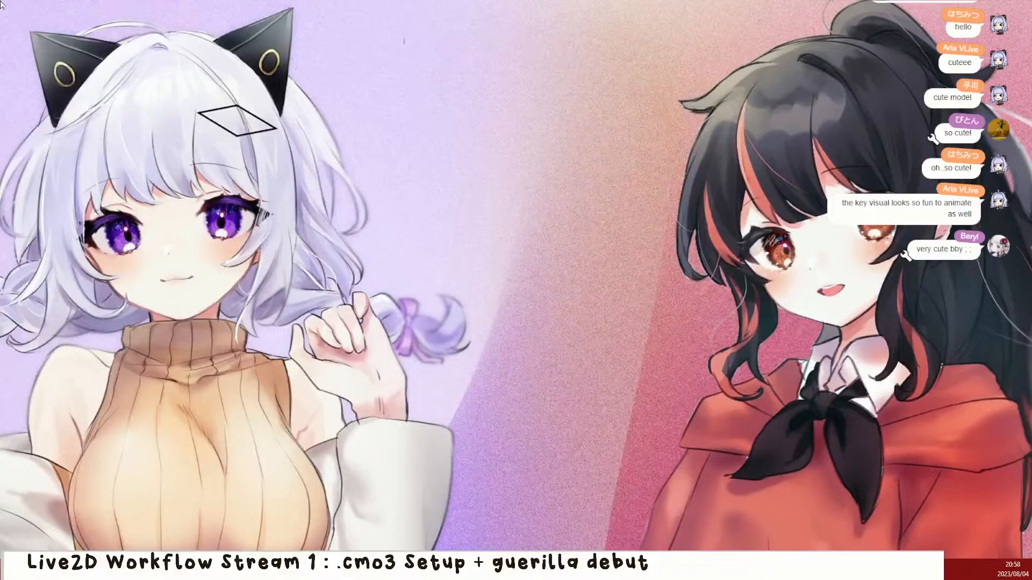
# Step: Bring up the Live2D Cubism Editor window and dismiss its startup message
pyautogui.moveTo(0, 11)
pyautogui.mouseDown()
pyautogui.moveTo(307, 50)
pyautogui.moveTo(1031, 7)
pyautogui.moveTo(940, 5)
pyautogui.mouseUp()
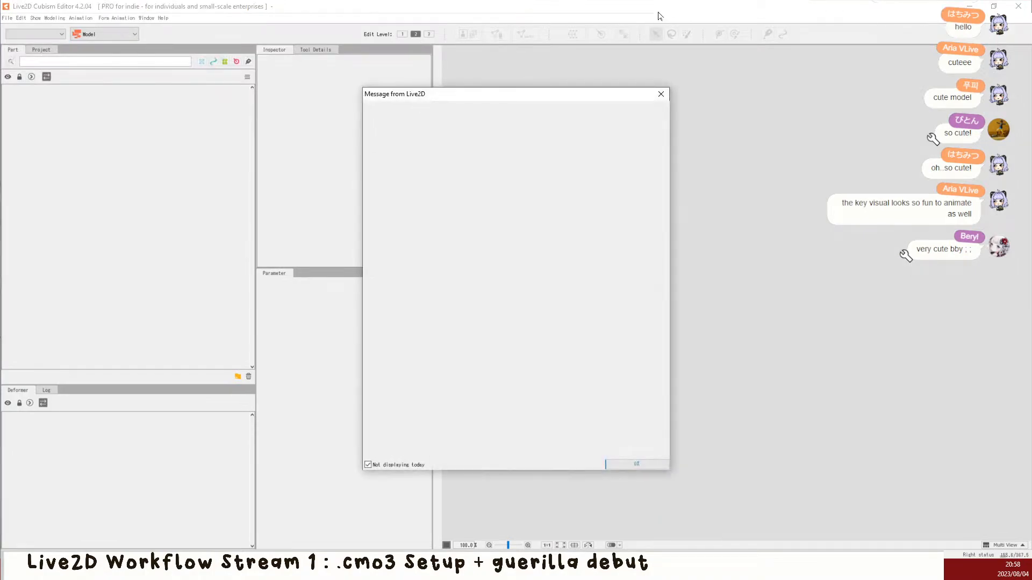
pyautogui.click(661, 94)
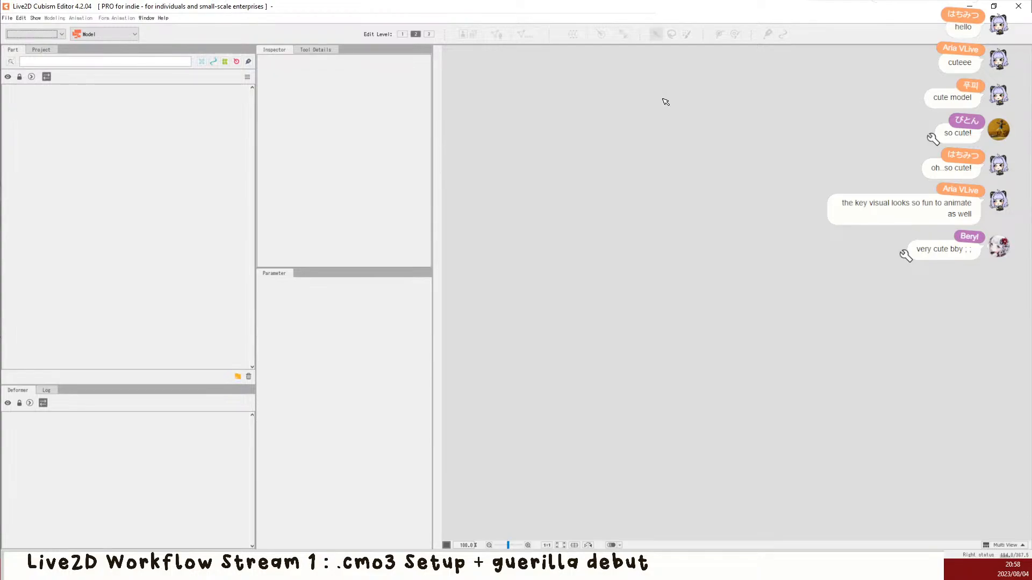
pyautogui.click(26, 569)
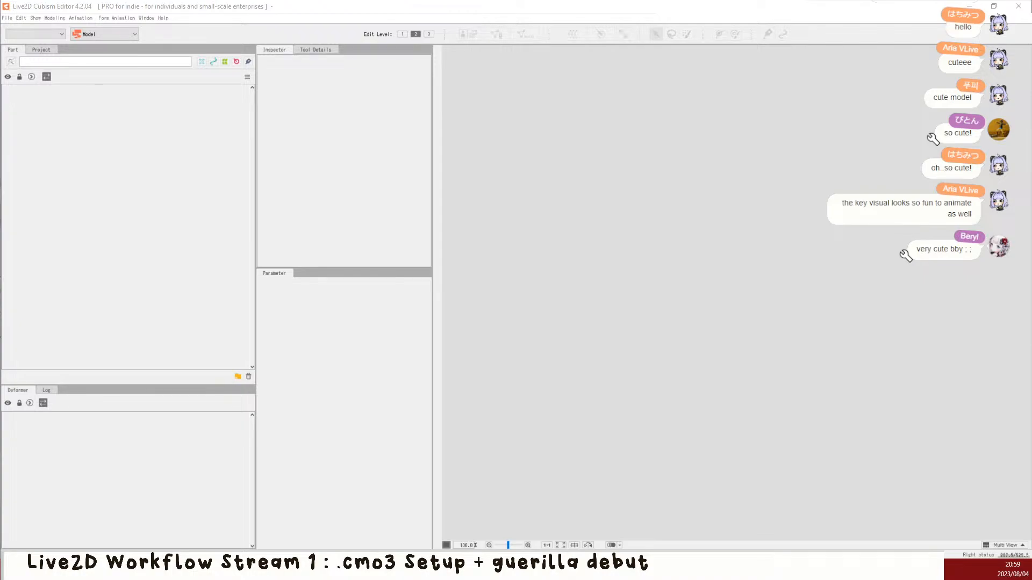
pyautogui.click(898, 397)
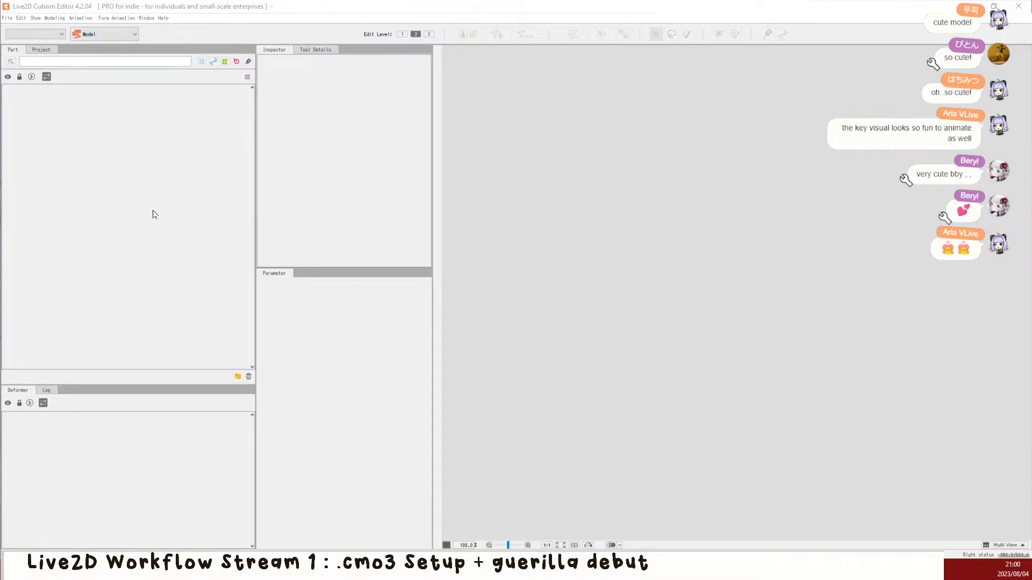
pyautogui.click(42, 49)
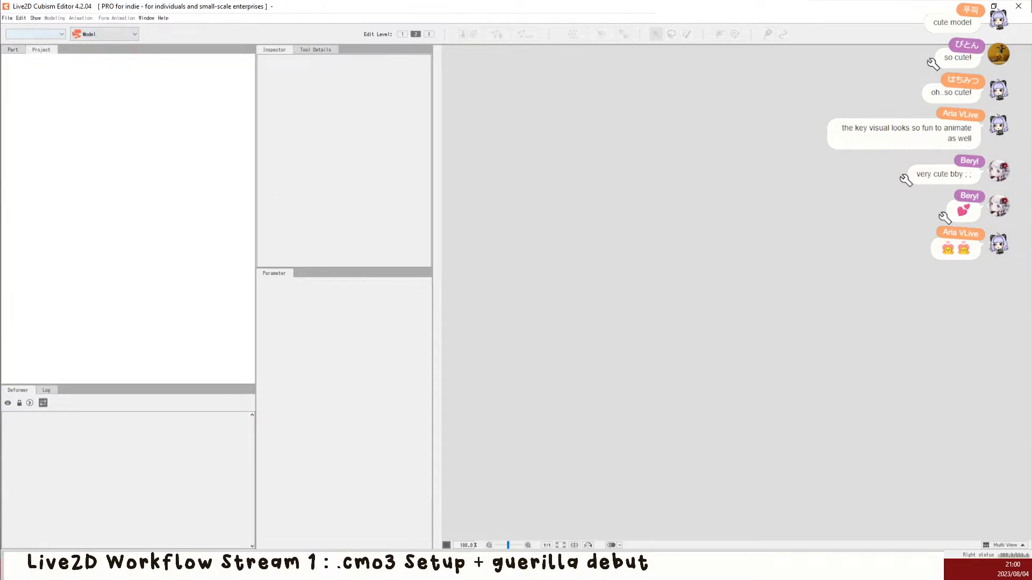
pyautogui.click(14, 50)
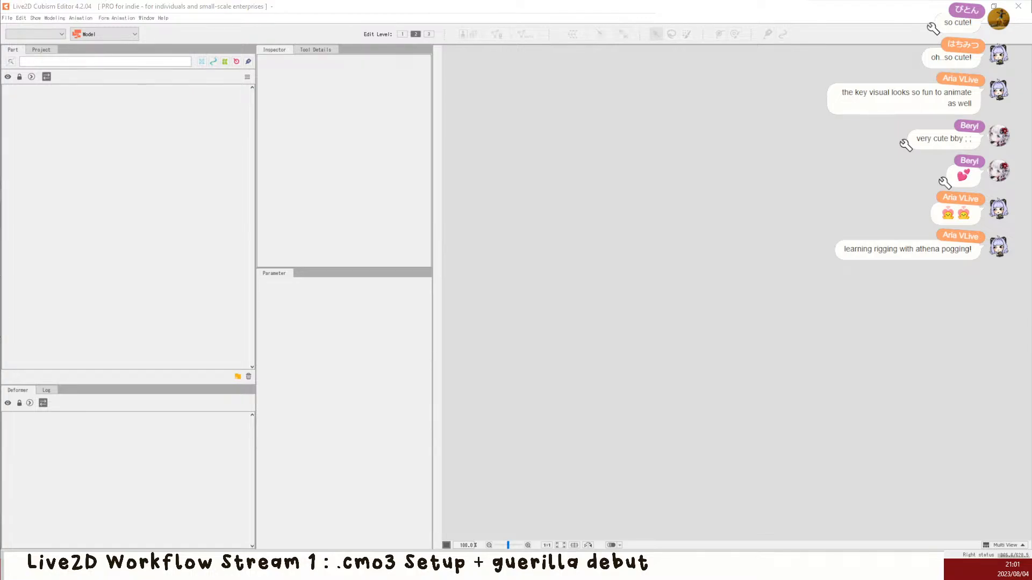
# Step: Import the PitonpyonTachie character artwork as a new model, displayed at the recommended 1/2 preview resolution (2750 x 4250 px)
pyautogui.moveTo(819, 248); pyautogui.dragTo(611, 188)
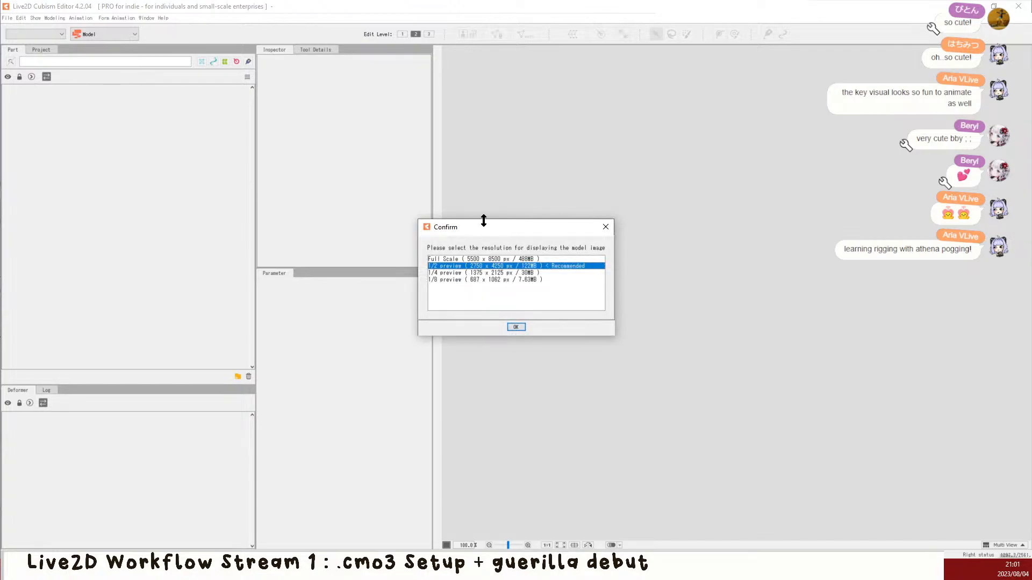
pyautogui.moveTo(491, 236); pyautogui.dragTo(480, 227)
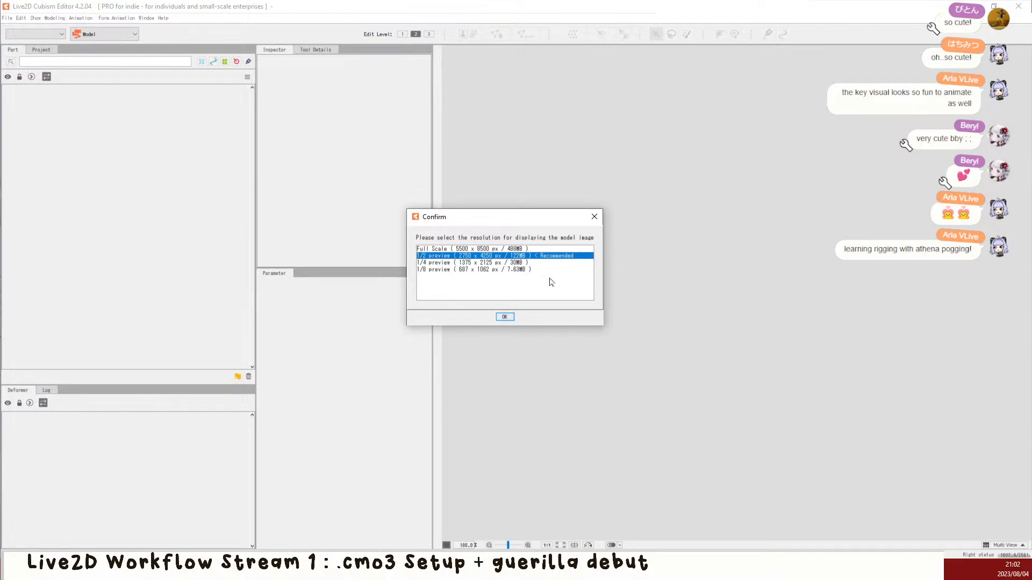
pyautogui.click(505, 318)
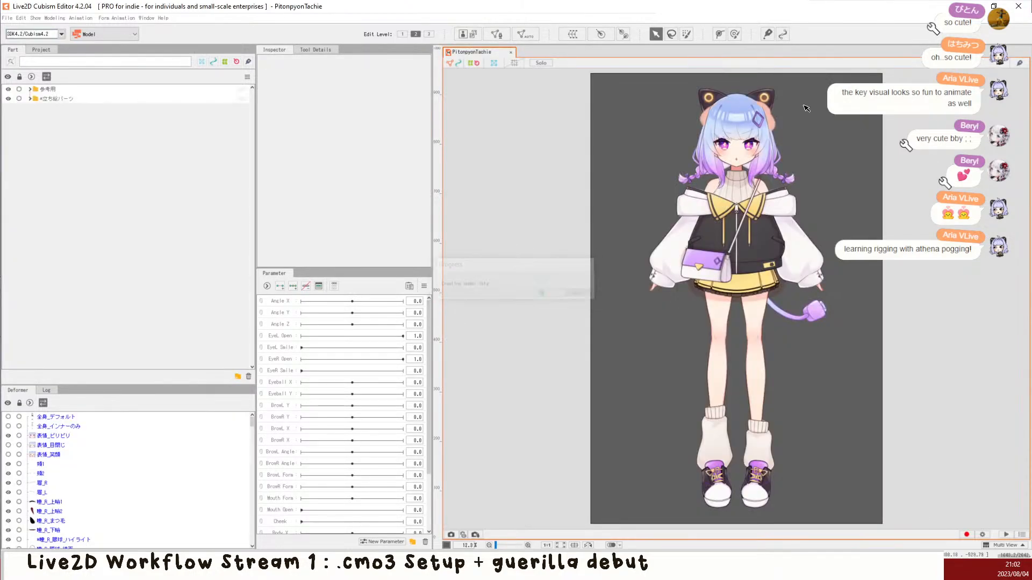
# Step: Save the model as the Cubism Model file PitonpyonTachie.cmo3
pyautogui.scroll(2, 879, 178)
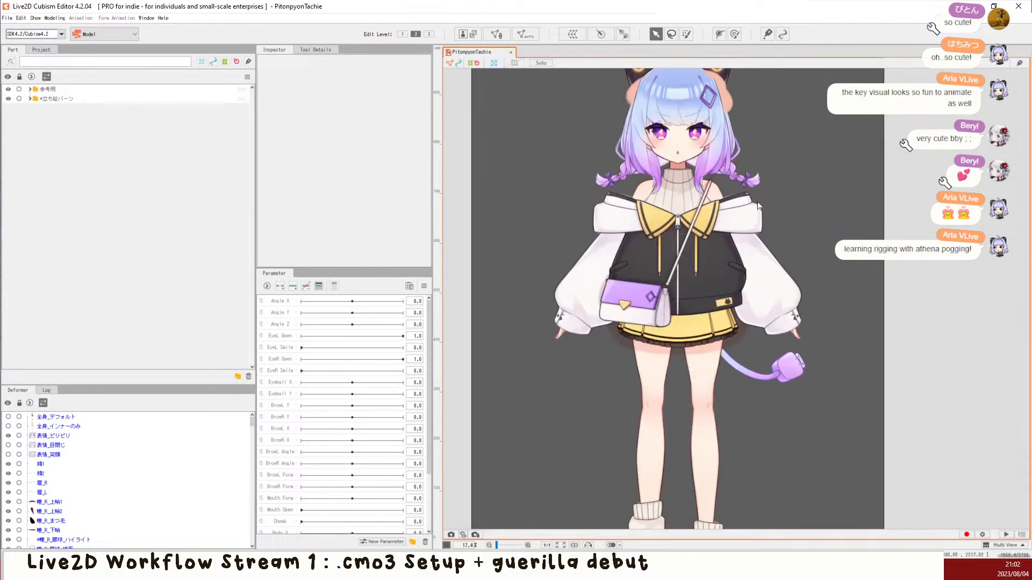
pyautogui.hotkey('ctrl', 's')
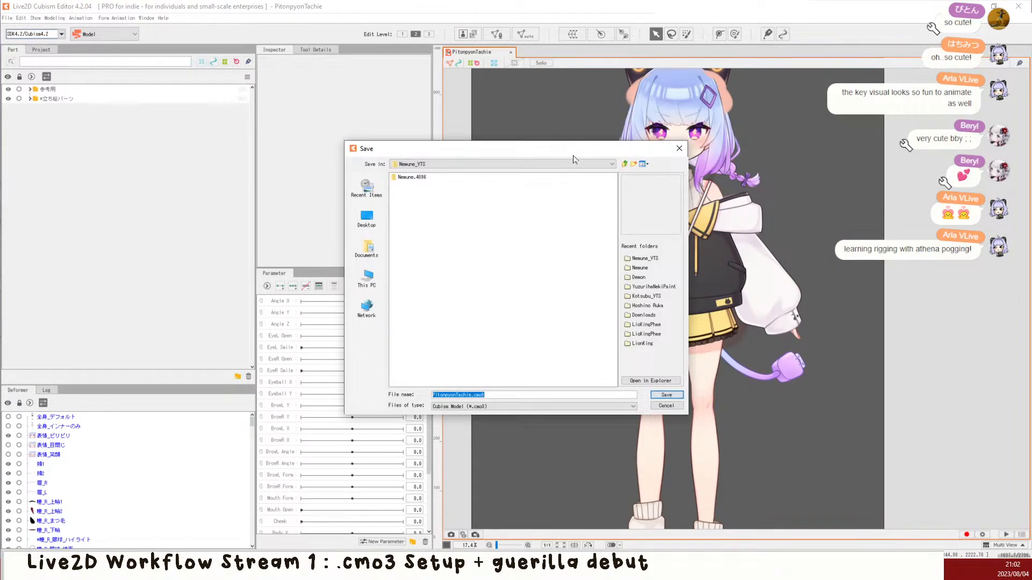
pyautogui.moveTo(573, 151); pyautogui.dragTo(0, 225)
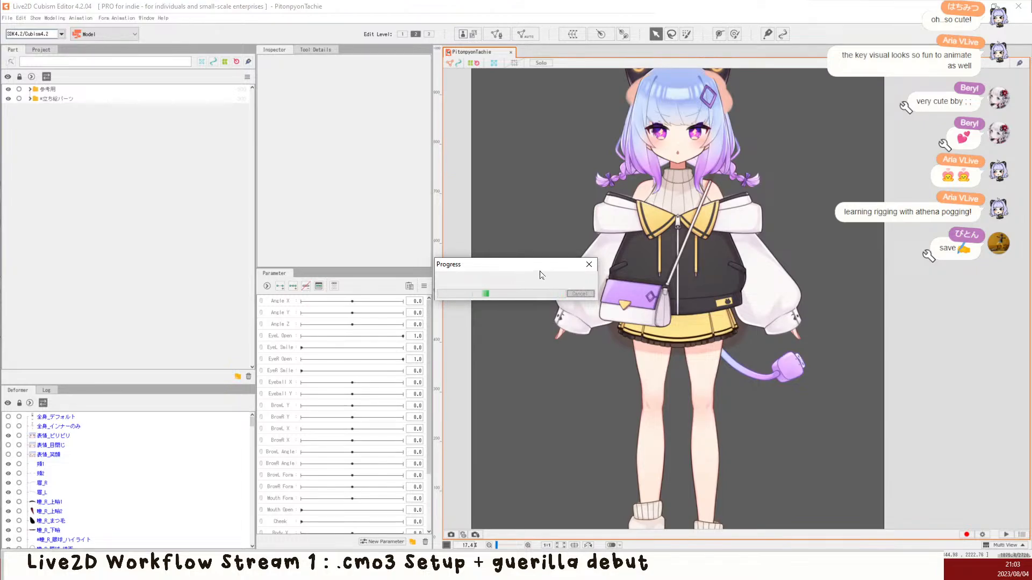
pyautogui.moveTo(541, 275); pyautogui.dragTo(307, 264)
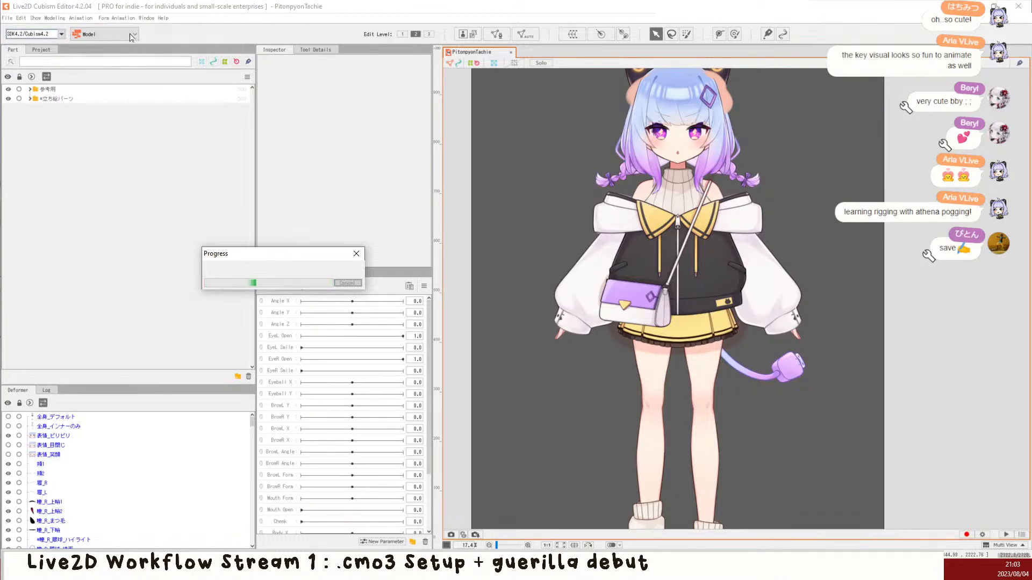
pyautogui.moveTo(296, 253); pyautogui.dragTo(282, 238)
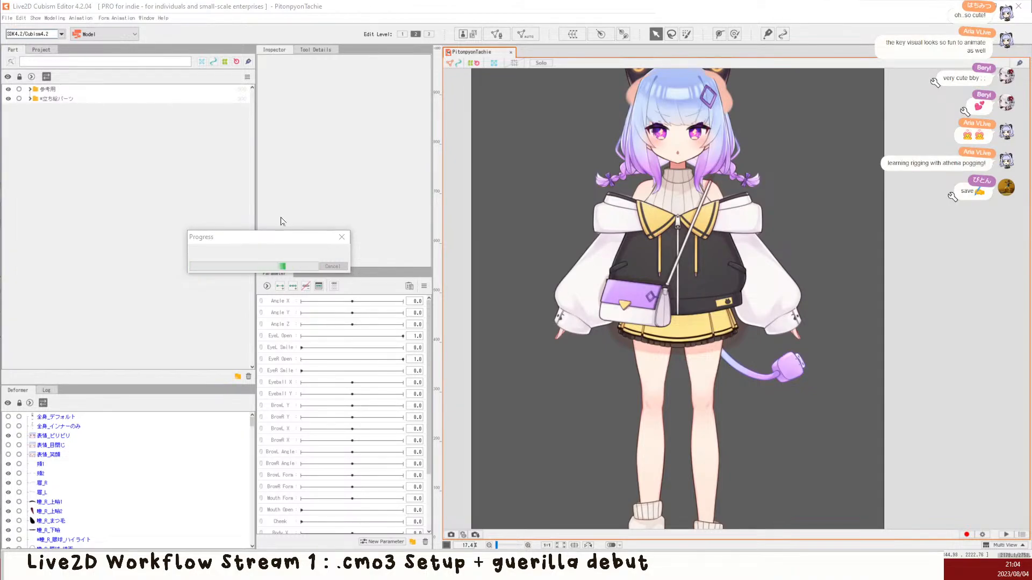
pyautogui.moveTo(279, 243); pyautogui.dragTo(633, 277)
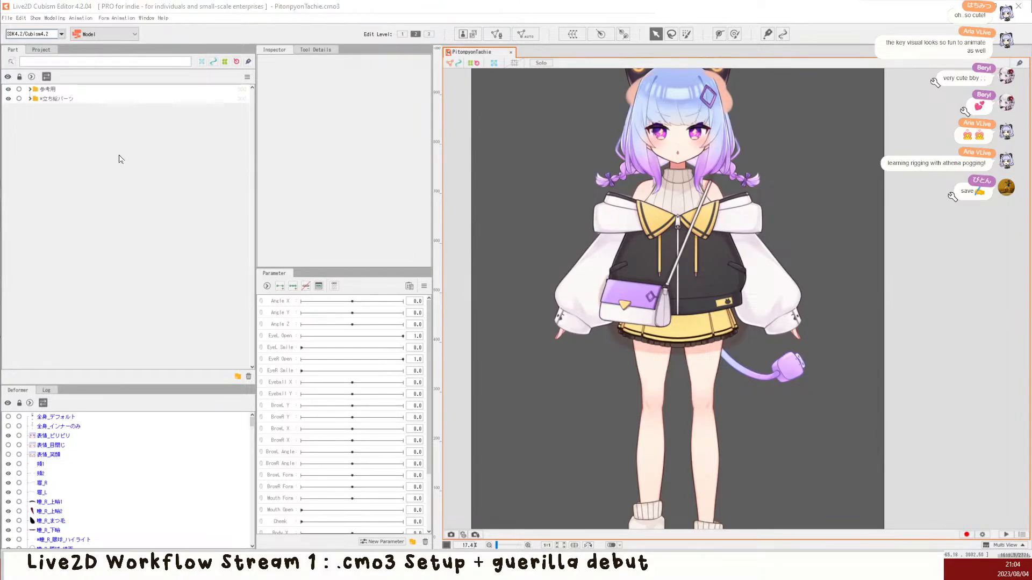
# Step: Open the auto backup folder, look through the backed-up .can3 and .cmo3 files, and close the folder
pyautogui.click(163, 18)
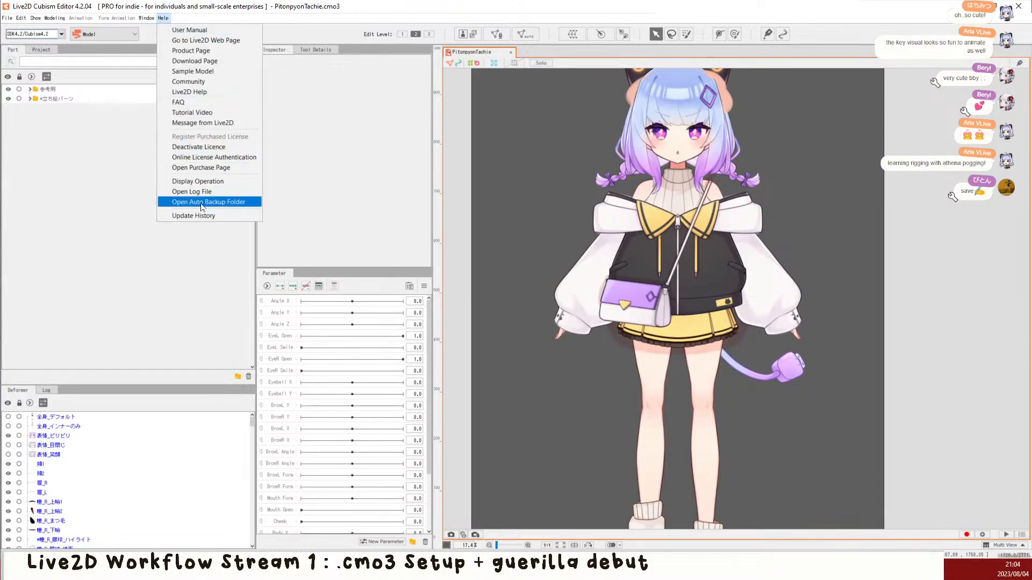
pyautogui.click(223, 207)
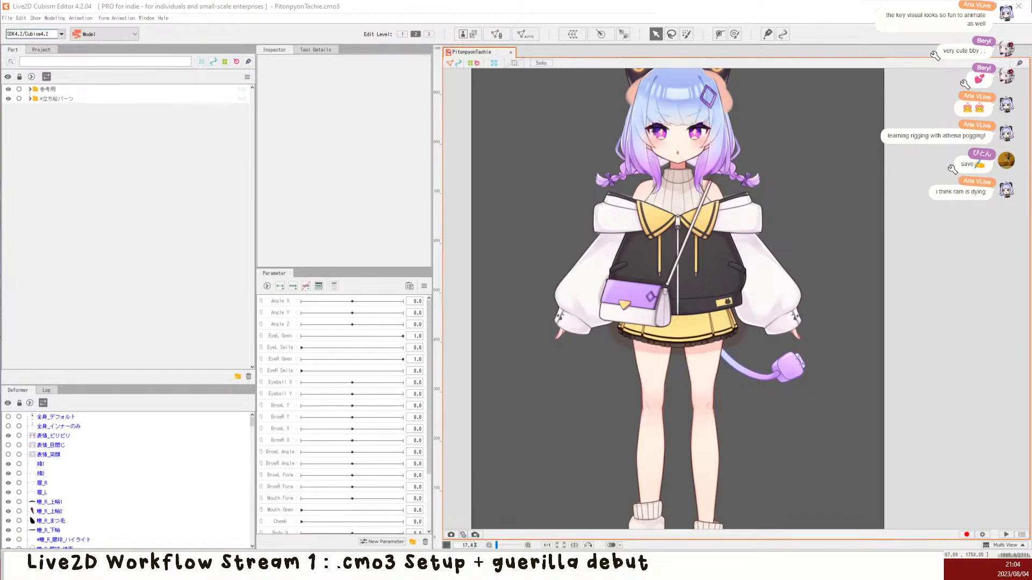
pyautogui.moveTo(0, 93); pyautogui.dragTo(124, 100)
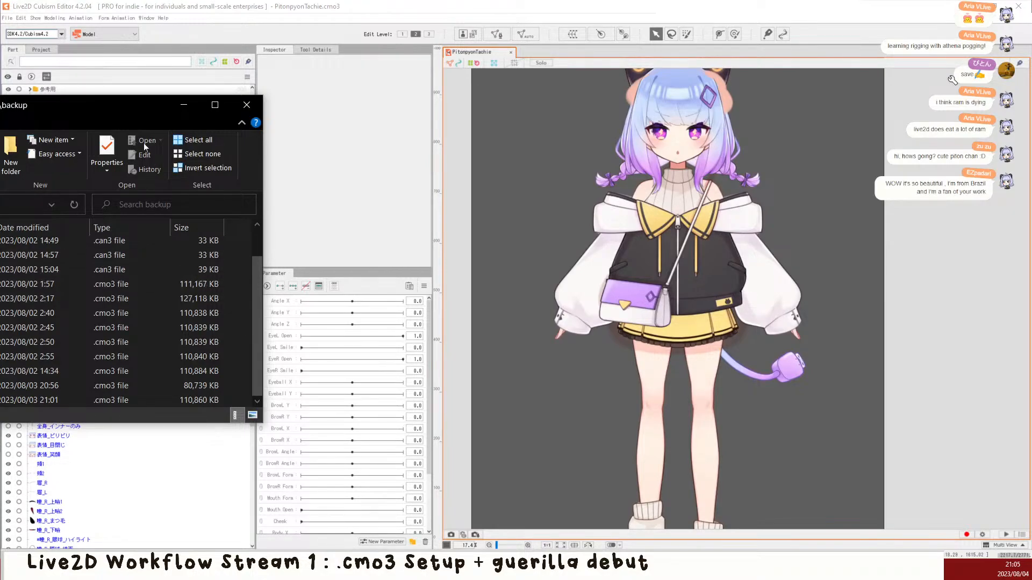
pyautogui.moveTo(137, 103); pyautogui.dragTo(1, 112)
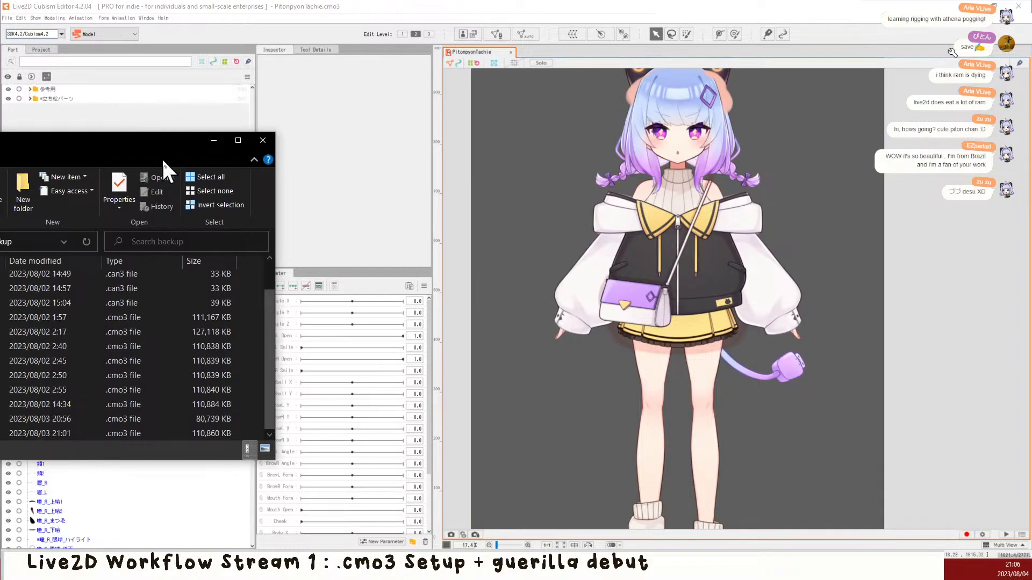
pyautogui.moveTo(162, 157); pyautogui.dragTo(130, 171)
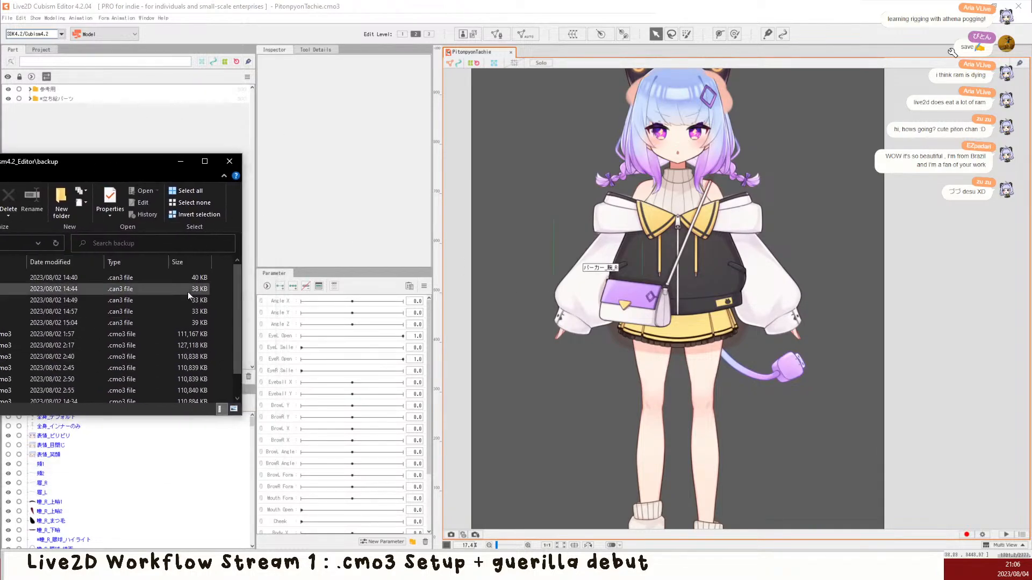
pyautogui.scroll(-1, 151, 283)
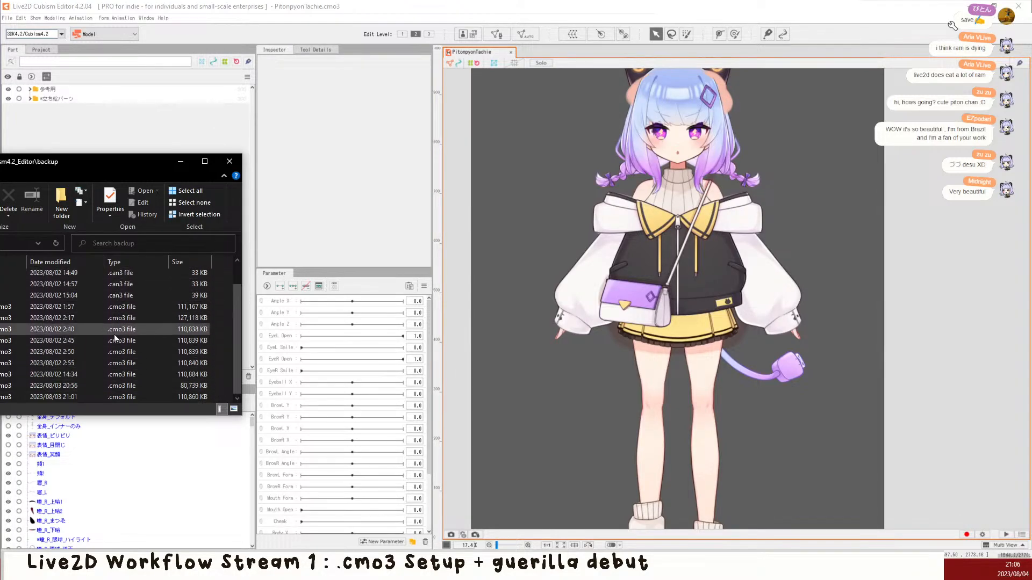
pyautogui.click(228, 162)
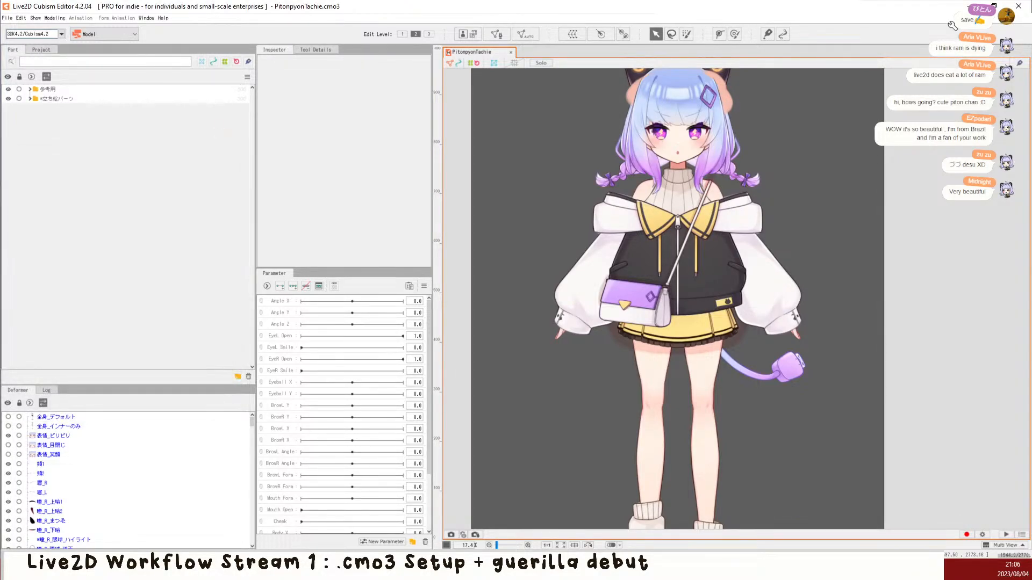
# Step: Check the interval and size in the auto backup settings, and close them without making changes
pyautogui.click(7, 18)
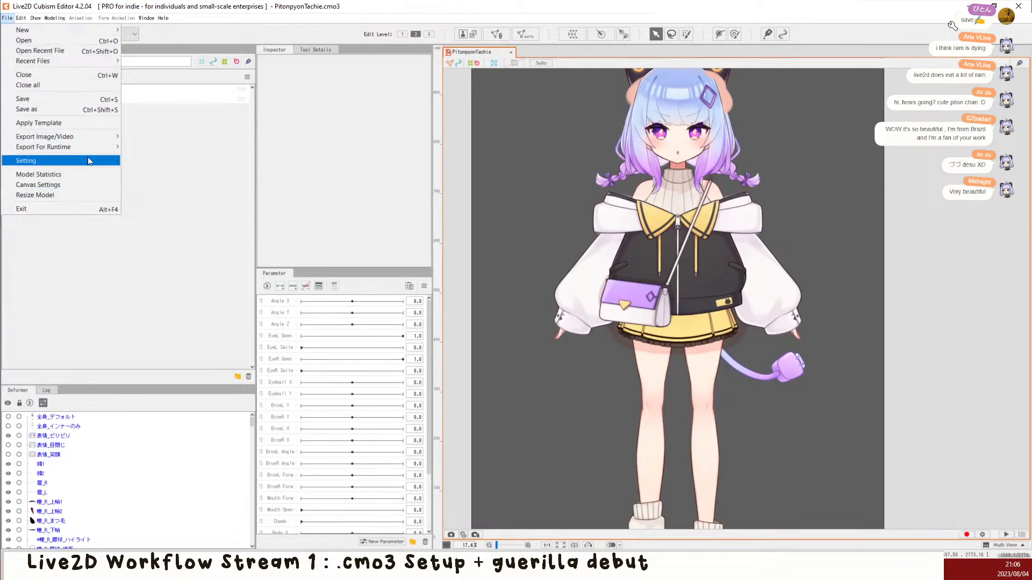
pyautogui.moveTo(89, 160)
pyautogui.moveTo(163, 162)
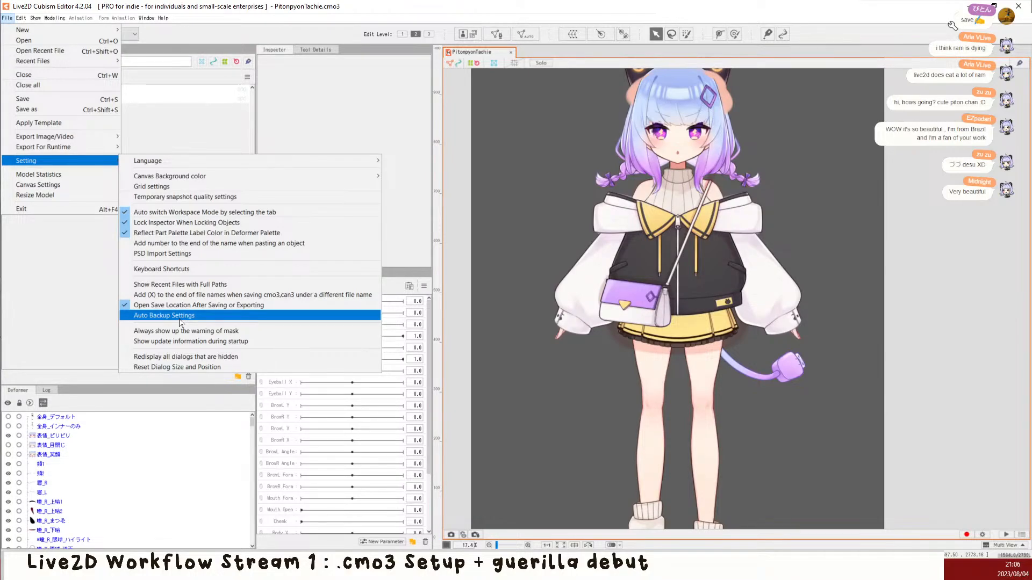
pyautogui.click(217, 322)
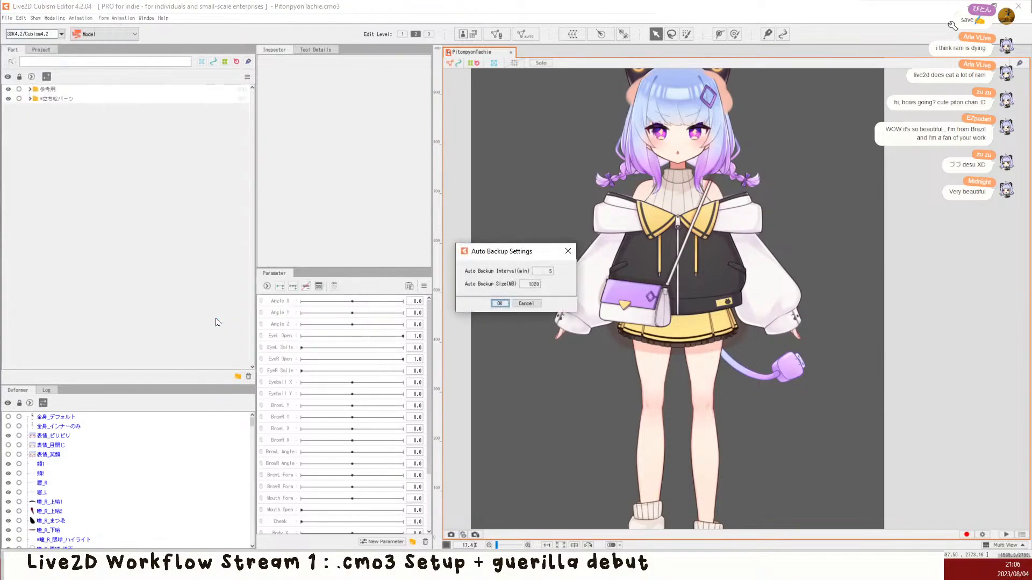
pyautogui.moveTo(531, 256); pyautogui.dragTo(461, 259)
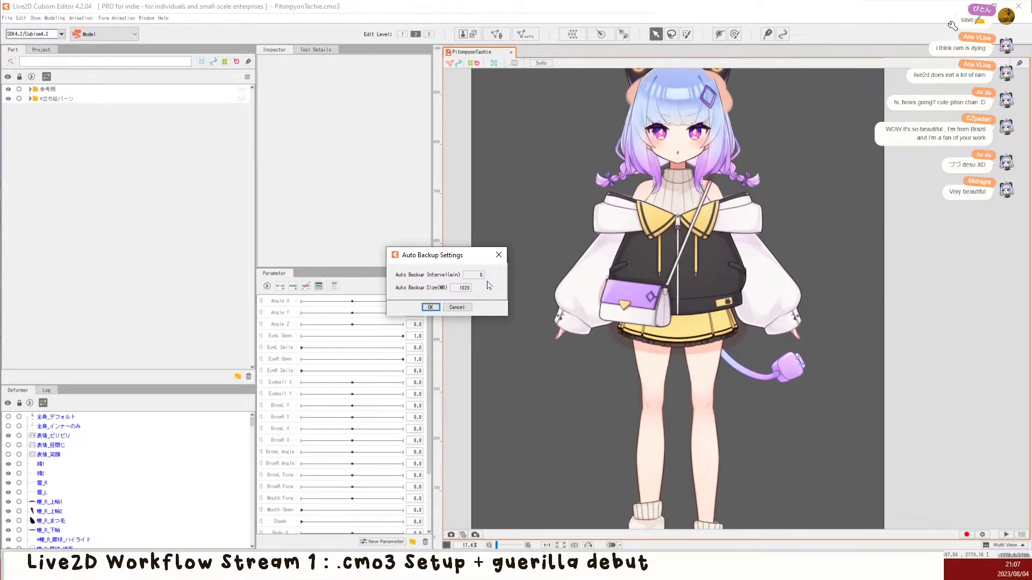
pyautogui.click(498, 255)
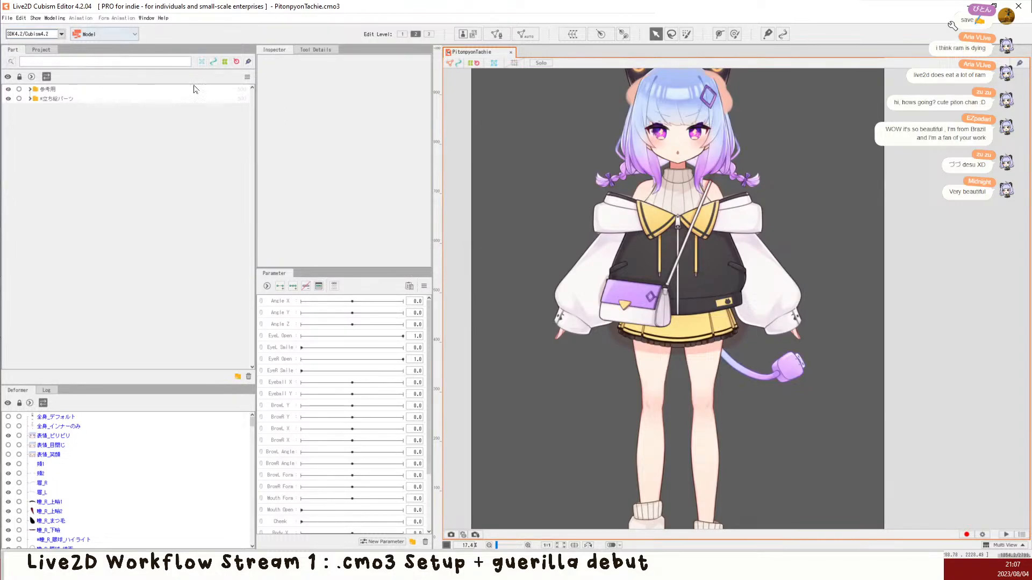
# Step: Narrow the Part and Deformer palettes to give the Inspector and Parameter palettes more width
pyautogui.moveTo(255, 110); pyautogui.dragTo(198, 109)
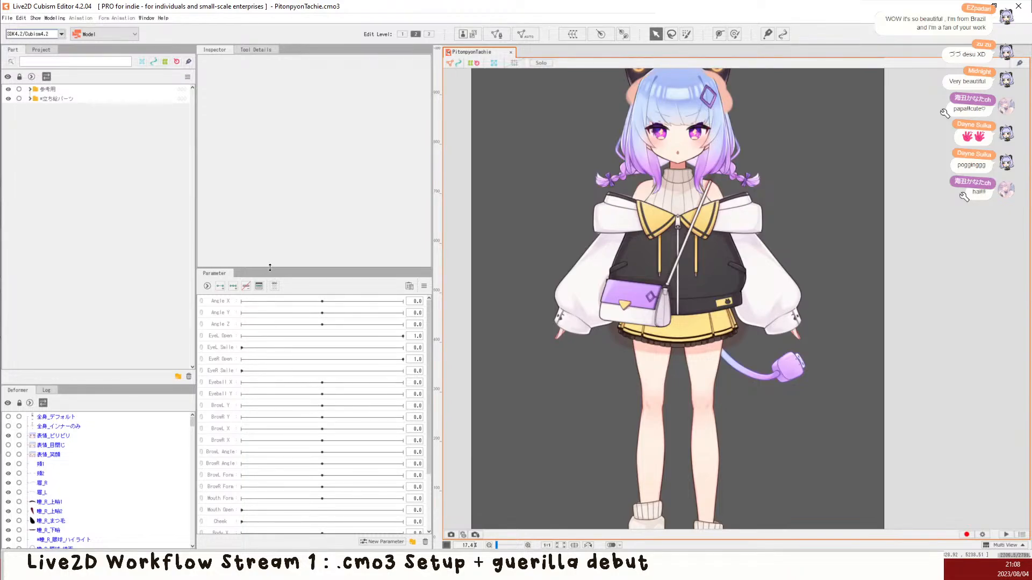
pyautogui.click(7, 19)
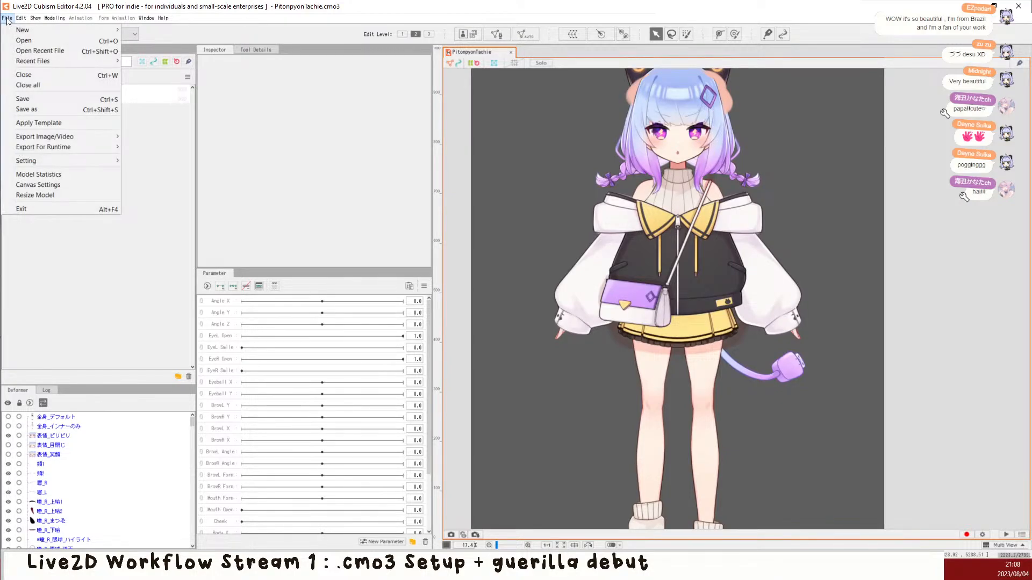
pyautogui.click(6, 18)
pyautogui.click(5, 16)
pyautogui.click(88, 303)
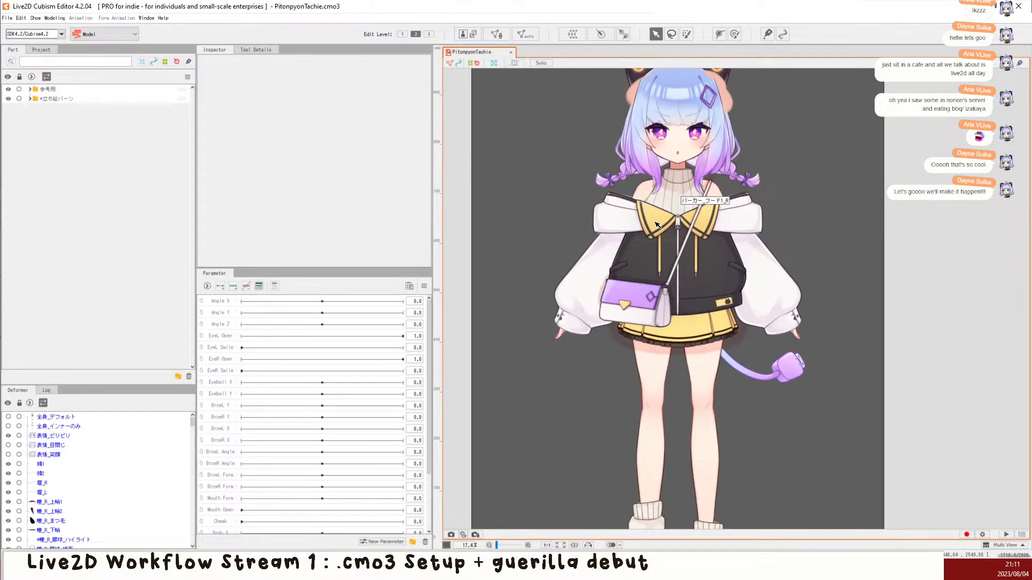
pyautogui.scroll(3, 687, 210)
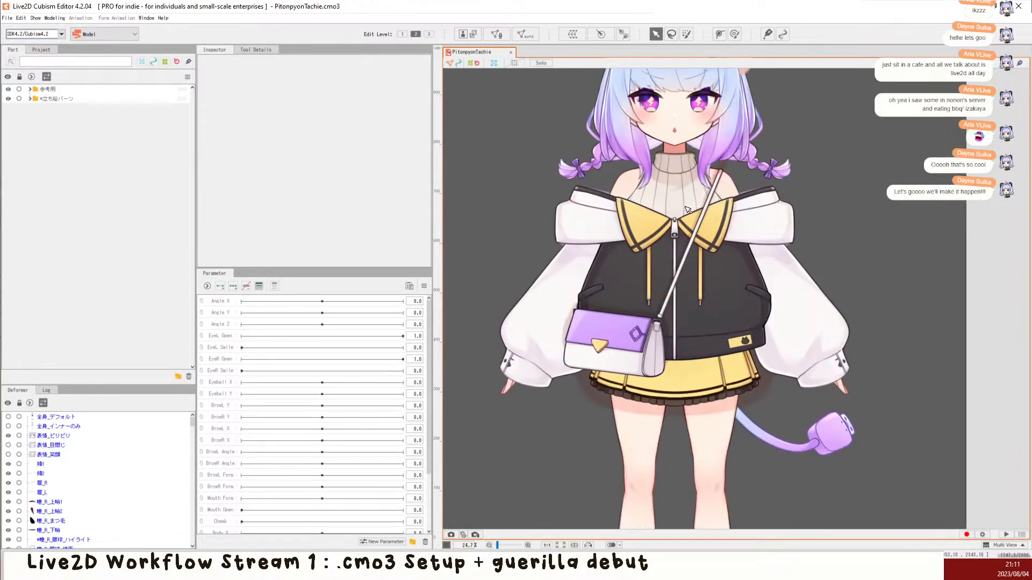
pyautogui.scroll(3, 673, 218)
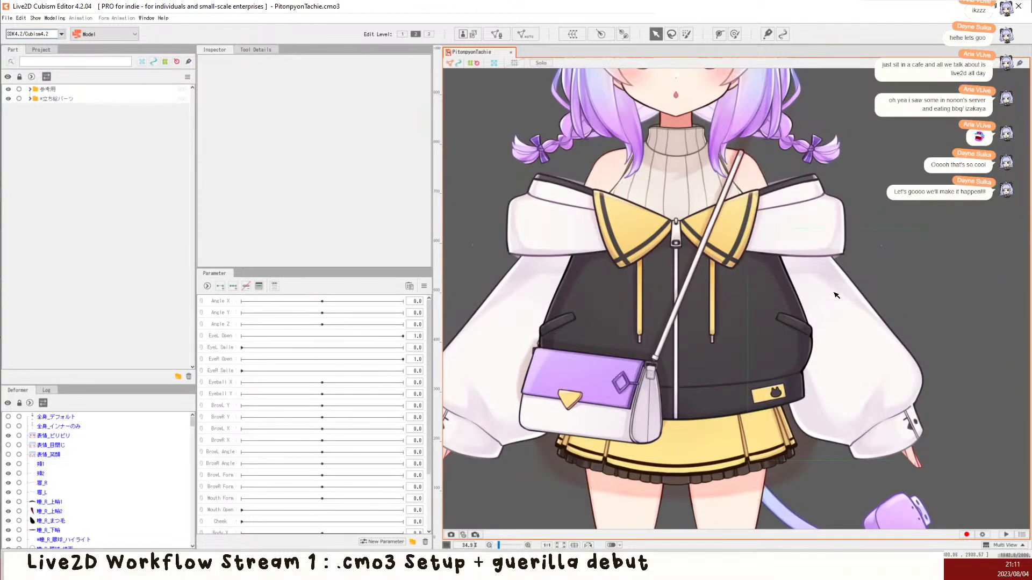
pyautogui.scroll(-3, 842, 210)
pyautogui.scroll(2, 820, 102)
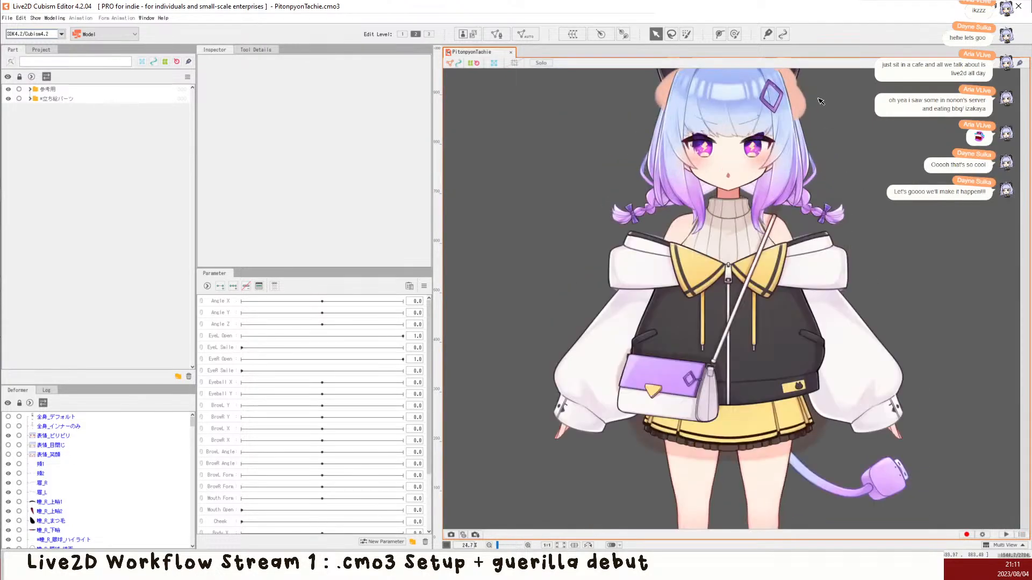
pyautogui.scroll(1, 821, 102)
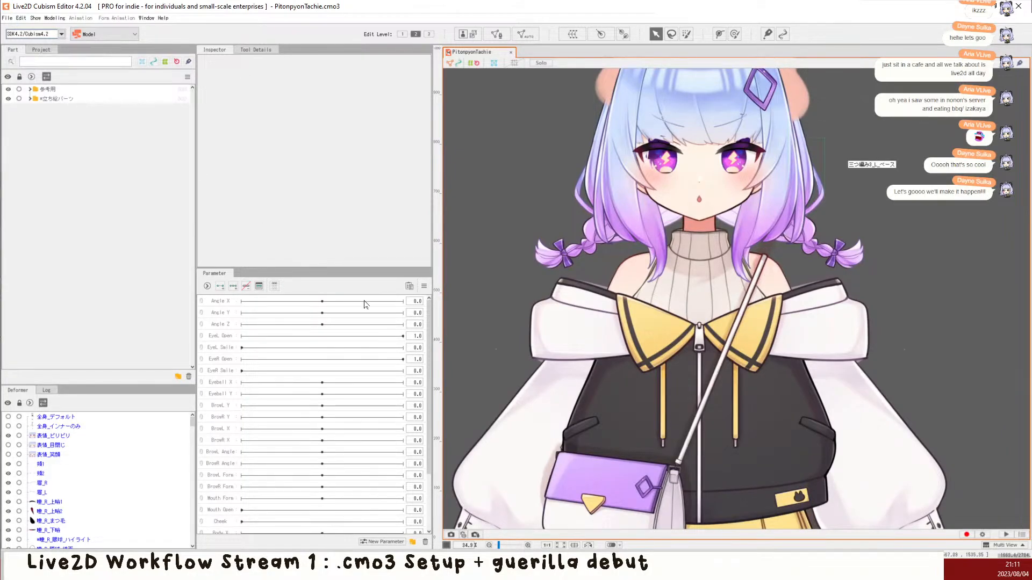
pyautogui.click(7, 17)
pyautogui.moveTo(21, 18)
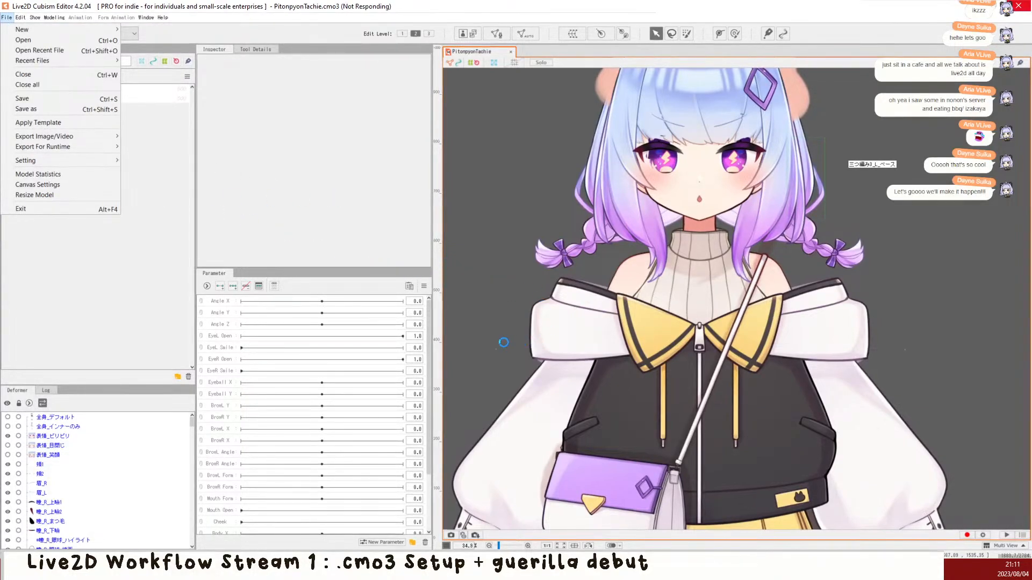
# Step: Open the keyboard shortcut settings, look through the Modeling commands for deformers, textures and parameters, and close them without changes
pyautogui.click(546, 338)
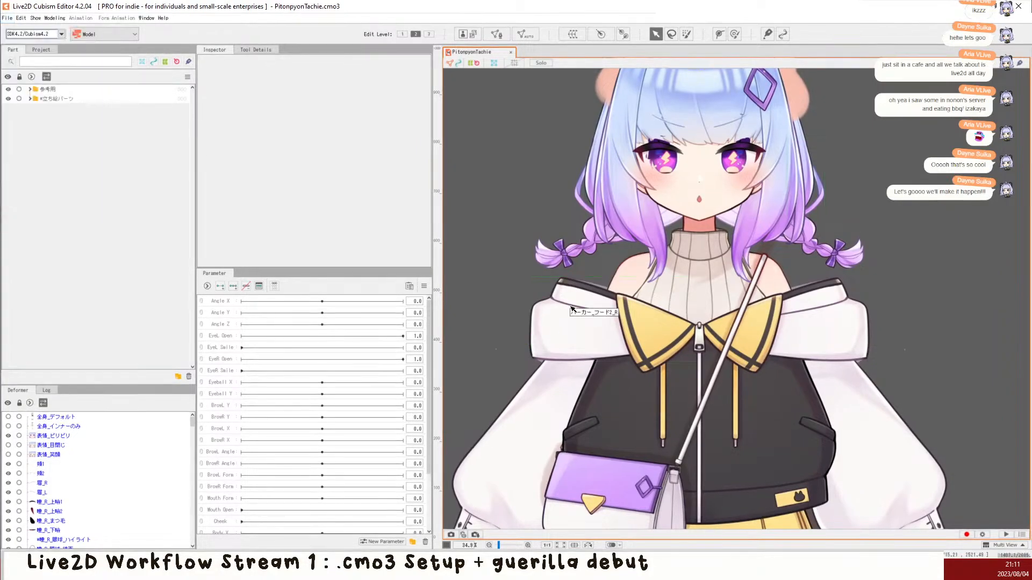
pyautogui.click(7, 18)
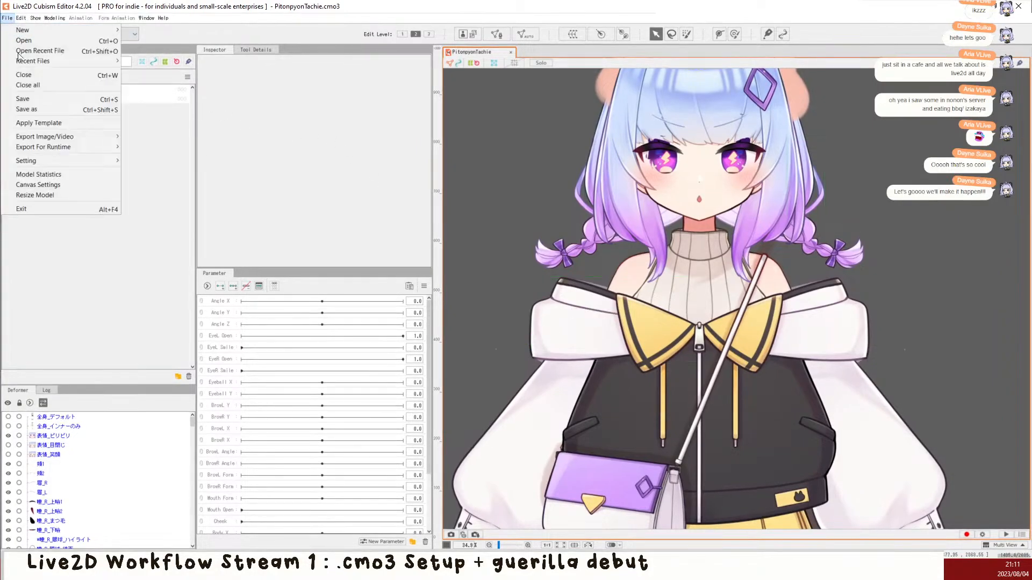
pyautogui.moveTo(64, 161)
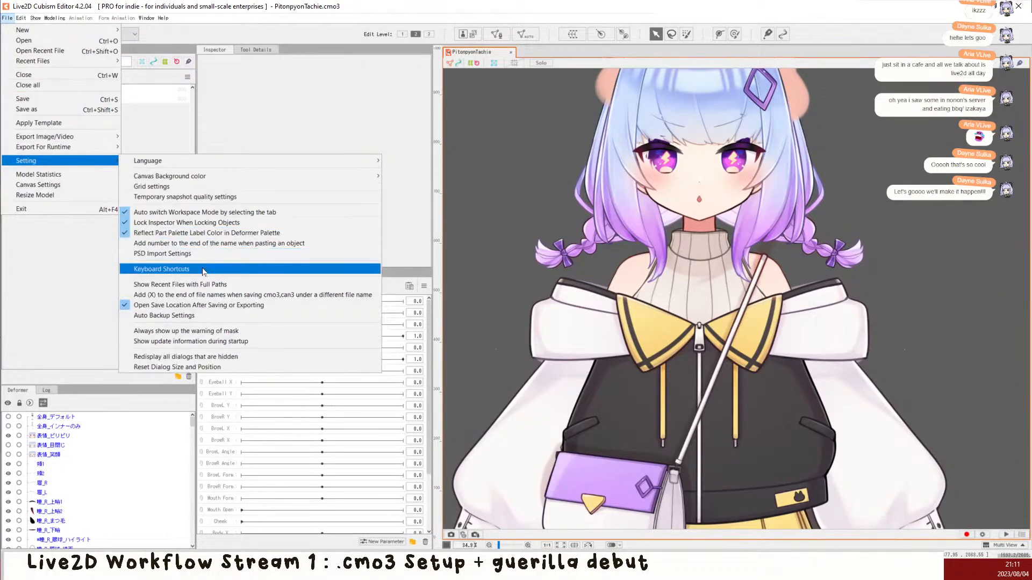
pyautogui.click(258, 269)
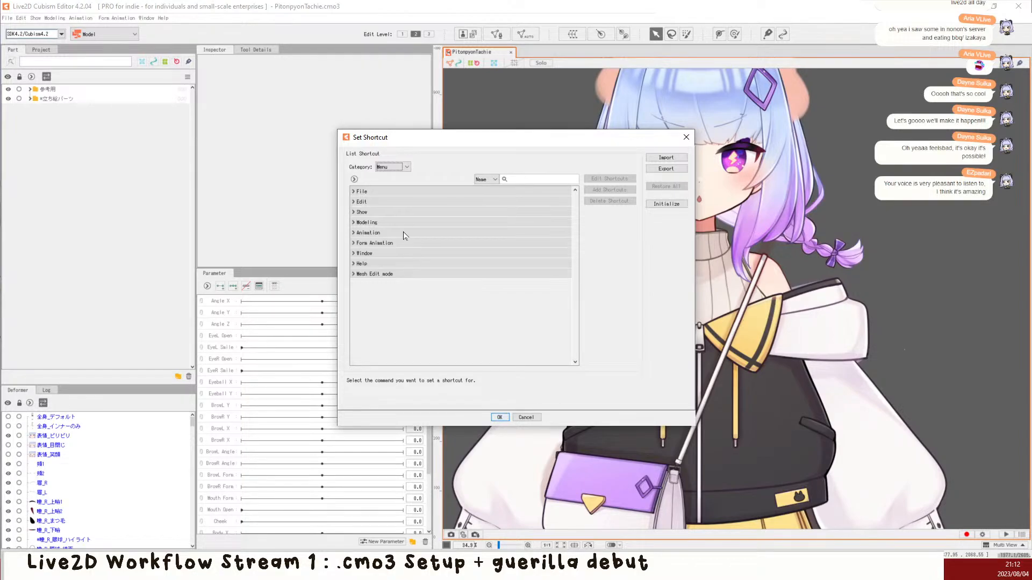
pyautogui.click(353, 222)
pyautogui.scroll(-1, 526, 246)
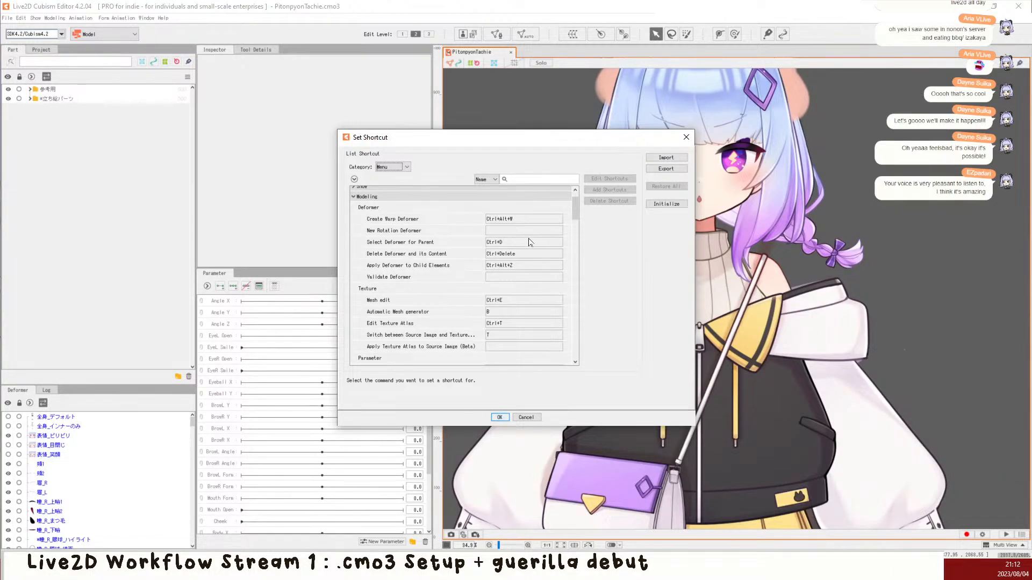
pyautogui.scroll(1, 562, 275)
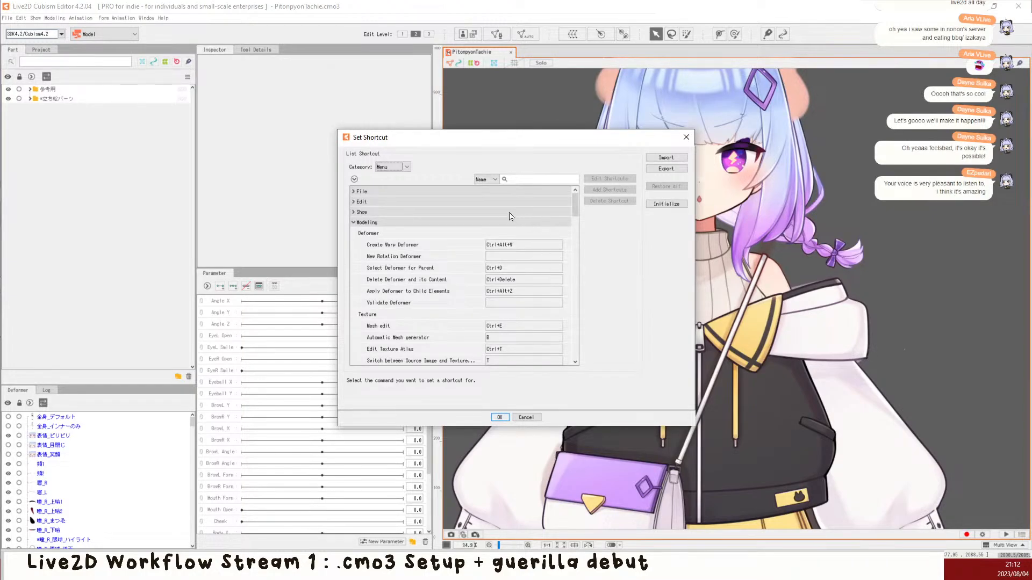
pyautogui.scroll(-3, 508, 215)
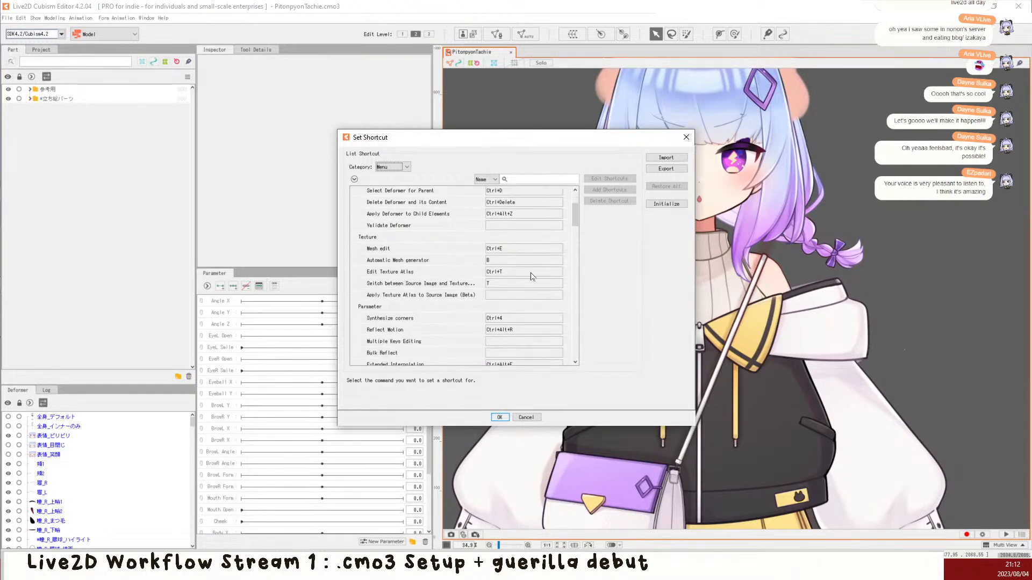
pyautogui.scroll(-3, 384, 278)
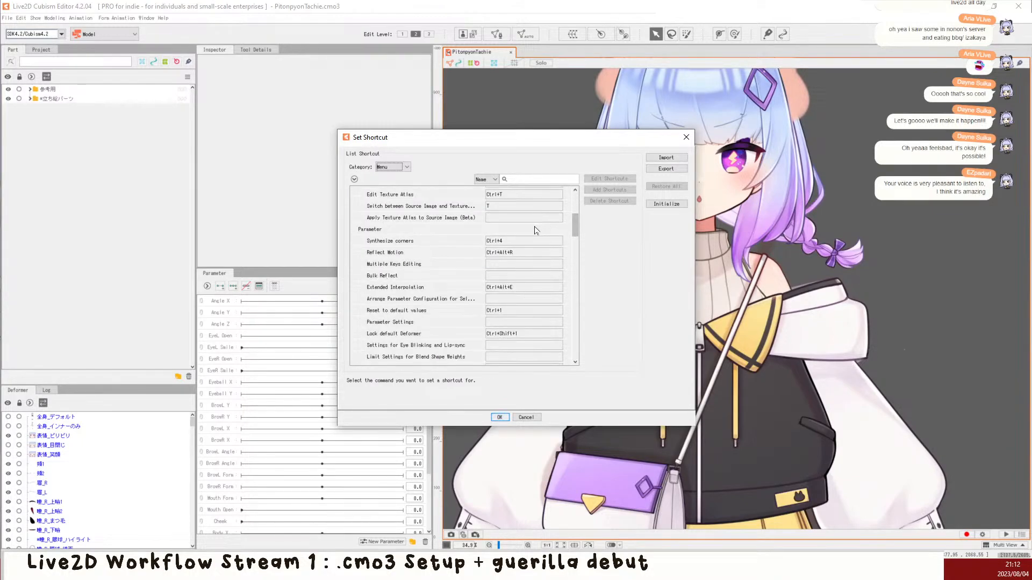
pyautogui.click(499, 419)
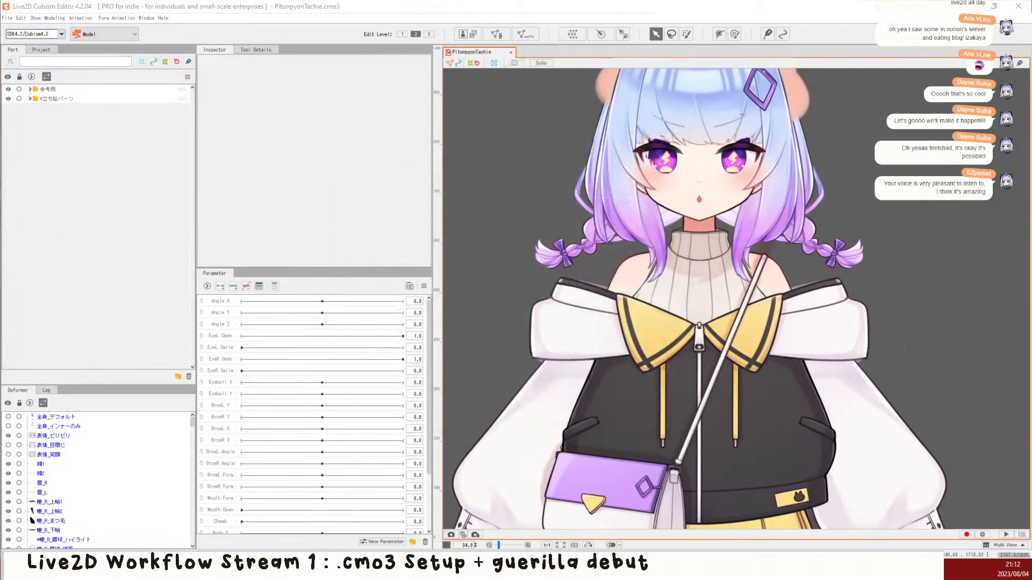
# Step: View the Create Warp Deformer options and close them without creating a deformer
pyautogui.press('w')
pyautogui.moveTo(393, 81); pyautogui.dragTo(522, 109)
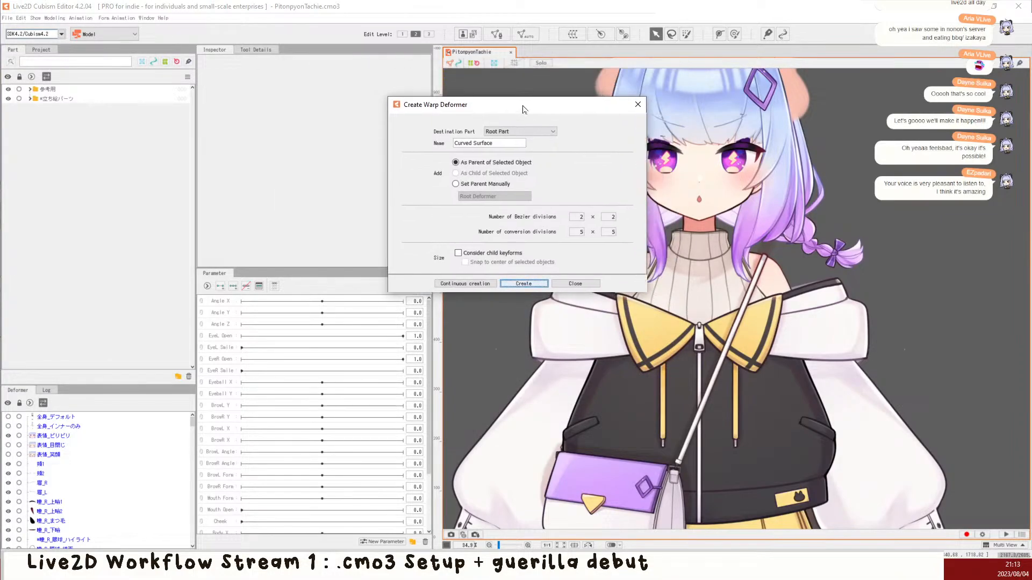
pyautogui.click(638, 105)
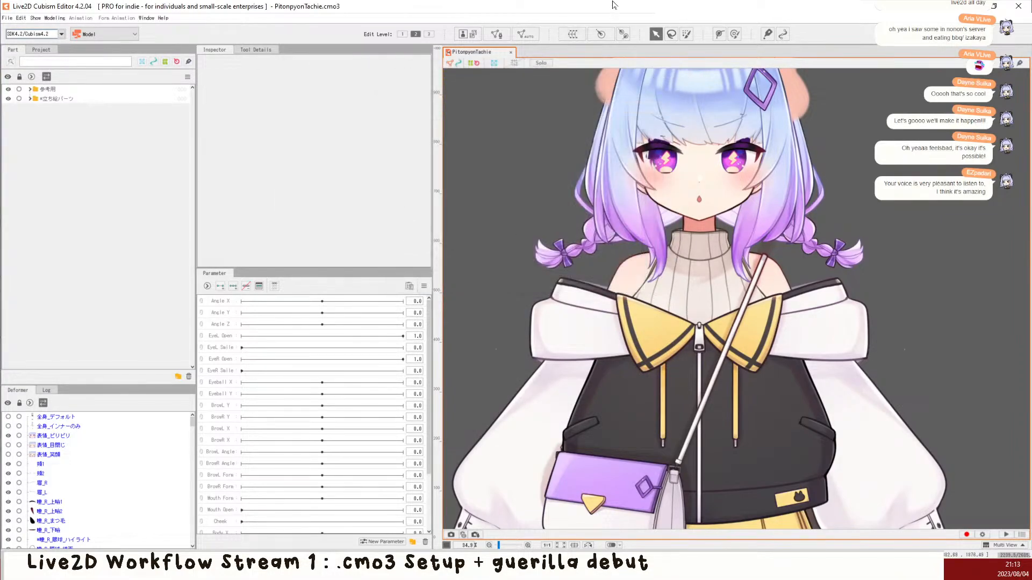
pyautogui.click(575, 38)
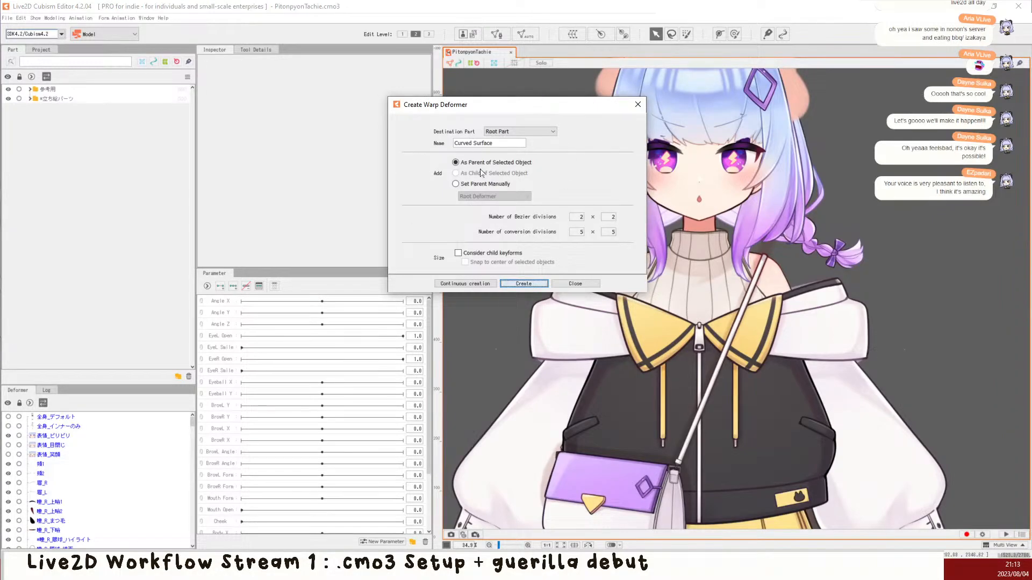
pyautogui.click(637, 105)
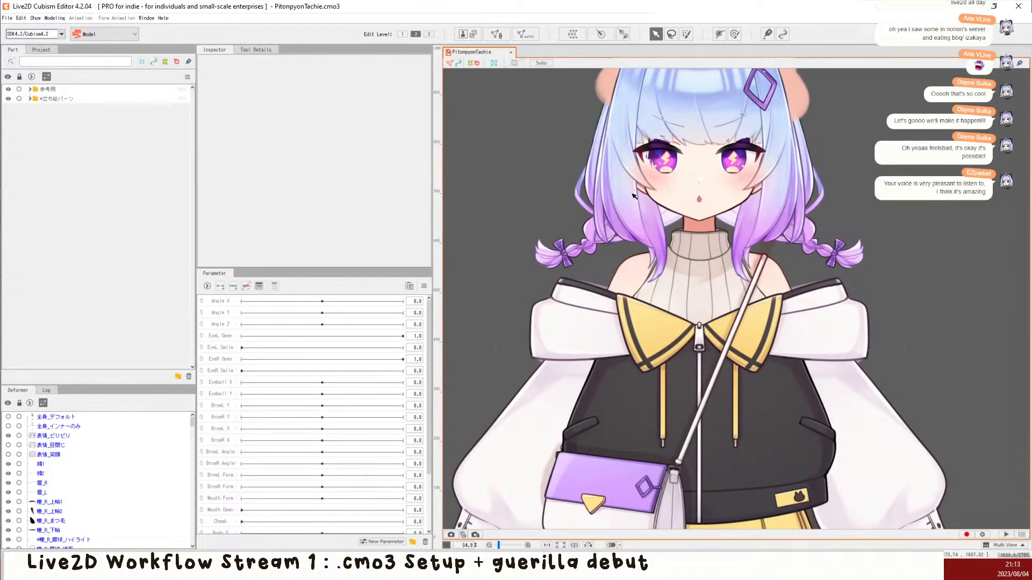
# Step: Import the model's parameters in bulk from a CSV file, with all existing parameters deleted before the import
pyautogui.scroll(-2, 593, 191)
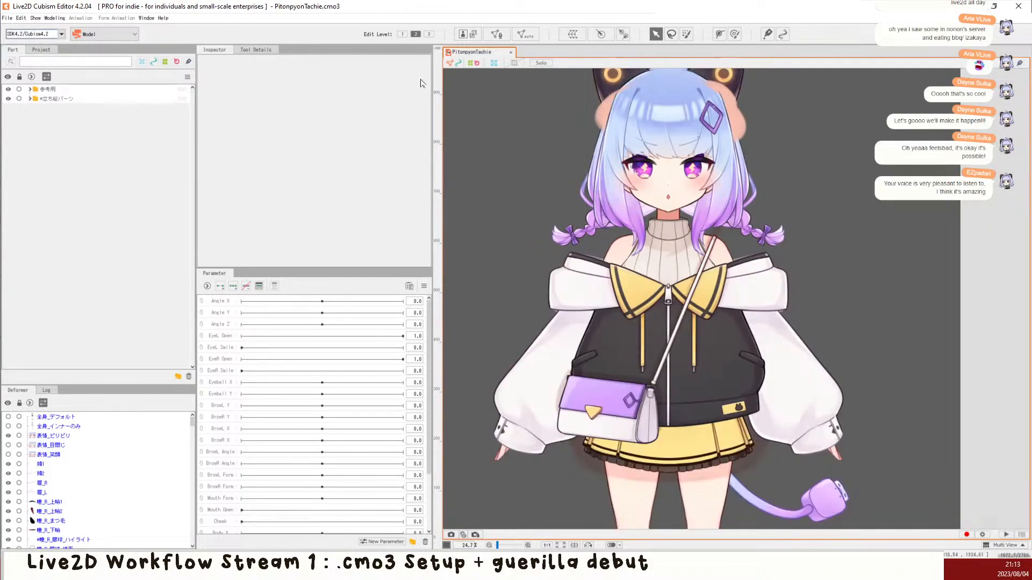
pyautogui.click(56, 18)
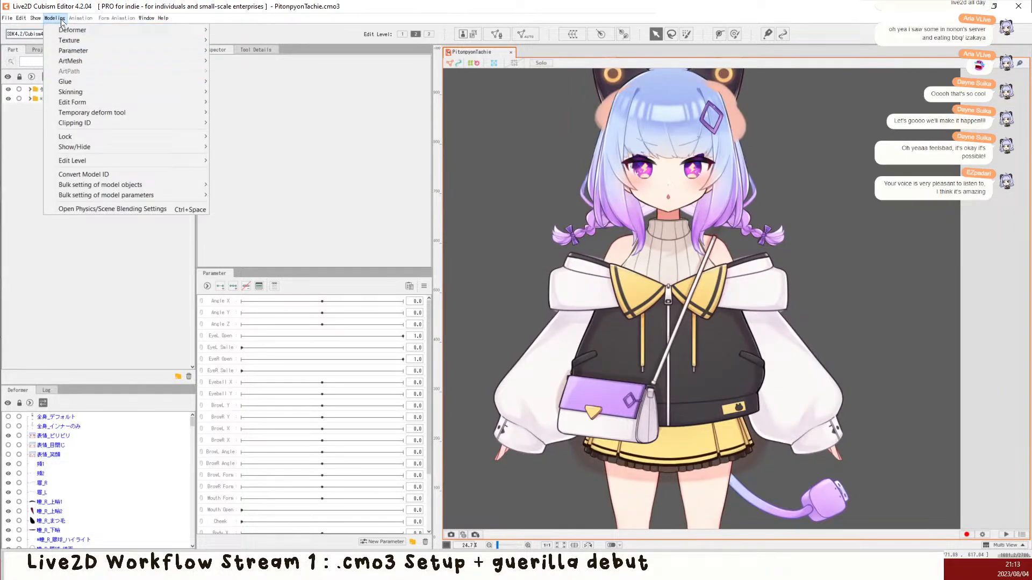
pyautogui.moveTo(70, 41)
pyautogui.moveTo(116, 53)
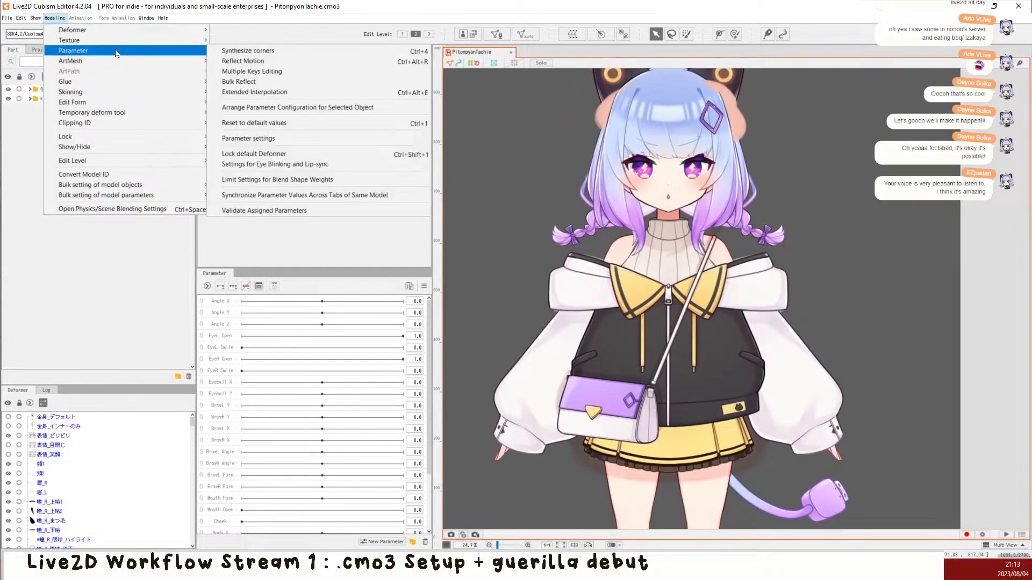
pyautogui.moveTo(110, 198)
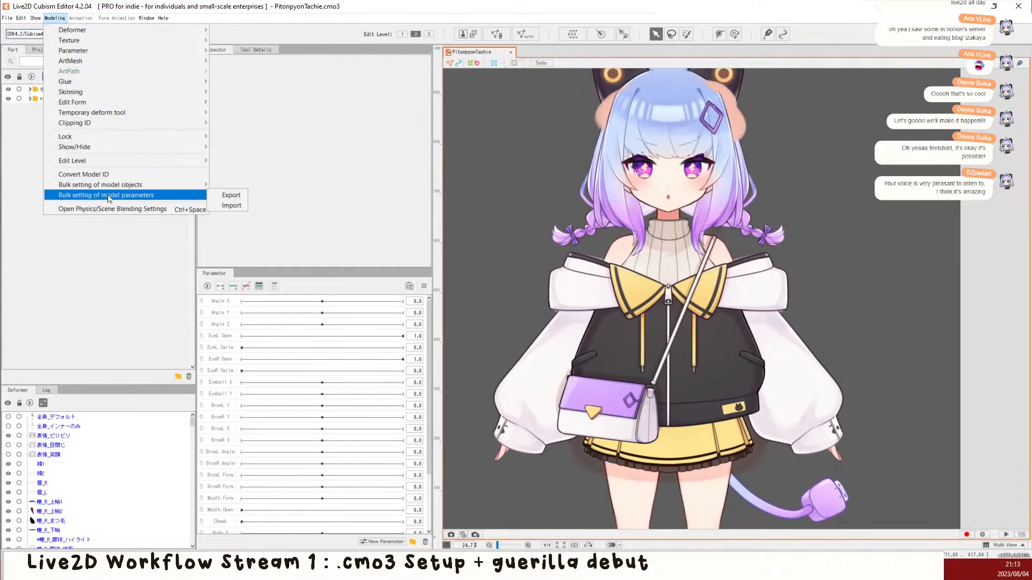
pyautogui.click(232, 207)
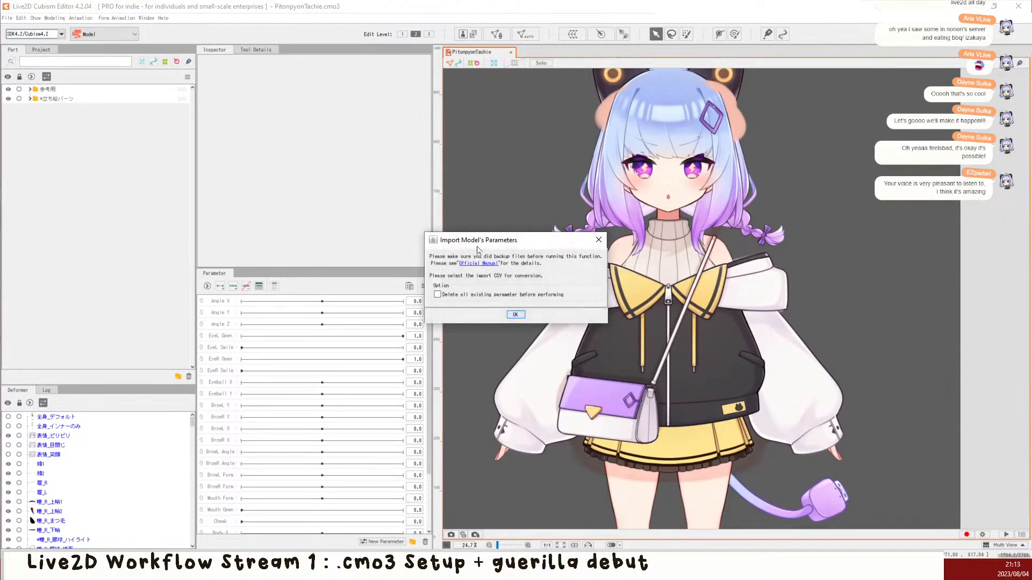
pyautogui.click(532, 295)
pyautogui.click(514, 315)
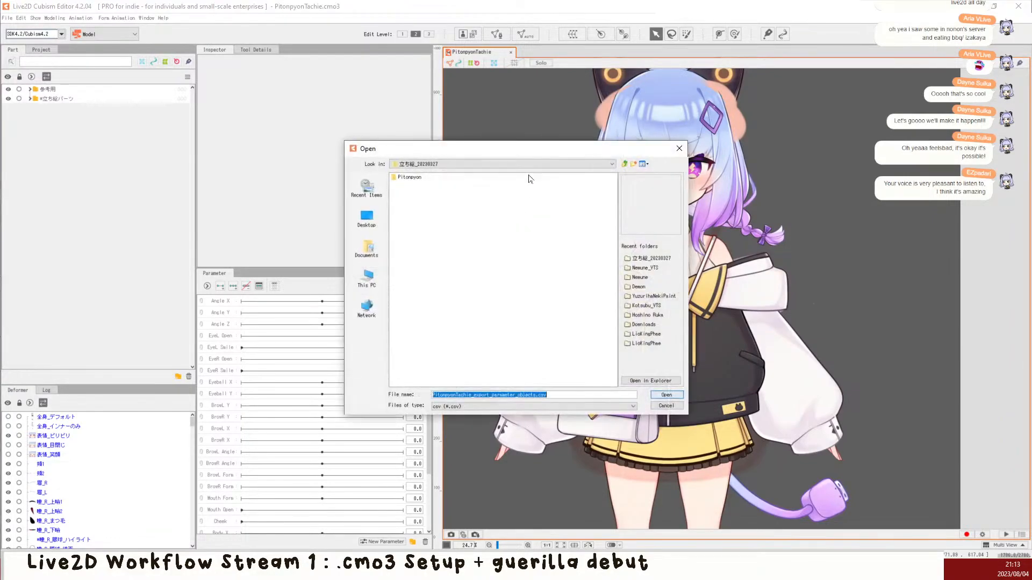
pyautogui.moveTo(547, 151); pyautogui.dragTo(0, 232)
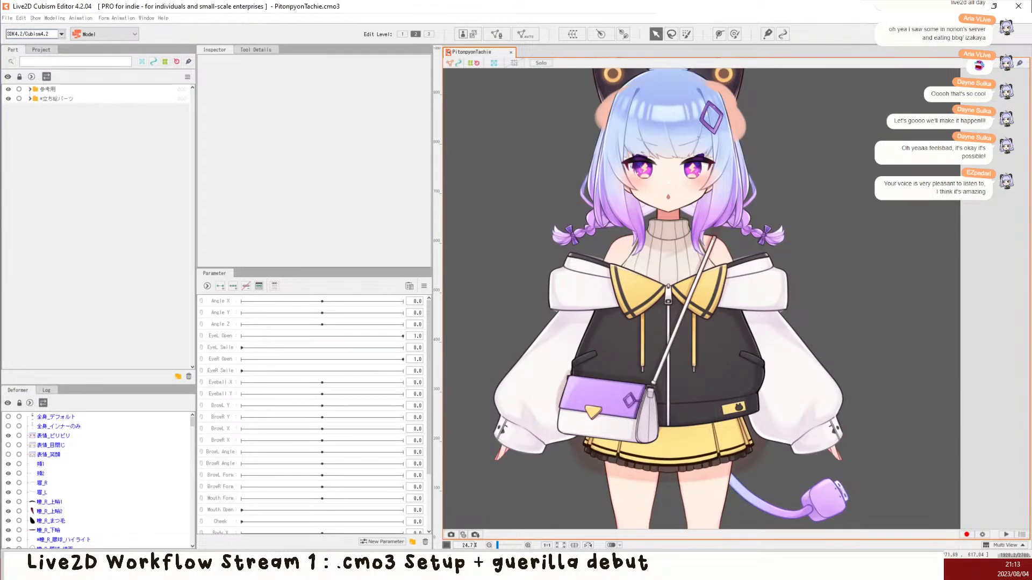
pyautogui.click(523, 295)
# Step: Expand the Toggles parameter group and delete its Microbangs parameter
pyautogui.click(210, 303)
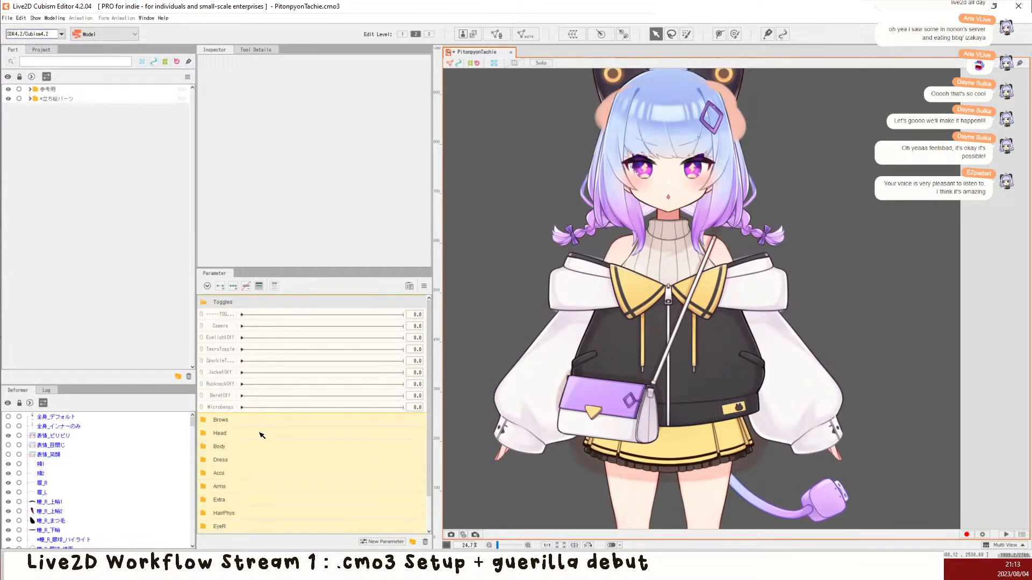
pyautogui.click(233, 408)
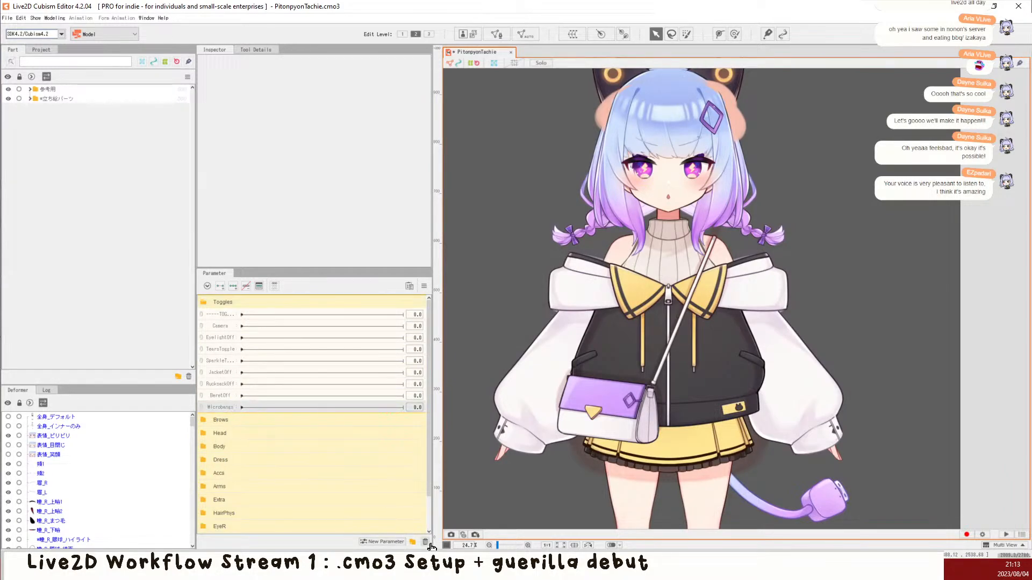
pyautogui.click(425, 542)
pyautogui.click(496, 295)
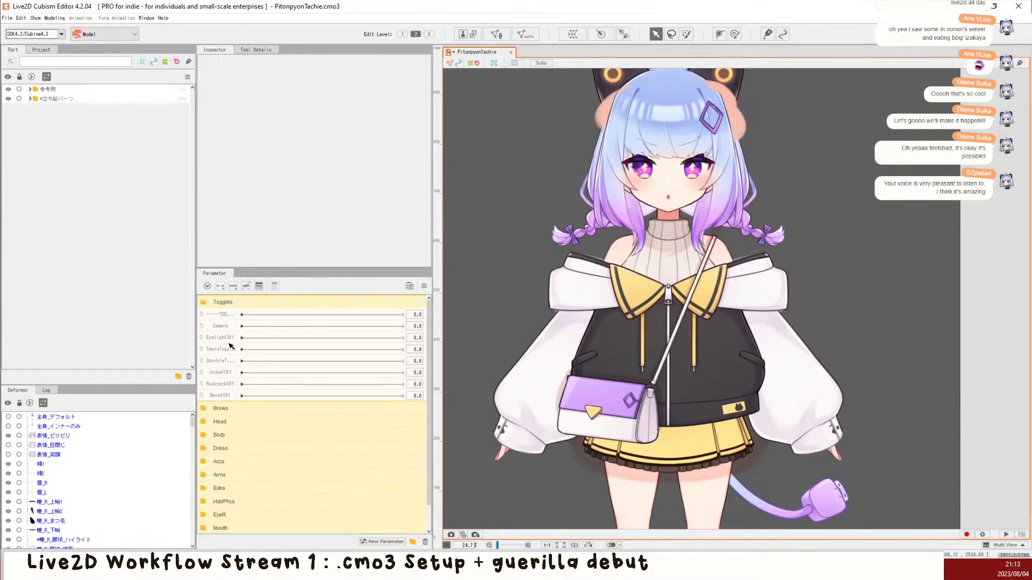
# Step: Select the sparkle toggle parameter and expand the Brows parameter group
pyautogui.click(228, 363)
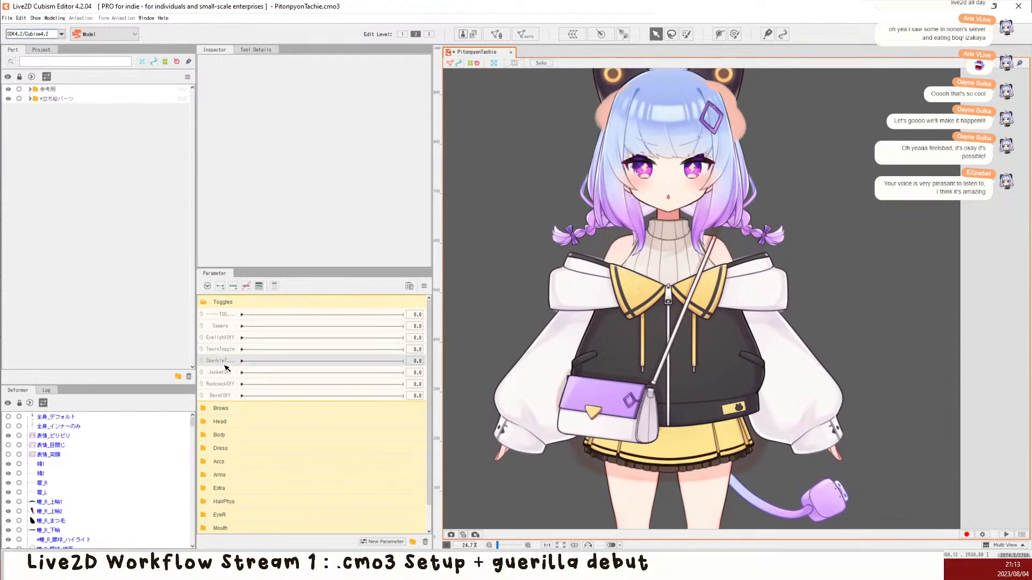
pyautogui.scroll(-2, 250, 401)
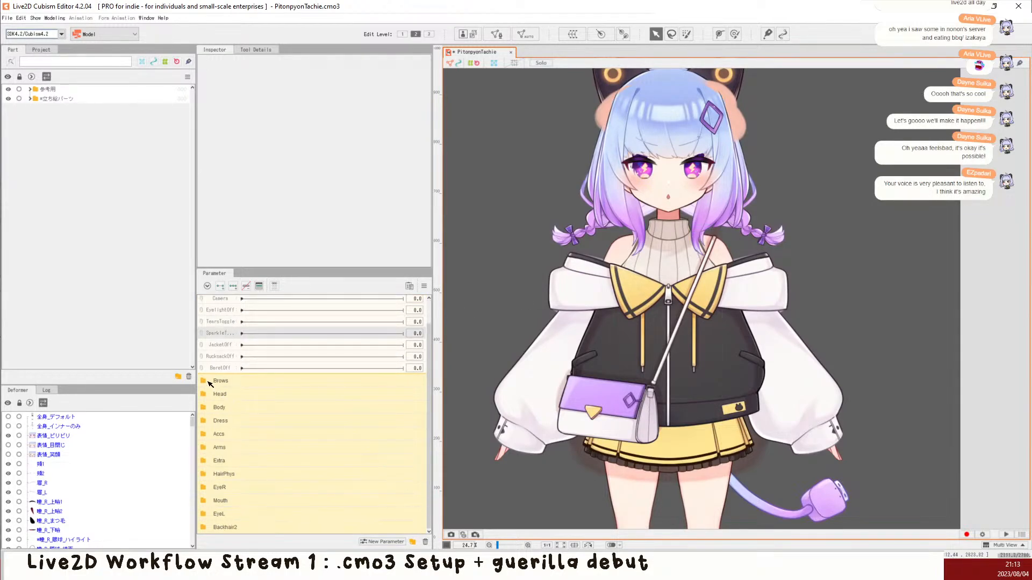
pyautogui.click(208, 382)
pyautogui.scroll(-2, 210, 389)
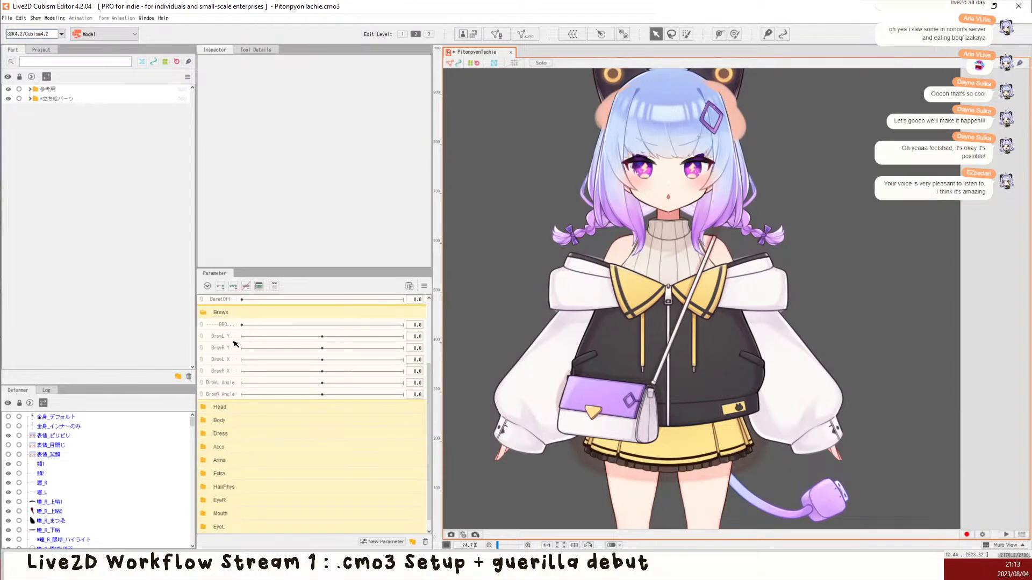
# Step: Enlarge the Parameter palette by shortening the Inspector palette above it and slightly widening both
pyautogui.moveTo(338, 267); pyautogui.dragTo(338, 140)
pyautogui.moveTo(433, 171)
pyautogui.mouseDown()
pyautogui.moveTo(489, 169)
pyautogui.moveTo(446, 170)
pyautogui.mouseUp()
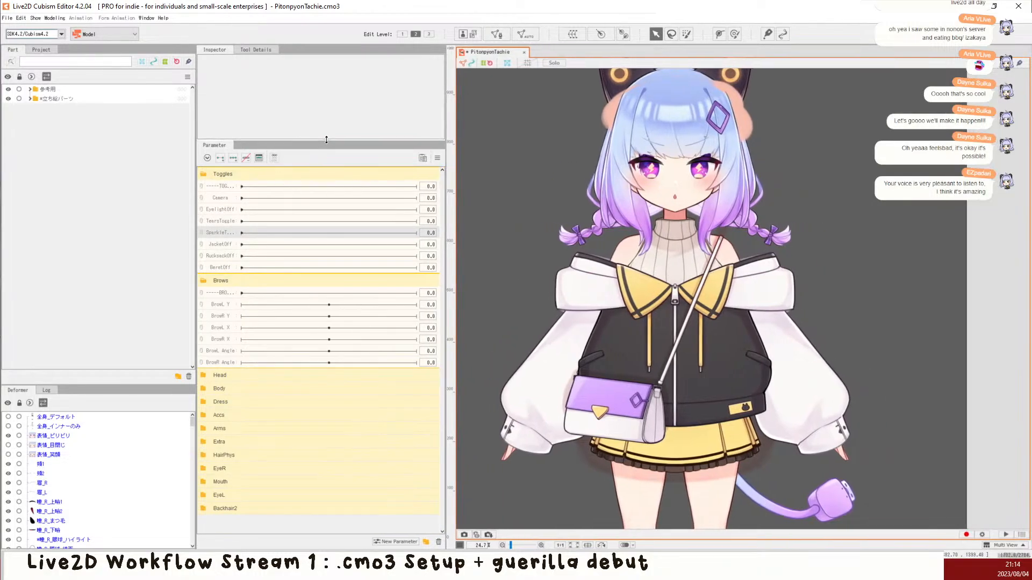
pyautogui.moveTo(293, 141); pyautogui.dragTo(289, 172)
# Step: Expand the Head and Body parameter groups
pyautogui.scroll(-1, 234, 334)
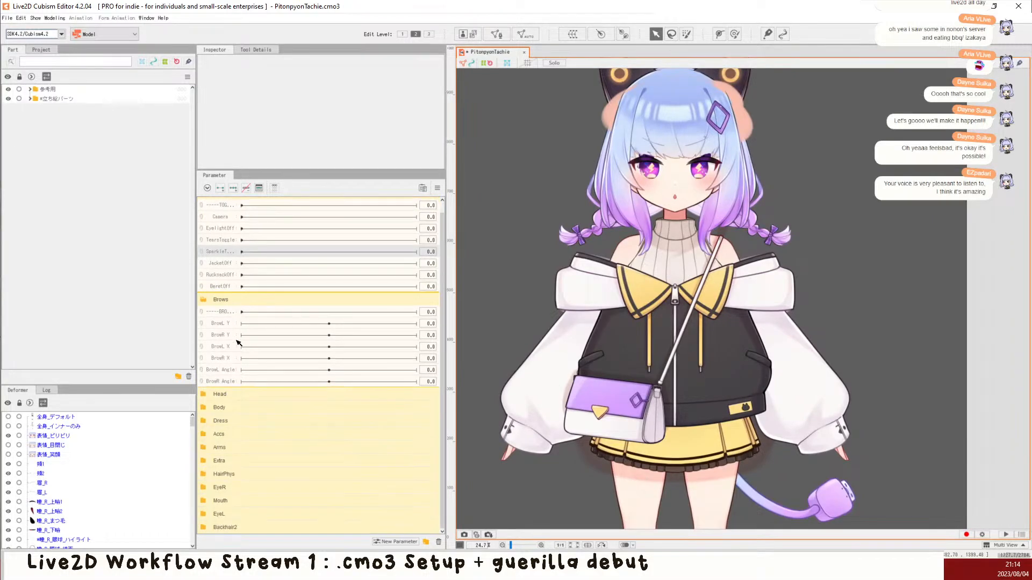
pyautogui.click(205, 397)
pyautogui.scroll(-3, 221, 373)
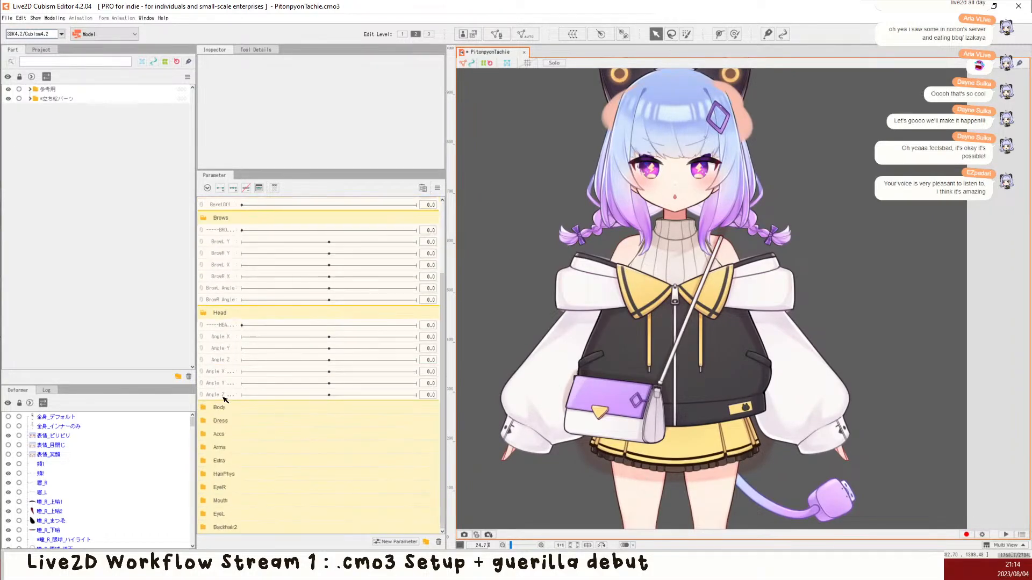
pyautogui.click(209, 408)
pyautogui.scroll(-4, 248, 312)
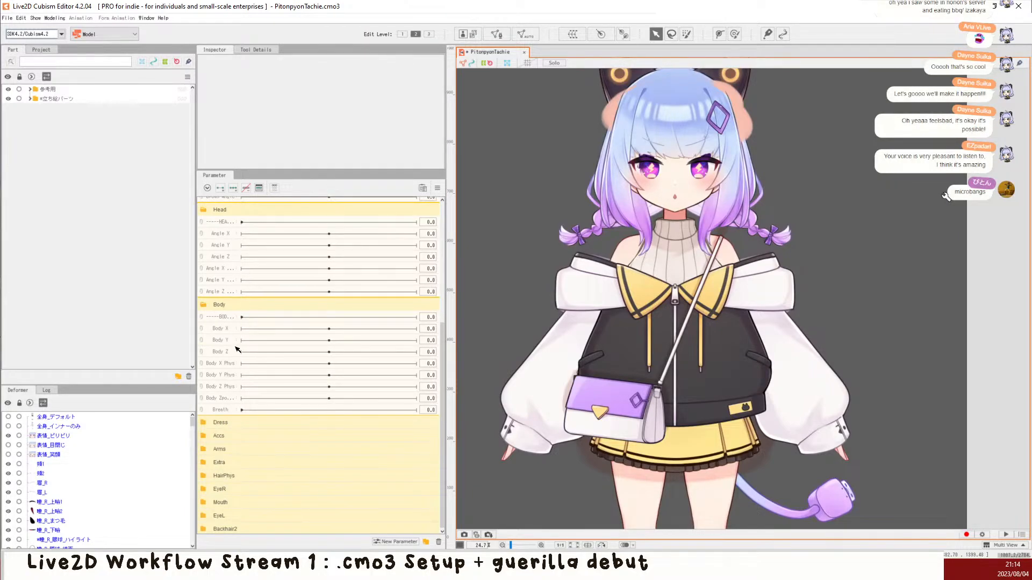
# Step: Look through the parameters in the Toggles, Brows, Head and Body groups, selecting BeretOff
pyautogui.scroll(5, 240, 381)
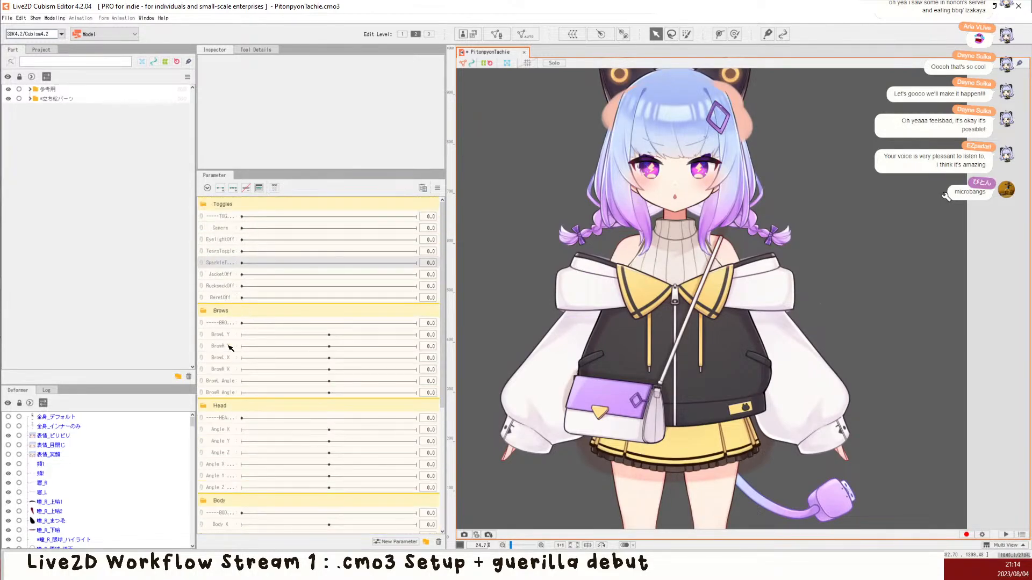
pyautogui.scroll(-5, 230, 364)
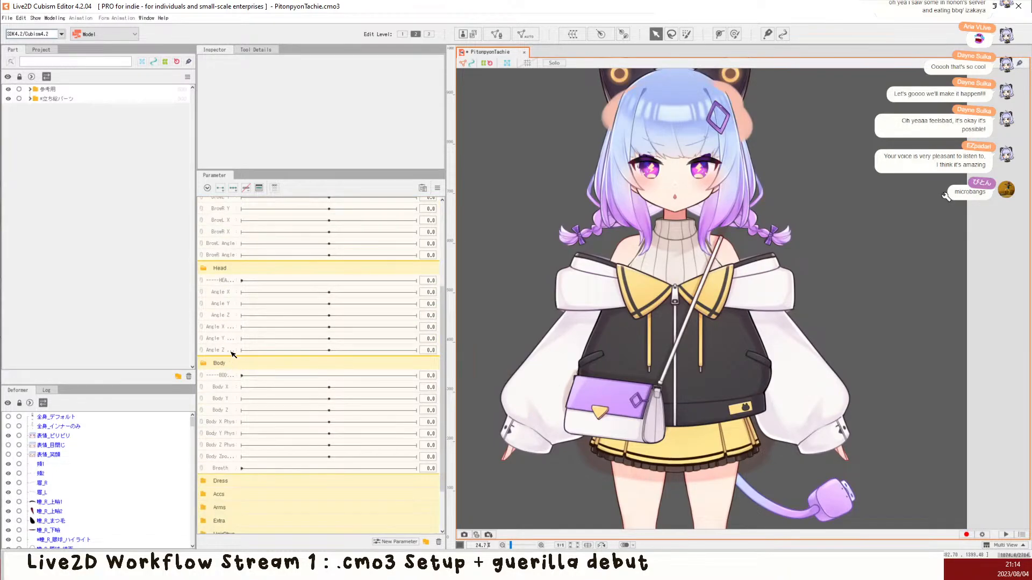
pyautogui.scroll(5, 248, 280)
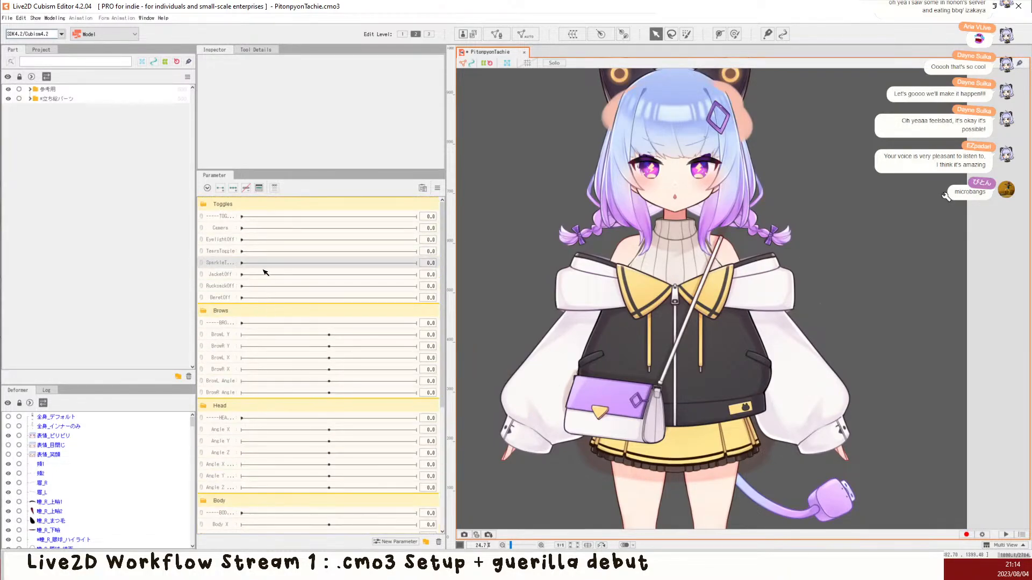
pyautogui.click(221, 298)
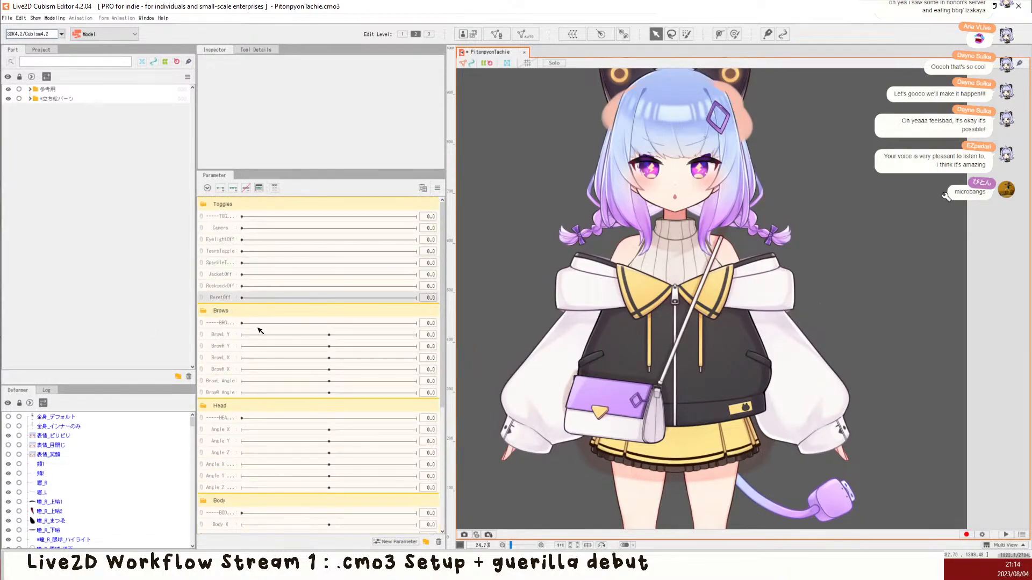
pyautogui.scroll(-3, 243, 330)
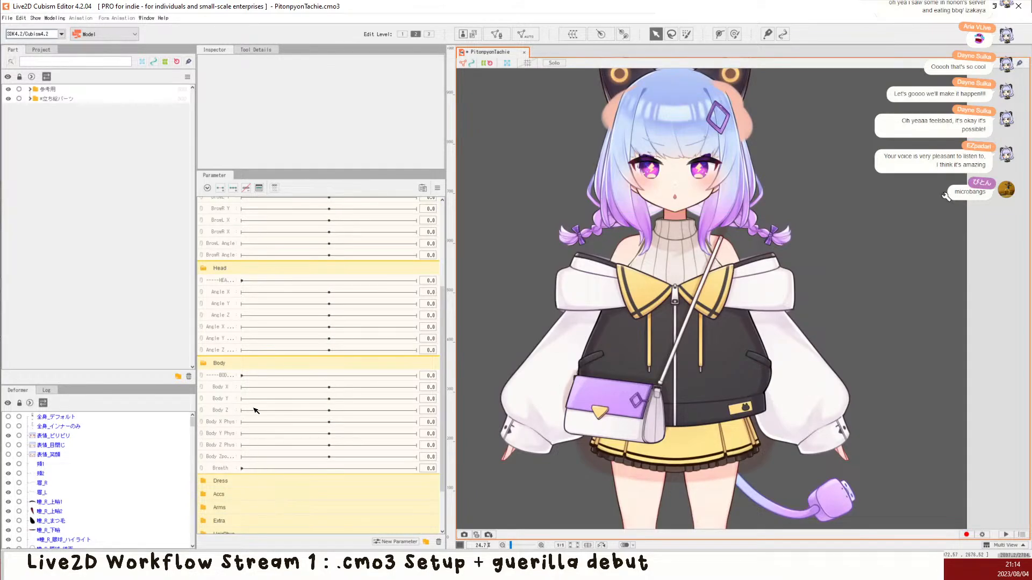
# Step: Expand the Dress parameter group and go through its frill, ribbon and skirt parameters
pyautogui.scroll(-1, 249, 354)
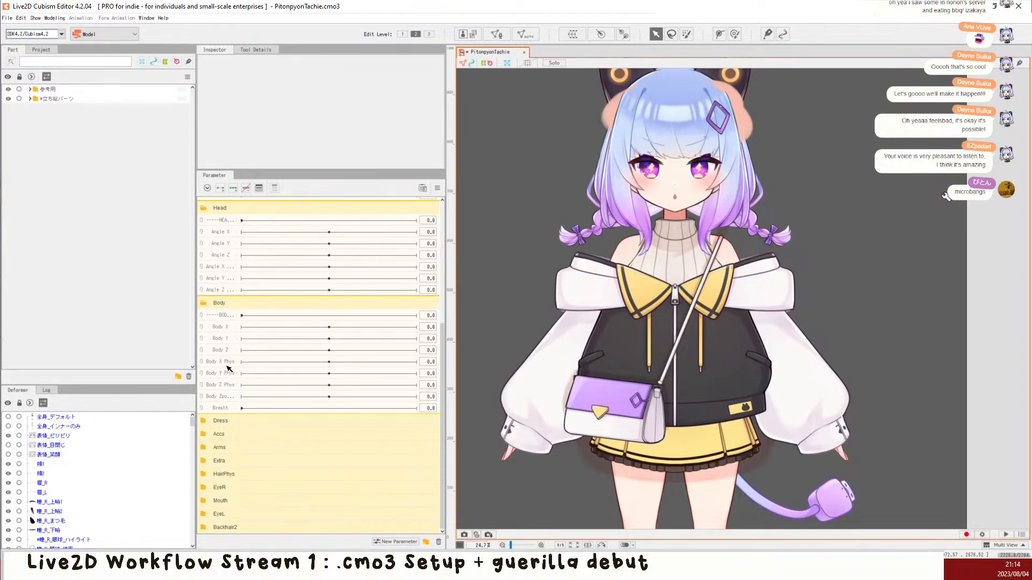
pyautogui.click(234, 421)
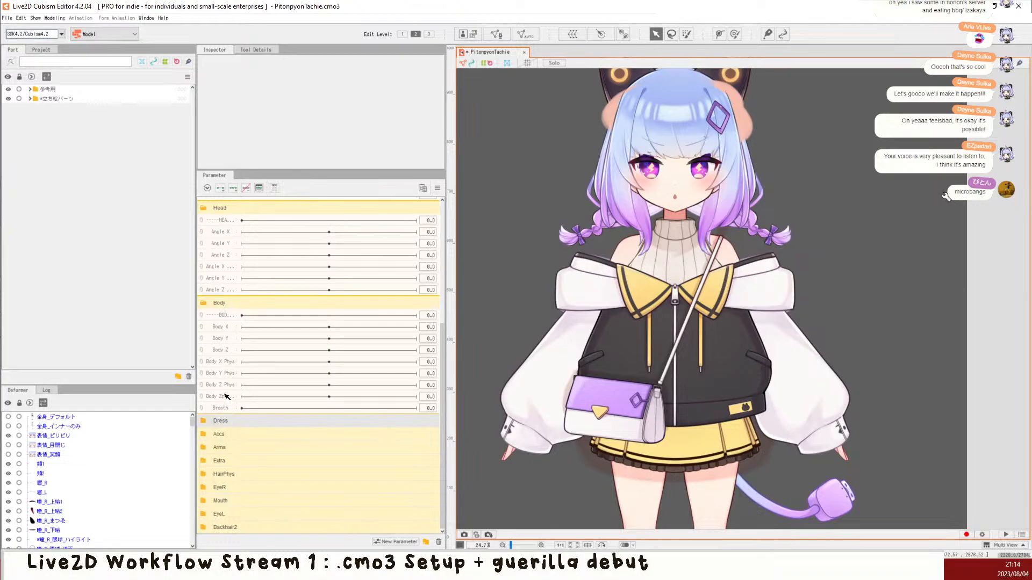
pyautogui.click(199, 424)
pyautogui.scroll(-3, 223, 400)
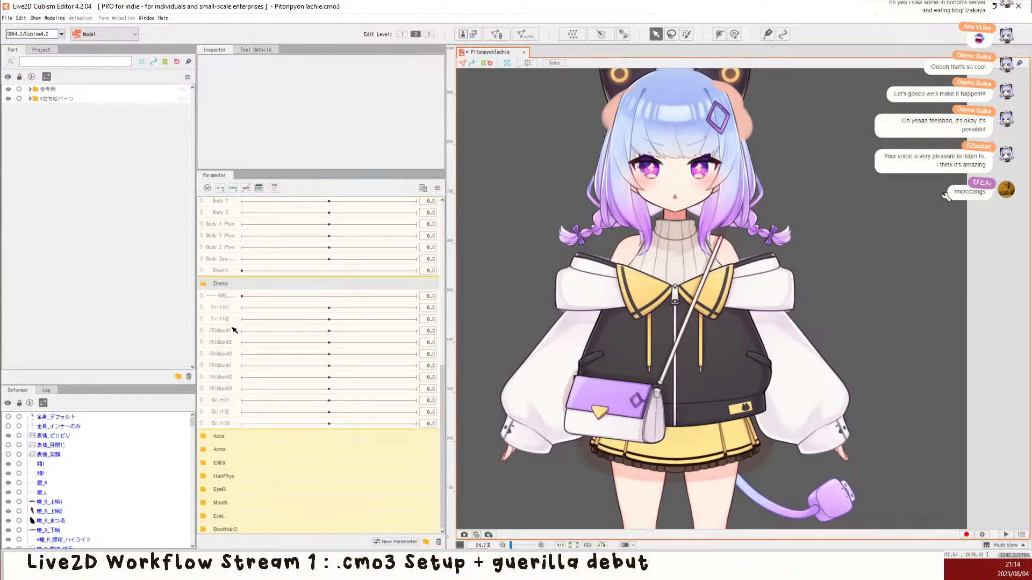
pyautogui.click(232, 309)
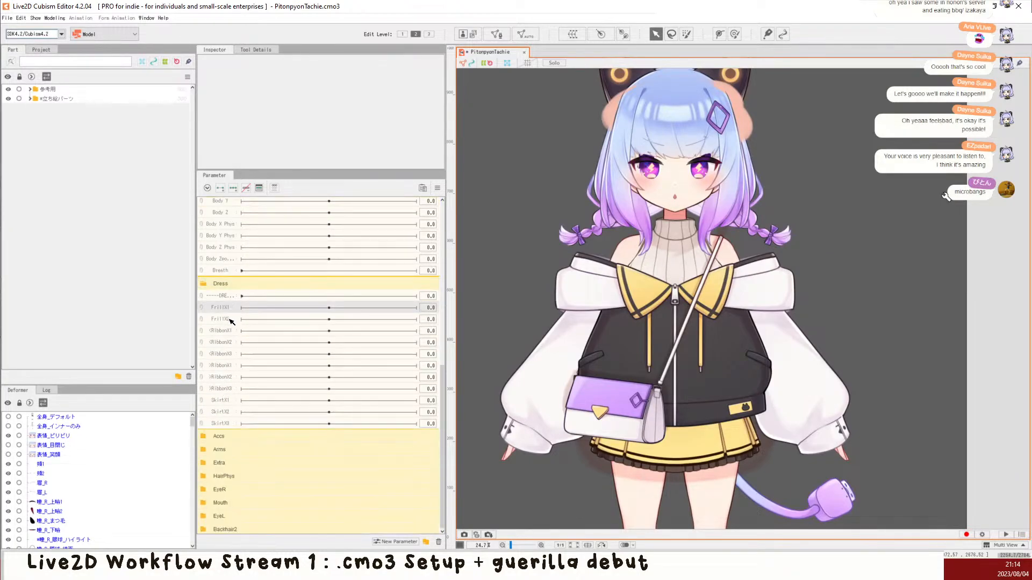
pyautogui.click(231, 321)
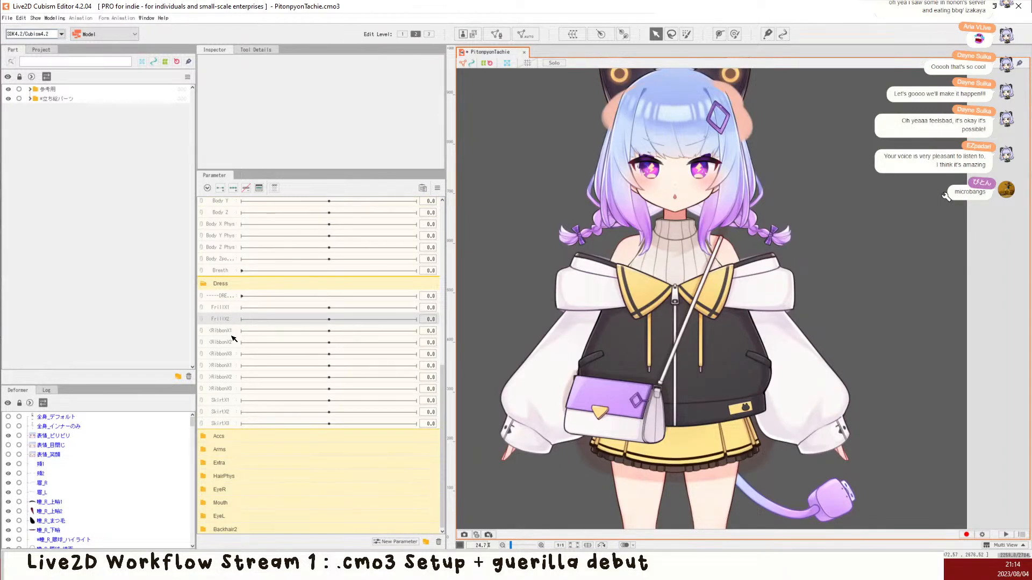
pyautogui.click(232, 331)
pyautogui.click(233, 367)
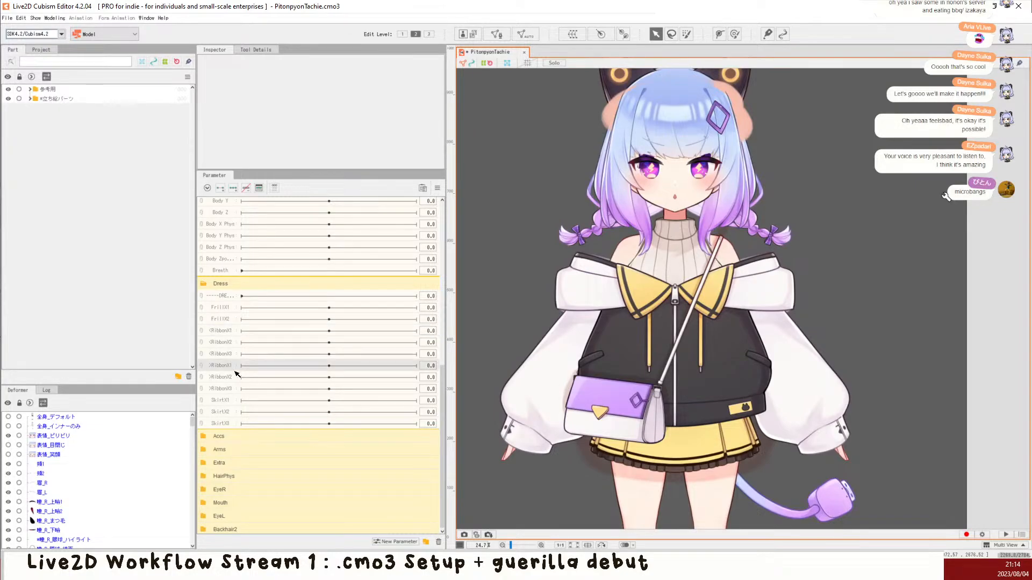
pyautogui.scroll(-1, 232, 386)
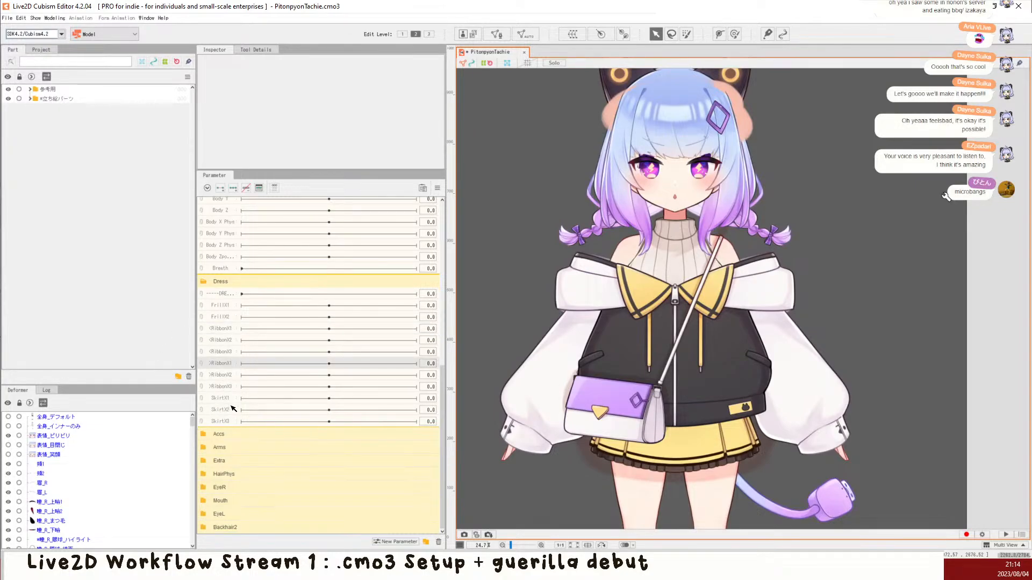
pyautogui.click(233, 399)
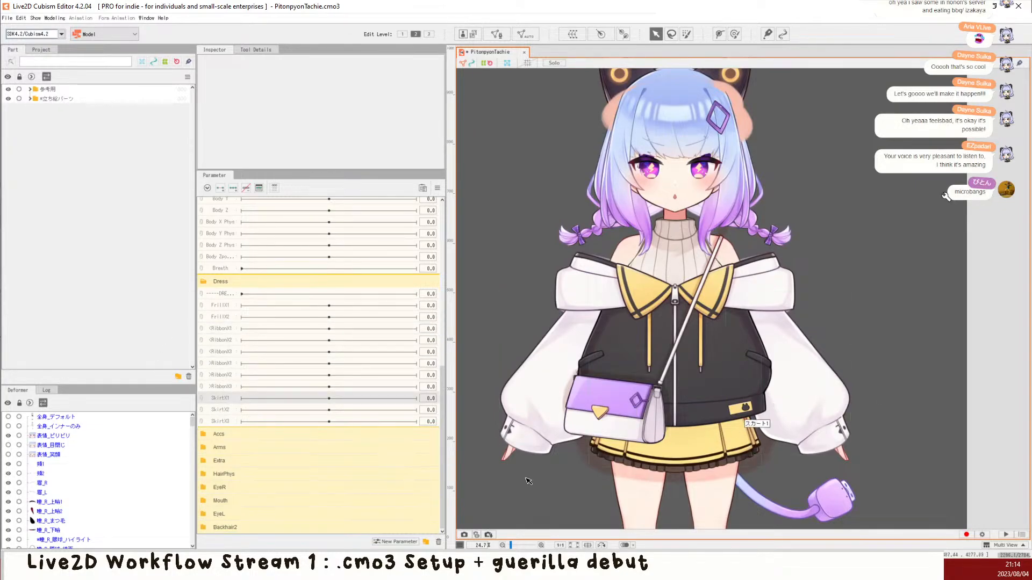
# Step: Expand the Accs, Arms and Extra parameter groups
pyautogui.click(203, 434)
pyautogui.scroll(-3, 236, 416)
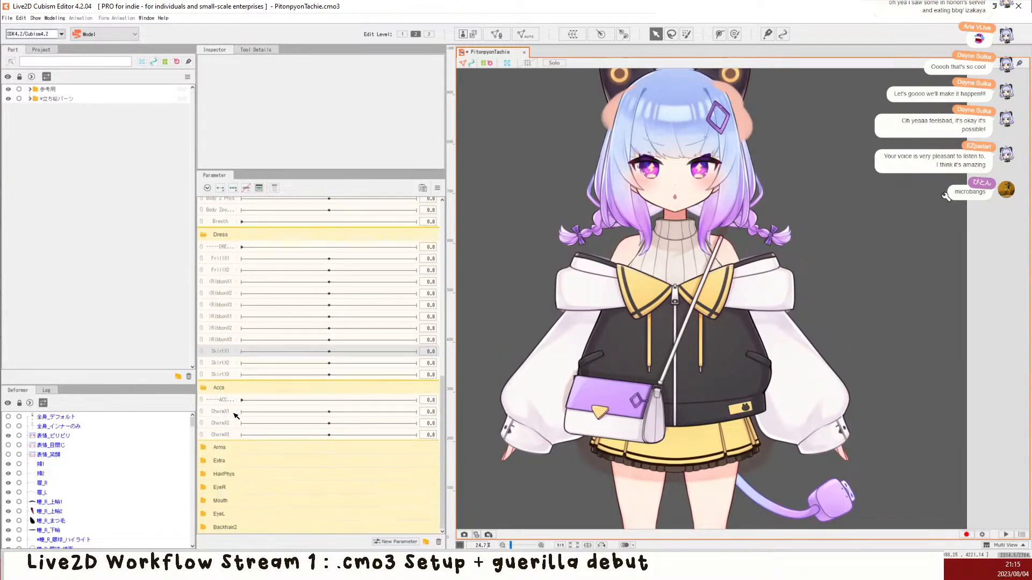
pyautogui.click(224, 446)
pyautogui.scroll(-3, 236, 441)
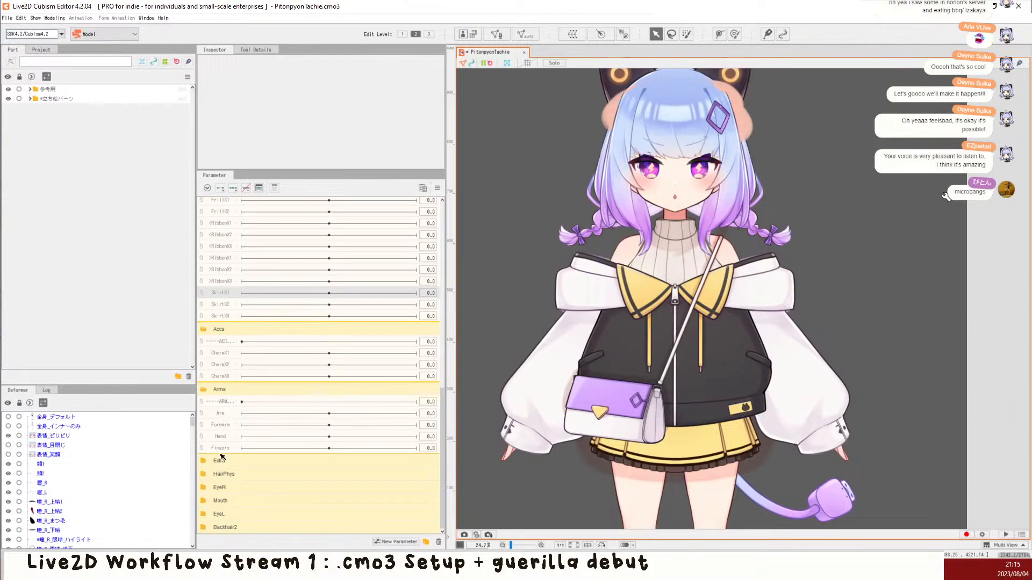
pyautogui.click(225, 462)
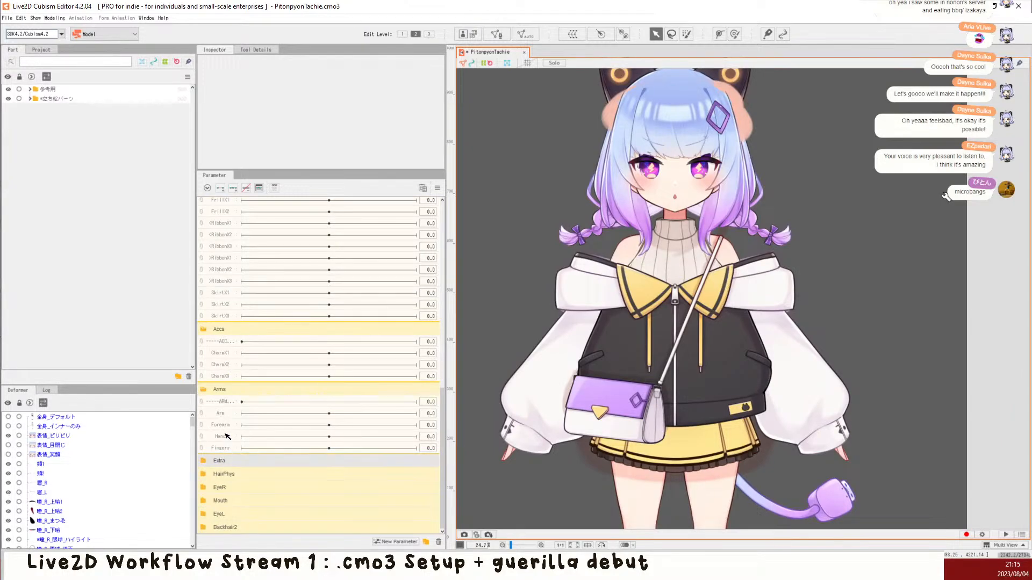
pyautogui.click(203, 461)
pyautogui.click(204, 464)
pyautogui.scroll(-2, 578, 204)
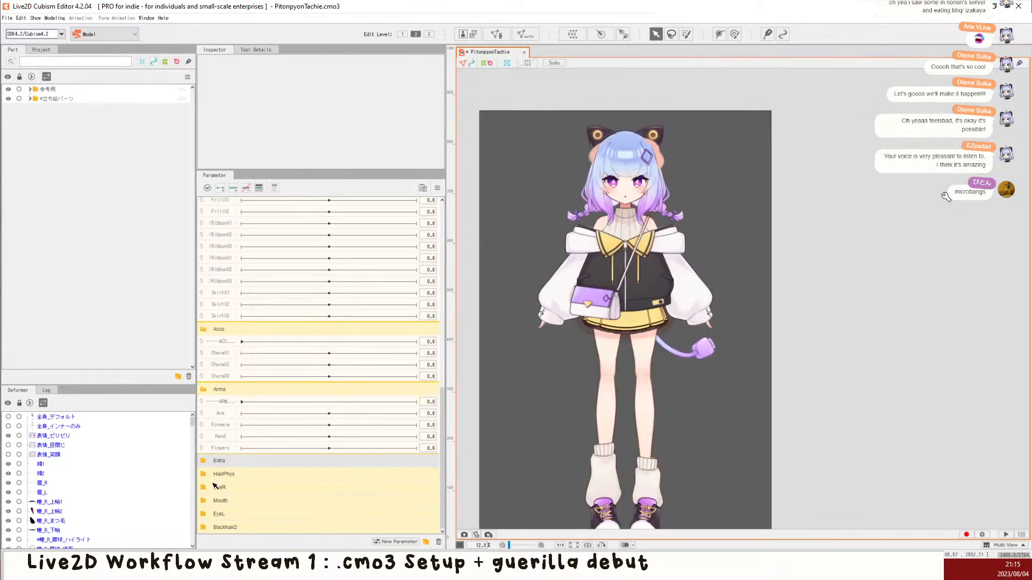
pyautogui.click(202, 464)
pyautogui.scroll(-1, 217, 487)
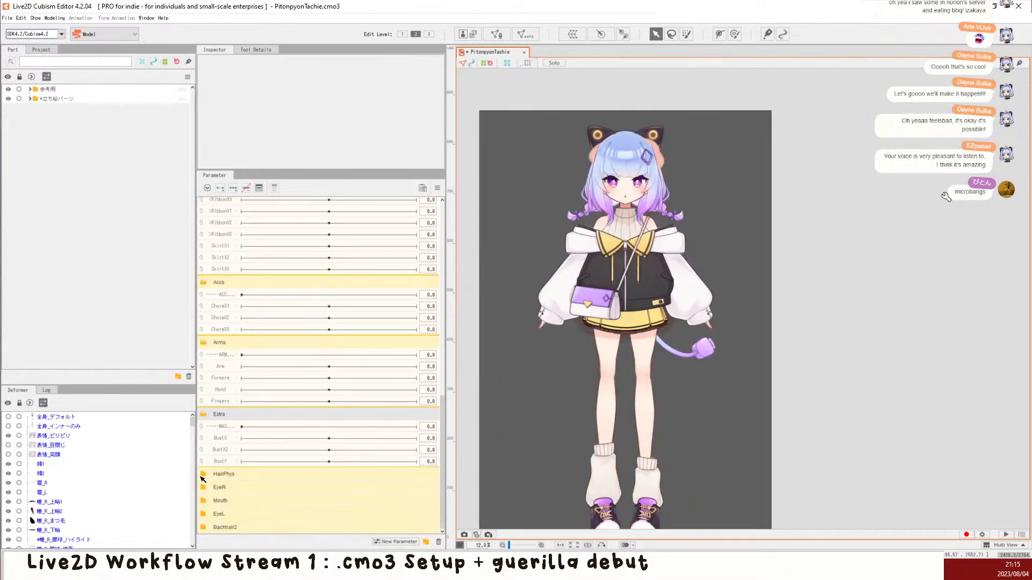
# Step: Expand the HairPhys, EyeR, Mouth and EyeL parameter groups
pyautogui.click(202, 475)
pyautogui.scroll(-3, 225, 472)
pyautogui.scroll(-1, 227, 461)
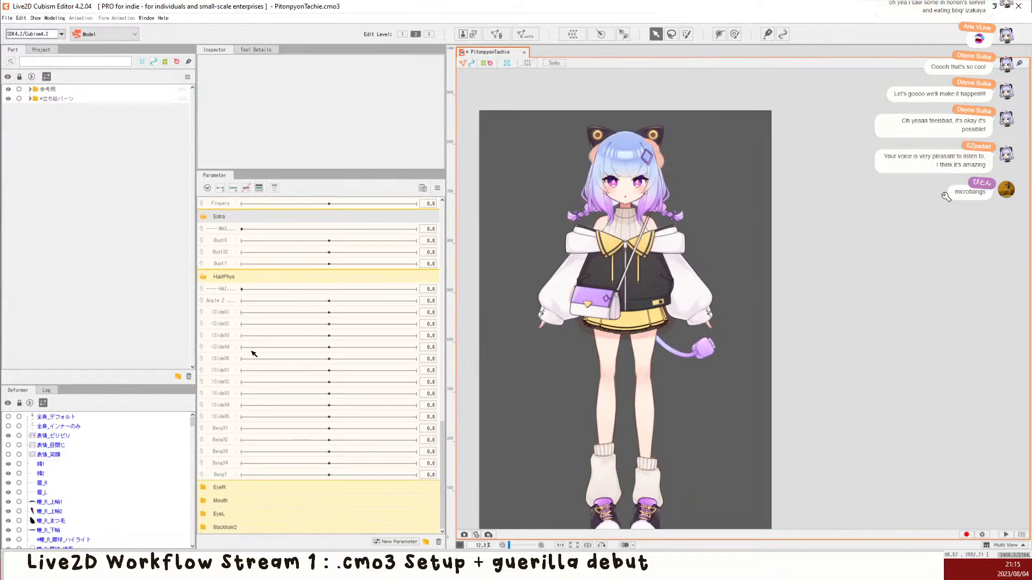
pyautogui.click(204, 487)
pyautogui.scroll(-1, 209, 487)
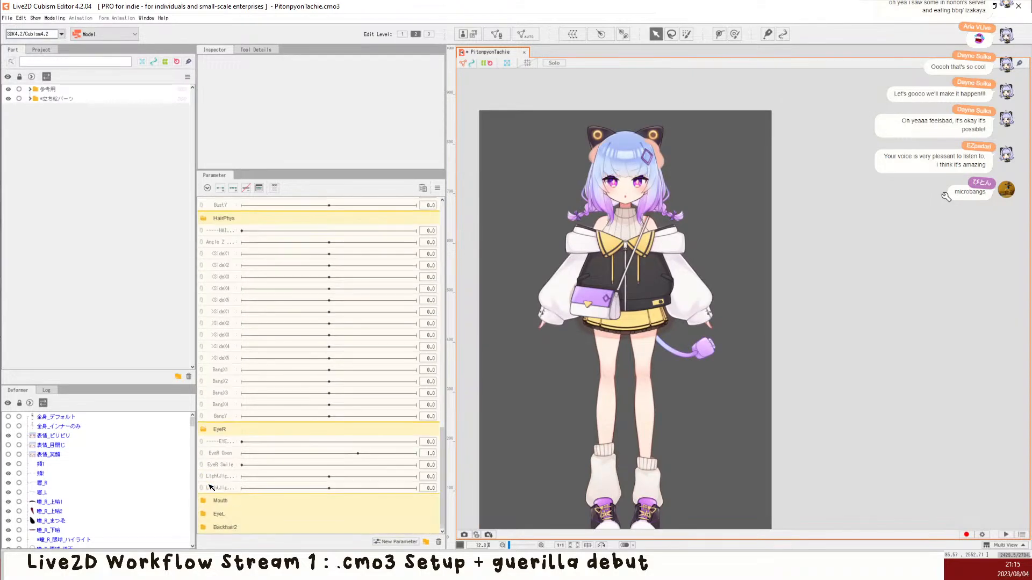
pyautogui.click(204, 514)
pyautogui.click(205, 501)
pyautogui.scroll(-2, 234, 484)
# Step: Expand the Backhair2 parameter group and delete it together with its parameters
pyautogui.click(234, 529)
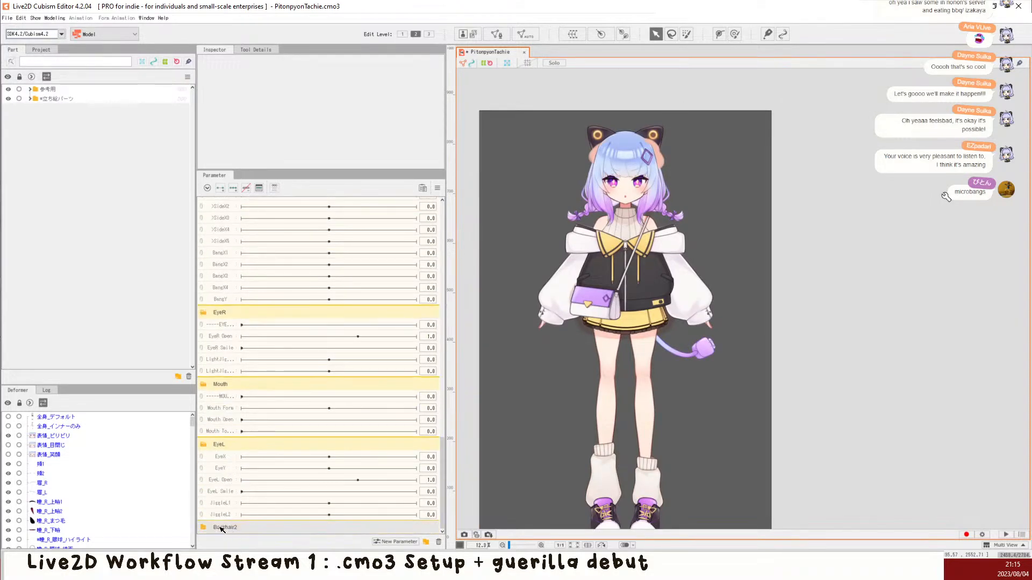
pyautogui.scroll(-2, 252, 432)
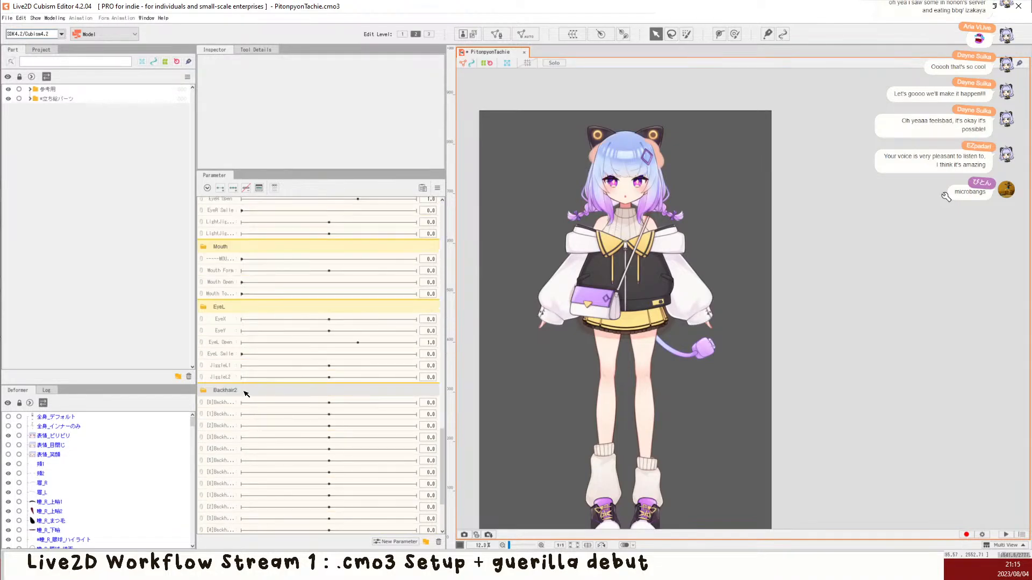
pyautogui.click(439, 542)
pyautogui.click(495, 295)
pyautogui.scroll(5, 610, 189)
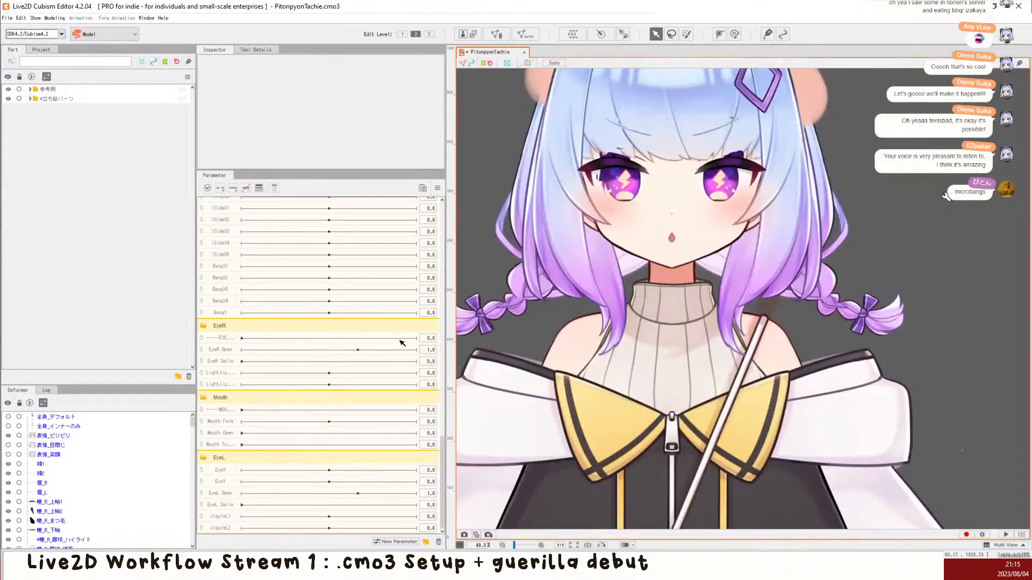
pyautogui.scroll(-1, 670, 171)
pyautogui.scroll(-8, 671, 171)
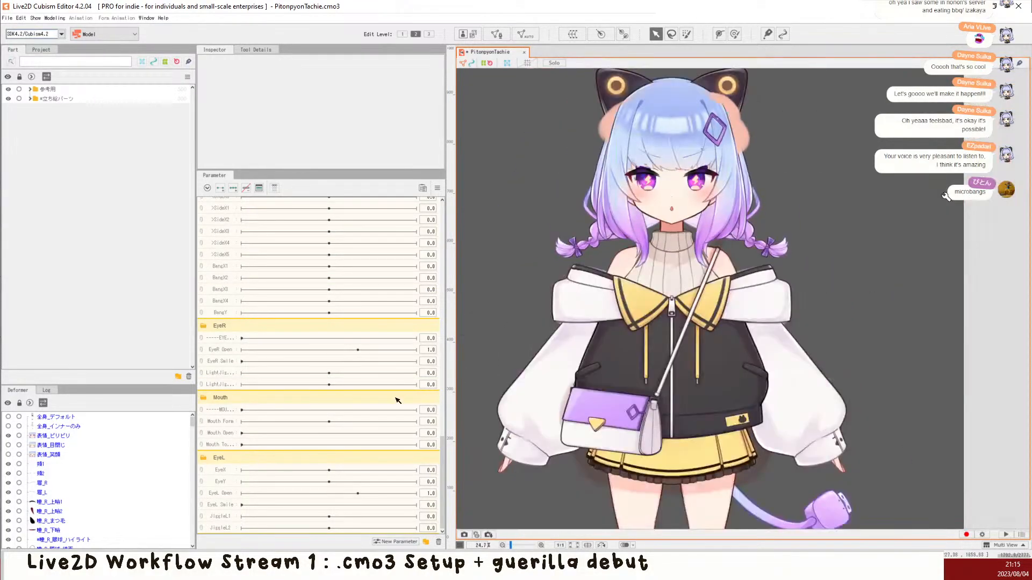
pyautogui.scroll(-2, 611, 146)
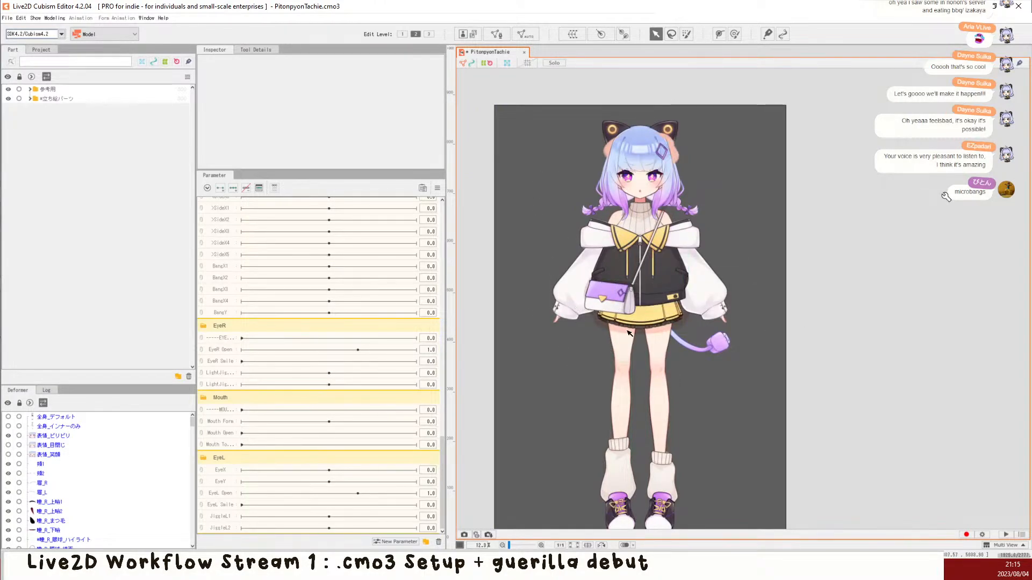
pyautogui.scroll(6, 629, 333)
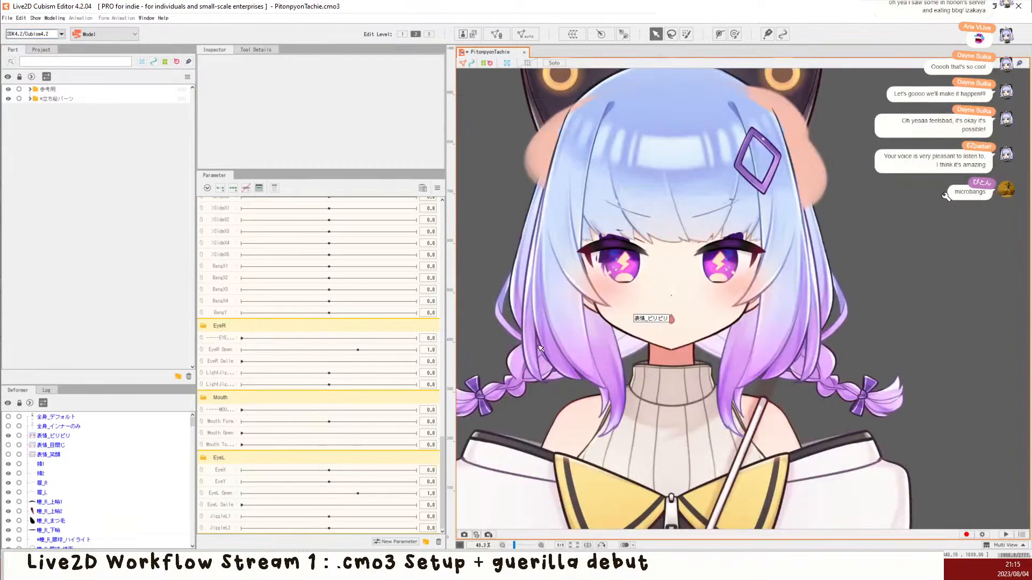
pyautogui.scroll(-3, 540, 348)
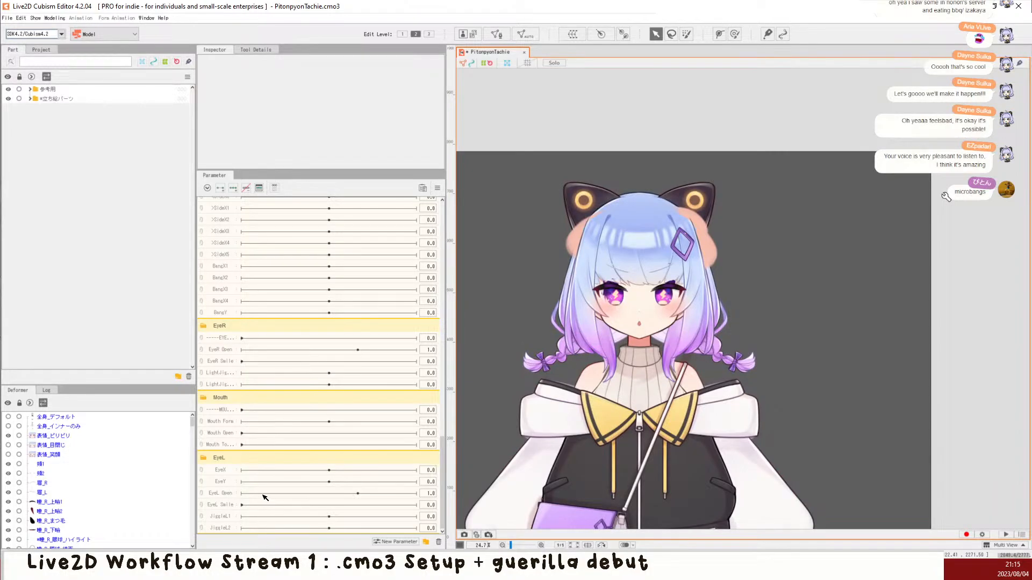
# Step: Move the EyeR and EyeL parameter groups together to directly below the Toggles group
pyautogui.click(222, 461)
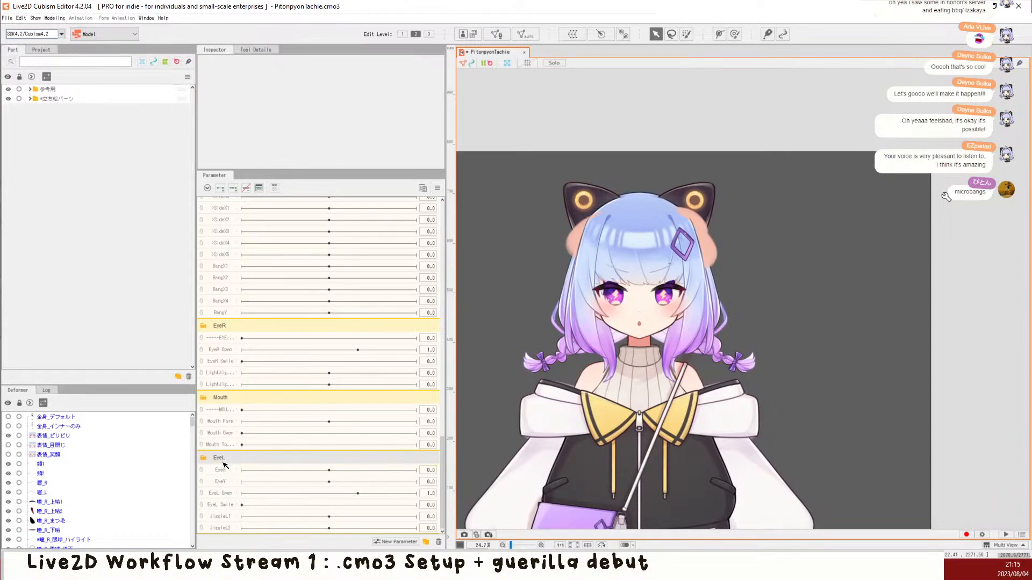
pyautogui.keyDown('ctrl'); pyautogui.click(232, 330); pyautogui.keyUp('ctrl')
pyautogui.moveTo(219, 324); pyautogui.dragTo(237, 311)
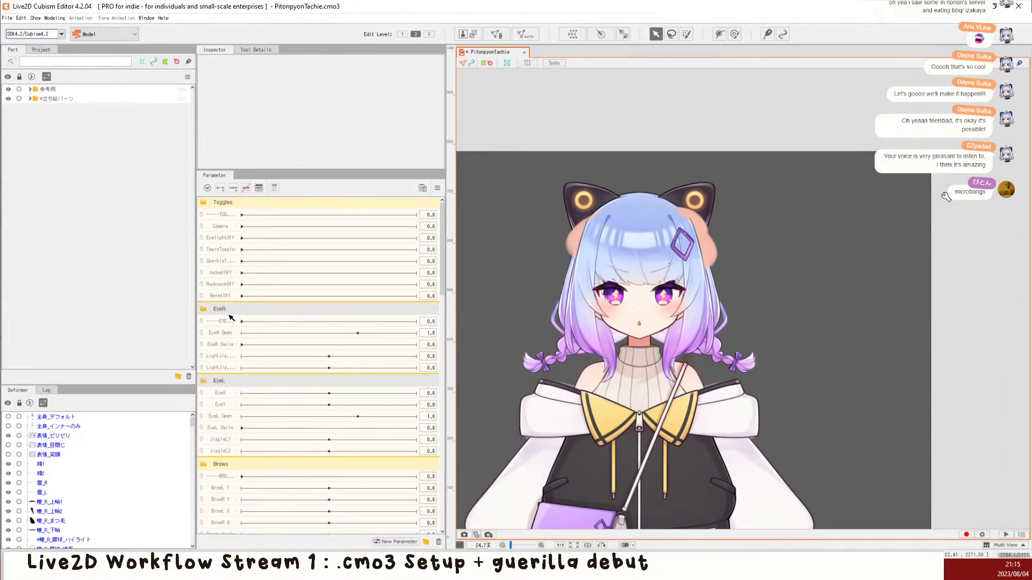
# Step: Shift the LightJiggleR2 parameter towards its minimum and hide the 表情_ビリビリ expression
pyautogui.click(260, 369)
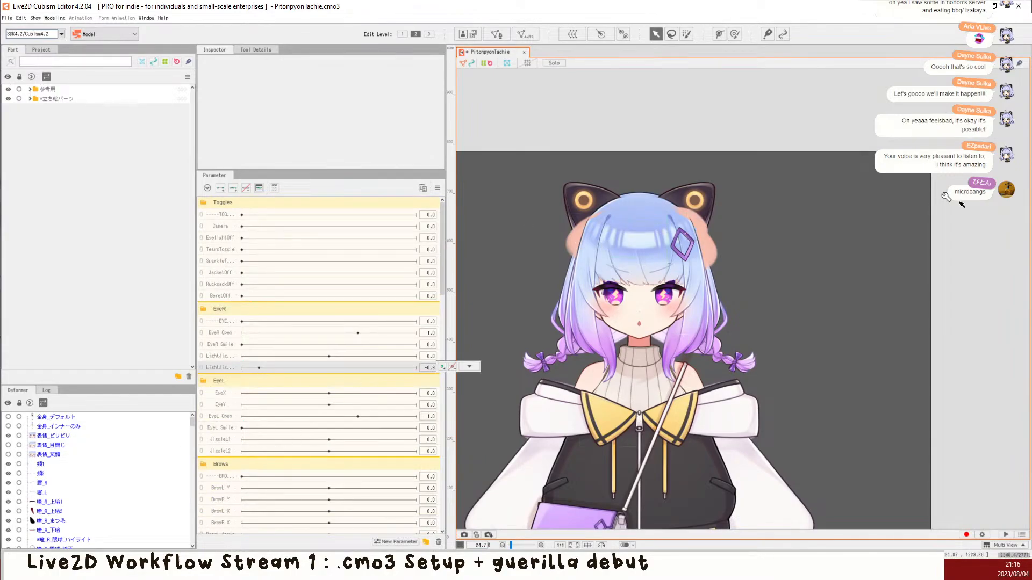
pyautogui.click(8, 436)
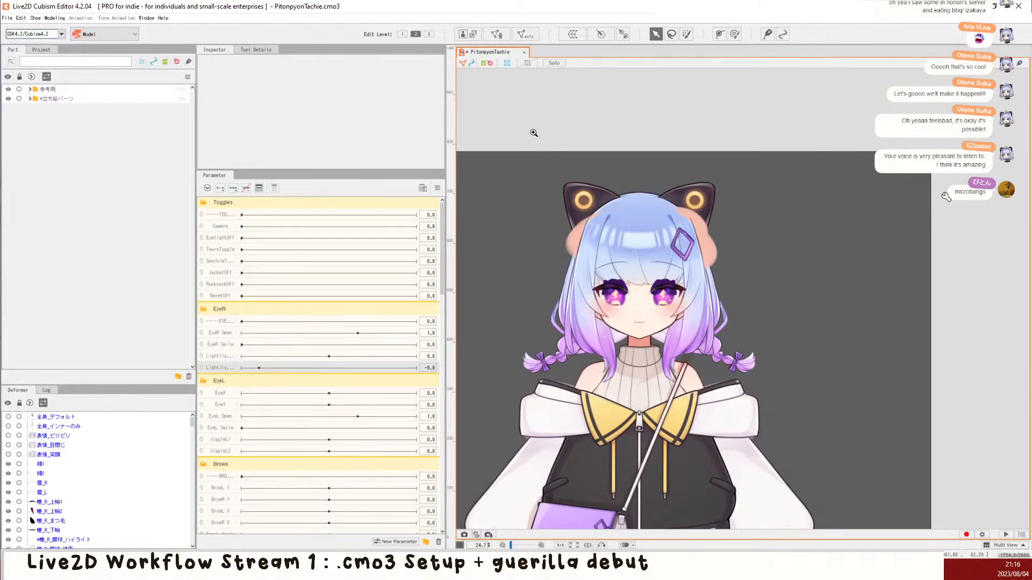
# Step: Open the Physics/Scene Blending Settings, inspect the model's face in the preview, and close the settings
pyautogui.hotkey('ctrl', 'p')
pyautogui.moveTo(578, 95); pyautogui.dragTo(608, 105)
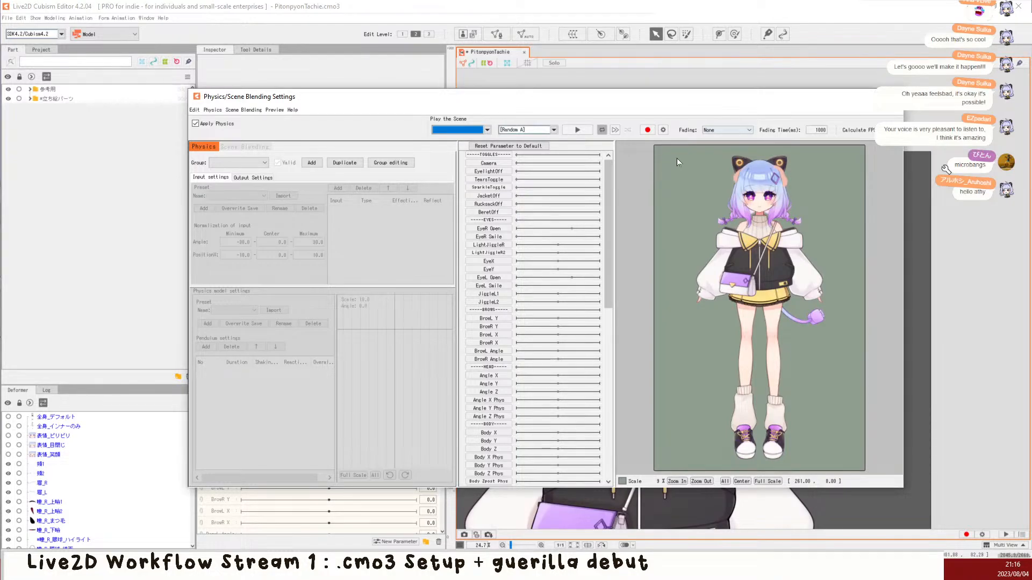
pyautogui.click(311, 162)
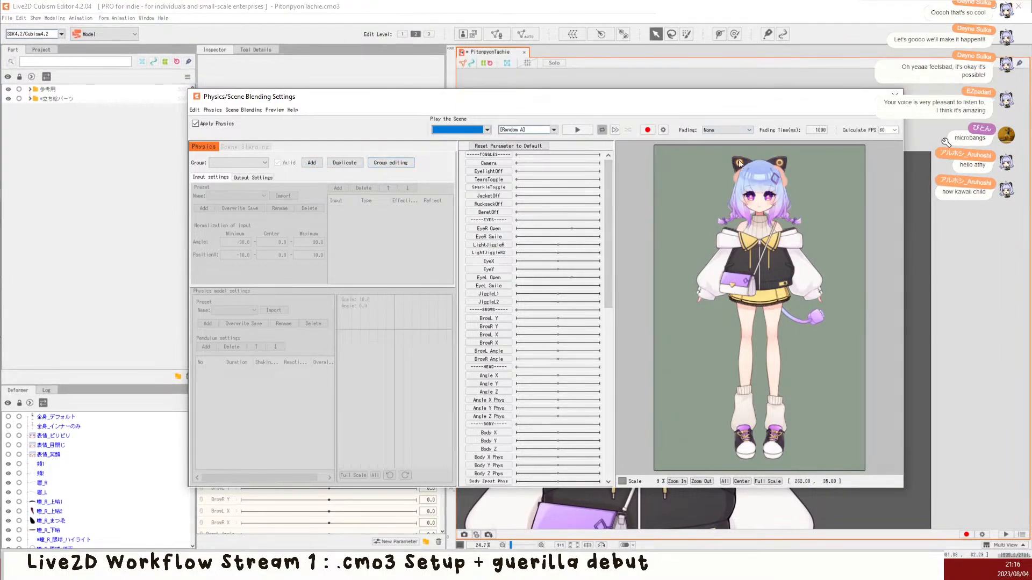
pyautogui.scroll(5, 752, 170)
pyautogui.scroll(2, 637, 266)
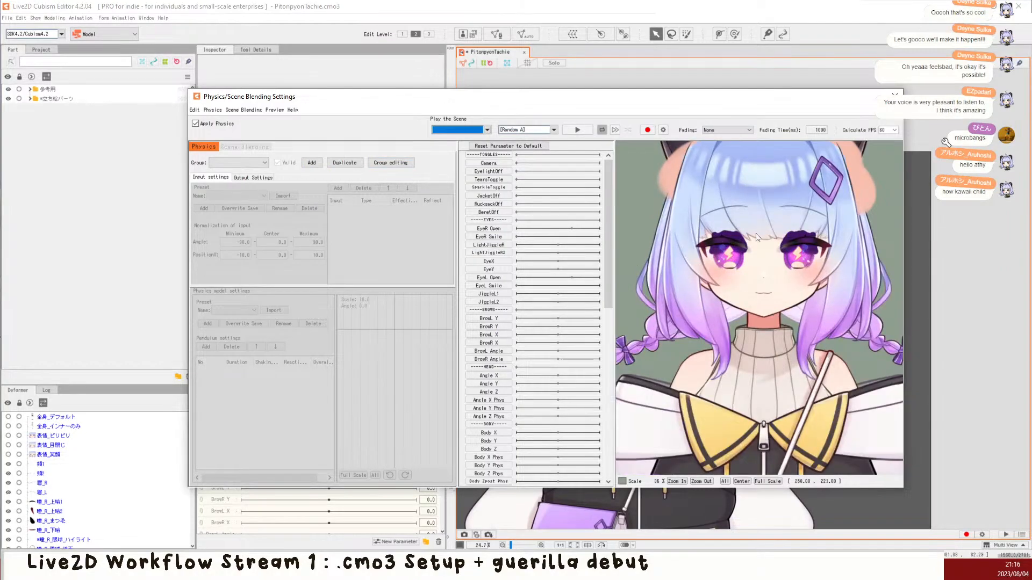
pyautogui.scroll(-2, 753, 242)
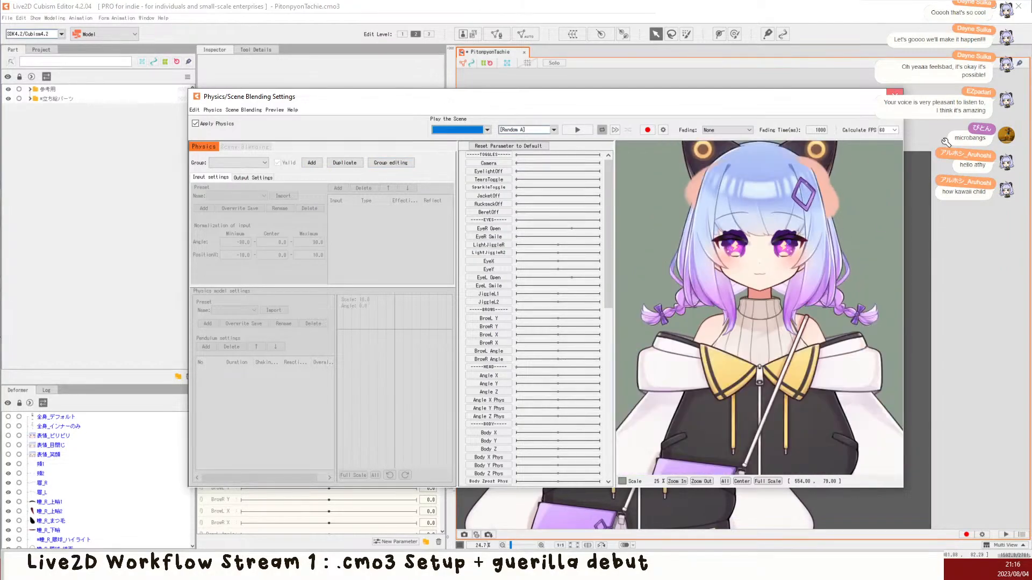
pyautogui.click(894, 96)
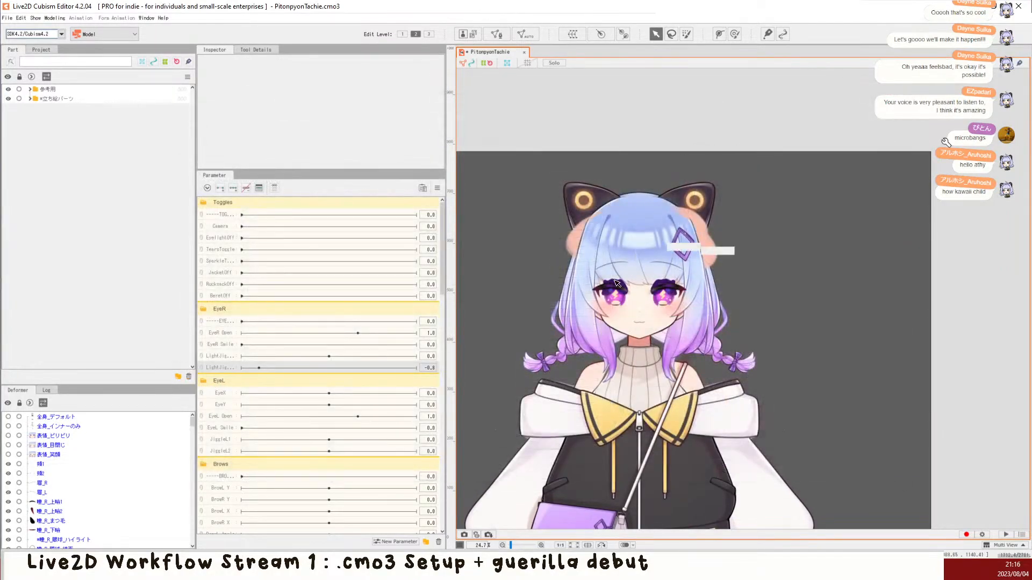
# Step: Inspect the right eye's eyeball shadow mesh and 瞳_R_眼球_ベース mesh, ending with the shadow mesh selected
pyautogui.scroll(4, 618, 274)
pyautogui.scroll(2, 618, 274)
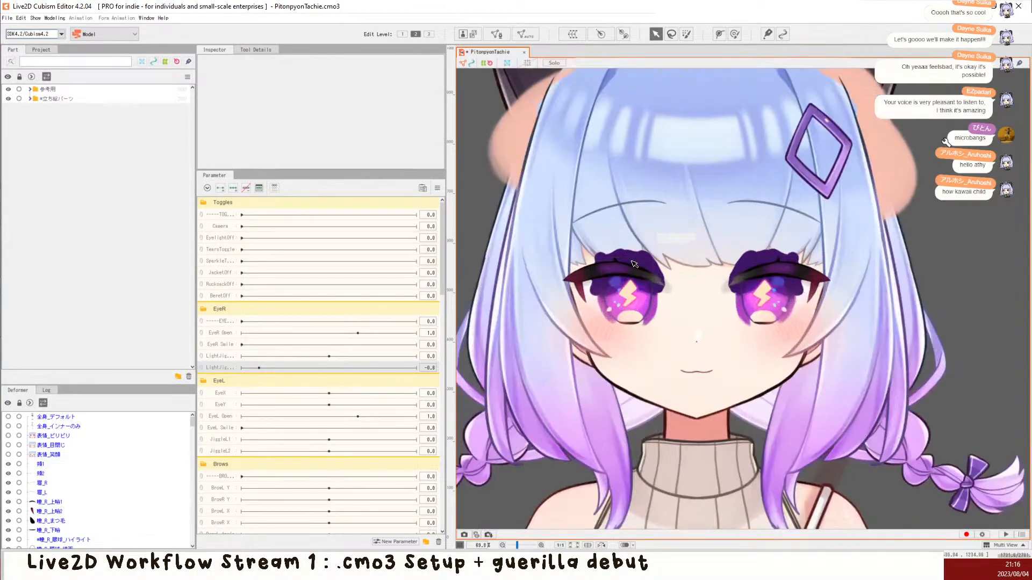
pyautogui.click(631, 262)
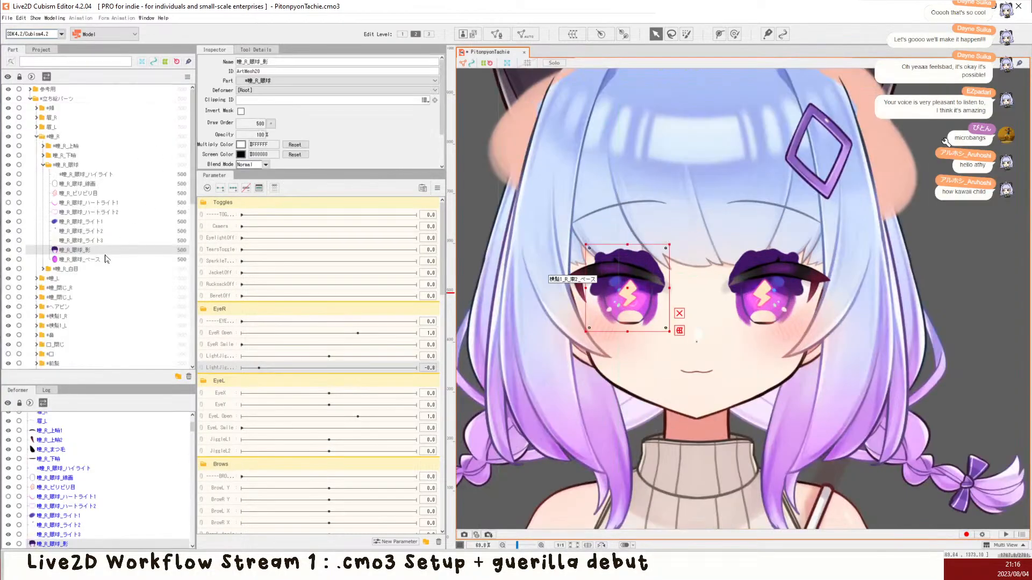
pyautogui.click(77, 260)
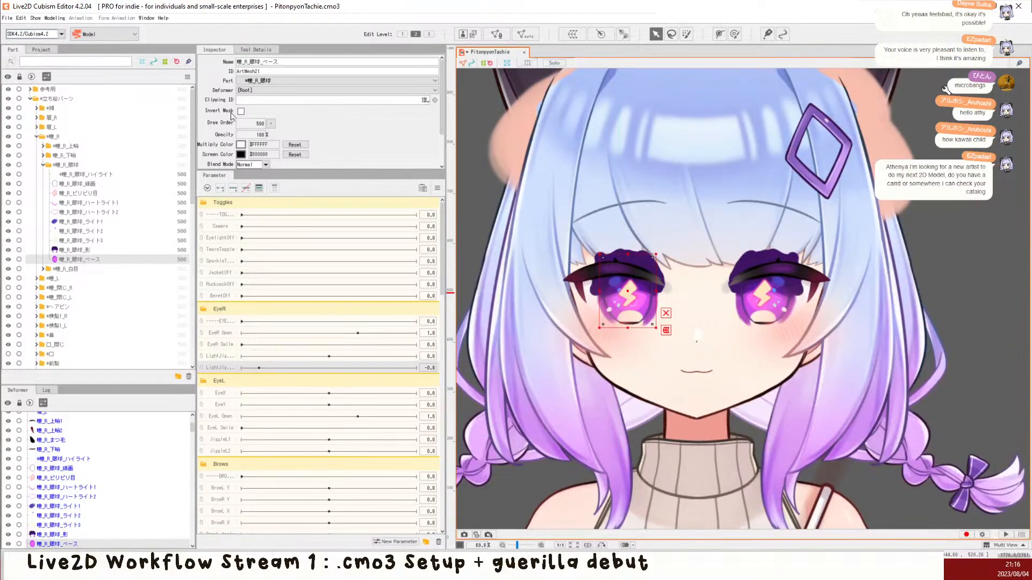
pyautogui.press('Up')
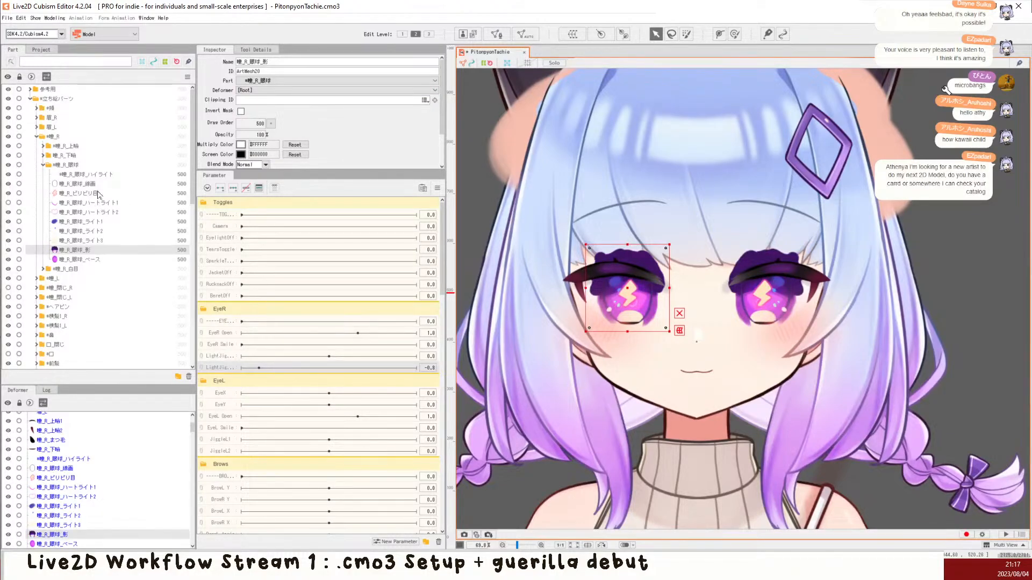
# Step: Clip the right eyeball's meshes from the shadow up to 瞳_R_眼球_ハートライト1 by setting their Clipping ID to ArtMesh21
pyautogui.keyDown('shift'); pyautogui.click(98, 205); pyautogui.keyUp('shift')
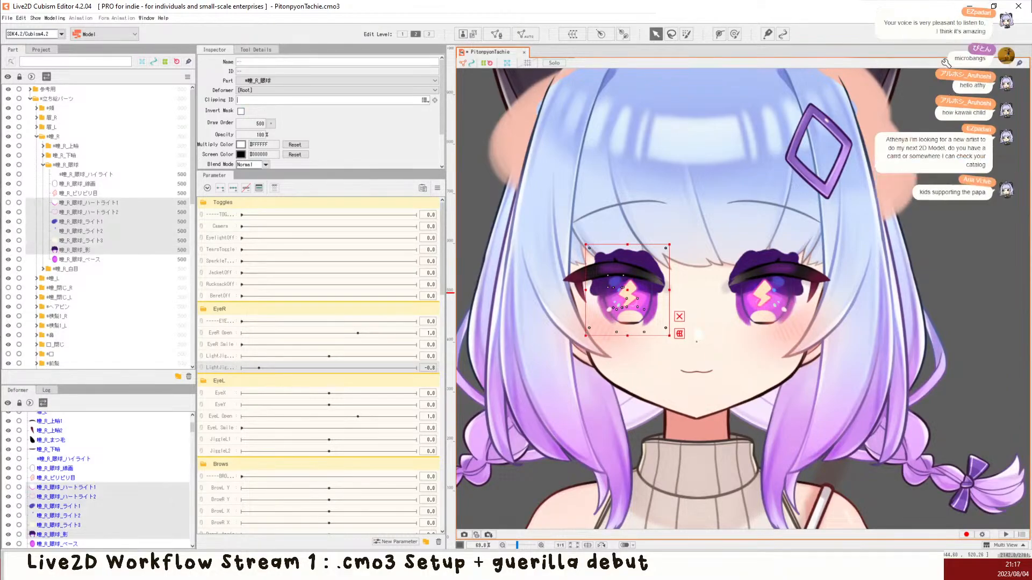
pyautogui.write('ArtMesh21')
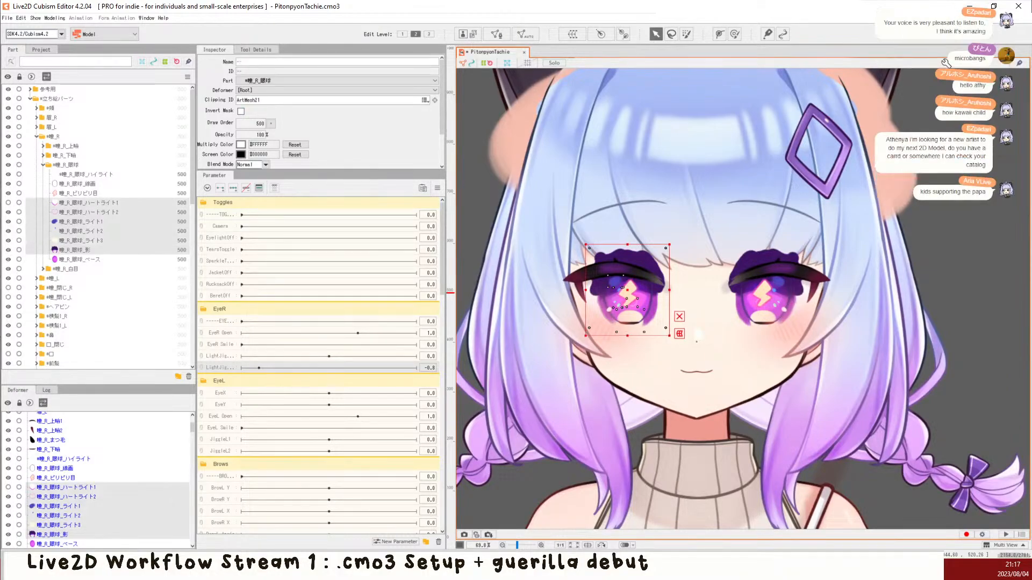
pyautogui.press('Return')
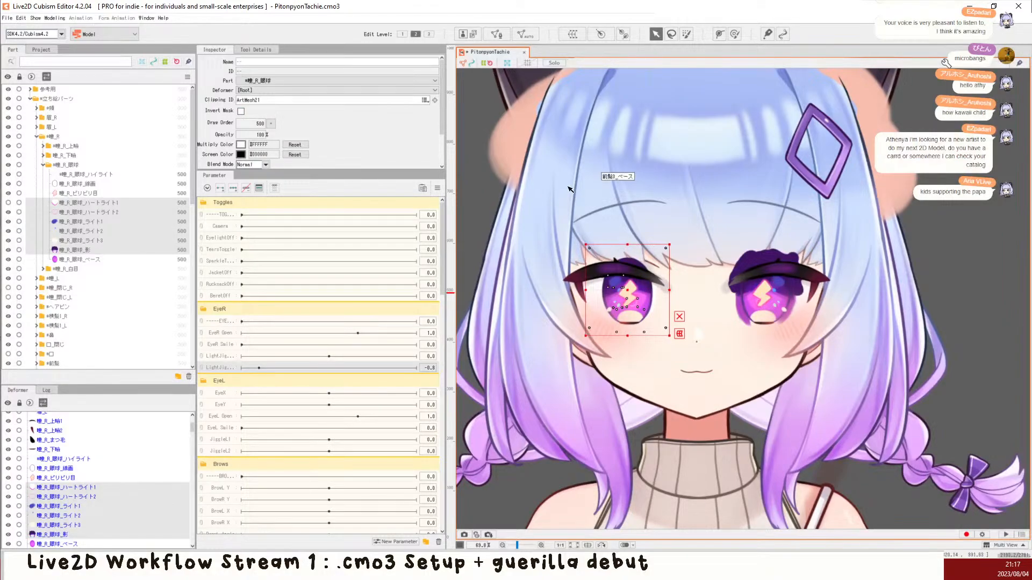
# Step: Expand the 瞳_L part with its upper and lower lash folders and select the 瞳_L_眼球_ベース mesh
pyautogui.click(41, 279)
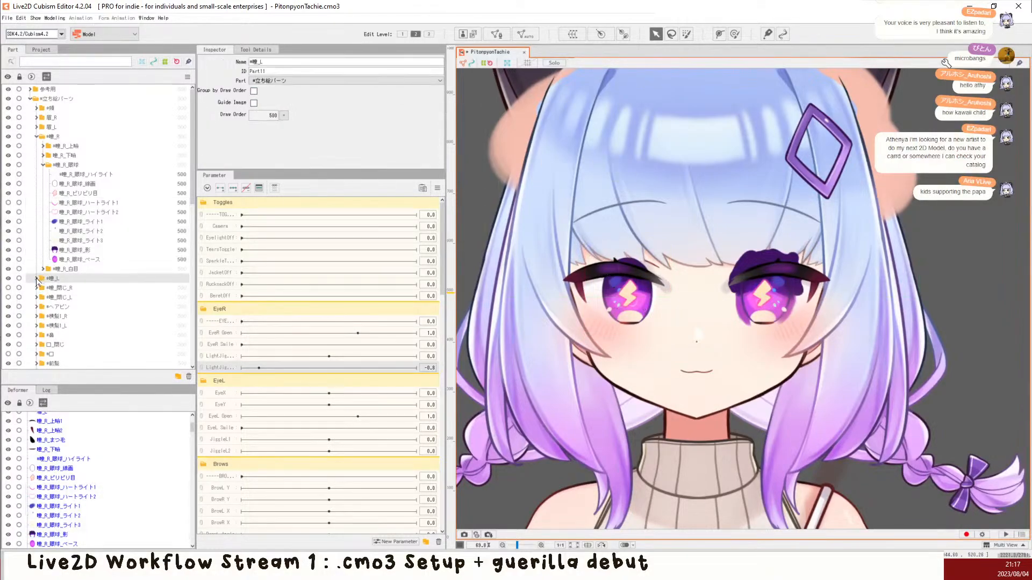
pyautogui.click(36, 279)
pyautogui.click(92, 307)
pyautogui.click(48, 288)
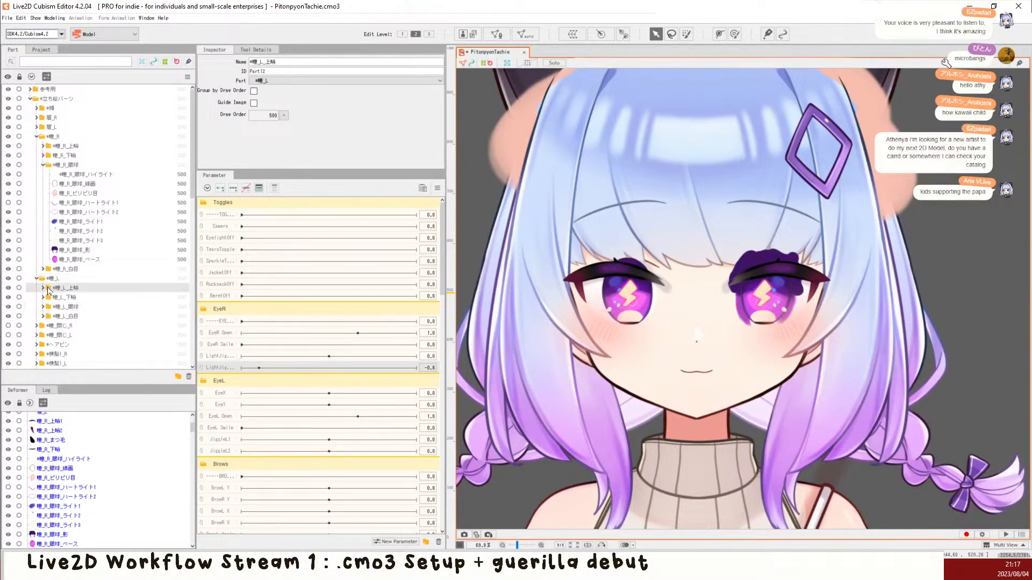
pyautogui.click(47, 289)
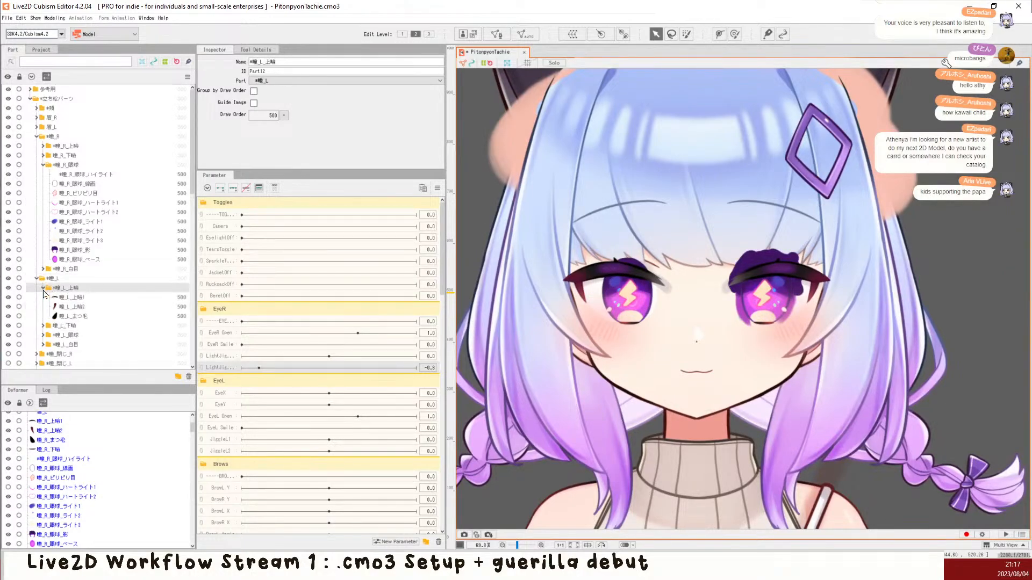
pyautogui.click(43, 326)
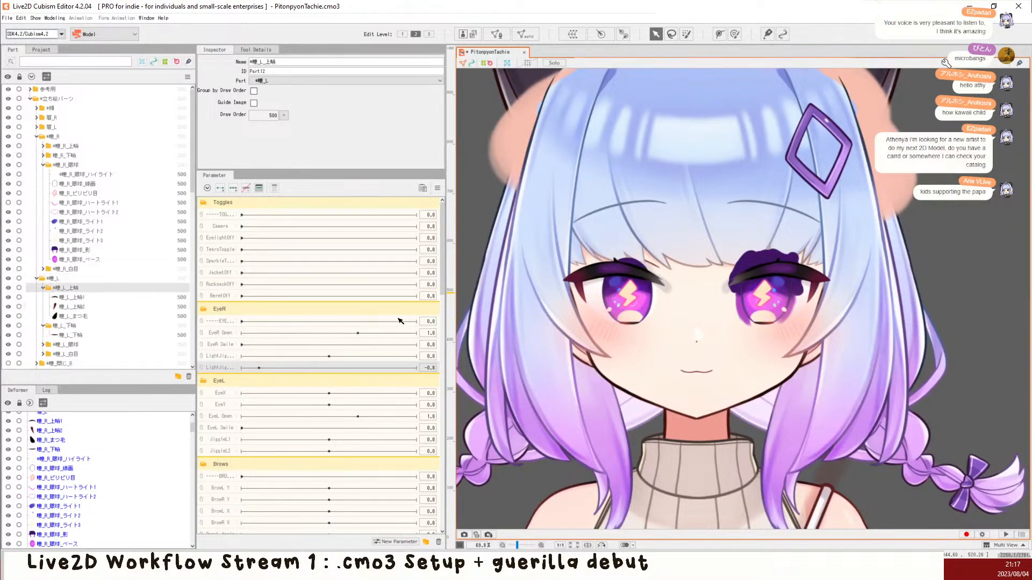
pyautogui.click(754, 253)
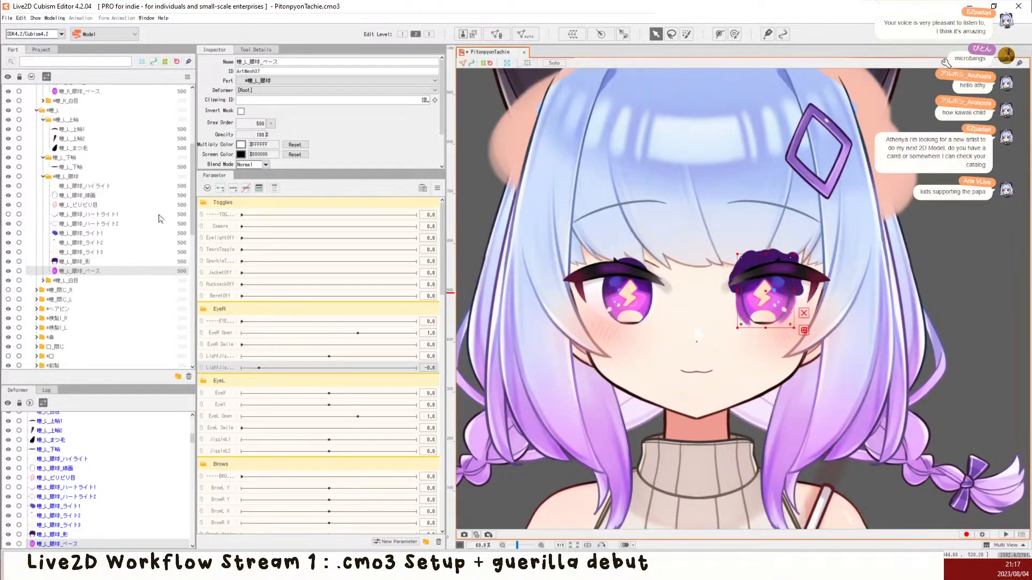
# Step: Try to clip the left eyeball's meshes from the shadow up to 瞳_L_眼球_ハートライト1 to 瞳_R_眼球_ベース, and remove that clipping
pyautogui.click(109, 261)
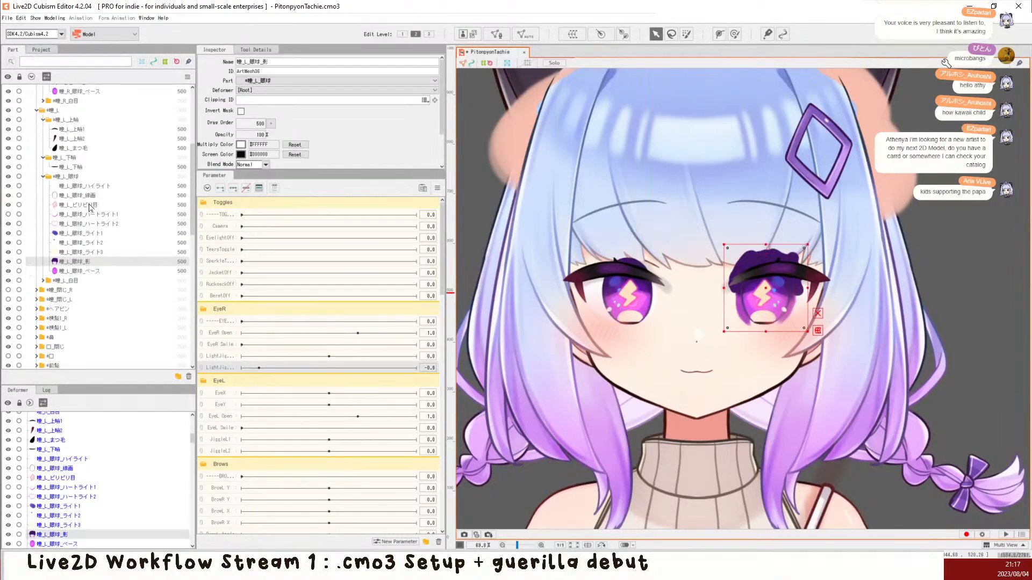
pyautogui.keyDown('shift'); pyautogui.click(90, 214); pyautogui.keyUp('shift')
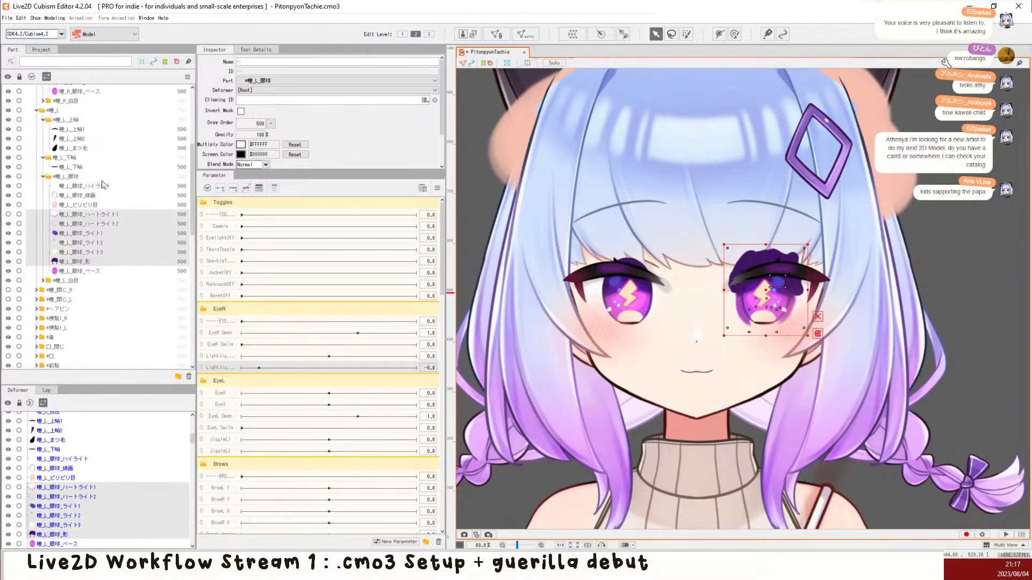
pyautogui.click(425, 100)
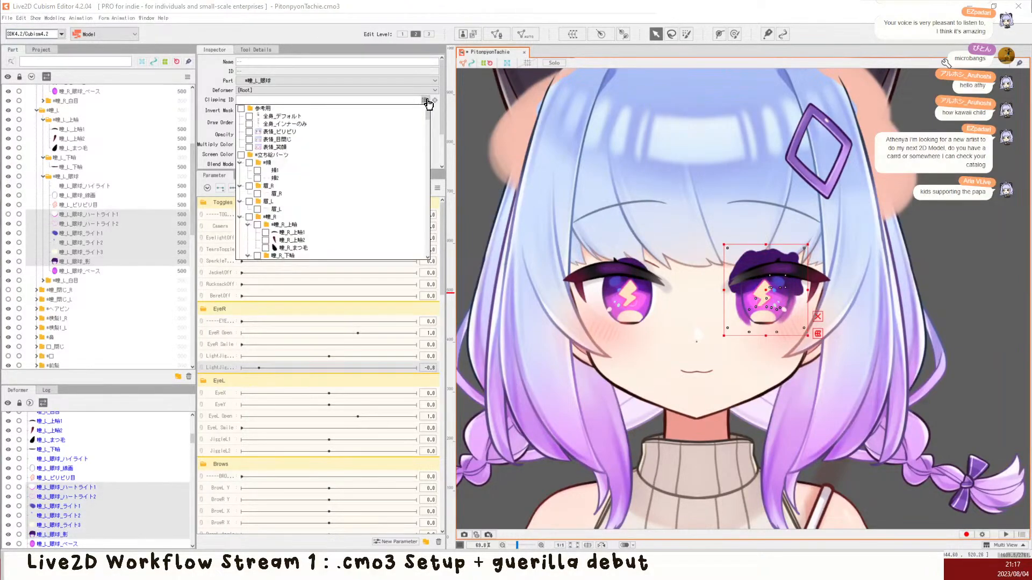
pyautogui.click(427, 101)
pyautogui.click(426, 101)
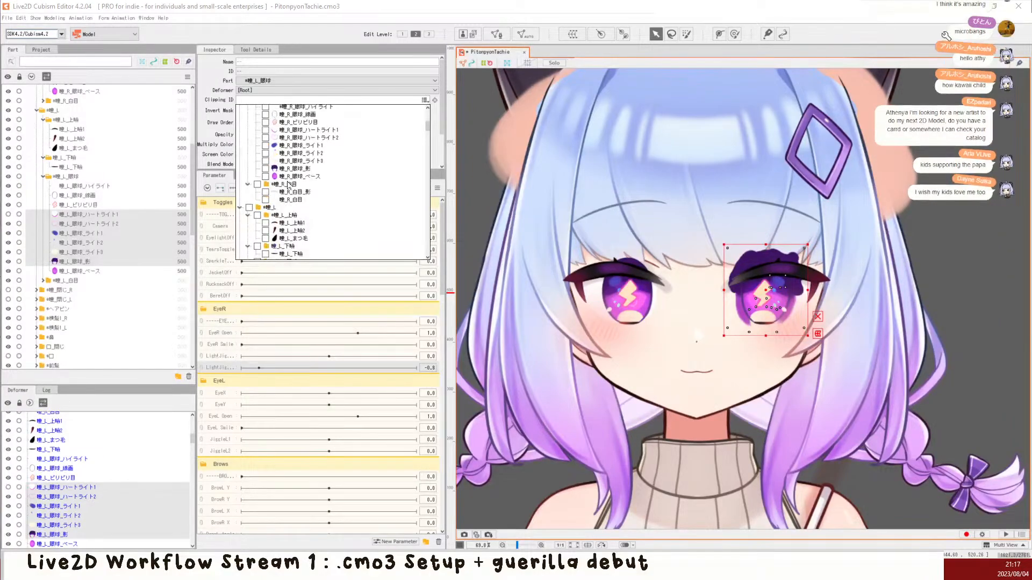
pyautogui.click(266, 176)
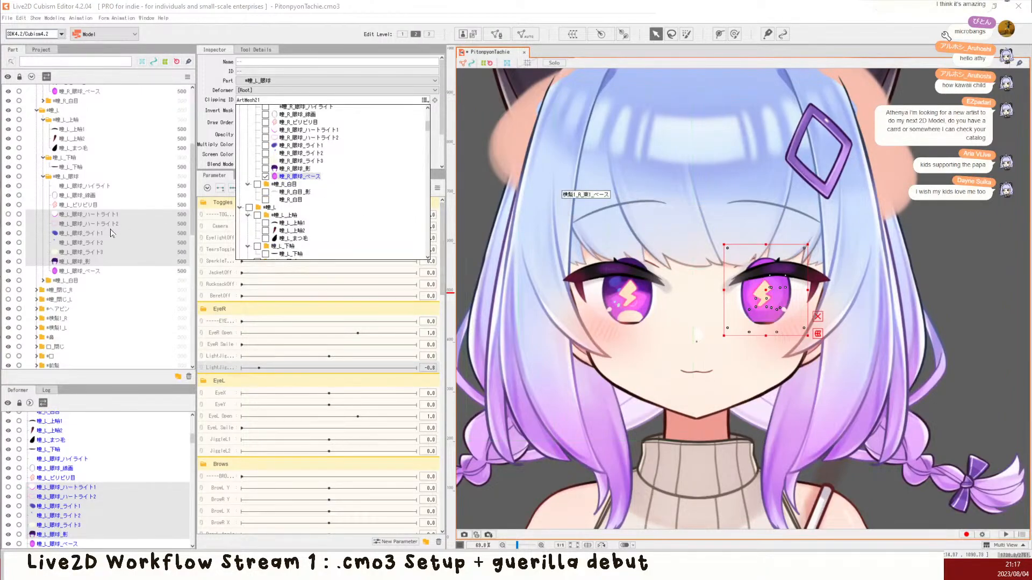
pyautogui.click(266, 177)
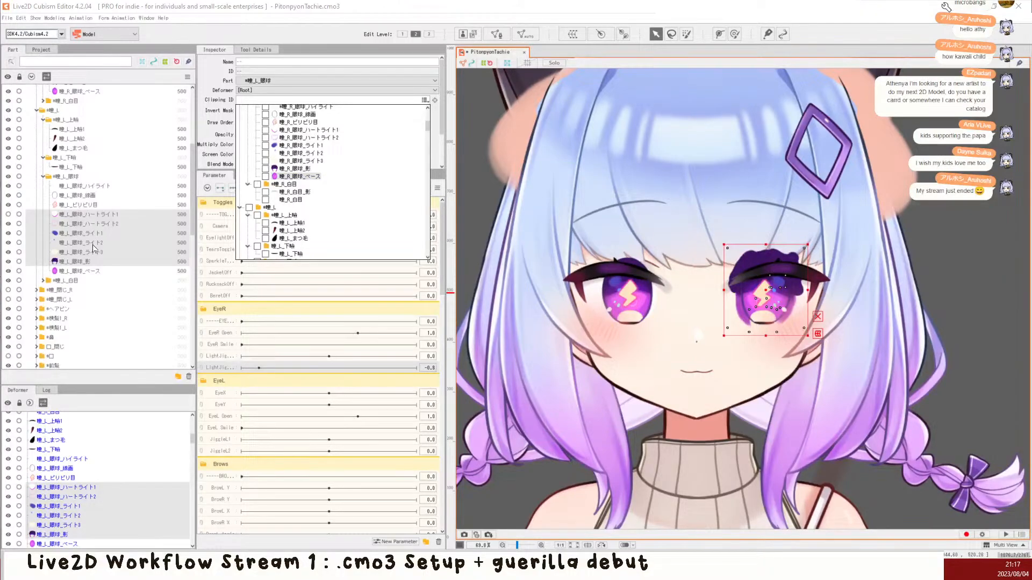
# Step: Clip only the left eyeball's shadow mesh to 瞳_L_眼球_ベース, using ArtMesh37 as its Clipping ID
pyautogui.click(89, 262)
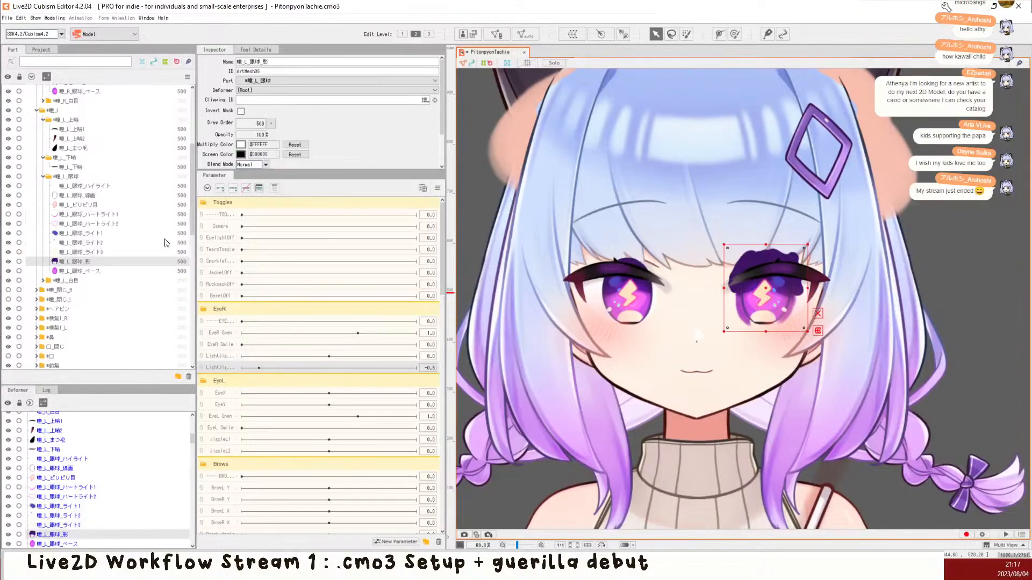
pyautogui.click(424, 101)
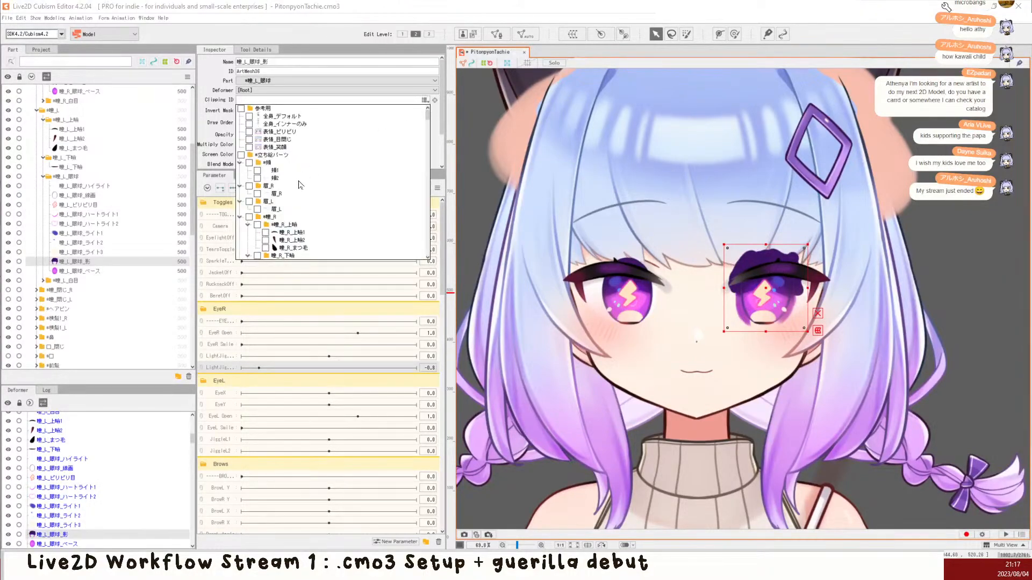
pyautogui.scroll(-4, 287, 206)
pyautogui.click(265, 245)
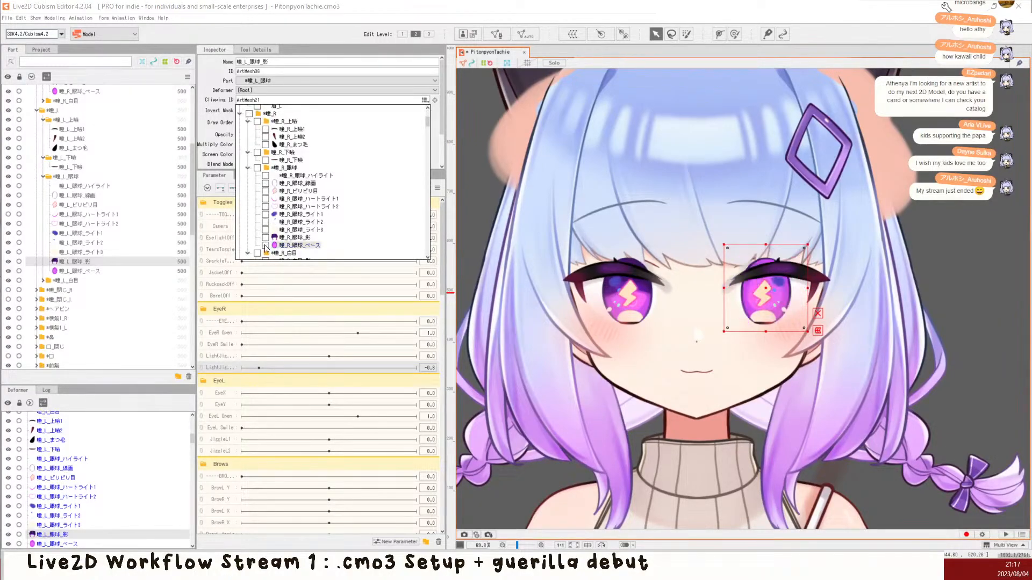
pyautogui.scroll(-3, 265, 247)
pyautogui.scroll(-4, 266, 247)
pyautogui.click(266, 235)
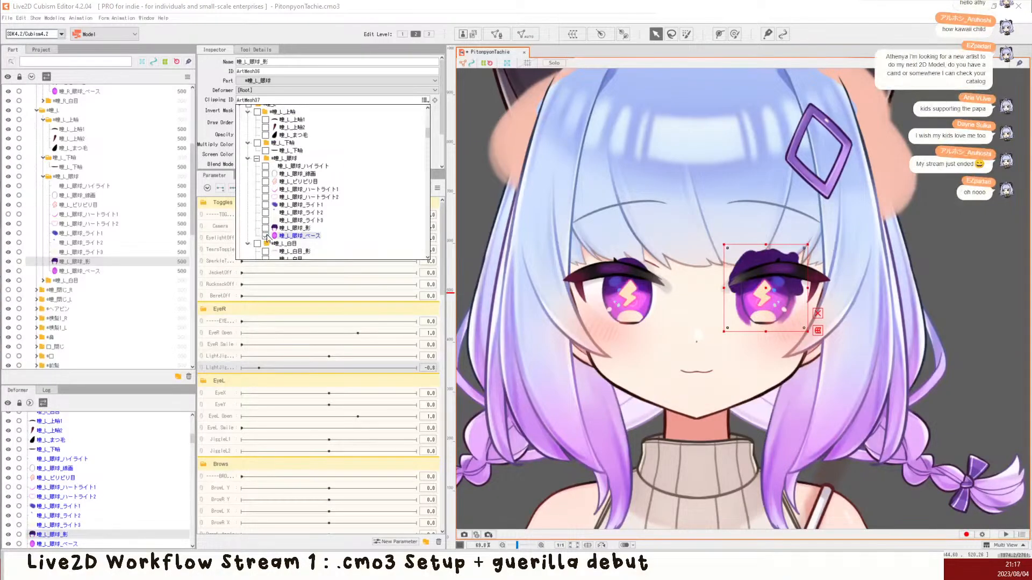
pyautogui.click(182, 254)
# Step: Clear the mesh selection and save the model
pyautogui.scroll(-5, 565, 160)
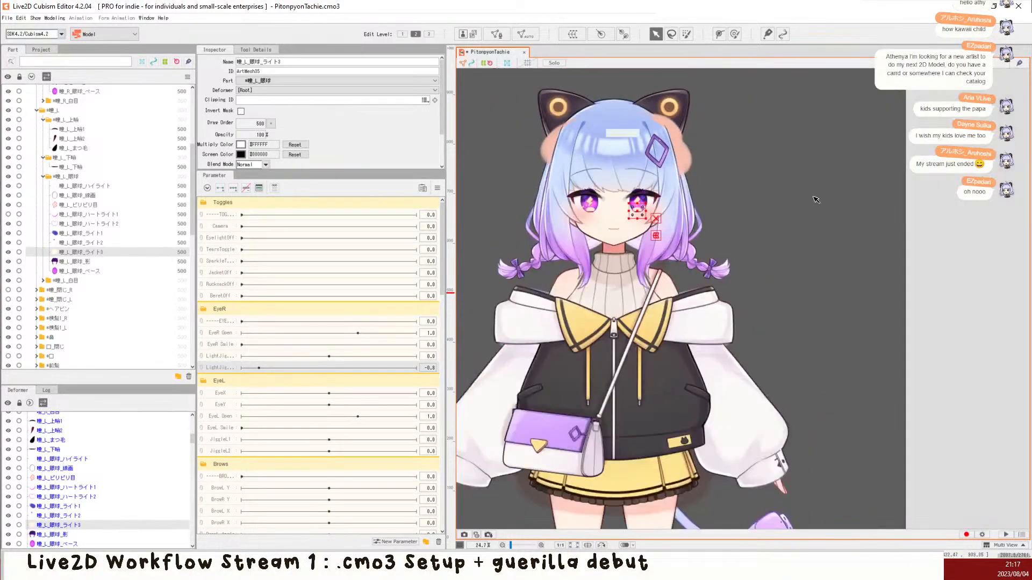
pyautogui.click(809, 212)
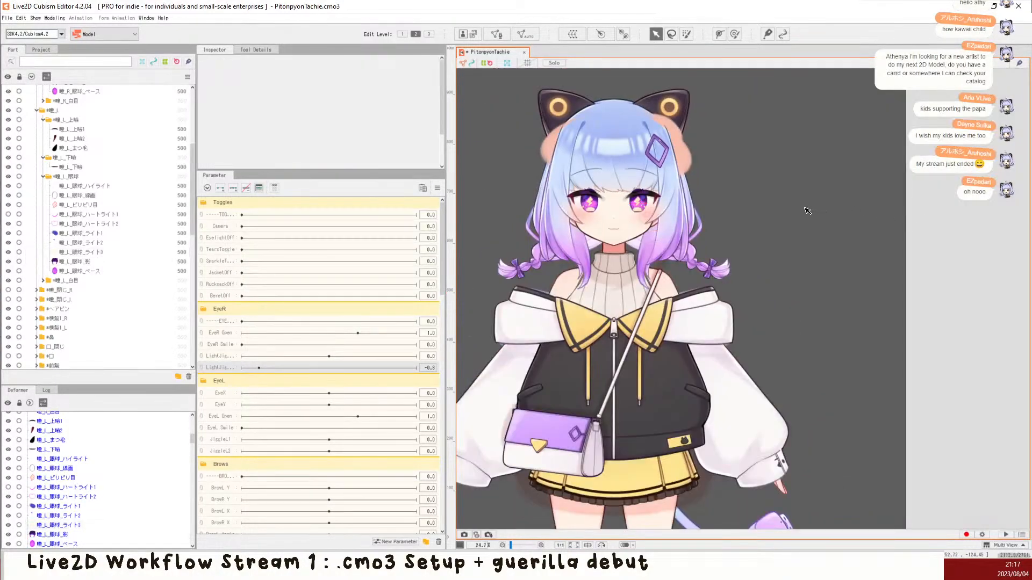
pyautogui.hotkey('ctrl', 's')
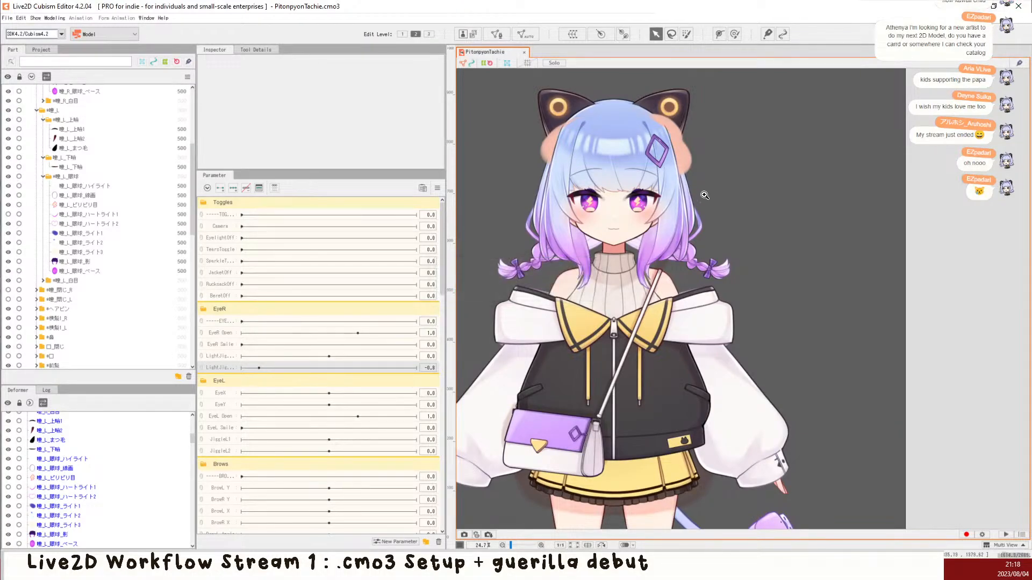
# Step: Import a .physics3.json settings file into the model's Physics/Scene Blending Settings
pyautogui.hotkey('ctrl', 'p')
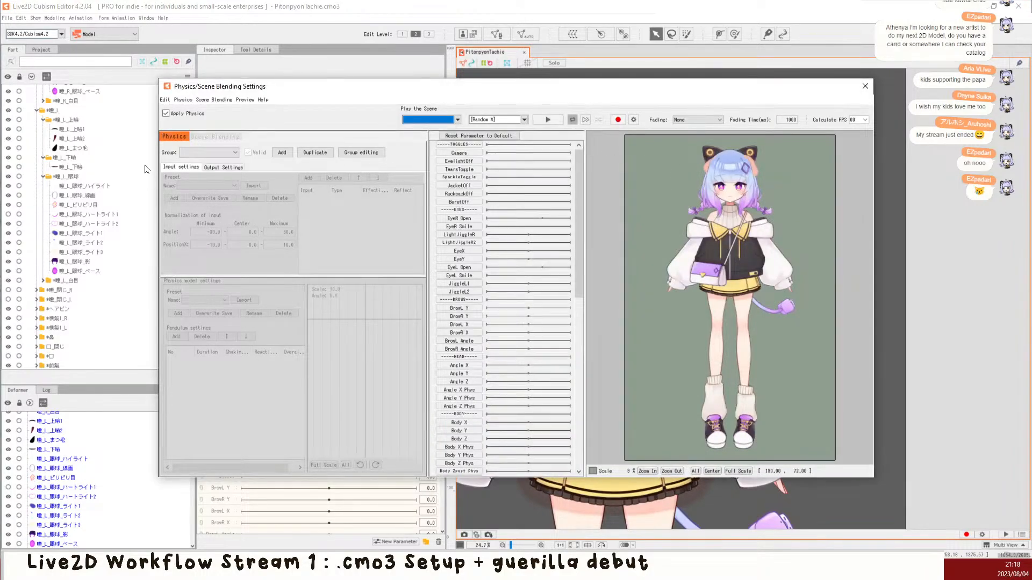
pyautogui.click(209, 100)
pyautogui.moveTo(192, 102)
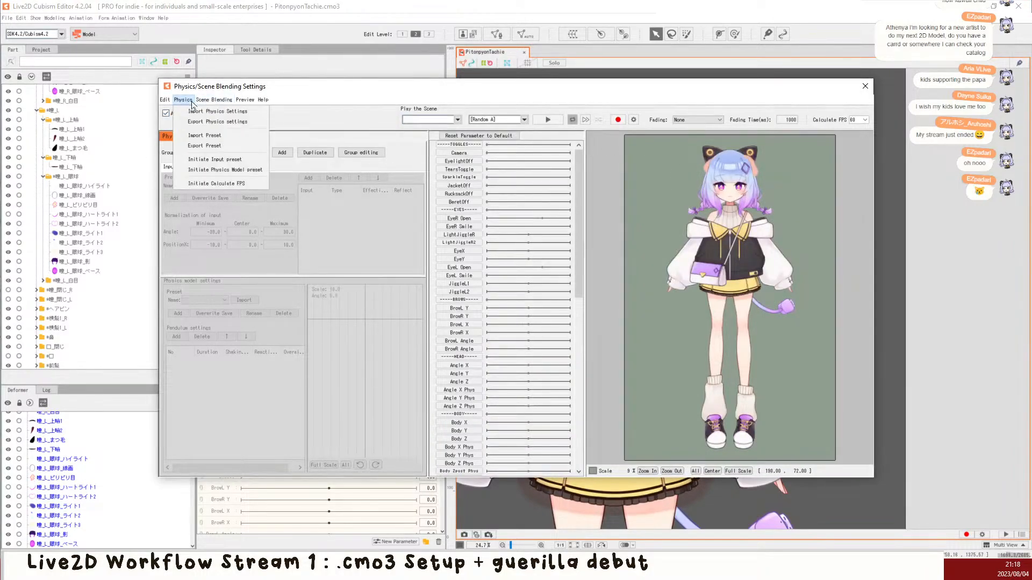
pyautogui.click(258, 114)
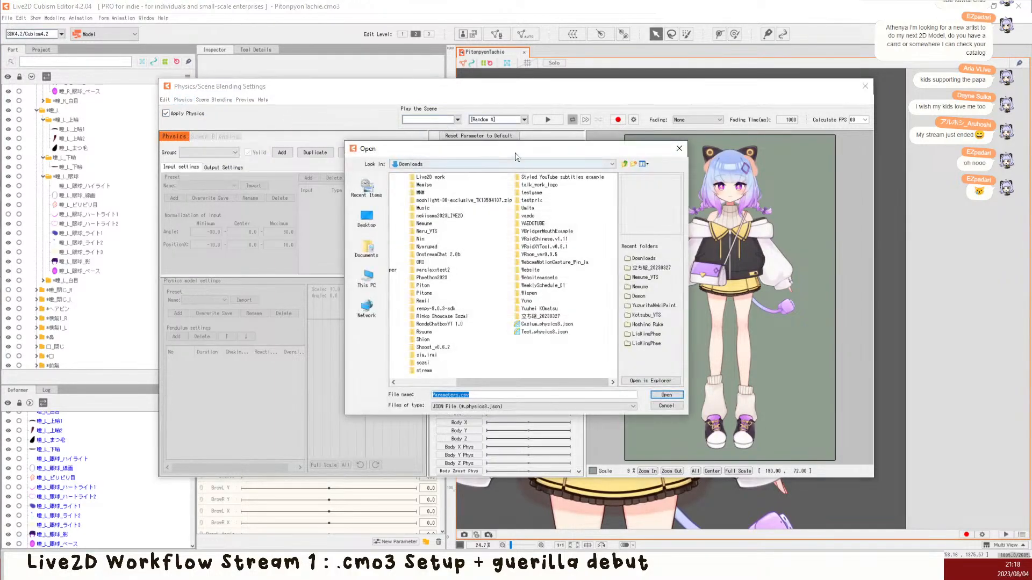
pyautogui.moveTo(475, 149); pyautogui.dragTo(0, 161)
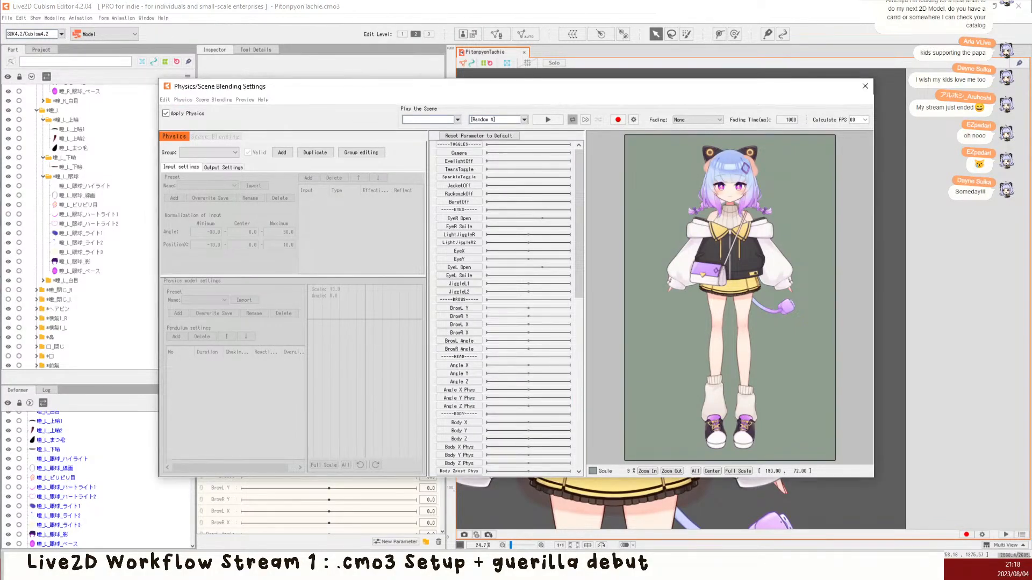
pyautogui.click(515, 300)
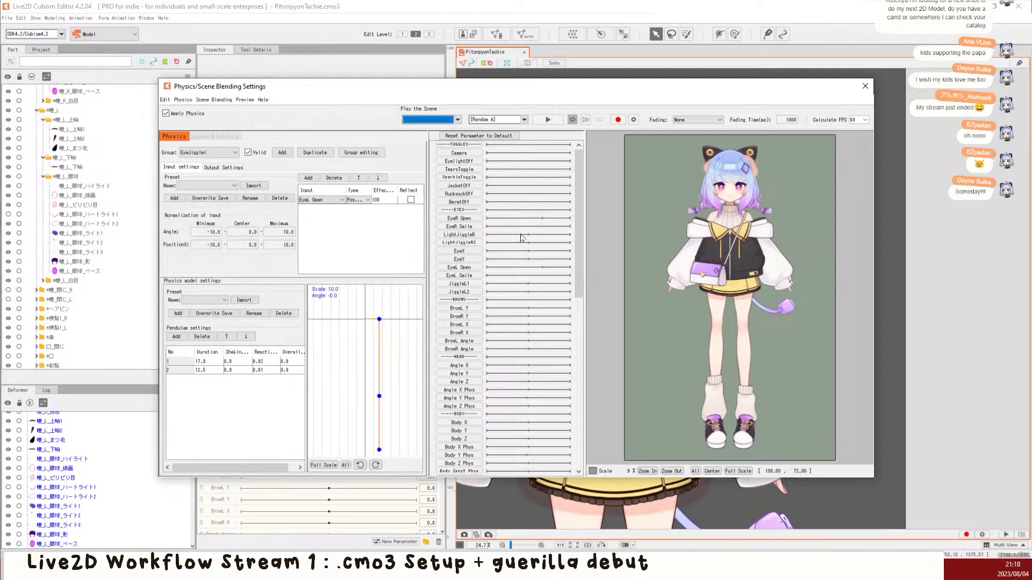
# Step: Review the imported physics groups in the group editor and the physics parameter list, and close the settings
pyautogui.click(359, 153)
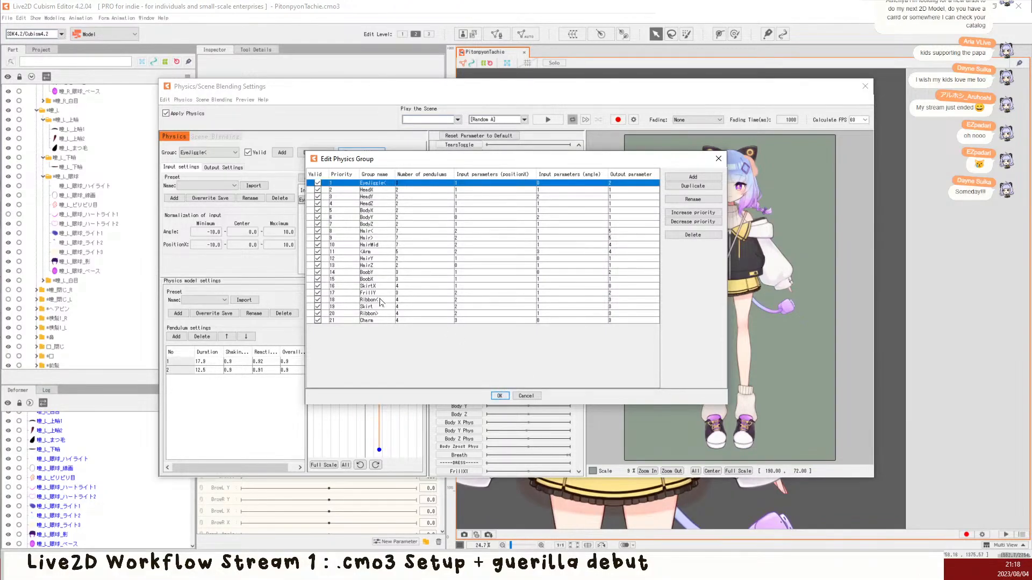
pyautogui.click(499, 395)
pyautogui.scroll(-8, 505, 200)
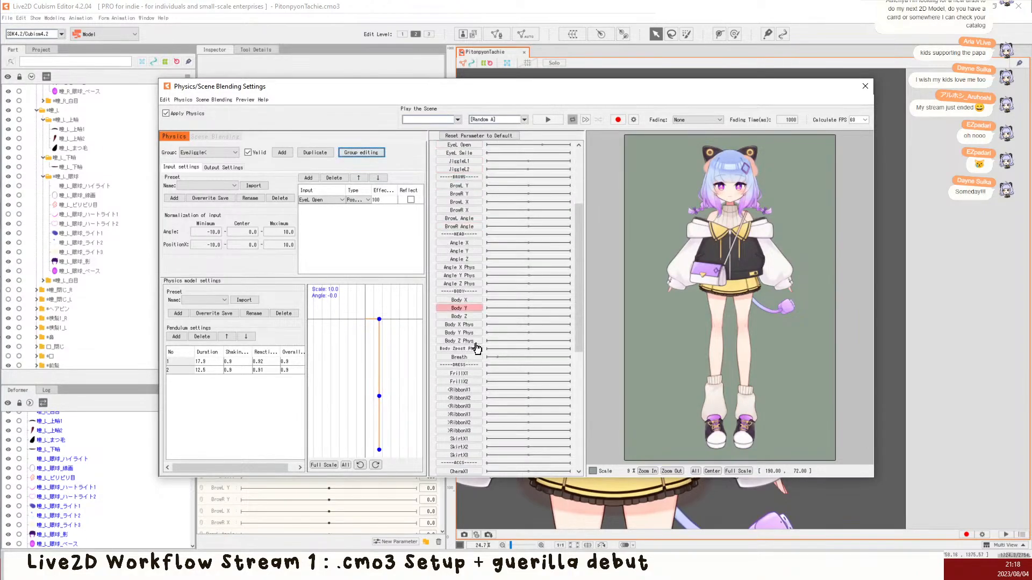
pyautogui.click(864, 86)
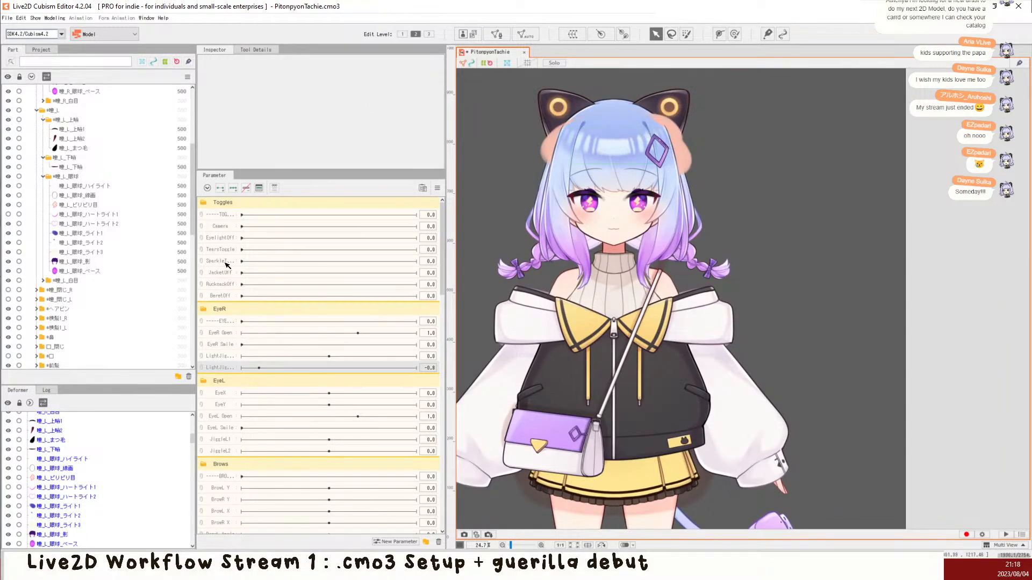
# Step: Set the EyelightOff parameter to about 0.3, and recheck the Physics/Scene Blending Settings before closing them
pyautogui.click(295, 237)
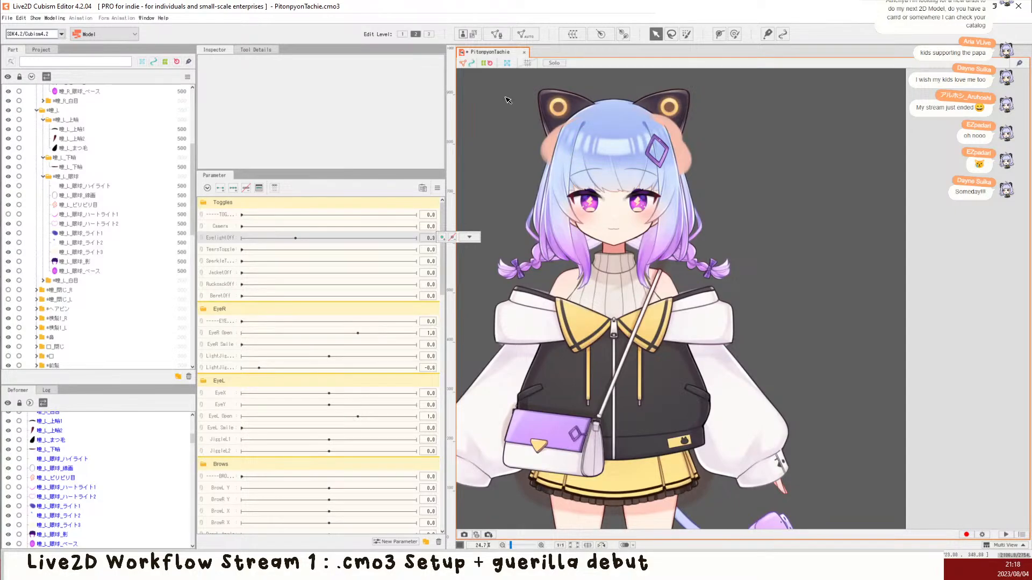
pyautogui.hotkey('ctrl', 'p')
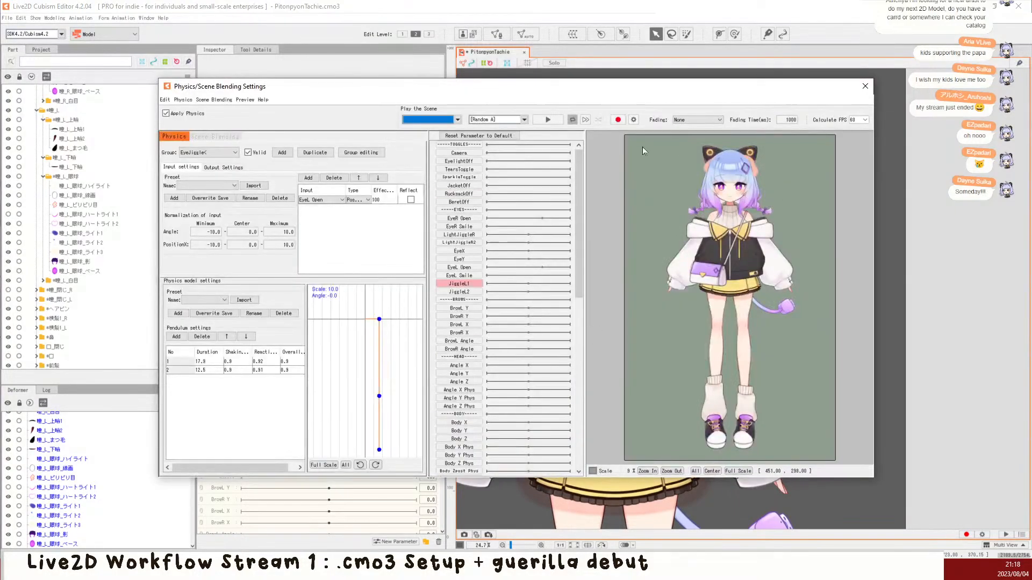
pyautogui.click(865, 86)
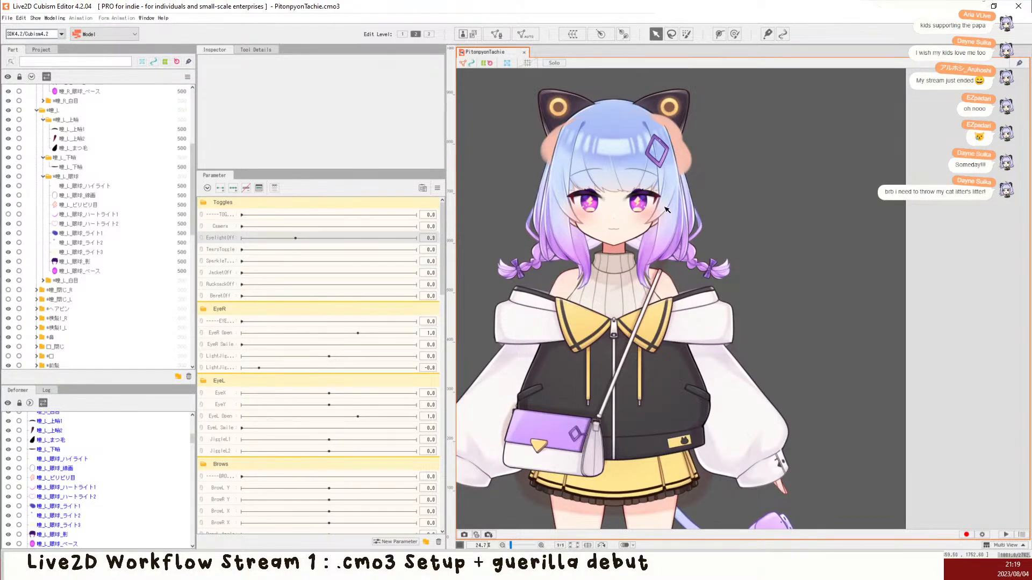
# Step: Examine the model's face and eyes up close and save the model again
pyautogui.scroll(2, 588, 125)
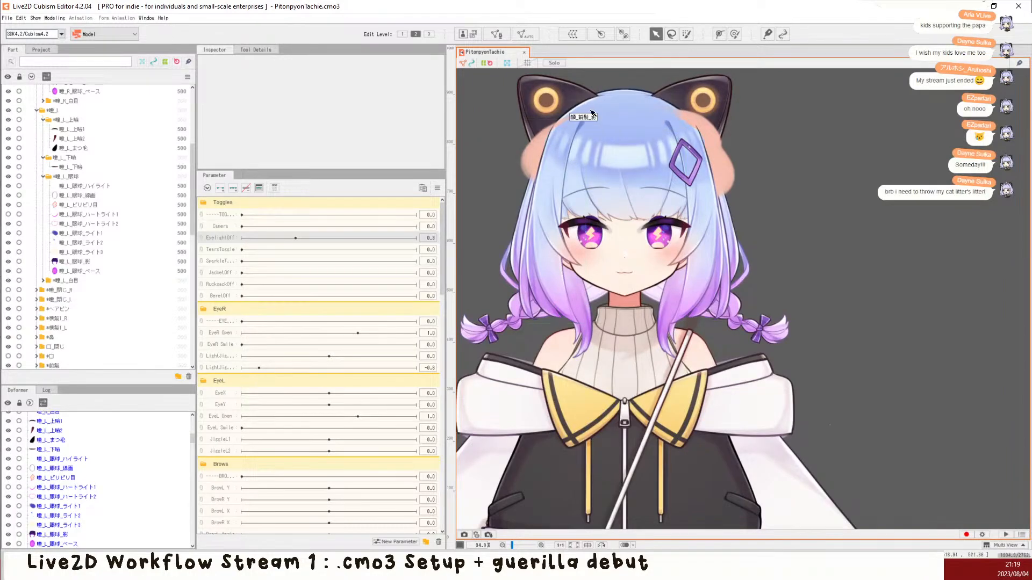
pyautogui.scroll(2, 591, 114)
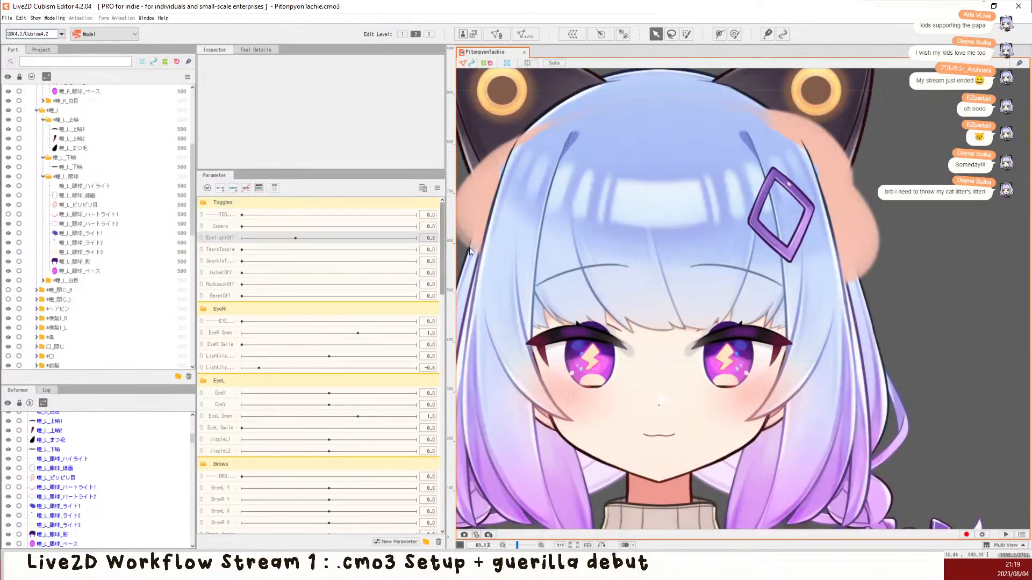
pyautogui.hotkey('ctrl', 's')
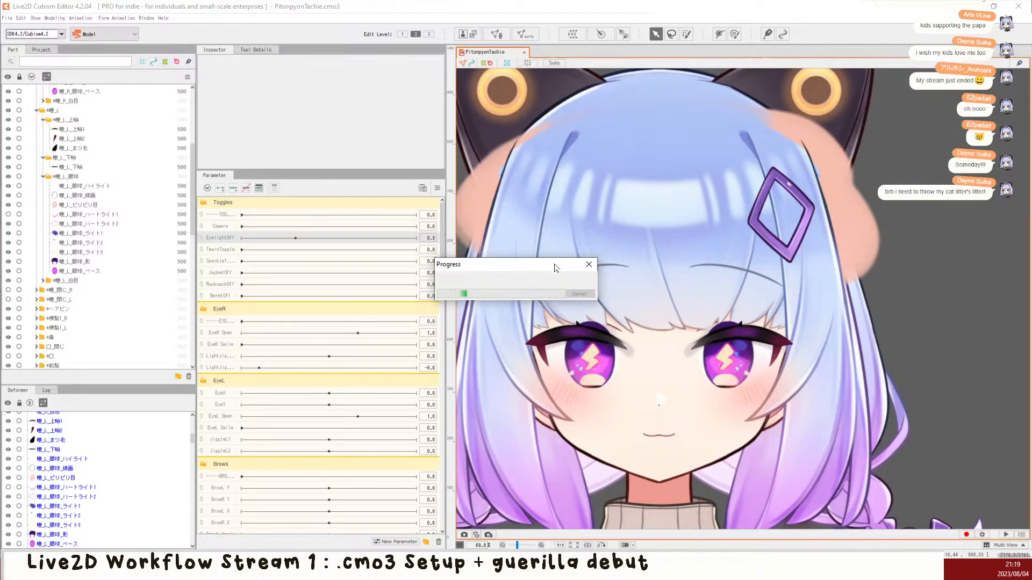
# Step: In the 瞳_L_眼球 part, show the hidden heart highlight mesh 瞳_L_眼球_ハートライト1 and hide the lightning mesh 瞳_L_眼球_ビリビリ目
pyautogui.click(59, 468)
pyautogui.click(91, 487)
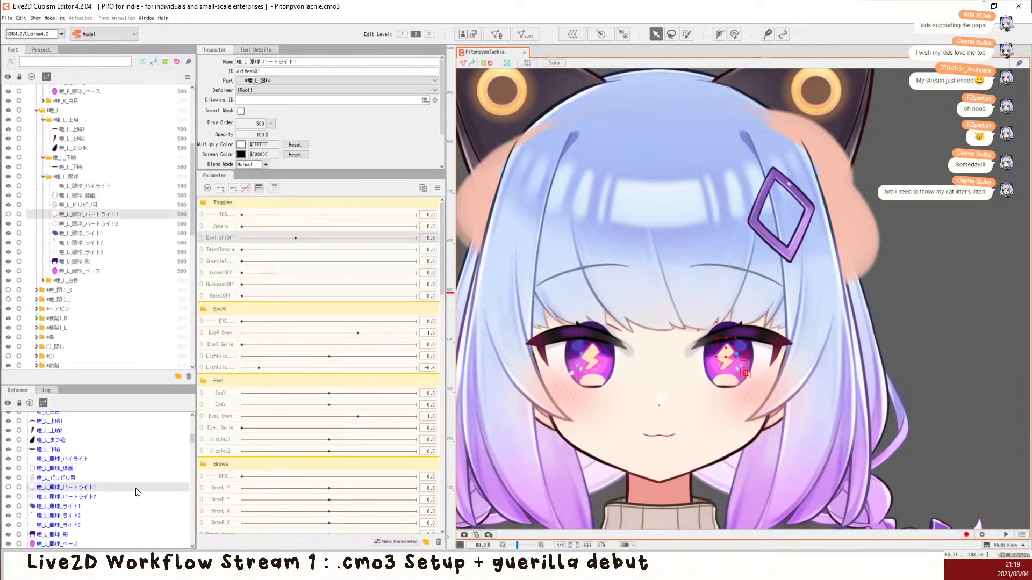
pyautogui.scroll(2, 854, 441)
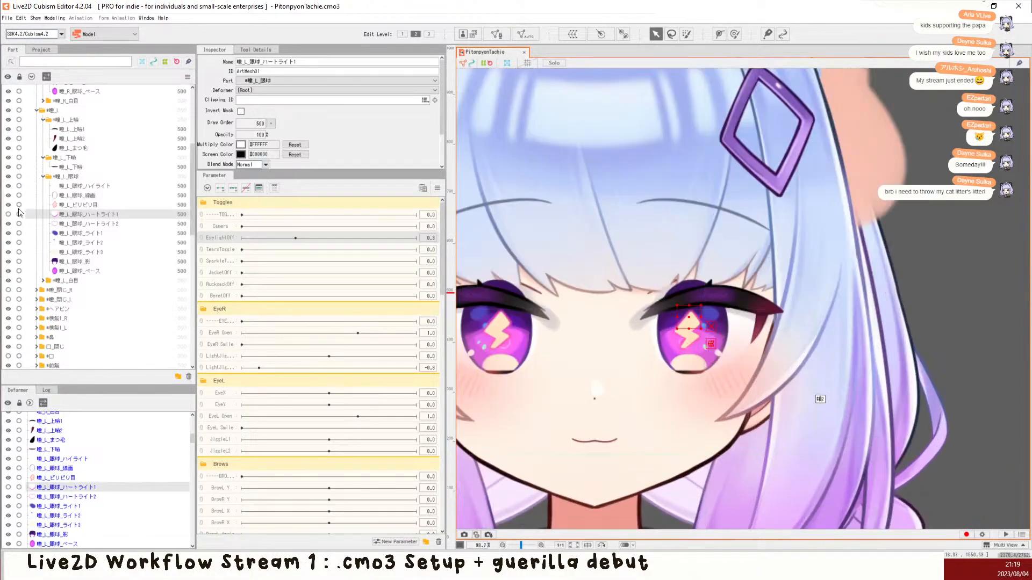
pyautogui.click(10, 222)
pyautogui.click(8, 205)
pyautogui.scroll(-2, 624, 208)
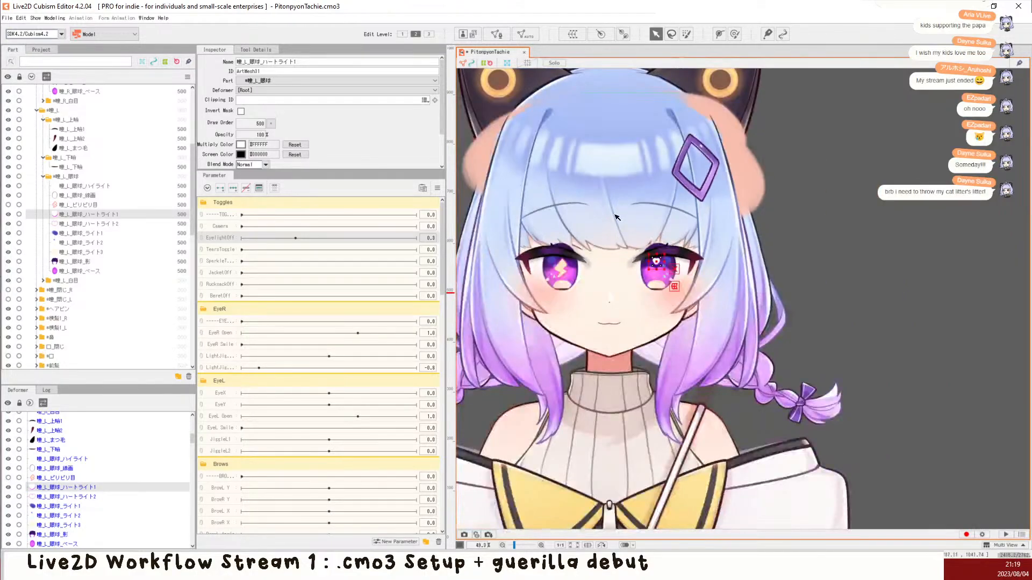
pyautogui.scroll(2, 615, 217)
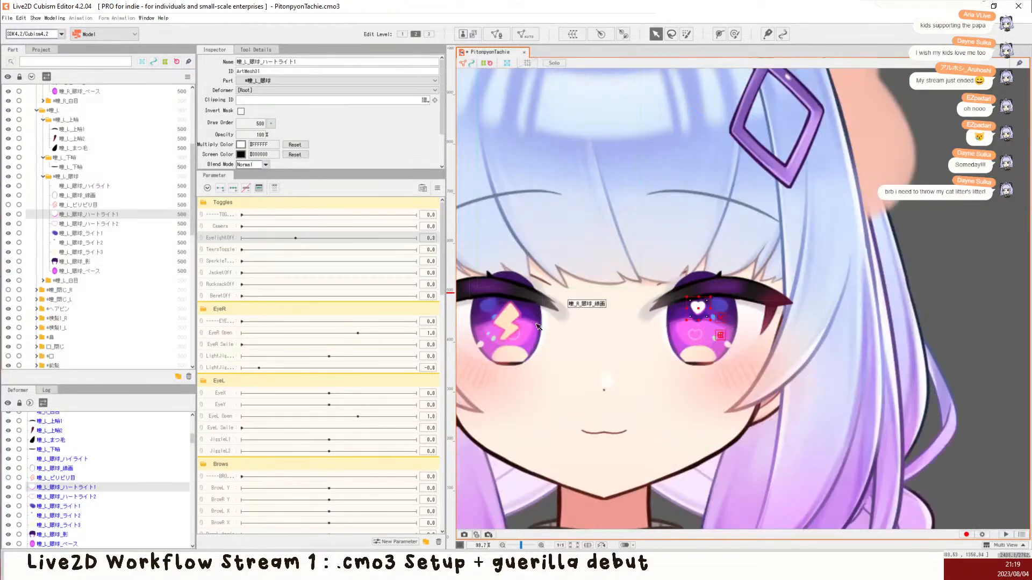
# Step: Hide the lightning mesh 瞳_R_眼球_ビリビリ目, show the heart highlight 瞳_R_眼球_ハートライト1, and clear the selection
pyautogui.click(492, 299)
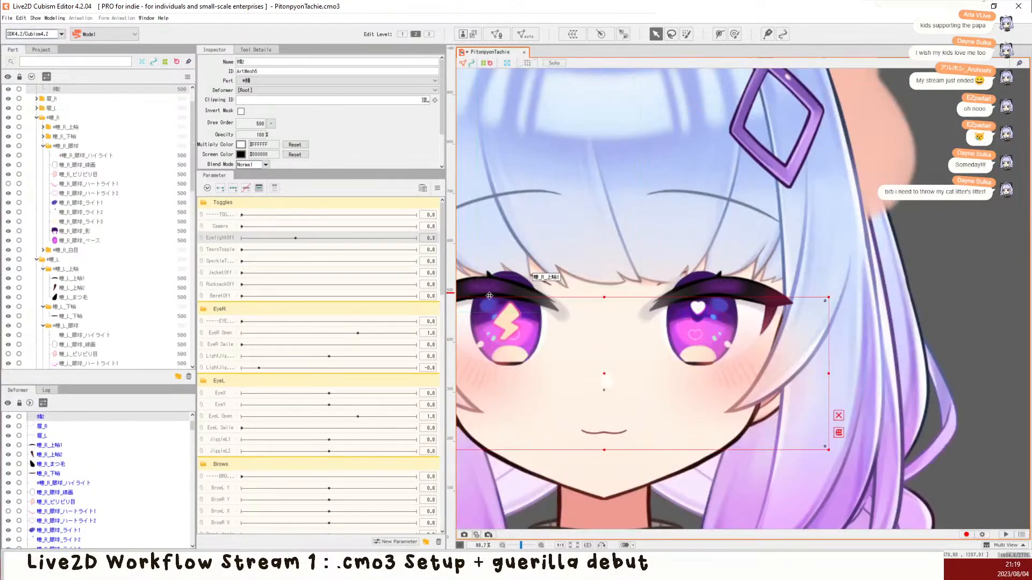
pyautogui.click(489, 296)
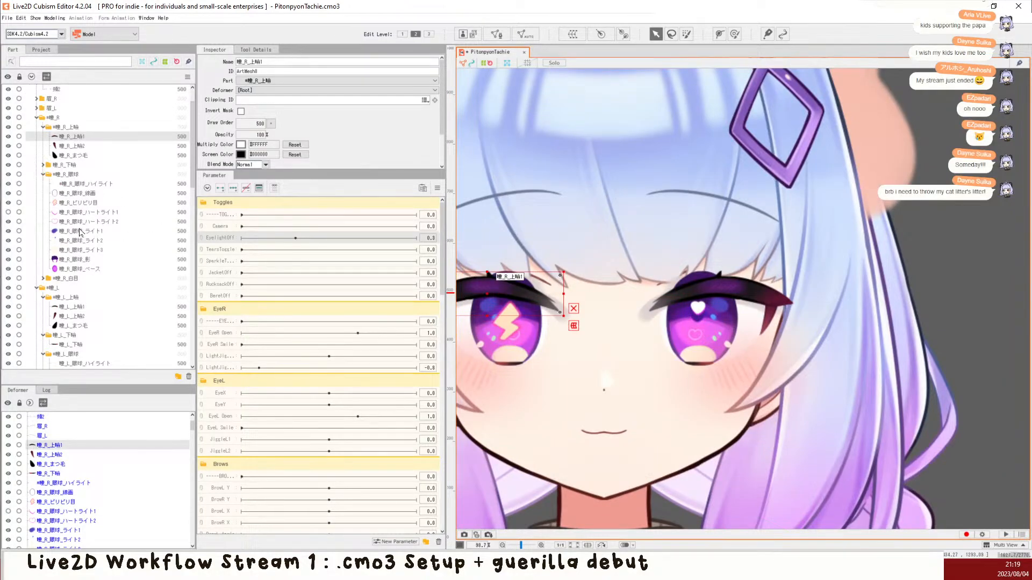
pyautogui.click(66, 204)
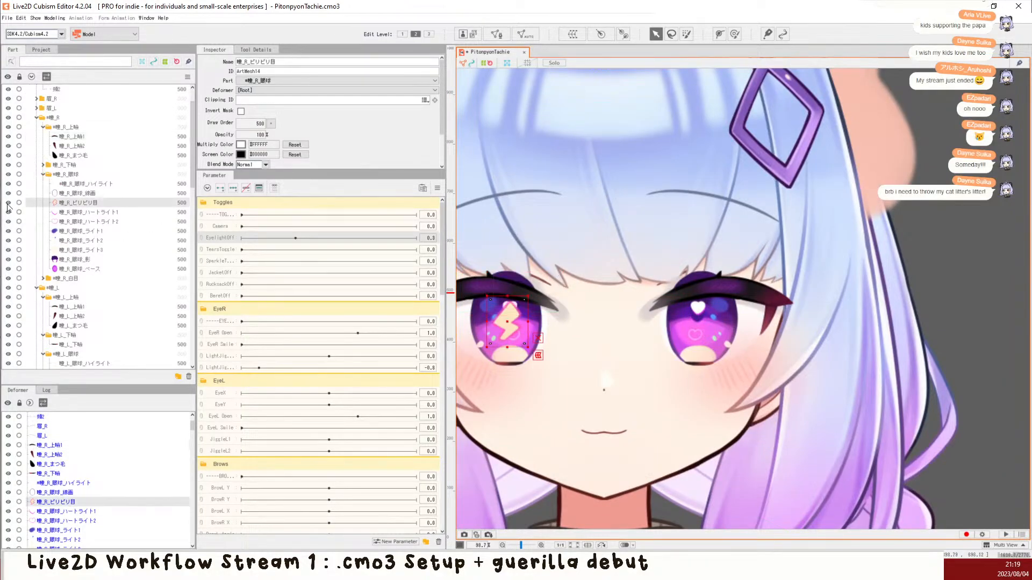
pyautogui.click(8, 207)
pyautogui.scroll(-6, 871, 224)
pyautogui.click(870, 224)
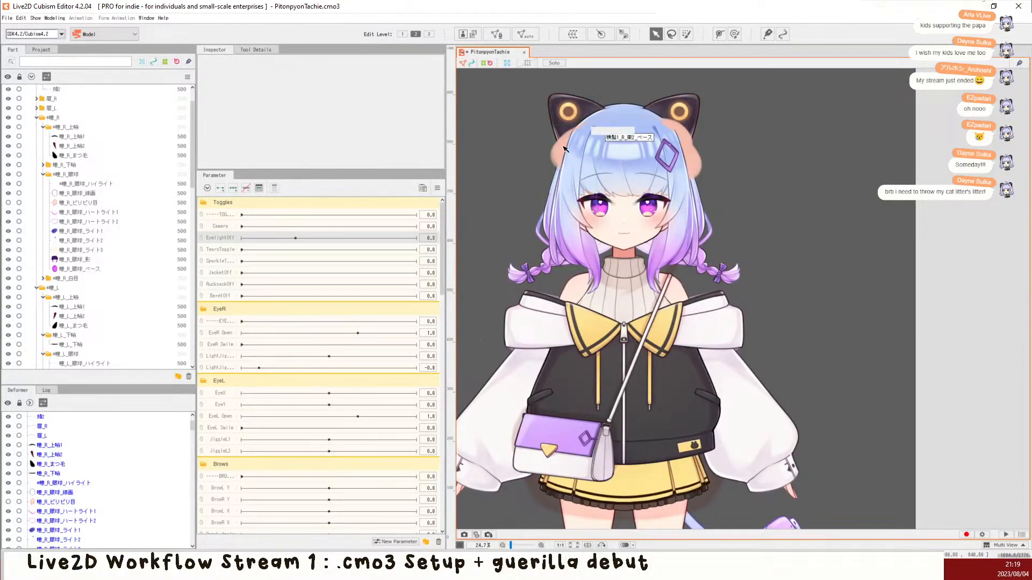
# Step: Duplicate the 瞳_R_白目 mesh and place the copy directly in the 瞳_R part, outside the 瞳_R_眼球 and 瞳_R_白目 folders
pyautogui.scroll(3, 598, 149)
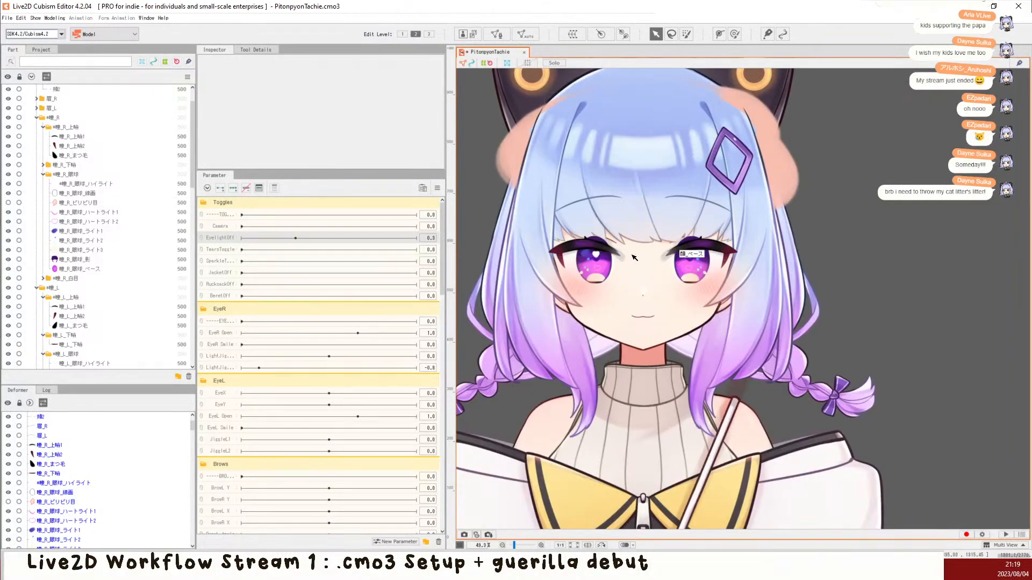
pyautogui.scroll(2, 609, 246)
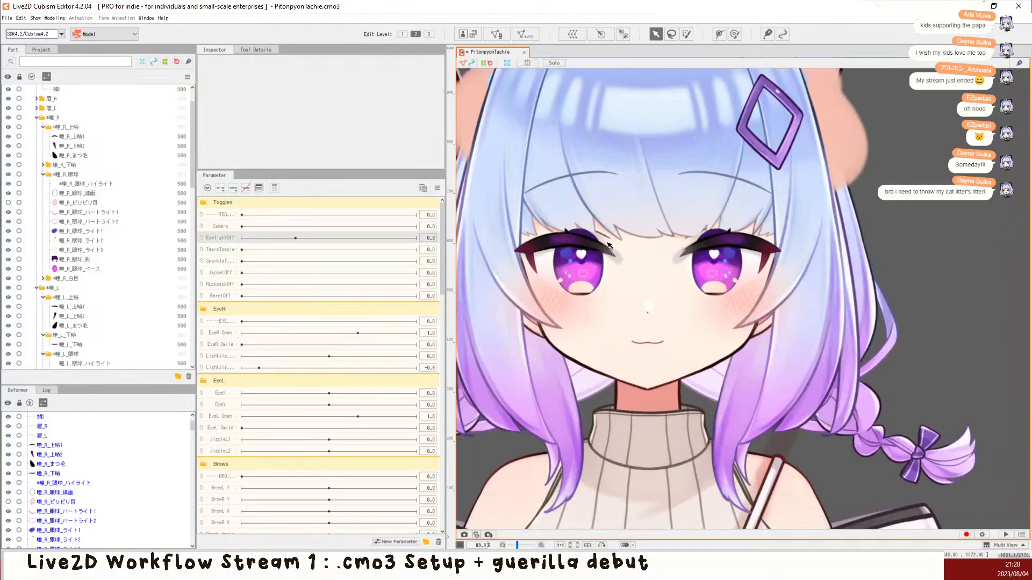
pyautogui.click(74, 270)
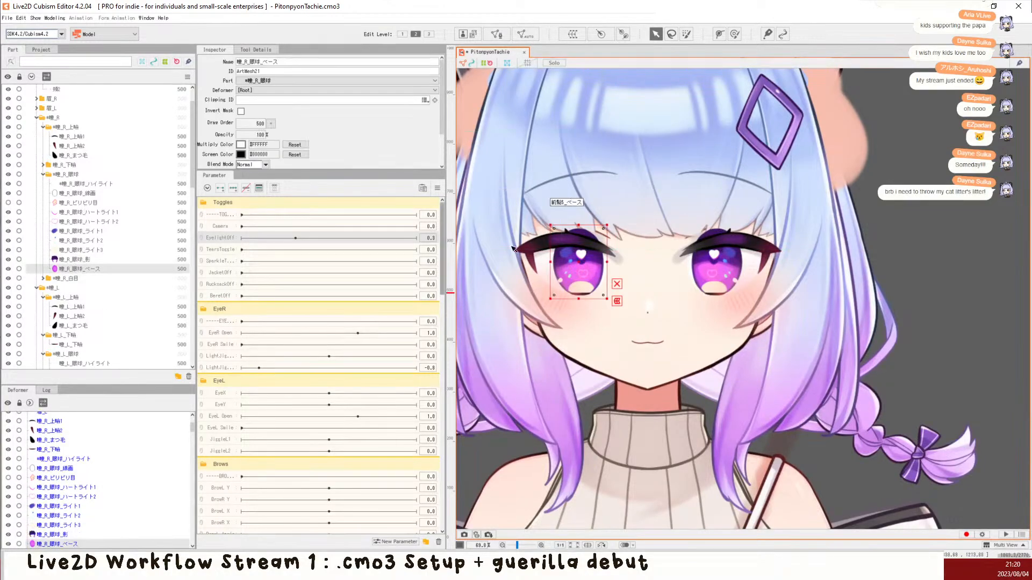
pyautogui.scroll(1, 580, 256)
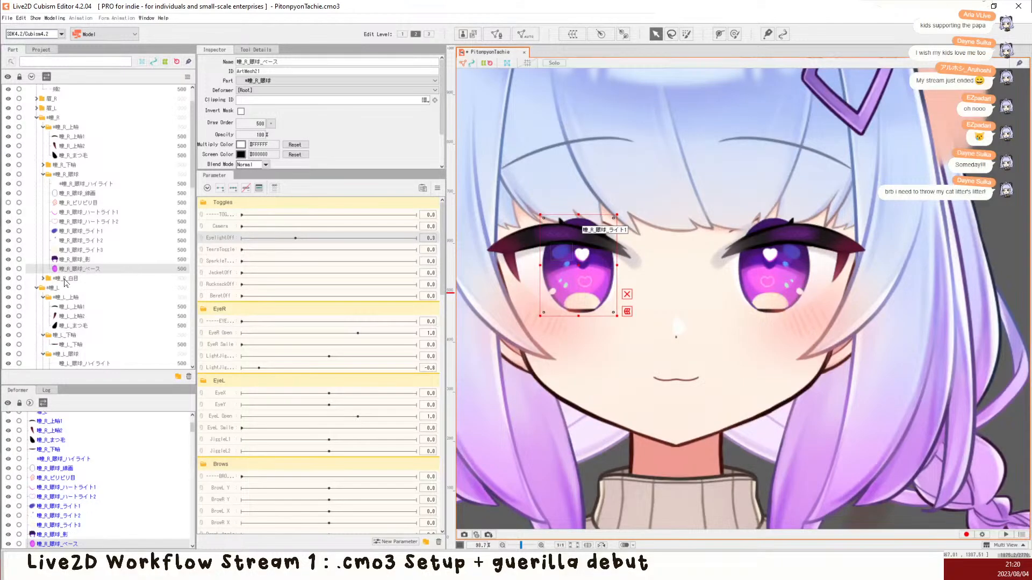
pyautogui.click(43, 279)
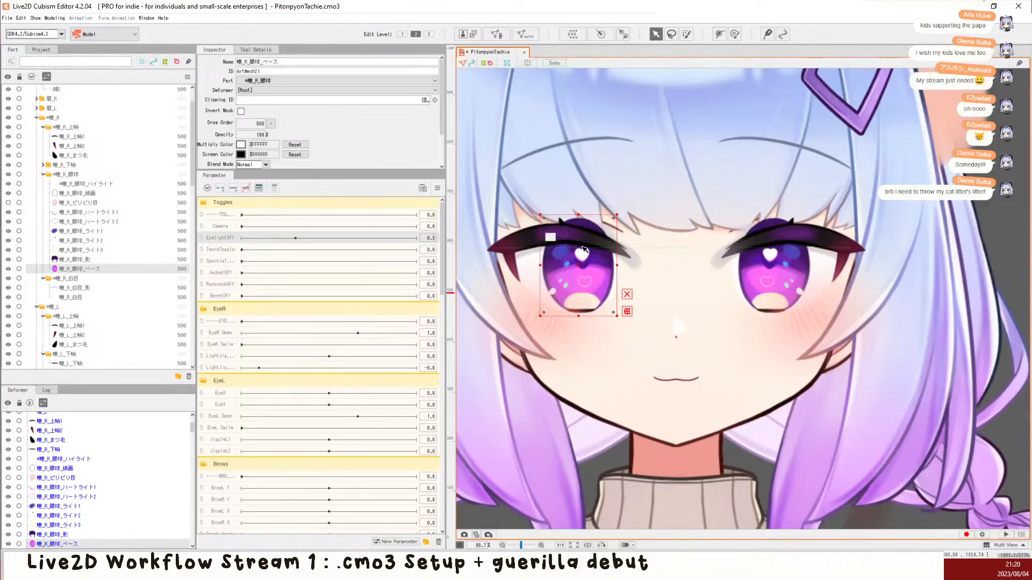
pyautogui.scroll(2, 606, 234)
pyautogui.scroll(2, 605, 235)
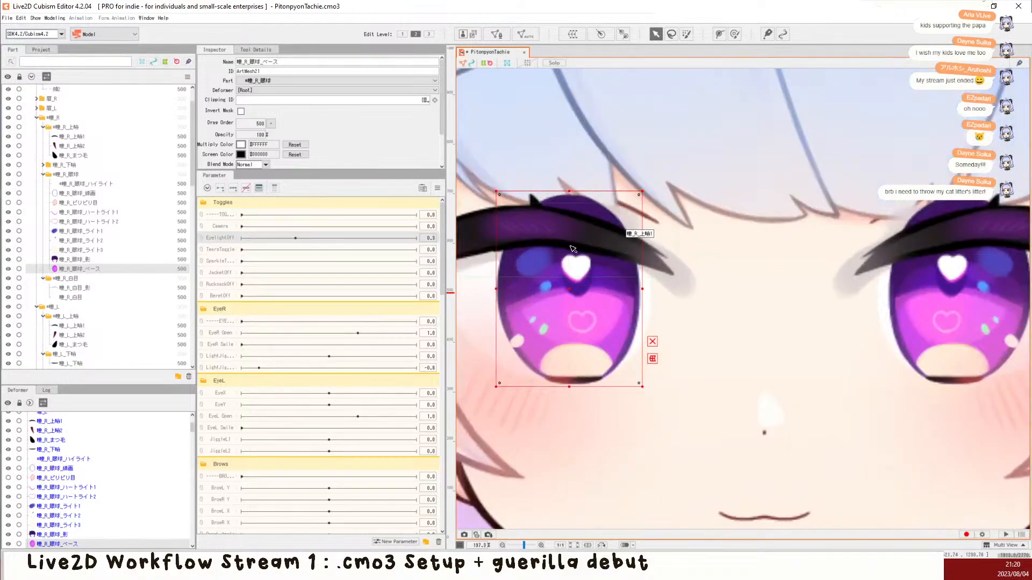
pyautogui.click(88, 297)
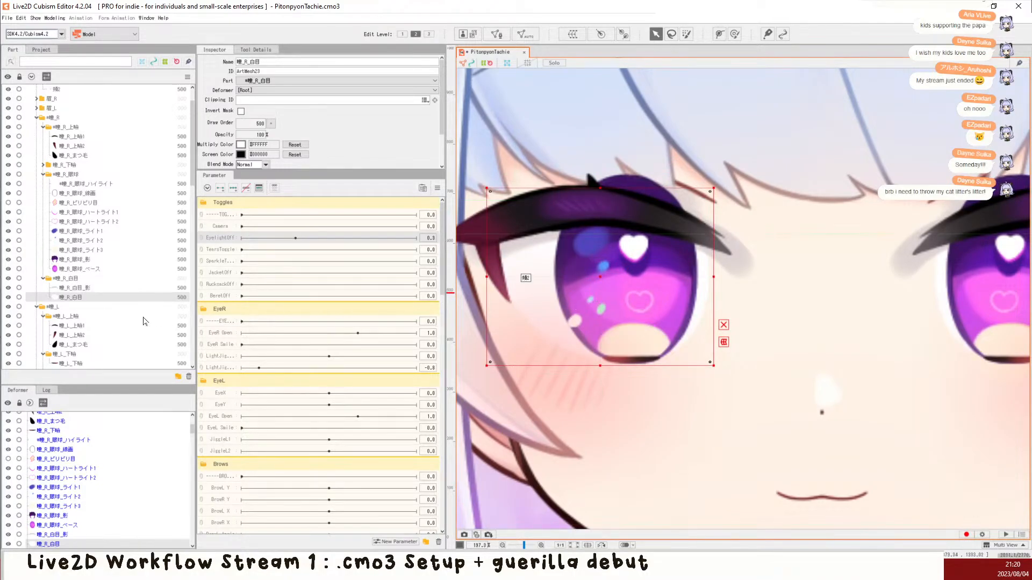
pyautogui.hotkey('ctrl', 's')
pyautogui.click(92, 274)
pyautogui.hotkey('ctrl', 's')
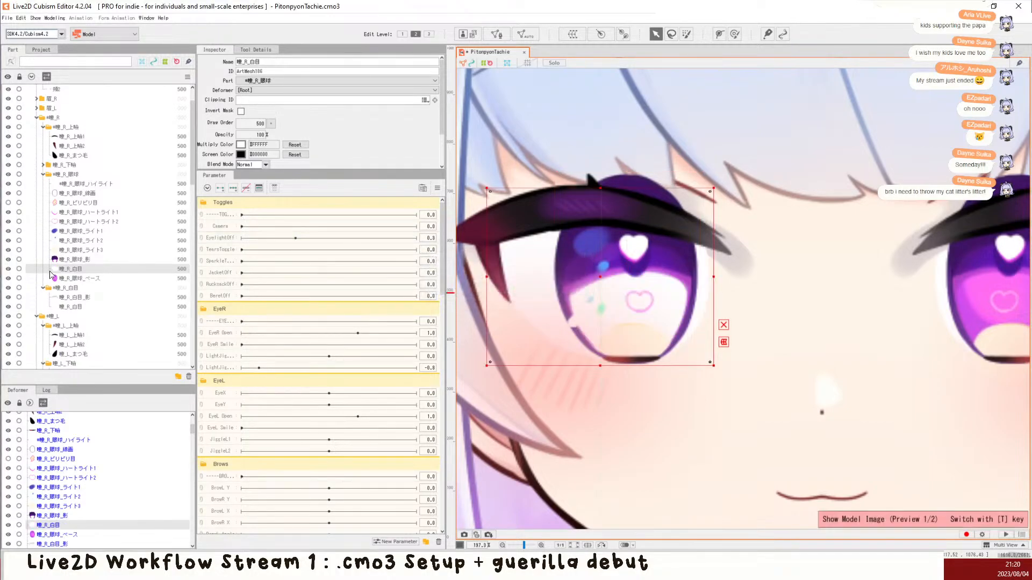
pyautogui.moveTo(97, 282); pyautogui.dragTo(89, 285)
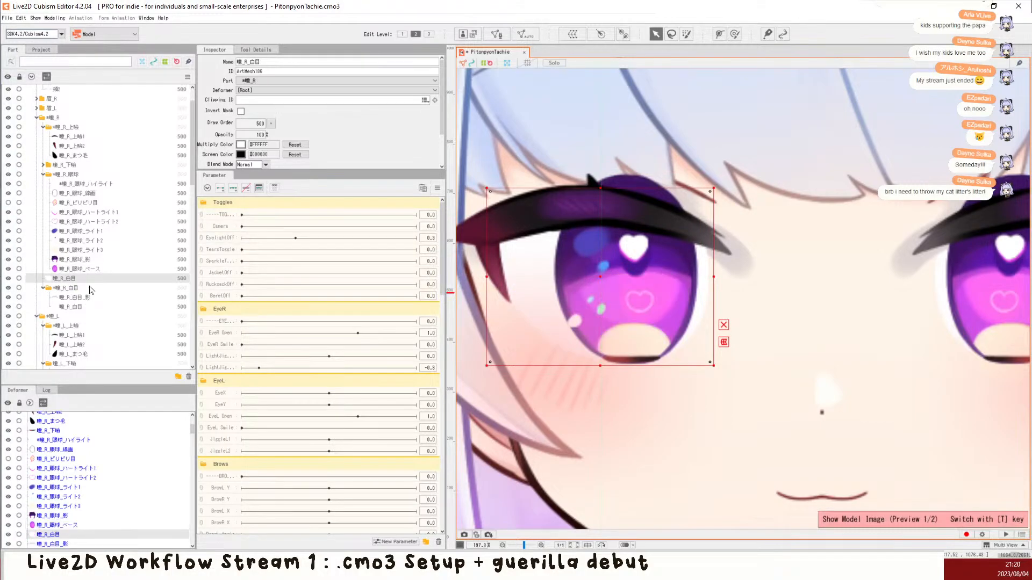
# Step: Clip the 瞳_R_白目_影 mesh to the 瞳_R_白目 mesh inside the 瞳_R_白目 folder
pyautogui.click(82, 290)
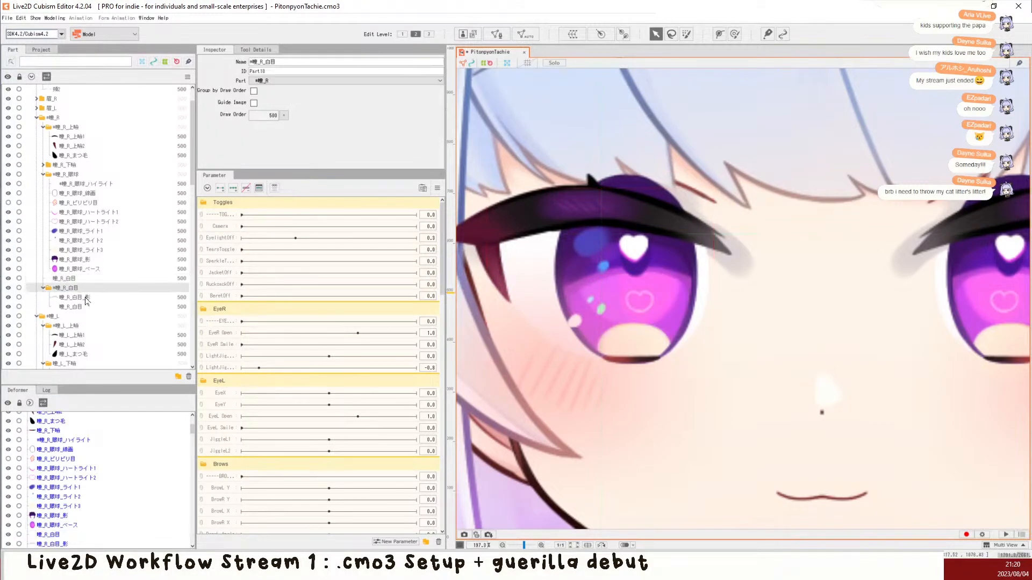
pyautogui.click(75, 297)
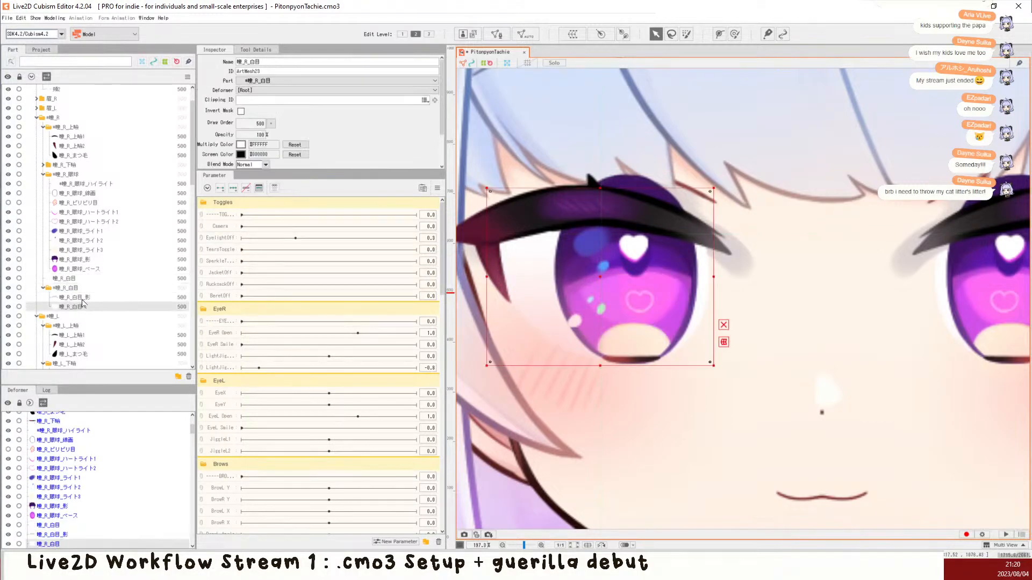
pyautogui.click(425, 101)
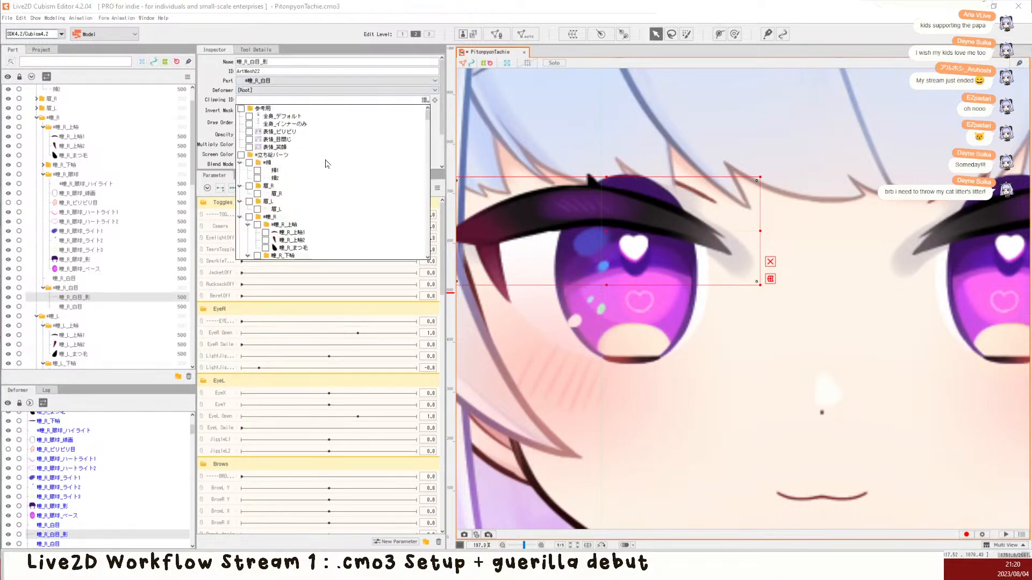
pyautogui.scroll(-8, 290, 150)
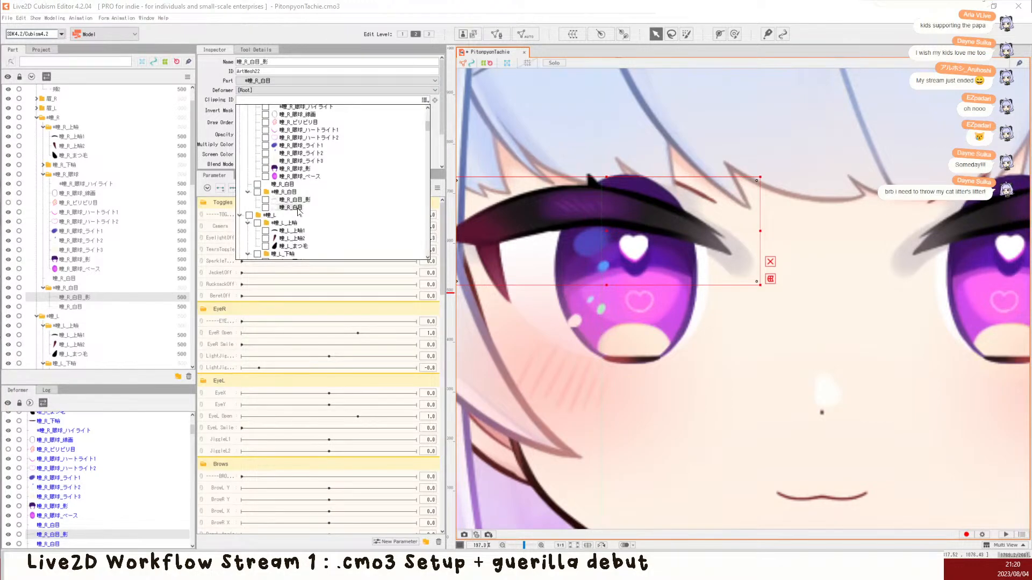
pyautogui.click(266, 207)
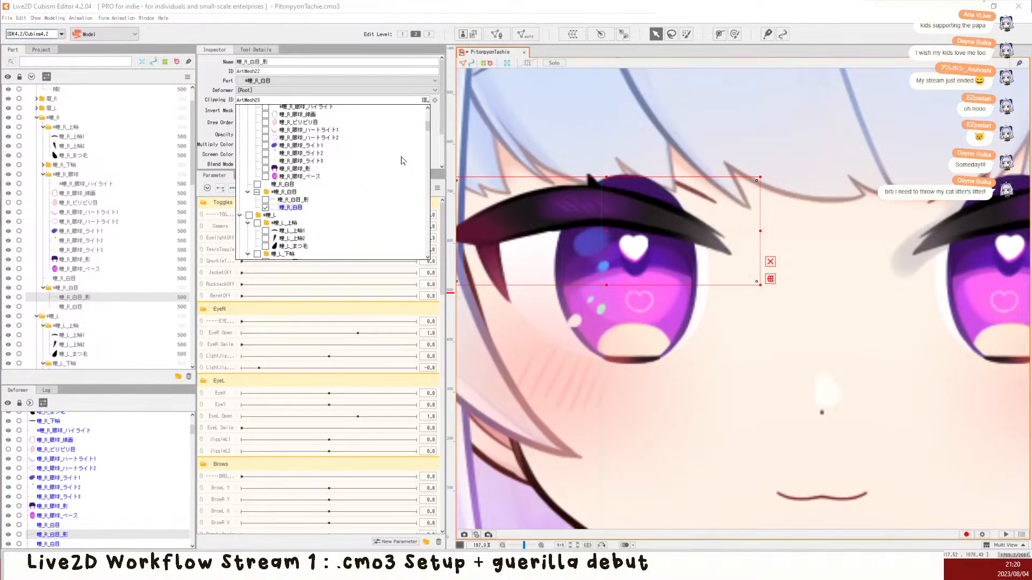
pyautogui.click(235, 214)
# Step: Move the 瞳_R_白目 folder above the 瞳_R_眼球 folder, and clip all meshes in 瞳_R_眼球 to 瞳_R_白目
pyautogui.click(74, 288)
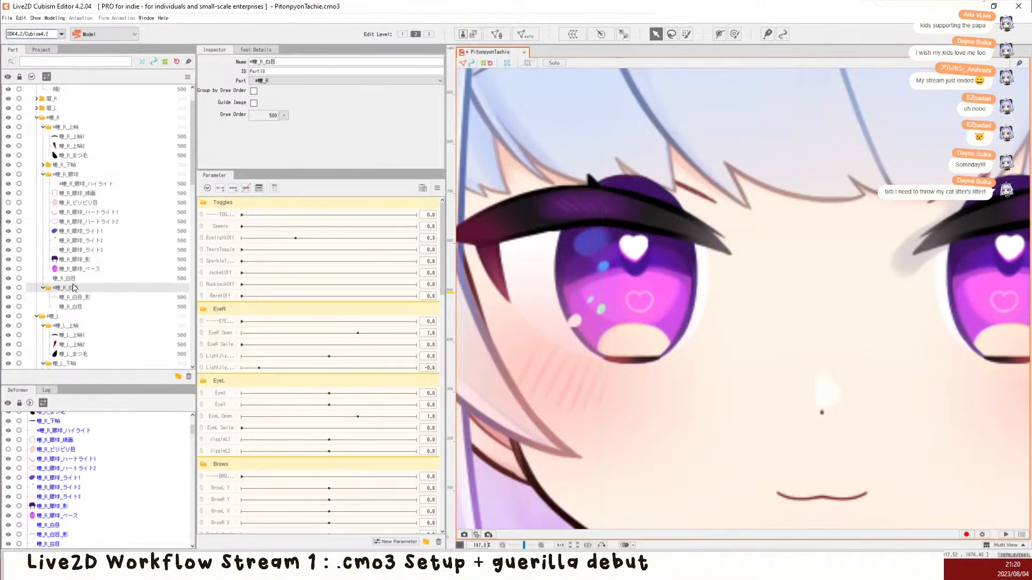
pyautogui.moveTo(86, 240); pyautogui.dragTo(85, 175)
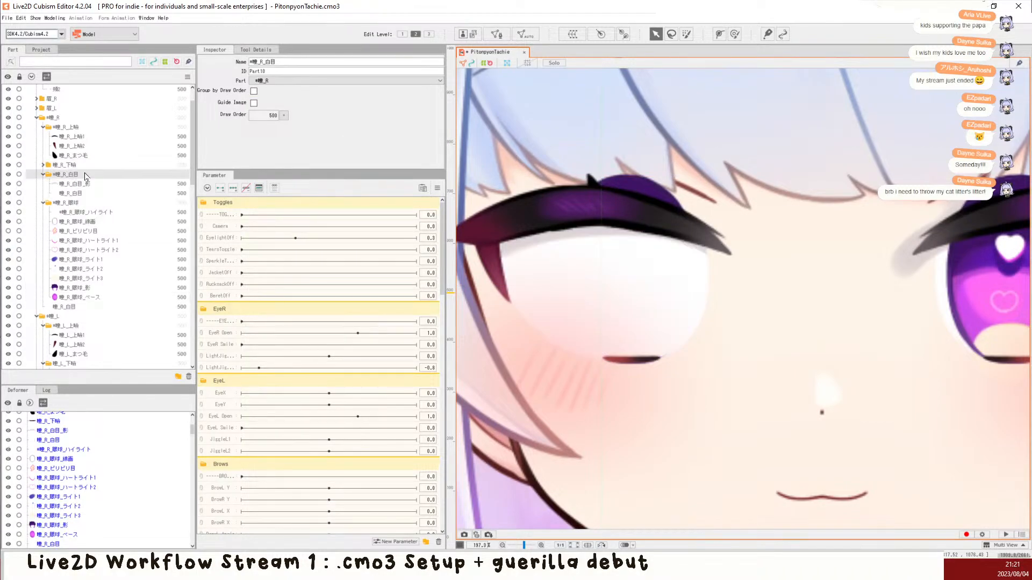
pyautogui.click(76, 299)
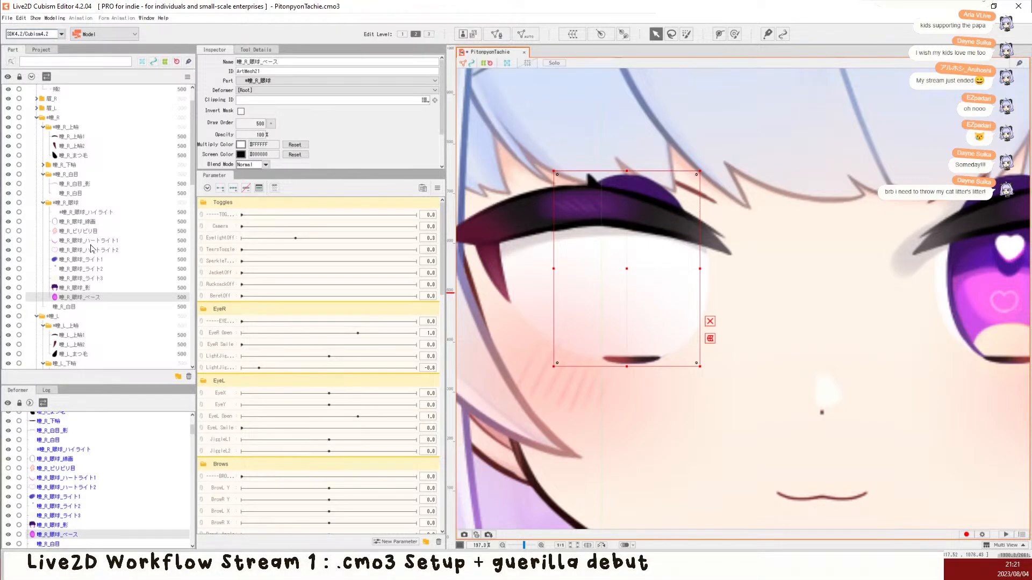
pyautogui.keyDown('shift'); pyautogui.click(98, 215); pyautogui.keyUp('shift')
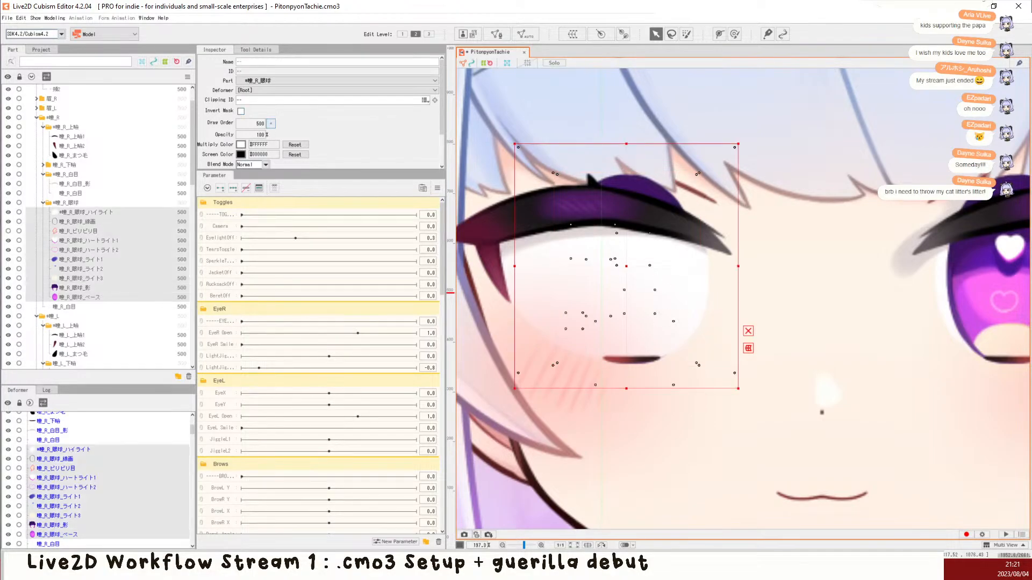
pyautogui.click(425, 100)
pyautogui.scroll(1, 298, 152)
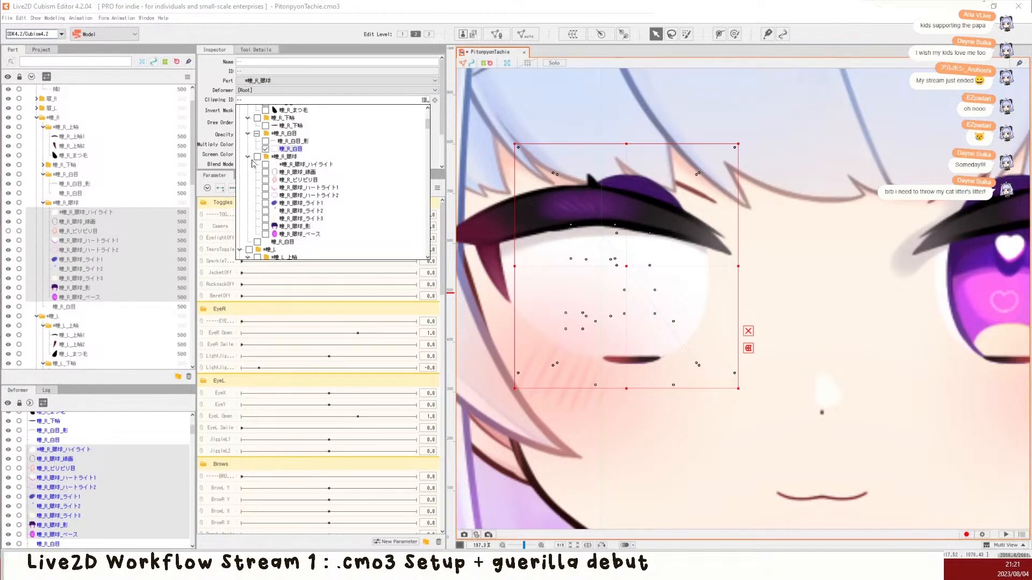
# Step: Clip the 瞳_R_白目 mesh to 瞳_R_眼球_ベース and 瞳_R_眼球_線画 with the mask inverted
pyautogui.click(106, 196)
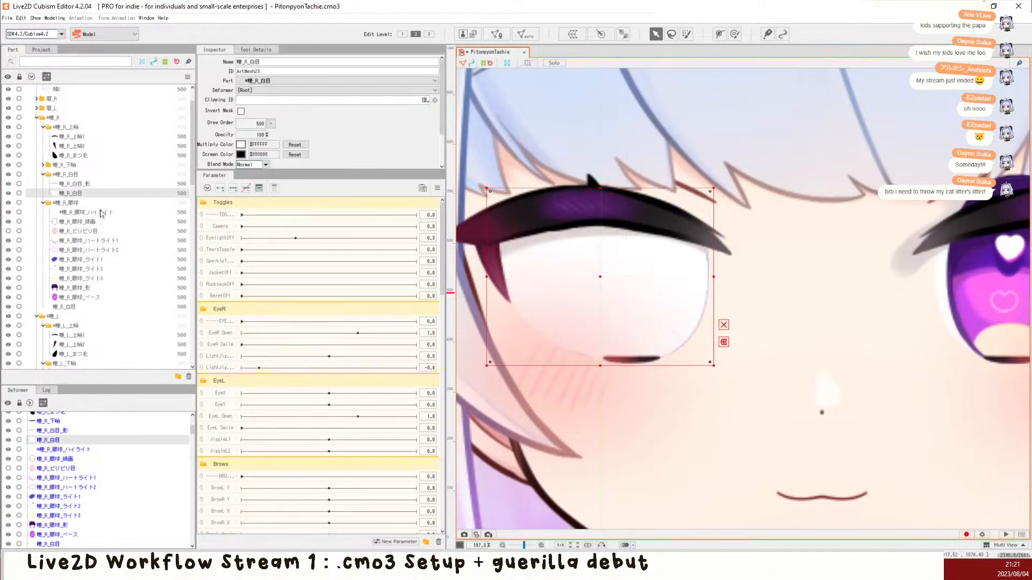
pyautogui.click(428, 101)
pyautogui.scroll(-5, 285, 181)
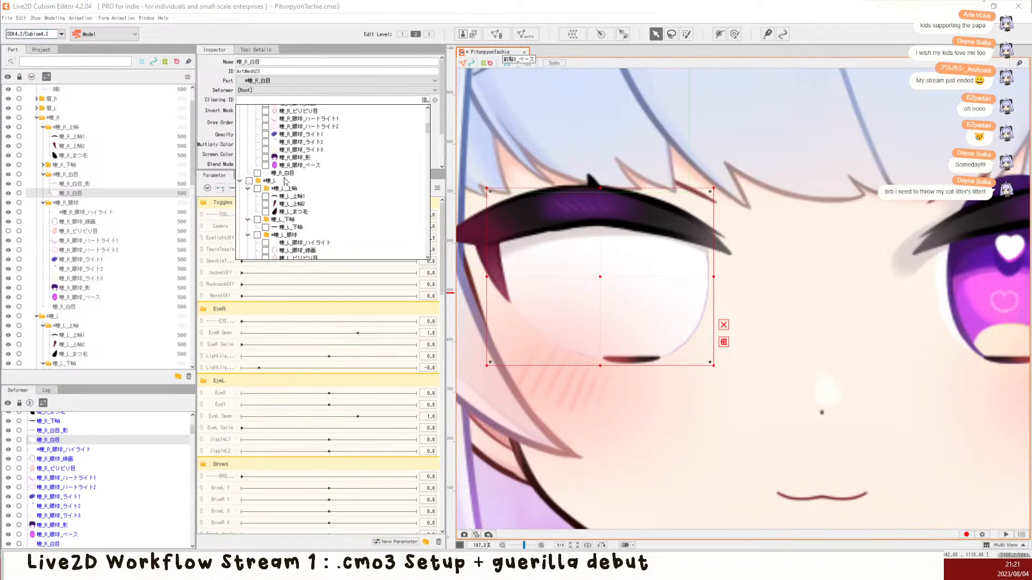
pyautogui.click(267, 166)
pyautogui.scroll(3, 276, 163)
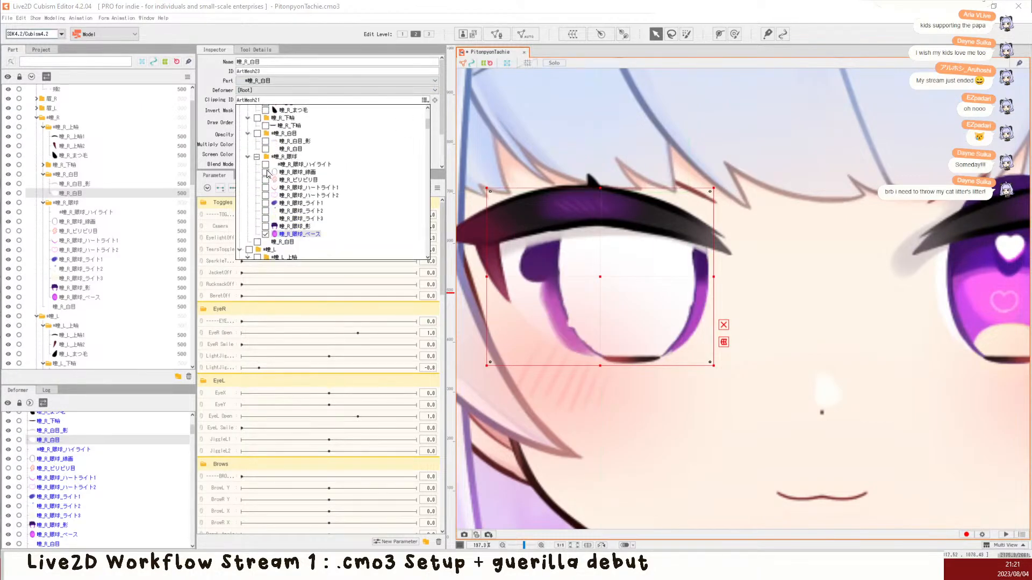
pyautogui.click(267, 173)
pyautogui.scroll(4, 409, 113)
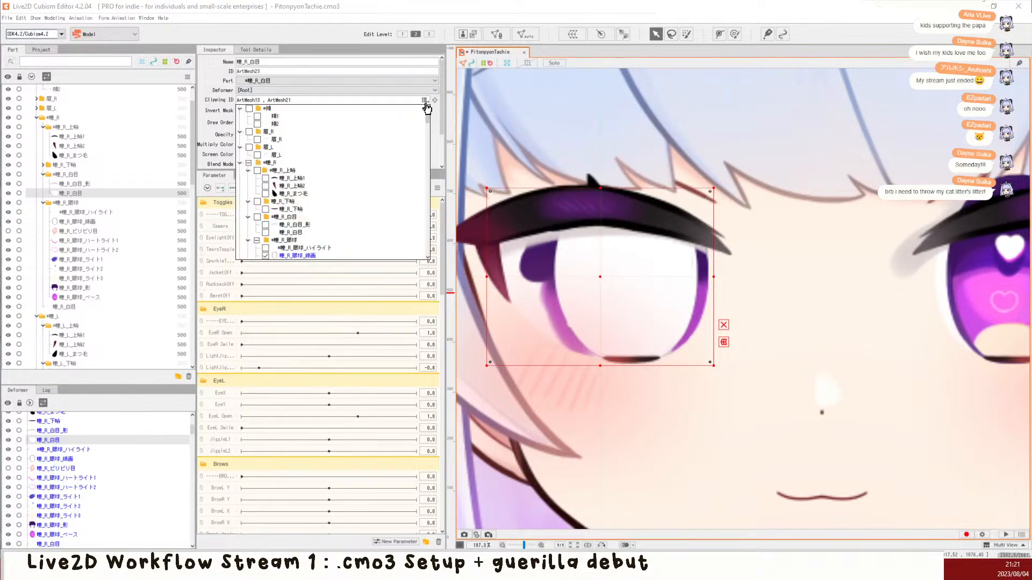
pyautogui.click(228, 118)
pyautogui.click(240, 111)
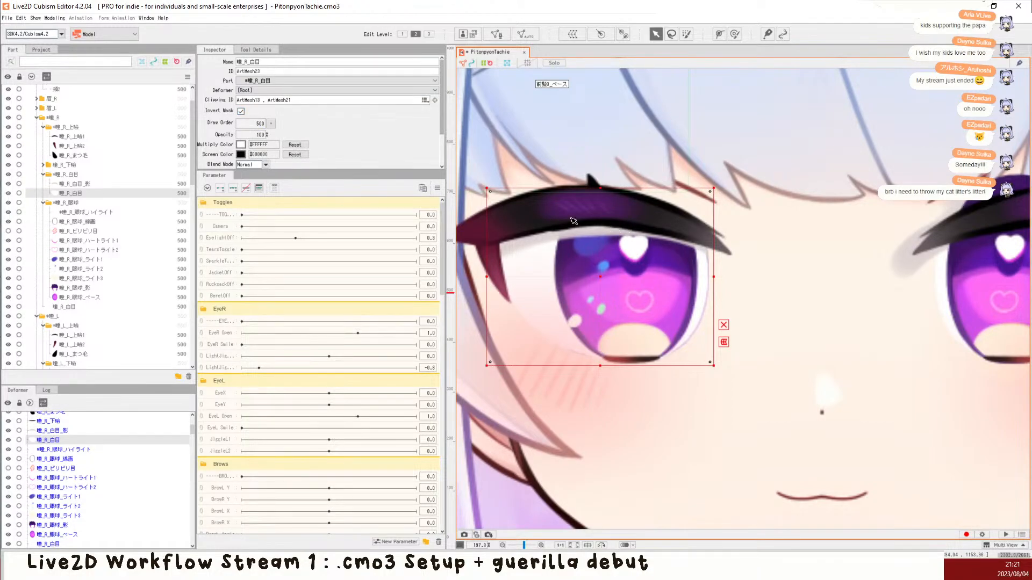
# Step: Move the 瞳_R_白目_影 mesh into the 瞳_R_眼球 folder below 瞳_R_眼球_ベース, and inspect the eye's appearance
pyautogui.scroll(-5, 574, 221)
pyautogui.moveTo(100, 184); pyautogui.dragTo(79, 302)
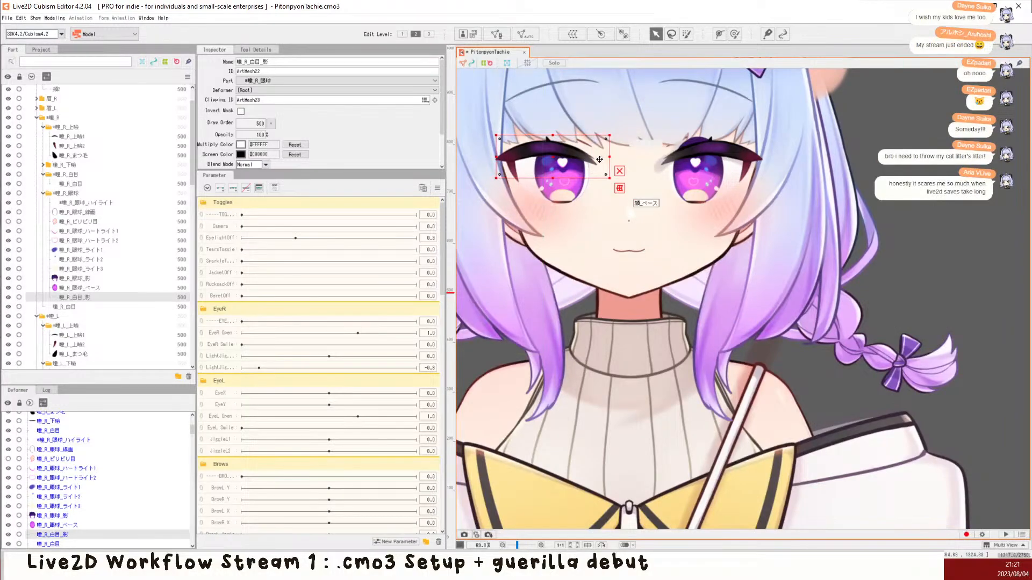
pyautogui.scroll(3, 534, 156)
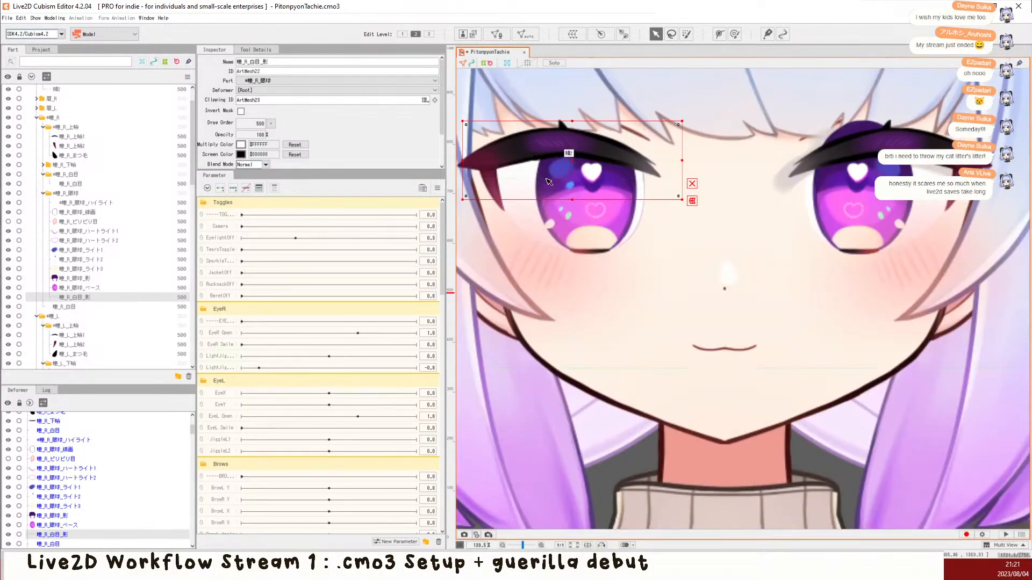
pyautogui.scroll(1, 577, 153)
pyautogui.scroll(-2, 587, 119)
pyautogui.scroll(-4, 587, 120)
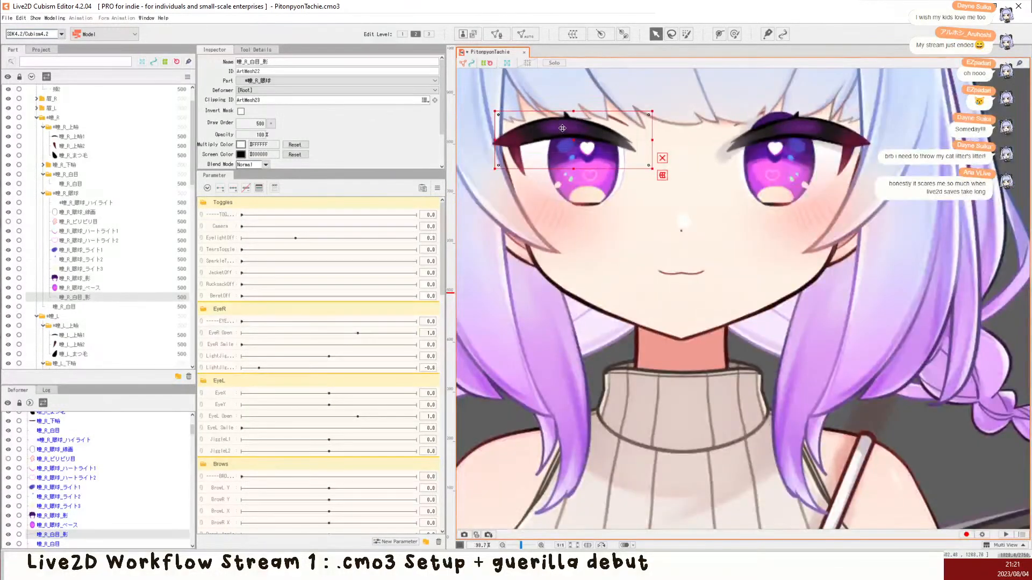
# Step: Inspect the right eye up close and check the meshes from 瞳_R_眼球_ハイライト to 瞳_R_眼球_ベース in the 瞳_R_眼球 folder
pyautogui.click(558, 126)
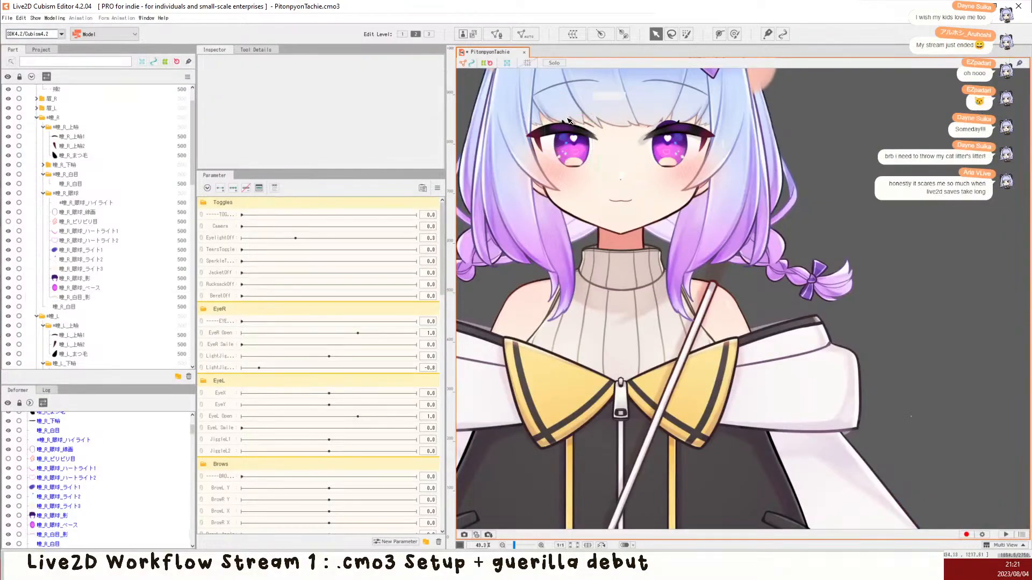
pyautogui.scroll(3, 564, 114)
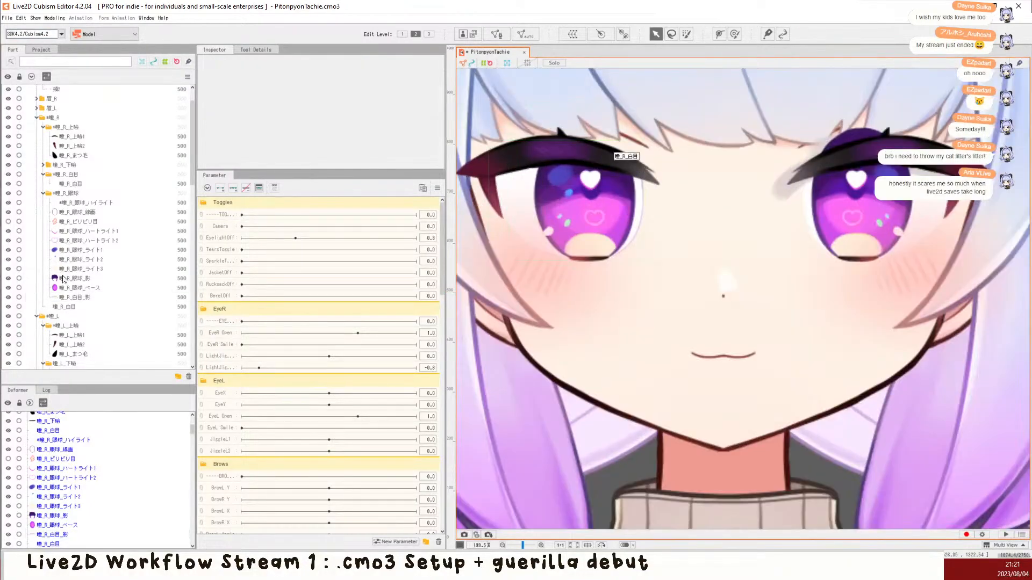
pyautogui.click(63, 278)
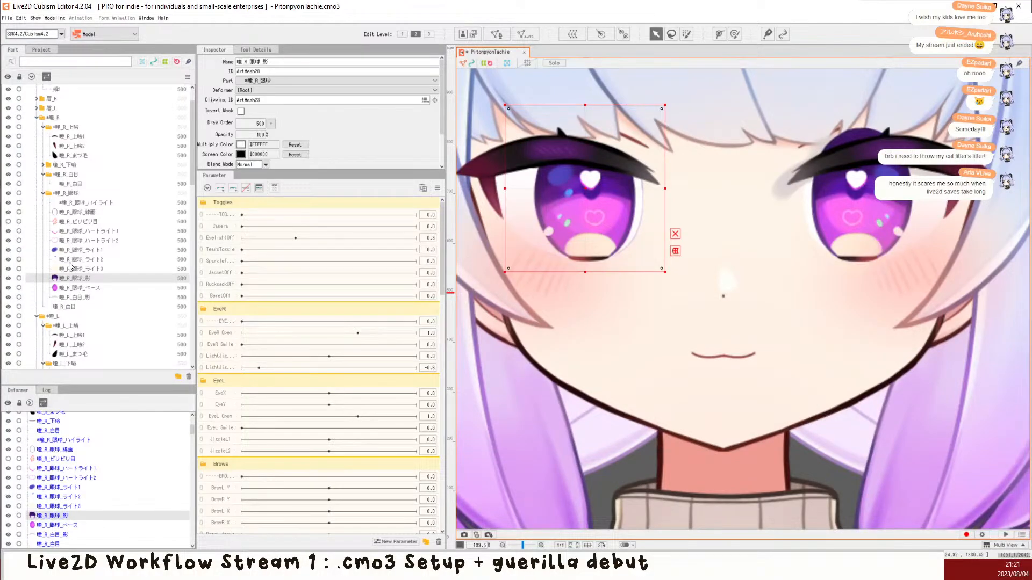
pyautogui.click(81, 288)
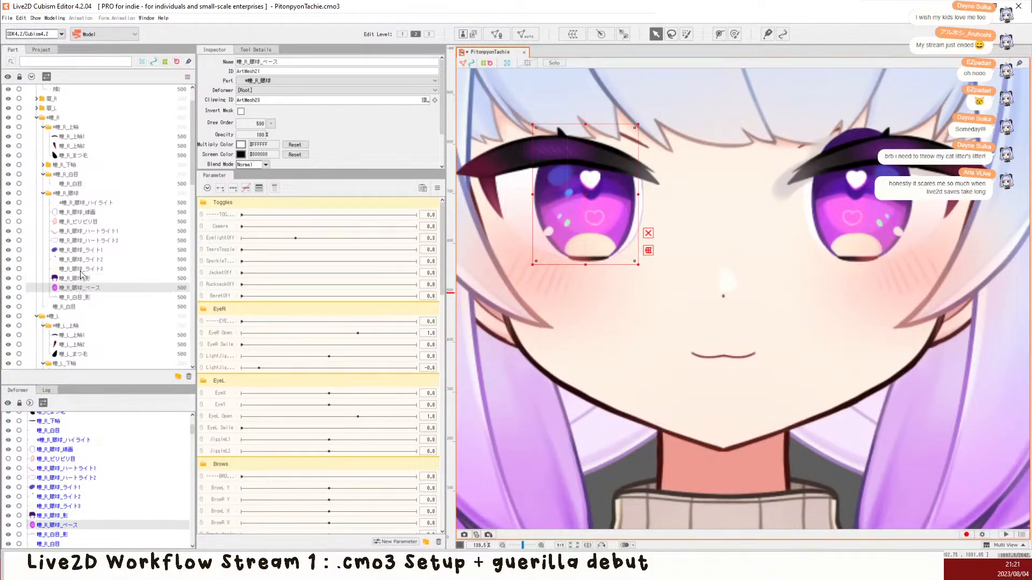
pyautogui.keyDown('shift'); pyautogui.click(86, 205); pyautogui.keyUp('shift')
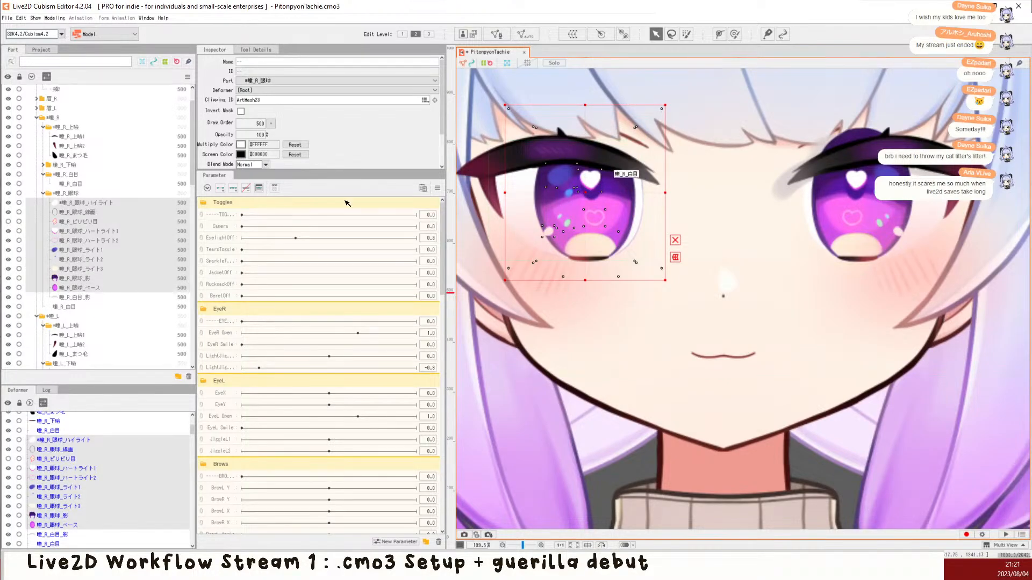
pyautogui.click(86, 202)
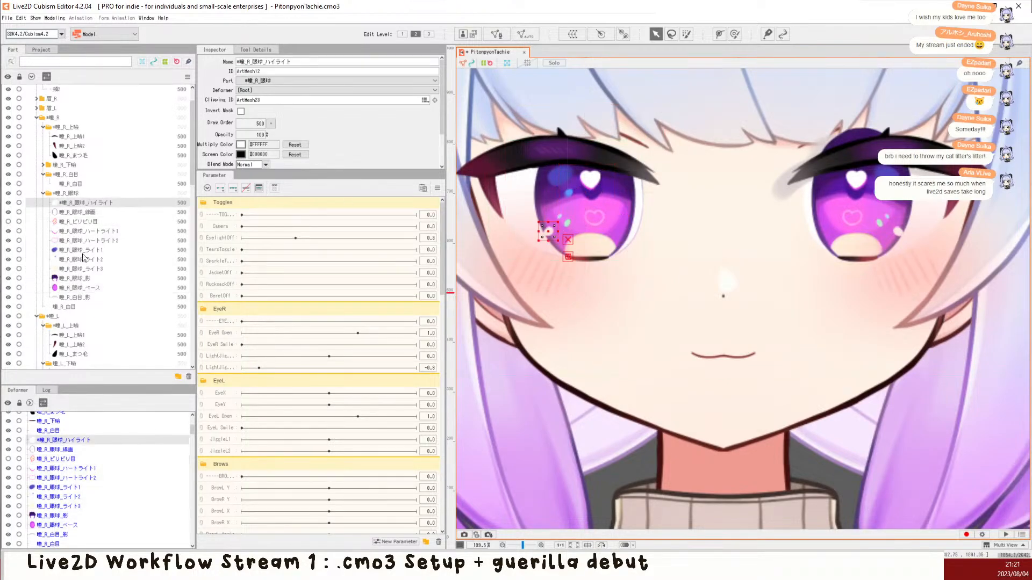
# Step: Temporarily show the 瞳_R_ビリビリ目 lightning mesh and try shifting the 瞳_R_眼球 meshes sideways to test the clipping
pyautogui.click(9, 221)
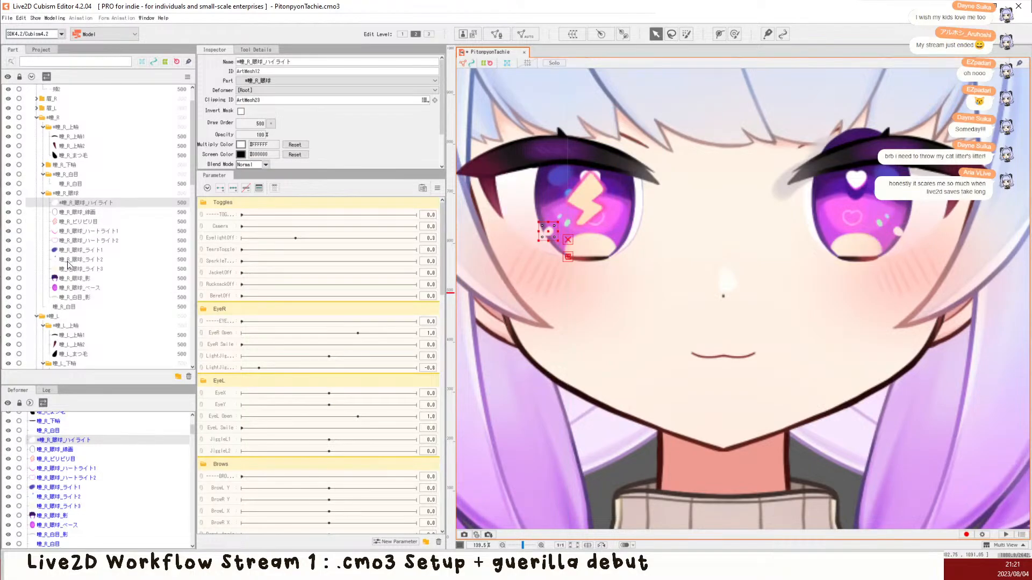
pyautogui.keyDown('shift'); pyautogui.click(80, 287); pyautogui.keyUp('shift')
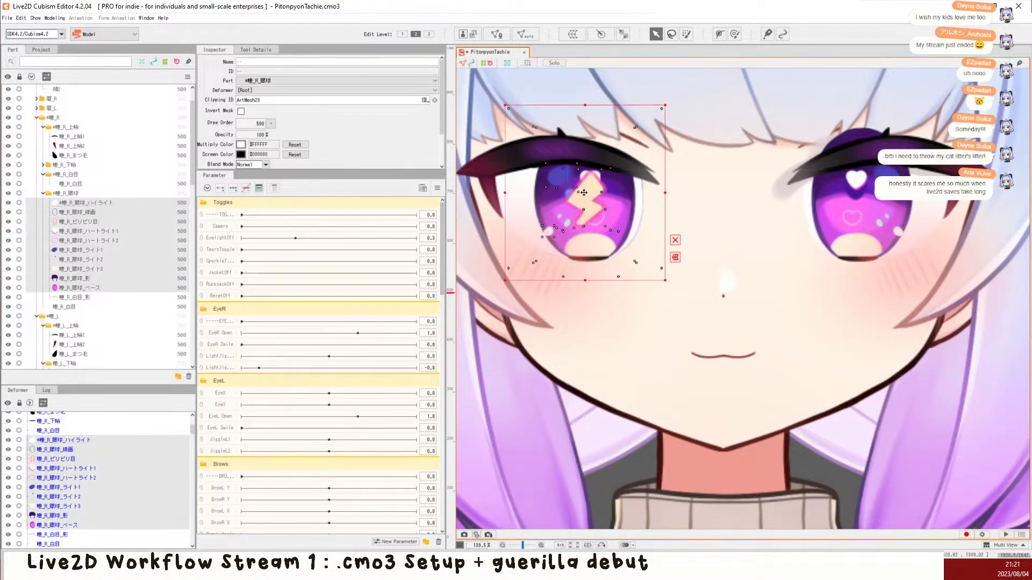
pyautogui.moveTo(562, 195); pyautogui.dragTo(513, 185)
pyautogui.scroll(-3, 513, 184)
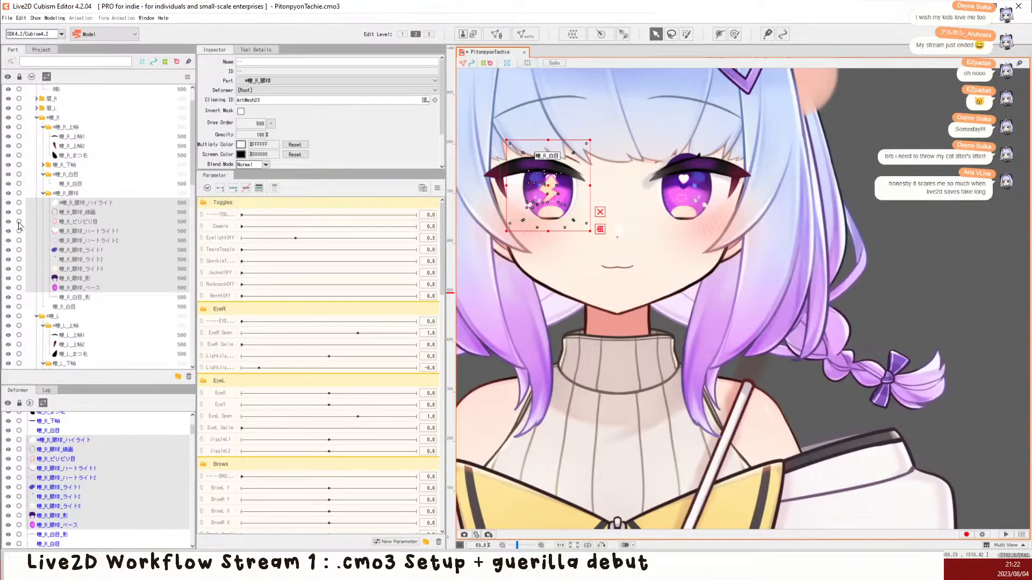
pyautogui.scroll(-3, 553, 177)
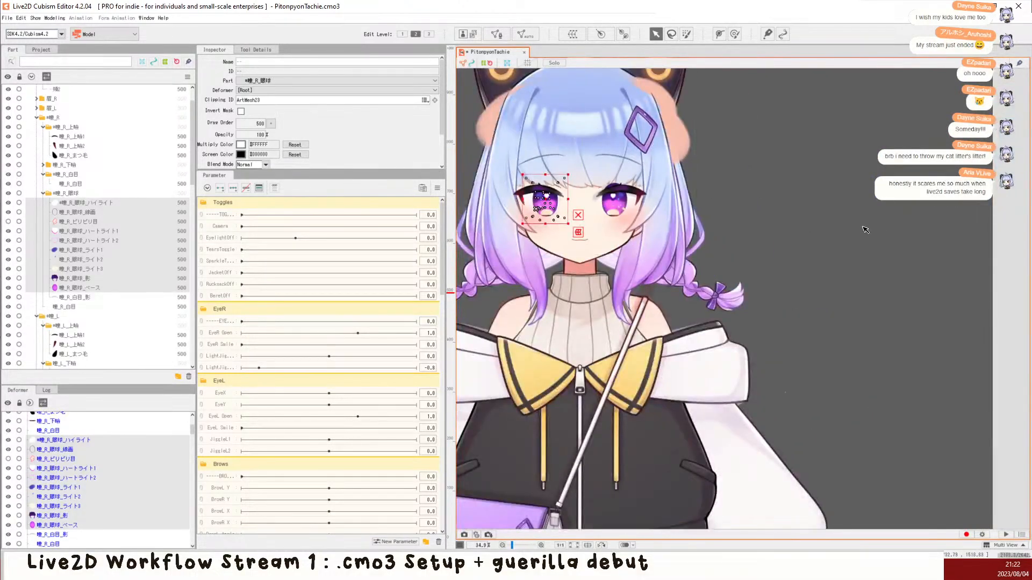
# Step: Clear the mesh selection, check the eyes at face scale, and save the model file
pyautogui.press('Escape')
pyautogui.scroll(1, 553, 177)
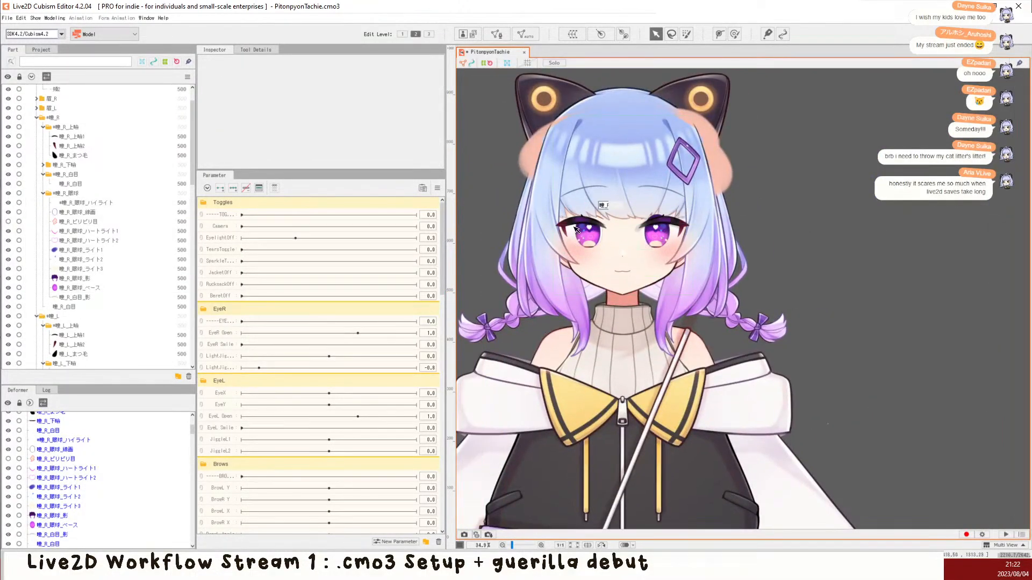
pyautogui.scroll(1, 587, 220)
pyautogui.scroll(2, 654, 242)
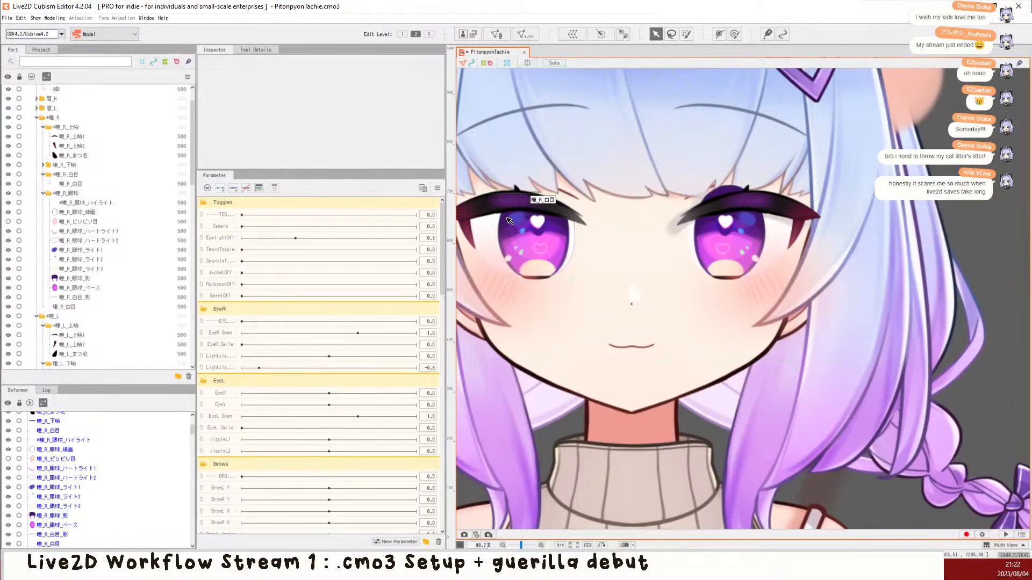
pyautogui.hotkey('ctrl', 's')
pyautogui.scroll(-5, 629, 217)
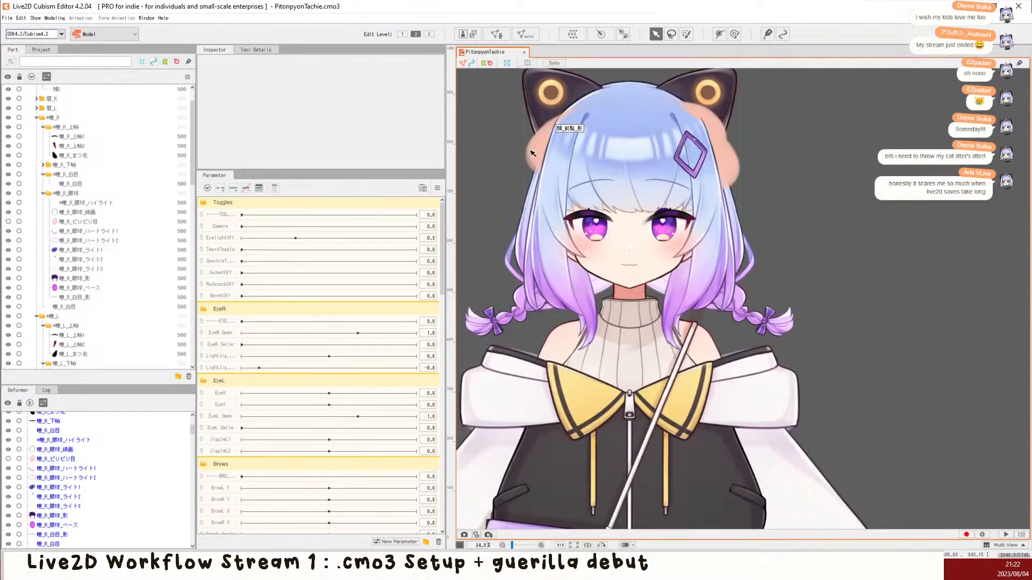
# Step: Isolate the 瞳_R_眼球_影 mesh in Solo view and compare its shape with the normal eye display
pyautogui.scroll(3, 620, 107)
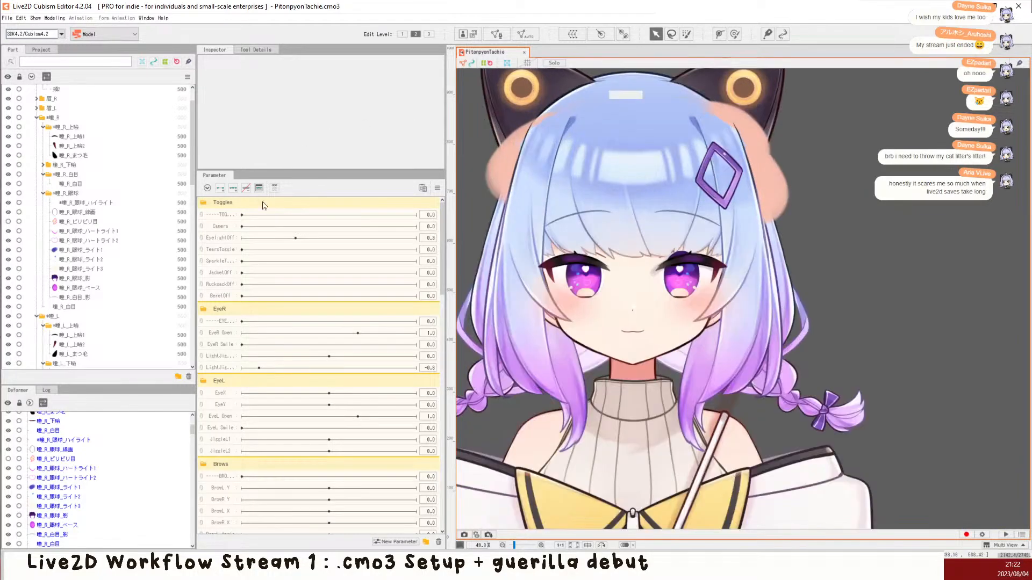
pyautogui.click(91, 282)
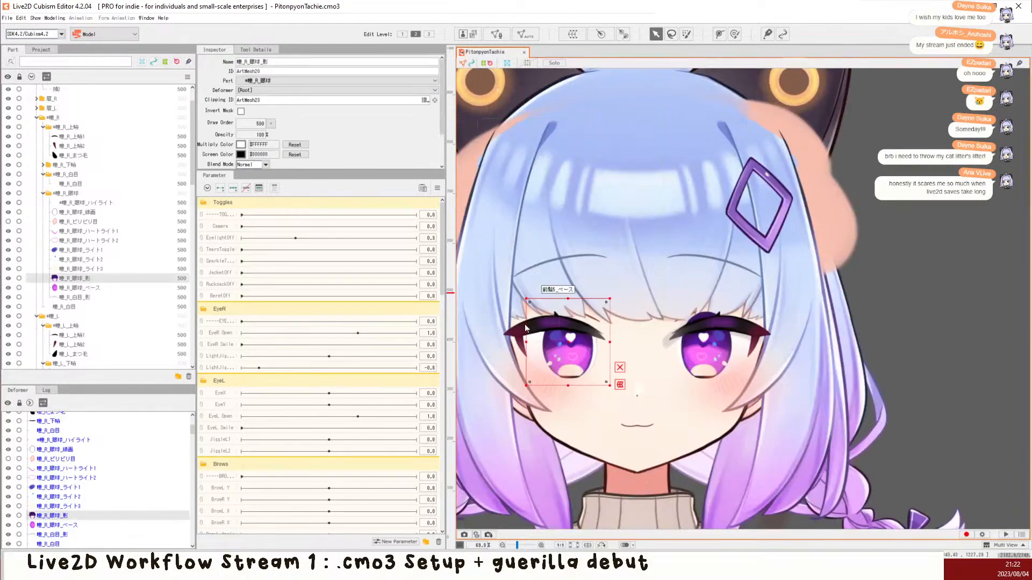
pyautogui.scroll(2, 544, 392)
pyautogui.hotkey('alt', 's')
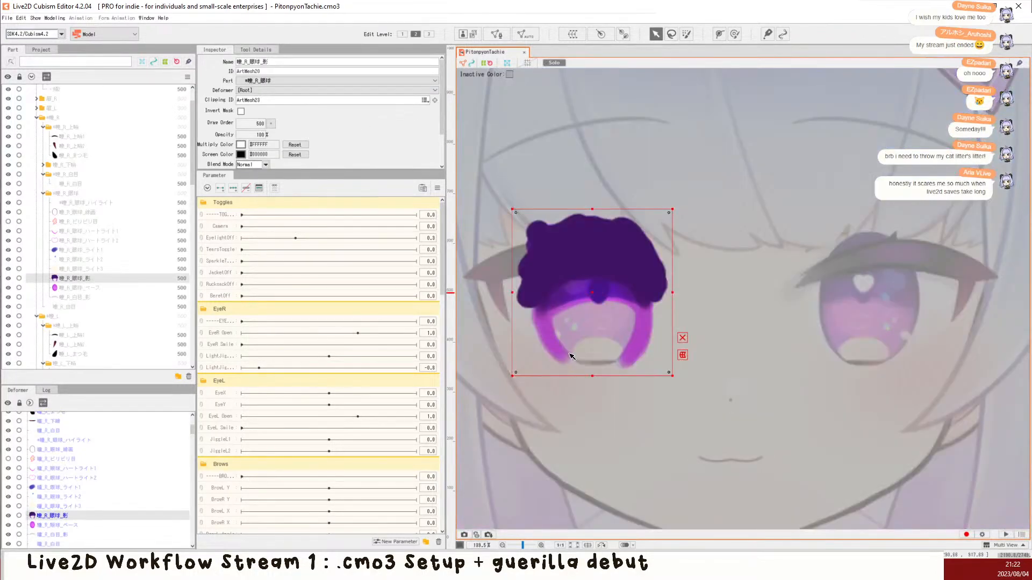
pyautogui.hotkey('alt', 's')
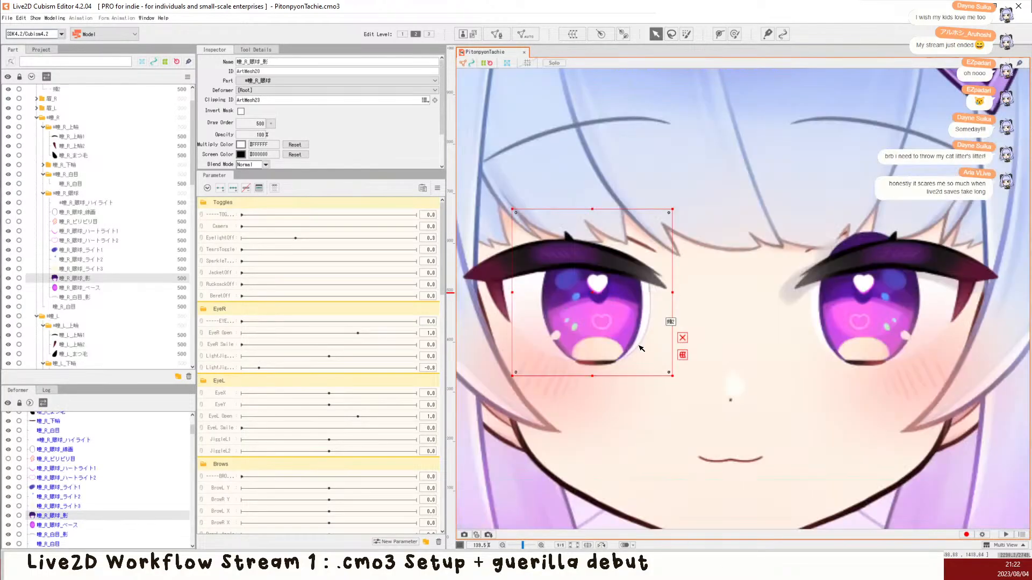
pyautogui.hotkey('alt', 's')
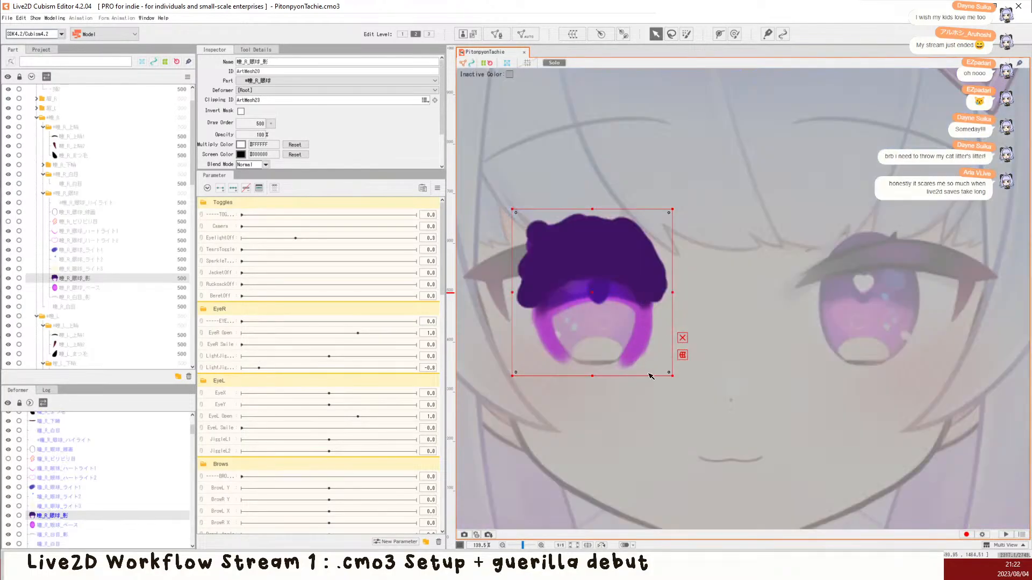
pyautogui.hotkey('alt', 's')
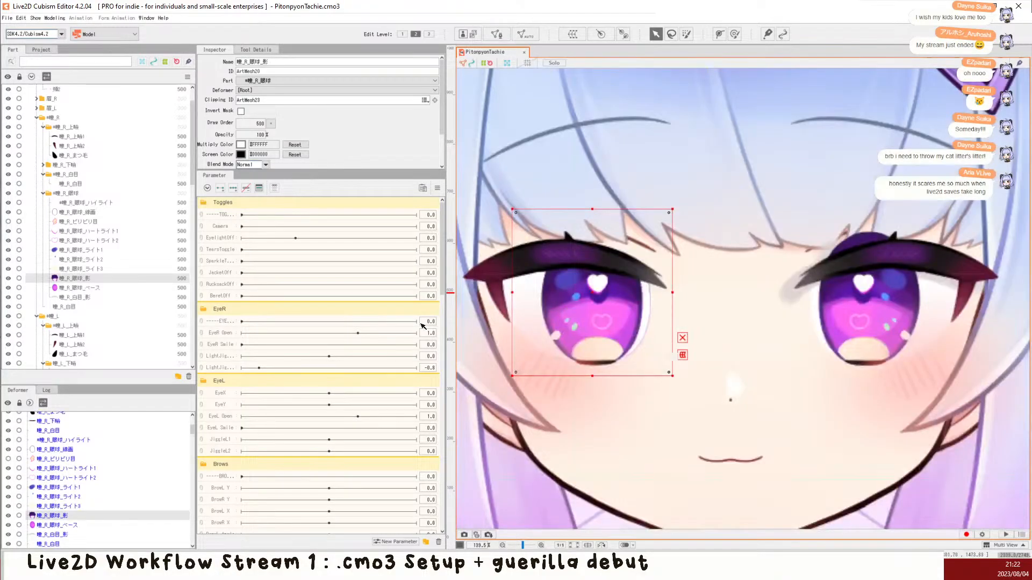
# Step: Generate an automatic mesh for 瞳_R_眼球_ベース using the Standard preset
pyautogui.click(81, 289)
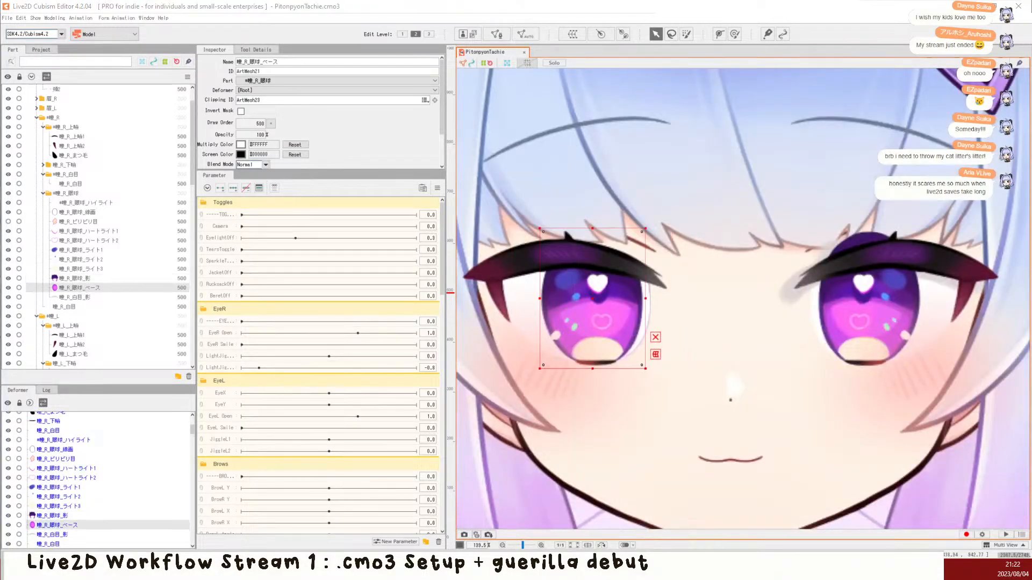
pyautogui.hotkey('ctrl', 'shift', 'a')
pyautogui.moveTo(535, 181); pyautogui.dragTo(806, 179)
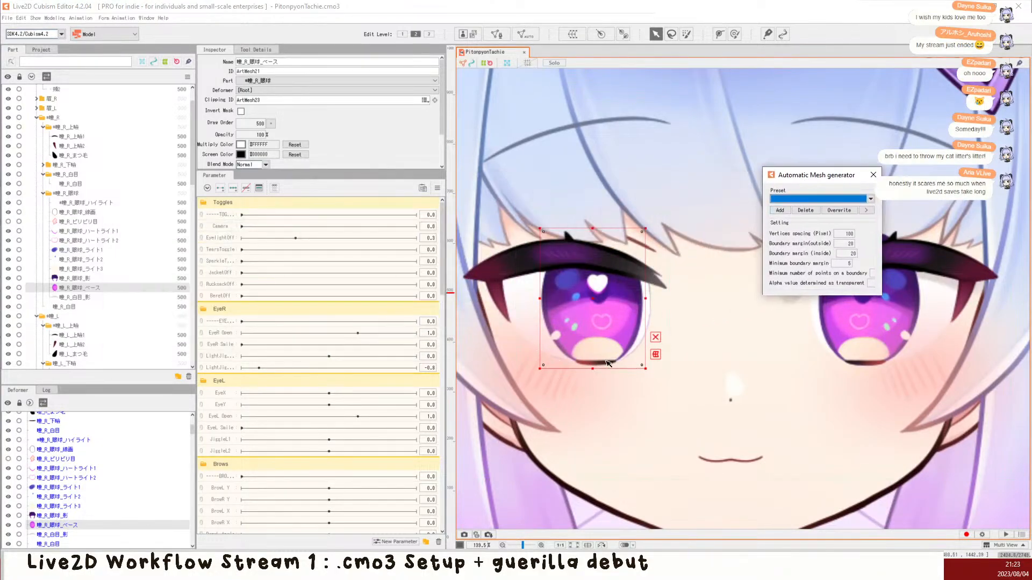
pyautogui.click(871, 199)
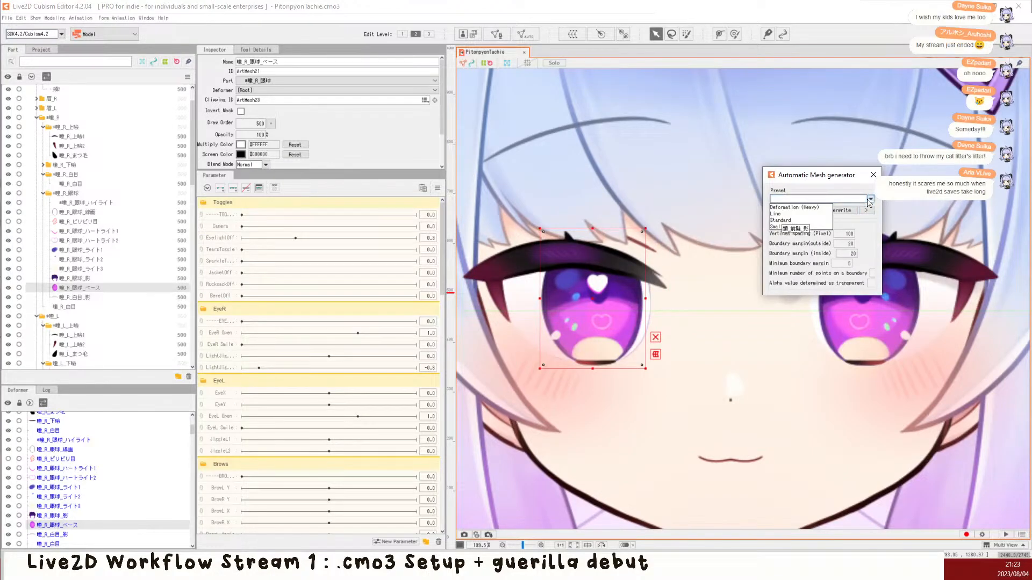
pyautogui.click(781, 220)
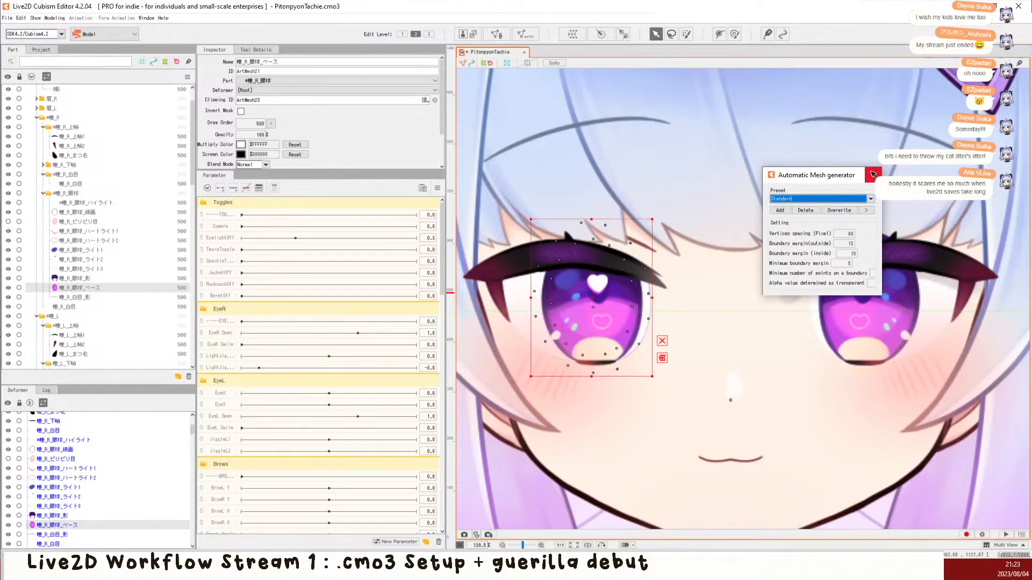
pyautogui.click(873, 174)
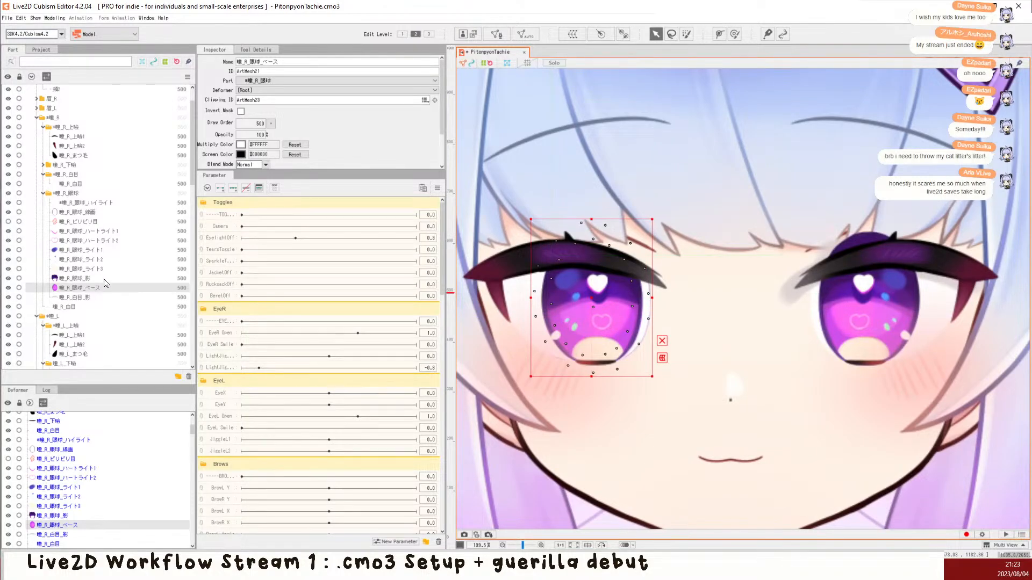
# Step: Erase the mesh of 瞳_R_眼球_影 in mesh edit and replace it with a pasted copy of the 瞳_R_眼球_ベース mesh
pyautogui.click(105, 279)
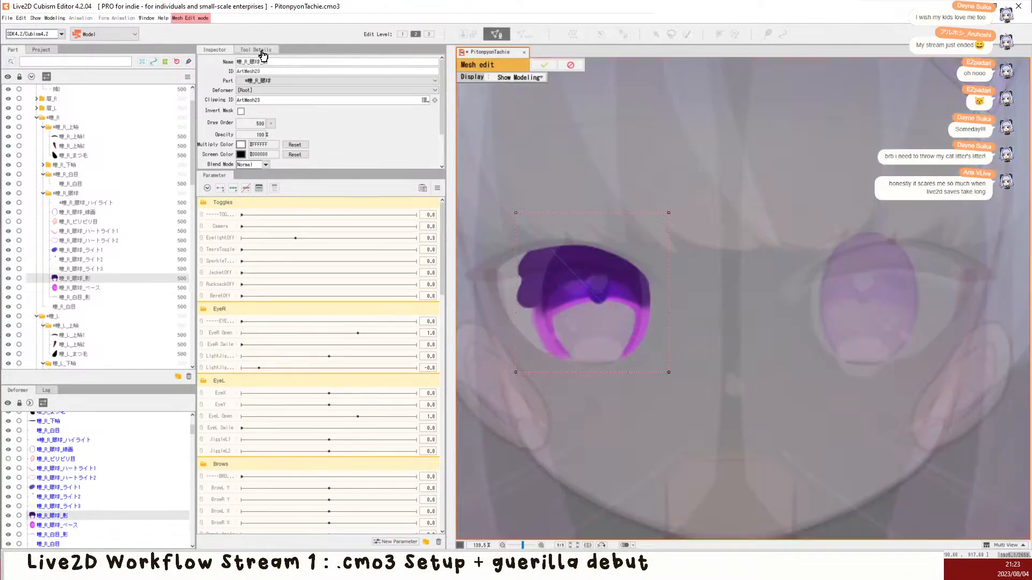
pyautogui.click(260, 50)
pyautogui.click(269, 66)
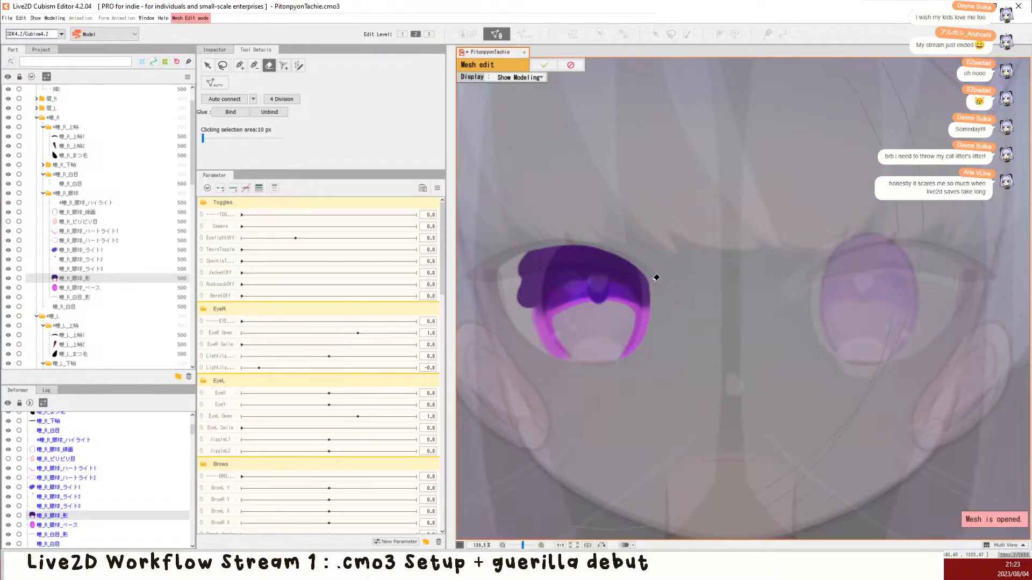
pyautogui.hotkey('ctrl', 'v')
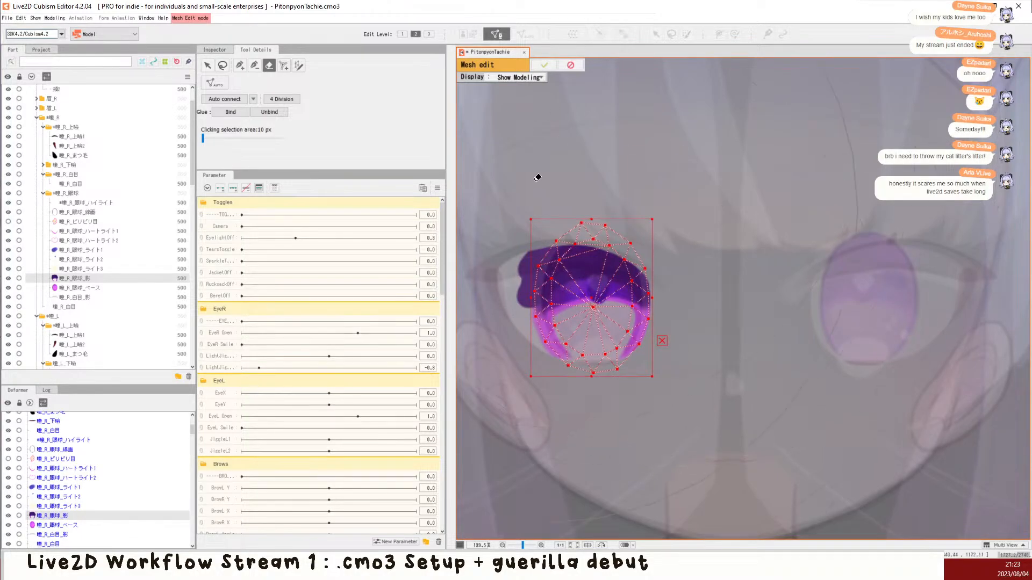
pyautogui.click(548, 65)
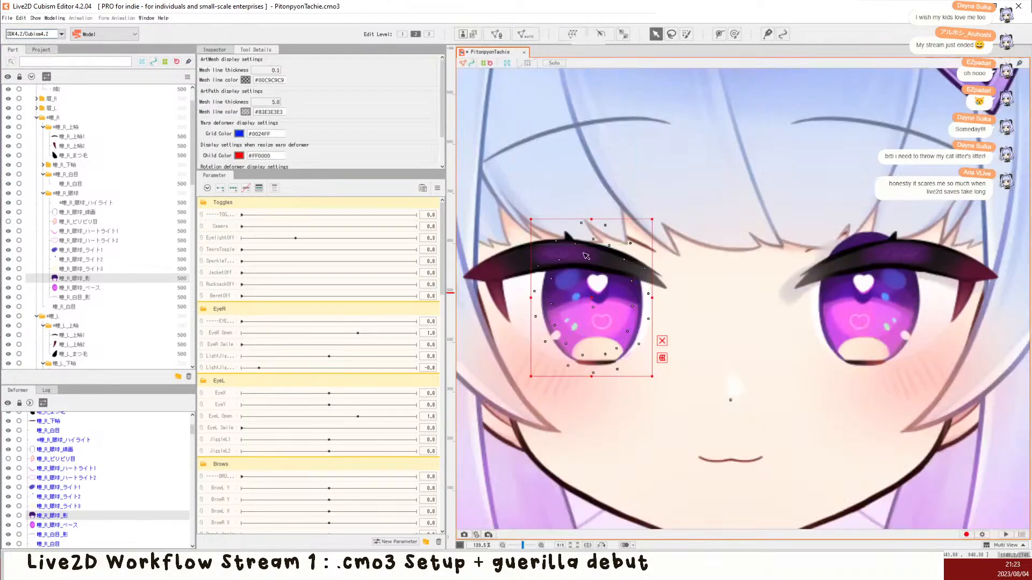
# Step: Deselect the iris shadow mesh and examine both eyes up close and at full-face scale, comparing the iris shading
pyautogui.scroll(-4, 570, 162)
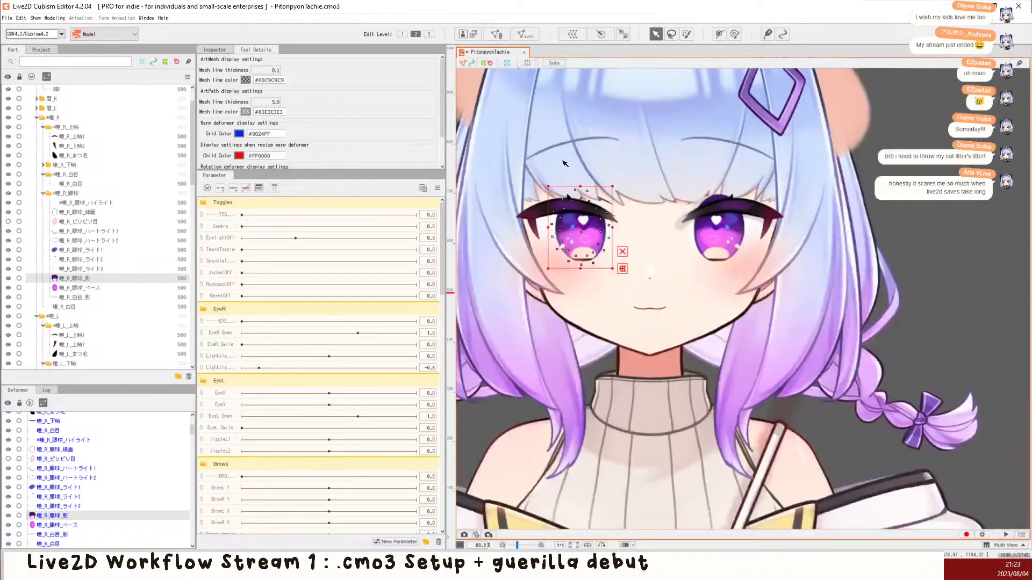
pyautogui.scroll(2, 548, 168)
pyautogui.scroll(-3, 586, 221)
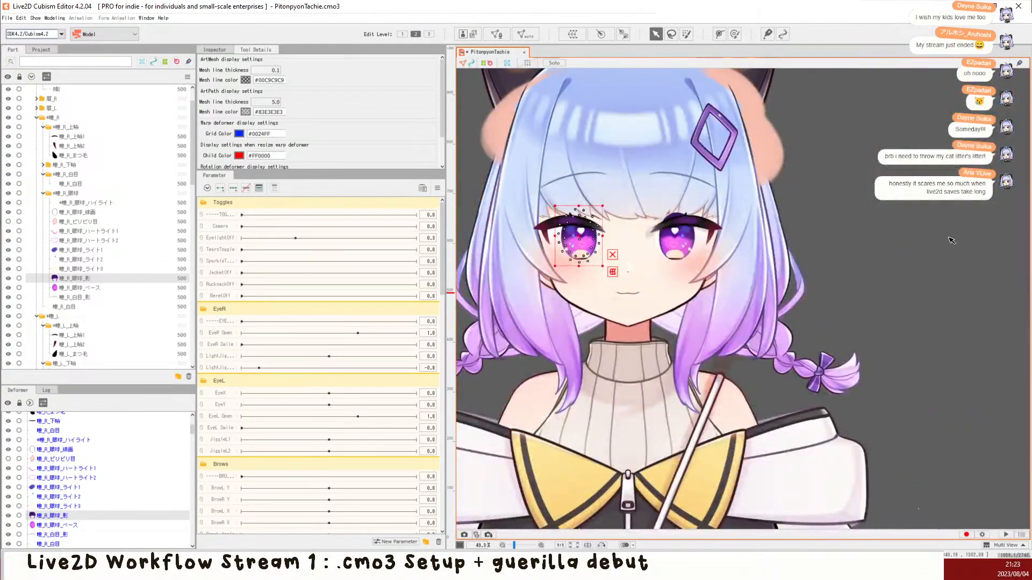
pyautogui.click(758, 241)
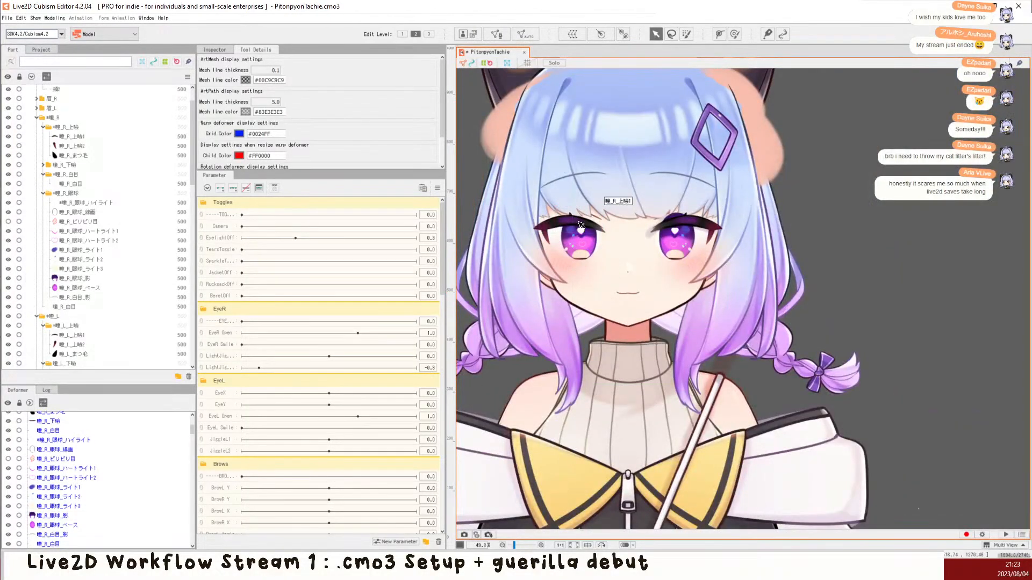
pyautogui.scroll(3, 580, 225)
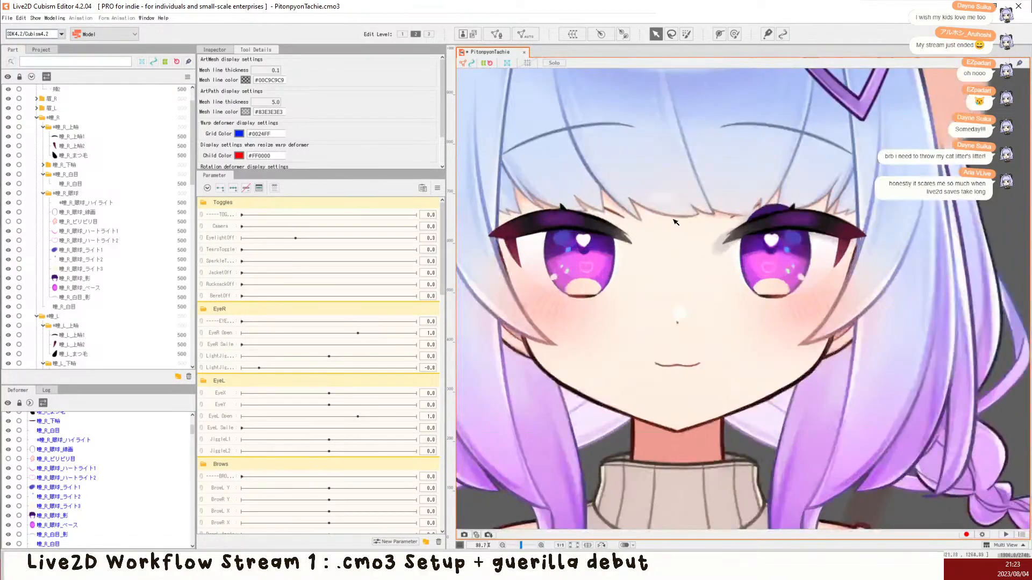
pyautogui.scroll(-1, 671, 238)
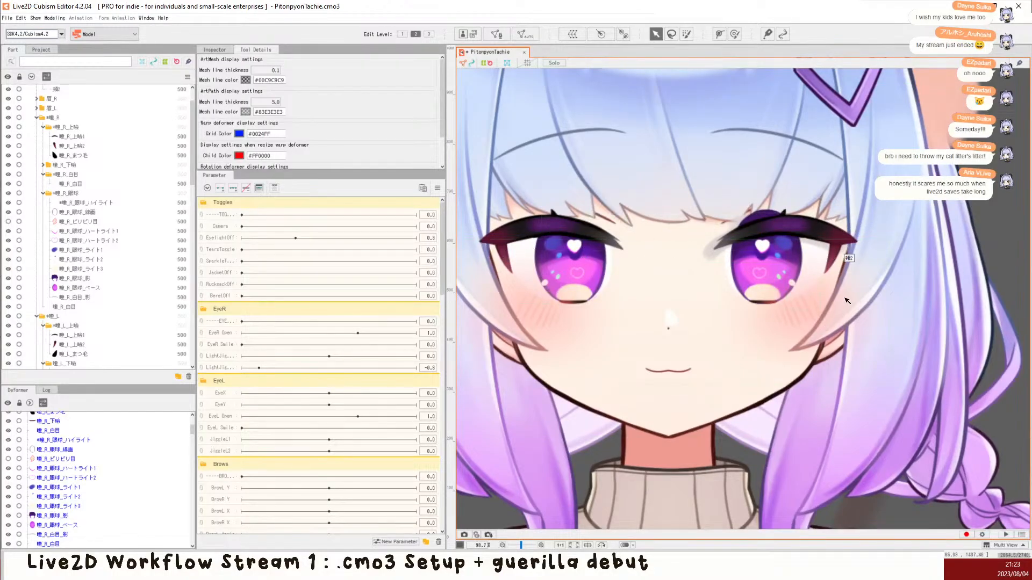
pyautogui.scroll(-2, 553, 270)
pyautogui.scroll(-2, 629, 254)
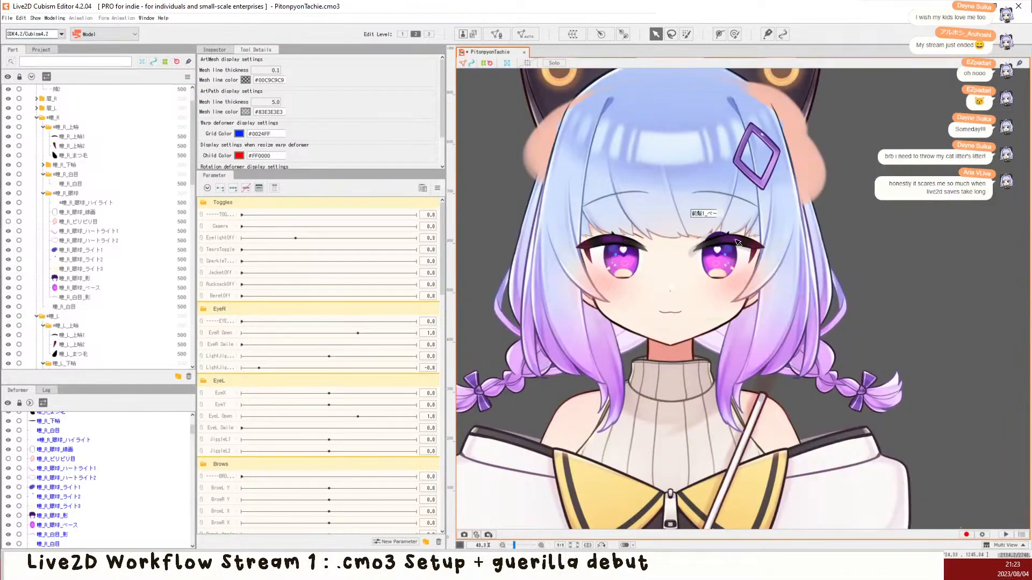
pyautogui.scroll(-2, 545, 199)
pyautogui.scroll(2, 539, 175)
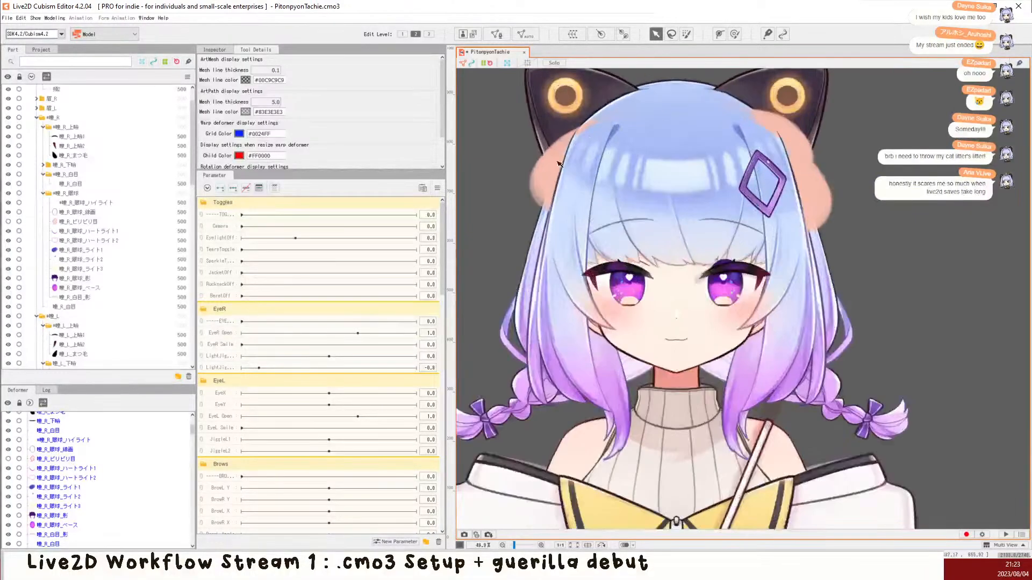
# Step: Set the blend mode of the bangs shadow mesh 顔_前髪_影 to Multiply
pyautogui.click(535, 172)
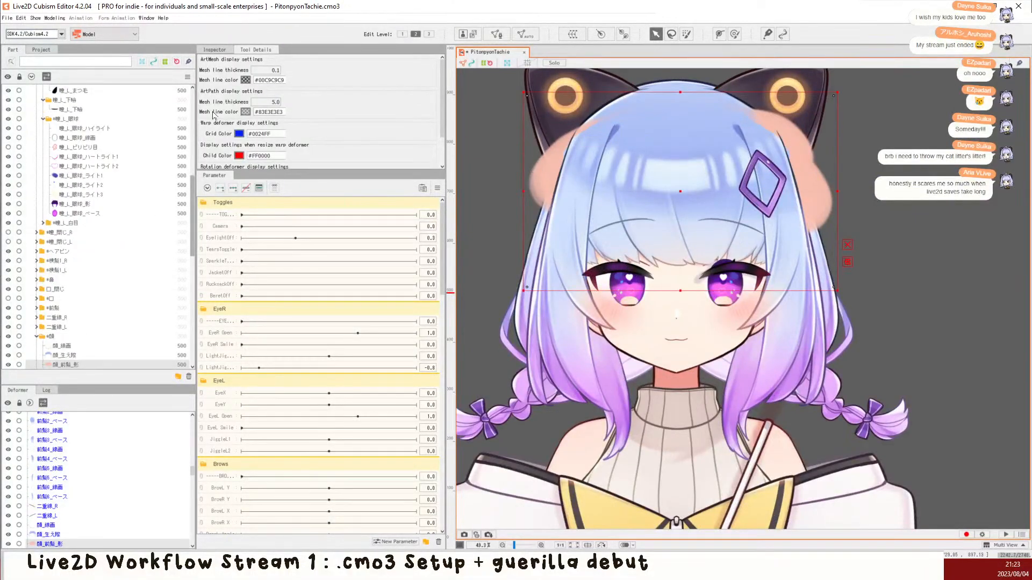
pyautogui.scroll(-2, 276, 113)
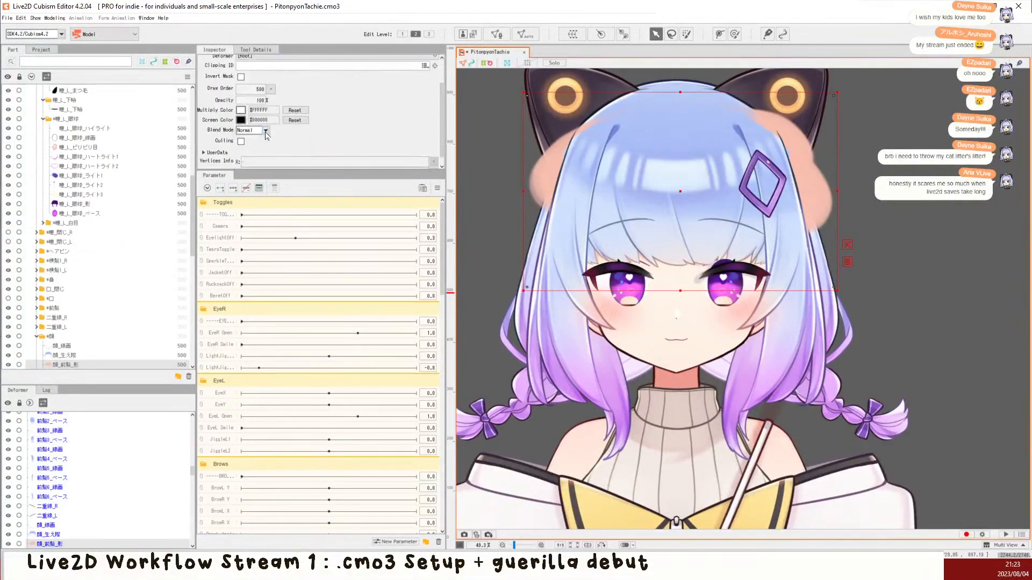
pyautogui.click(265, 130)
pyautogui.click(260, 152)
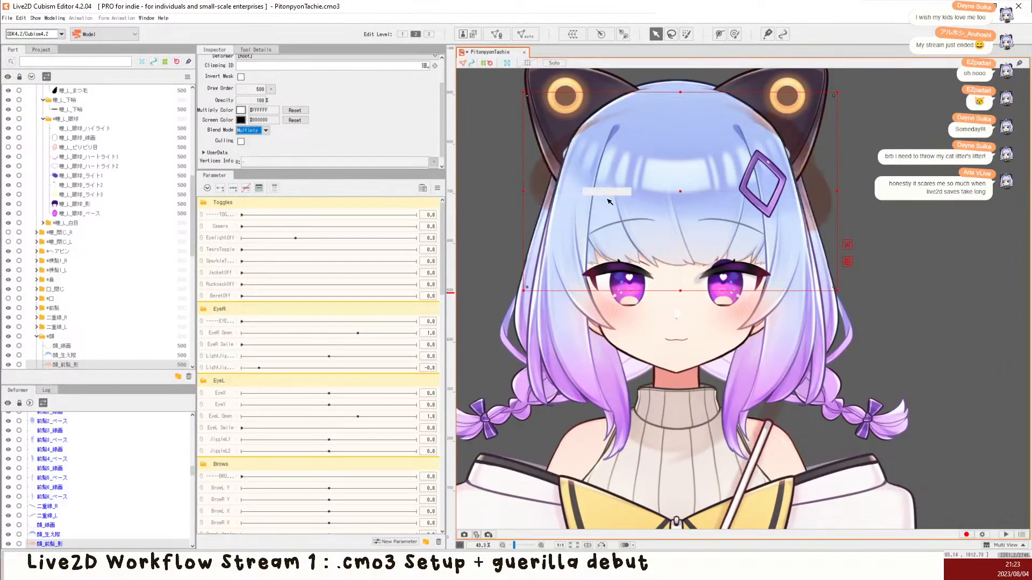
pyautogui.scroll(2, 680, 259)
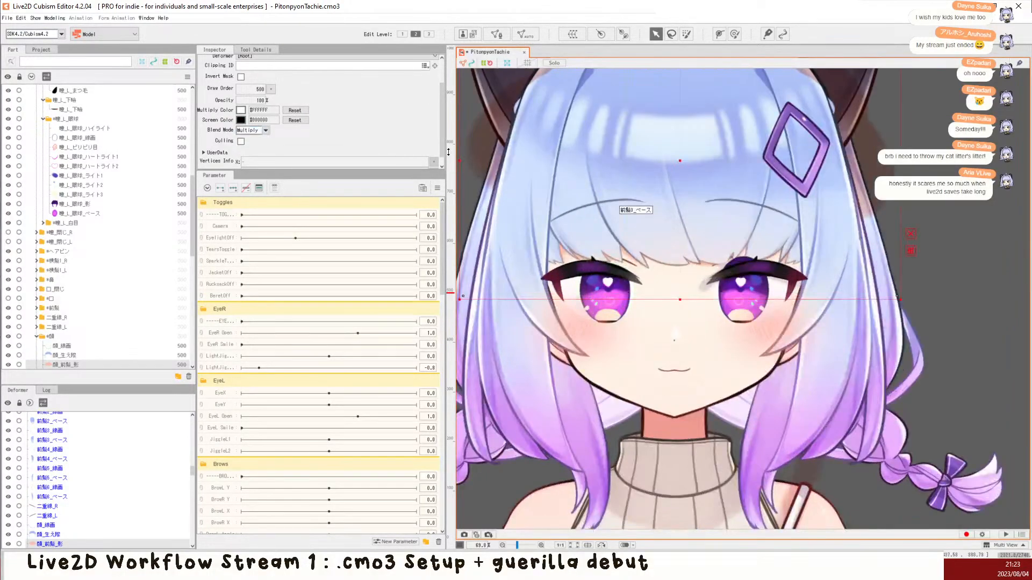
pyautogui.scroll(-2, 86, 295)
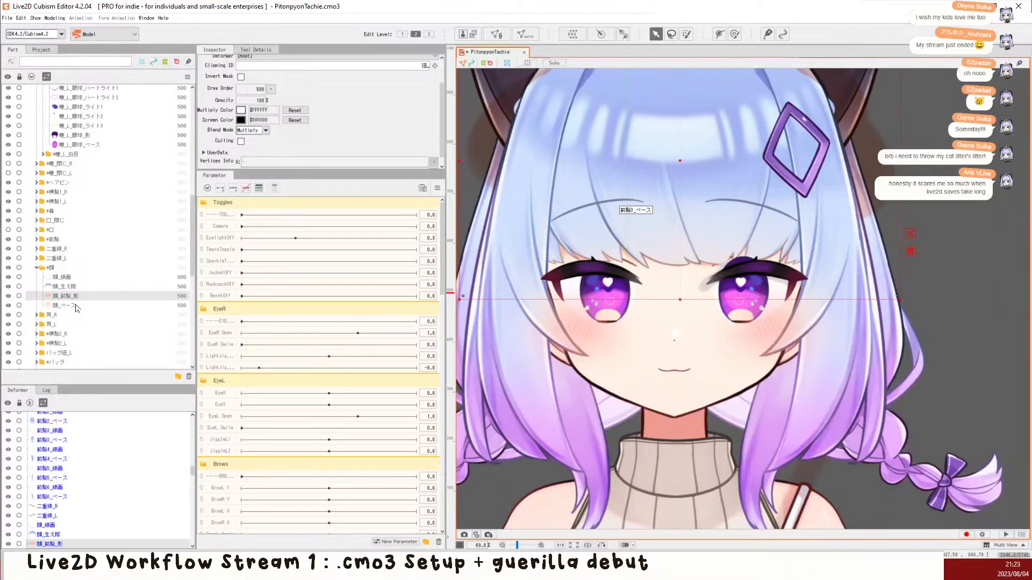
# Step: Clip the bangs shadow mesh 顔_前髪_影 to the face base mesh 顔_ベース
pyautogui.click(68, 288)
pyautogui.click(76, 306)
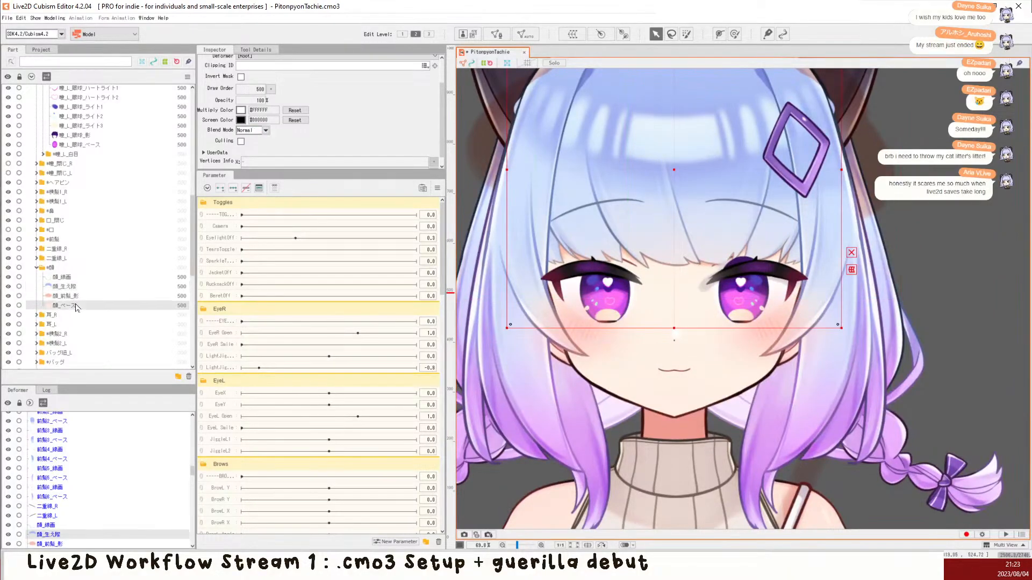
pyautogui.click(89, 296)
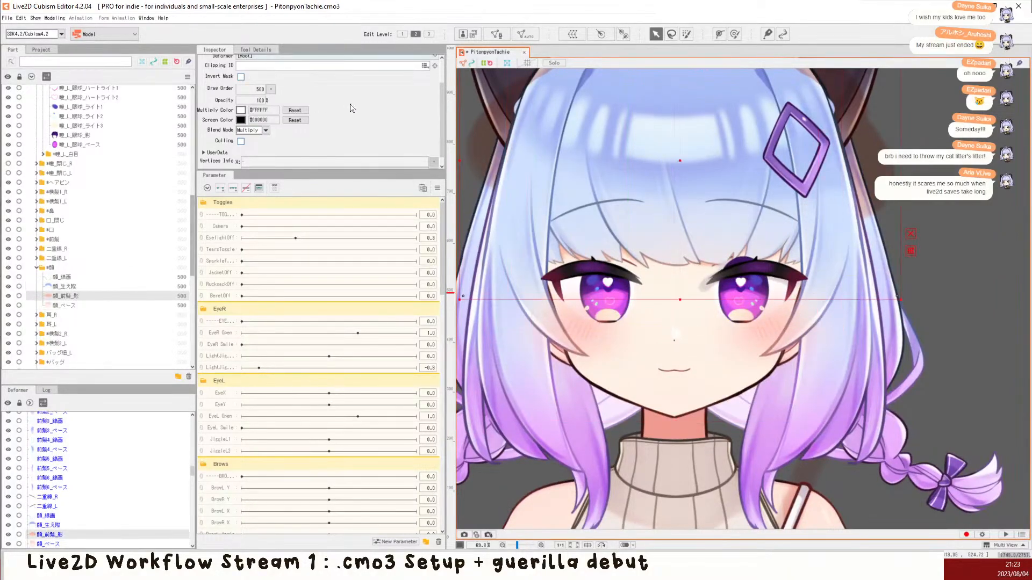
pyautogui.scroll(2, 379, 109)
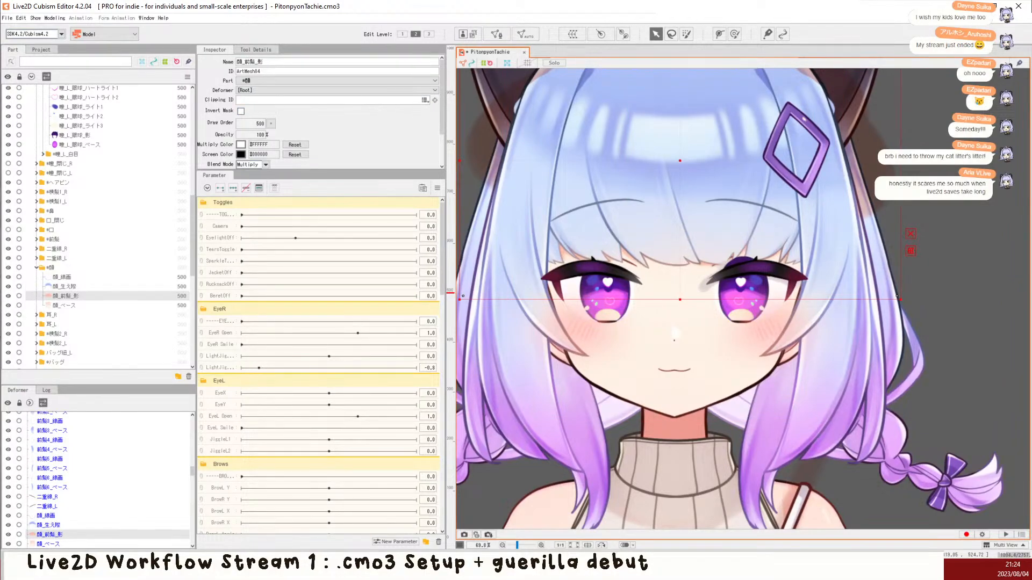
pyautogui.click(425, 100)
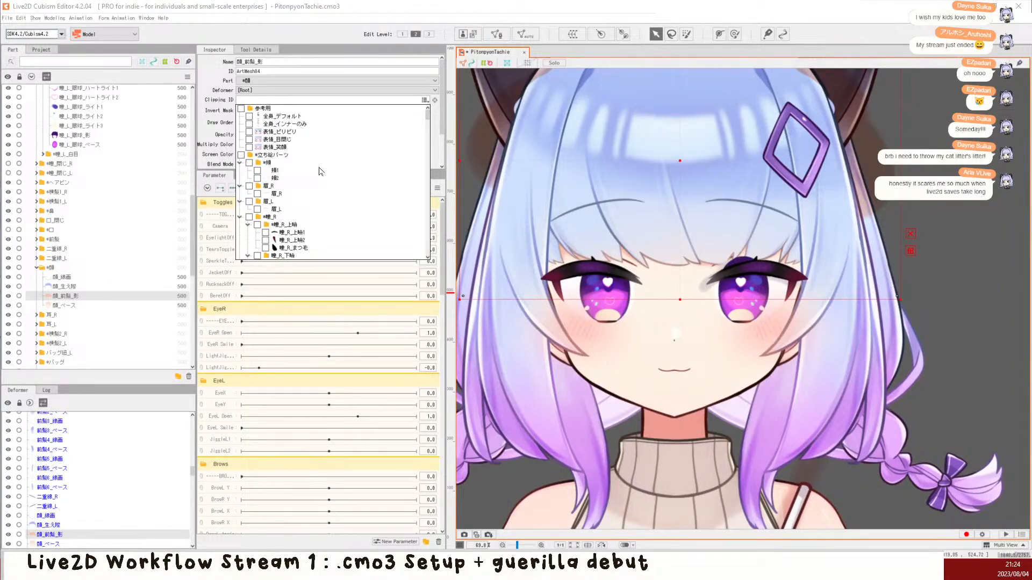
pyautogui.scroll(-8, 364, 202)
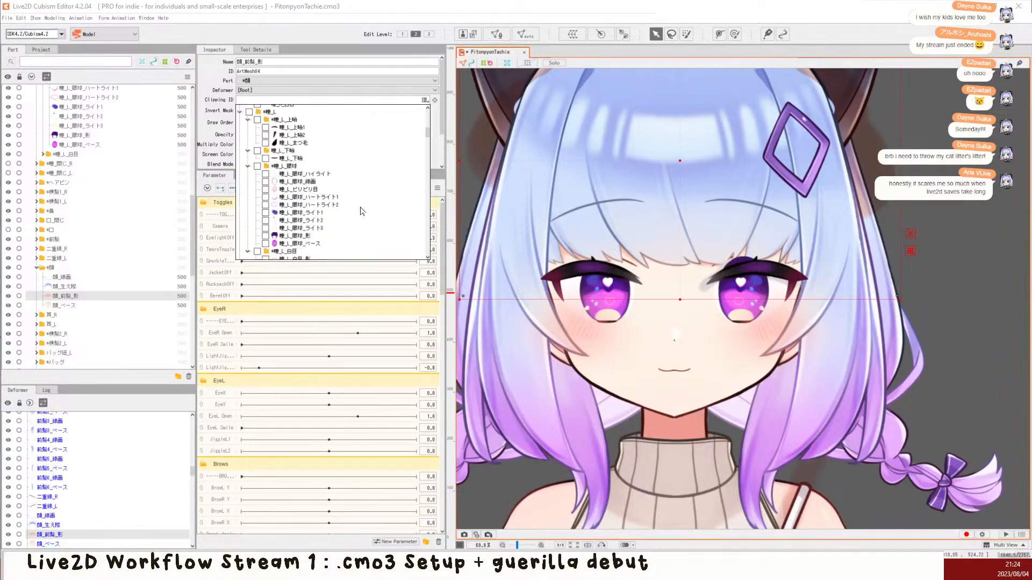
pyautogui.scroll(-4, 298, 200)
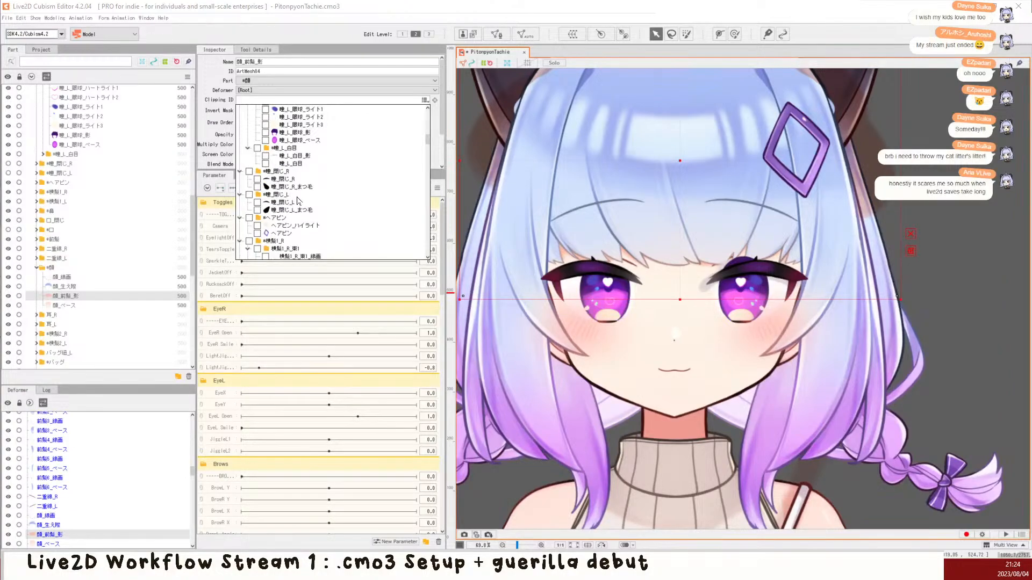
pyautogui.scroll(-3, 297, 201)
pyautogui.scroll(-3, 298, 194)
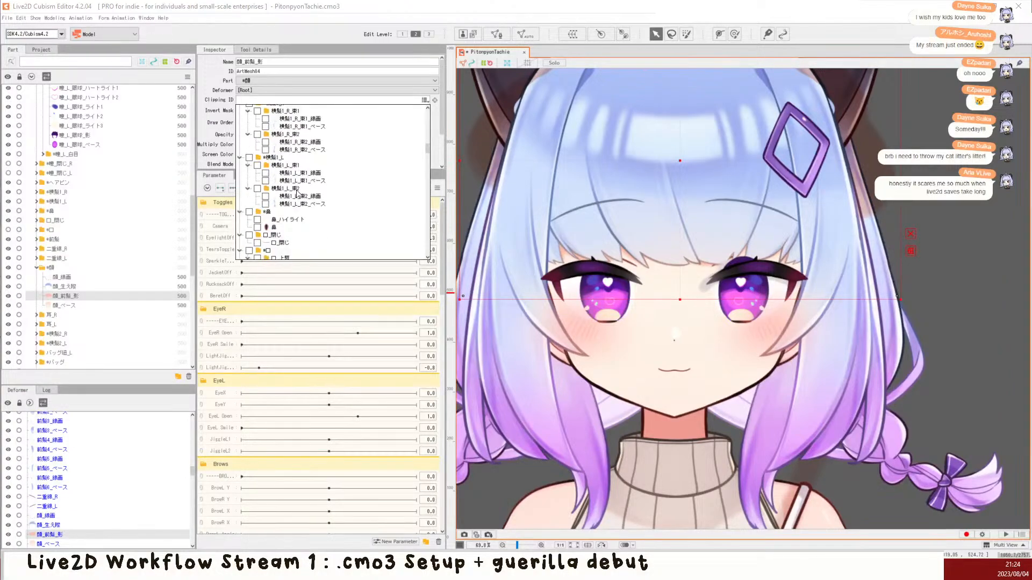
pyautogui.scroll(-4, 297, 194)
pyautogui.scroll(-3, 291, 192)
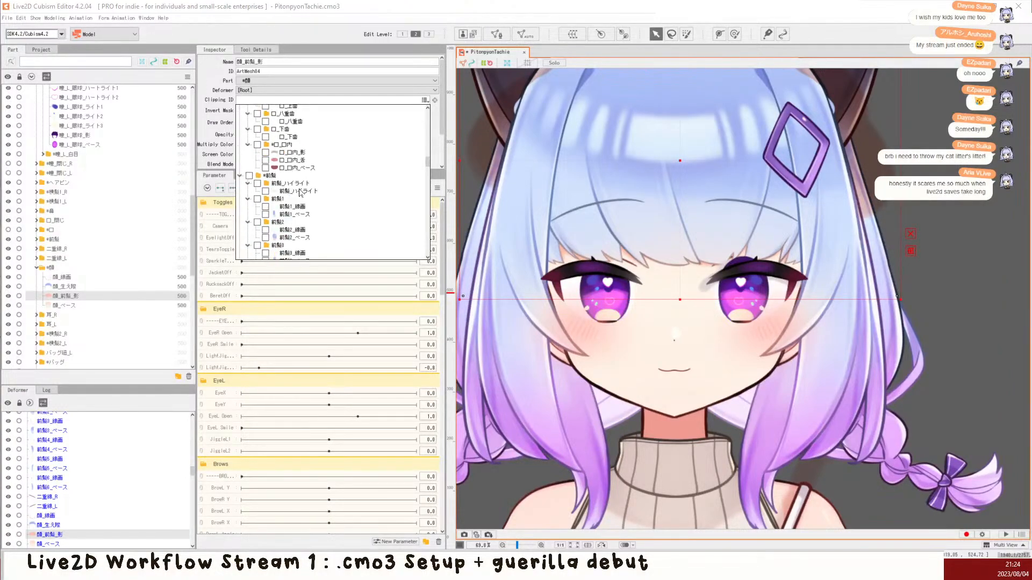
pyautogui.scroll(-5, 302, 192)
pyautogui.scroll(3, 266, 157)
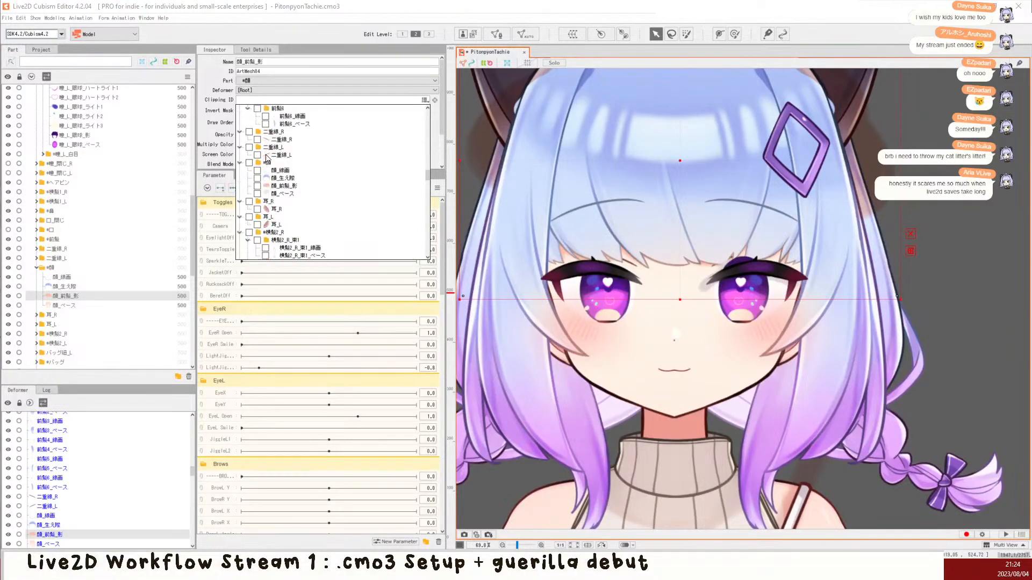
pyautogui.click(257, 194)
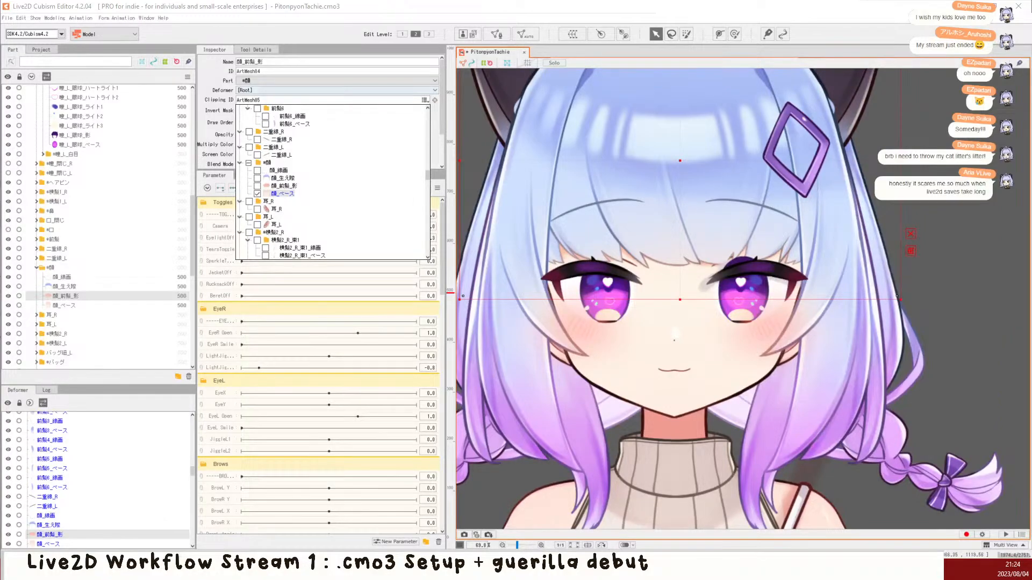
pyautogui.click(394, 100)
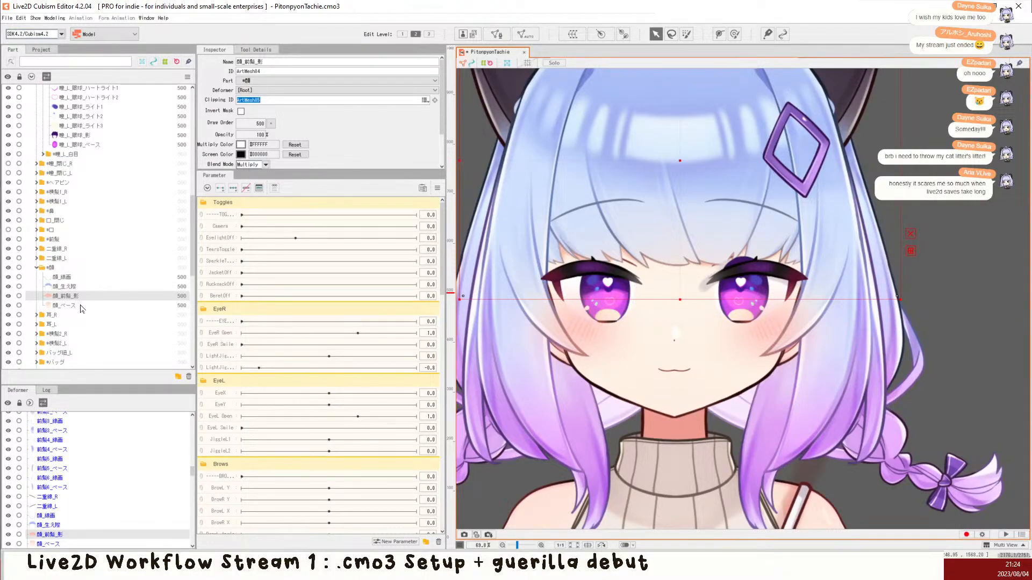
# Step: Inspect the face base mesh 顔_ベース and the contents of the 二重線 eyelid-line folders
pyautogui.click(80, 306)
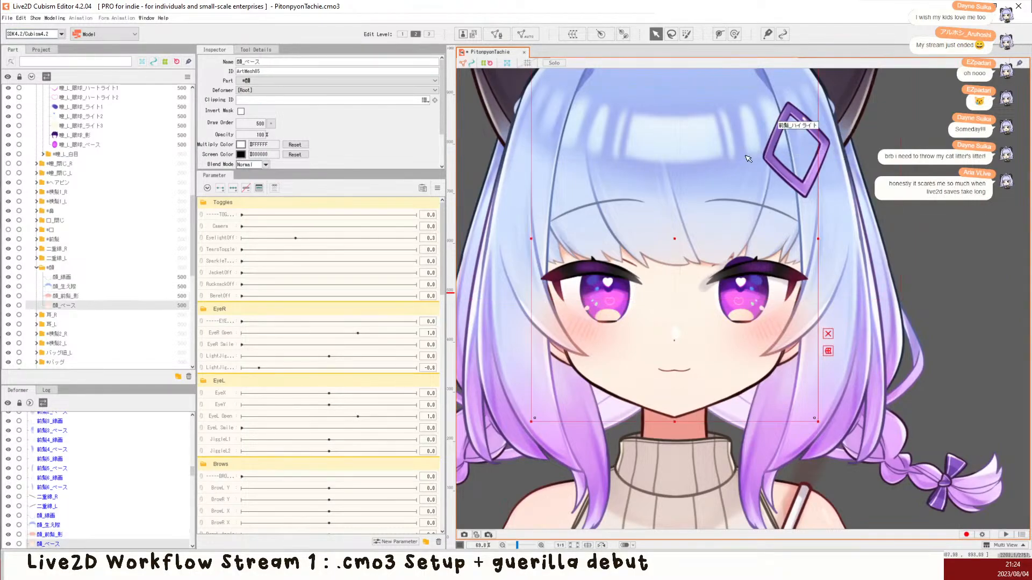
pyautogui.scroll(-2, 745, 157)
pyautogui.scroll(1, 743, 165)
pyautogui.scroll(1, 653, 232)
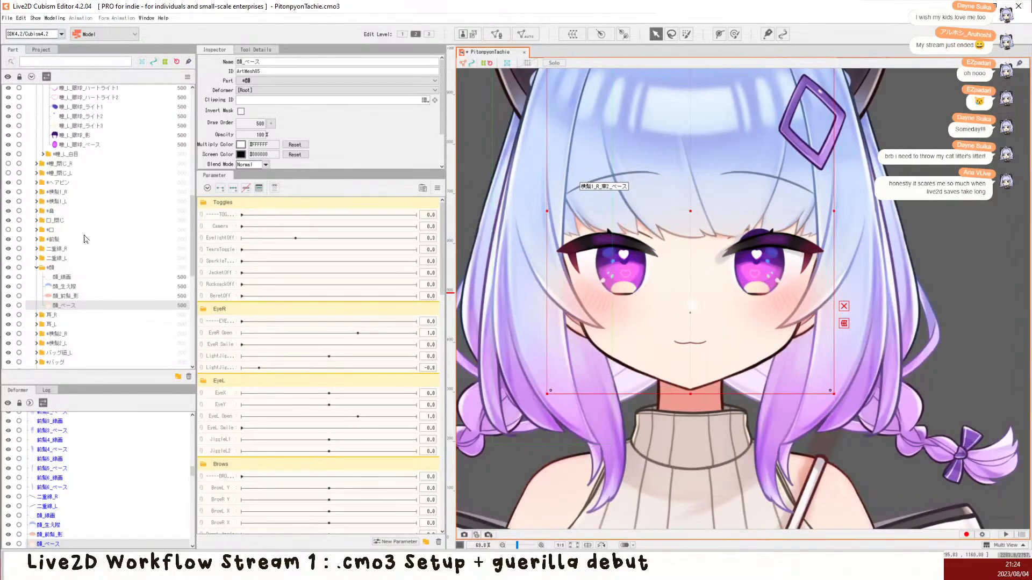
pyautogui.click(59, 258)
pyautogui.click(66, 249)
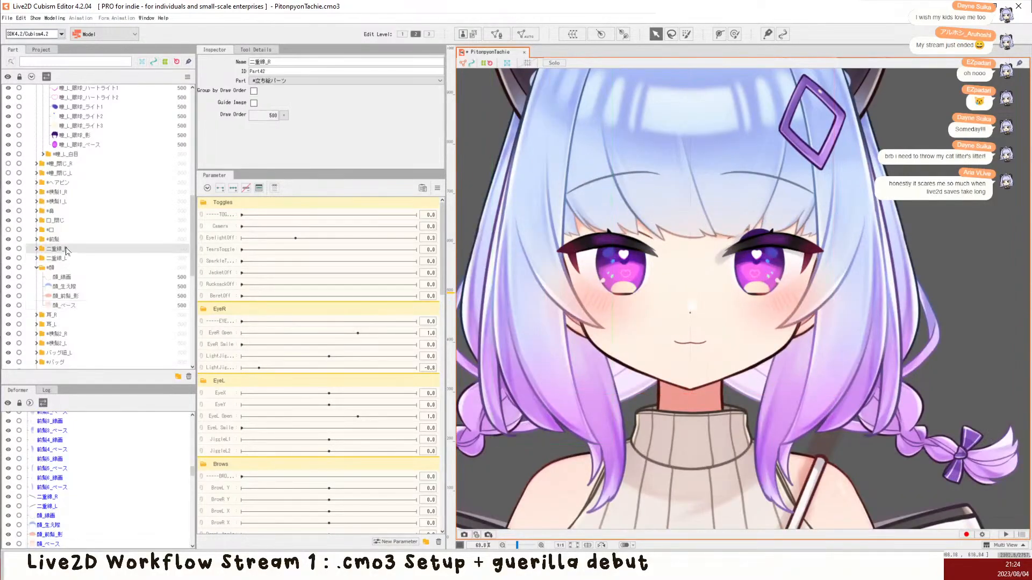
pyautogui.click(36, 259)
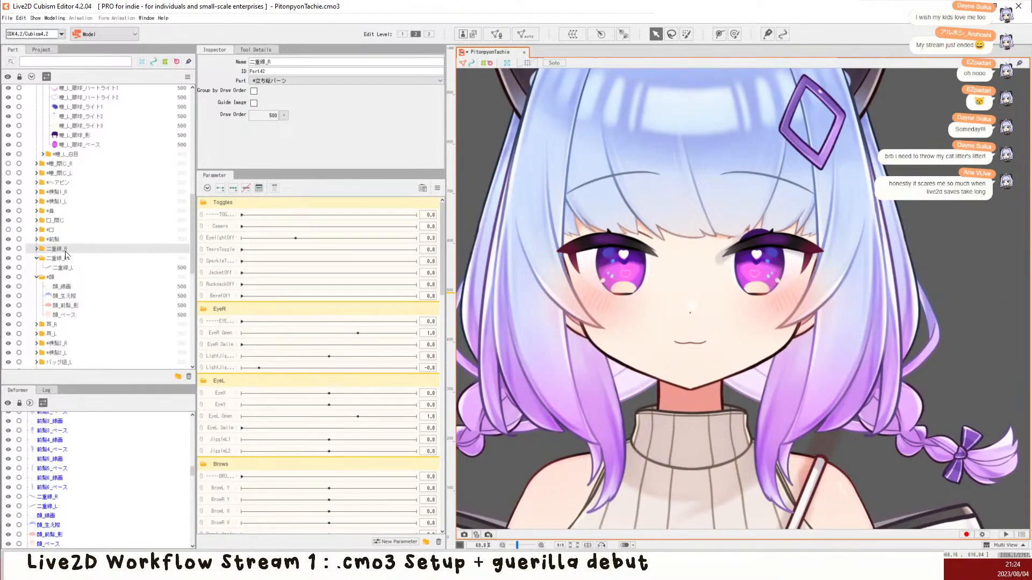
pyautogui.scroll(1, 743, 311)
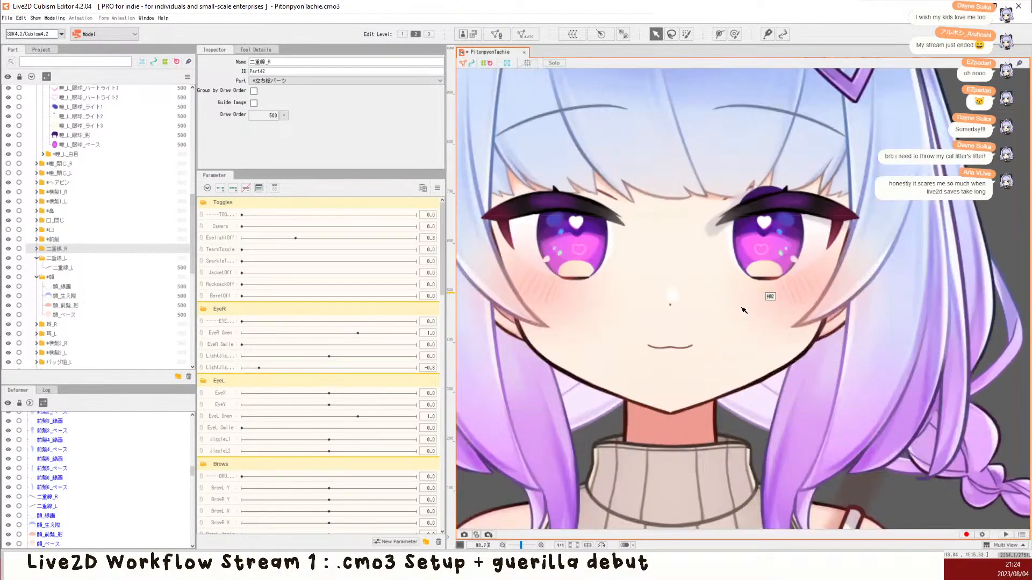
# Step: Select both cheek meshes, 頬1 and 頬2, and clip them to 顔_ベース, 耳_R and 耳_L
pyautogui.click(743, 310)
pyautogui.scroll(-2, 83, 209)
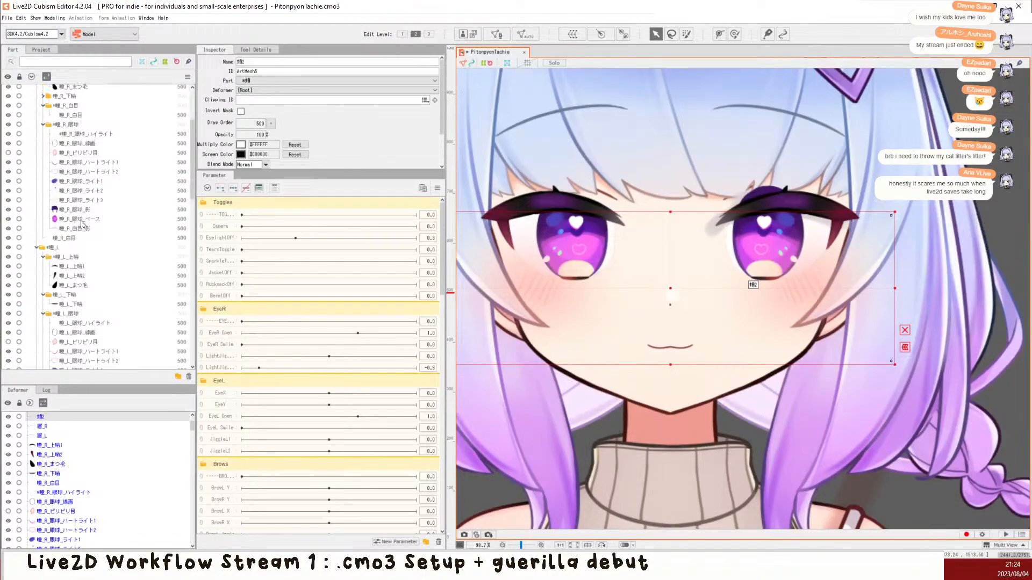
pyautogui.scroll(-8, 81, 223)
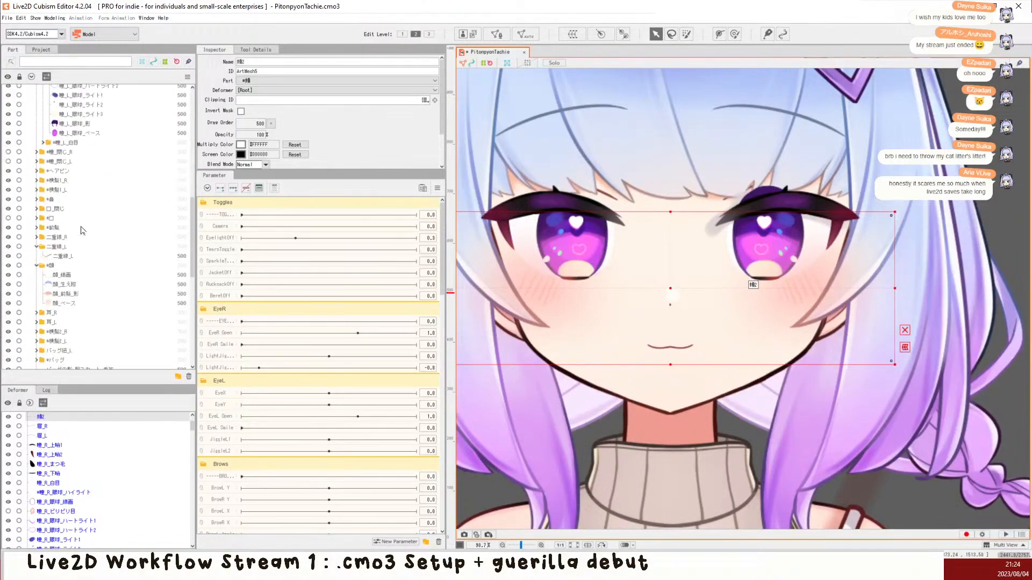
pyautogui.scroll(3, 63, 438)
pyautogui.click(55, 475)
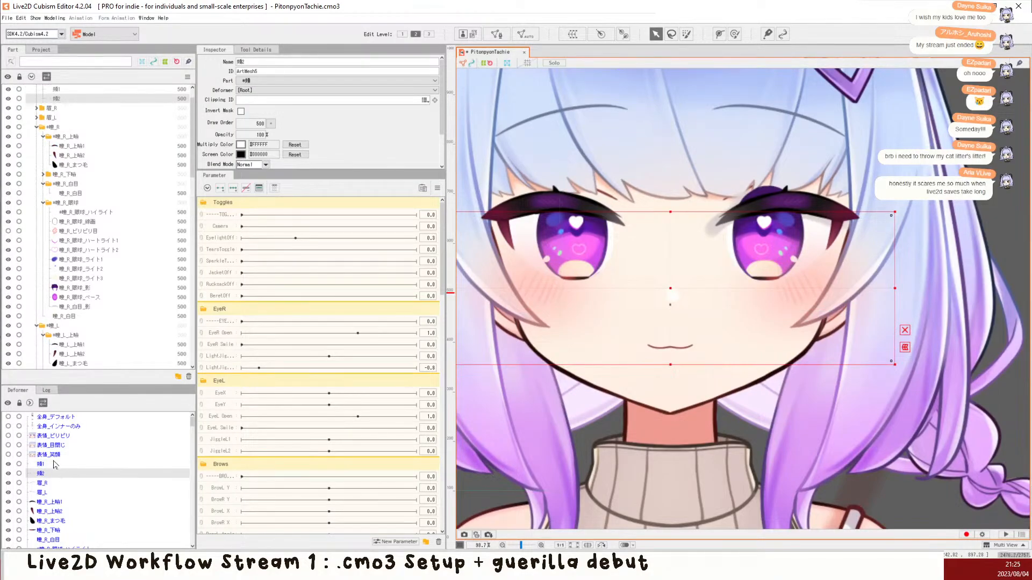
pyautogui.keyDown('ctrl'); pyautogui.click(41, 464); pyautogui.keyUp('ctrl')
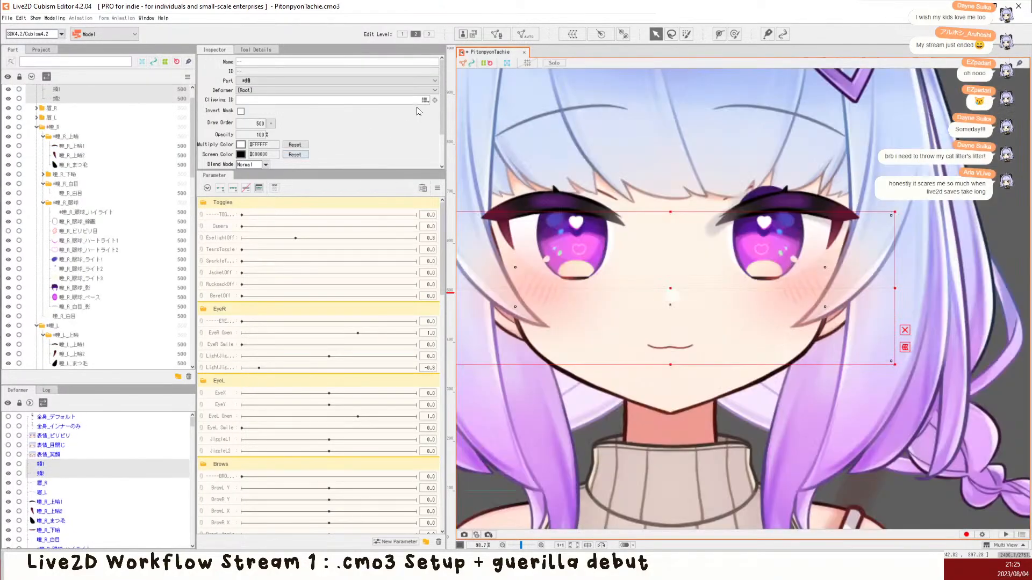
pyautogui.click(424, 99)
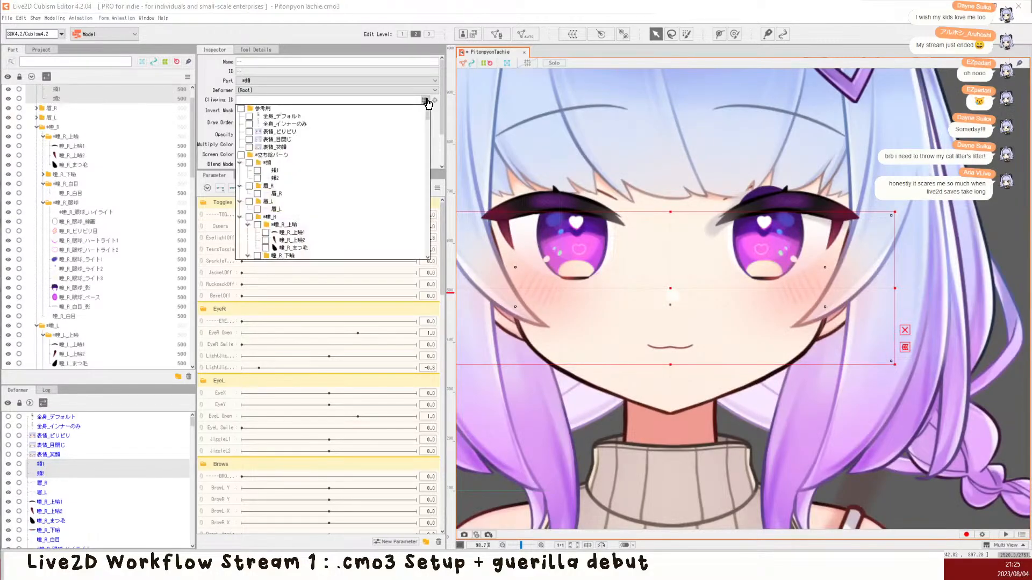
pyautogui.scroll(-1, 307, 150)
pyautogui.scroll(-5, 305, 161)
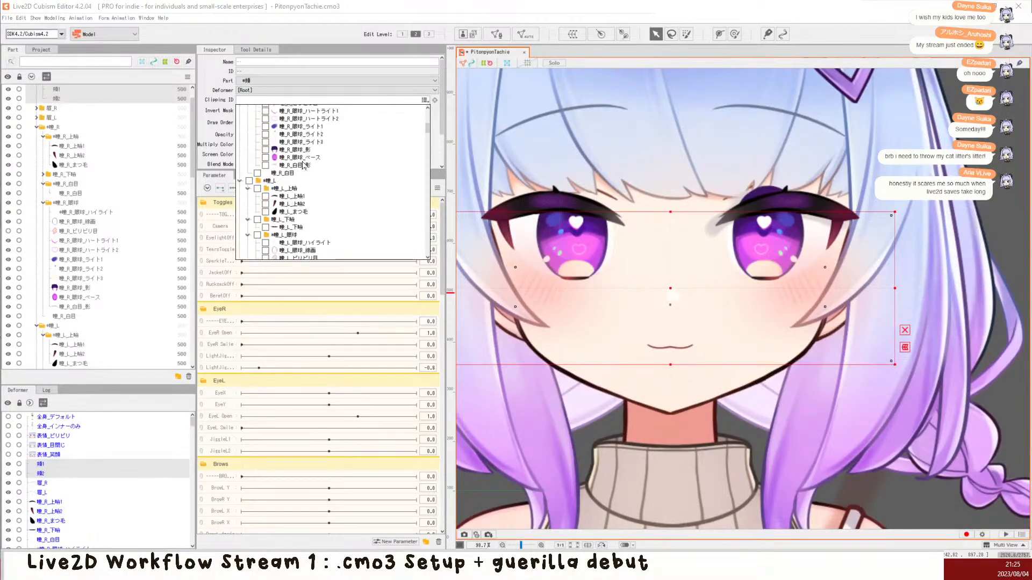
pyautogui.scroll(-6, 302, 171)
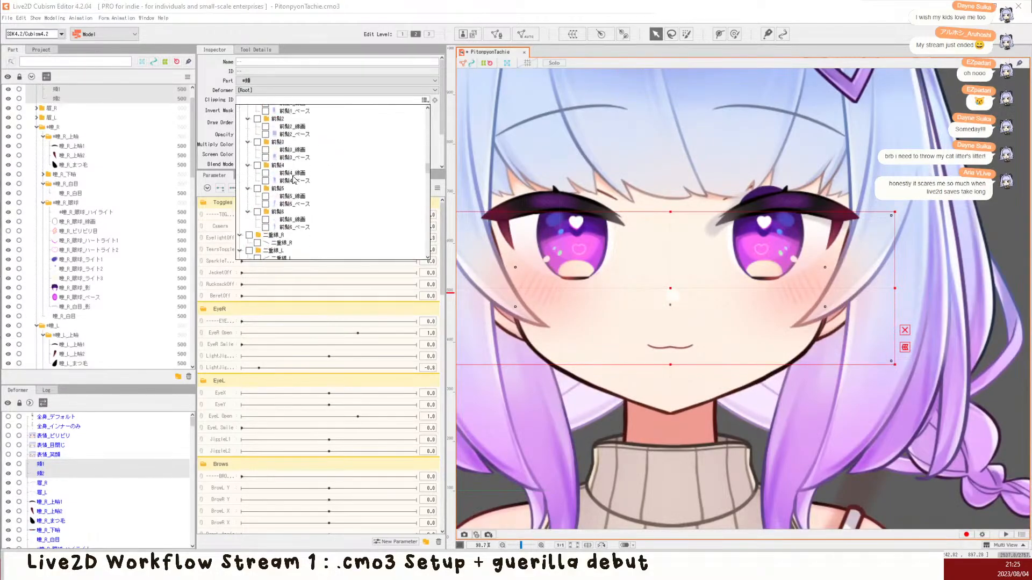
pyautogui.scroll(-2, 294, 178)
pyautogui.click(258, 194)
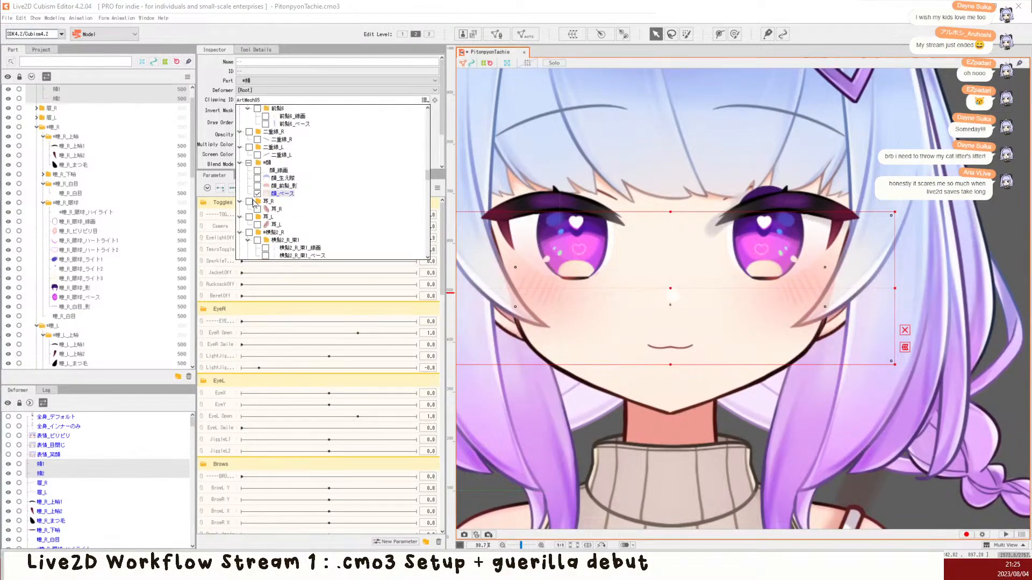
pyautogui.click(258, 209)
pyautogui.click(258, 225)
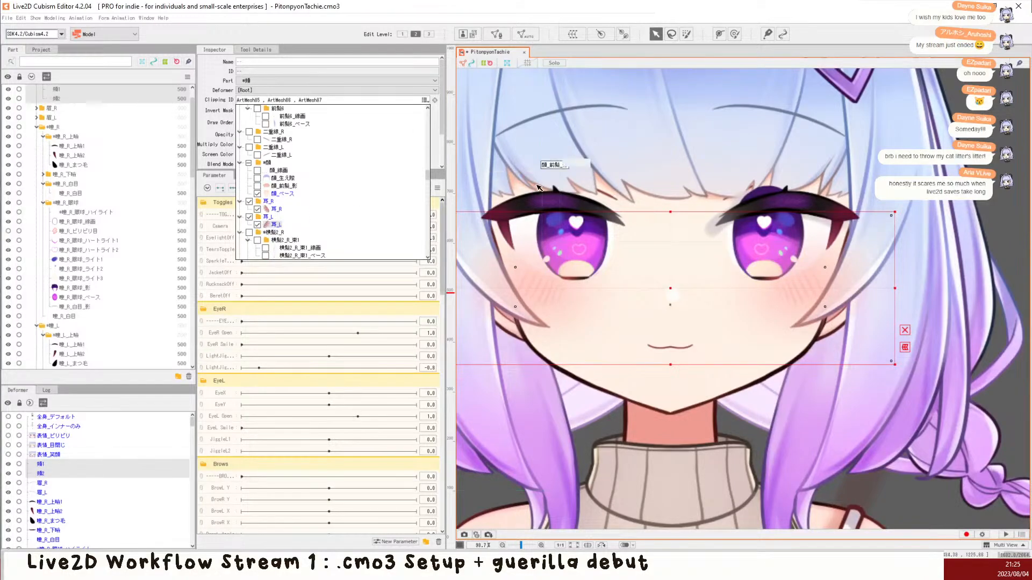
pyautogui.click(565, 162)
# Step: Deselect everything and examine the clipped cheek blush and bangs shadow at full-figure scale and up close
pyautogui.scroll(-5, 537, 187)
pyautogui.click(884, 214)
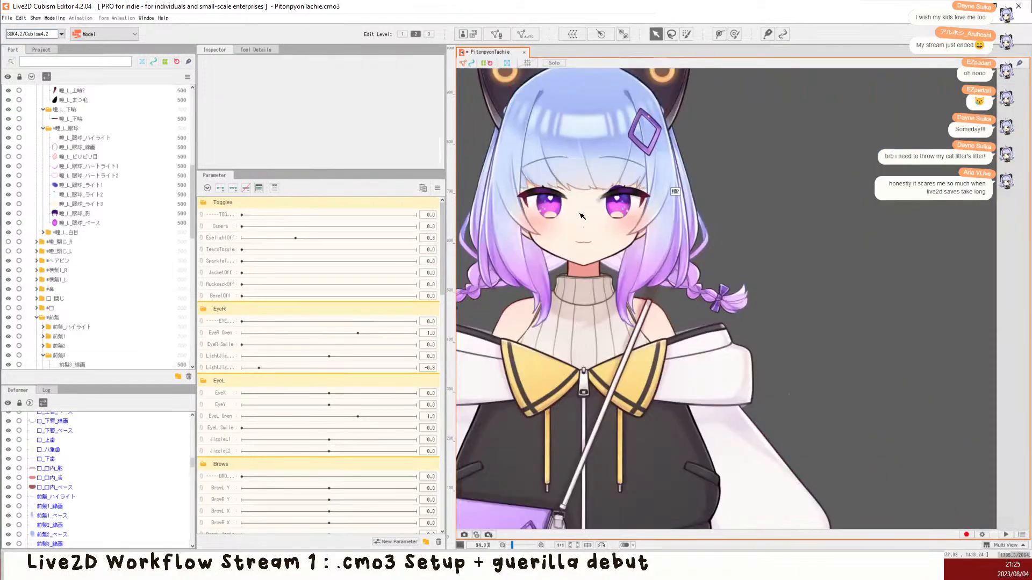
pyautogui.scroll(3, 535, 215)
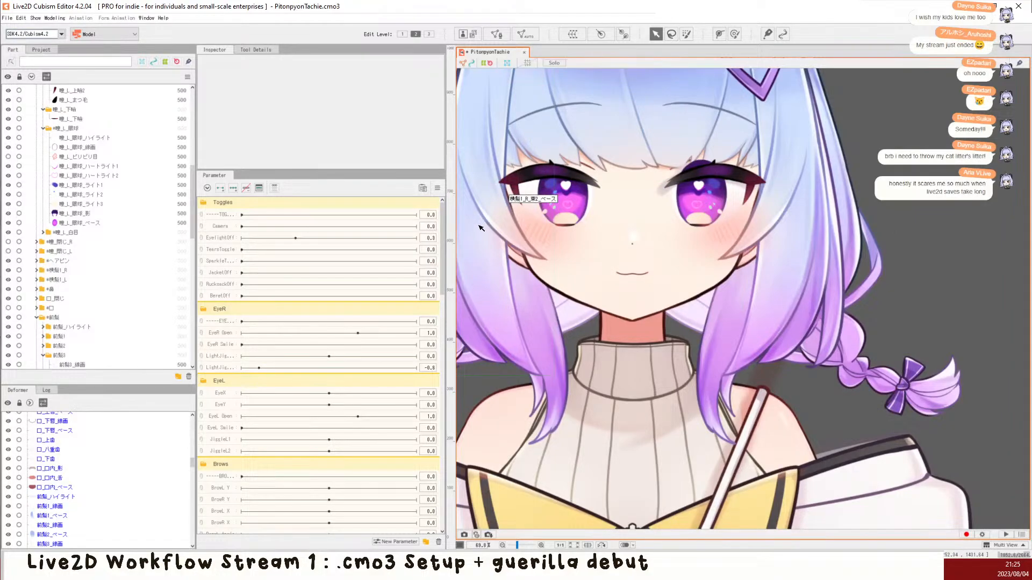
pyautogui.scroll(1, 479, 243)
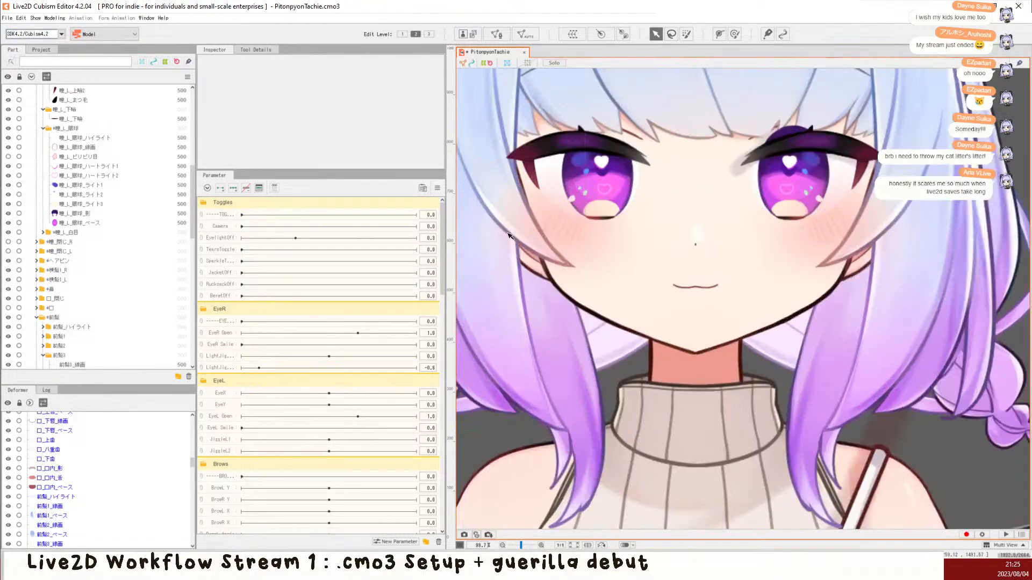
pyautogui.scroll(2, 513, 236)
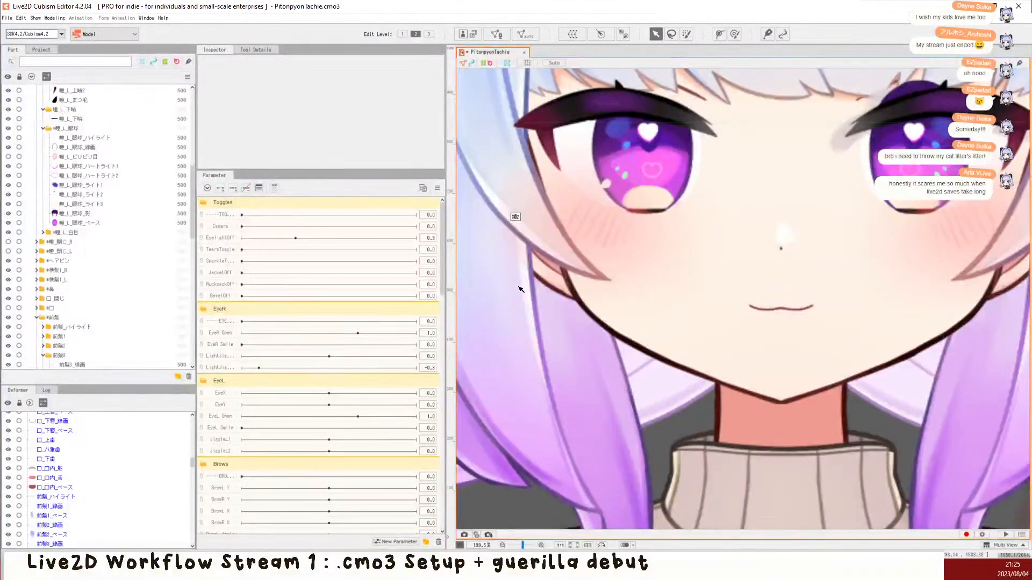
pyautogui.scroll(-3, 470, 212)
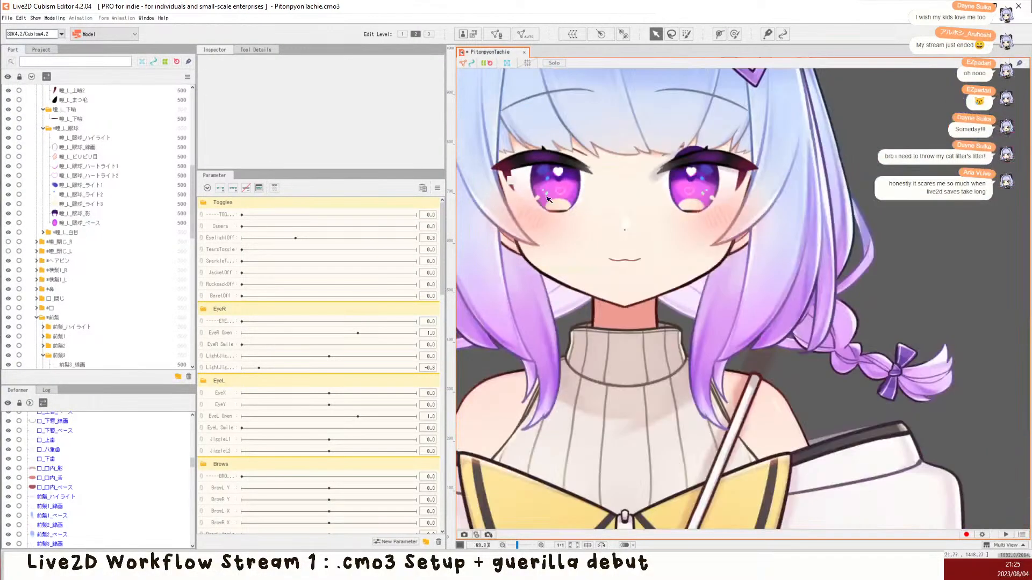
# Step: Undo the clipping assigned to the cheek meshes 頬1 and 頬2, and clear the selection
pyautogui.click(569, 204)
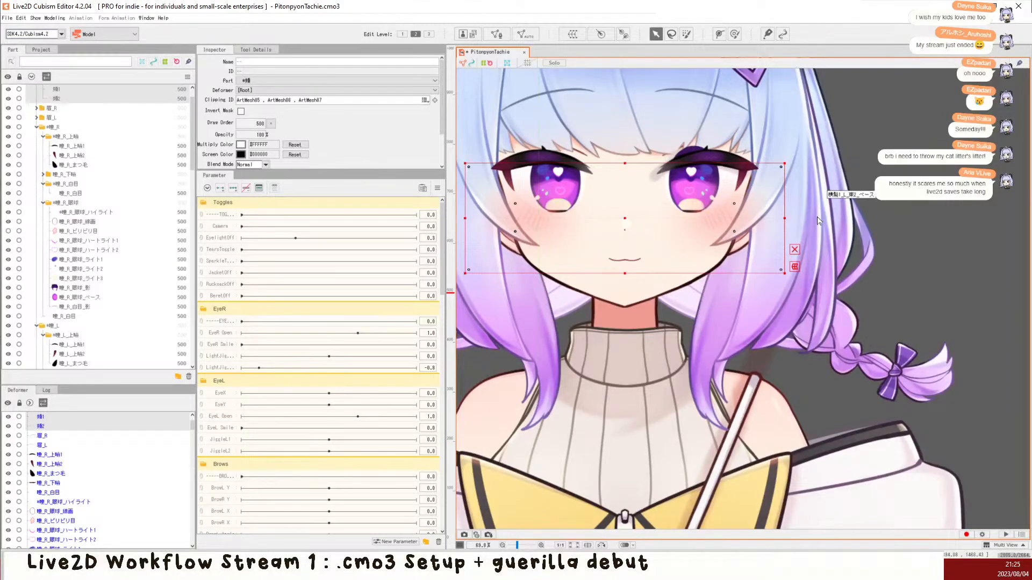
pyautogui.hotkey('ctrl', 'z')
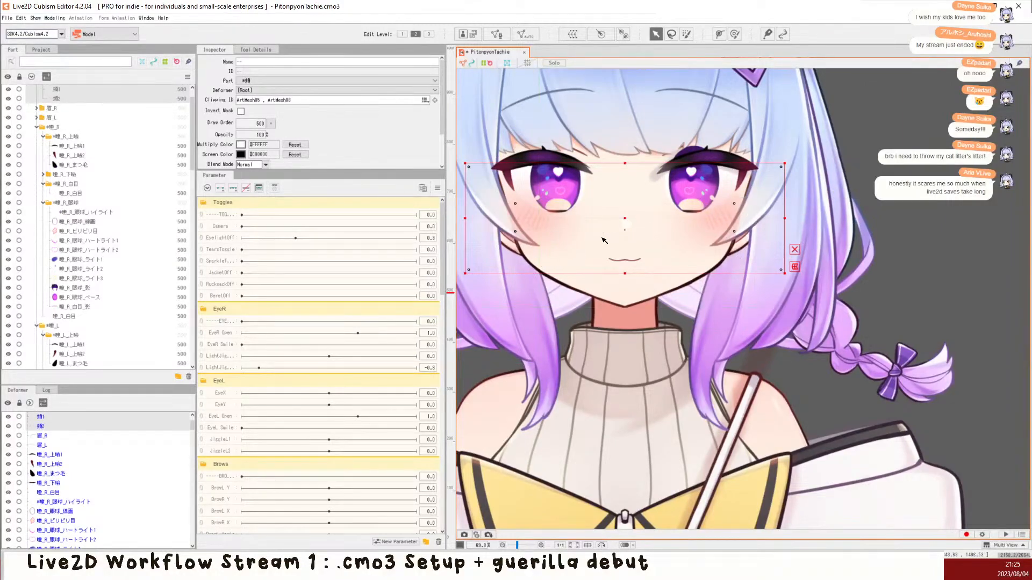
pyautogui.hotkey('ctrl', 'z')
pyautogui.hotkey('ctrl', 'z')
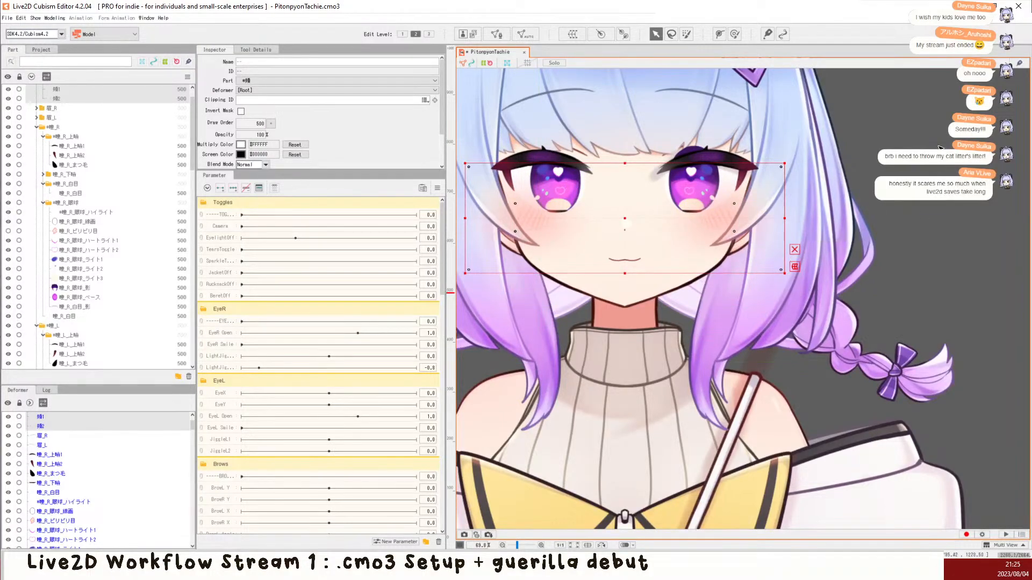
pyautogui.click(939, 148)
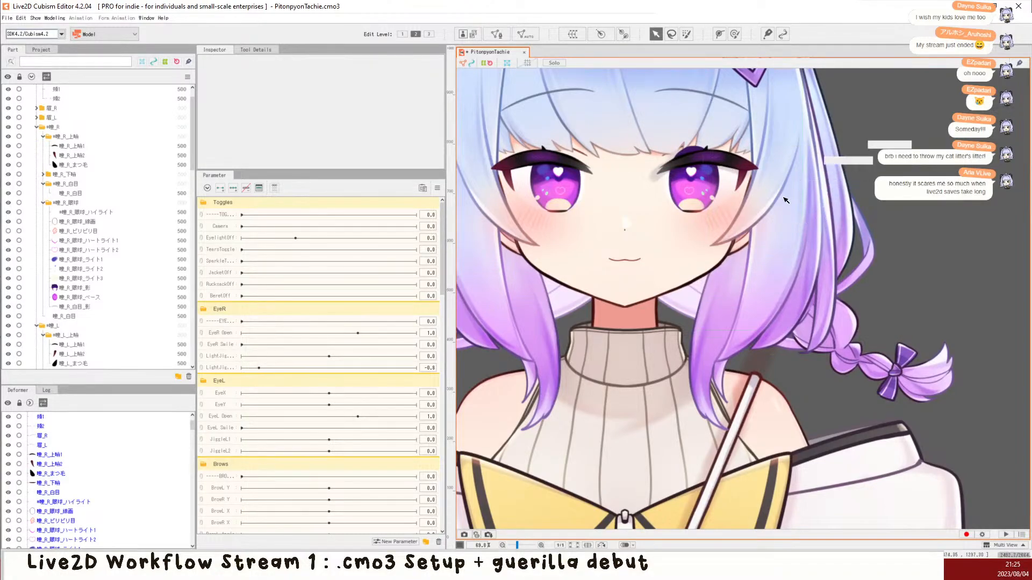
# Step: Select the bag strap shadow mesh バッグ紐の影_腕_乗算 and examine its full extent in Solo view, returning to the normal view
pyautogui.scroll(-3, 871, 182)
pyautogui.scroll(4, 804, 273)
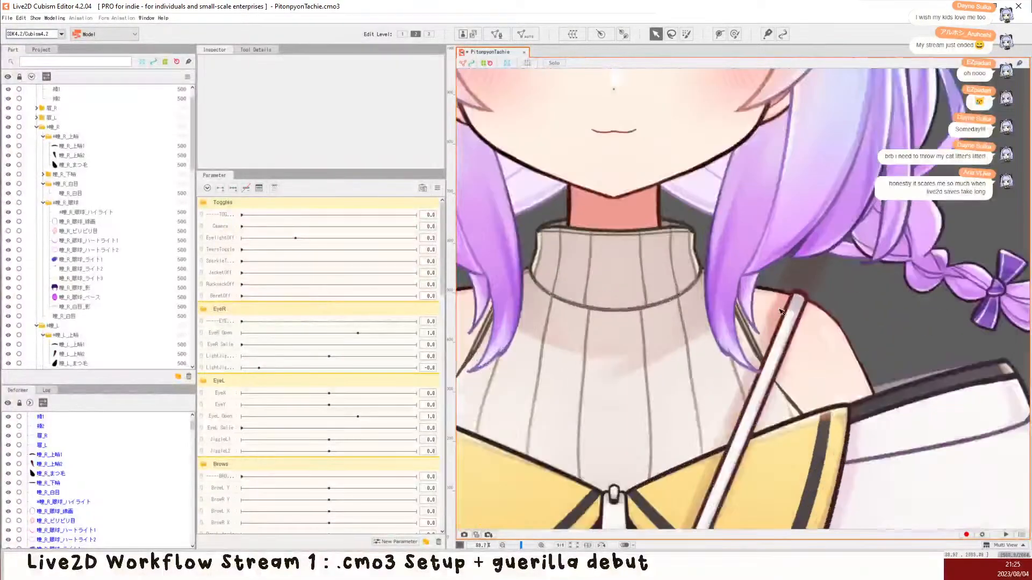
pyautogui.click(800, 270)
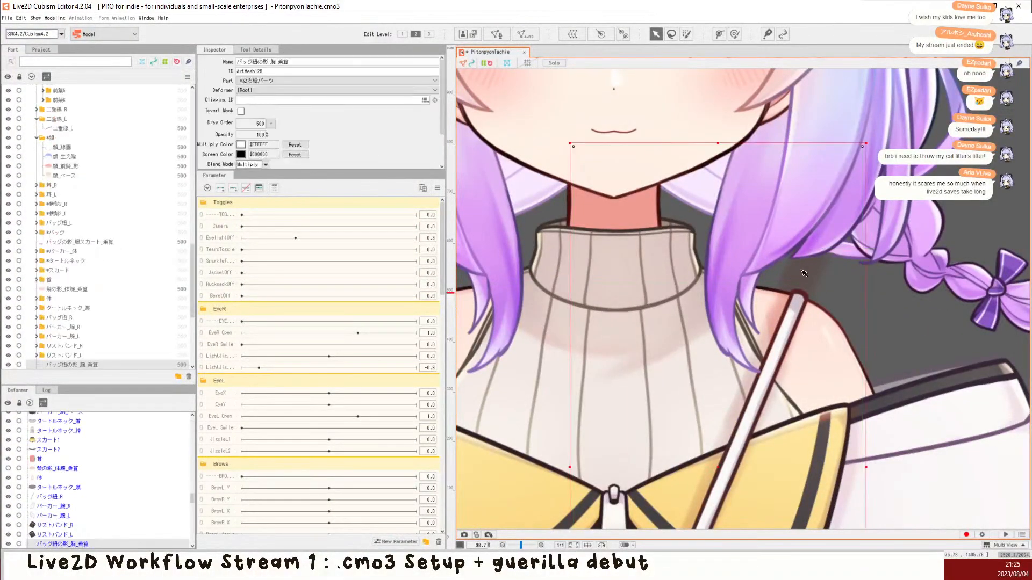
pyautogui.scroll(-5, 113, 266)
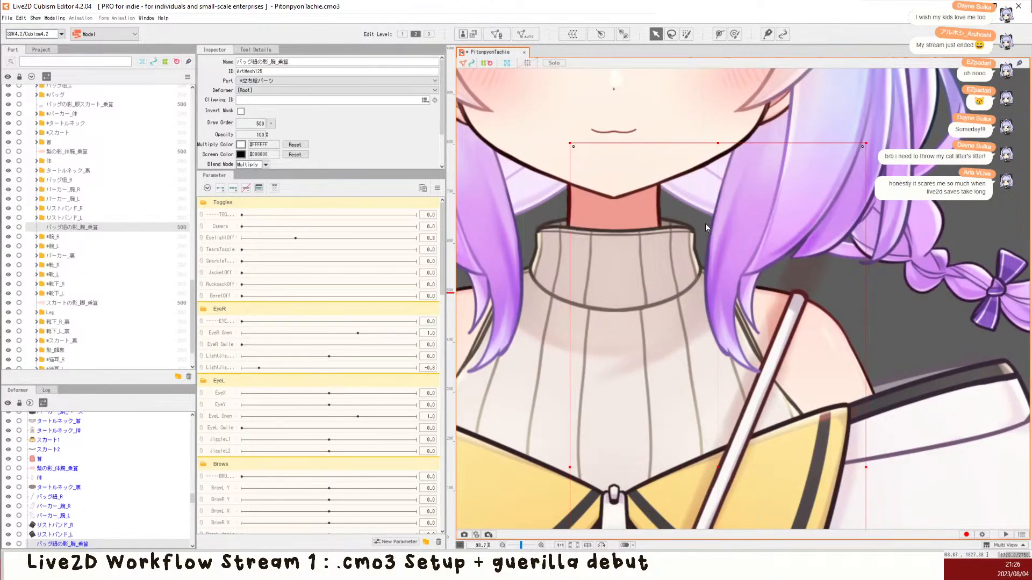
pyautogui.hotkey('shift', 's')
pyautogui.scroll(-2, 718, 184)
pyautogui.scroll(-3, 720, 186)
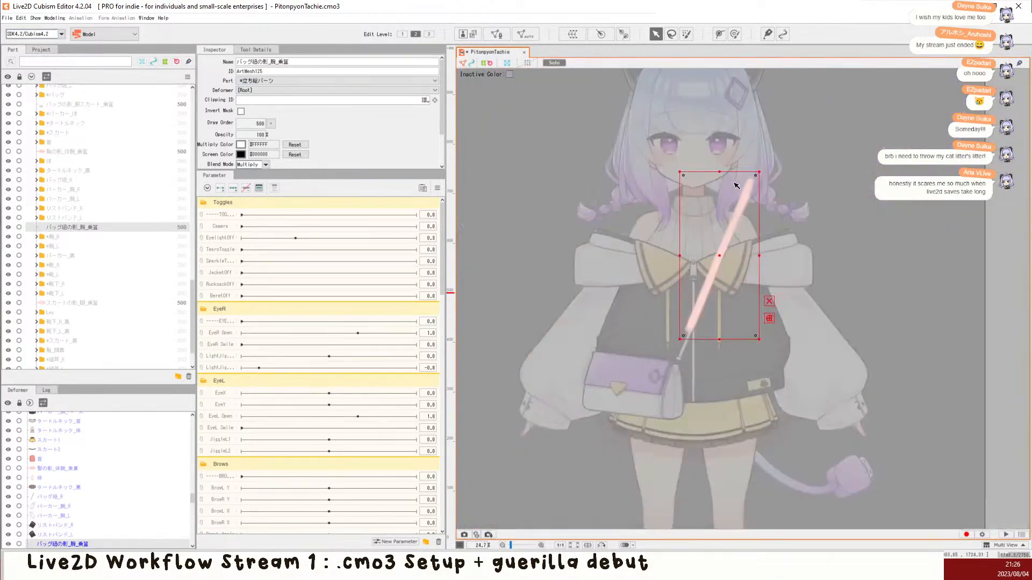
pyautogui.hotkey('shift', 's')
pyautogui.hotkey('shift', 's')
pyautogui.hotkey('shift', 's')
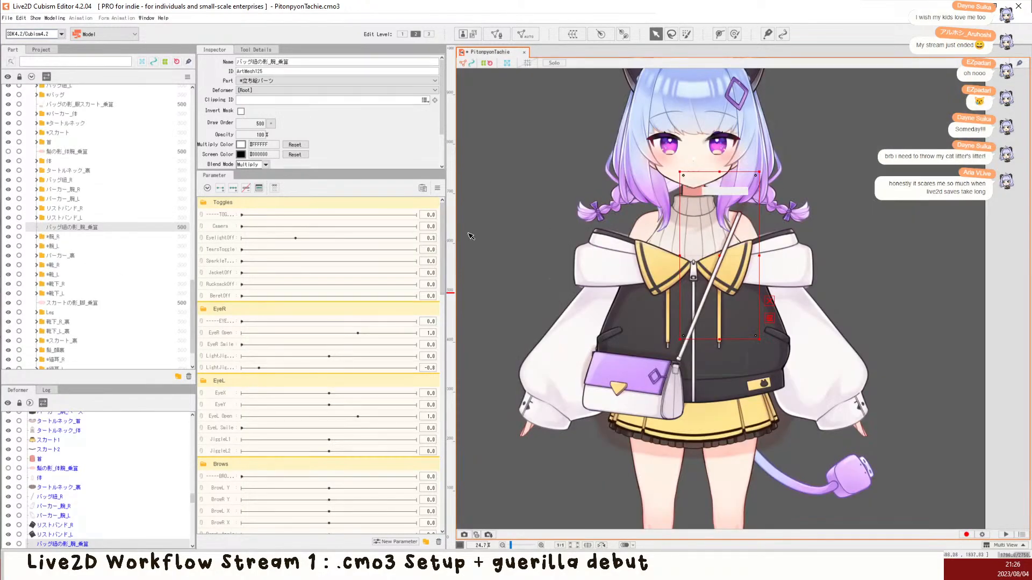
pyautogui.scroll(5, 749, 222)
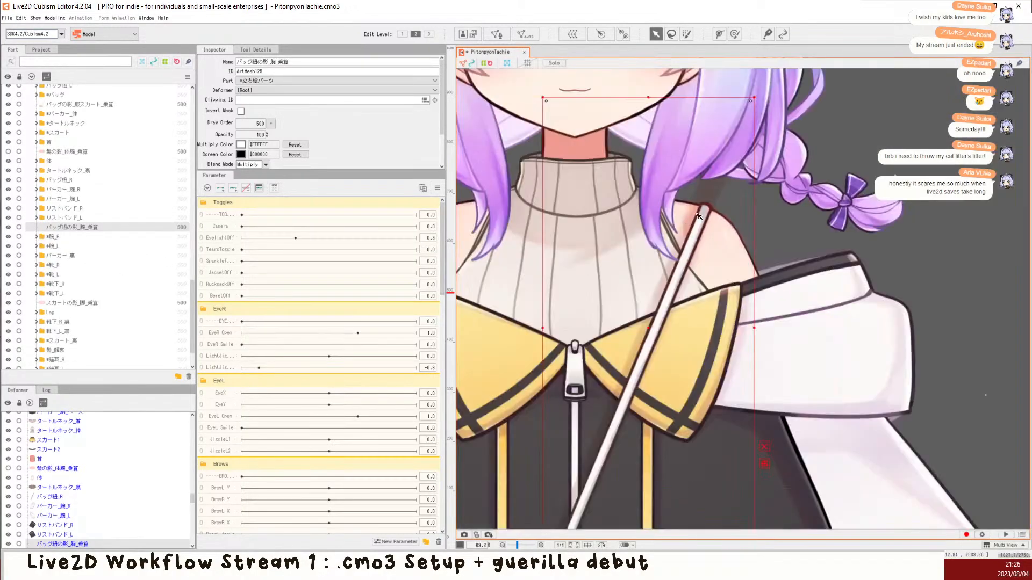
# Step: Clip the strap shadow mesh バッグ紐の影_腕_乗算 to all meshes in the *腕_R folder: 上腕_R, 手先_R and 前腕_R
pyautogui.click(425, 102)
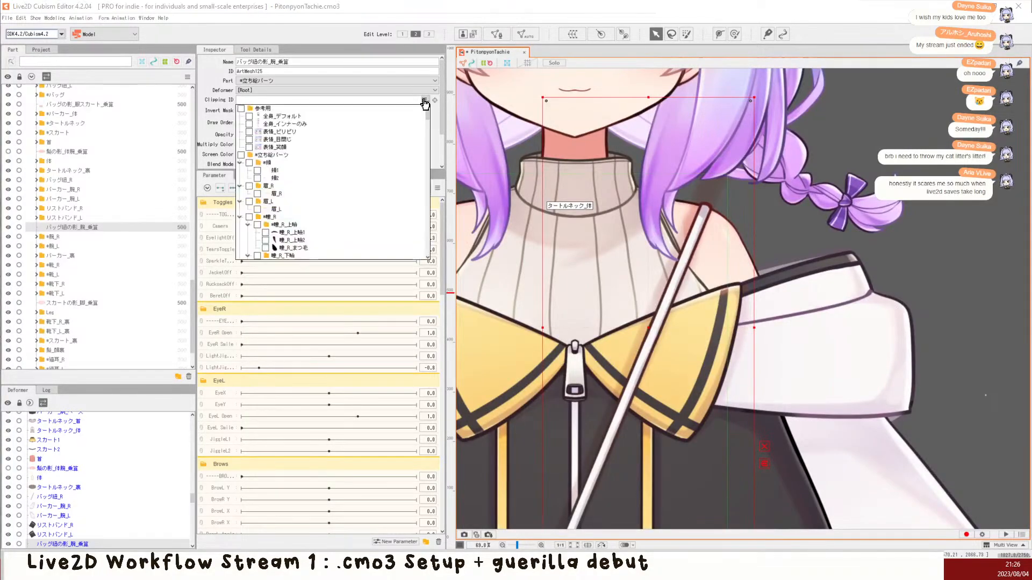
pyautogui.scroll(-10, 319, 176)
pyautogui.scroll(-10, 320, 176)
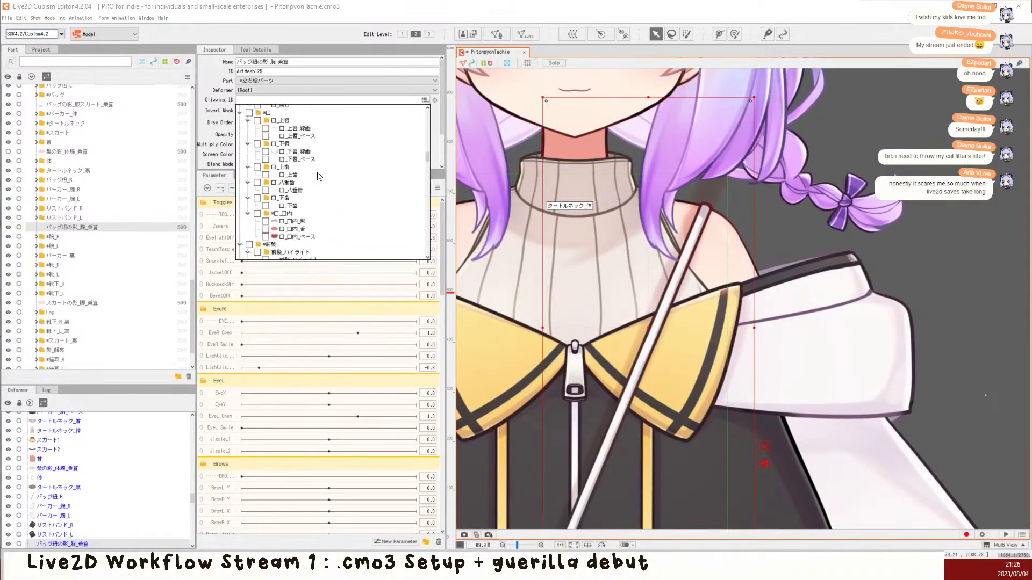
pyautogui.scroll(-10, 250, 209)
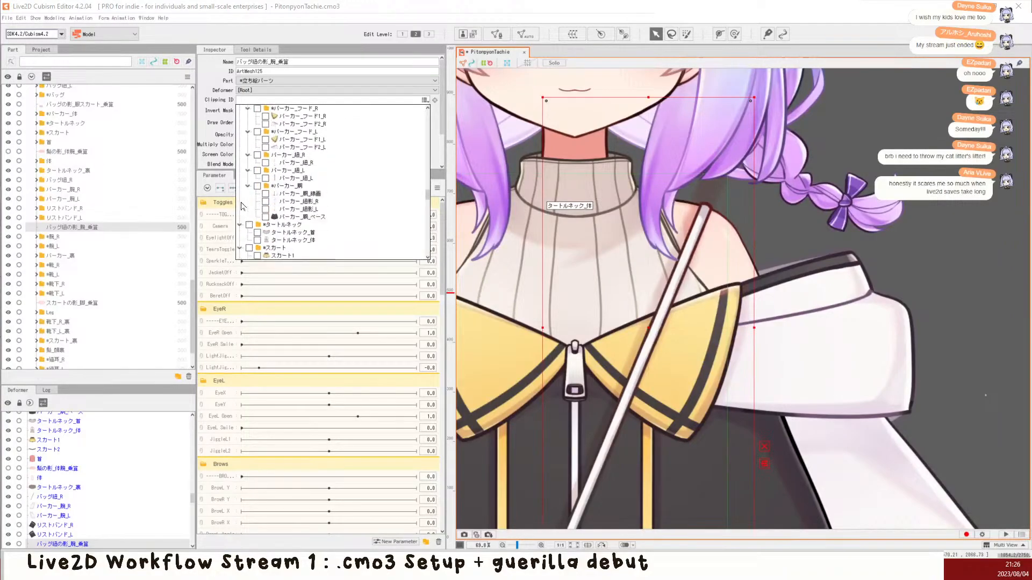
pyautogui.scroll(-5, 250, 209)
pyautogui.scroll(-10, 274, 211)
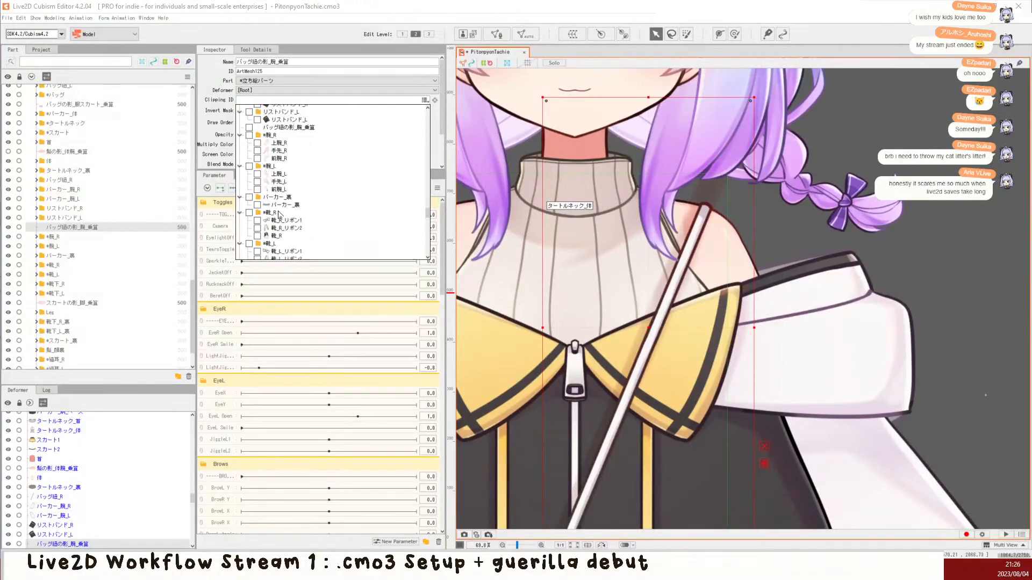
pyautogui.scroll(-3, 287, 245)
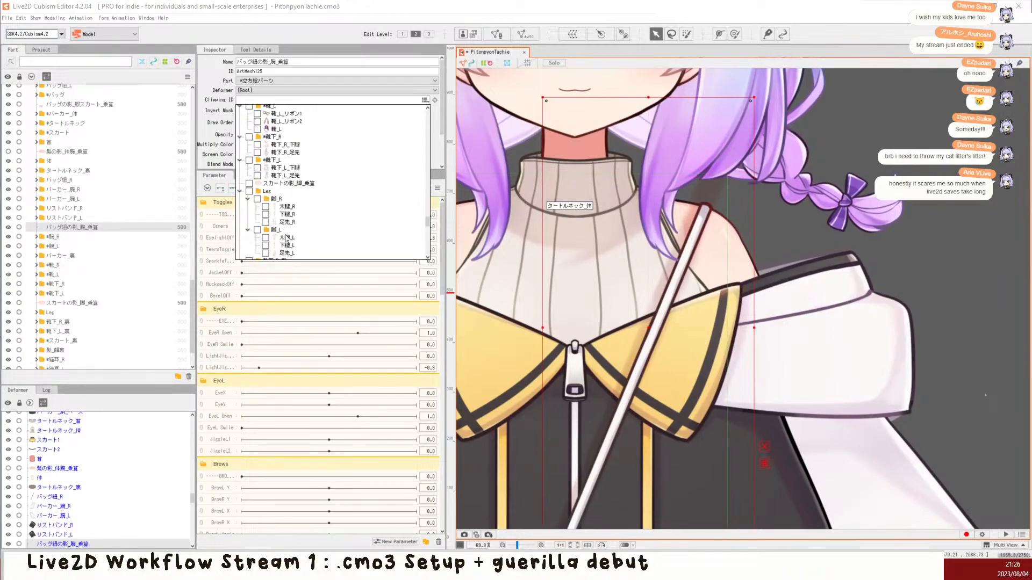
pyautogui.scroll(-6, 287, 239)
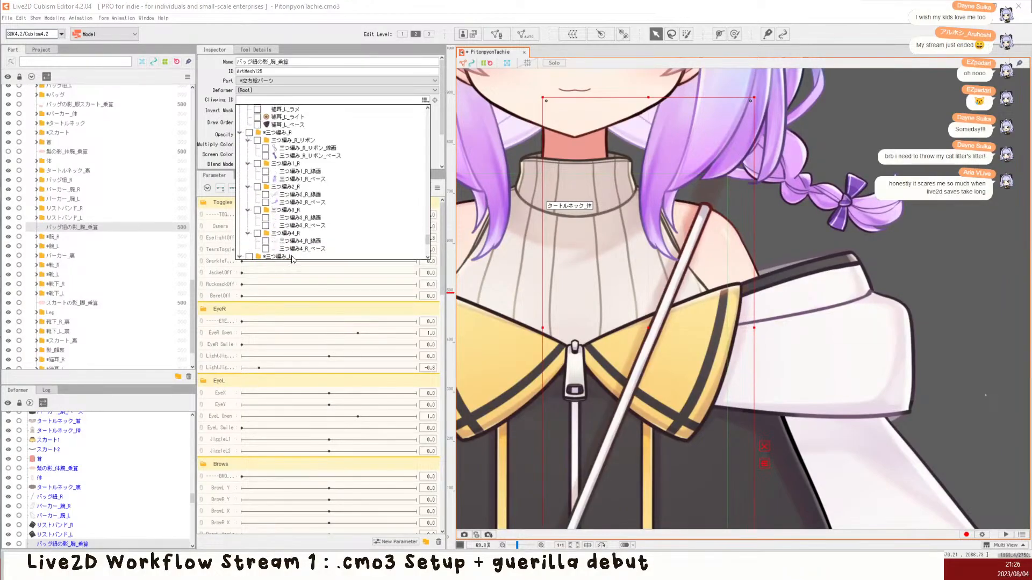
pyautogui.scroll(6, 344, 242)
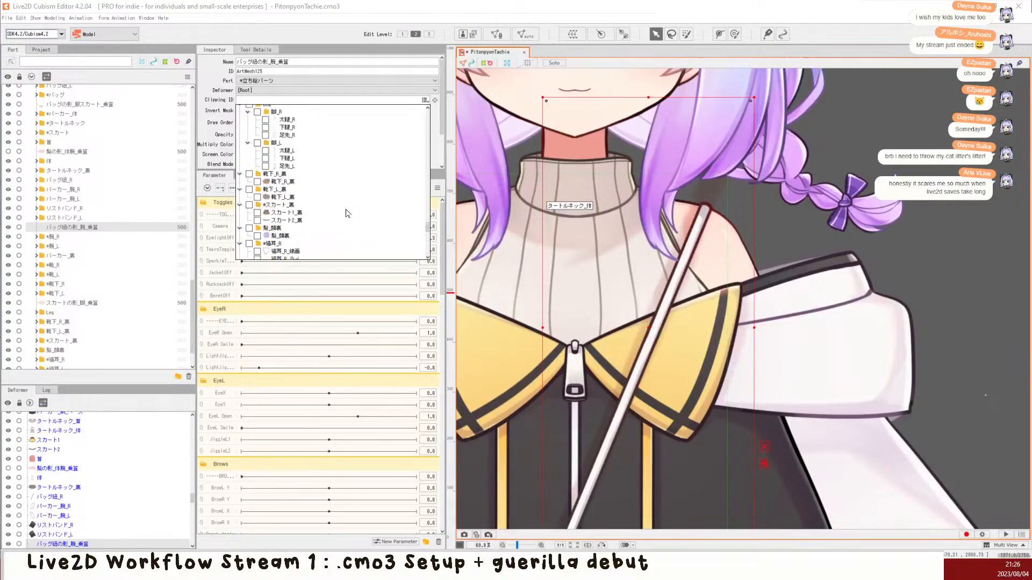
pyautogui.scroll(3, 347, 214)
pyautogui.scroll(3, 342, 215)
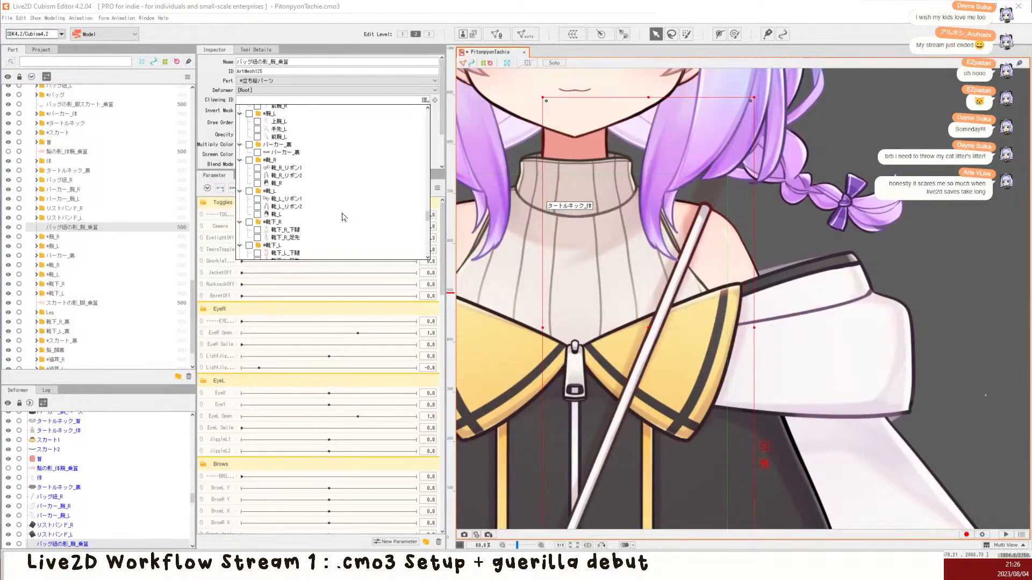
pyautogui.scroll(-3, 344, 216)
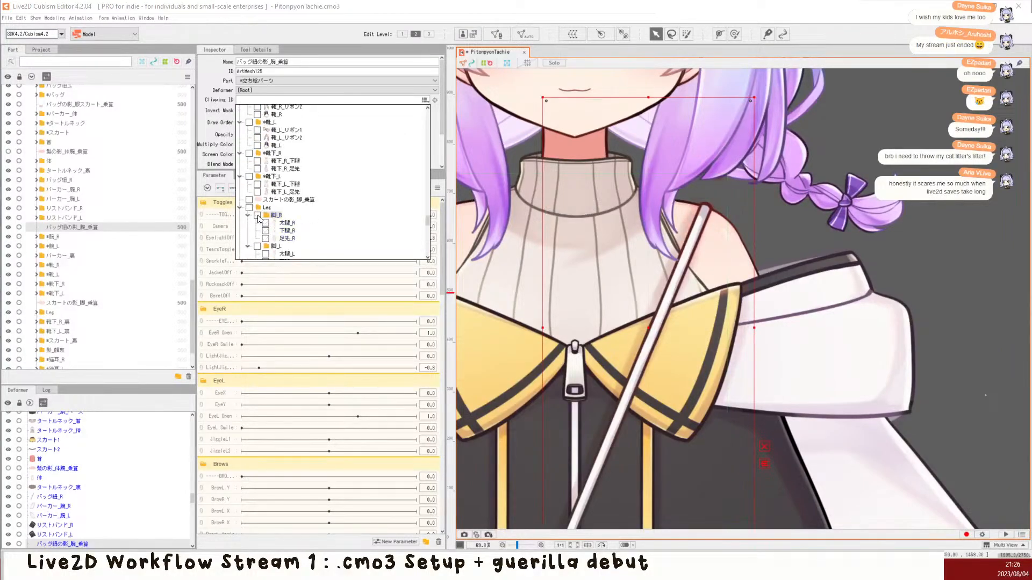
pyautogui.scroll(2, 277, 189)
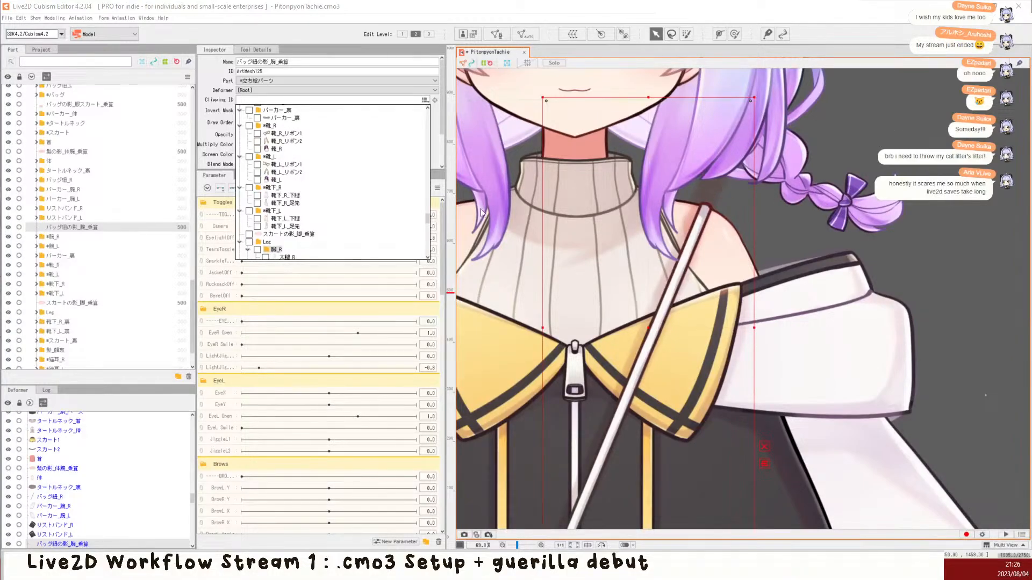
pyautogui.scroll(10, 330, 155)
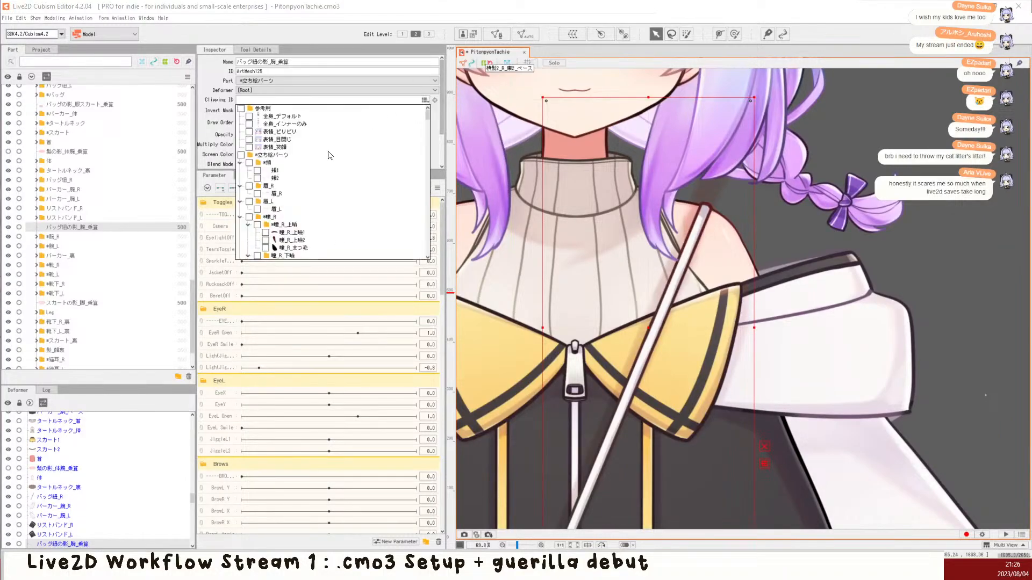
pyautogui.scroll(-8, 330, 155)
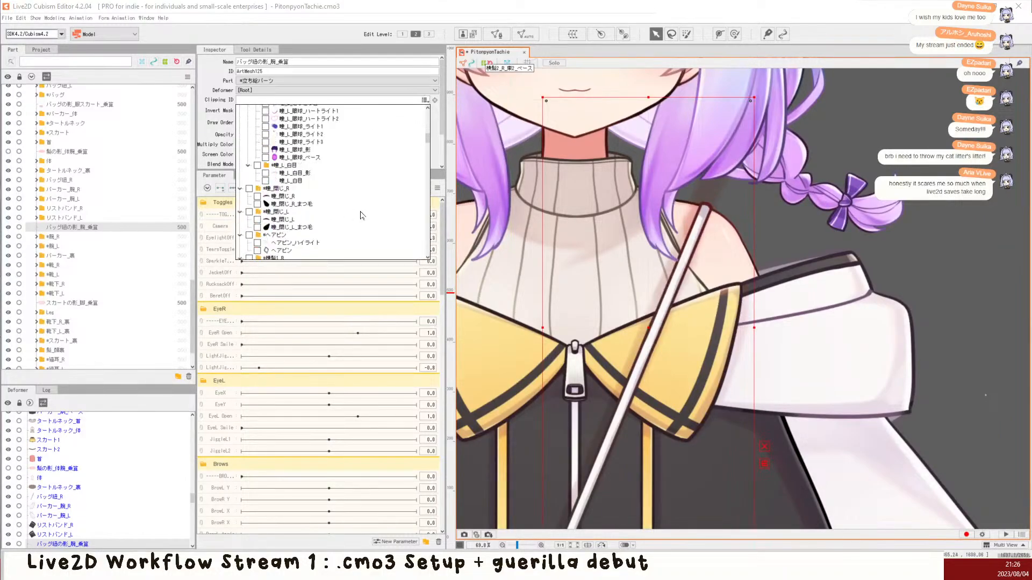
pyautogui.scroll(-7, 355, 211)
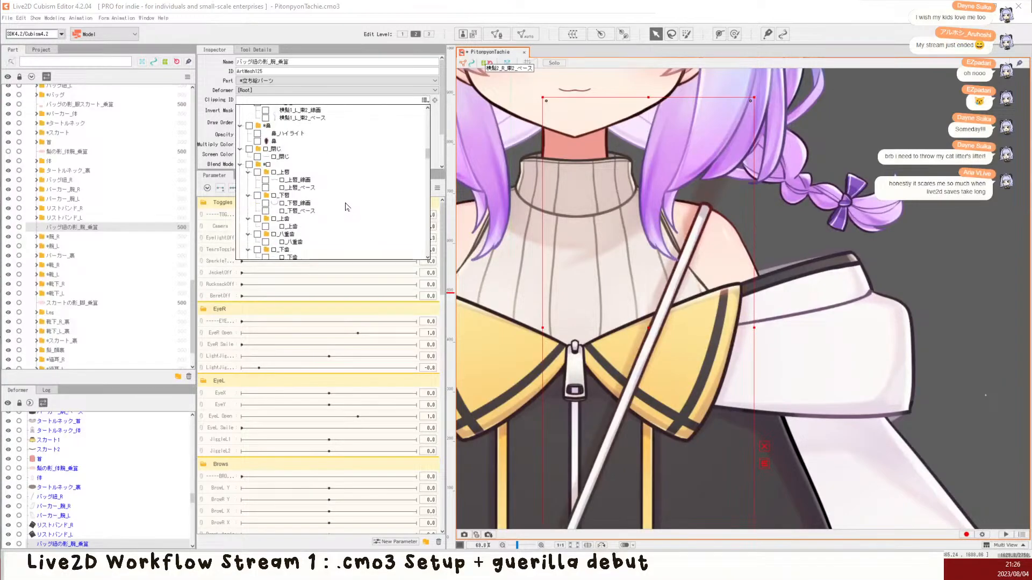
pyautogui.scroll(-8, 347, 205)
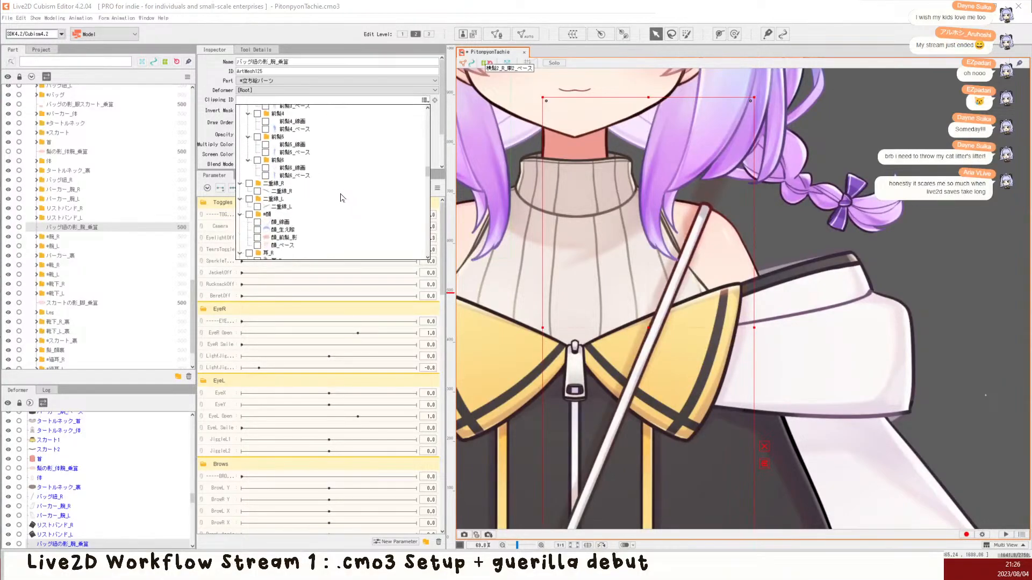
pyautogui.scroll(-6, 332, 197)
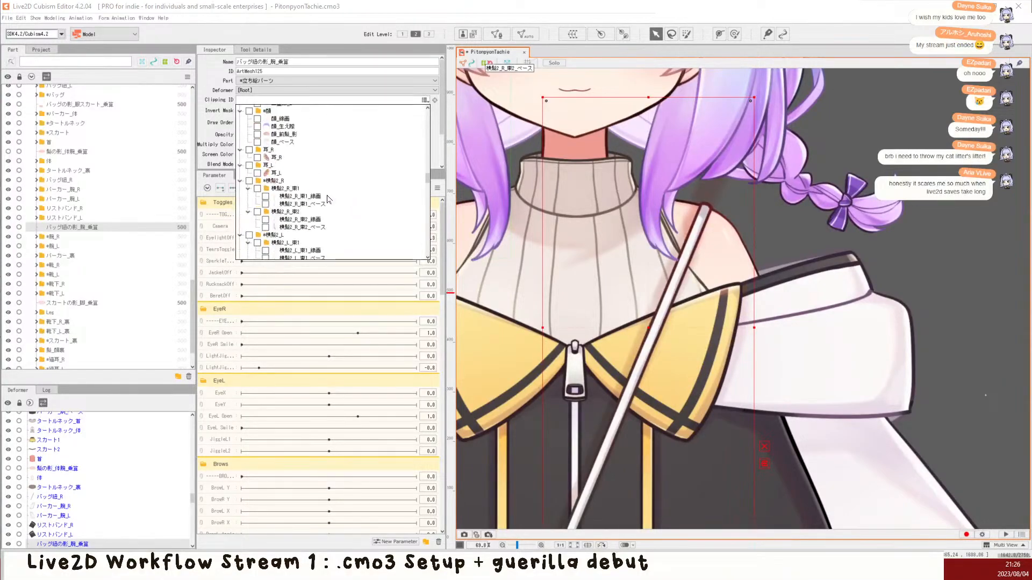
pyautogui.scroll(-3, 328, 193)
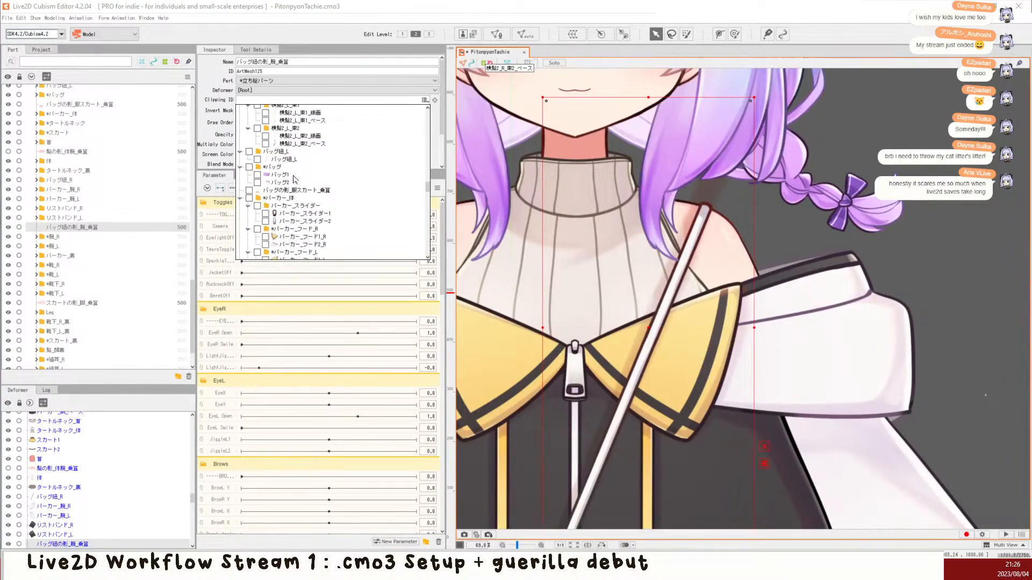
pyautogui.scroll(-4, 307, 155)
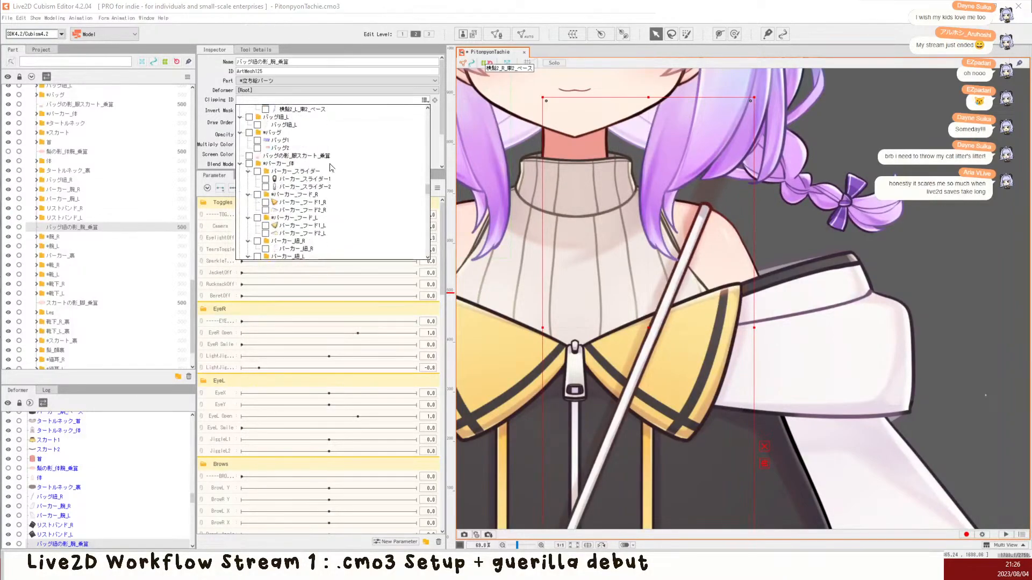
pyautogui.scroll(-3, 331, 170)
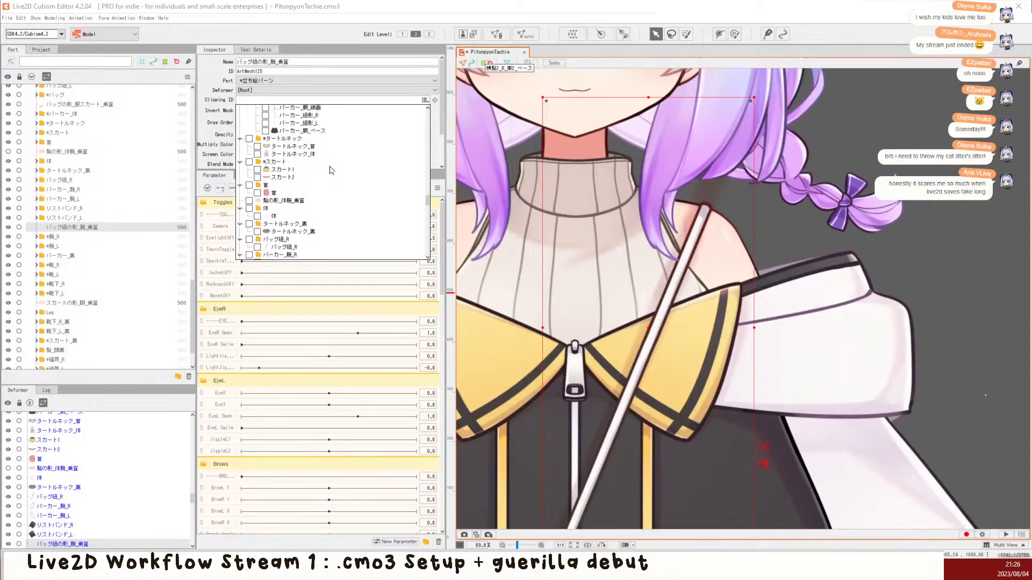
pyautogui.scroll(-3, 314, 183)
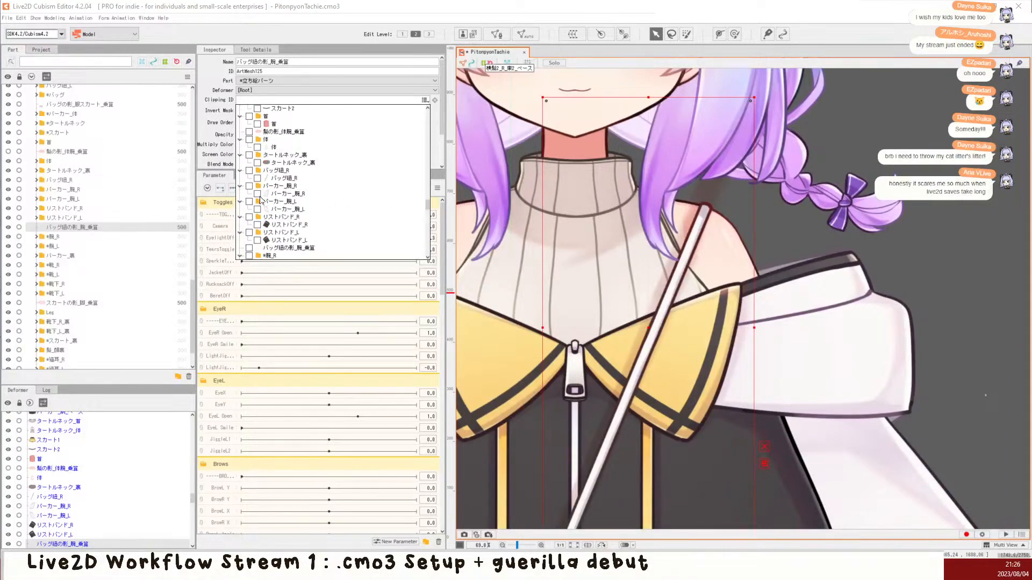
pyautogui.scroll(-3, 316, 188)
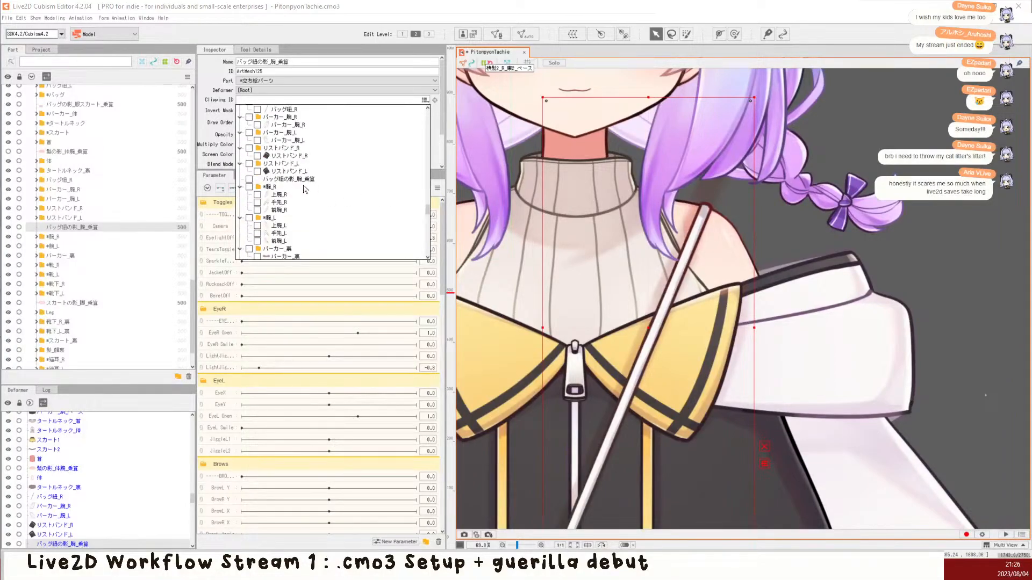
pyautogui.scroll(-2, 303, 189)
pyautogui.click(249, 153)
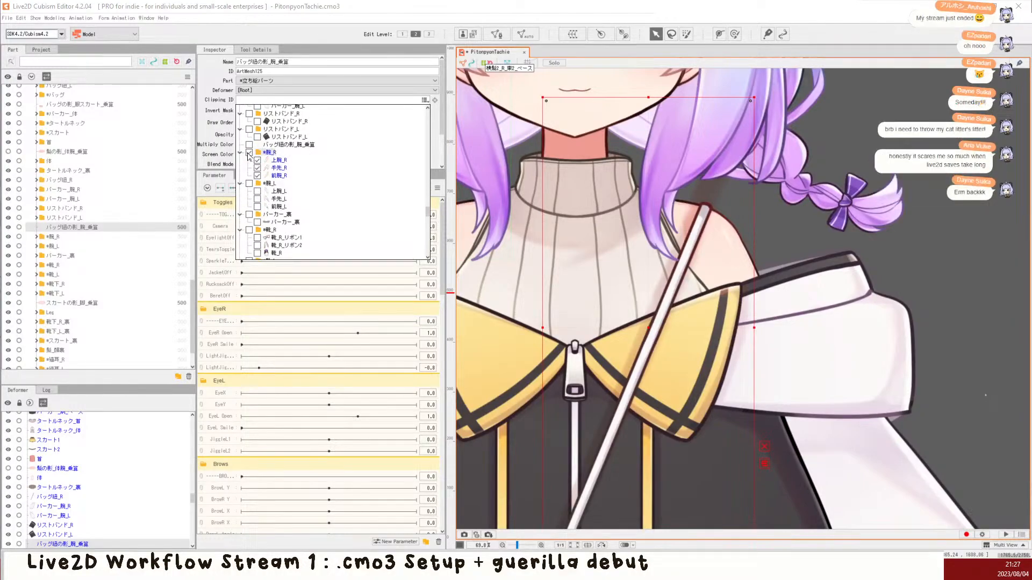
pyautogui.click(858, 242)
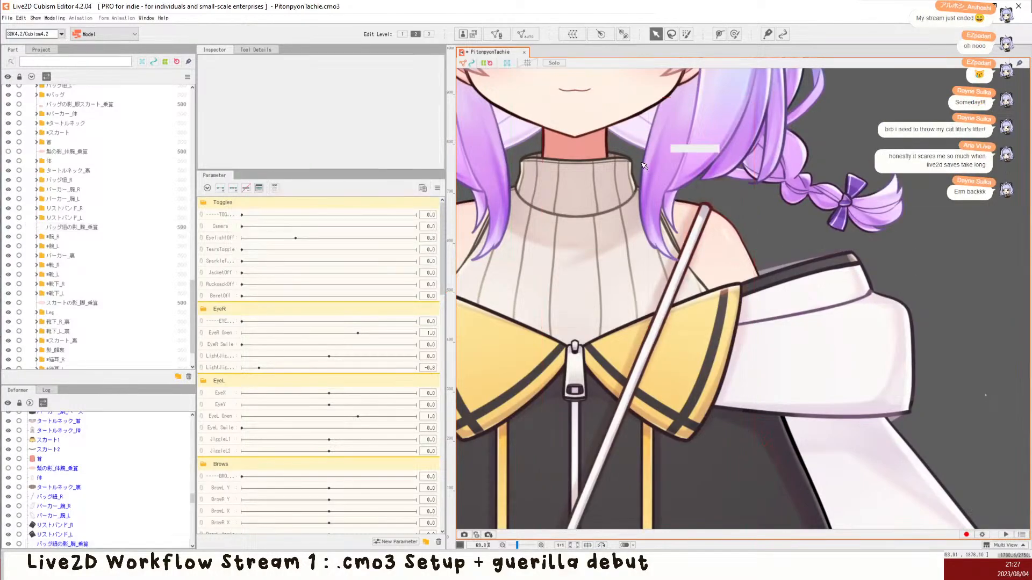
# Step: Clip the bag shadow mesh バッグの影_胴スカート_乗算 to both meshes in the *スカート folder, スカート1 and スカート2
pyautogui.scroll(-4, 643, 174)
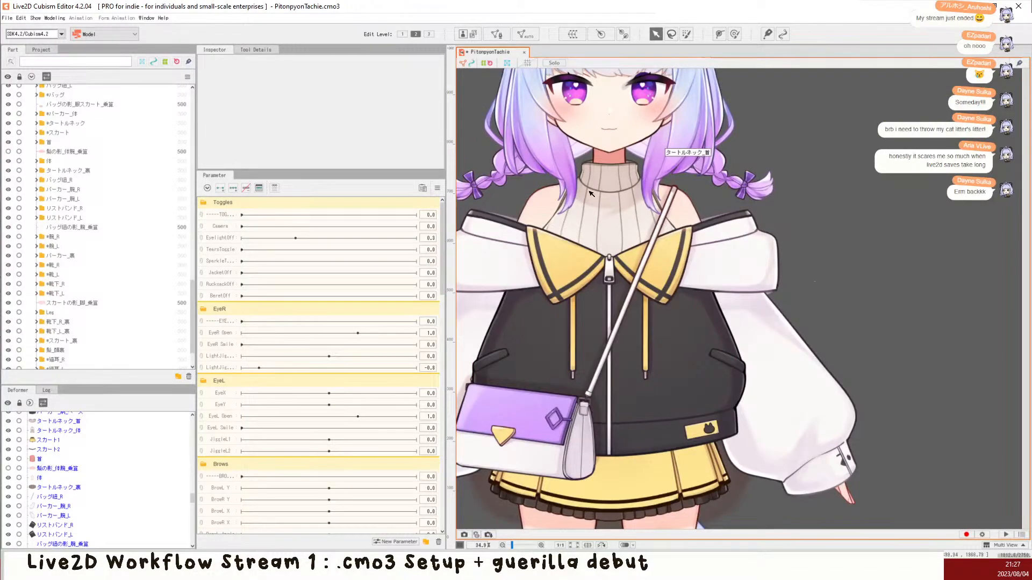
pyautogui.scroll(4, 715, 242)
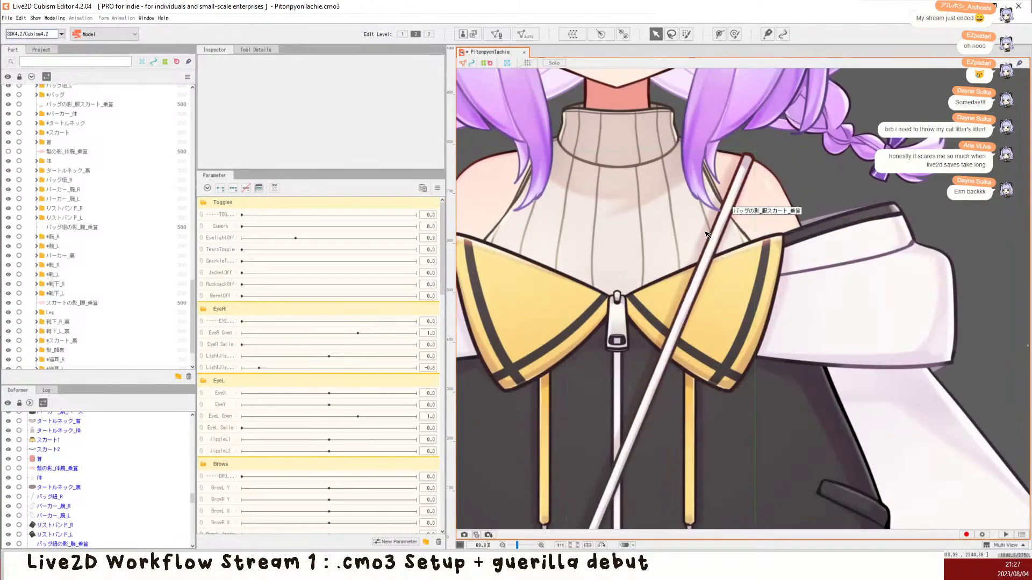
pyautogui.click(704, 230)
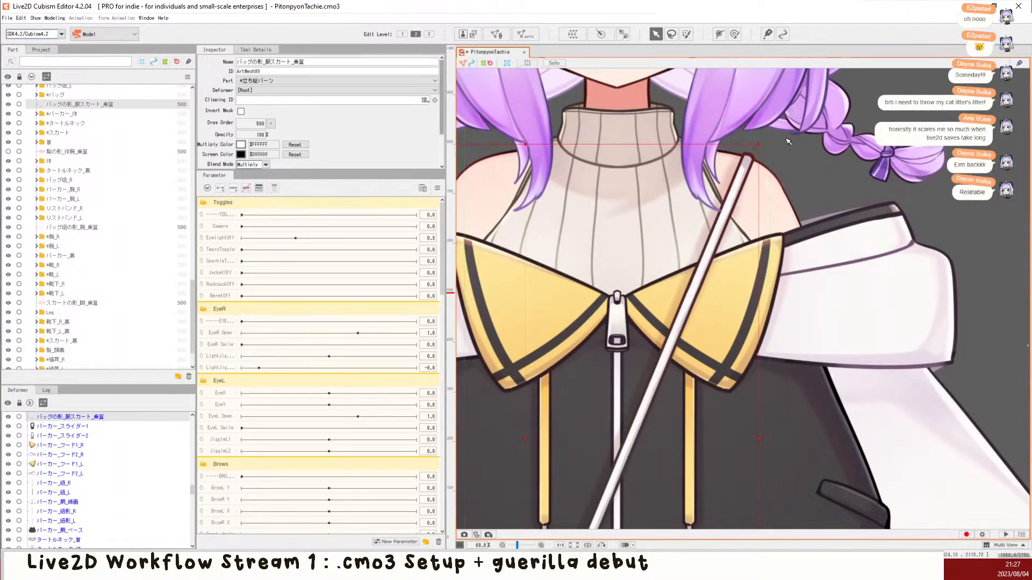
pyautogui.scroll(-4, 771, 323)
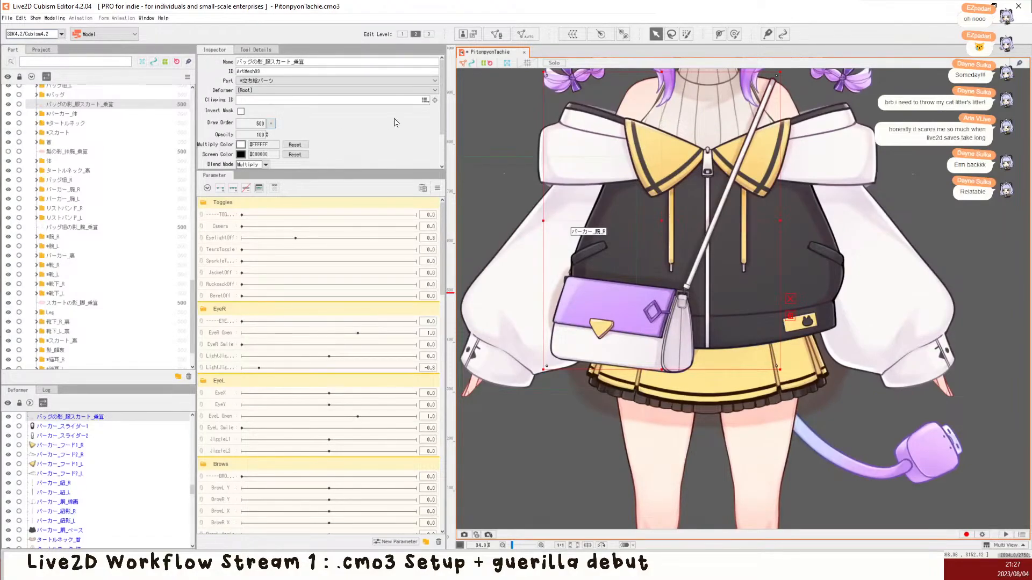
pyautogui.click(425, 101)
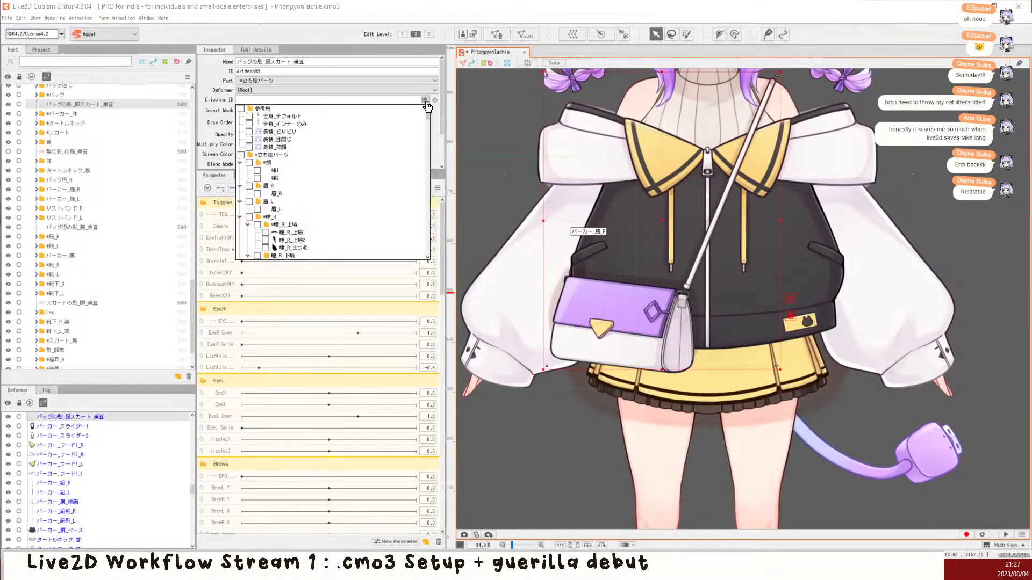
pyautogui.scroll(-12, 388, 163)
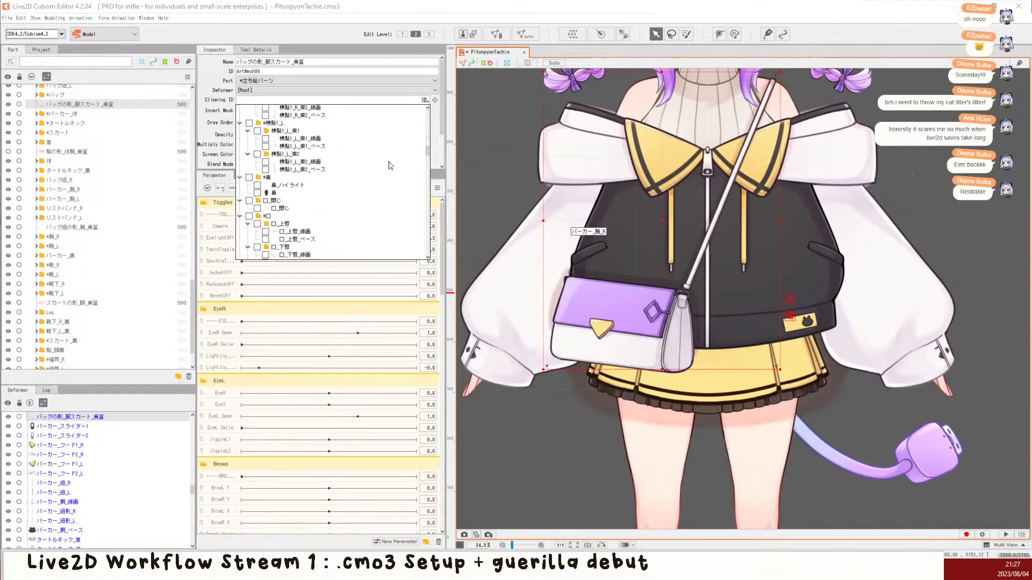
pyautogui.scroll(-12, 390, 165)
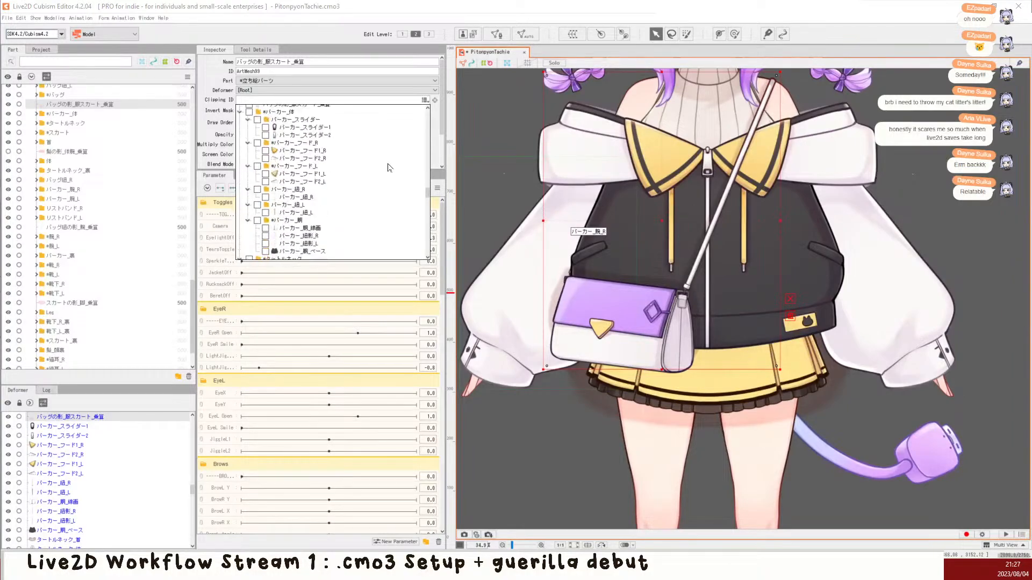
pyautogui.scroll(-6, 388, 171)
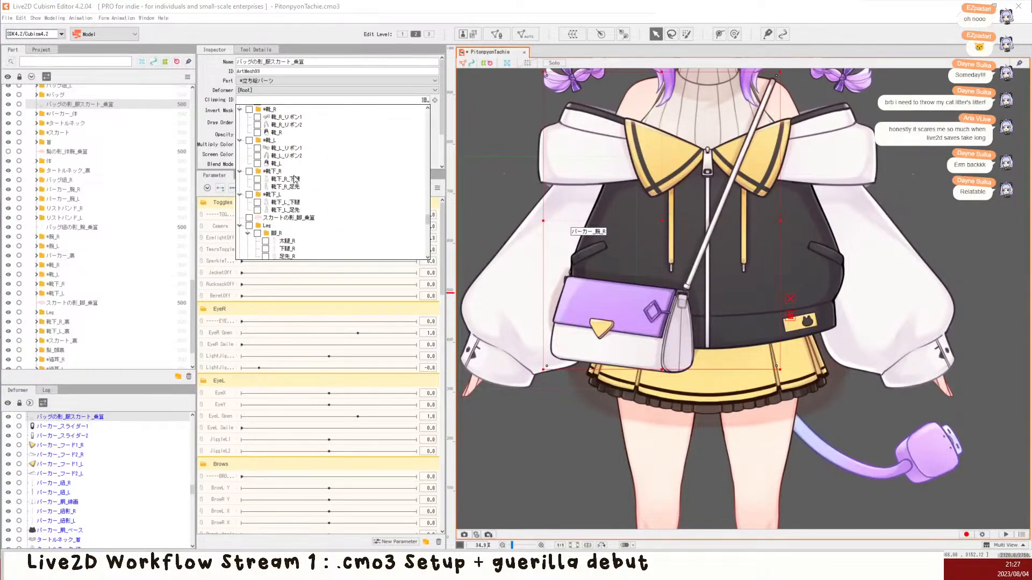
pyautogui.scroll(-4, 360, 161)
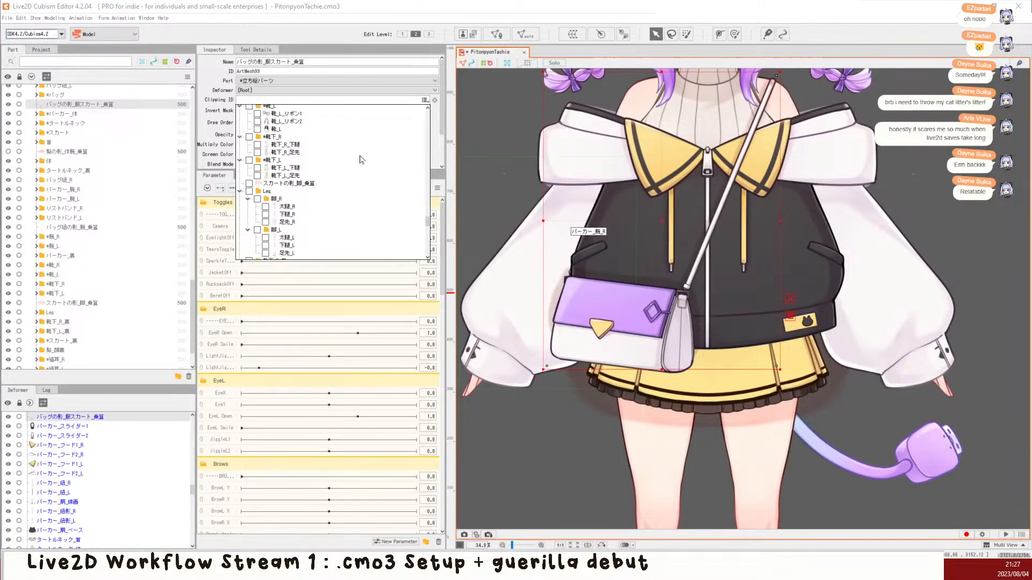
pyautogui.scroll(8, 360, 158)
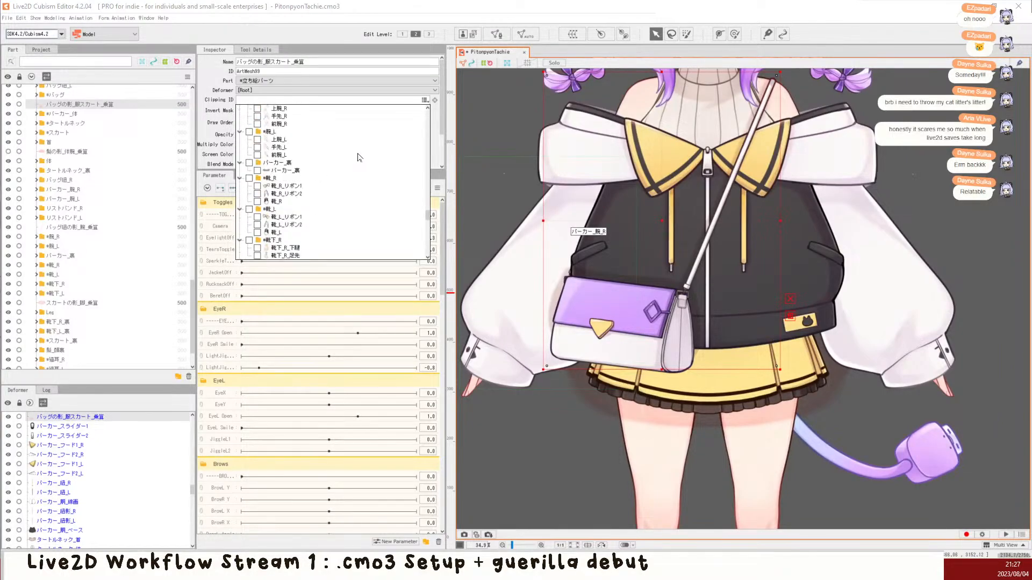
pyautogui.scroll(2, 364, 157)
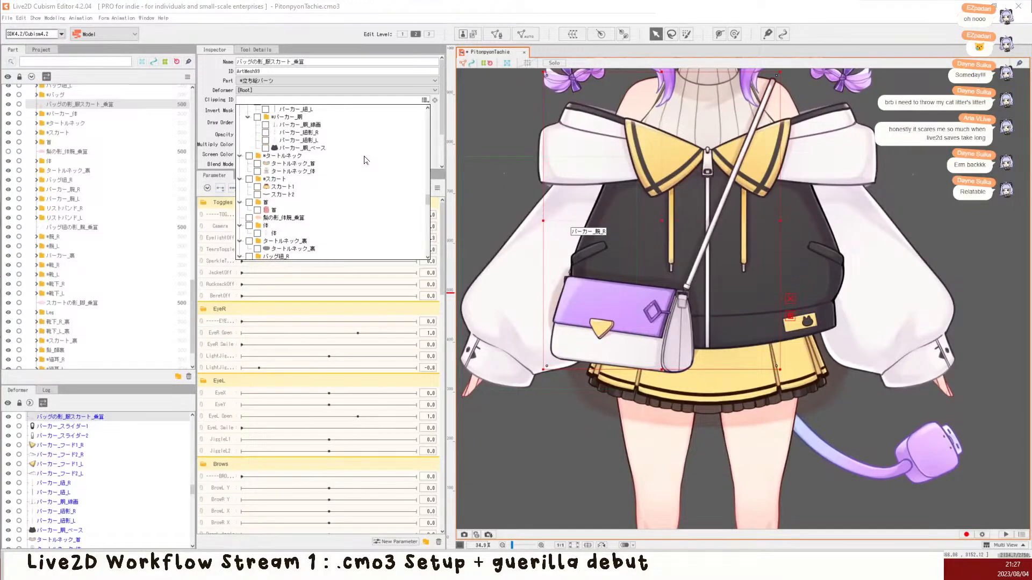
pyautogui.click(249, 179)
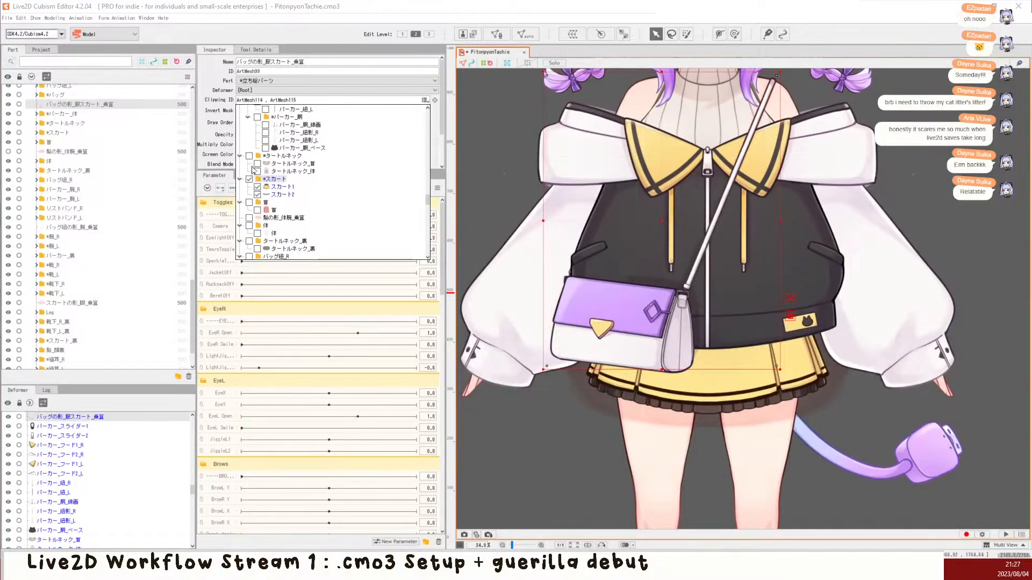
# Step: Add all meshes in the *タートルネック and *パーカー_体 folders to the bag shadow's clipping and clear the selection
pyautogui.click(249, 156)
pyautogui.scroll(3, 256, 164)
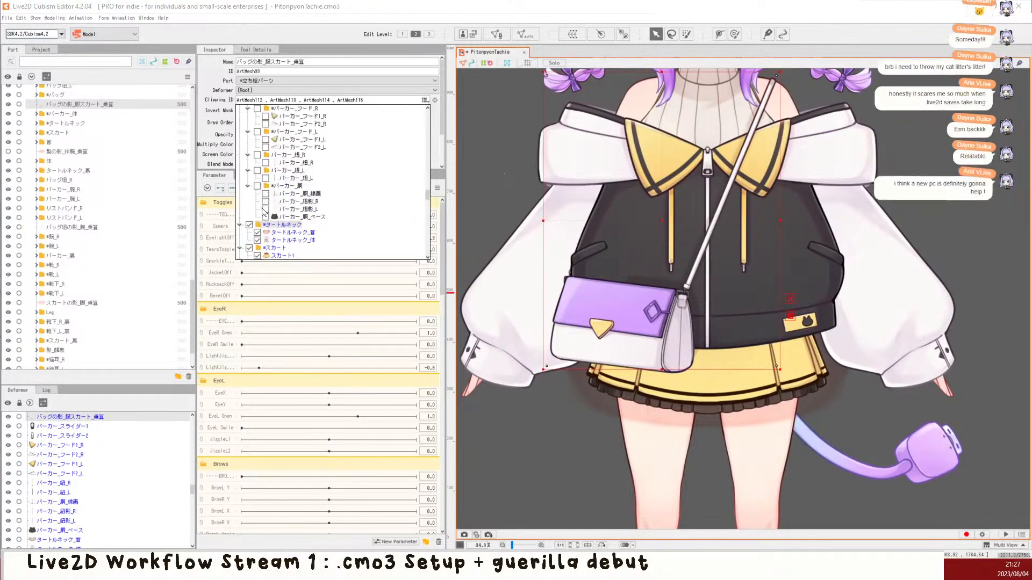
pyautogui.scroll(3, 256, 185)
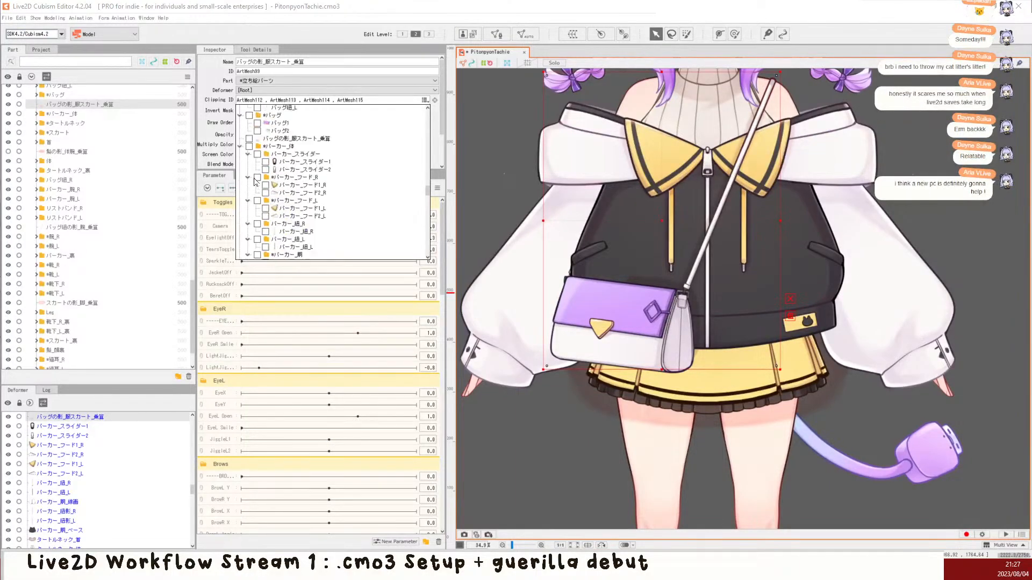
pyautogui.click(250, 146)
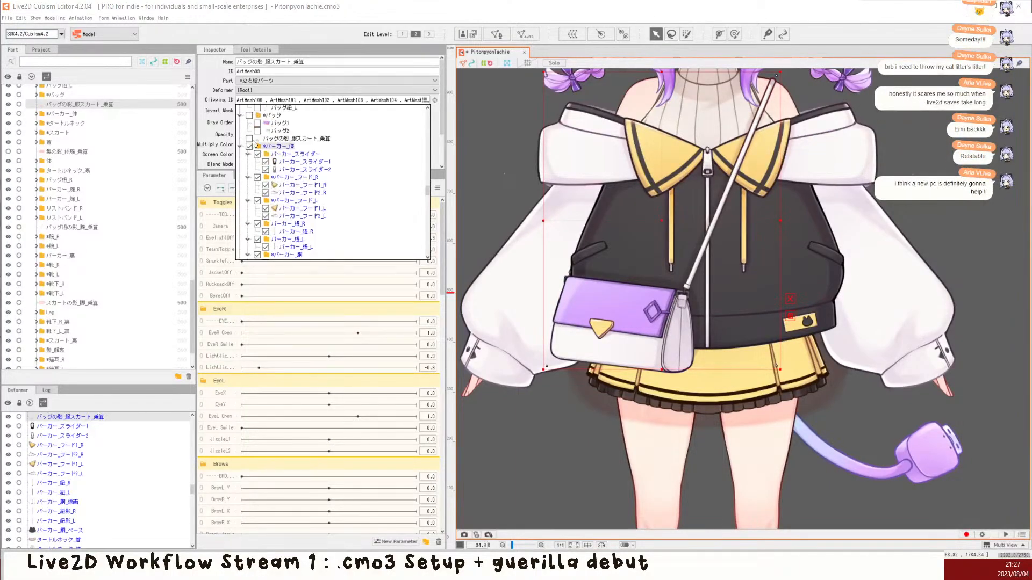
pyautogui.click(614, 200)
# Step: Clip the skirt shadow mesh スカートの影_脚_乗算 to all meshes in the Leg folder, covering 脚_R and 脚_L, and deselect it
pyautogui.scroll(-3, 618, 180)
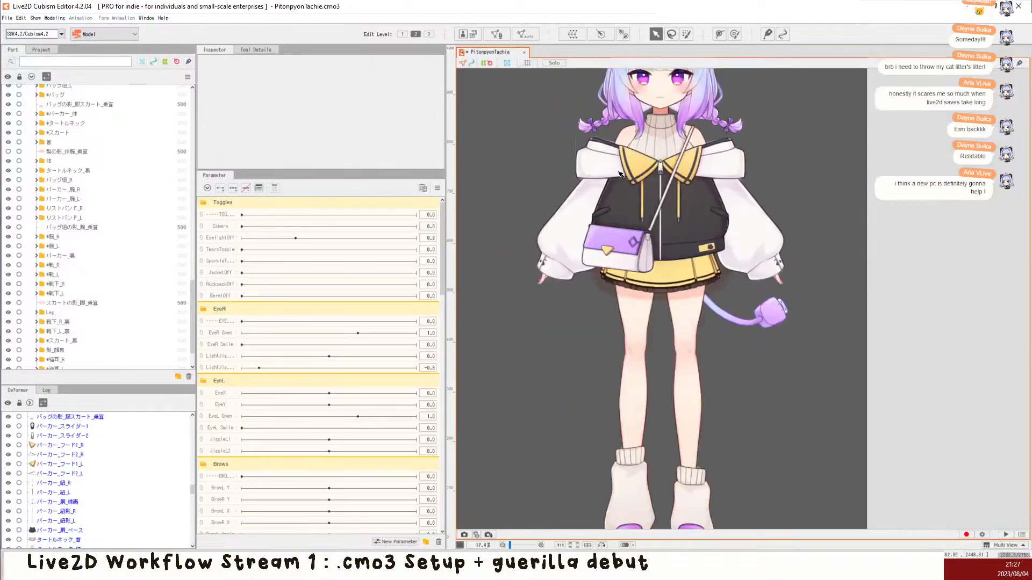
pyautogui.scroll(3, 661, 311)
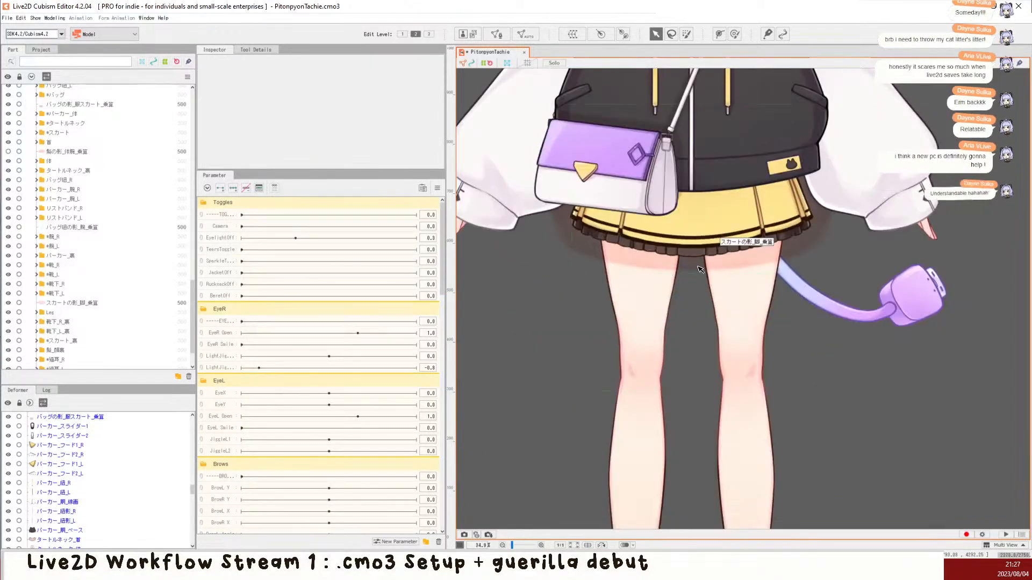
pyautogui.click(700, 268)
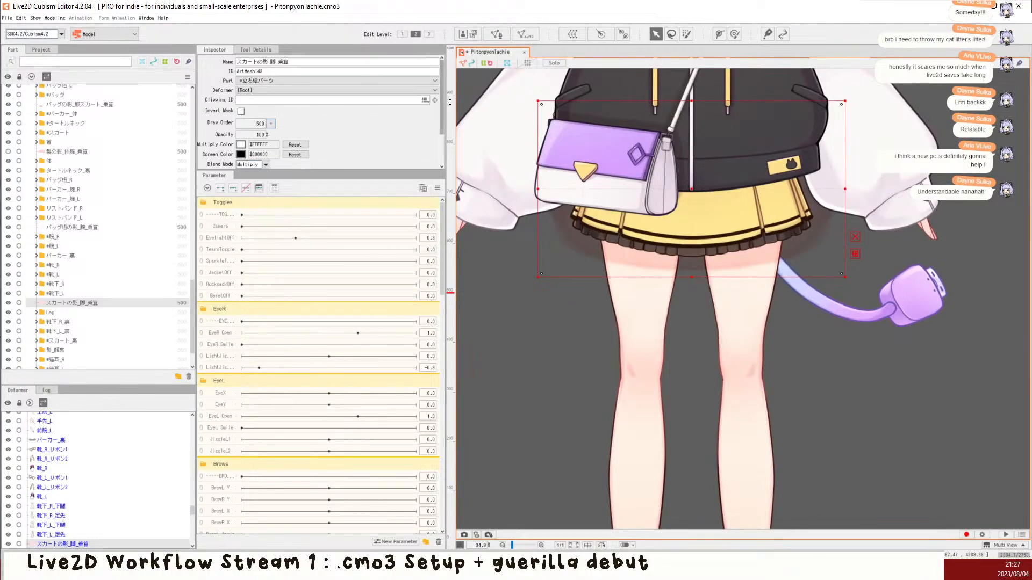
pyautogui.click(426, 102)
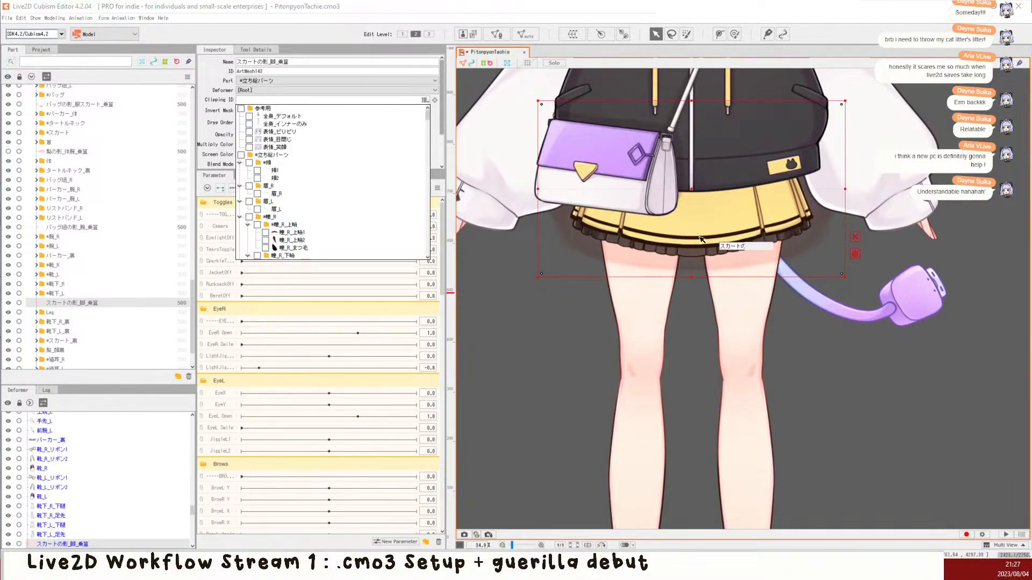
pyautogui.scroll(-10, 303, 214)
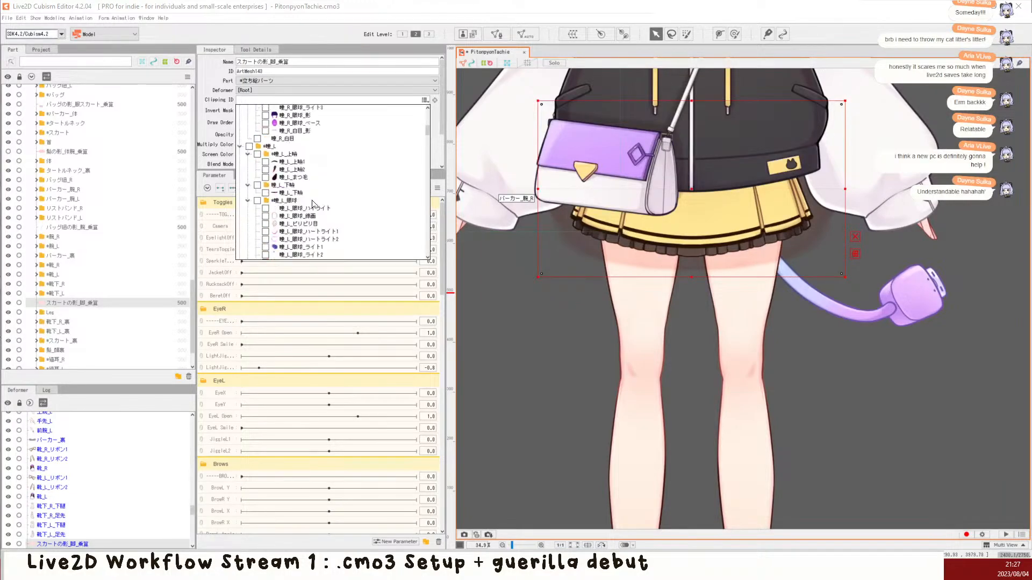
pyautogui.scroll(-10, 302, 214)
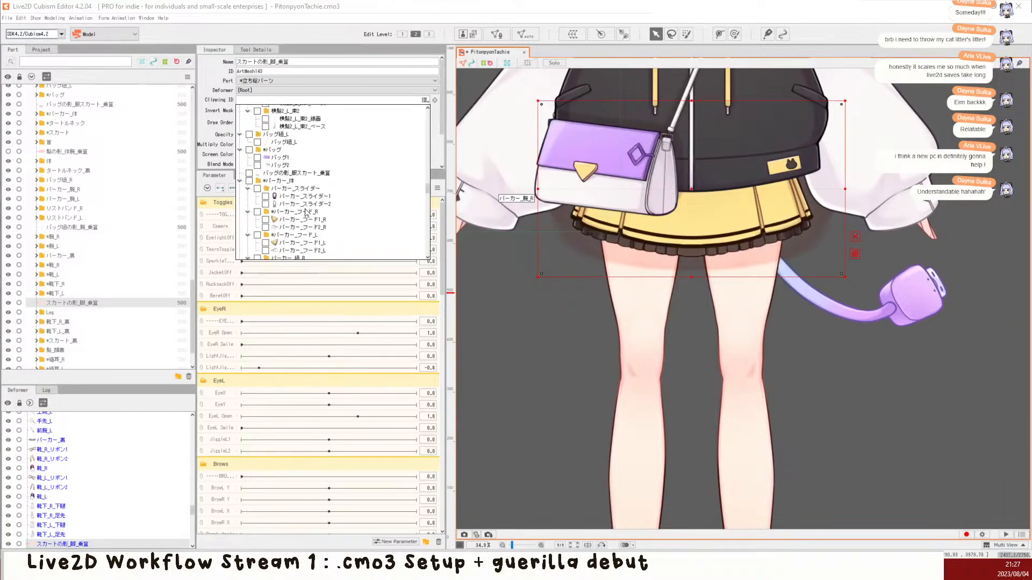
pyautogui.scroll(-5, 304, 213)
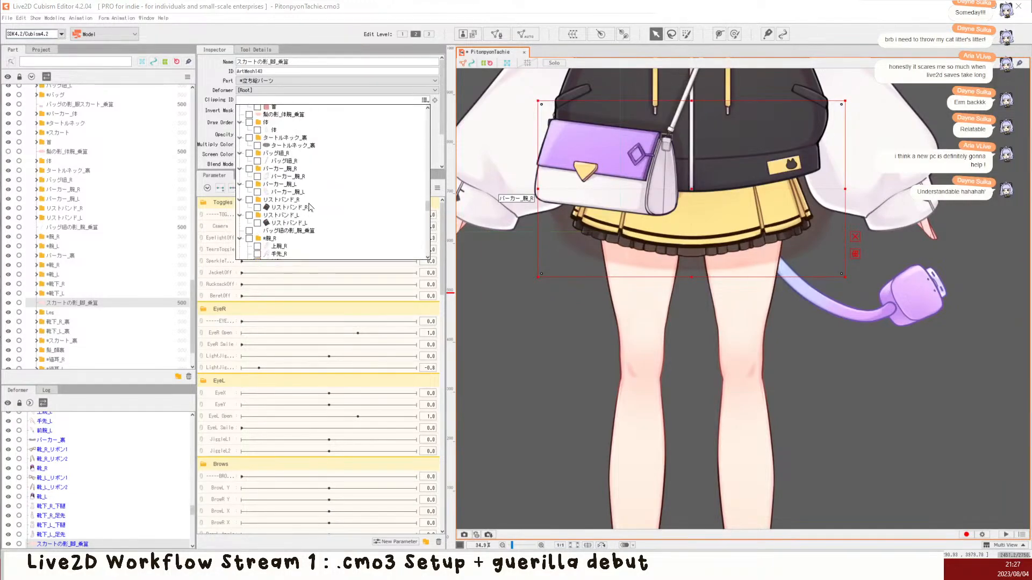
pyautogui.scroll(-10, 313, 220)
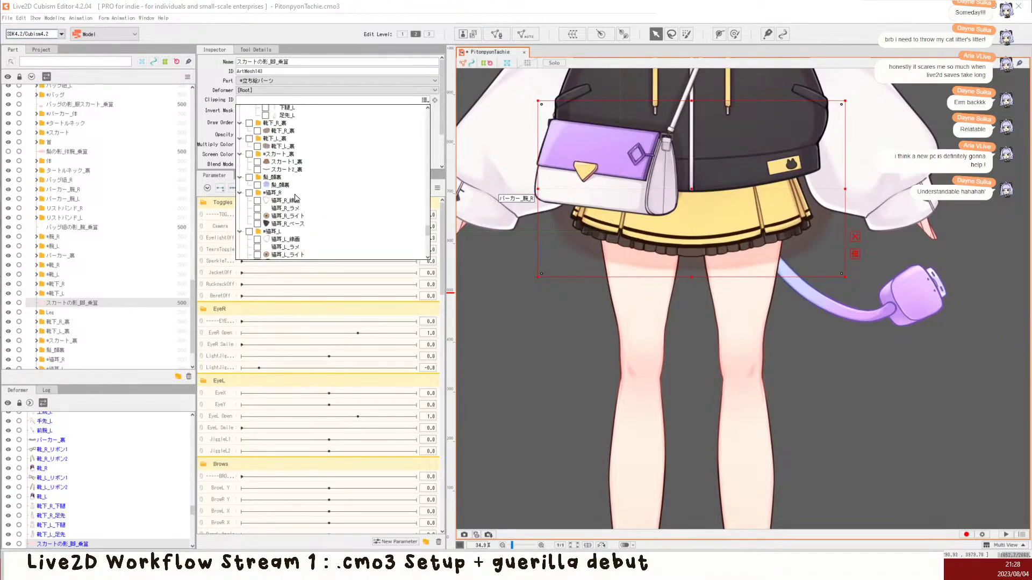
pyautogui.scroll(3, 295, 198)
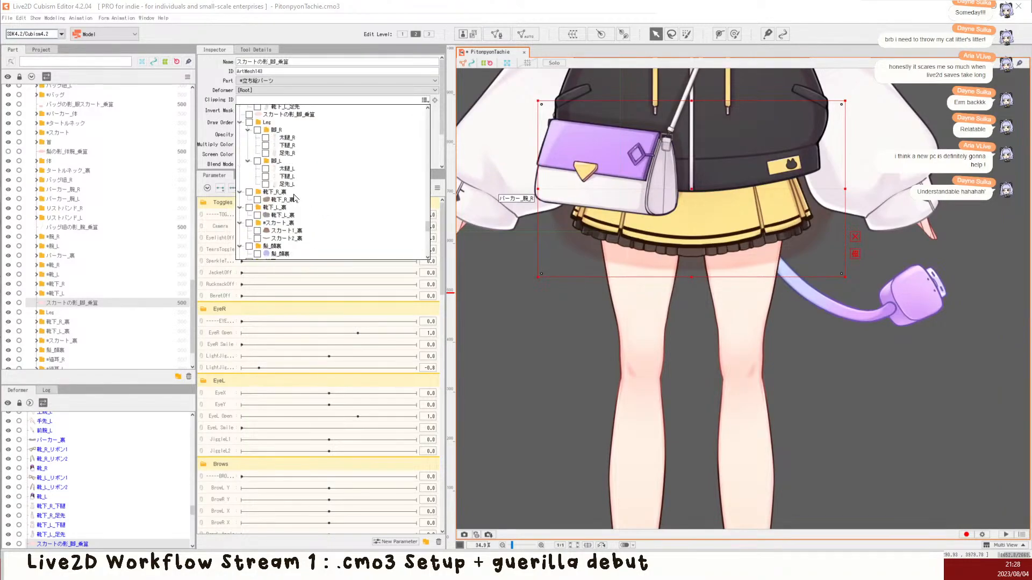
pyautogui.click(250, 123)
pyautogui.scroll(-2, 518, 155)
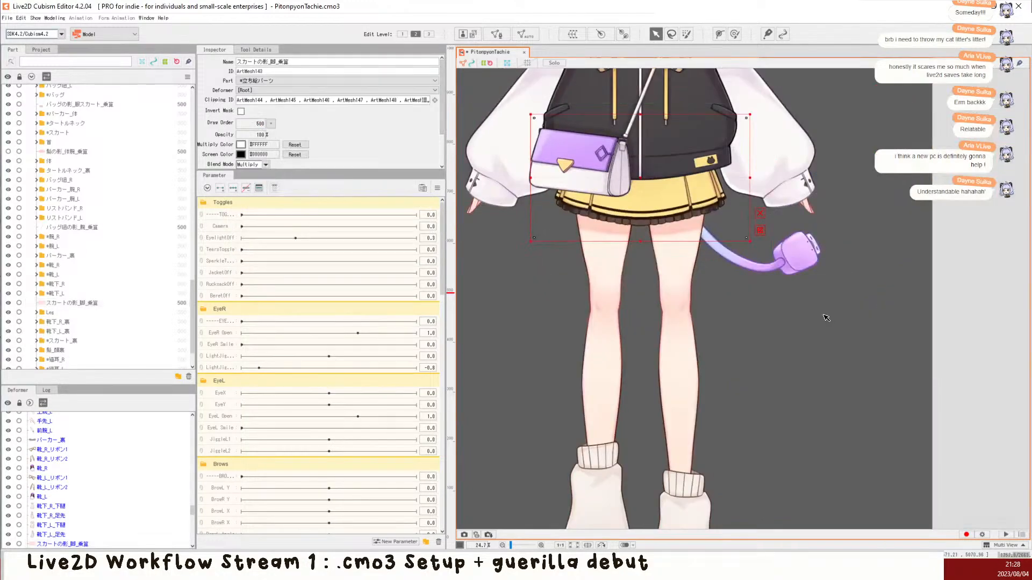
pyautogui.click(827, 318)
# Step: Examine the figure from shoes to head at several scales, checking the neck mesh 首 and turtleneck mesh タートルネック_首 up close
pyautogui.scroll(-6, 670, 243)
pyautogui.scroll(10, 677, 333)
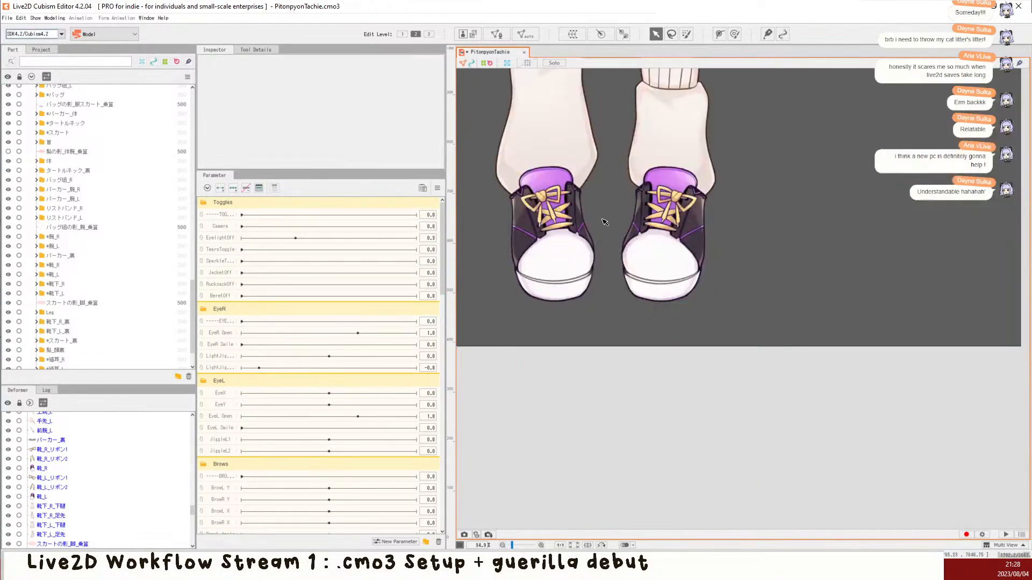
pyautogui.scroll(-10, 604, 223)
pyautogui.scroll(6, 601, 135)
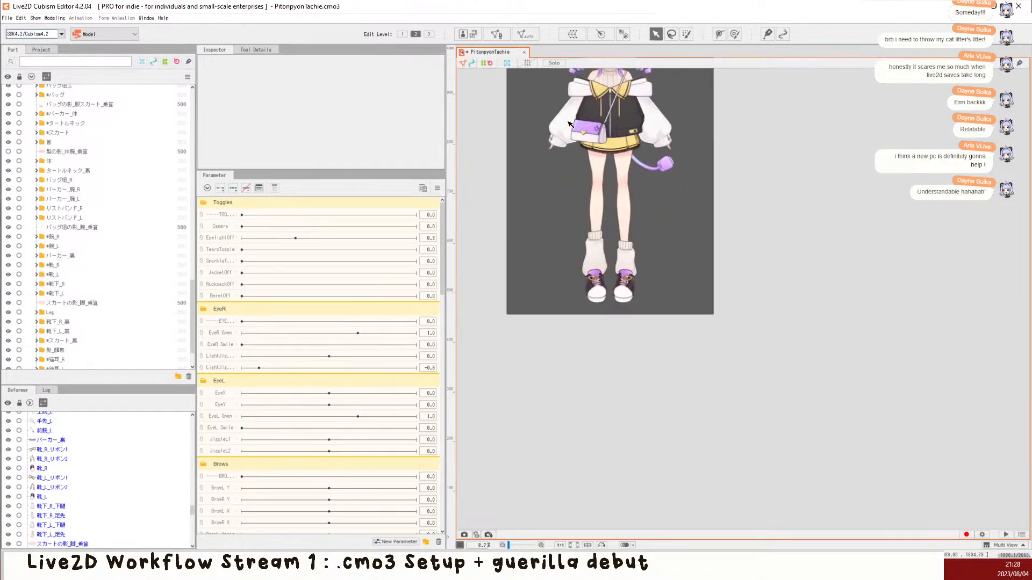
pyautogui.scroll(-4, 601, 136)
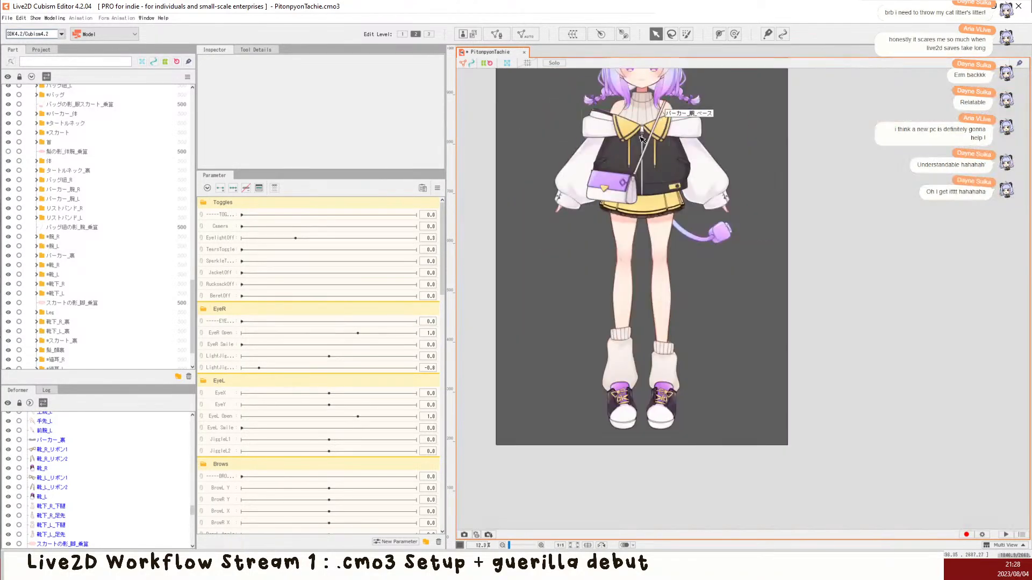
pyautogui.moveTo(640, 128); pyautogui.dragTo(643, 232)
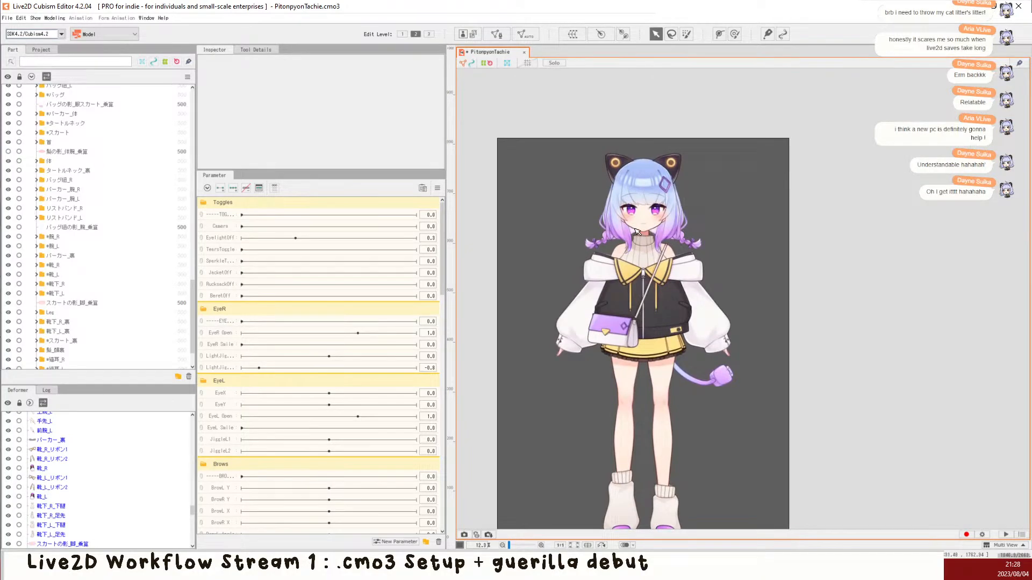
pyautogui.scroll(7, 647, 252)
pyautogui.click(654, 220)
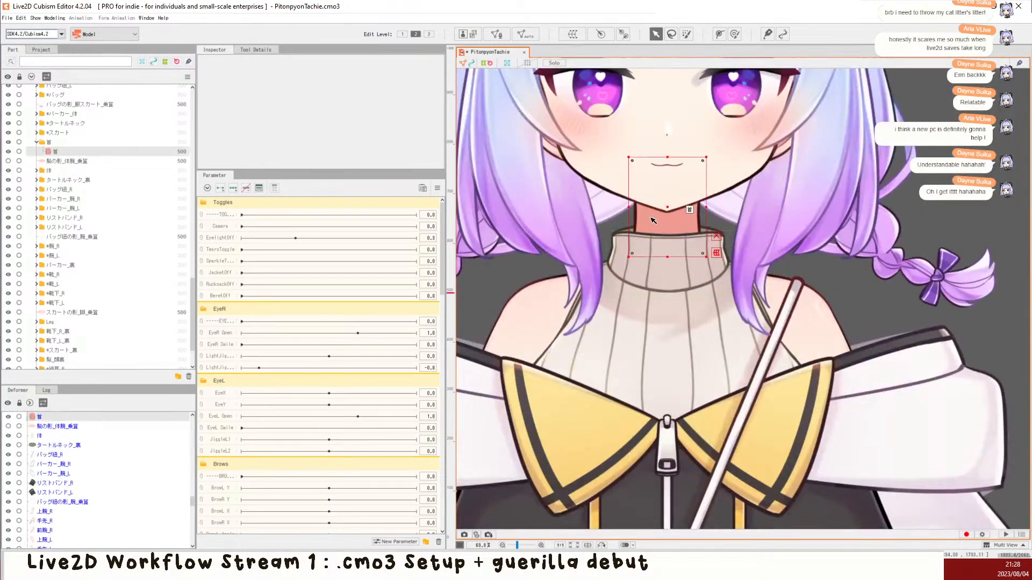
pyautogui.click(626, 253)
pyautogui.scroll(-3, 633, 211)
pyautogui.scroll(-1, 632, 211)
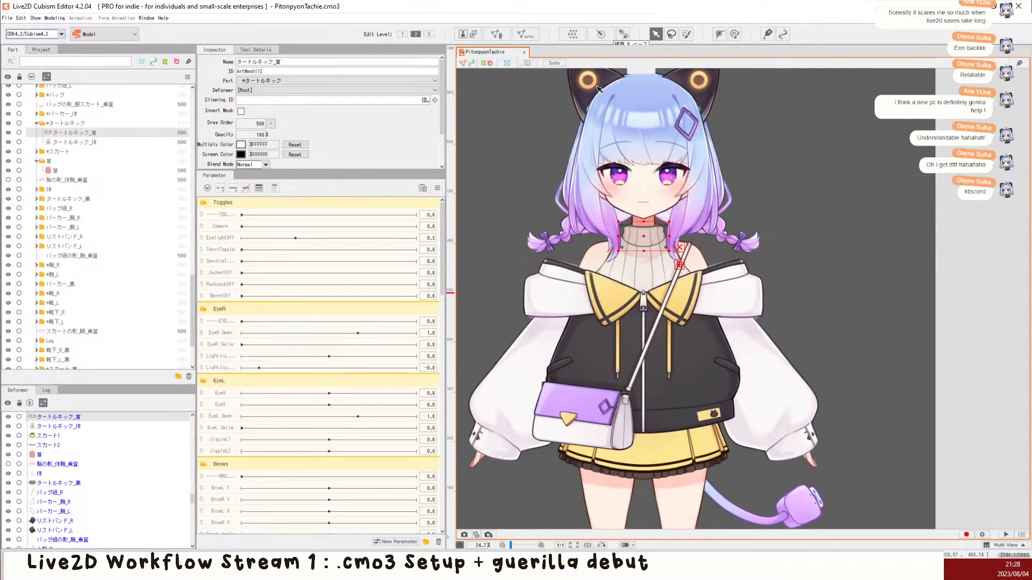
# Step: Clip the hairline mesh 顔_生え際 to the face base mesh 顔_ベース, clear the selection and save the model
pyautogui.scroll(3, 603, 89)
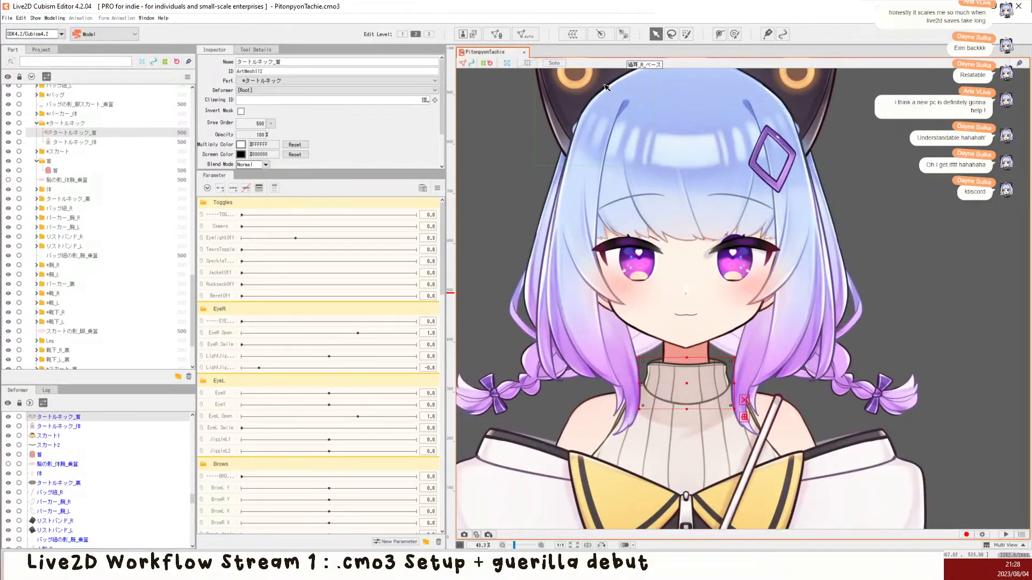
pyautogui.click(573, 129)
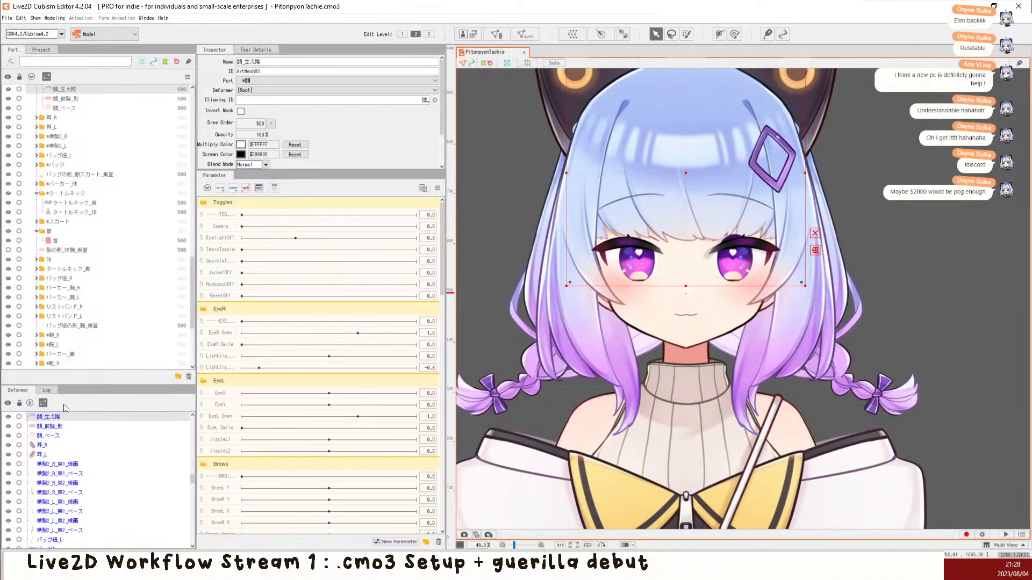
pyautogui.click(424, 101)
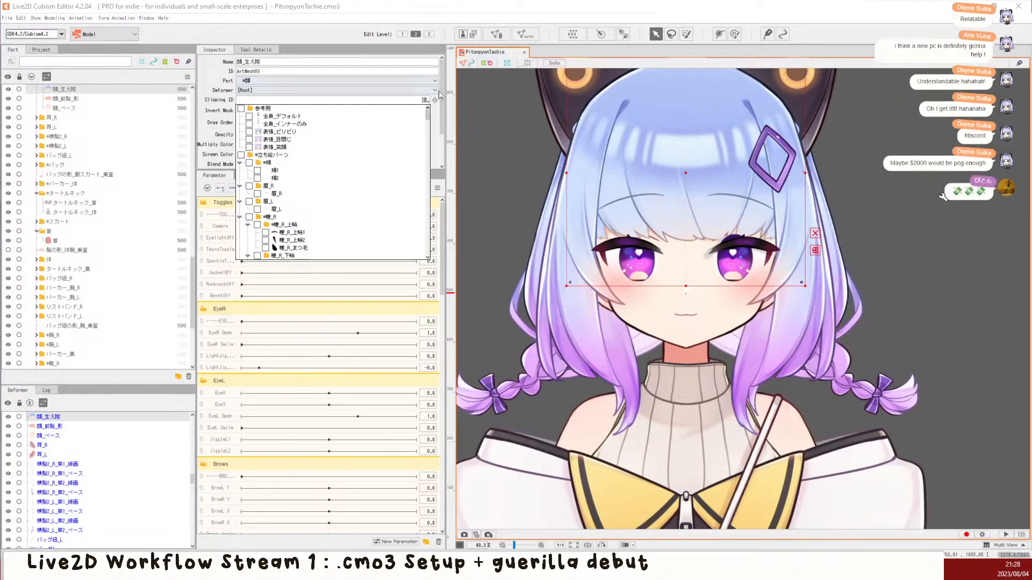
pyautogui.scroll(-6, 298, 156)
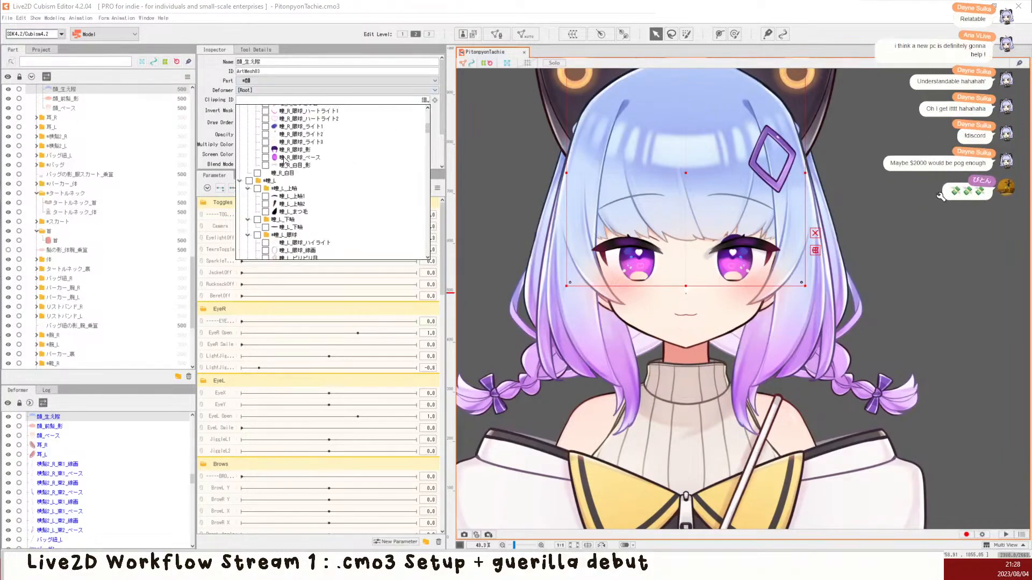
pyautogui.scroll(-5, 301, 161)
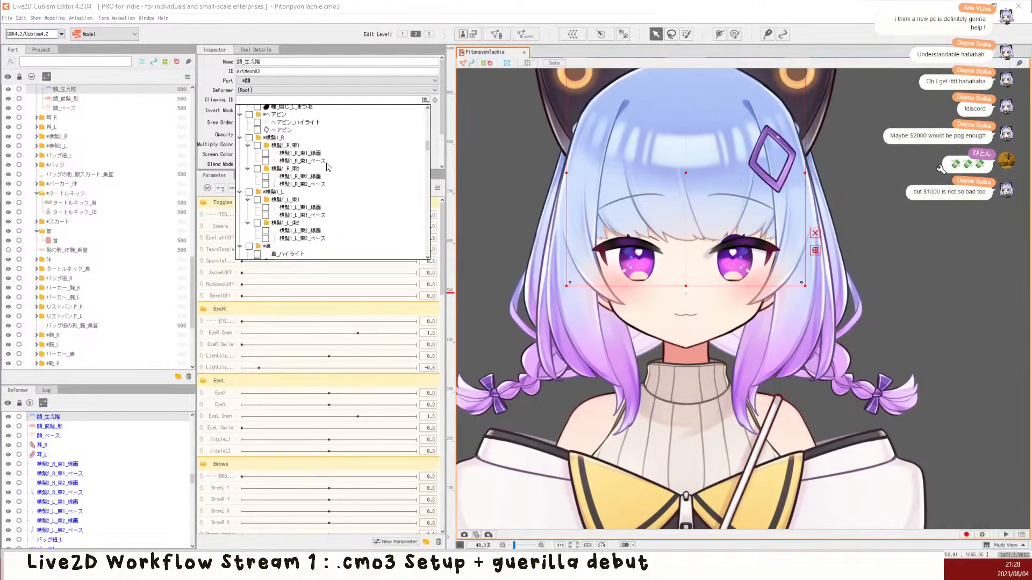
pyautogui.scroll(-8, 328, 167)
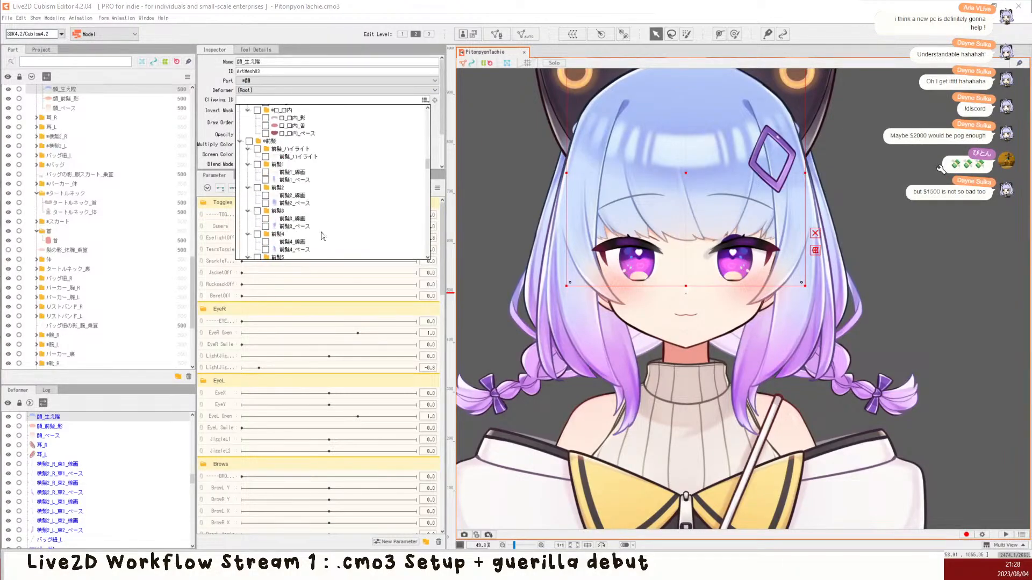
pyautogui.scroll(-7, 324, 228)
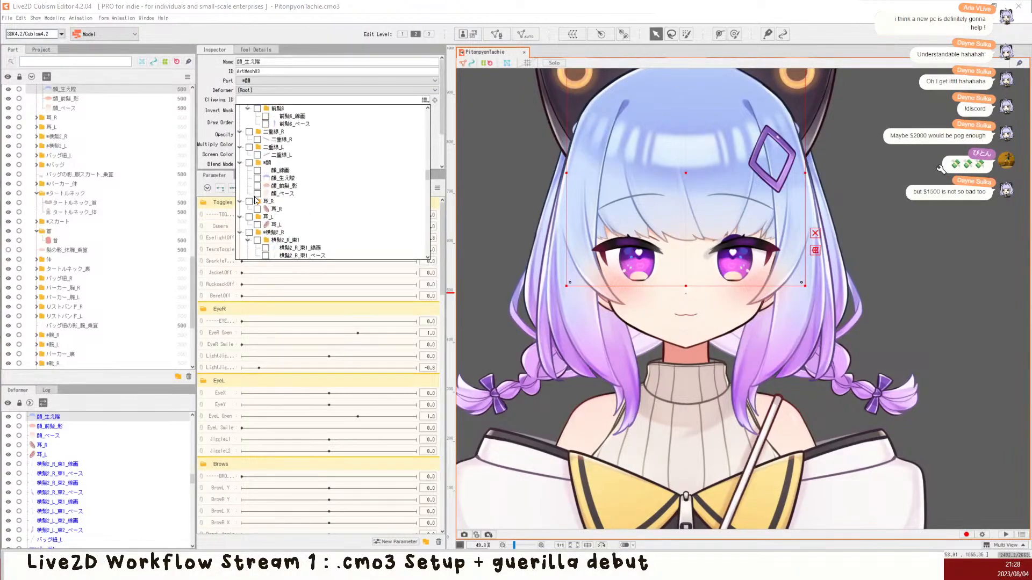
pyautogui.click(506, 178)
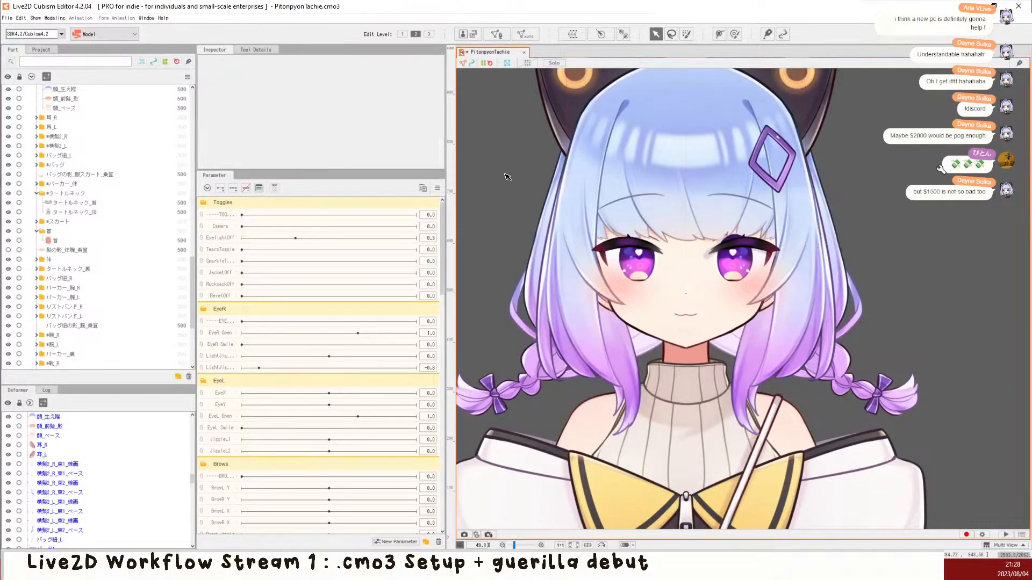
pyautogui.hotkey('ctrl', 's')
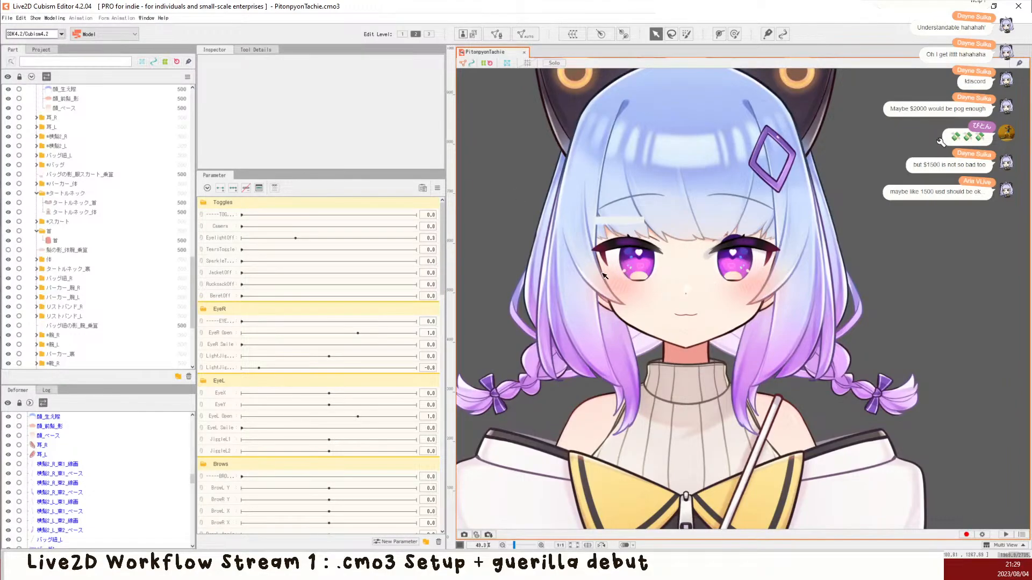
# Step: Check the whole figure and then the head and ears up close, saving the model
pyautogui.scroll(-5, 579, 125)
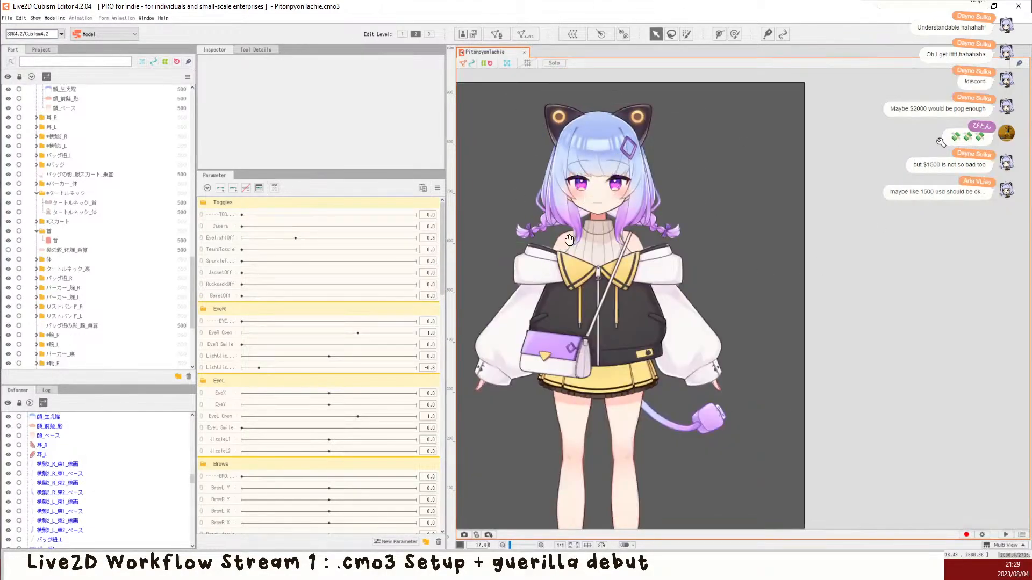
pyautogui.moveTo(559, 353); pyautogui.dragTo(602, 310)
pyautogui.moveTo(626, 457)
pyautogui.mouseDown()
pyautogui.moveTo(636, 355)
pyautogui.moveTo(661, 285)
pyautogui.moveTo(650, 448)
pyautogui.moveTo(637, 473)
pyautogui.mouseUp()
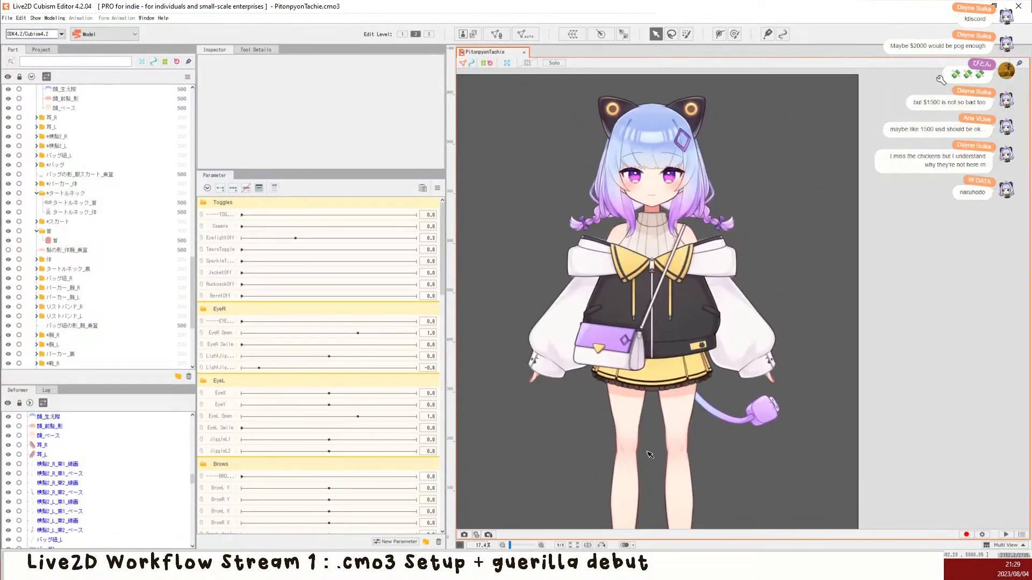
pyautogui.hotkey('ctrl', 's')
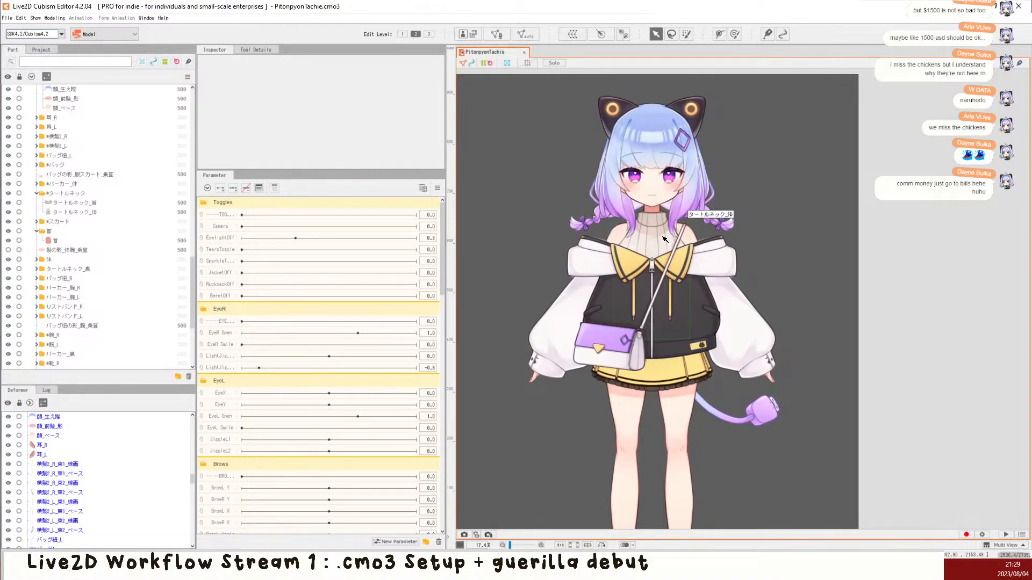
pyautogui.scroll(5, 648, 129)
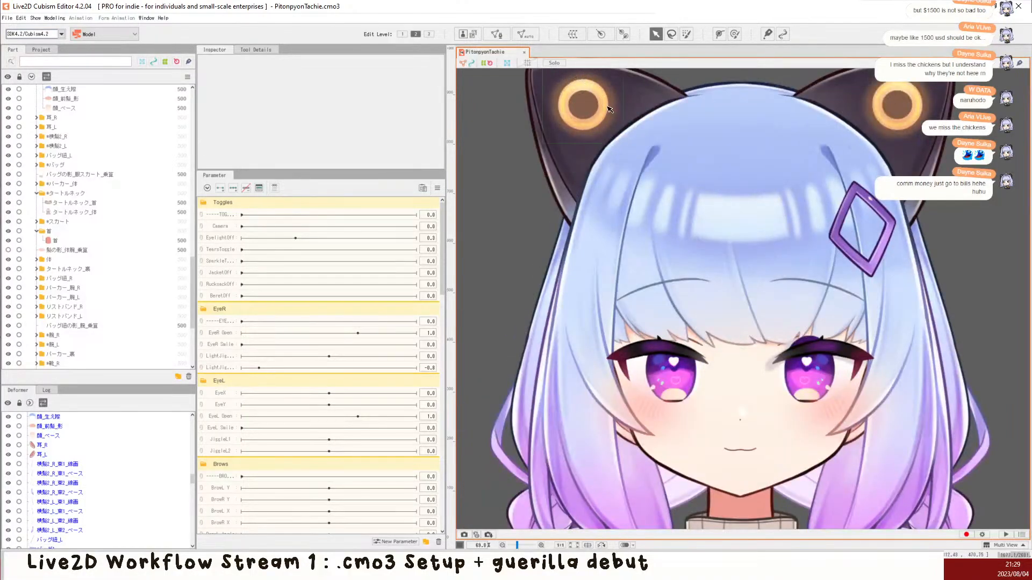
pyautogui.scroll(-3, 609, 109)
pyautogui.scroll(3, 612, 92)
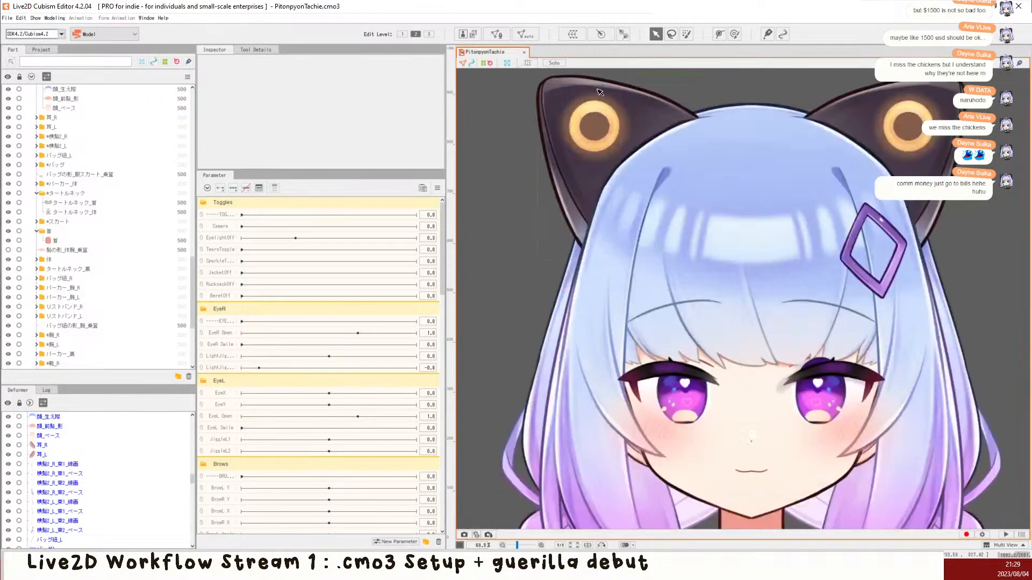
pyautogui.scroll(-5, 624, 92)
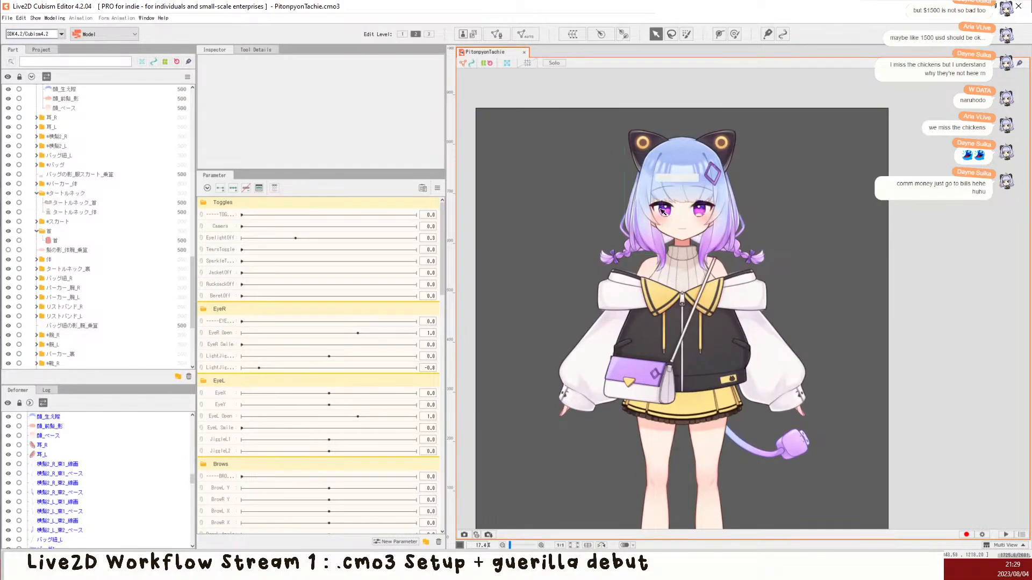
pyautogui.hotkey('ctrl', 's')
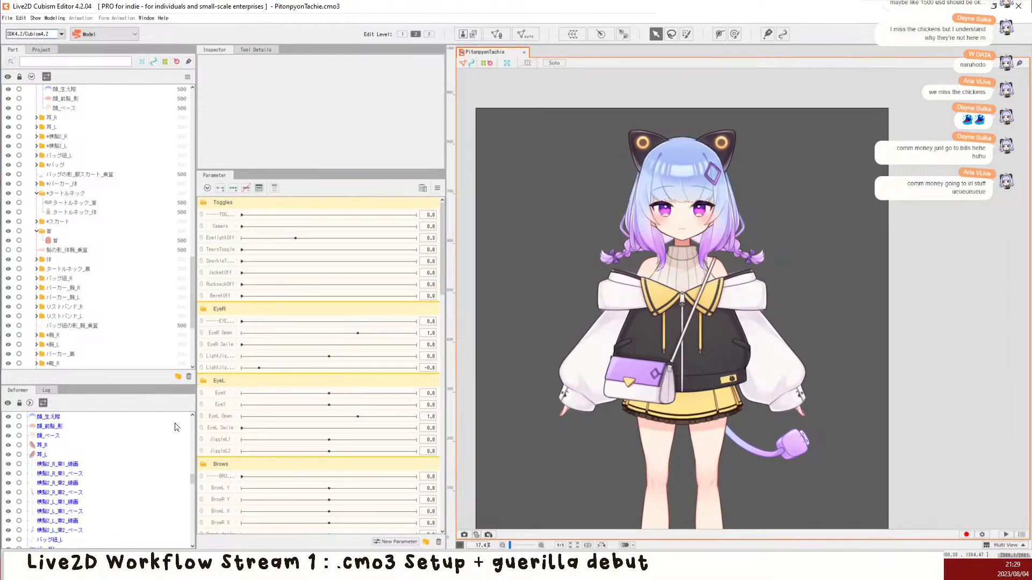
# Step: Briefly show the full-body reference 全身_インナーのみ over the figure and hide it again
pyautogui.scroll(10, 165, 437)
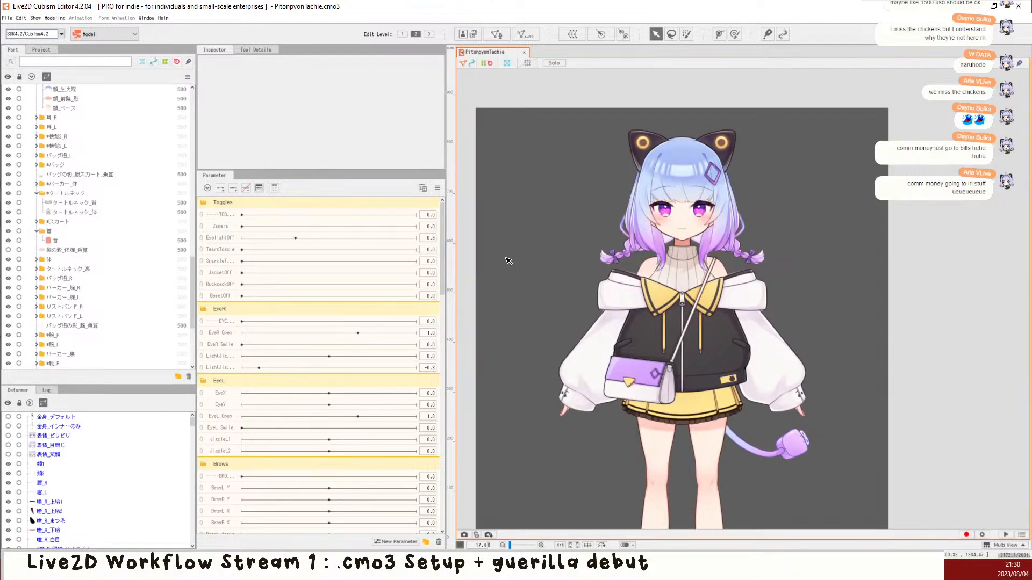
pyautogui.click(9, 427)
pyautogui.click(8, 427)
pyautogui.scroll(2, 688, 198)
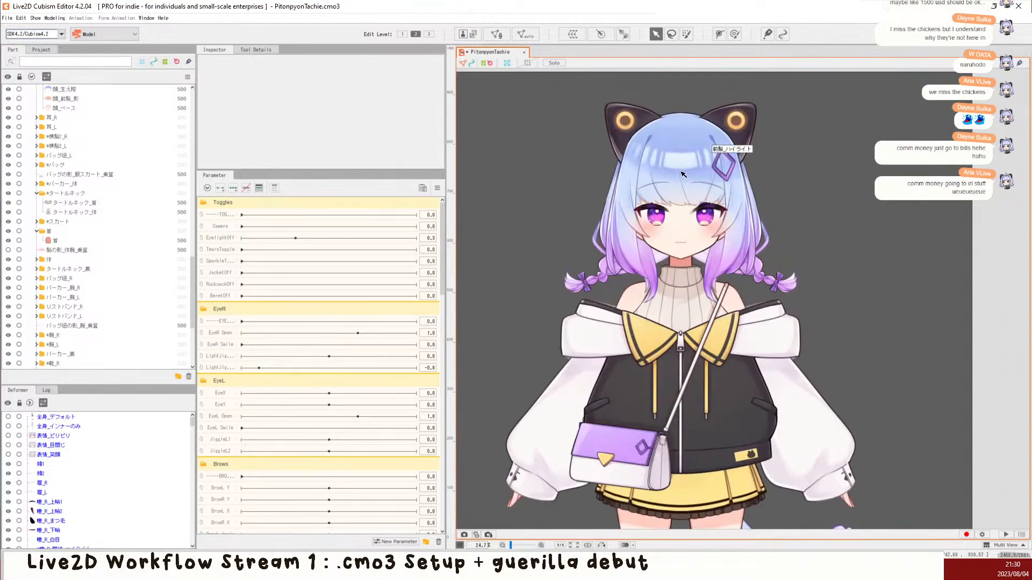
pyautogui.scroll(2, 690, 151)
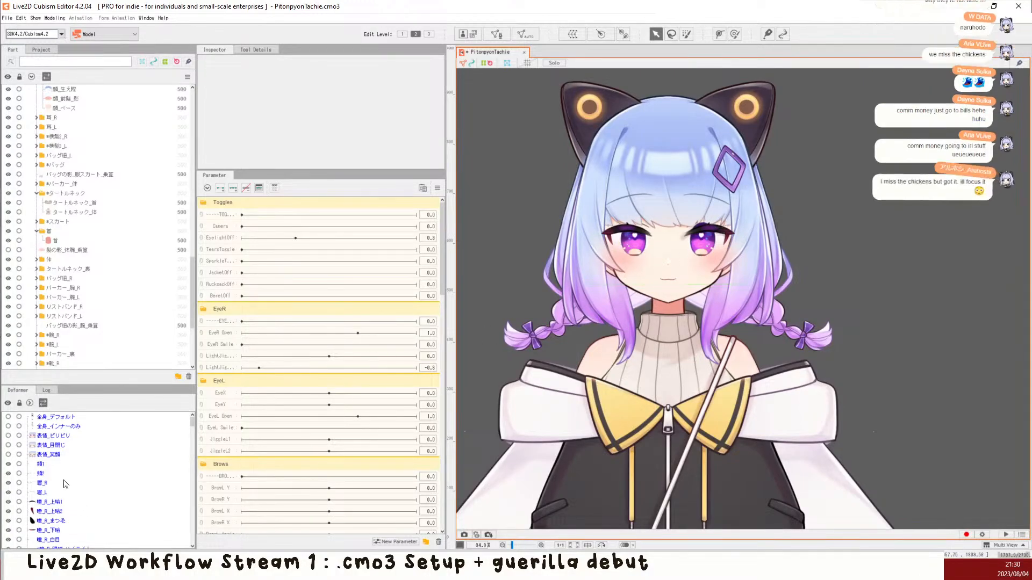
# Step: Select the two cheek meshes 頬1 and 頬2 inside the *頬 folder
pyautogui.click(42, 465)
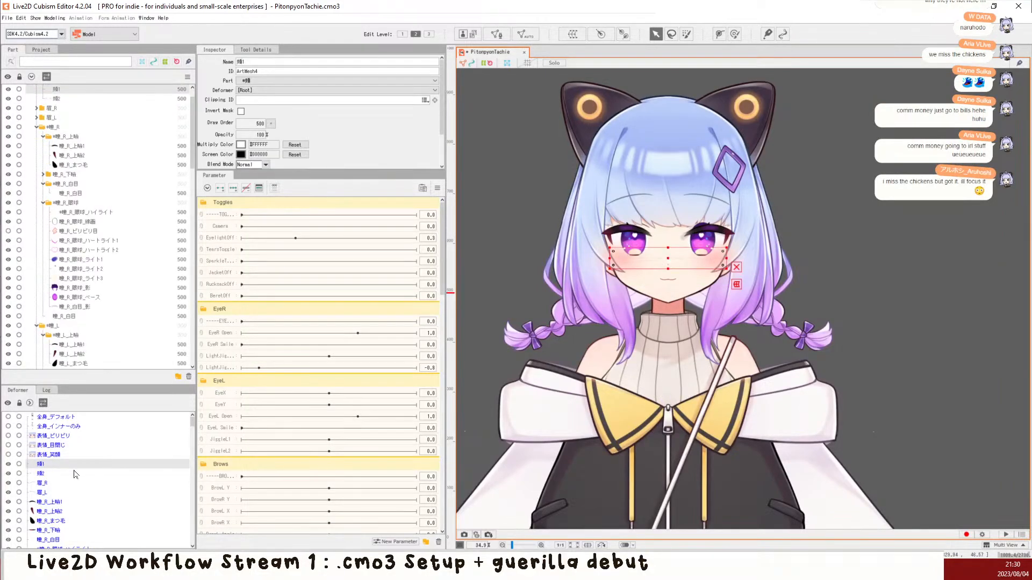
pyautogui.scroll(2, 648, 236)
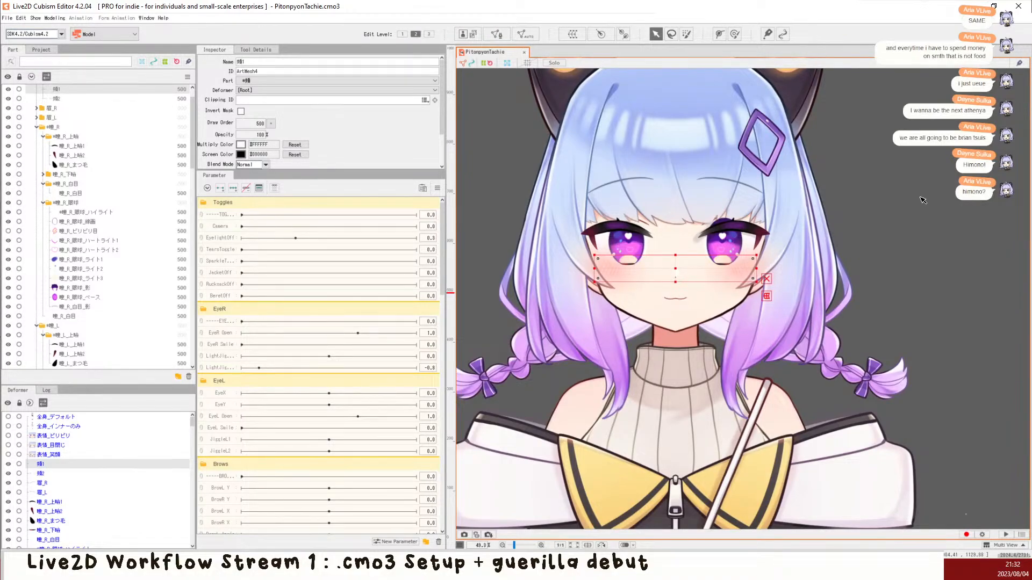
pyautogui.scroll(1, 159, 327)
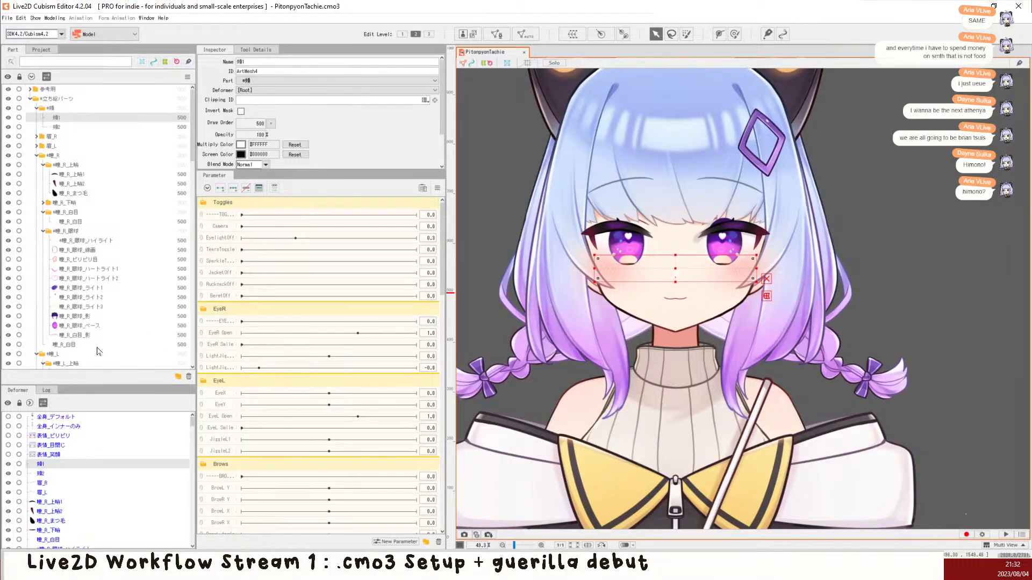
pyautogui.keyDown('shift'); pyautogui.click(68, 127); pyautogui.keyUp('shift')
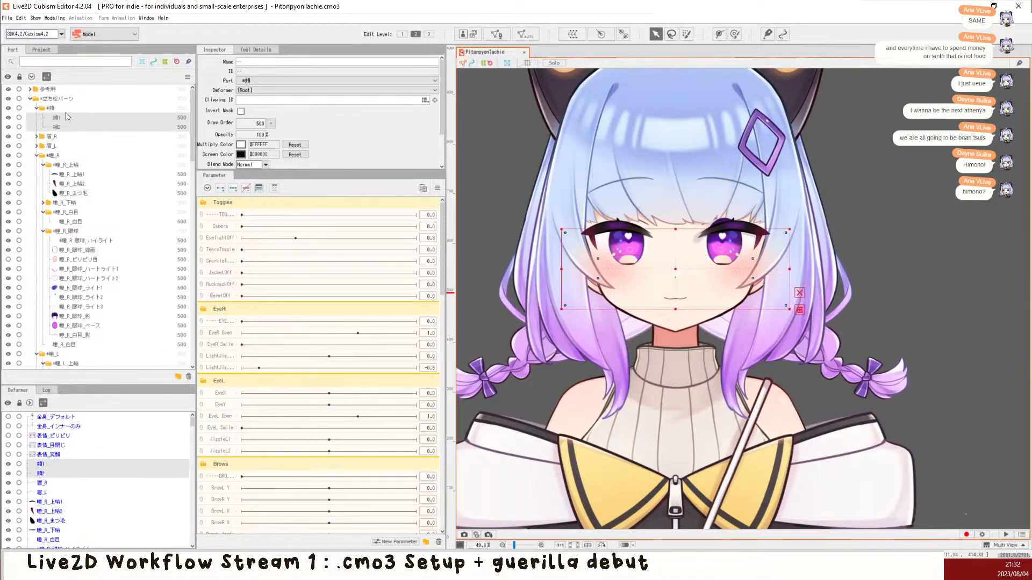
# Step: Collapse the *頬 cheek folder and select it together with the eyebrow folders 眉_R and 眉_L and both eye folders
pyautogui.click(38, 110)
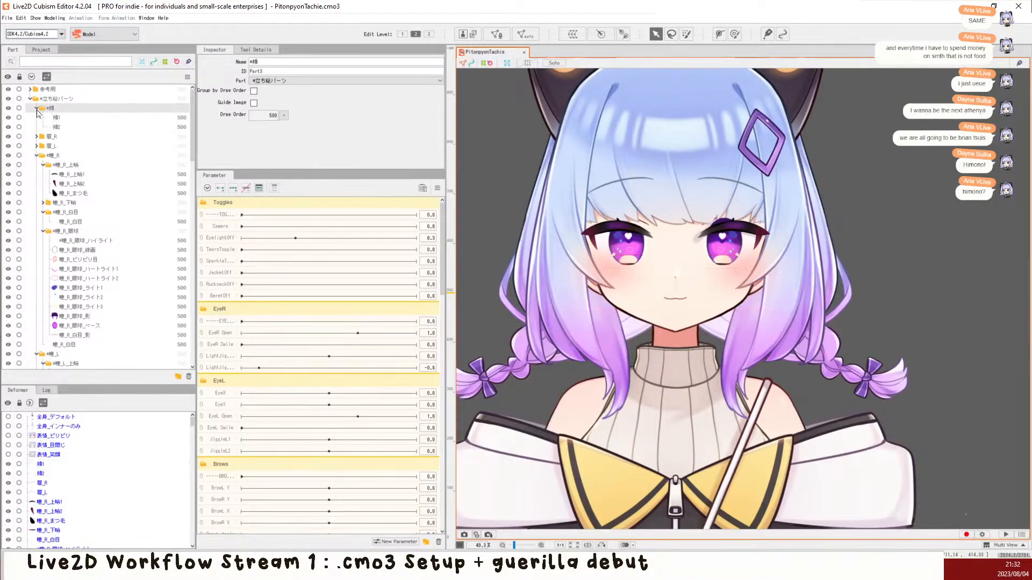
pyautogui.click(36, 108)
pyautogui.keyDown('shift'); pyautogui.click(67, 128); pyautogui.keyUp('shift')
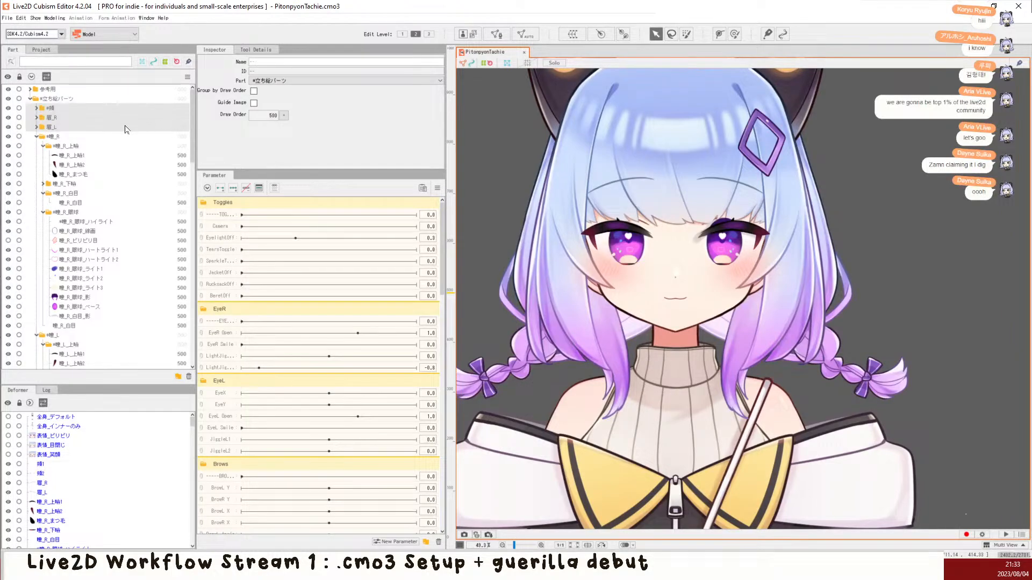
pyautogui.keyDown('ctrl'); pyautogui.click(76, 138); pyautogui.keyUp('ctrl')
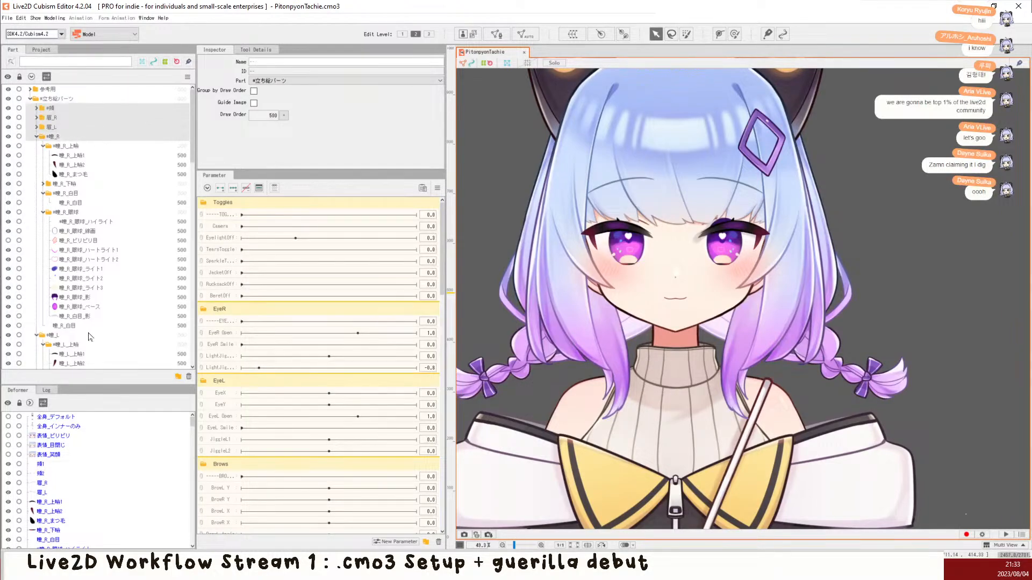
# Step: Add the nose folder *鼻 and the mouth folders 口_閉じ and *口 to the selection
pyautogui.scroll(-12, 88, 322)
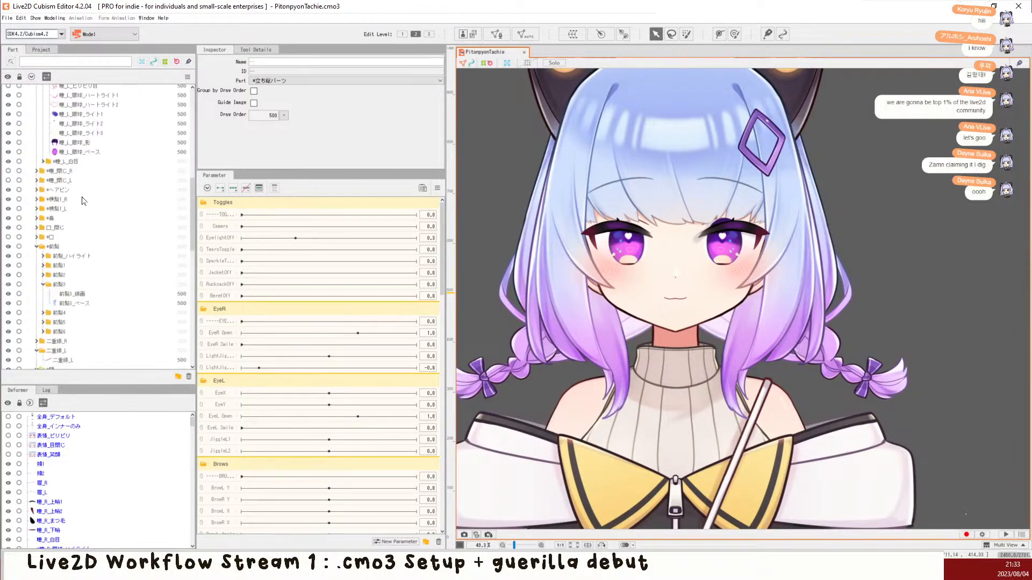
pyautogui.scroll(1, 86, 220)
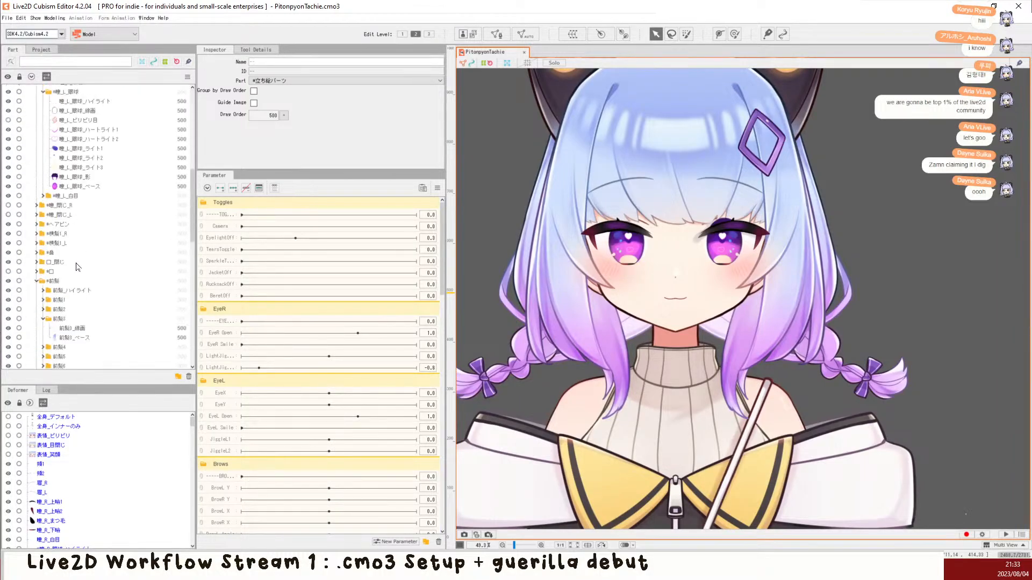
pyautogui.keyDown('ctrl'); pyautogui.click(77, 253); pyautogui.keyUp('ctrl')
pyautogui.keyDown('ctrl'); pyautogui.click(78, 262); pyautogui.keyUp('ctrl')
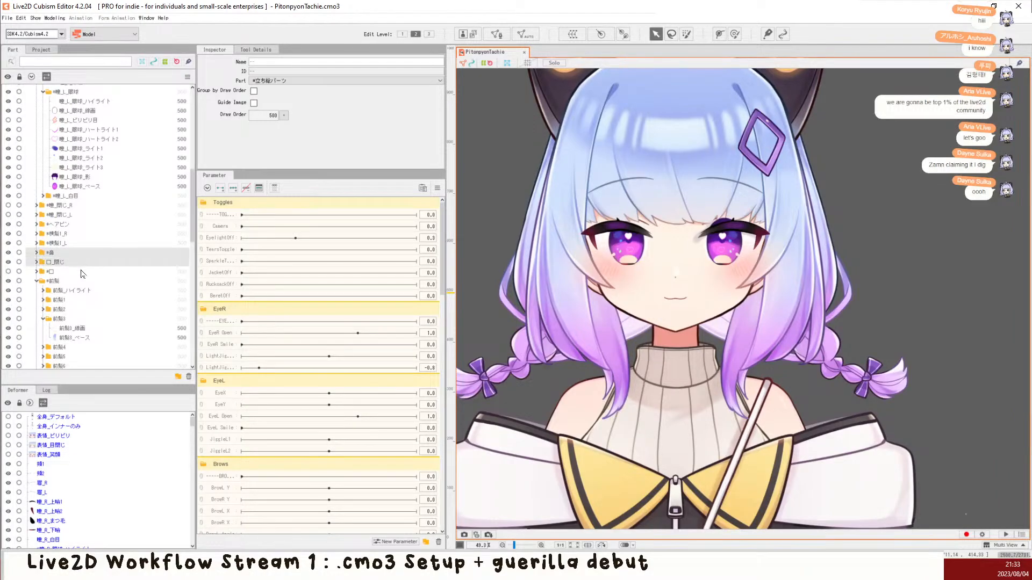
pyautogui.keyDown('ctrl'); pyautogui.click(82, 272); pyautogui.keyUp('ctrl')
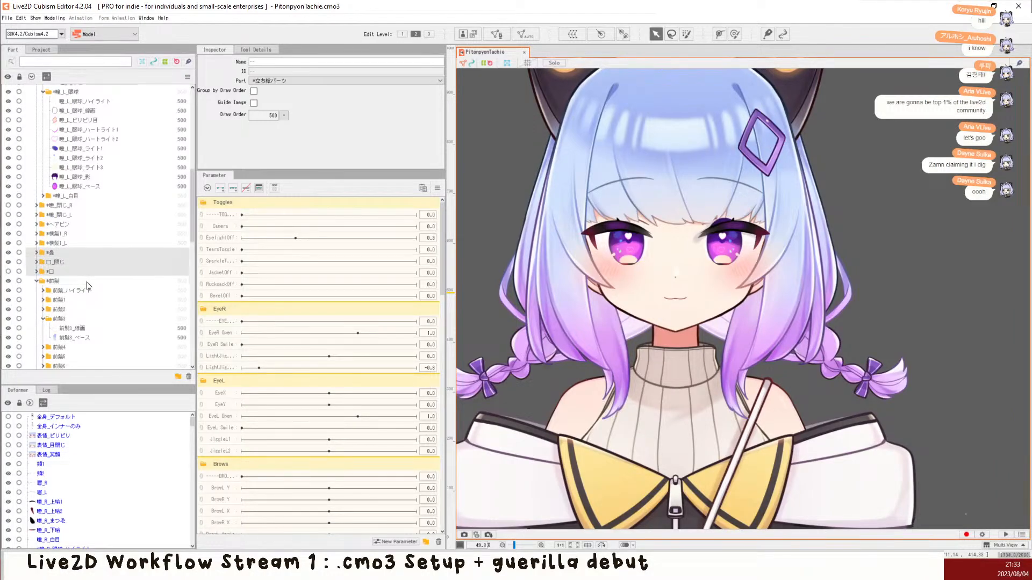
# Step: Add the face folder *顔, the eyelid-line folders 二重線_L and 二重線_R, and the ear folders 耳_R and 耳_L to the selection
pyautogui.scroll(-5, 86, 282)
pyautogui.keyDown('ctrl'); pyautogui.click(75, 266); pyautogui.keyUp('ctrl')
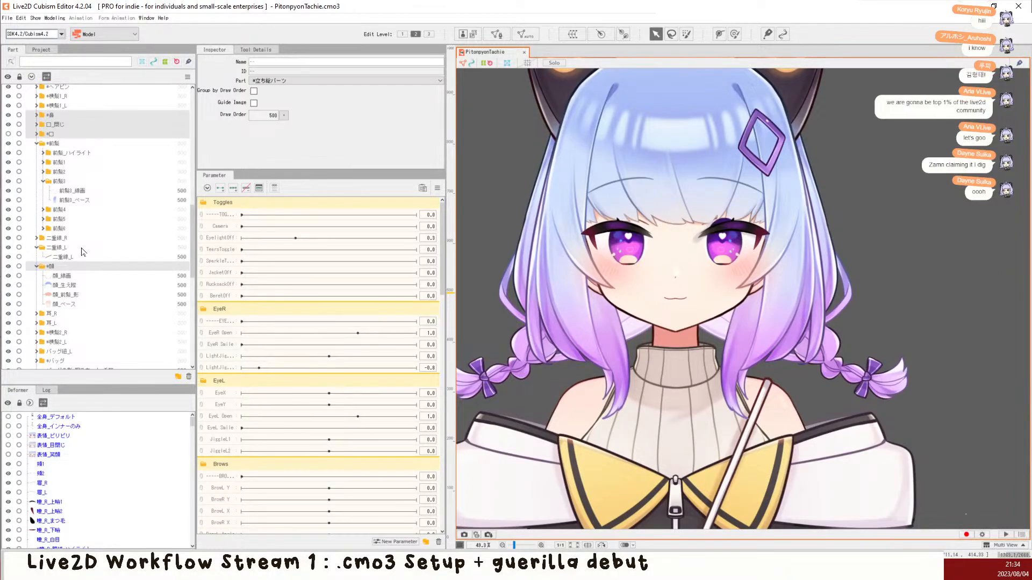
pyautogui.keyDown('ctrl'); pyautogui.click(82, 248); pyautogui.keyUp('ctrl')
pyautogui.keyDown('ctrl'); pyautogui.click(82, 239); pyautogui.keyUp('ctrl')
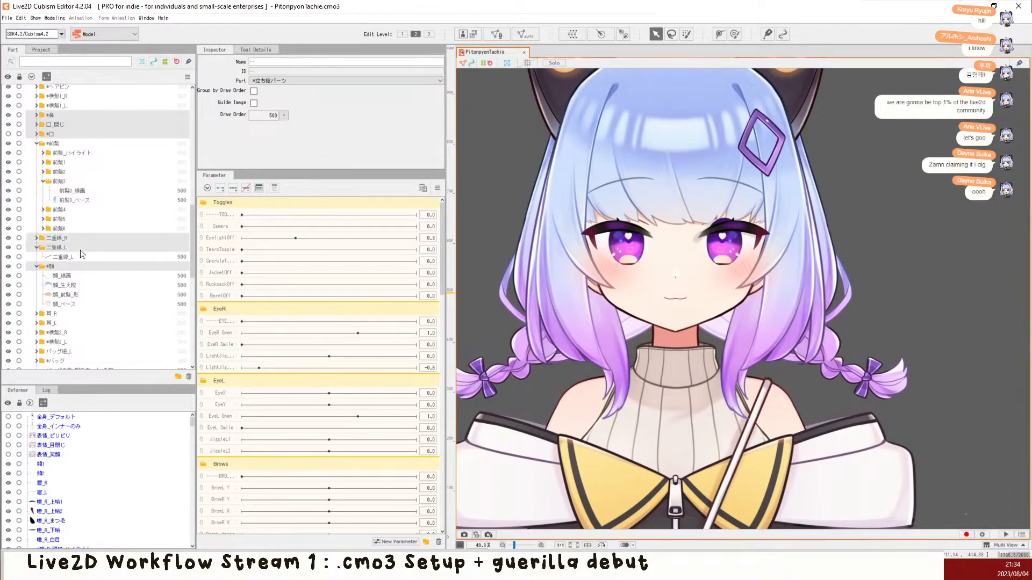
pyautogui.keyDown('ctrl'); pyautogui.click(66, 316); pyautogui.keyUp('ctrl')
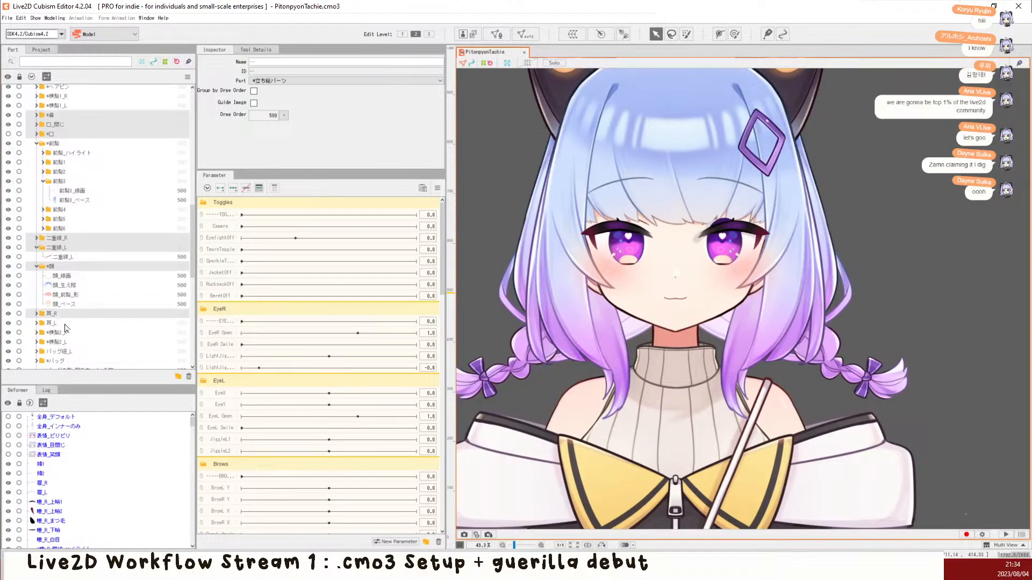
pyautogui.keyDown('ctrl'); pyautogui.click(65, 324); pyautogui.keyUp('ctrl')
# Step: Select all child objects of the selected face folders and create a parent warp deformer named Face with 2 × 2 Bezier divisions
pyautogui.rightClick(65, 270)
pyautogui.moveTo(156, 288)
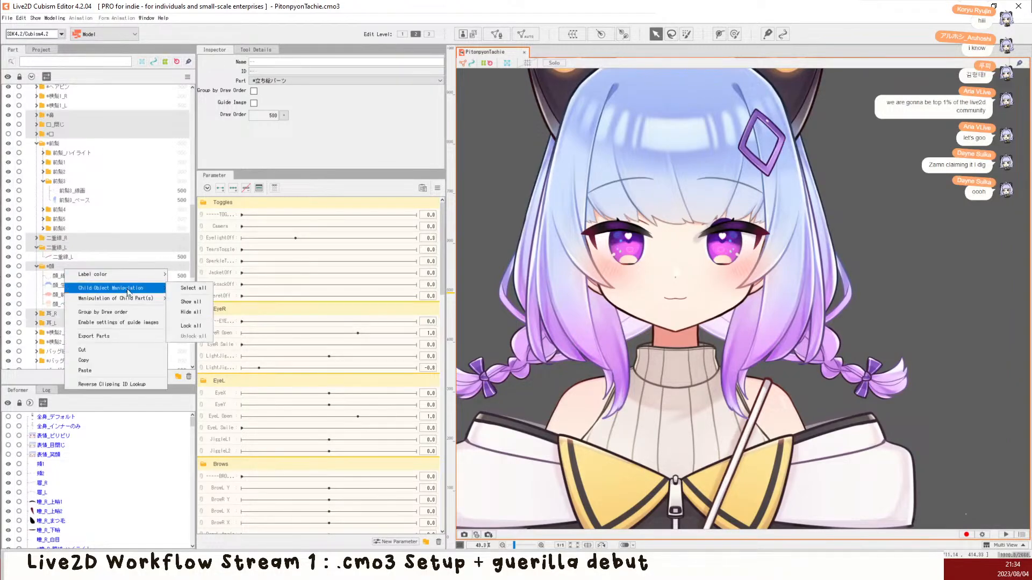
pyautogui.click(195, 289)
pyautogui.click(573, 33)
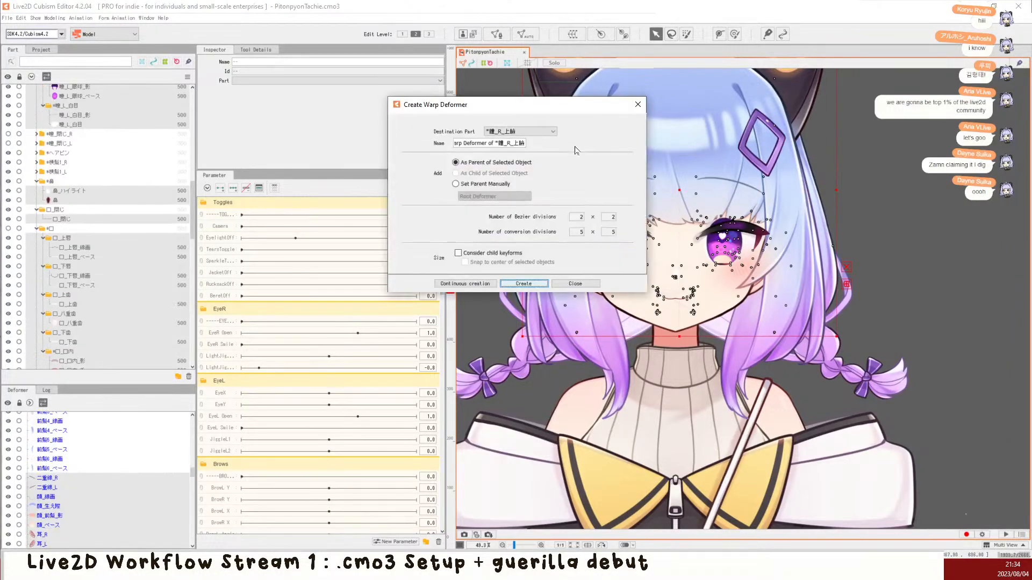
pyautogui.click(506, 144)
pyautogui.write('Face')
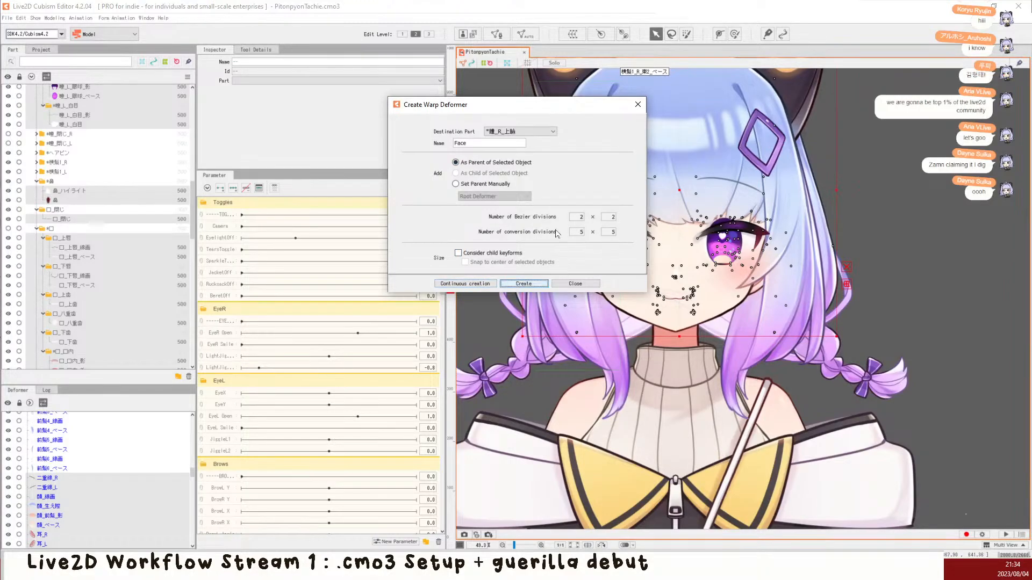
pyautogui.click(520, 283)
# Step: Isolate the Face deformer's contents on the canvas to check which parts it covers, and restore the full view
pyautogui.scroll(-3, 648, 171)
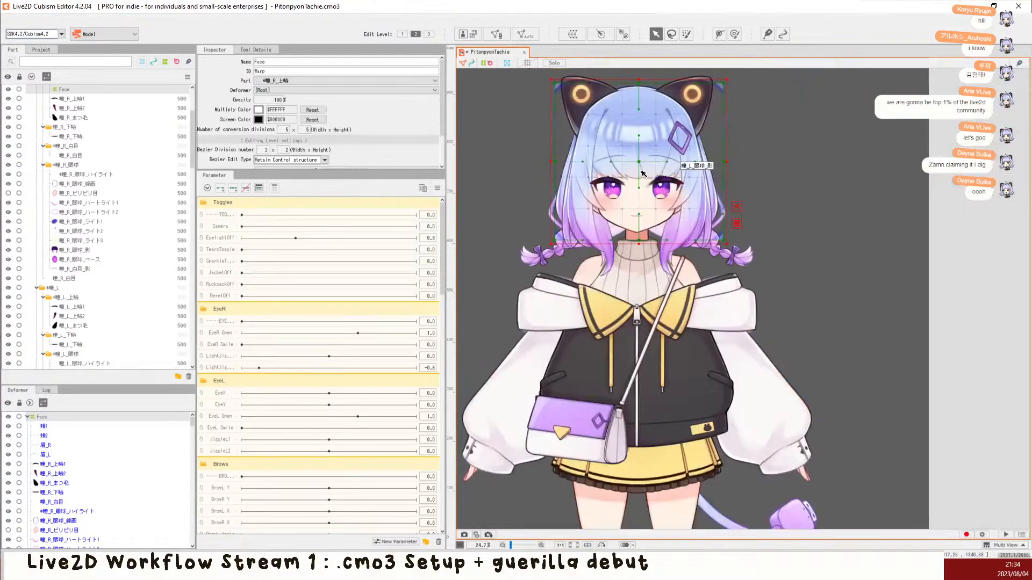
pyautogui.press('f')
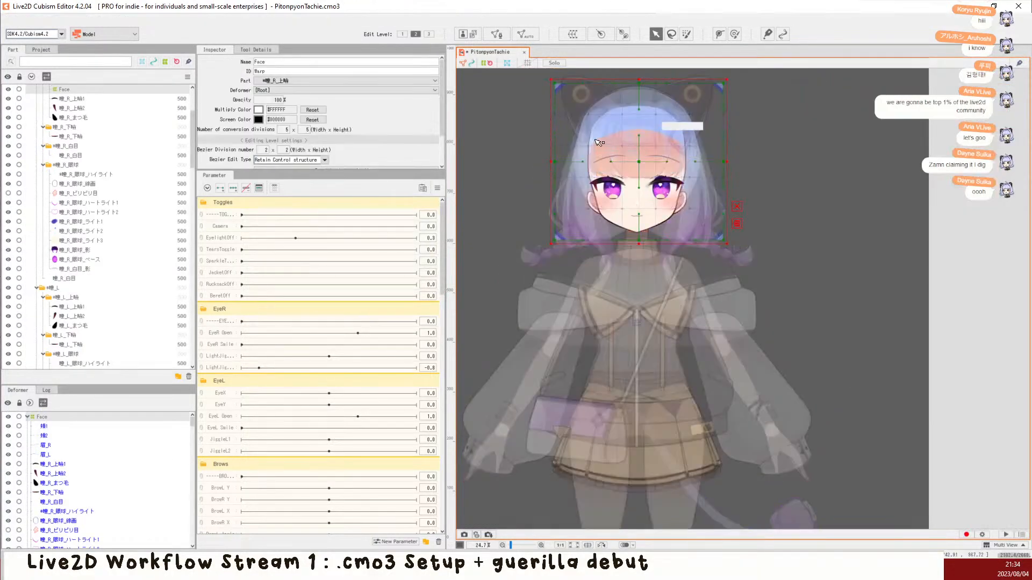
pyautogui.scroll(2, 597, 141)
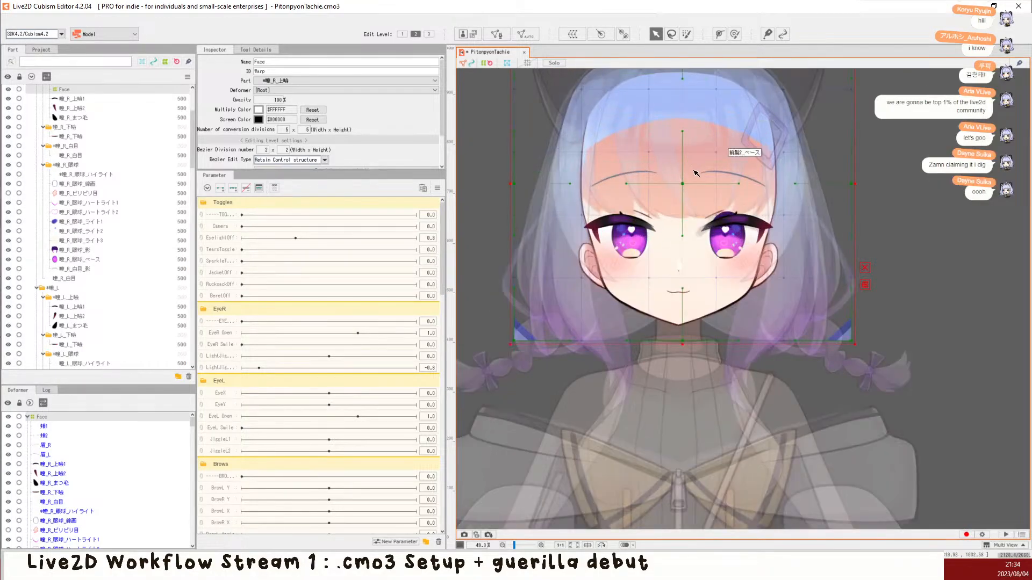
pyautogui.press('f')
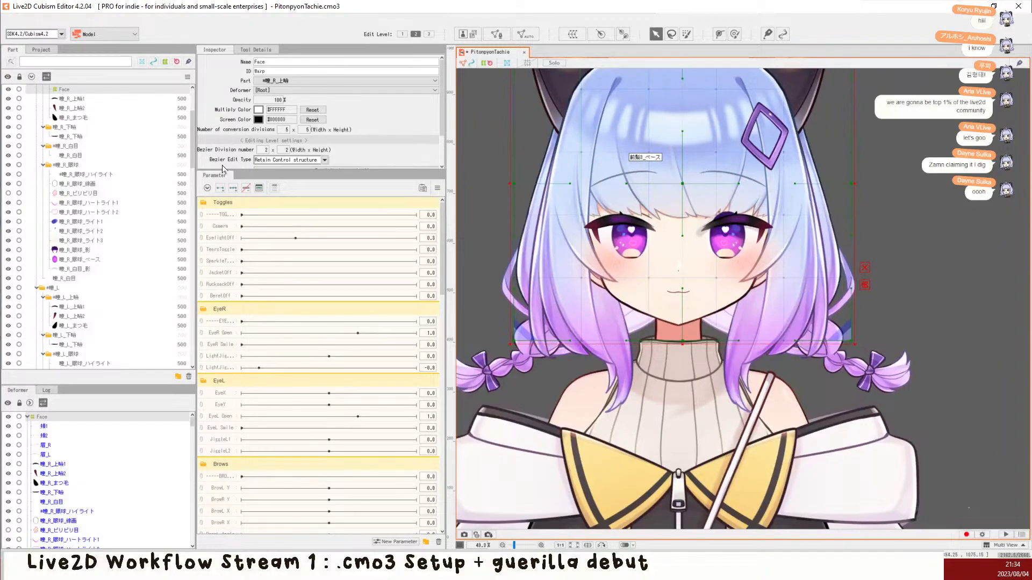
# Step: Collapse the whole part tree and expand only the *立ち絵パーツ folder
pyautogui.scroll(1, 113, 191)
pyautogui.click(32, 78)
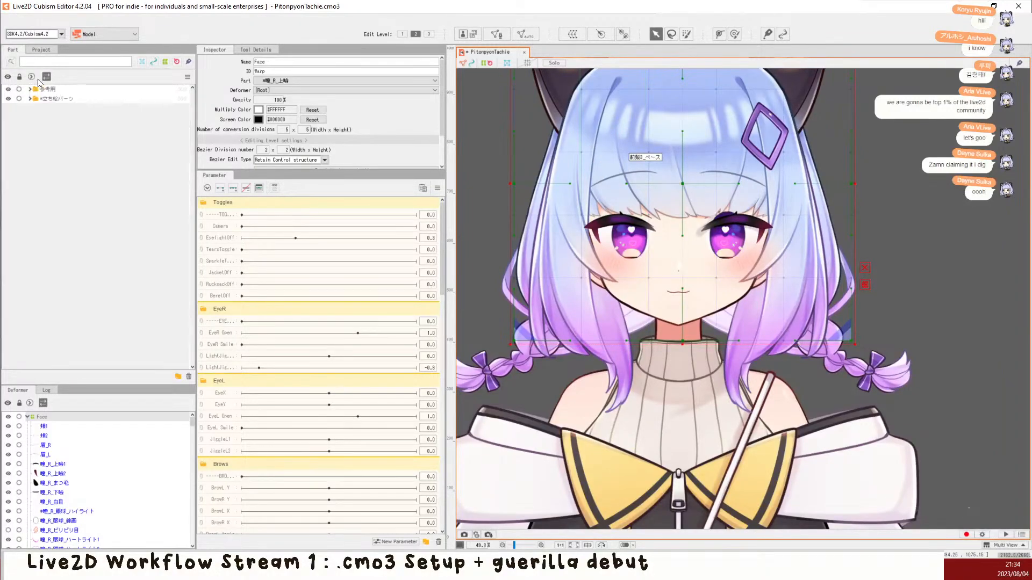
pyautogui.click(31, 98)
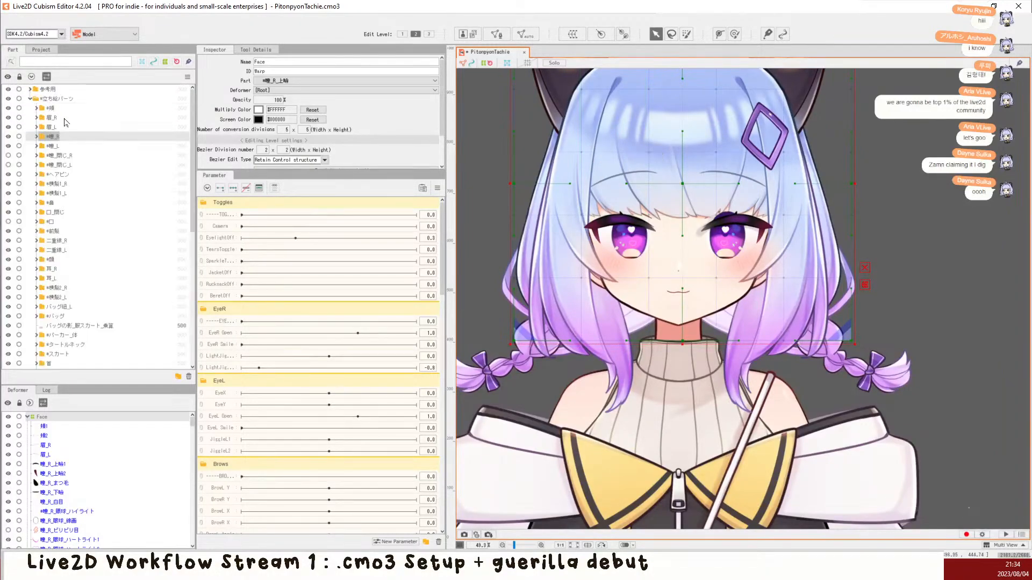
pyautogui.click(84, 164)
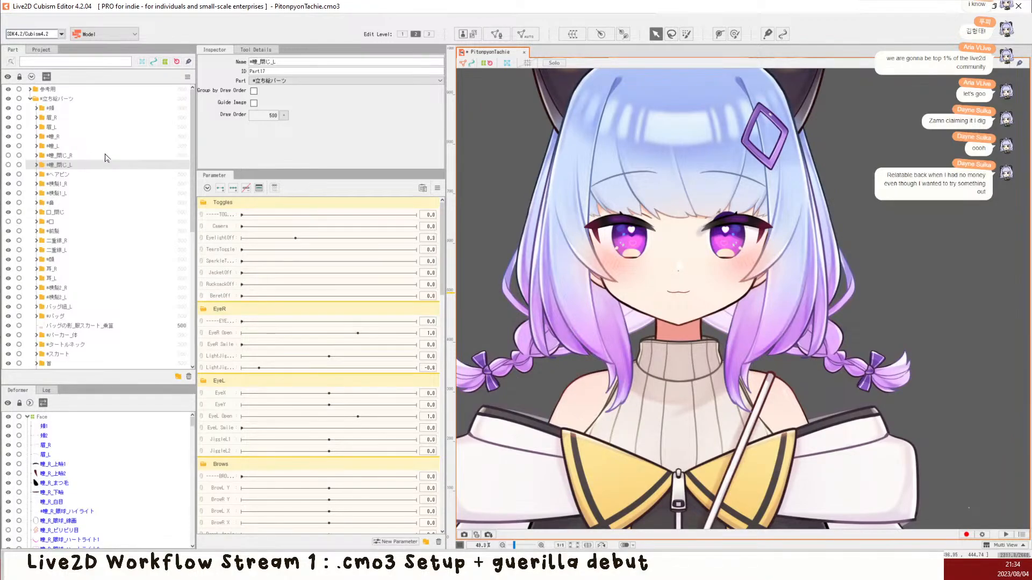
# Step: Select the hairpin folder *ヘアピン together with the hair folders *横髪1_R, *横髪1_L, *前髪, *横髪2_R and *横髪2_L
pyautogui.click(78, 175)
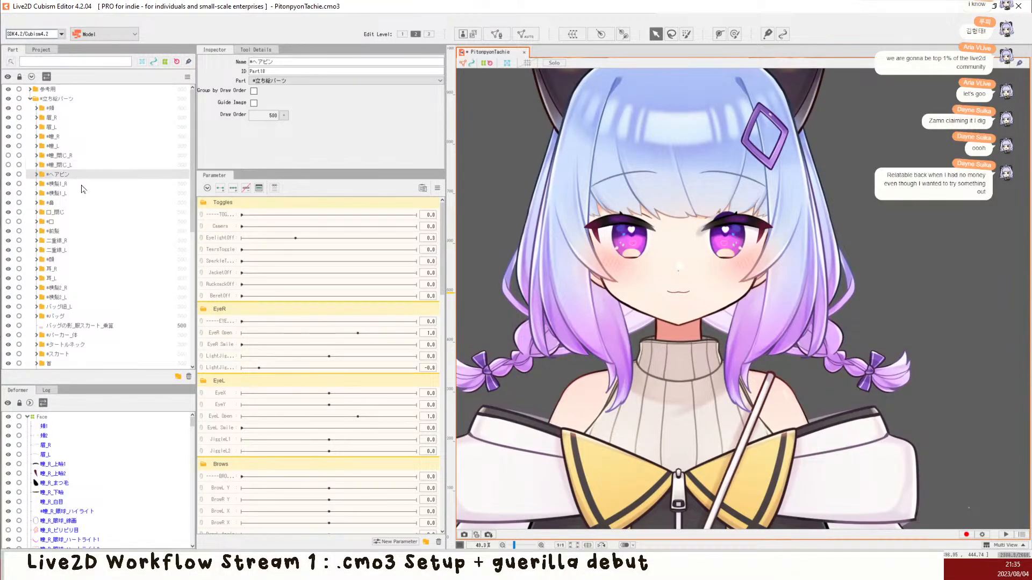
pyautogui.keyDown('ctrl'); pyautogui.click(83, 185); pyautogui.keyUp('ctrl')
pyautogui.keyDown('ctrl'); pyautogui.click(83, 194); pyautogui.keyUp('ctrl')
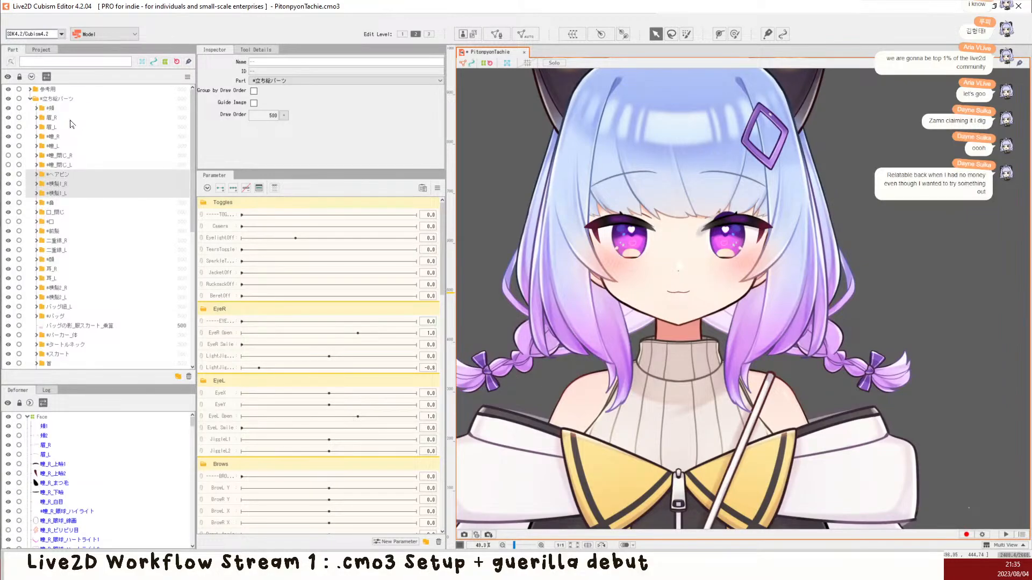
pyautogui.keyDown('ctrl'); pyautogui.click(87, 232); pyautogui.keyUp('ctrl')
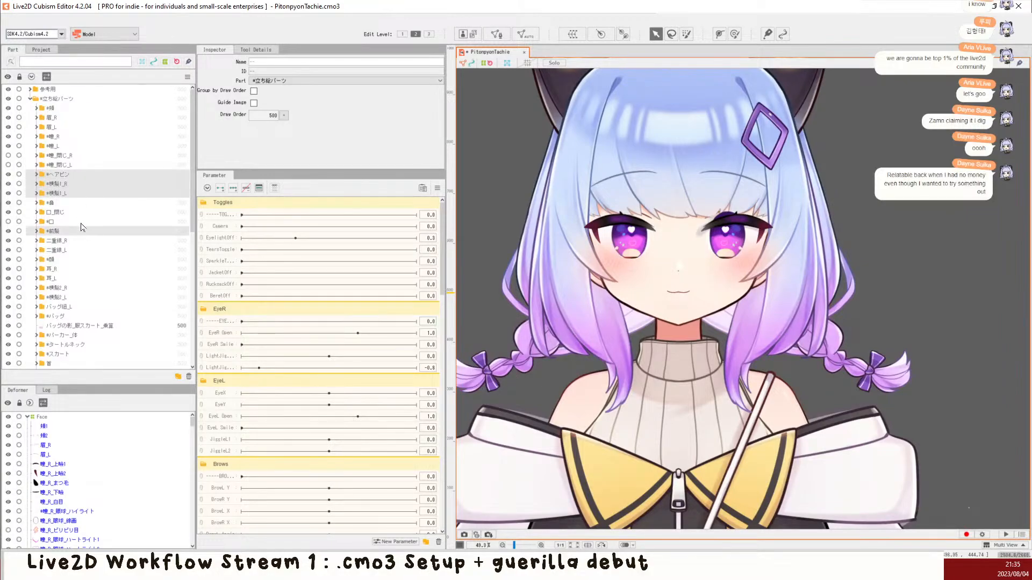
pyautogui.scroll(-3, 81, 227)
pyautogui.keyDown('ctrl'); pyautogui.click(84, 220); pyautogui.keyUp('ctrl')
pyautogui.keyDown('ctrl'); pyautogui.click(84, 230); pyautogui.keyUp('ctrl')
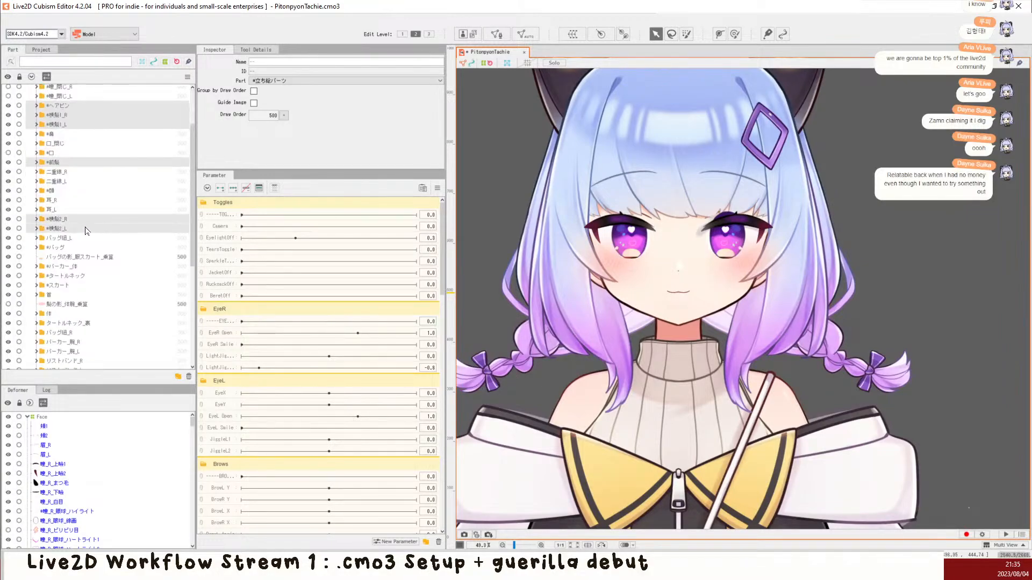
# Step: Look through the remaining part folders for more hair and select all child objects of the selected hair and hairpin folders
pyautogui.scroll(-2, 98, 304)
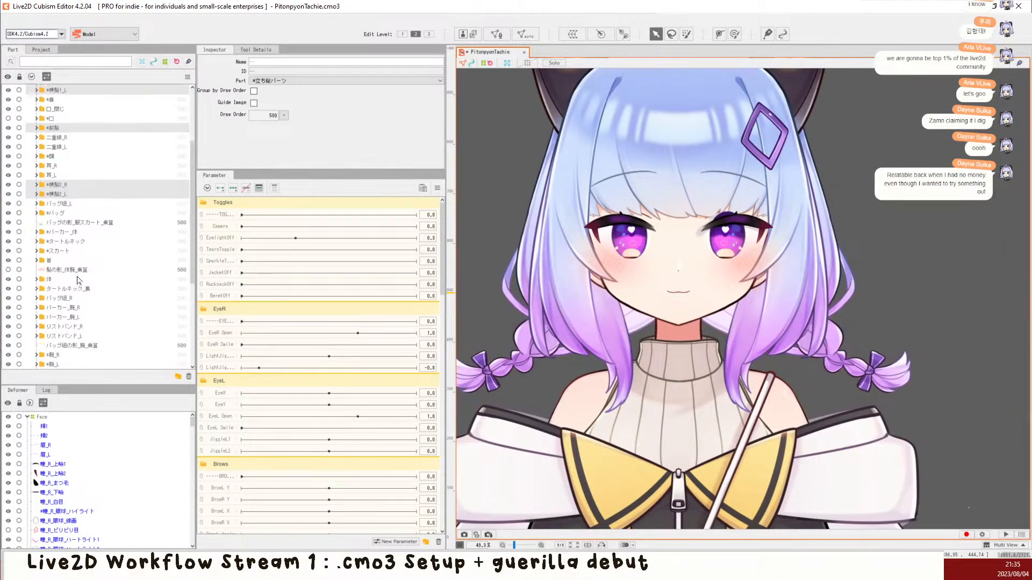
pyautogui.scroll(-5, 100, 284)
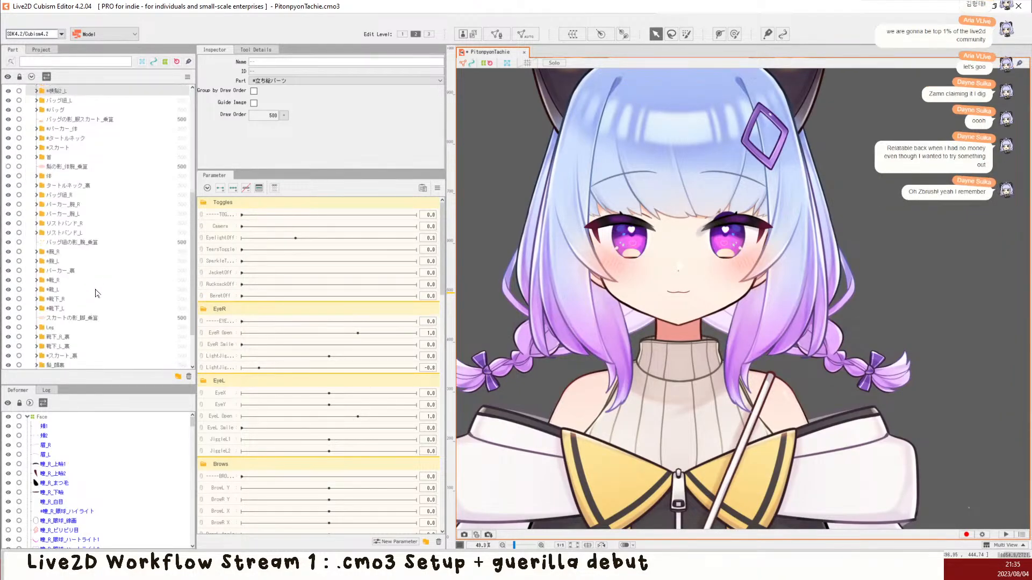
pyautogui.scroll(-2, 98, 248)
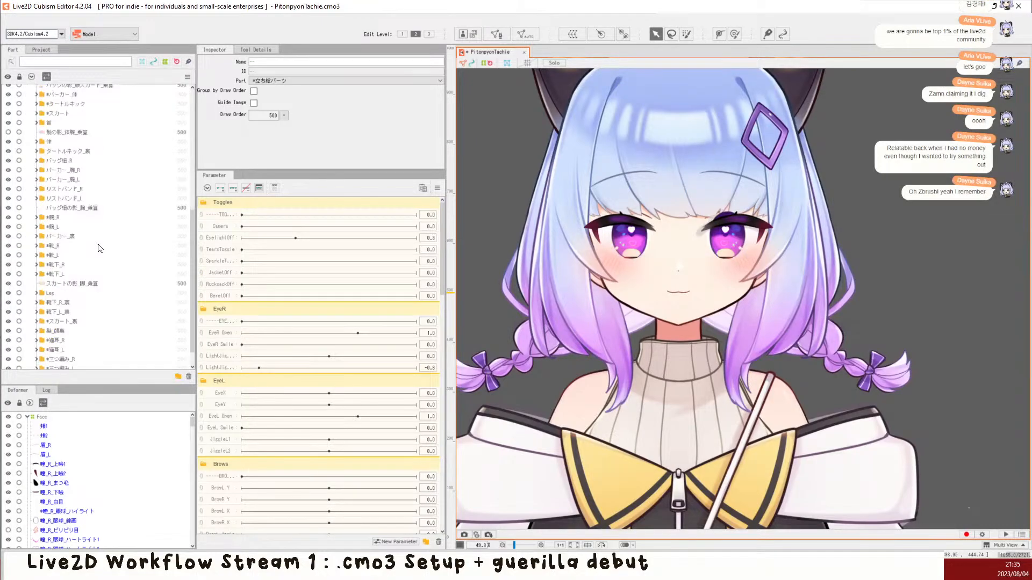
pyautogui.scroll(-1, 100, 325)
pyautogui.scroll(6, 99, 325)
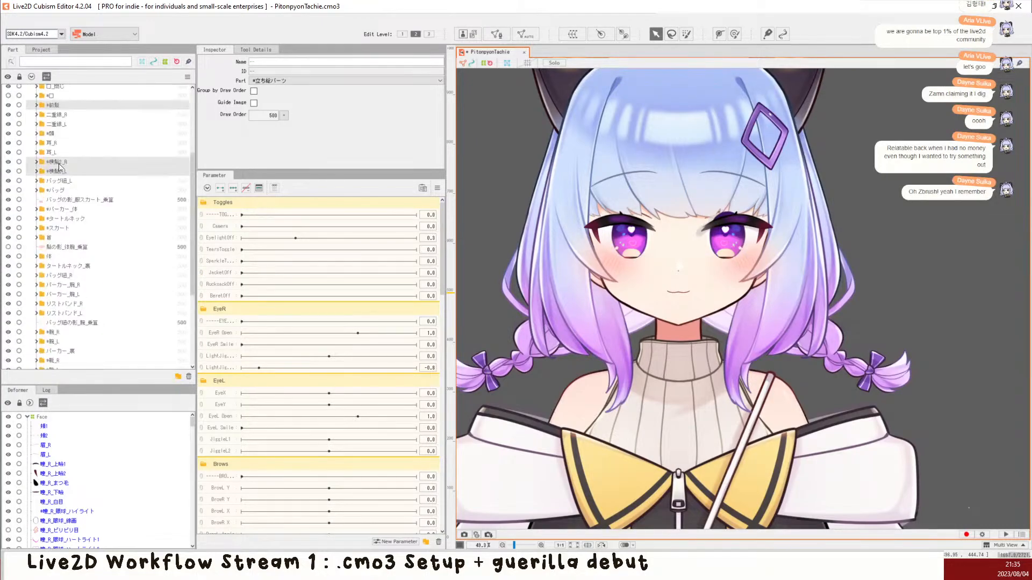
pyautogui.rightClick(58, 171)
pyautogui.moveTo(111, 190)
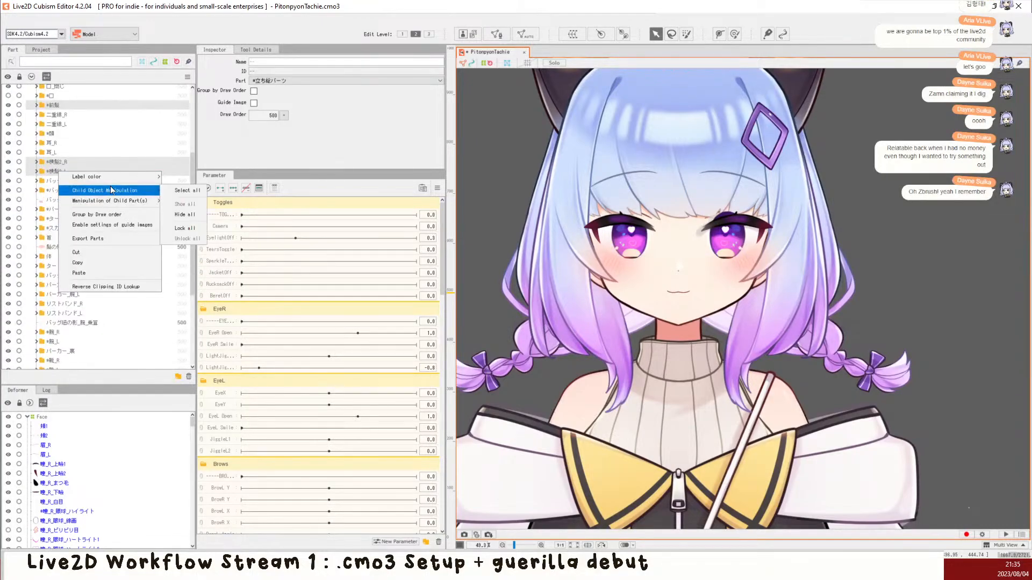
pyautogui.click(168, 190)
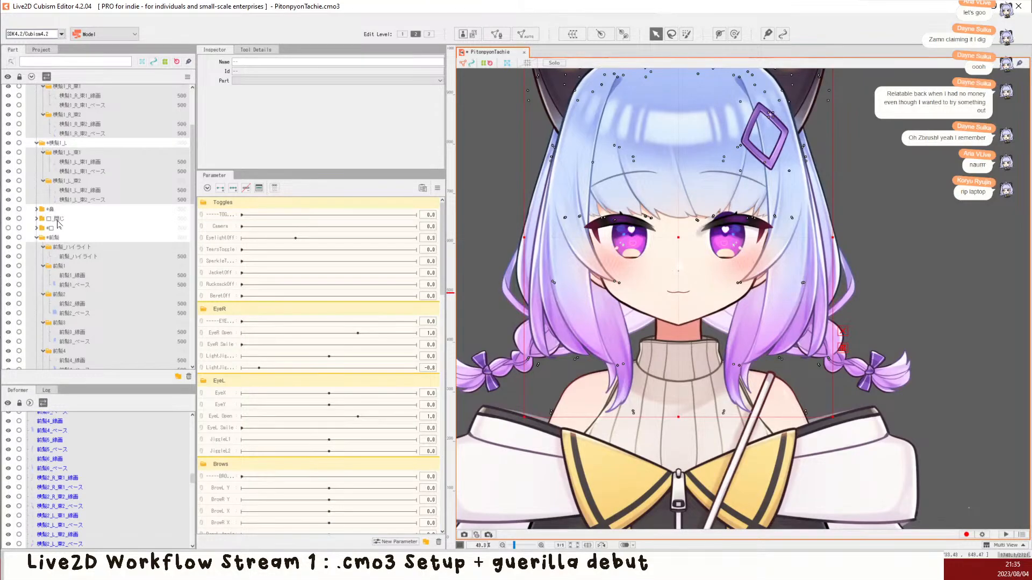
# Step: Add all child objects of the braid folders *三つ編み_R and *三つ編み_L to the hair selection
pyautogui.scroll(-6, 56, 226)
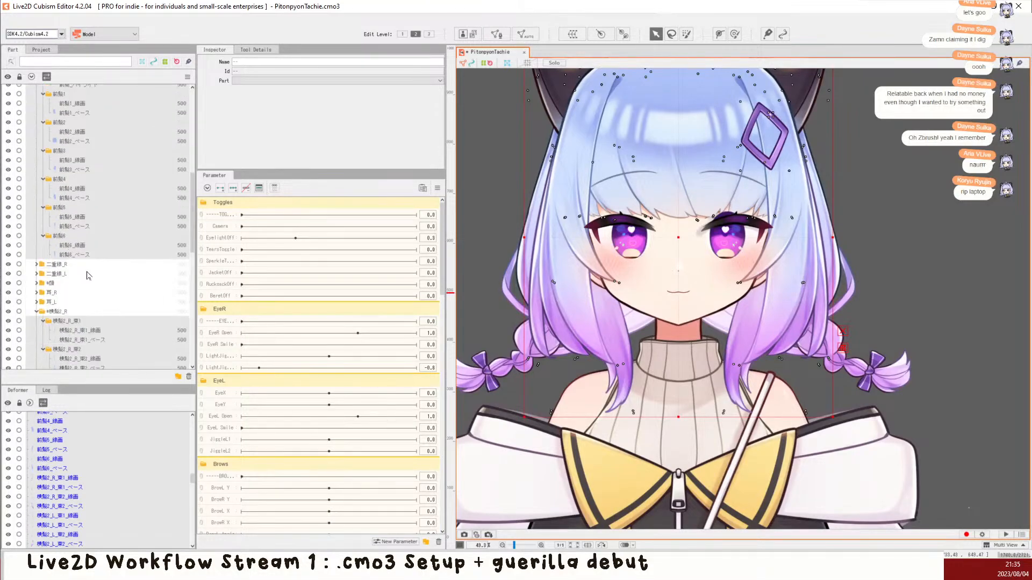
pyautogui.scroll(-5, 90, 306)
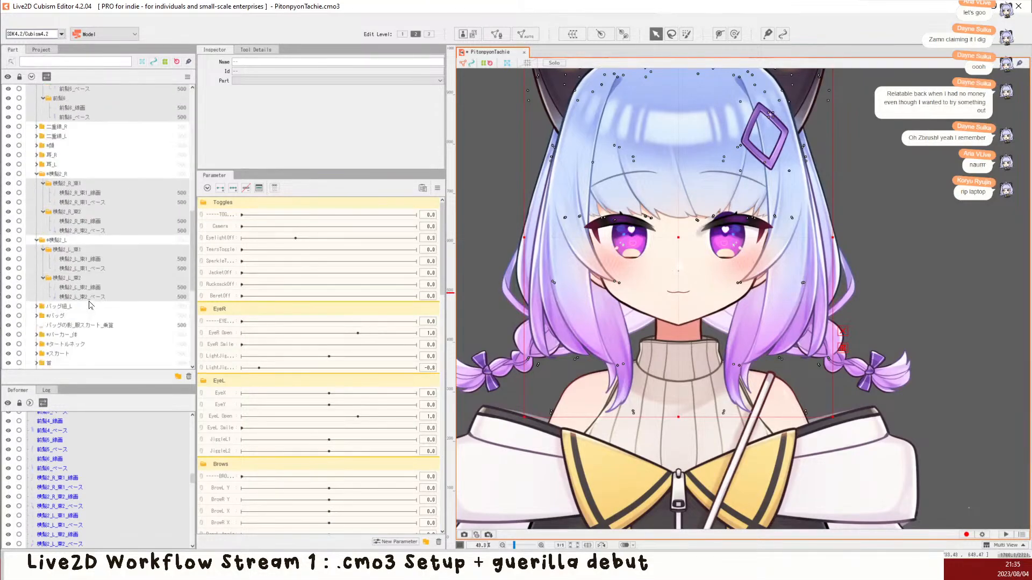
pyautogui.scroll(-4, 102, 322)
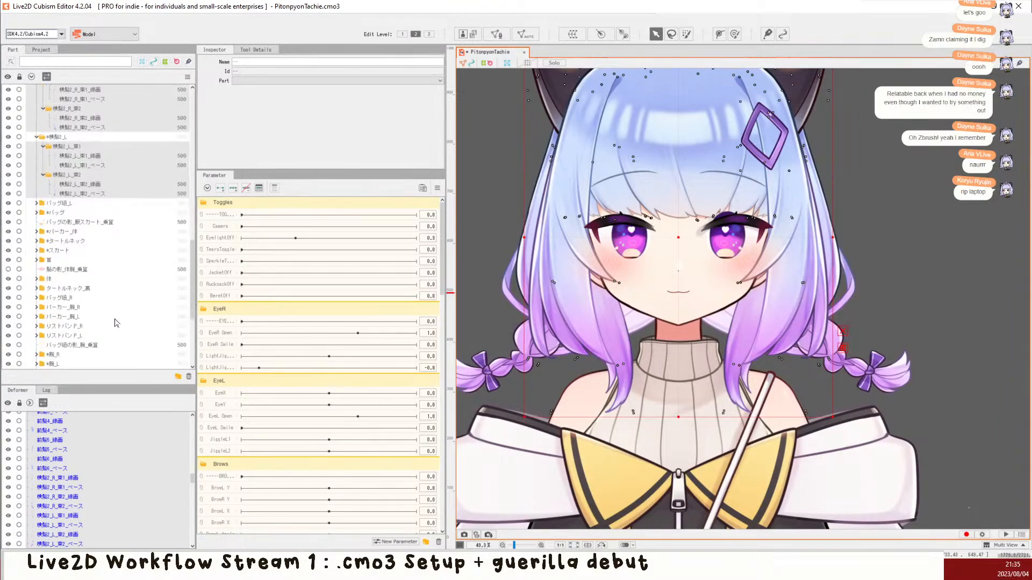
pyautogui.scroll(-4, 115, 320)
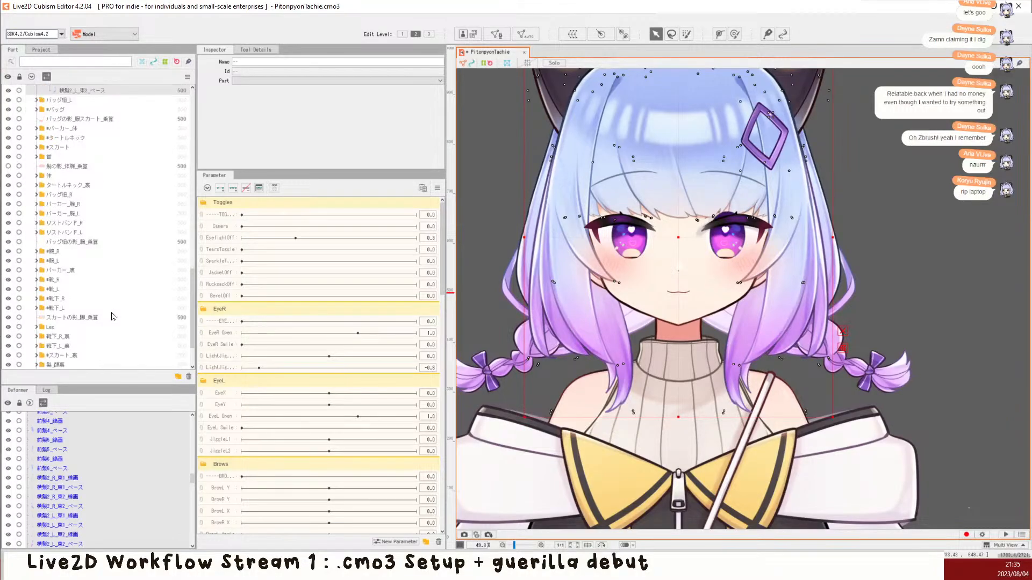
pyautogui.scroll(-2, 113, 315)
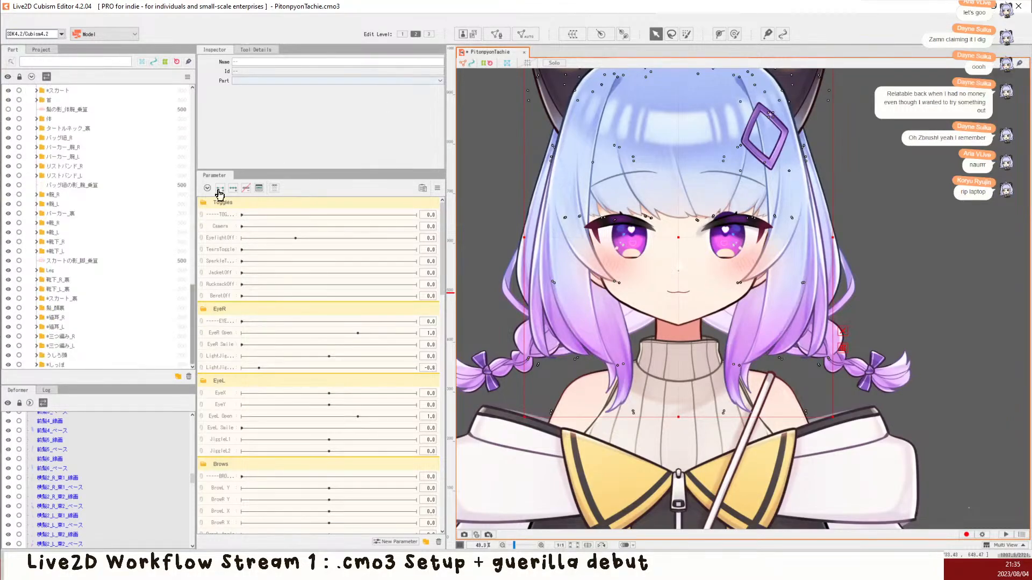
pyautogui.click(106, 336)
pyautogui.keyDown('shift'); pyautogui.click(98, 346); pyautogui.keyUp('shift')
pyautogui.rightClick(96, 349)
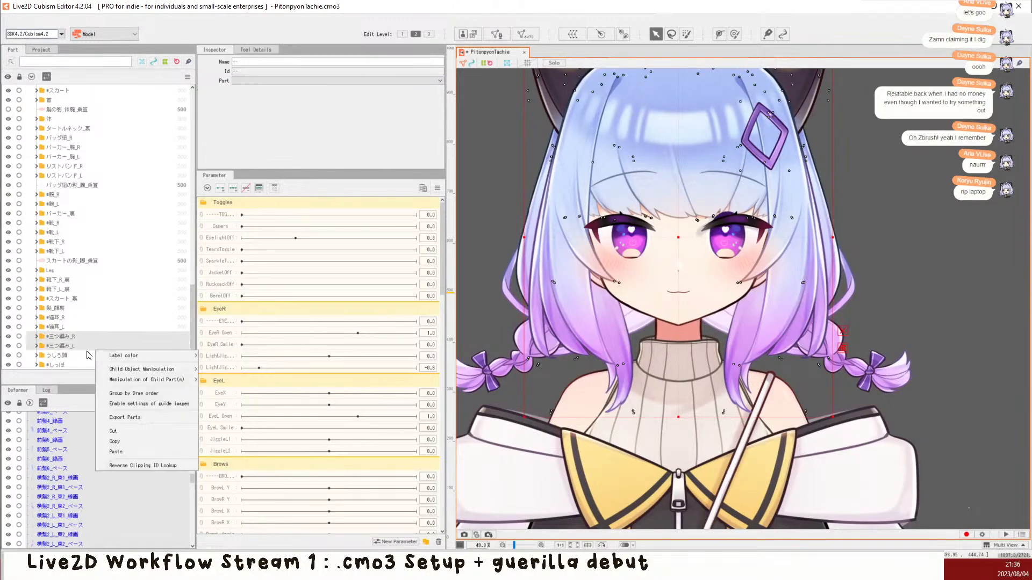
pyautogui.moveTo(127, 380)
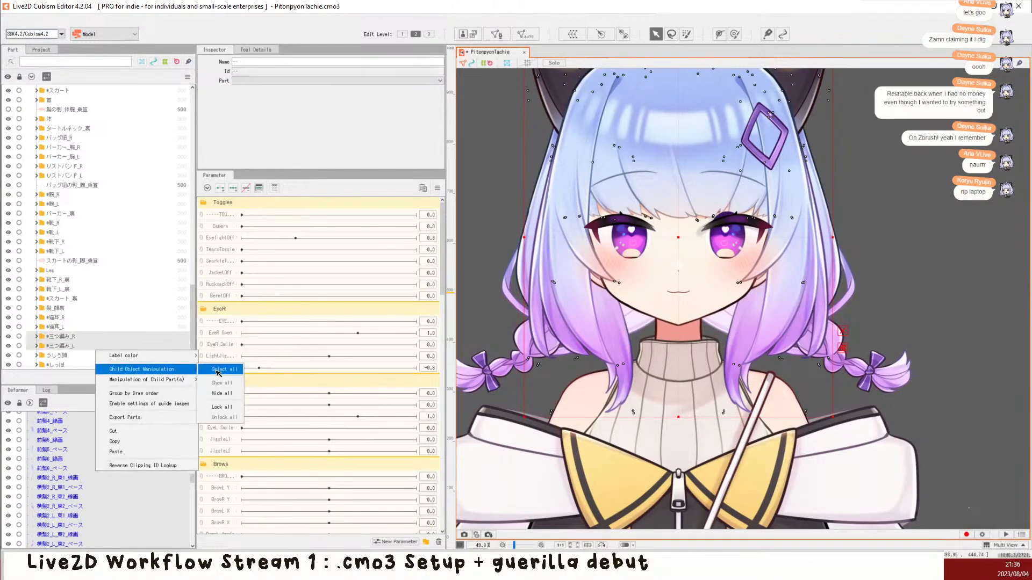
pyautogui.click(213, 373)
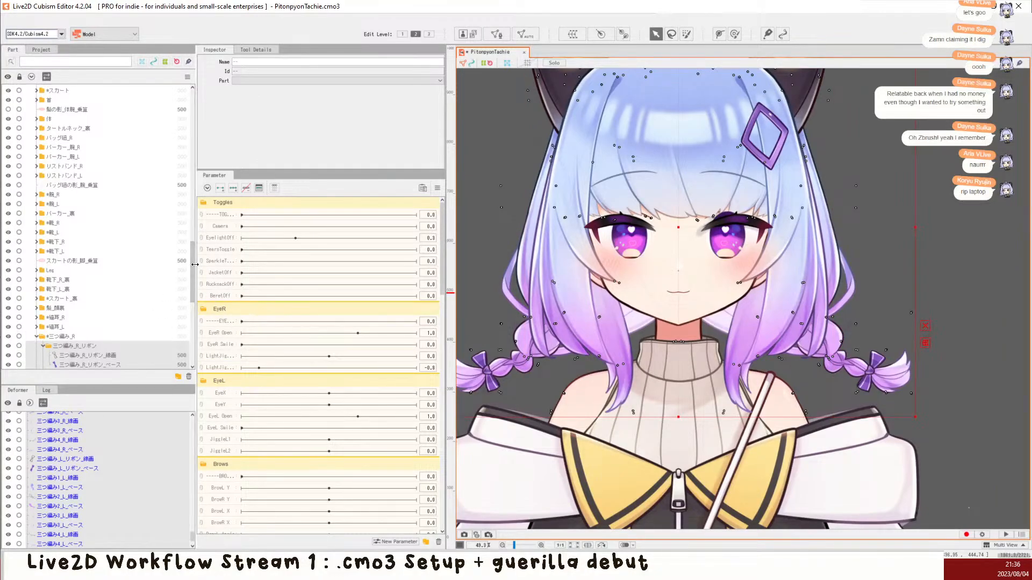
# Step: Create a warp deformer named Hair as parent of the selected hair objects, with 2 × 2 Bezier and 5 × 5 conversion divisions
pyautogui.click(573, 33)
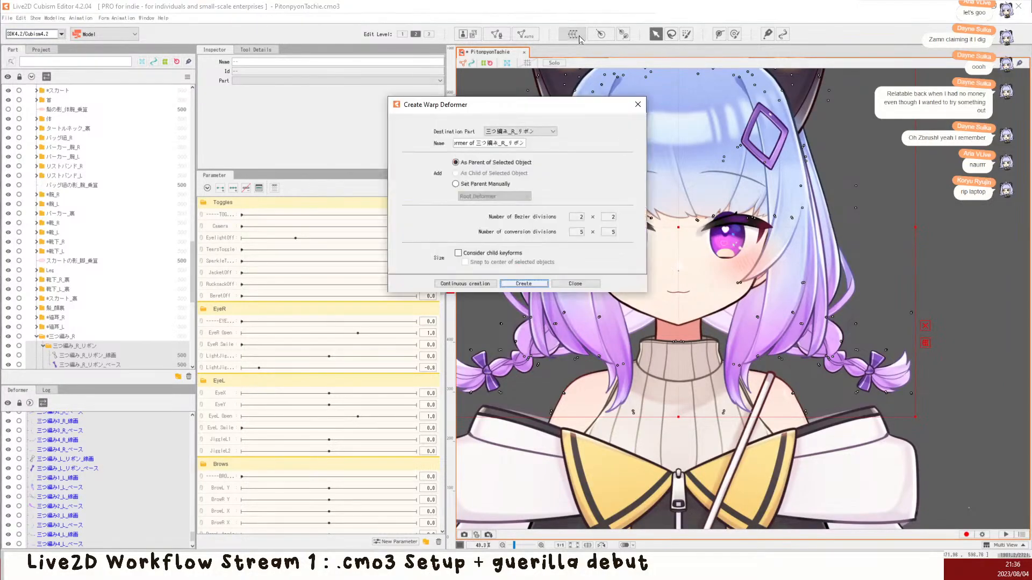
pyautogui.click(520, 143)
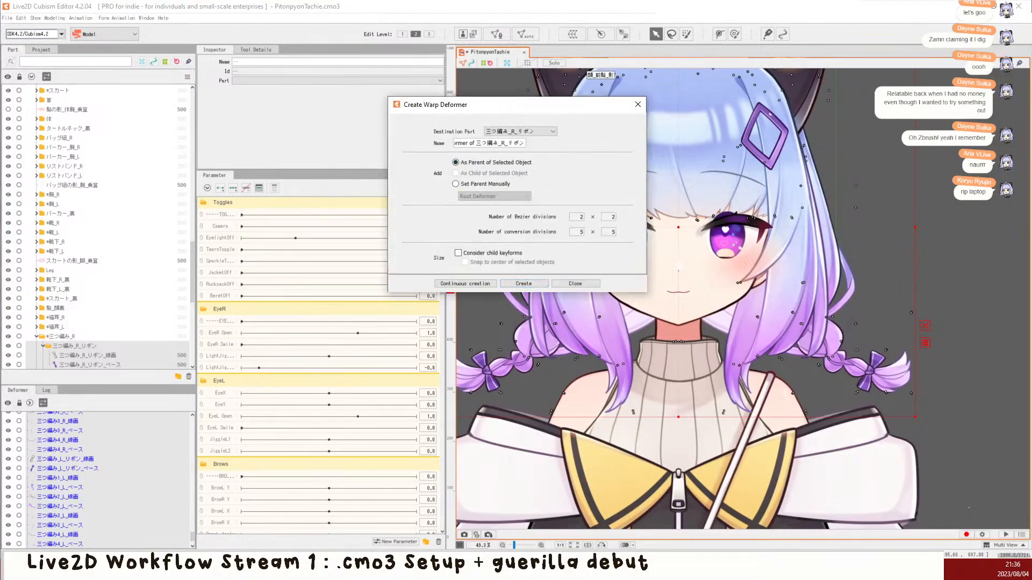
pyautogui.tripleClick(515, 143)
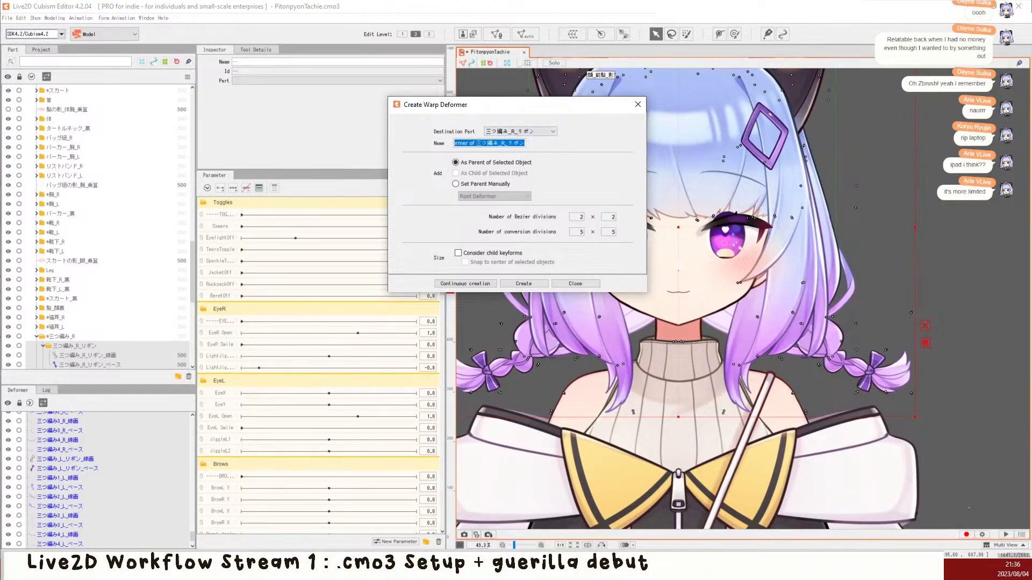
pyautogui.write('Hair')
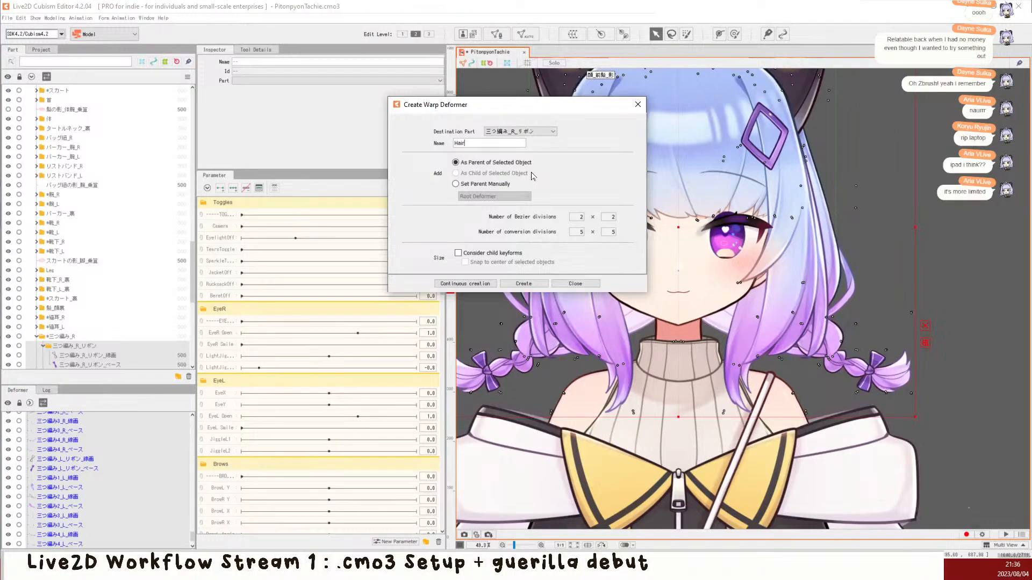
pyautogui.press('BackSpace')
pyautogui.write('ir')
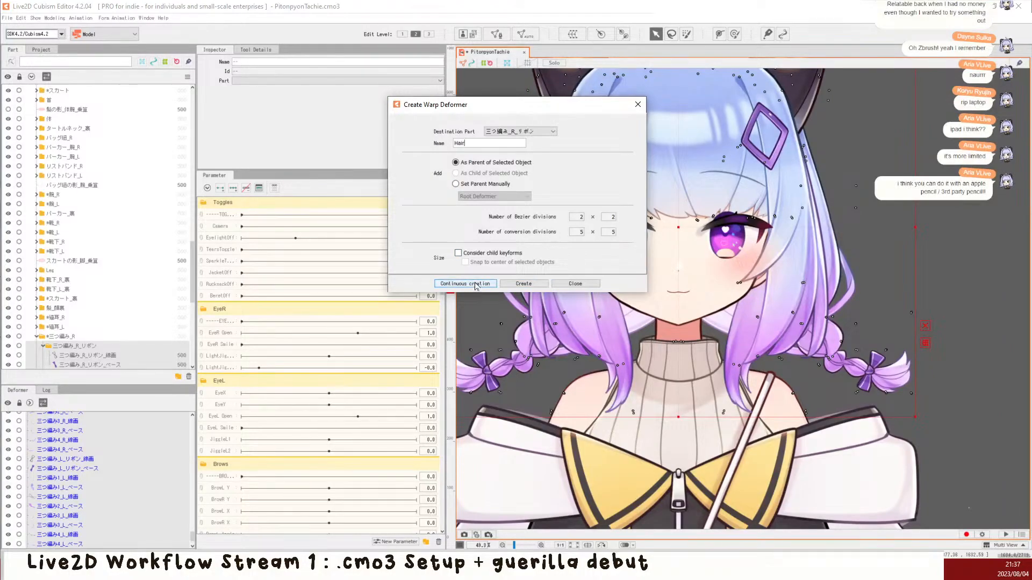
pyautogui.click(524, 284)
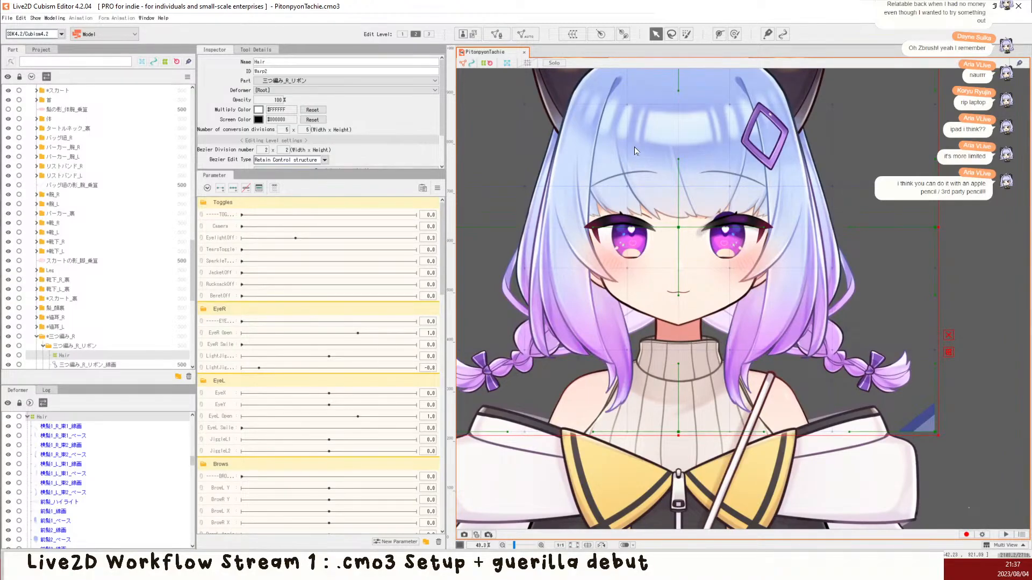
pyautogui.scroll(-2, 631, 146)
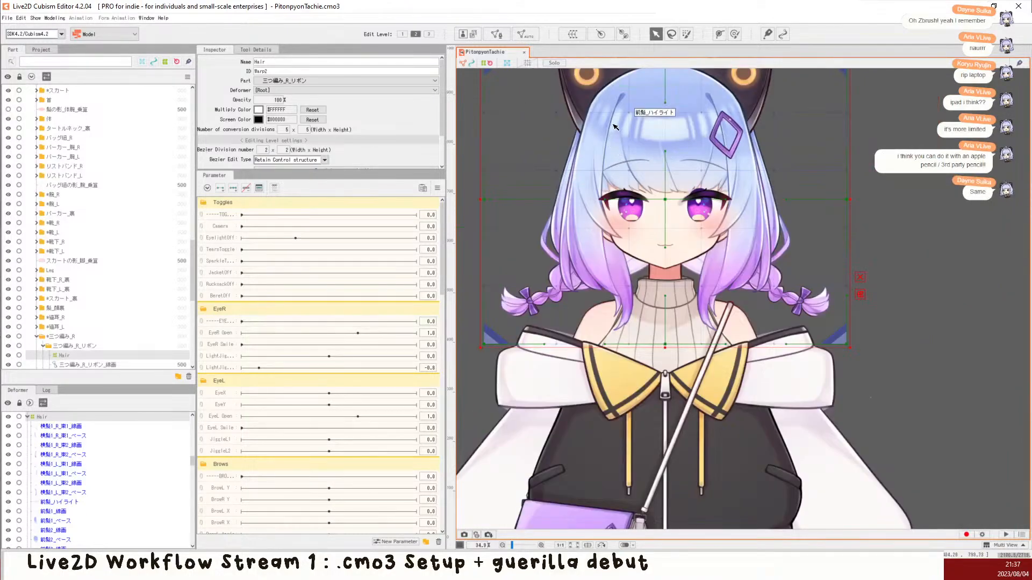
# Step: Check which hair parts the Hair warp deformer covers and assign the back-of-head mesh うしろ頭 to the Hair deformer
pyautogui.scroll(2, 617, 127)
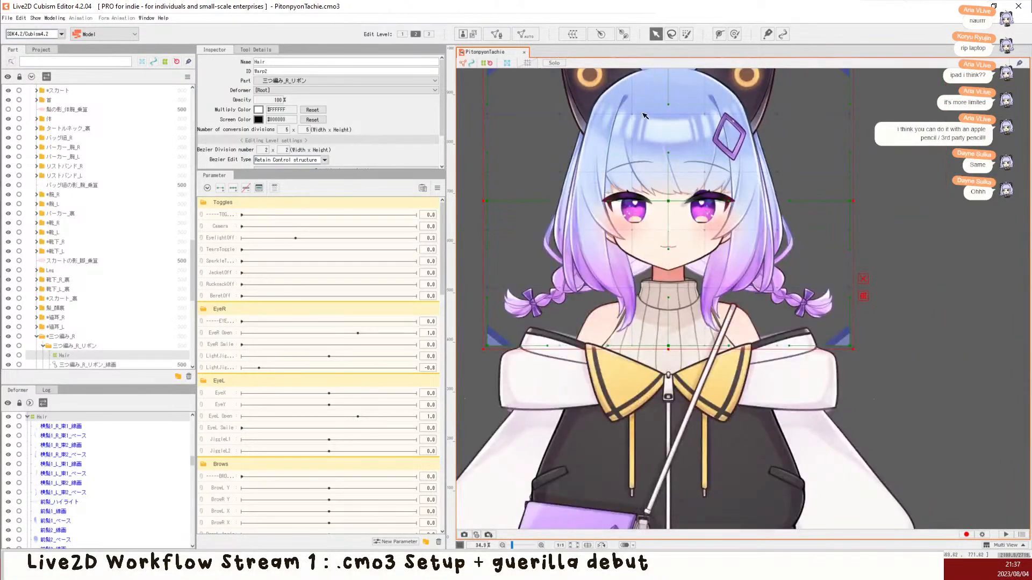
pyautogui.scroll(2, 628, 86)
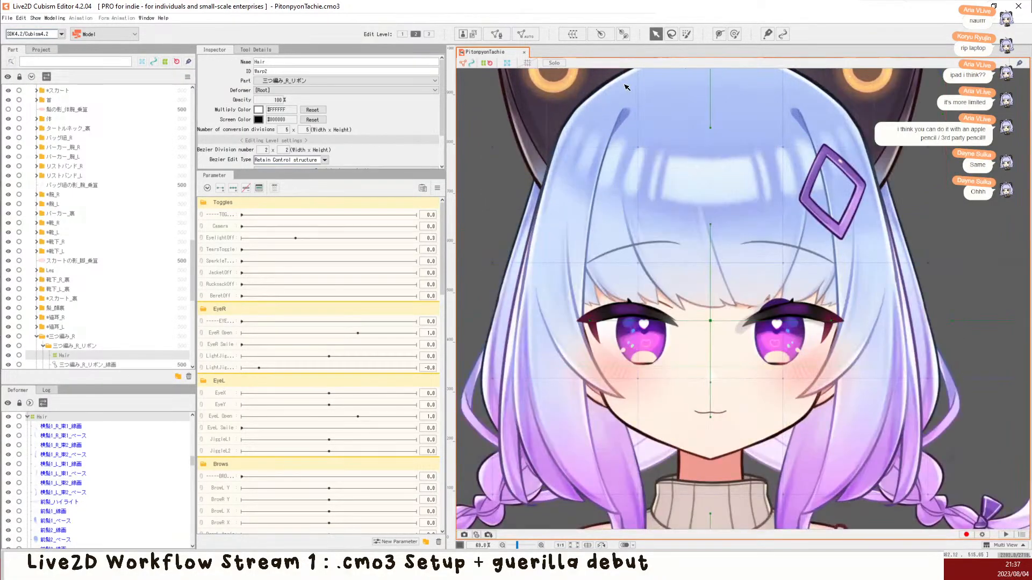
pyautogui.scroll(-2, 632, 86)
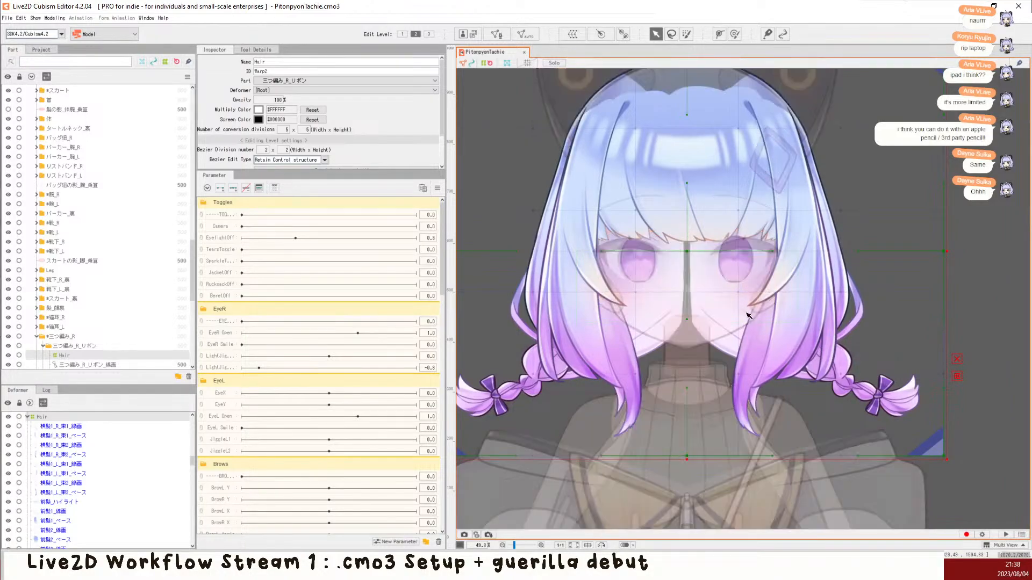
pyautogui.scroll(-5, 748, 316)
pyautogui.scroll(6, 734, 261)
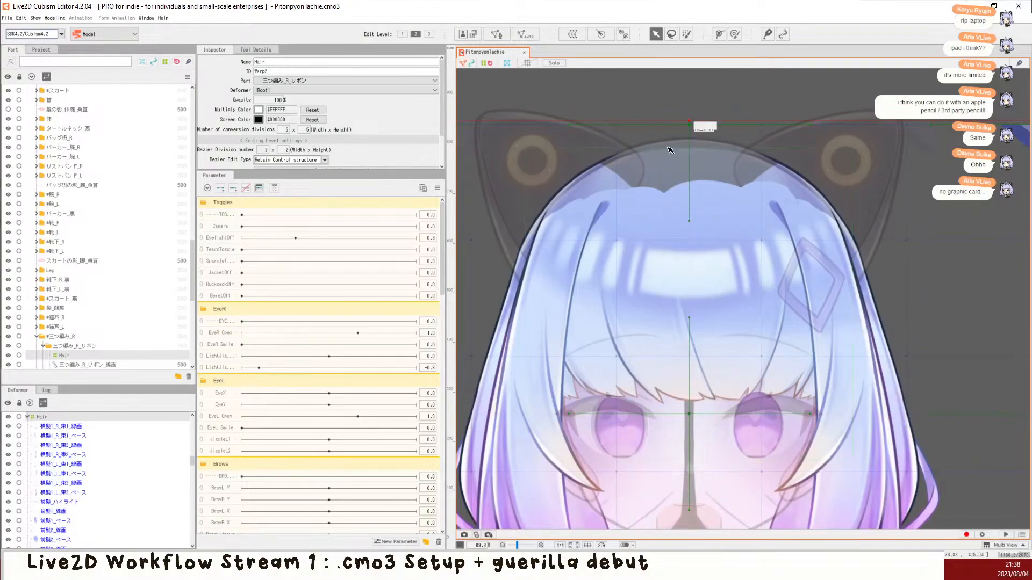
pyautogui.scroll(1, 672, 146)
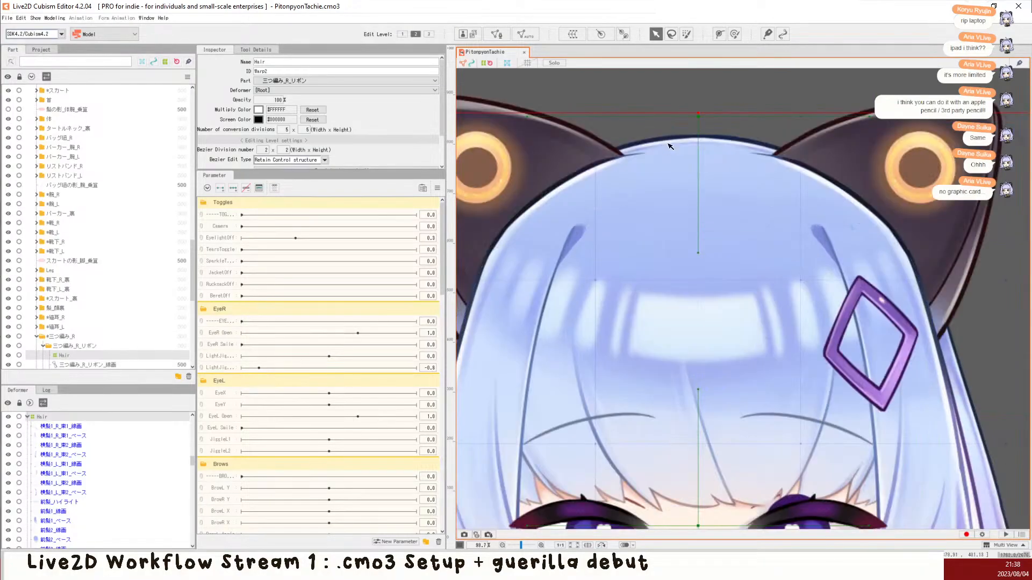
pyautogui.click(680, 144)
pyautogui.scroll(-1, 63, 342)
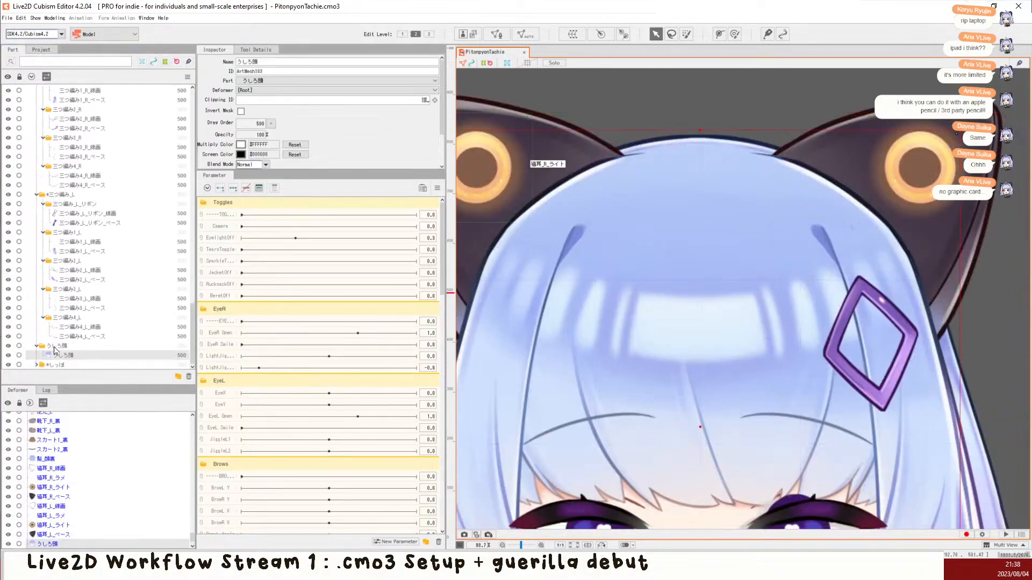
pyautogui.click(54, 347)
pyautogui.rightClick(54, 348)
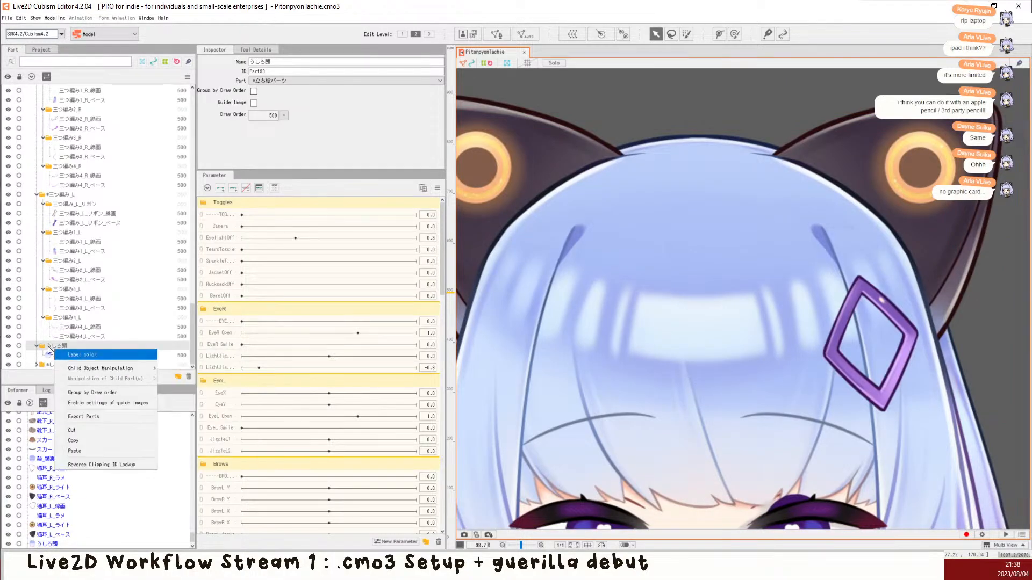
pyautogui.press('Escape')
pyautogui.click(66, 355)
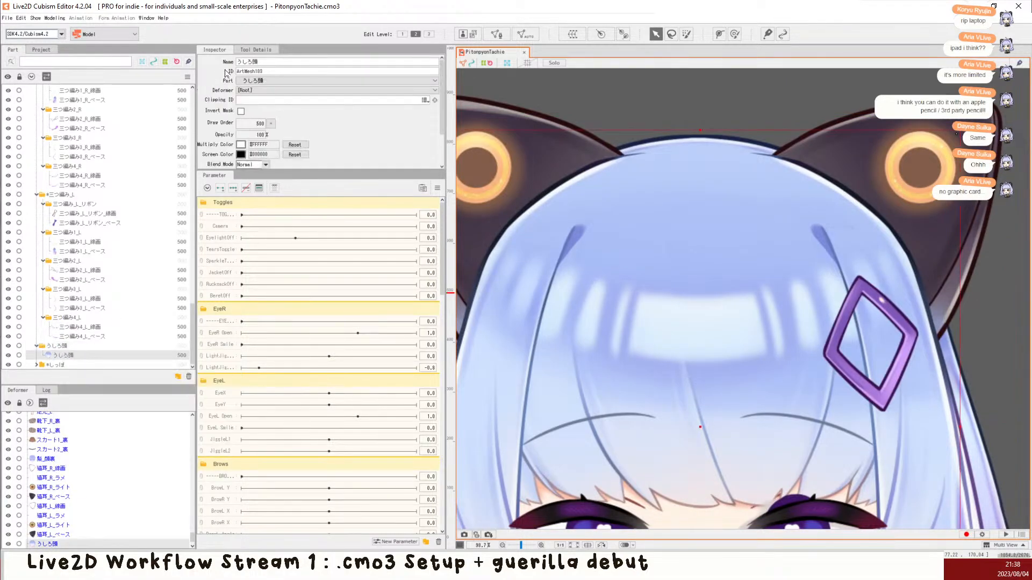
pyautogui.click(274, 89)
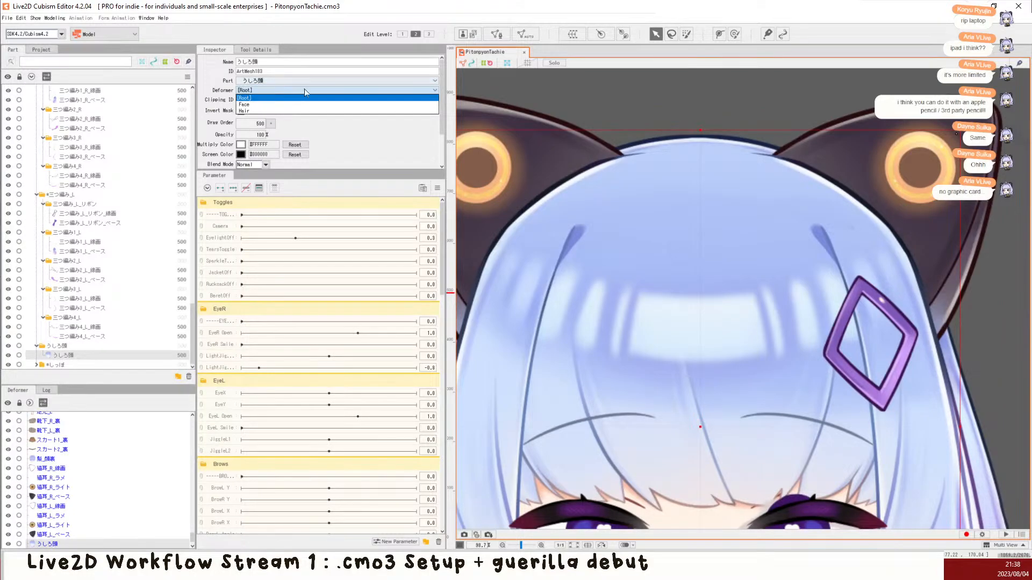
pyautogui.click(299, 110)
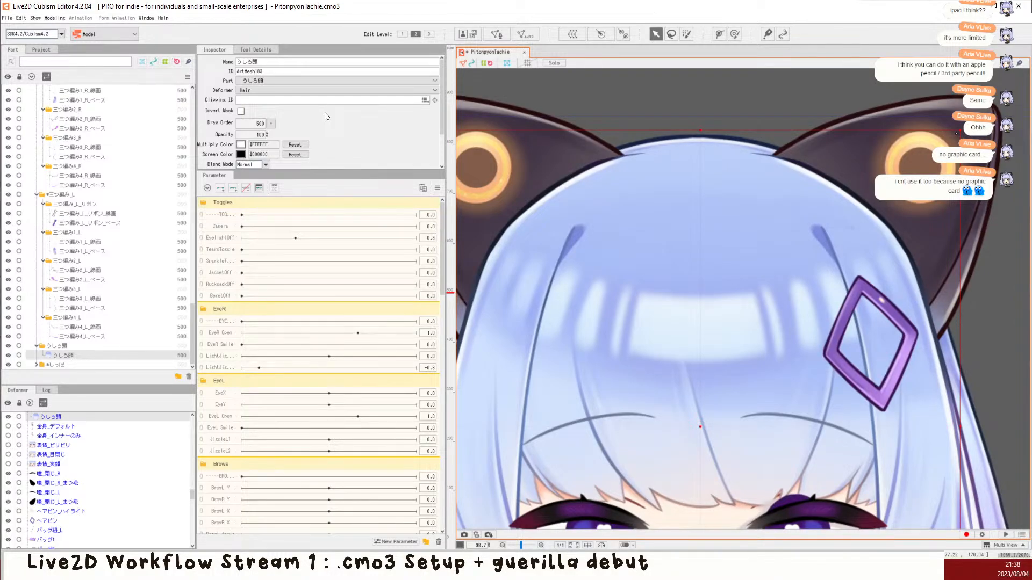
# Step: Collapse the deformer tree to find and select the Hair warp deformer, and save the model
pyautogui.scroll(-5, 645, 311)
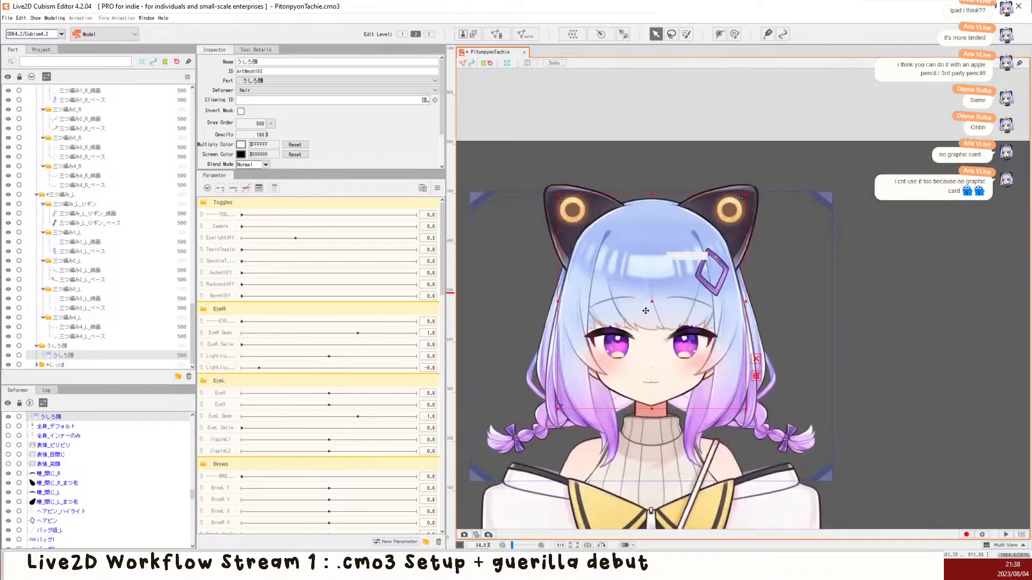
pyautogui.click(883, 330)
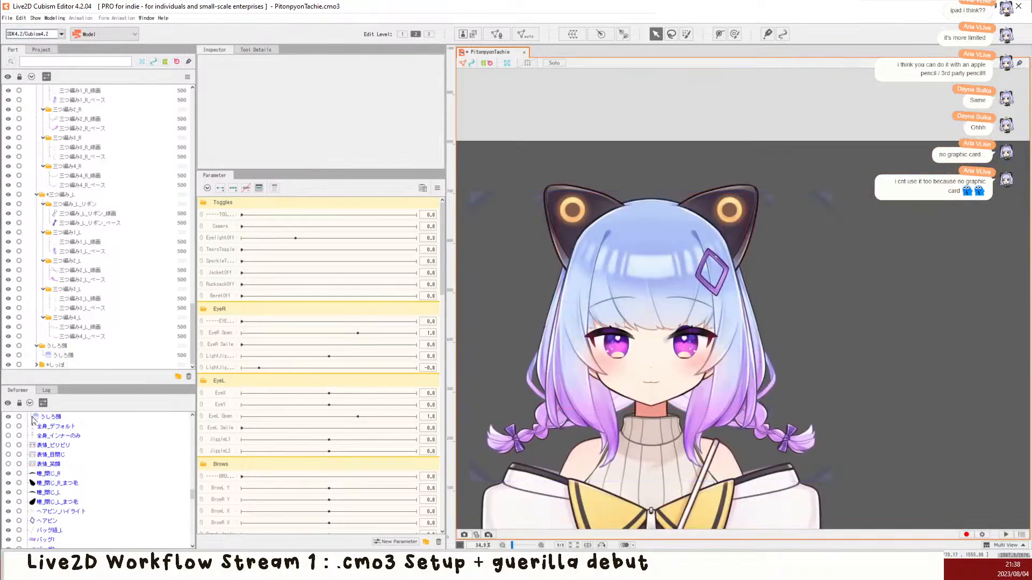
pyautogui.scroll(-5, 33, 419)
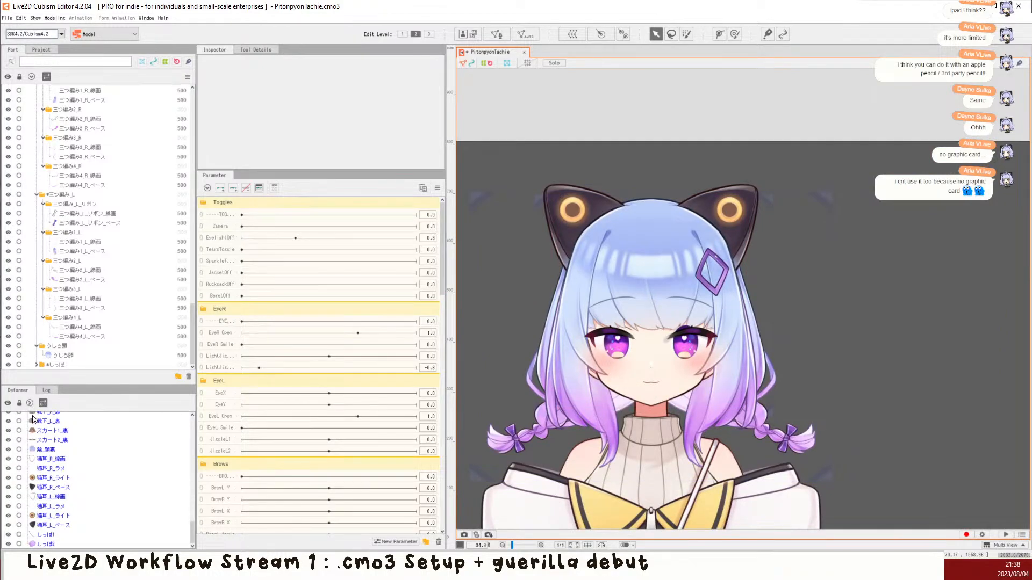
pyautogui.scroll(10, 77, 463)
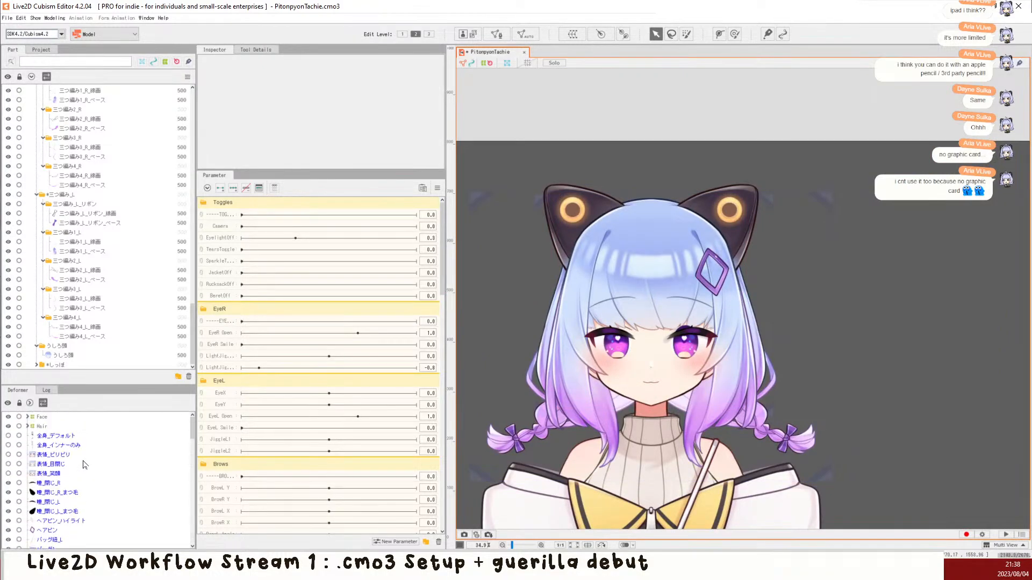
pyautogui.click(91, 428)
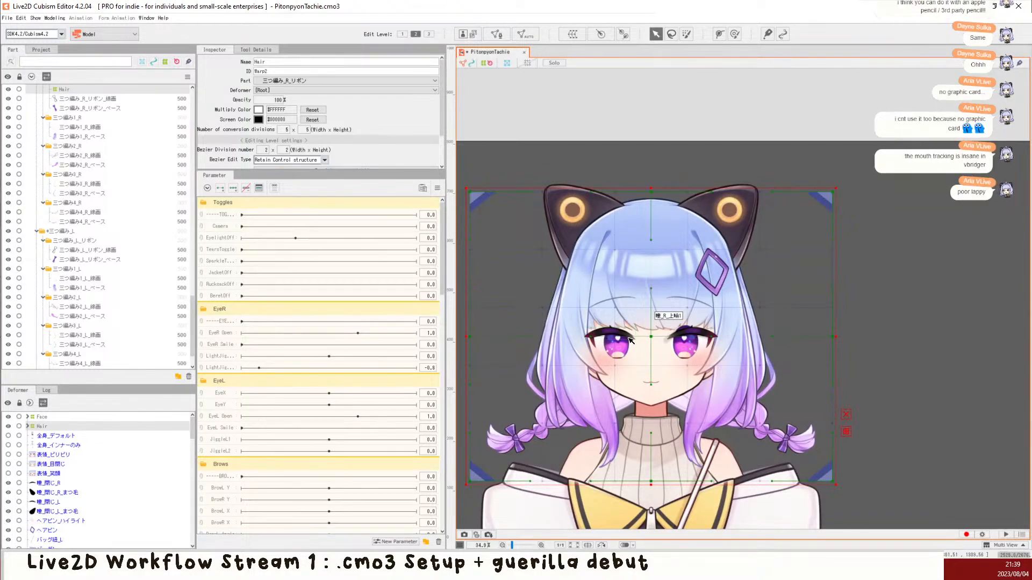
pyautogui.hotkey('ctrl', 's')
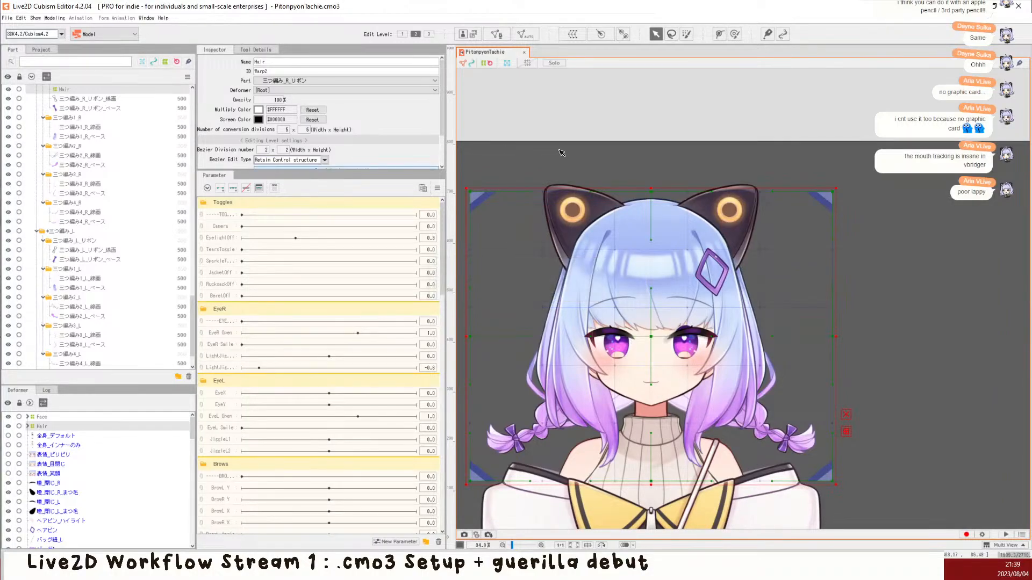
pyautogui.scroll(-2, 579, 140)
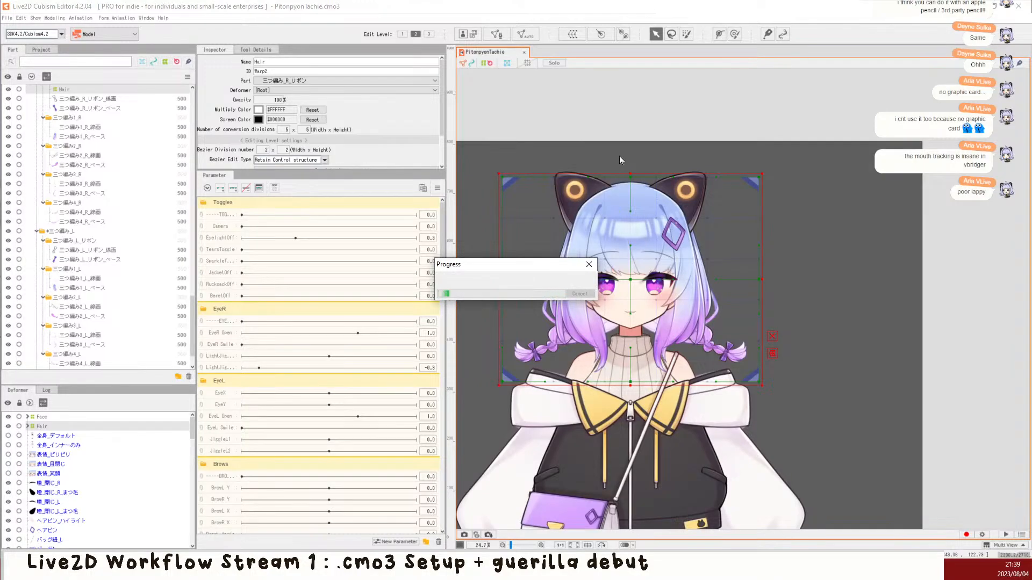
# Step: Assign the closed-eye meshes 瞳_閉じ_R and 瞳_閉じ_L and their まつ毛 lash meshes to the Face deformer
pyautogui.click(75, 502)
pyautogui.click(74, 483)
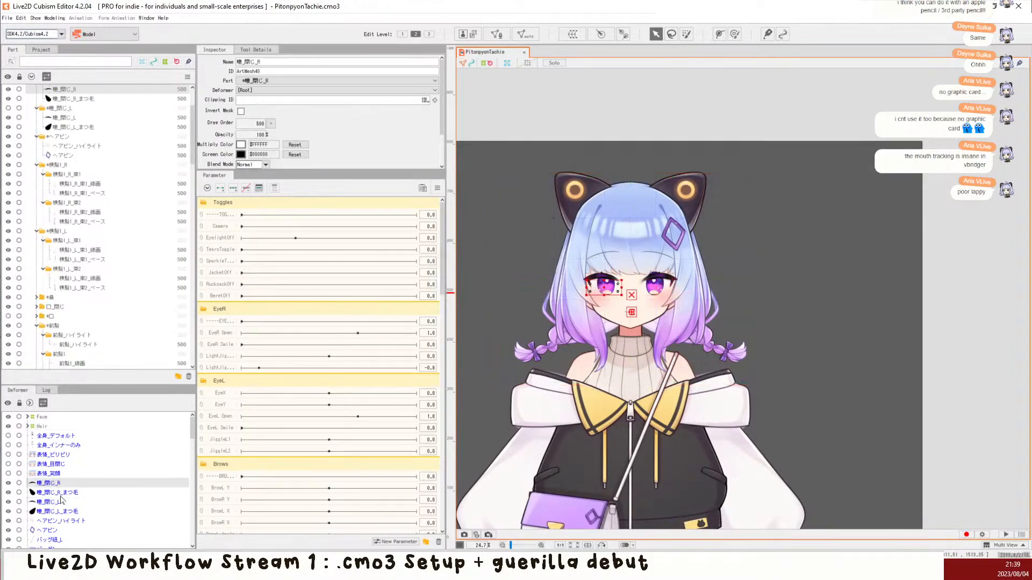
pyautogui.keyDown('shift'); pyautogui.click(72, 514); pyautogui.keyUp('shift')
pyautogui.hotkey('shift', 's')
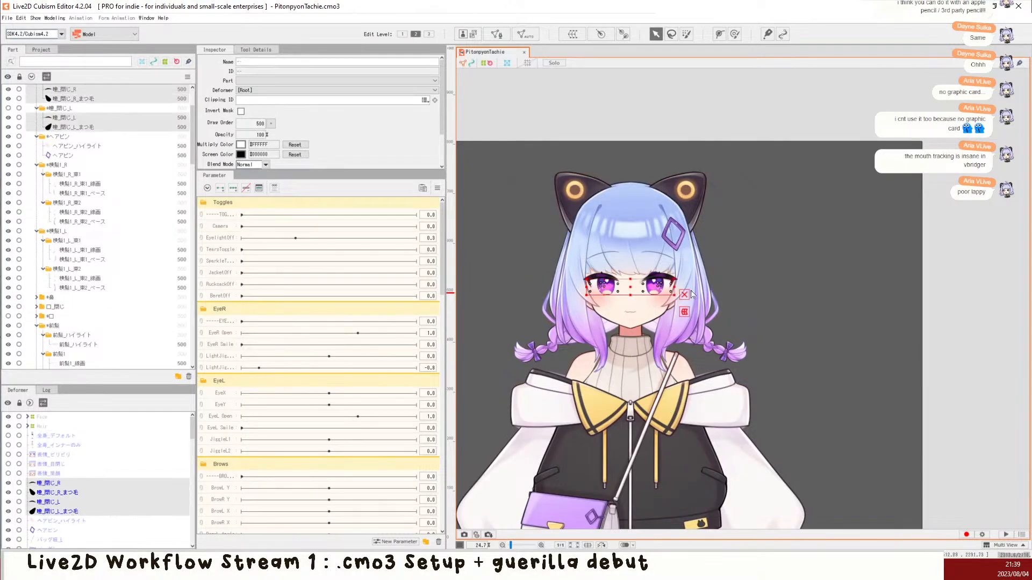
pyautogui.scroll(5, 630, 279)
pyautogui.hotkey('shift', 's')
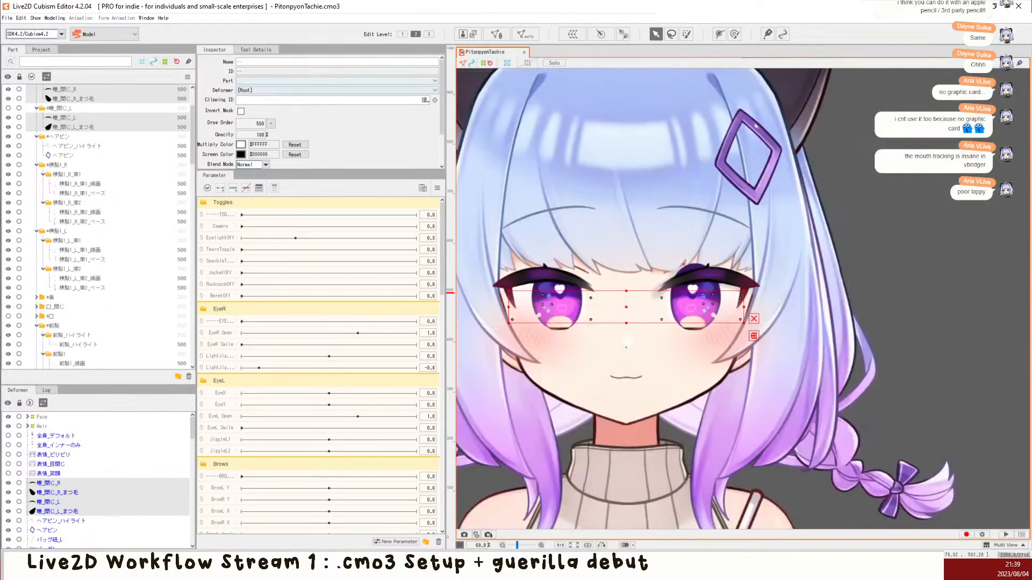
pyautogui.click(262, 91)
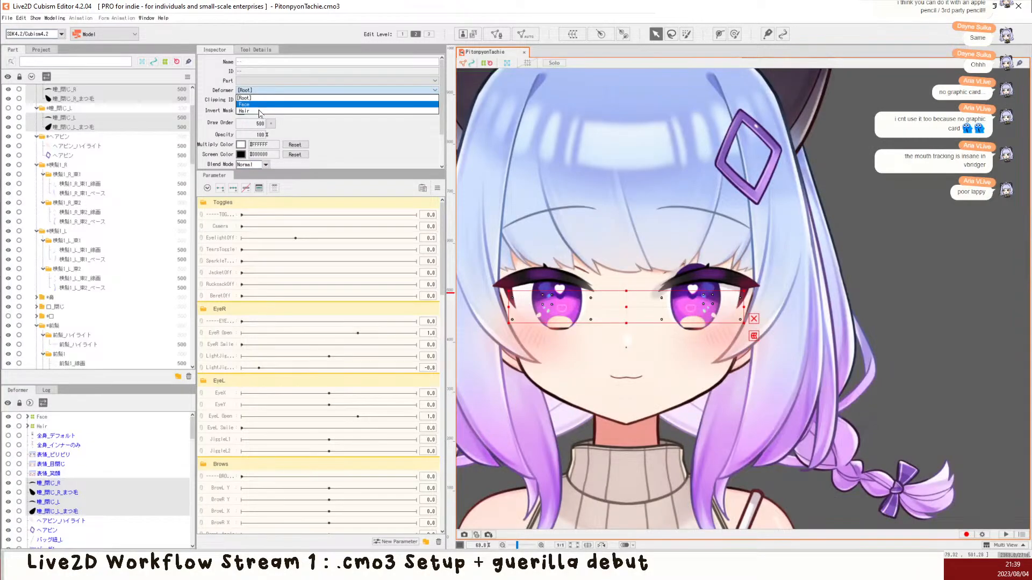
pyautogui.click(262, 105)
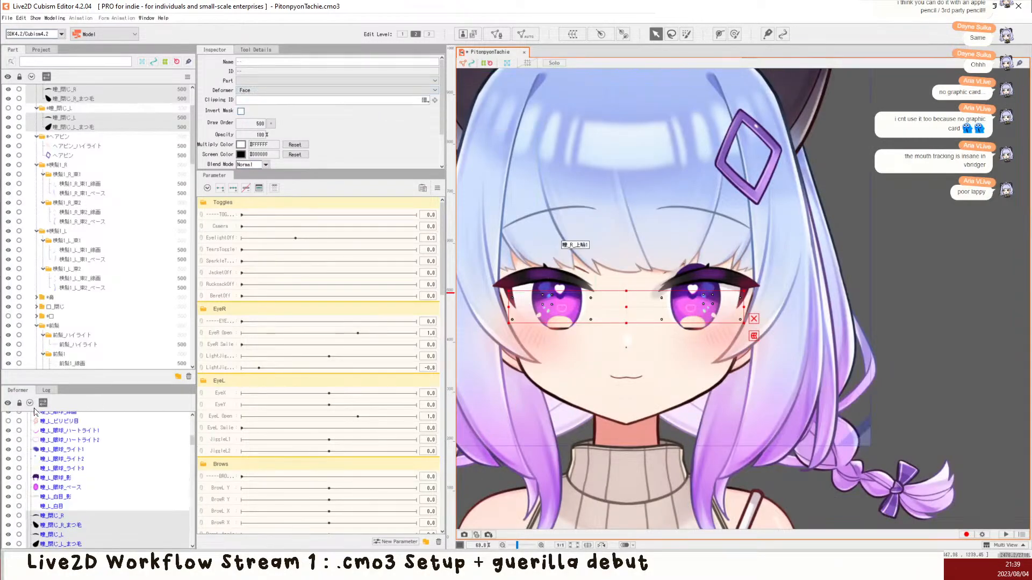
# Step: Isolate the selected closed-eye lash parts in Solo view to examine them against the face, and restore the full view
pyautogui.scroll(-5, 36, 412)
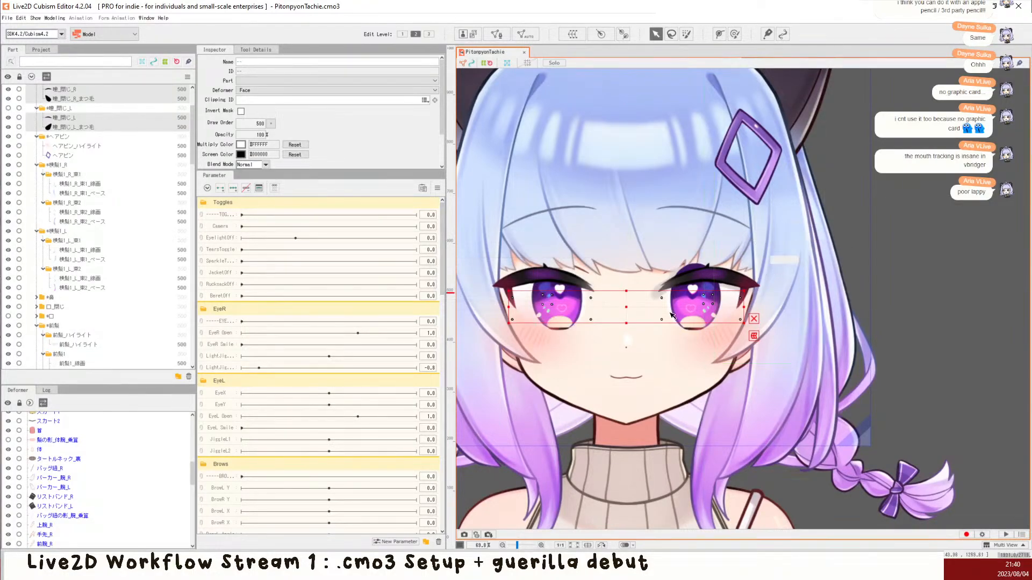
pyautogui.press('s')
pyautogui.scroll(5, 559, 301)
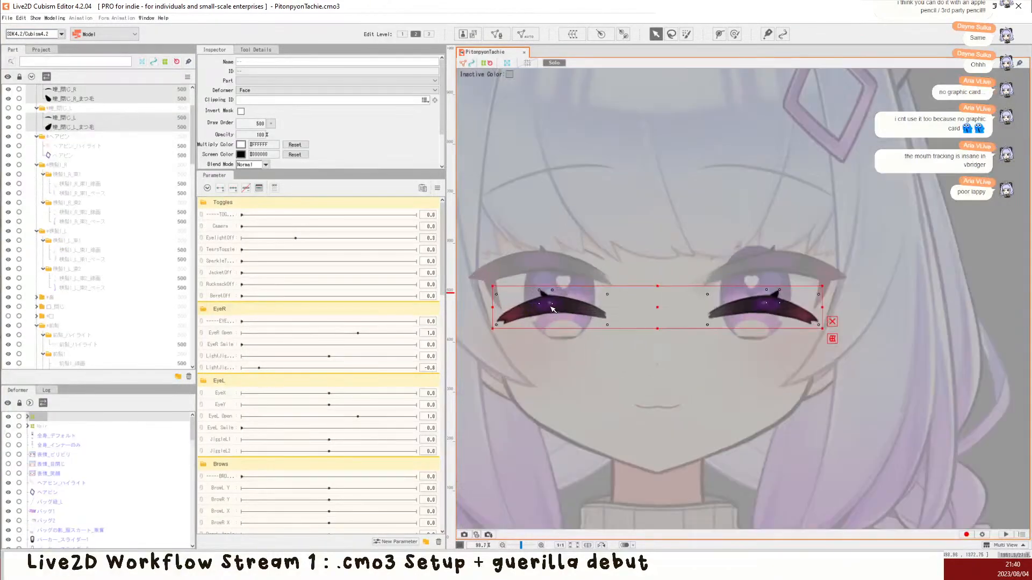
pyautogui.scroll(-5, 556, 287)
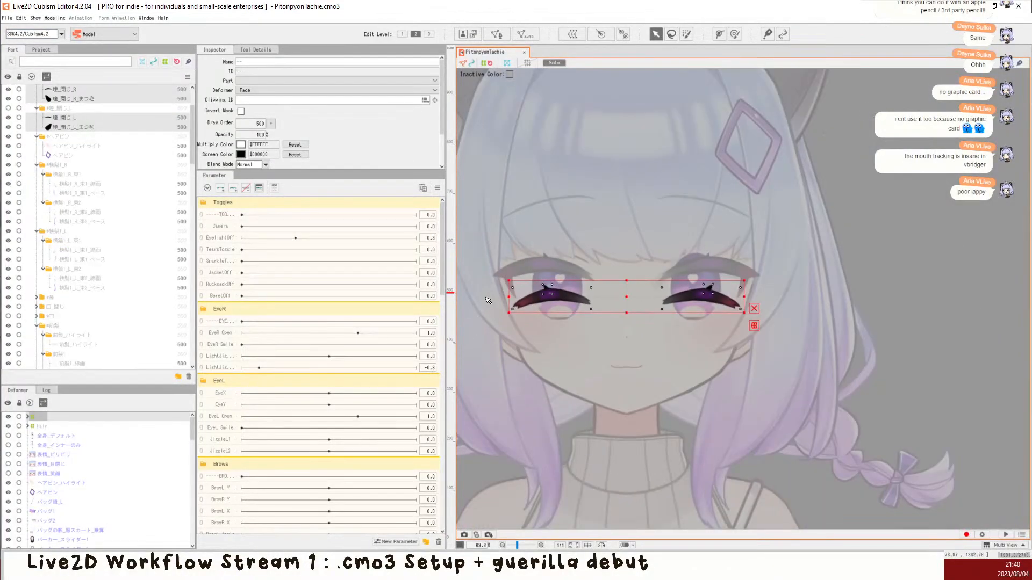
pyautogui.scroll(5, 486, 301)
pyautogui.scroll(-3, 645, 266)
pyautogui.scroll(3, 766, 277)
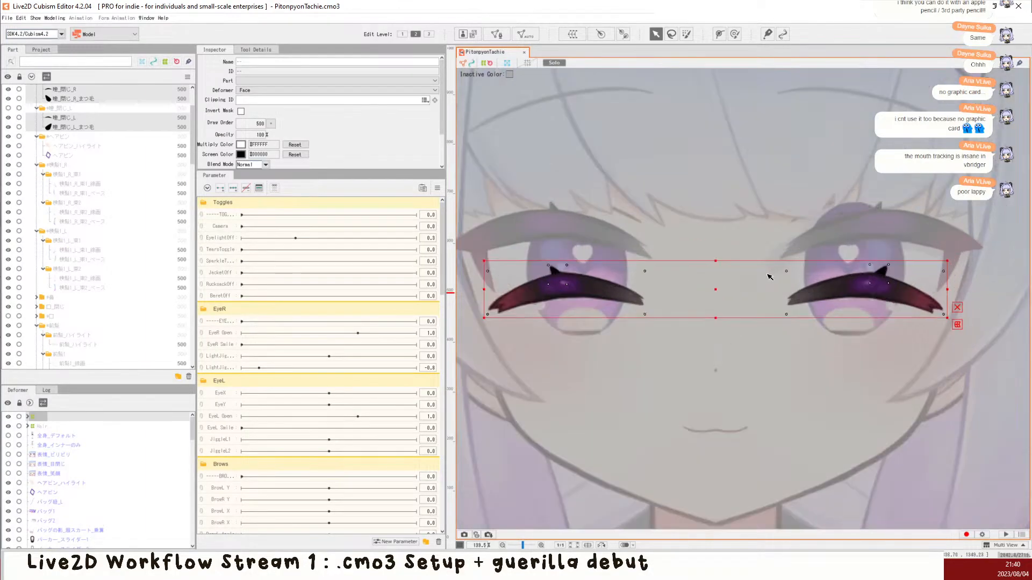
pyautogui.scroll(-8, 569, 262)
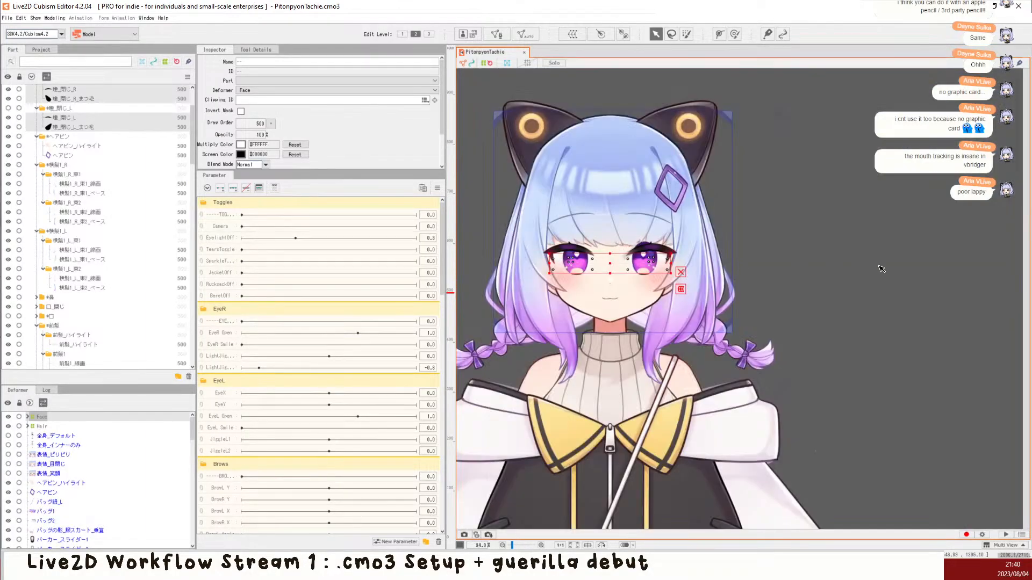
# Step: Clear the selection, save the model, and collapse all parameter groups
pyautogui.click(886, 258)
pyautogui.hotkey('ctrl', 's')
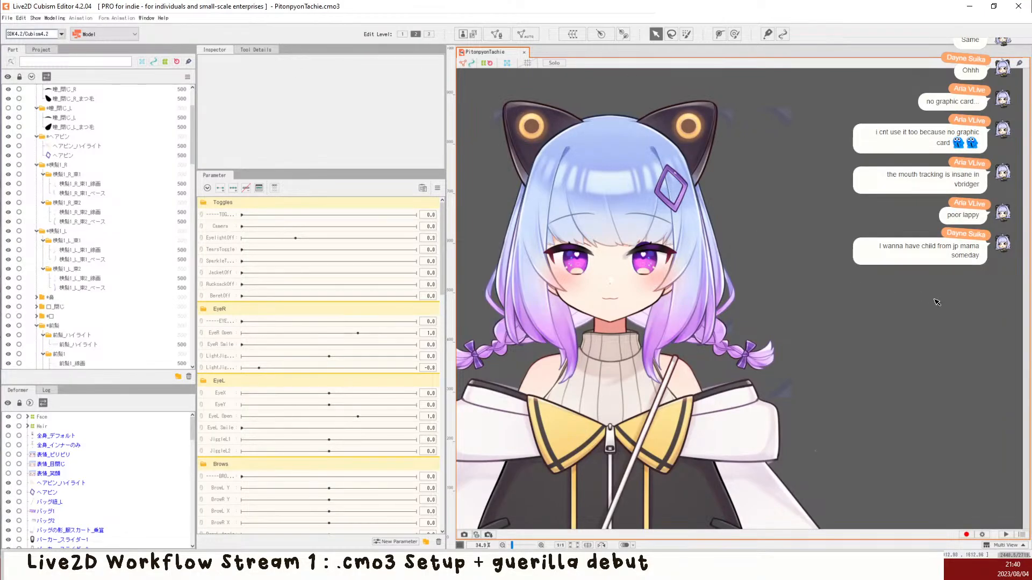
pyautogui.hotkey('ctrl', 's')
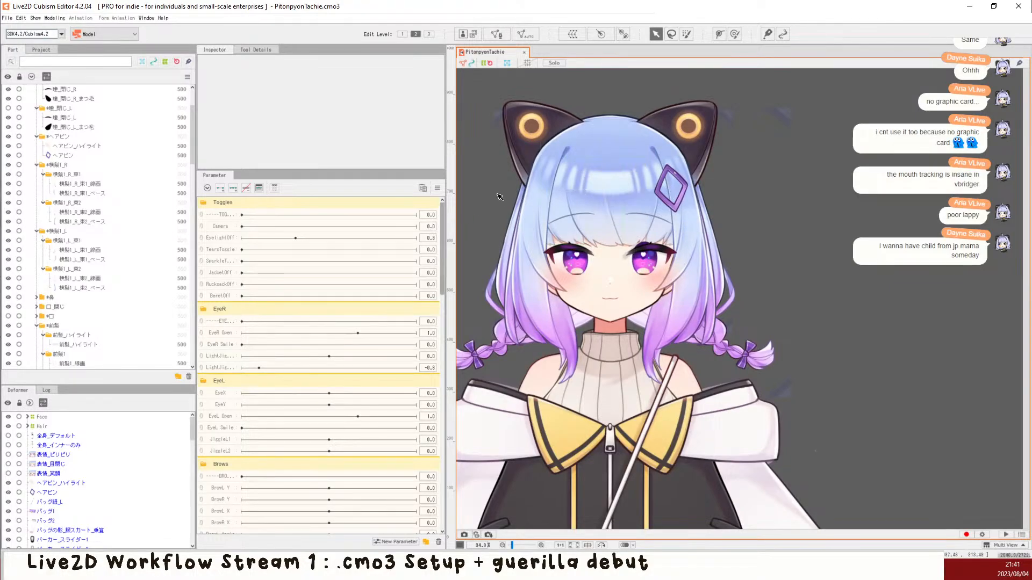
pyautogui.scroll(2, 500, 197)
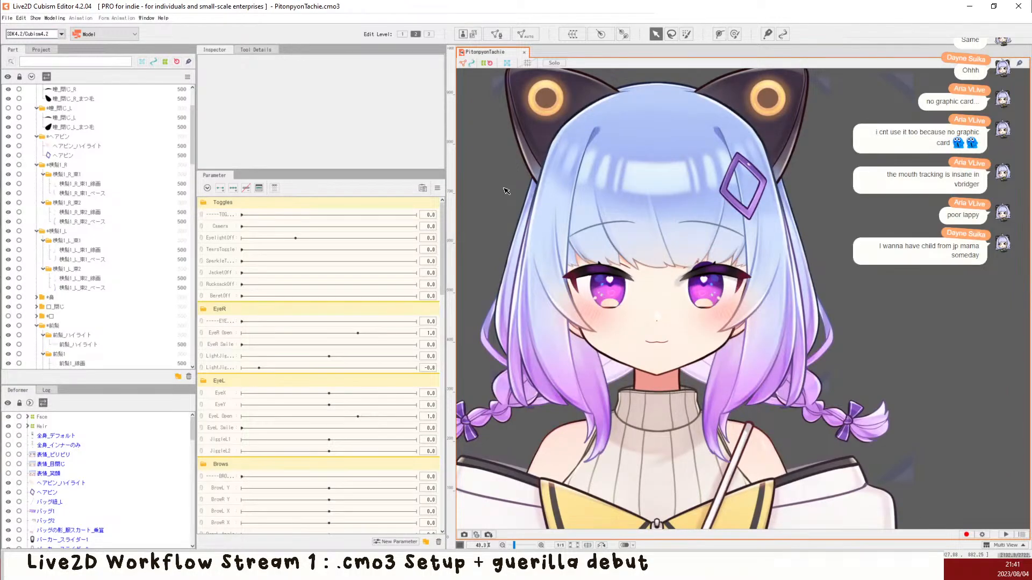
pyautogui.click(206, 187)
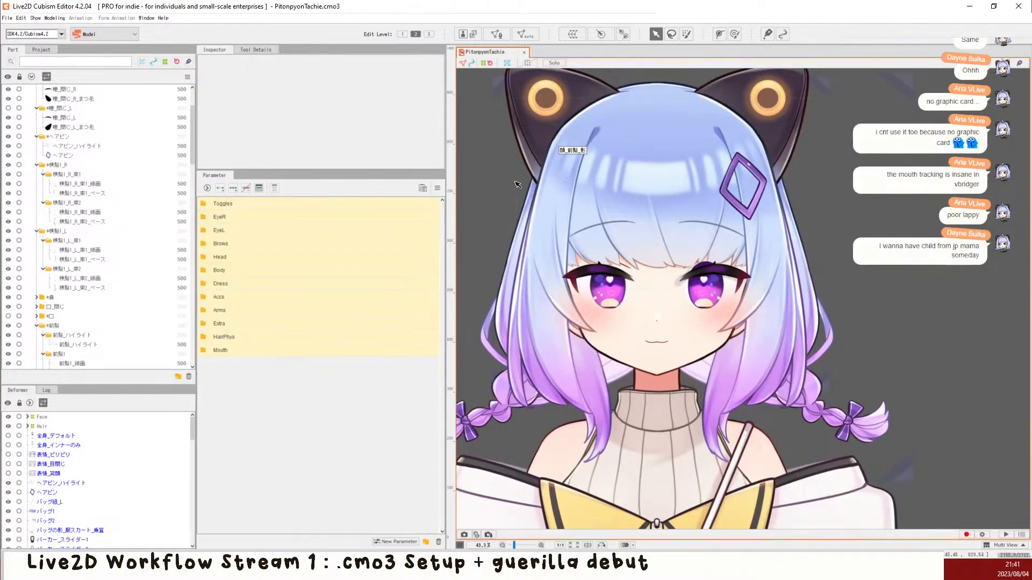
# Step: Preview the open mouth by toggling the visibility of its part folder, leaving it hidden again
pyautogui.scroll(-1, 94, 221)
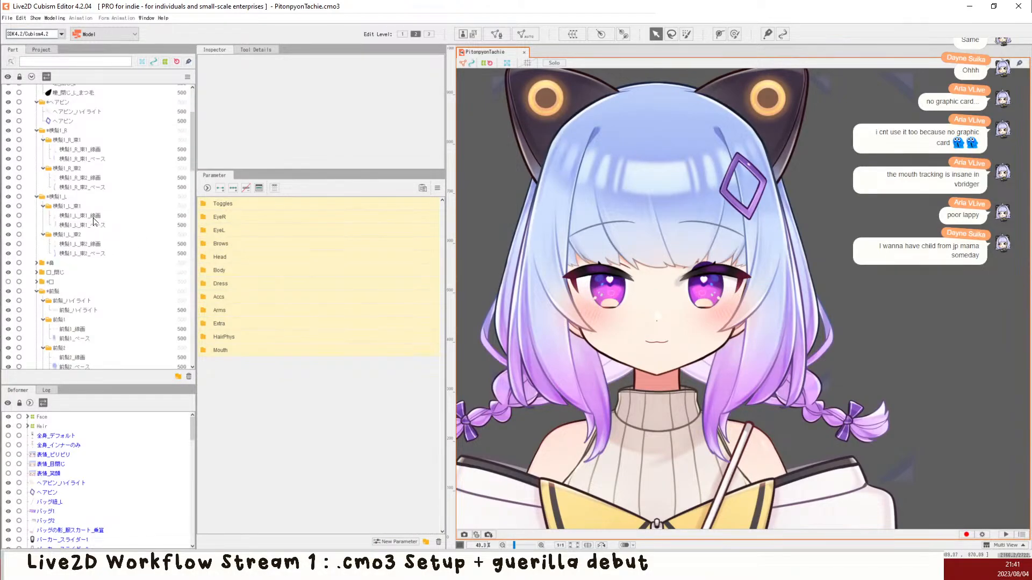
pyautogui.scroll(-2, 94, 220)
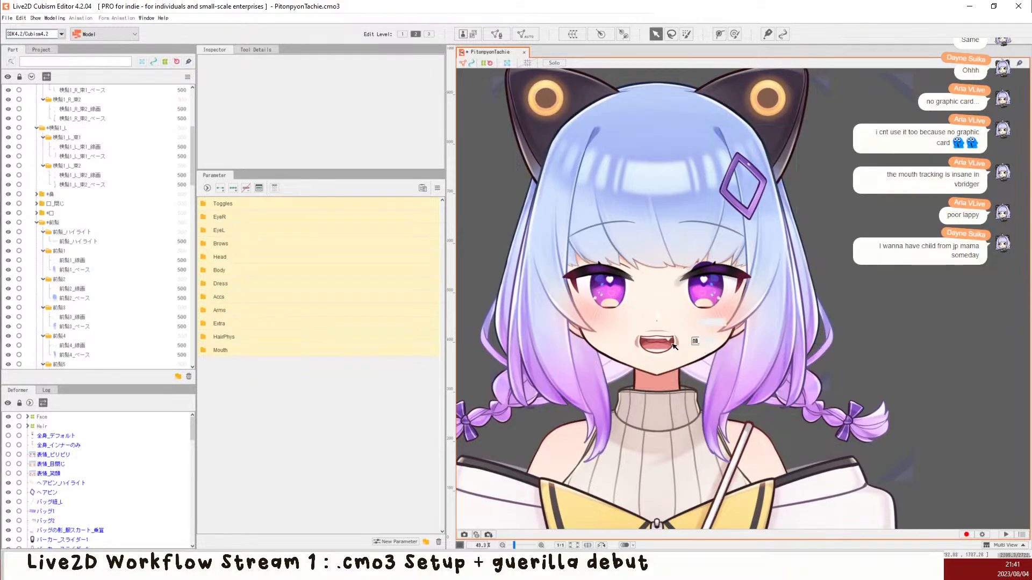
pyautogui.scroll(3, 673, 345)
pyautogui.click(8, 213)
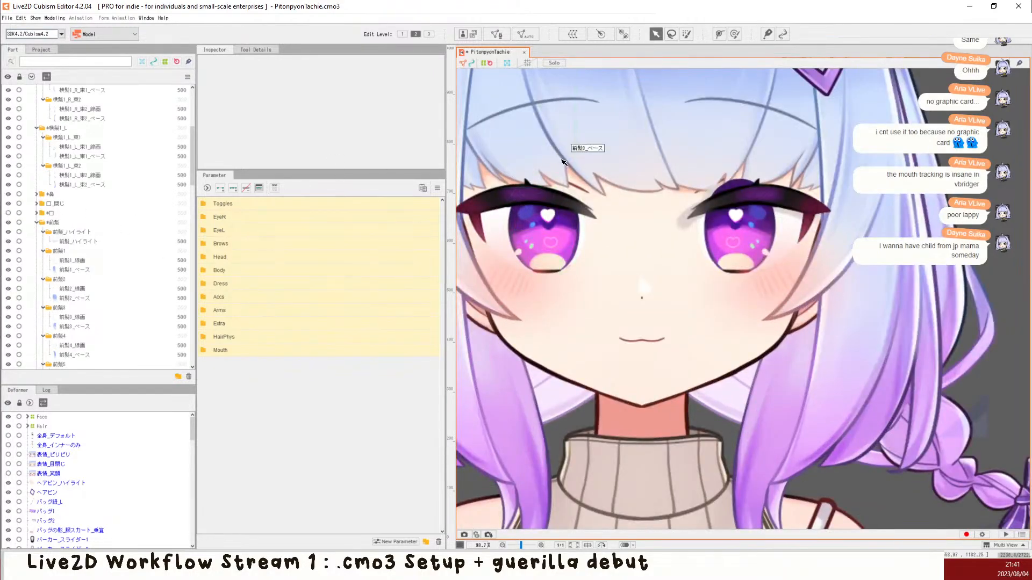
# Step: Save the model
pyautogui.hotkey('ctrl', 's')
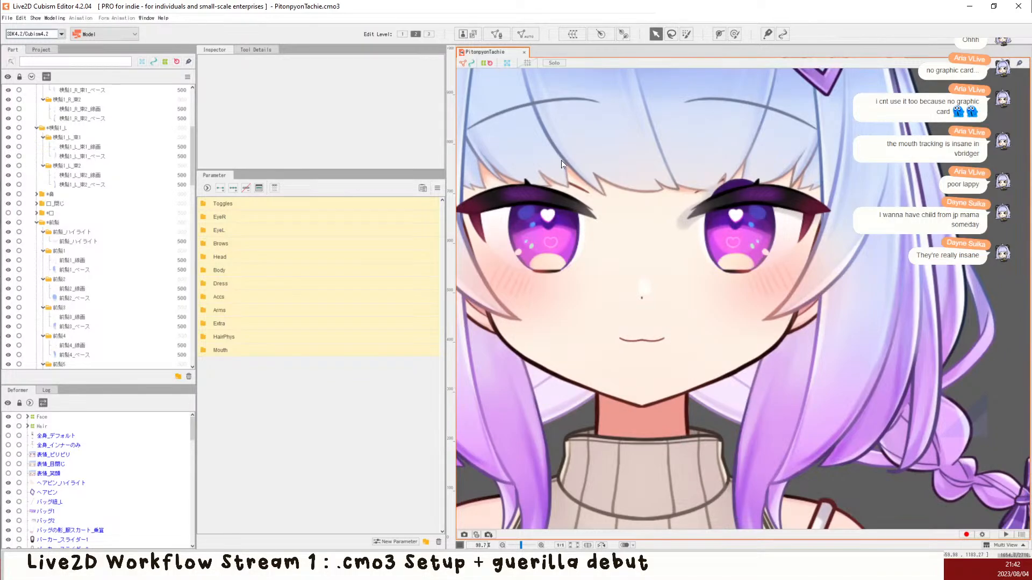
pyautogui.scroll(-3, 653, 274)
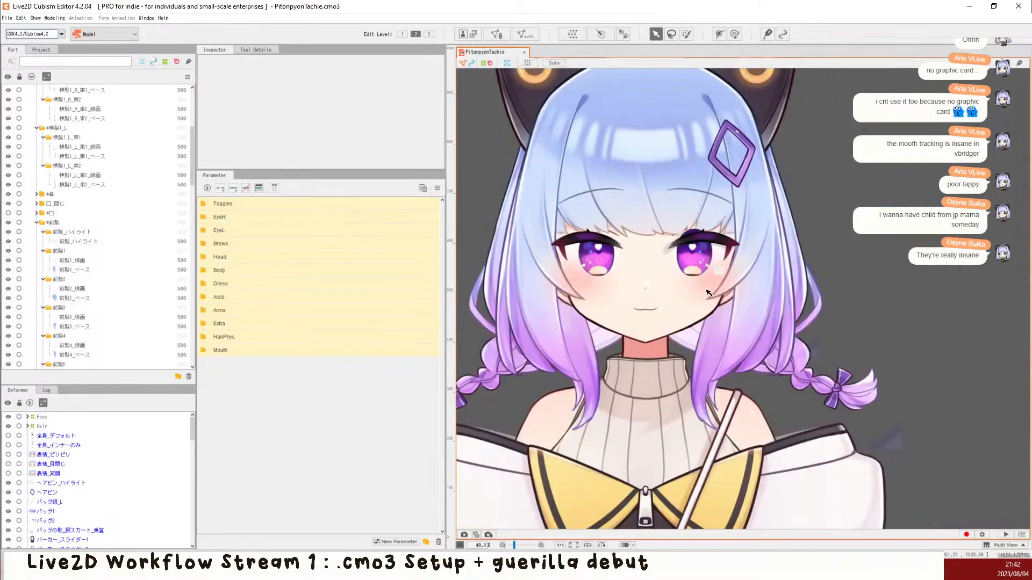
pyautogui.scroll(-2, 752, 236)
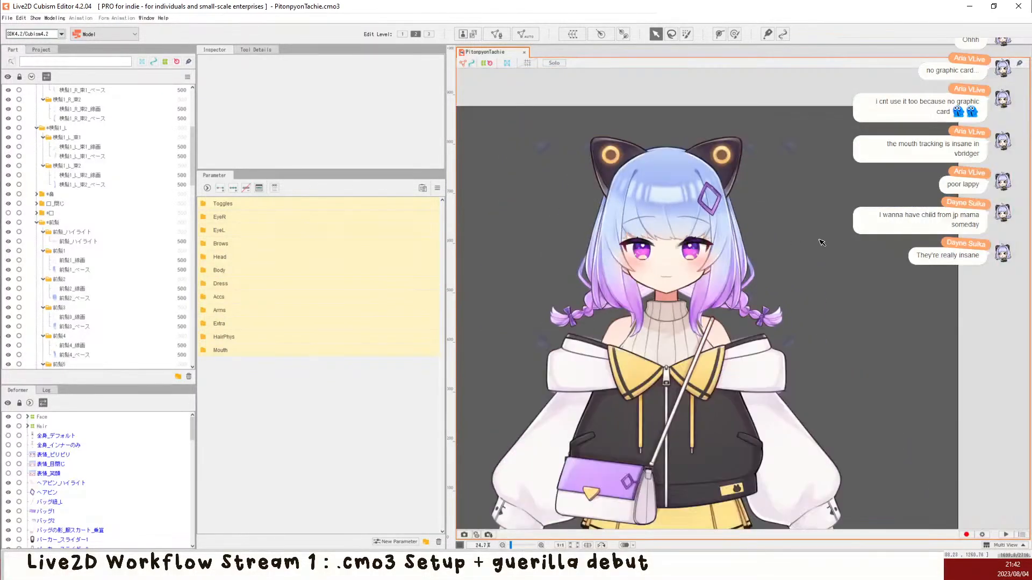
pyautogui.hotkey('ctrl', 's')
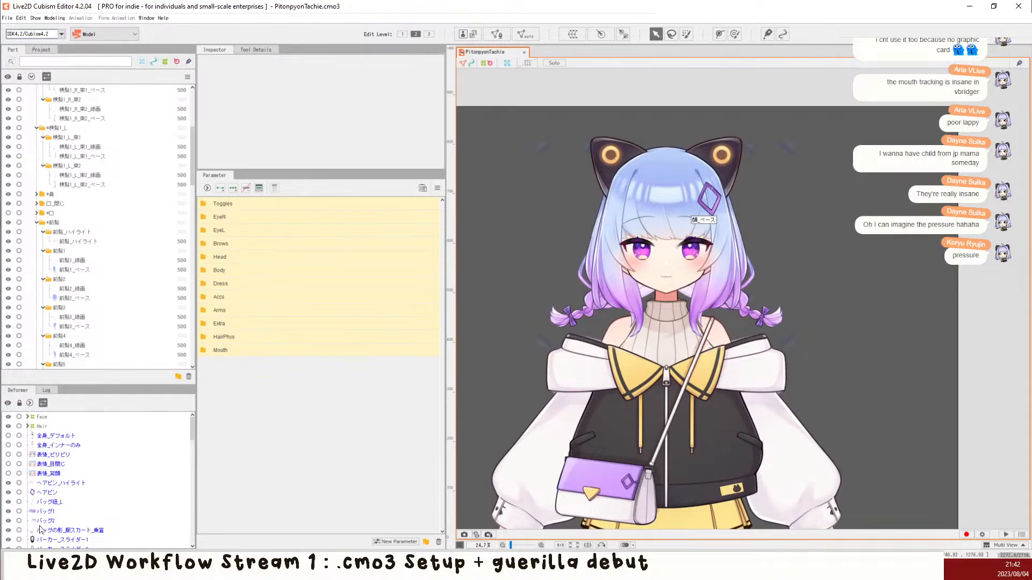
pyautogui.scroll(-4, 64, 470)
pyautogui.click(65, 468)
pyautogui.scroll(1, 54, 465)
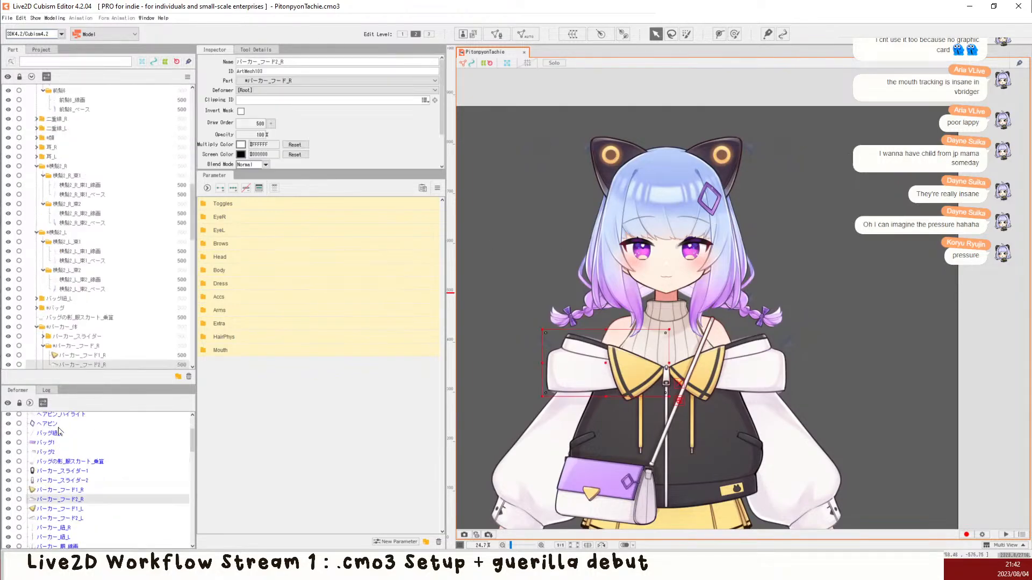
pyautogui.click(59, 426)
pyautogui.click(64, 442)
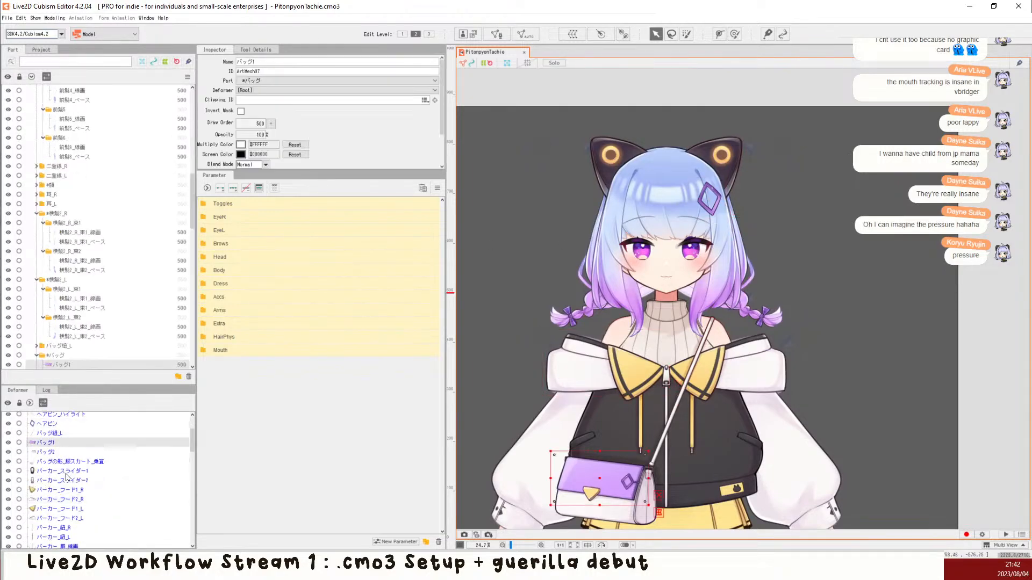
pyautogui.keyDown('shift'); pyautogui.click(73, 519); pyautogui.keyUp('shift')
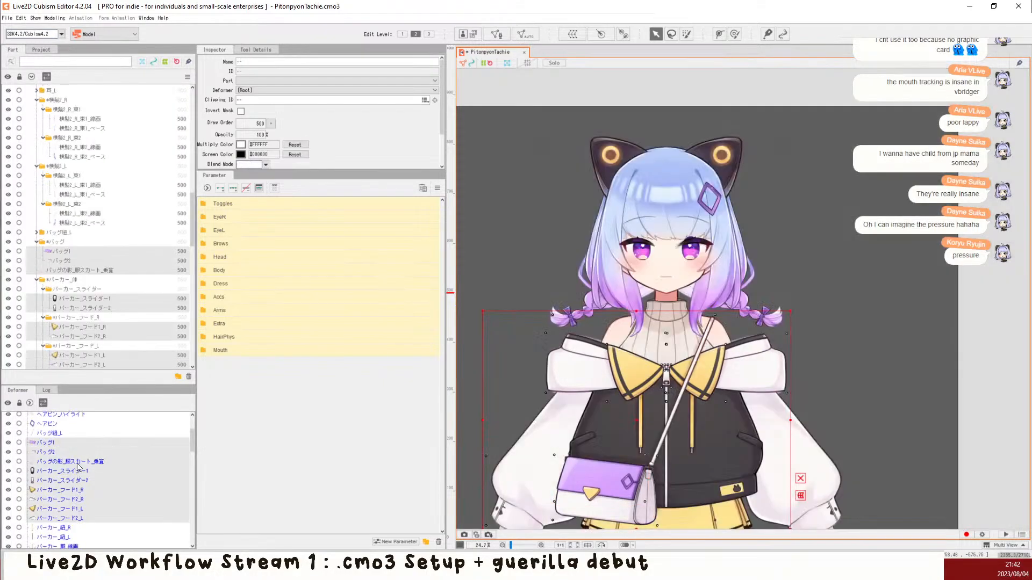
pyautogui.scroll(1, 73, 462)
pyautogui.click(65, 497)
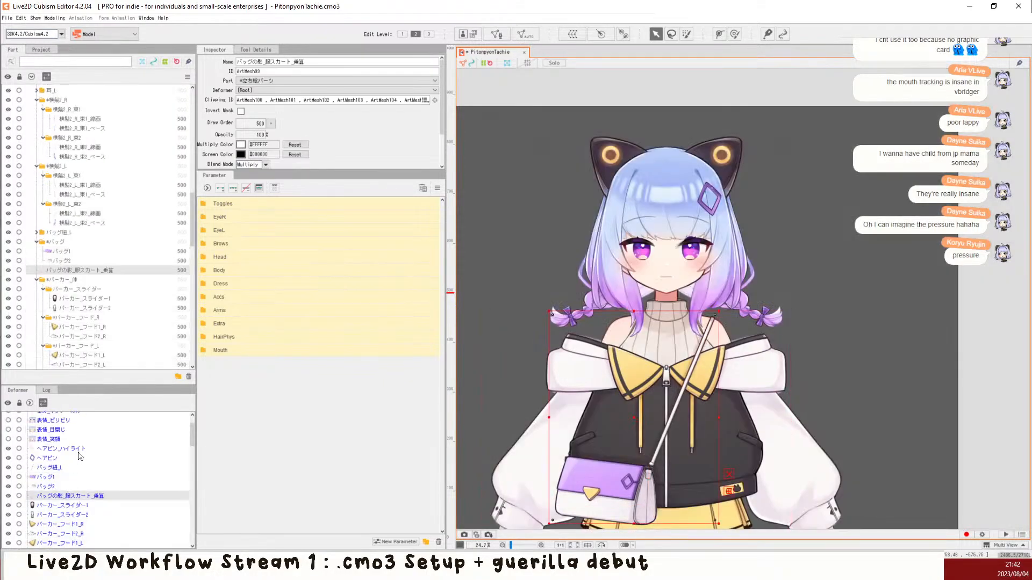
# Step: Select all child objects of the バッグ紐_L and バッグ part folders, together with the bag's shadow on the clothes and skirt
pyautogui.click(96, 234)
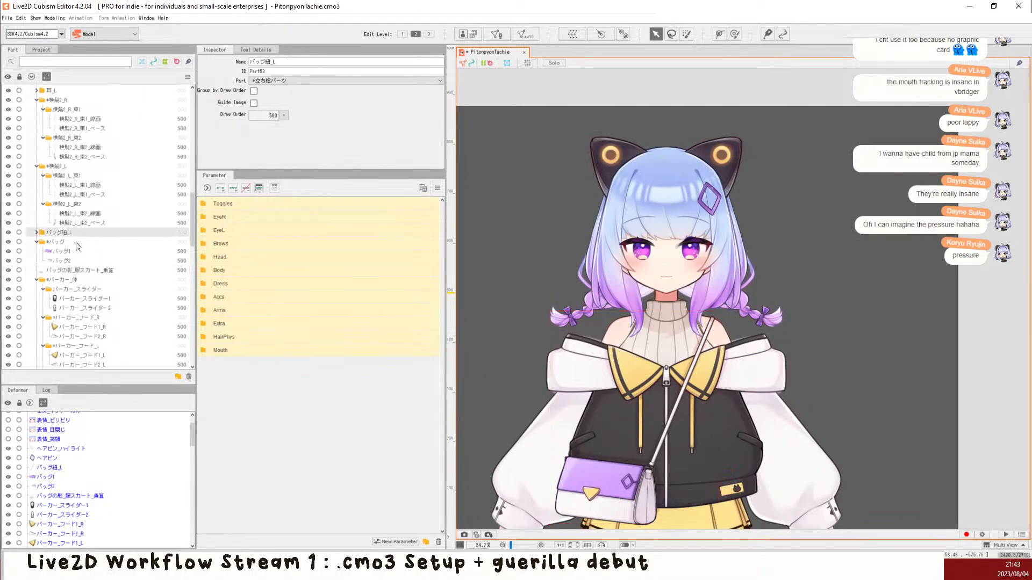
pyautogui.keyDown('ctrl'); pyautogui.click(76, 243); pyautogui.keyUp('ctrl')
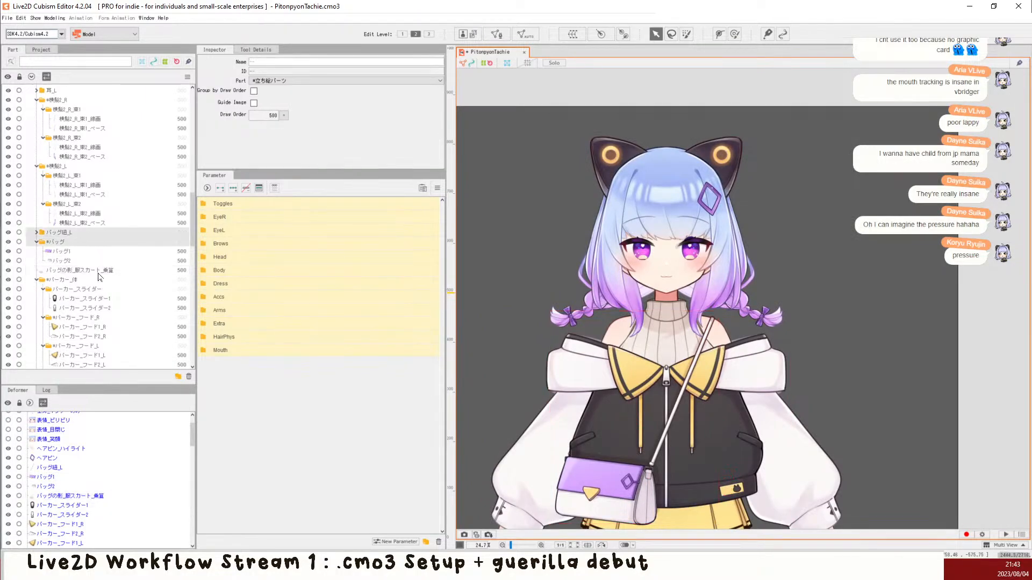
pyautogui.keyDown('ctrl'); pyautogui.click(101, 272); pyautogui.keyUp('ctrl')
pyautogui.rightClick(67, 243)
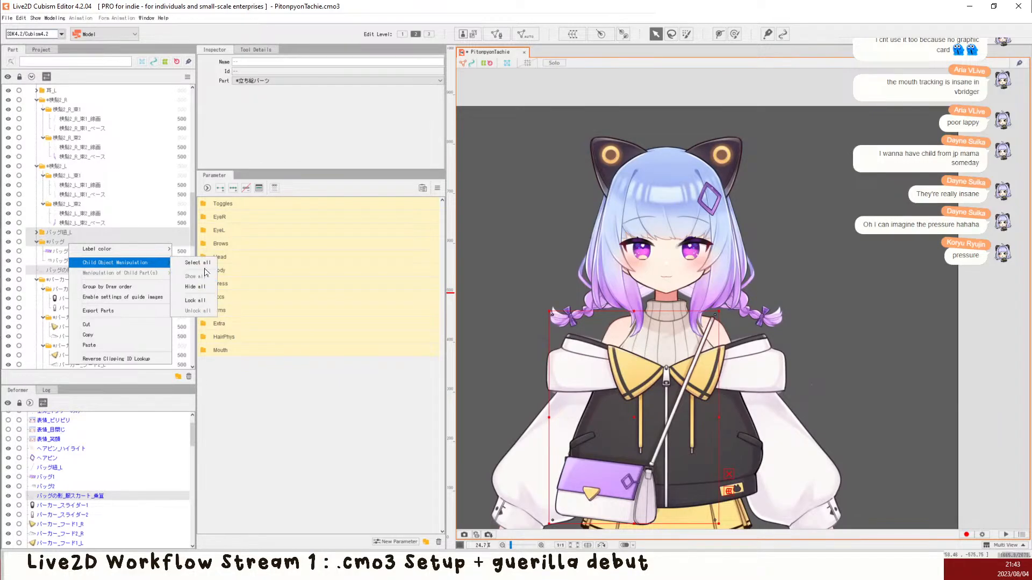
pyautogui.click(127, 270)
pyautogui.scroll(-5, 126, 266)
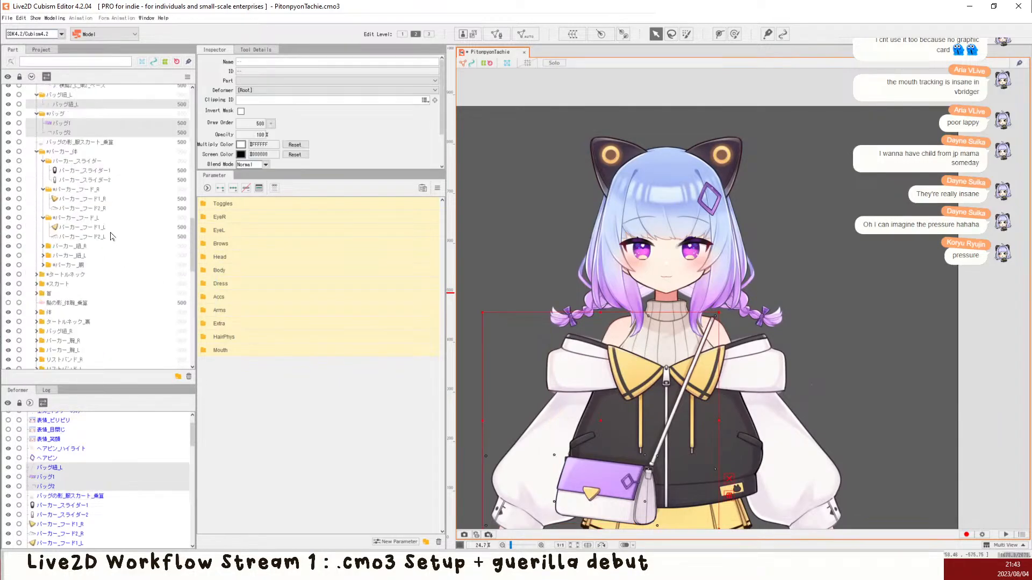
pyautogui.keyDown('ctrl'); pyautogui.click(75, 144); pyautogui.keyUp('ctrl')
# Step: Add the bag strap's multiply shadow, listed below the wristband folders, to the selected bag parts
pyautogui.scroll(-6, 78, 319)
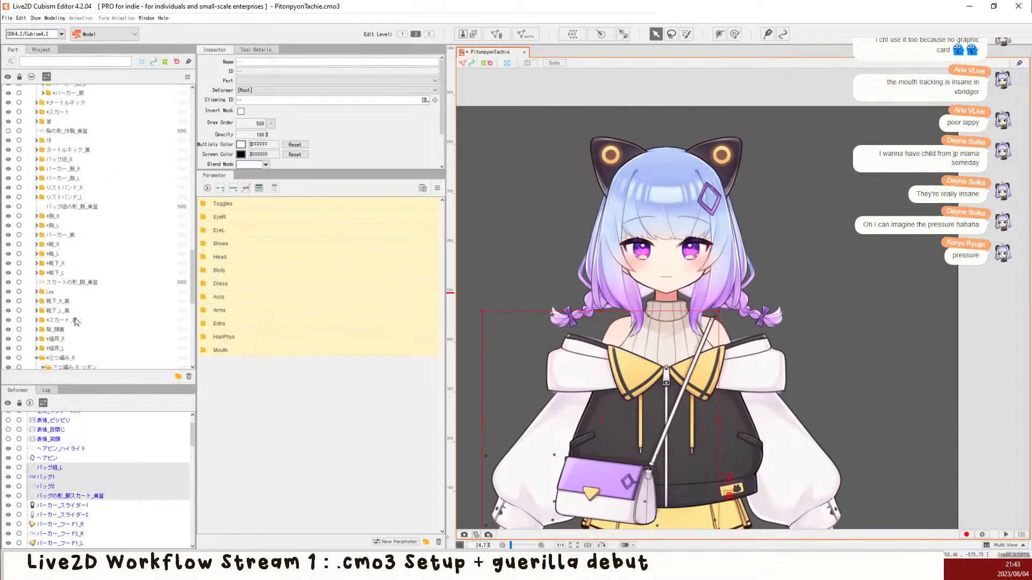
pyautogui.scroll(-6, 81, 280)
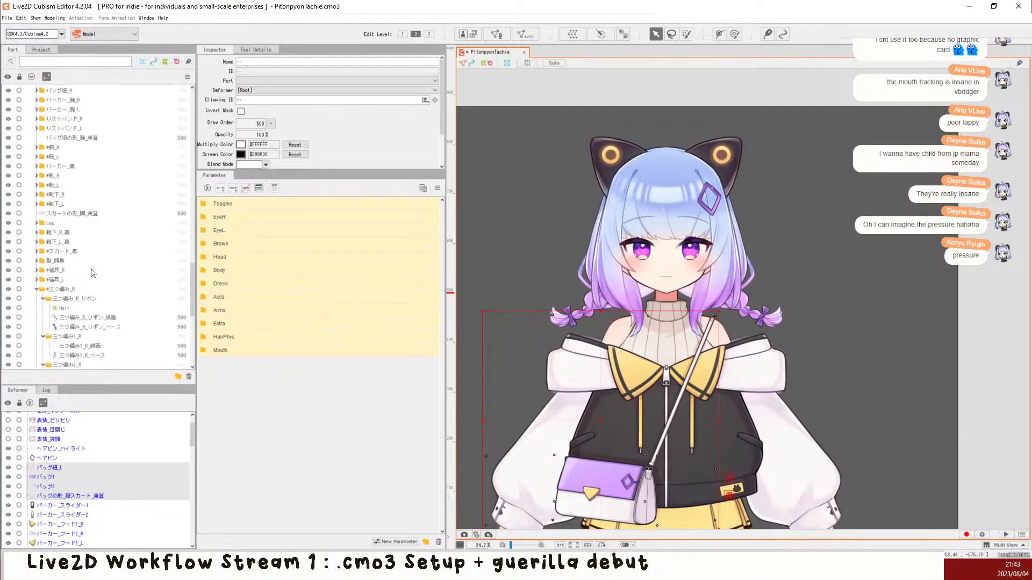
pyautogui.scroll(7, 85, 277)
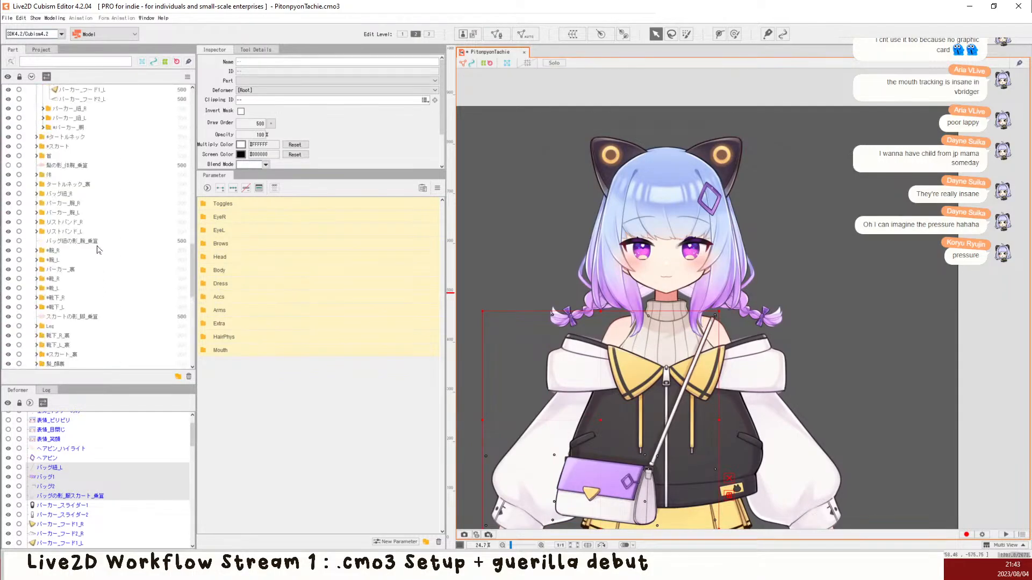
pyautogui.keyDown('ctrl'); pyautogui.click(73, 243); pyautogui.keyUp('ctrl')
pyautogui.scroll(-2, 597, 213)
# Step: Check the selected bag parts in Solo view, and examine the bag close up and the remaining part folders for missing pieces
pyautogui.click(554, 63)
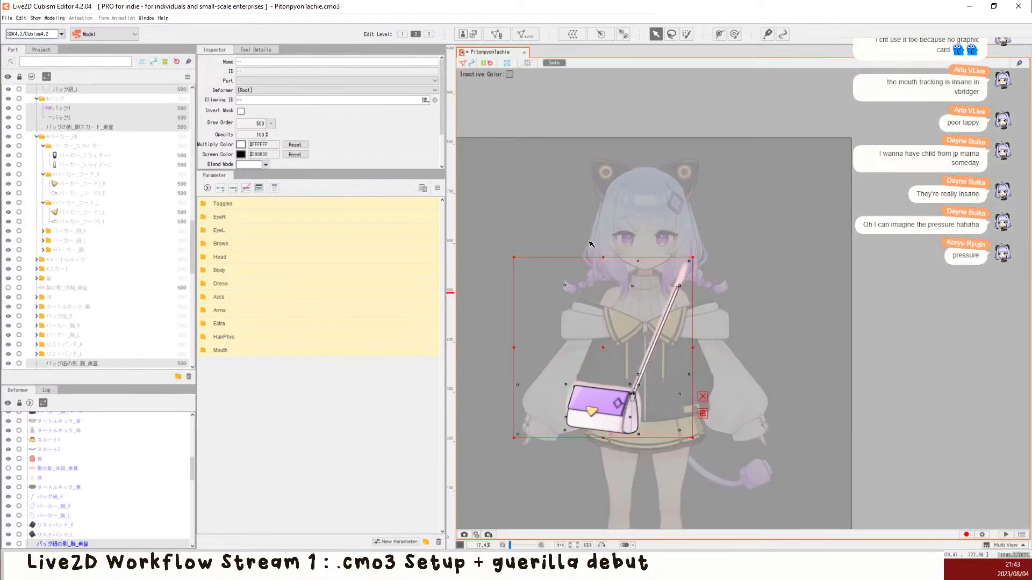
pyautogui.click(554, 63)
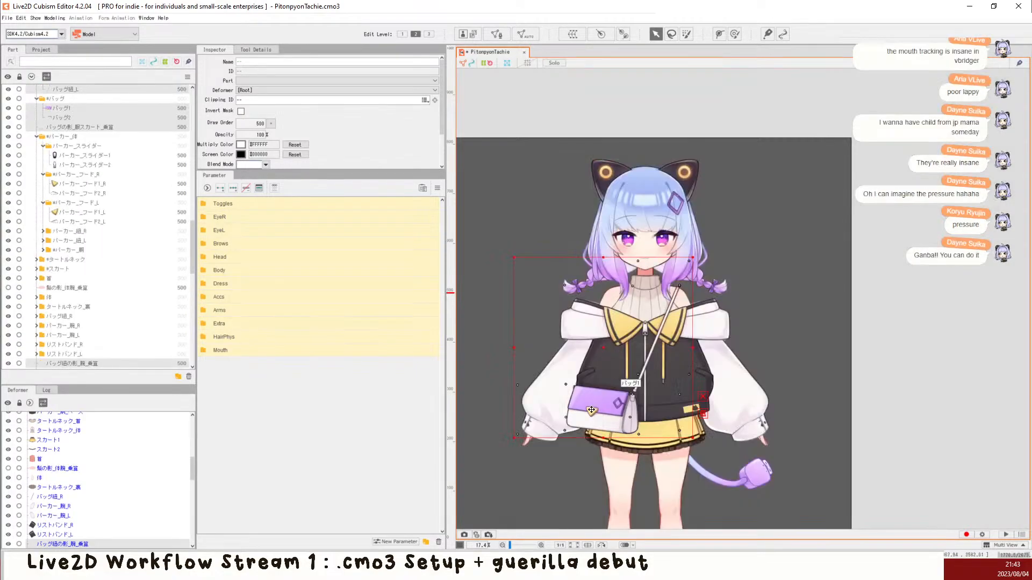
pyautogui.scroll(2, 548, 394)
pyautogui.scroll(7, 548, 393)
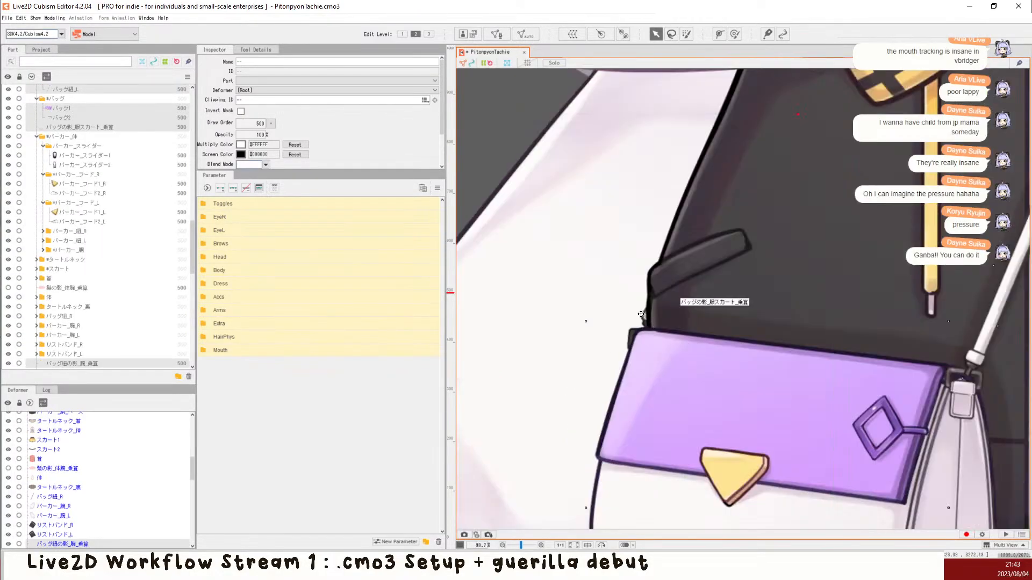
pyautogui.scroll(-7, 92, 304)
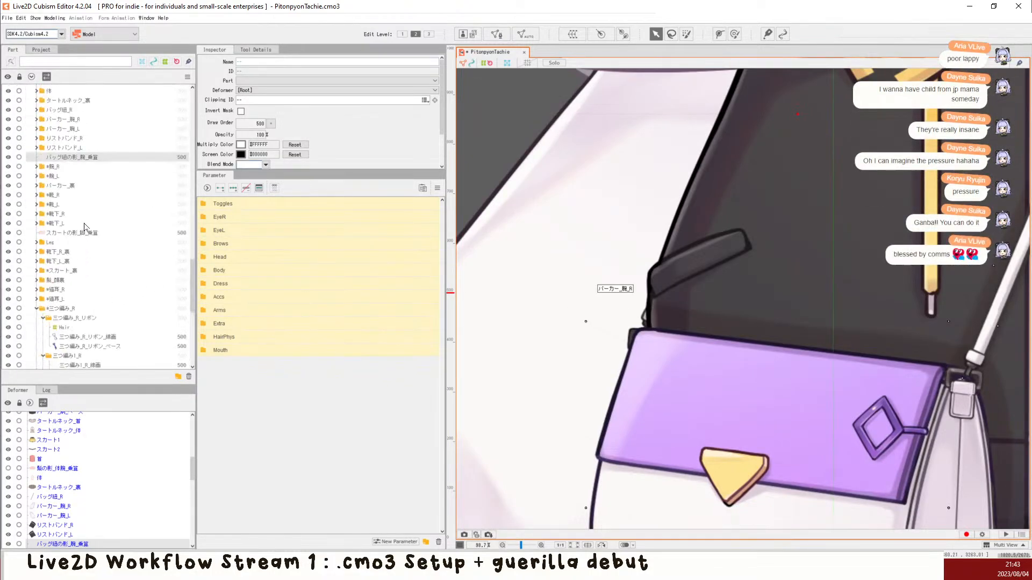
pyautogui.scroll(-10, 70, 196)
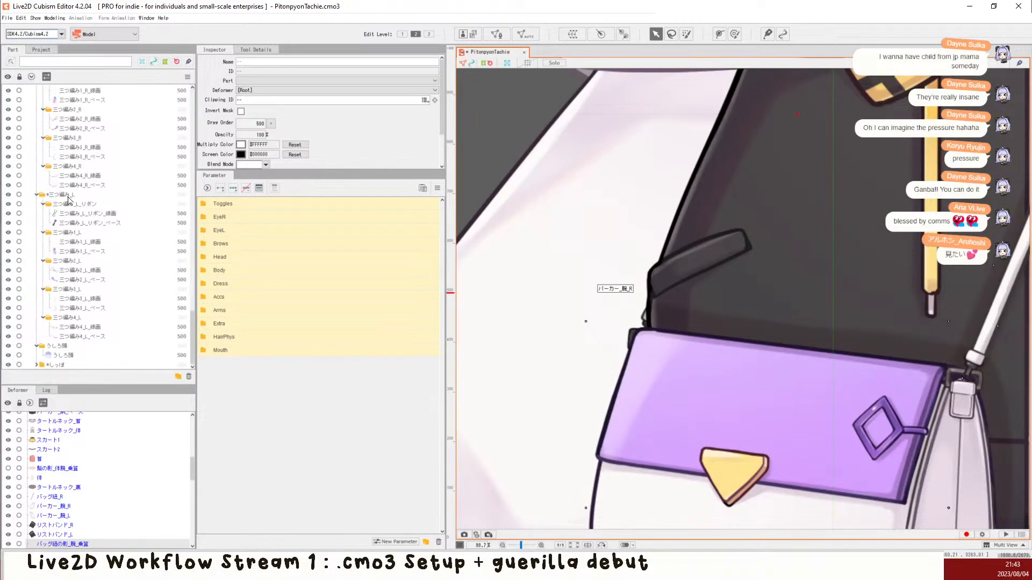
pyautogui.scroll(6, 70, 200)
pyautogui.scroll(-5, 481, 194)
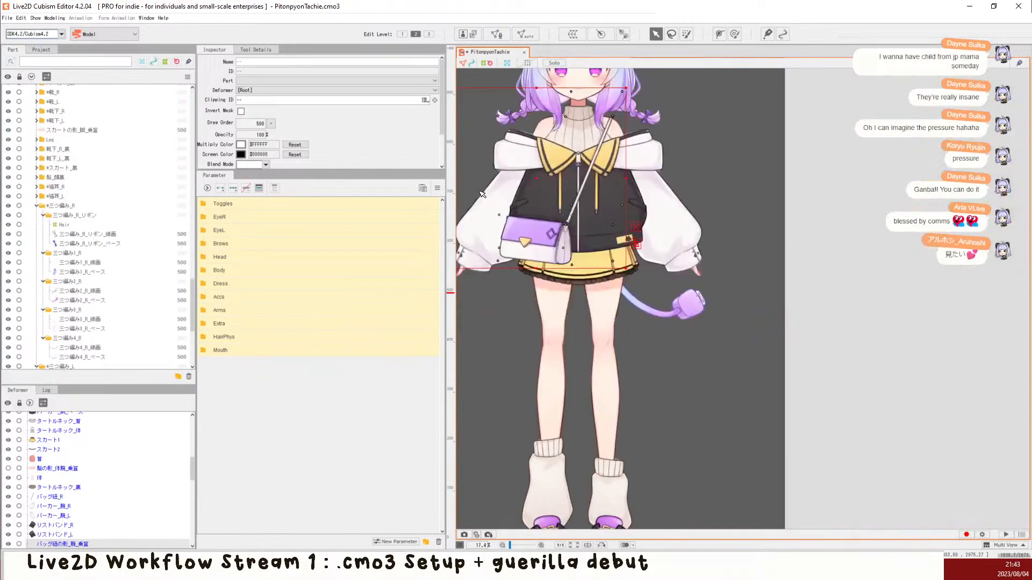
# Step: Create a warp deformer named Bag as parent of the selected bag parts, with 2 × 2 Bezier and 5 × 5 conversion divisions
pyautogui.moveTo(501, 210); pyautogui.dragTo(539, 272)
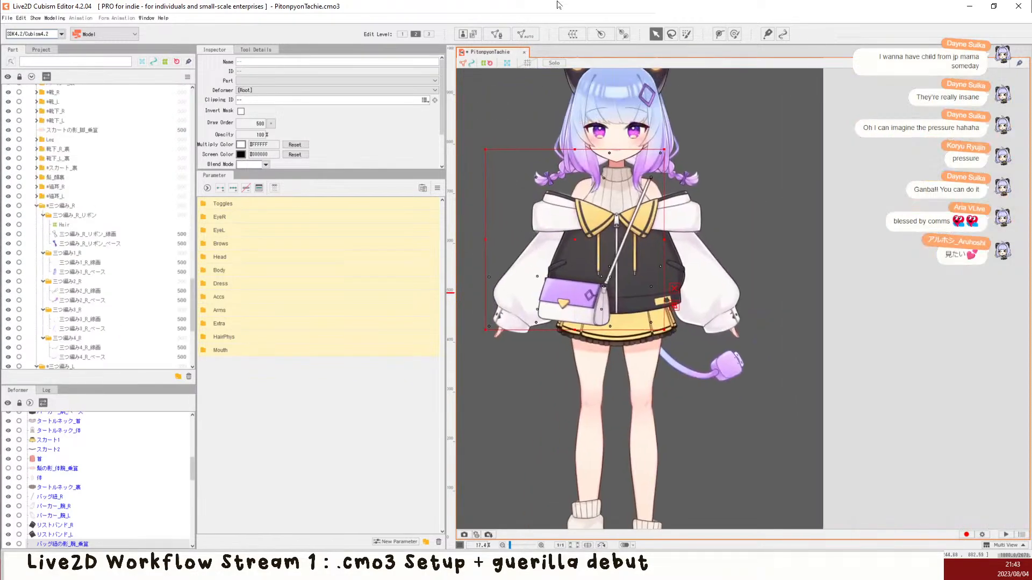
pyautogui.click(572, 33)
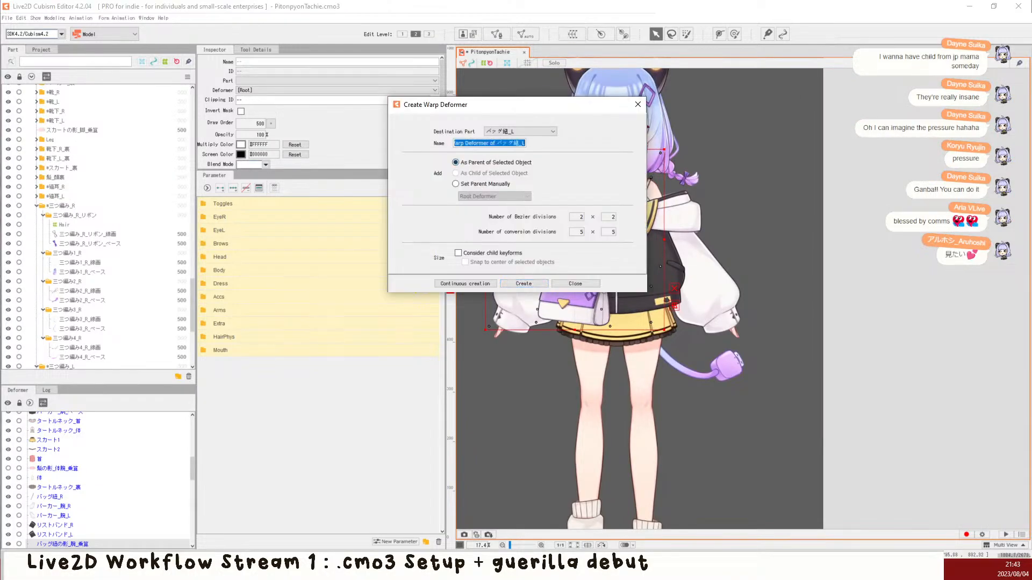
pyautogui.write('Bag')
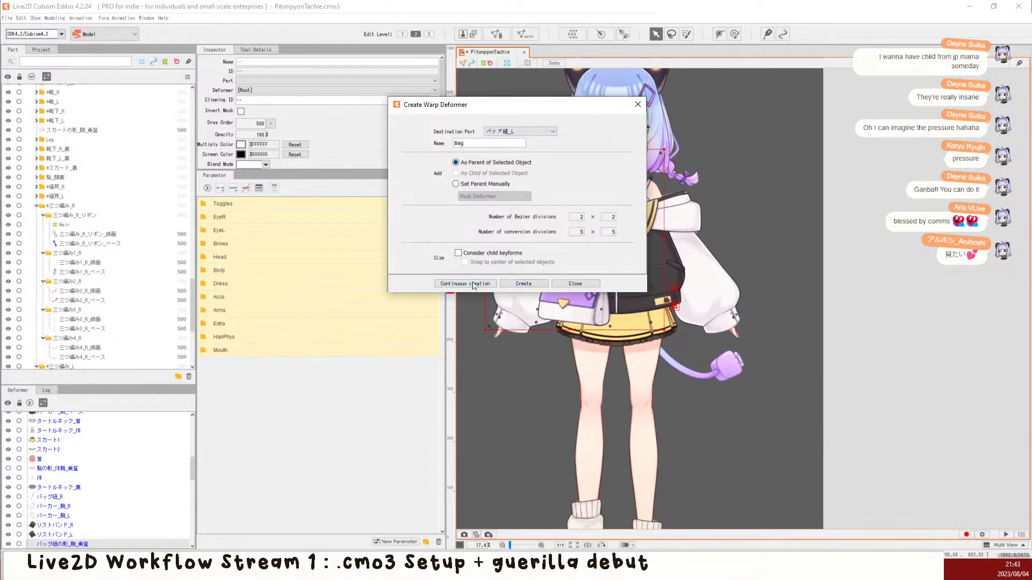
pyautogui.click(474, 284)
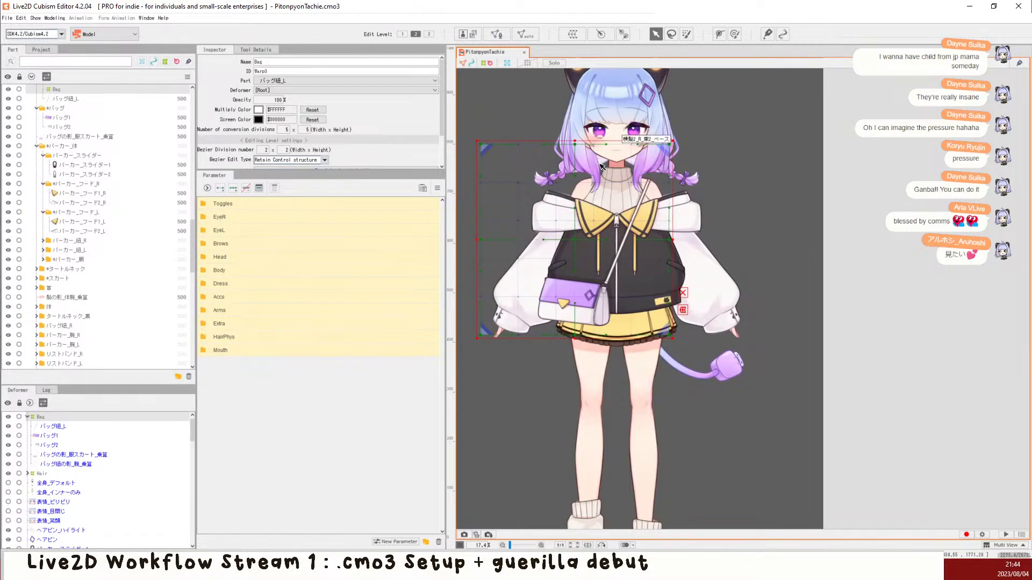
# Step: Check the Bag deformer's contents in Solo view and assign the missing strap piece バッグ紐_R to the Bag deformer
pyautogui.press('s')
pyautogui.scroll(3, 573, 183)
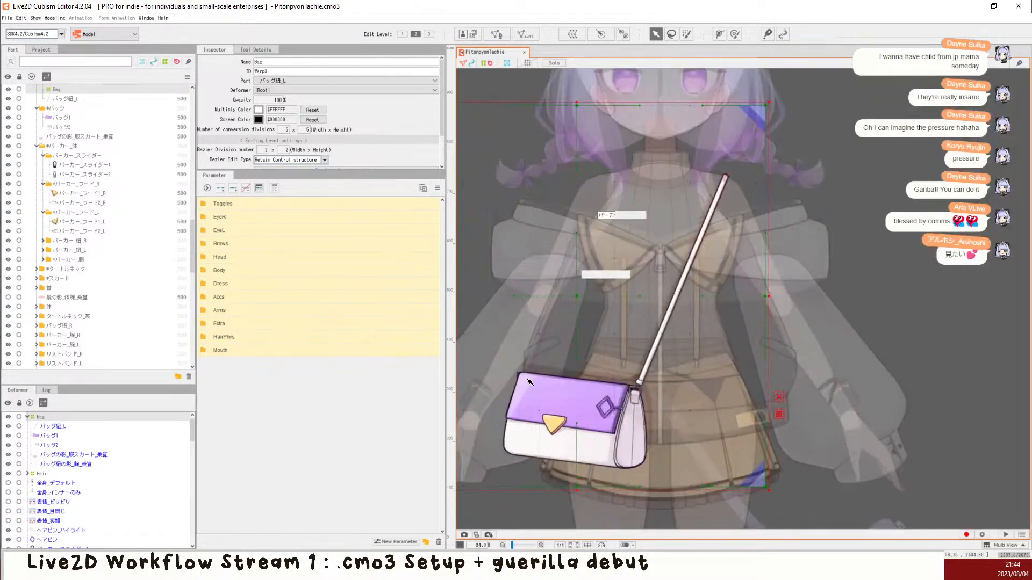
pyautogui.scroll(3, 505, 380)
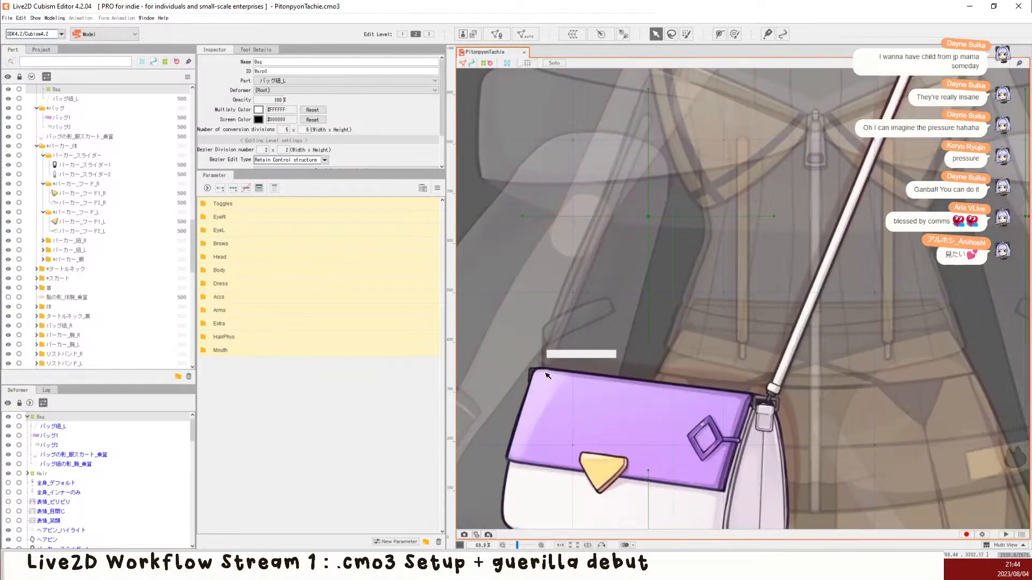
pyautogui.press('s')
pyautogui.rightClick(552, 353)
pyautogui.moveTo(596, 379)
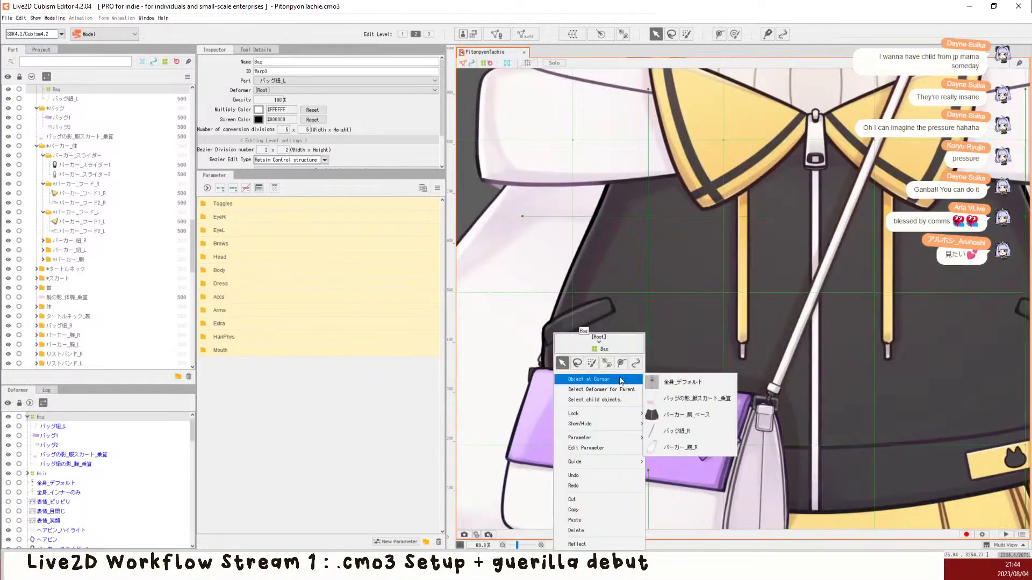
pyautogui.click(692, 430)
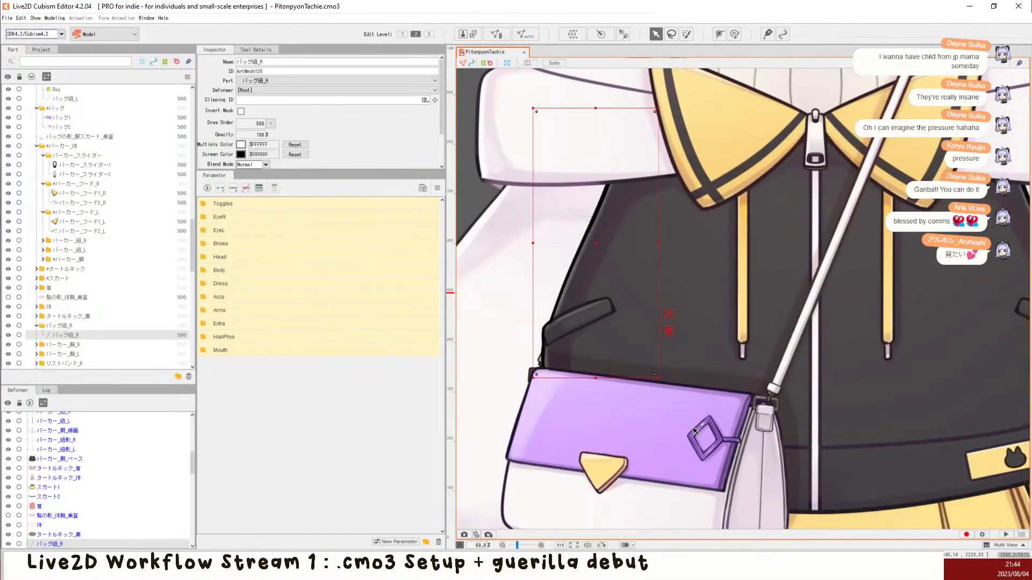
pyautogui.click(363, 90)
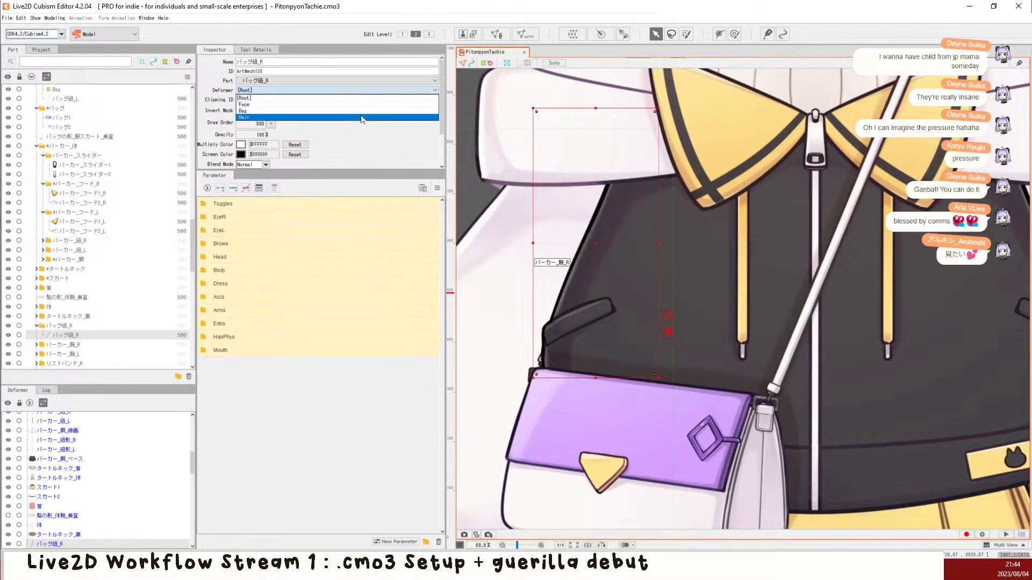
pyautogui.click(361, 110)
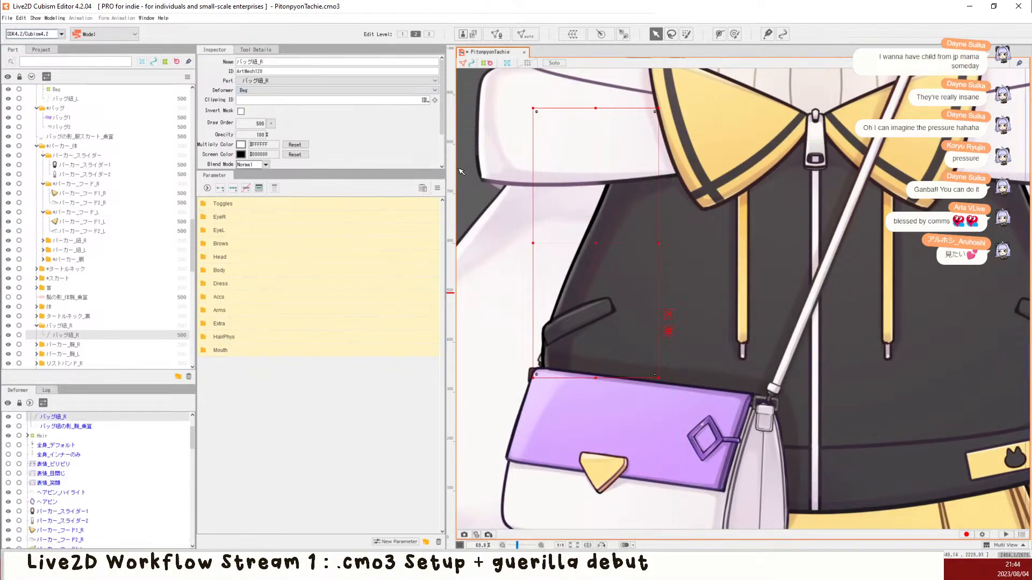
pyautogui.scroll(-2, 609, 208)
pyautogui.scroll(-4, 914, 161)
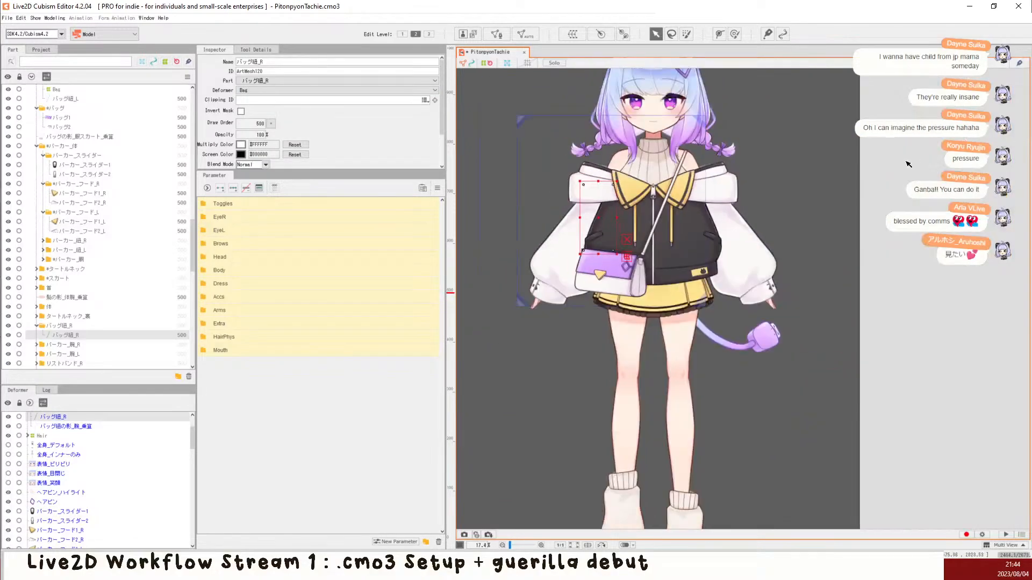
pyautogui.click(895, 167)
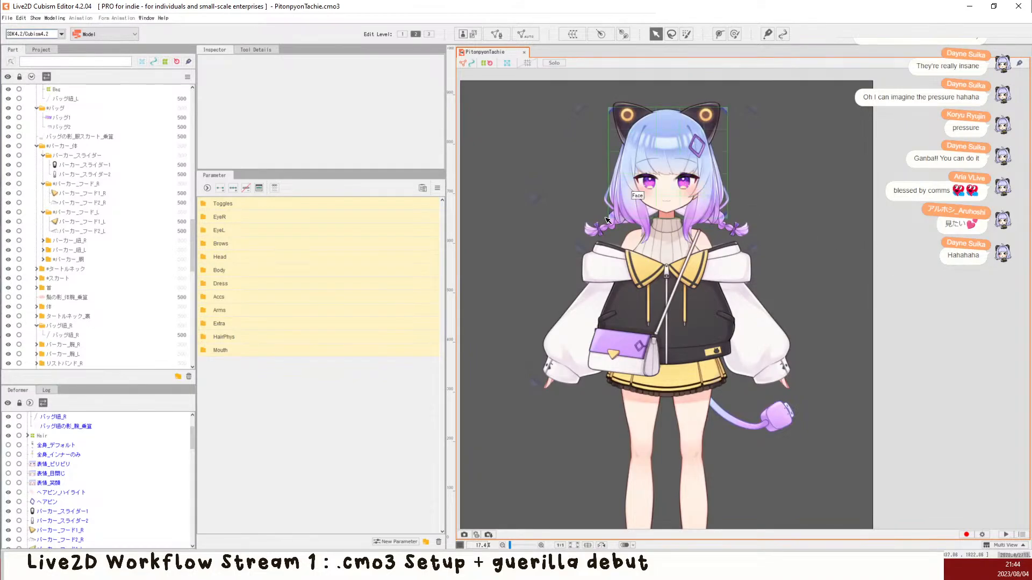
# Step: Collapse all expanded folders in the part tree
pyautogui.scroll(3, 656, 235)
pyautogui.scroll(-2, 656, 235)
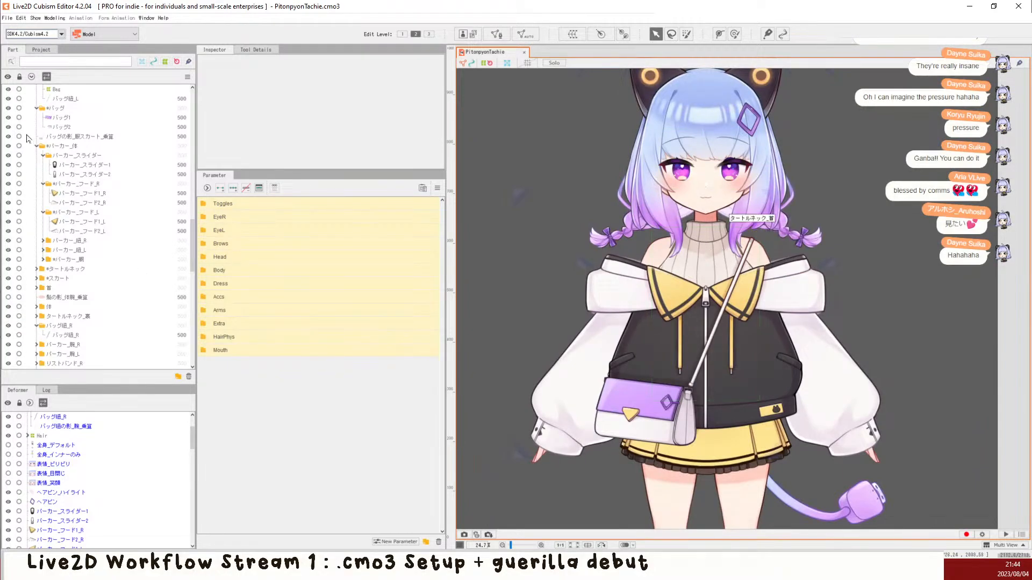
pyautogui.click(32, 78)
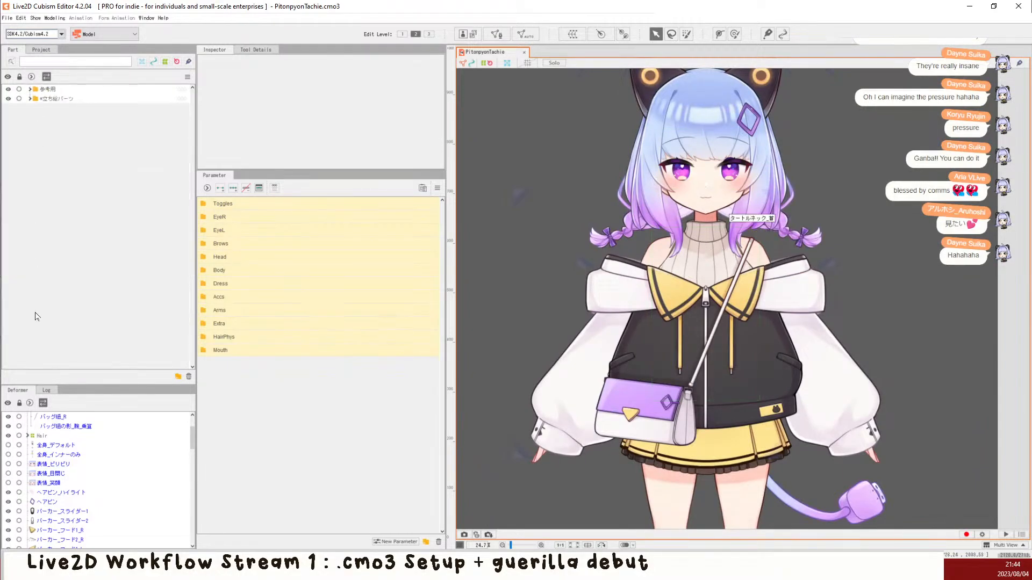
pyautogui.click(30, 403)
pyautogui.click(30, 403)
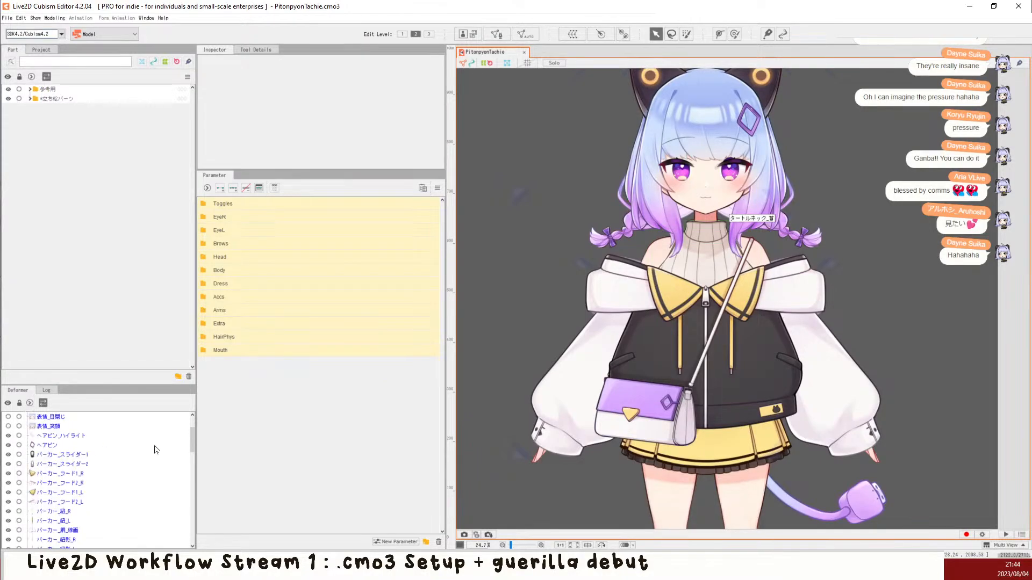
# Step: Assign the hairpin parts ヘアピン_ハイライト and ヘアピン to the Hair deformer and save the model
pyautogui.click(110, 438)
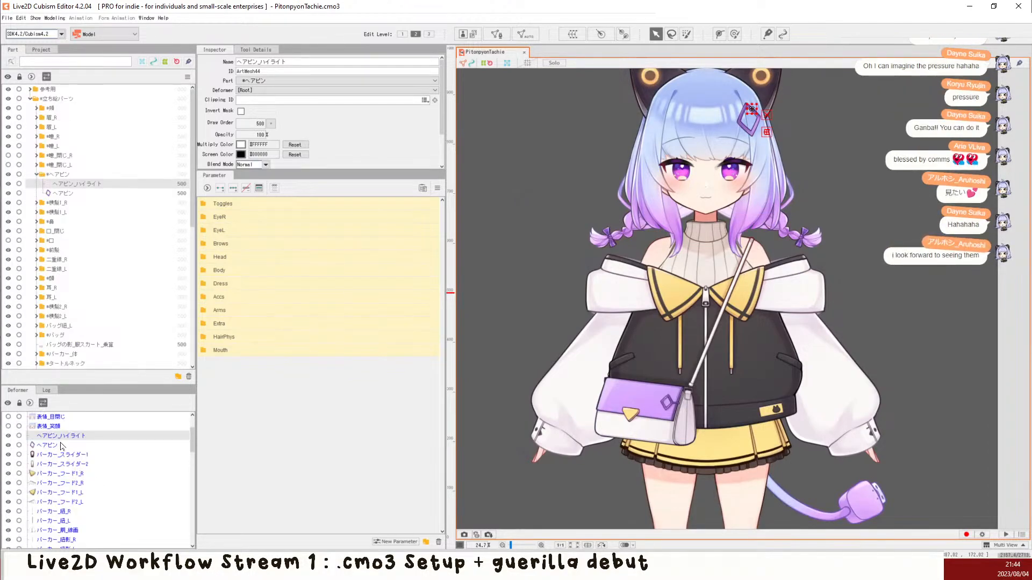
pyautogui.keyDown('ctrl'); pyautogui.click(76, 445); pyautogui.keyUp('ctrl')
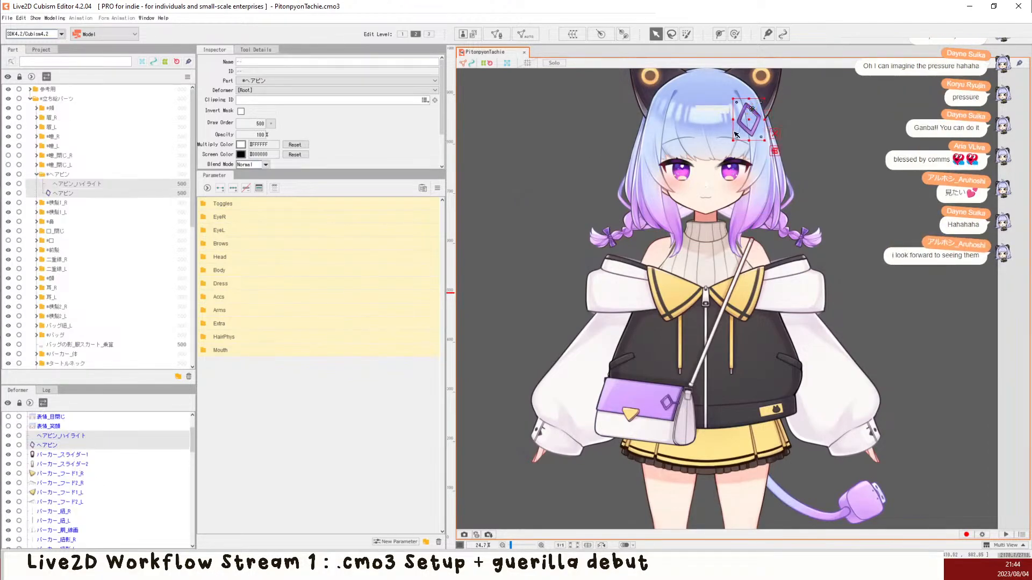
pyautogui.click(271, 91)
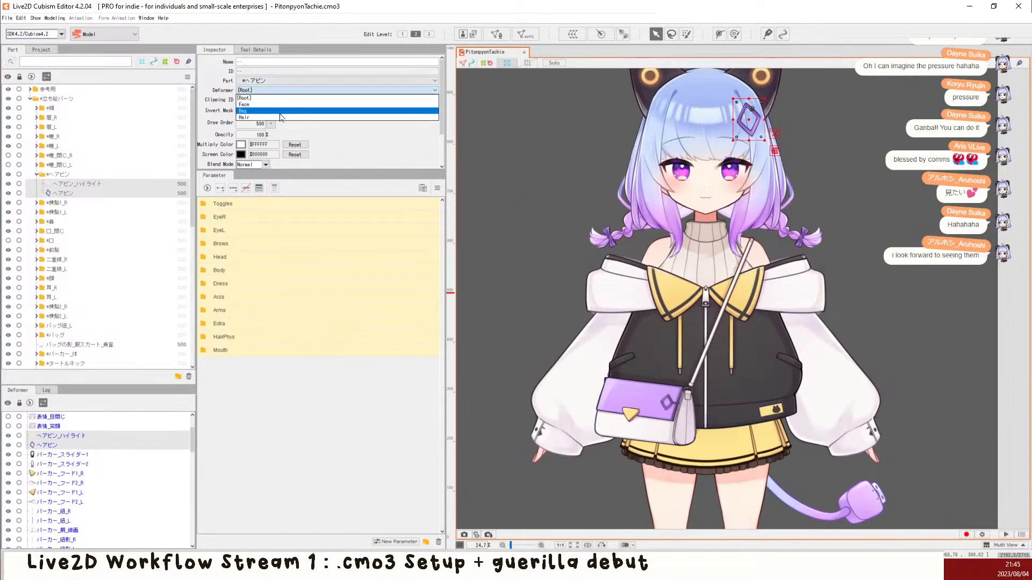
pyautogui.click(264, 118)
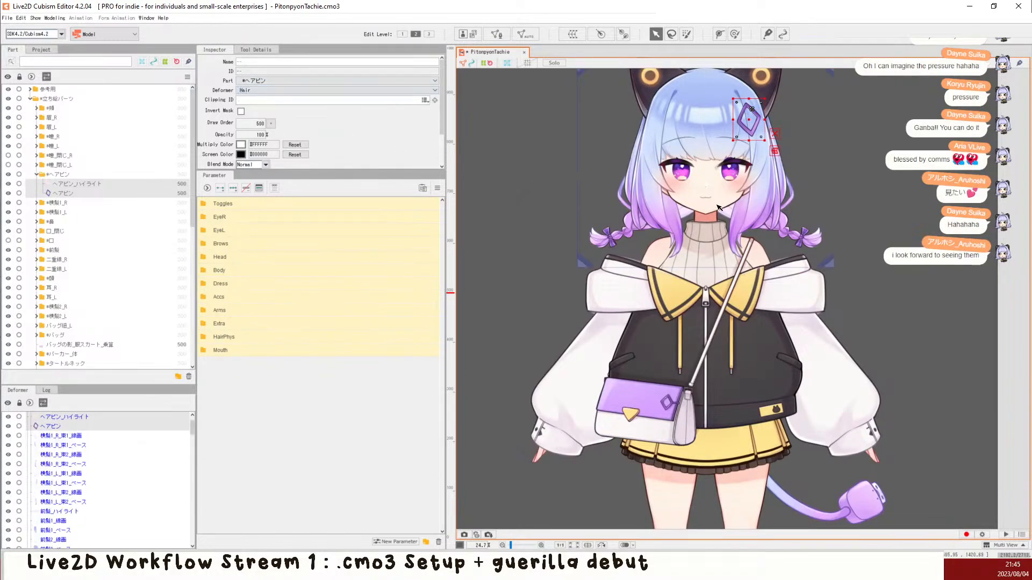
pyautogui.click(552, 242)
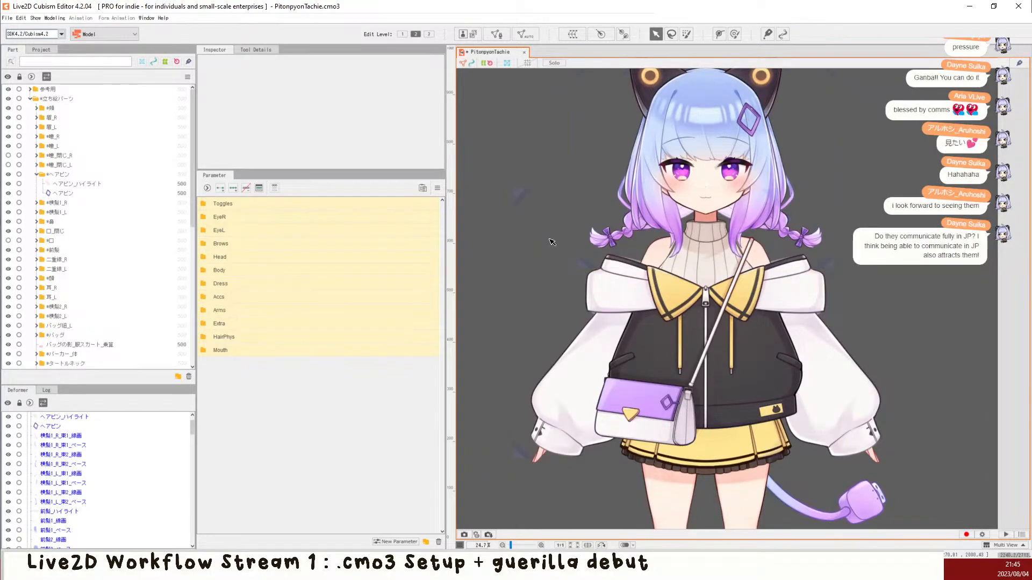
pyautogui.hotkey('ctrl', 's')
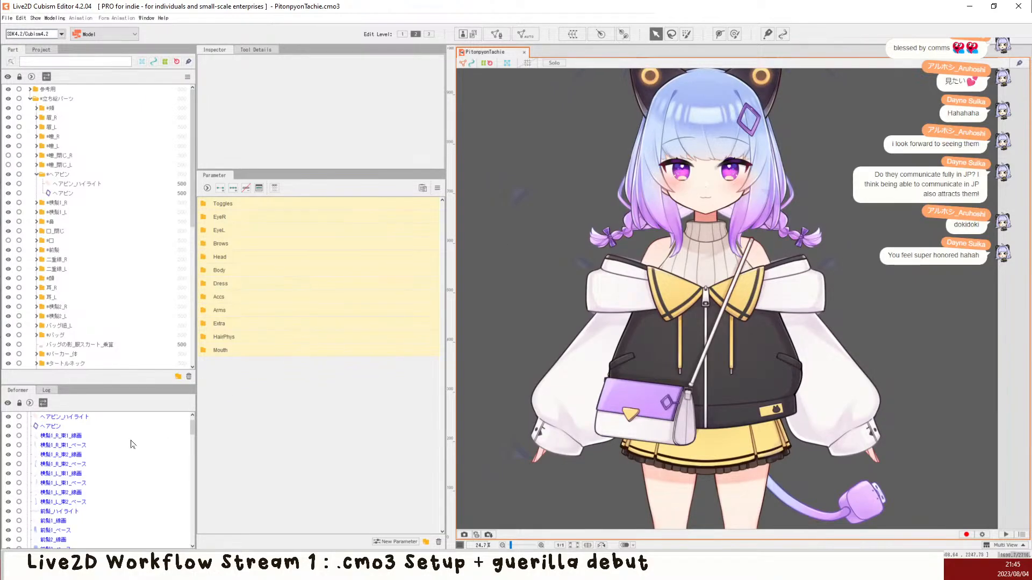
# Step: Collapse the Hair deformer and select the unassigned body and clothing parts from パーカー_スライダー1 through 体
pyautogui.scroll(3, 62, 465)
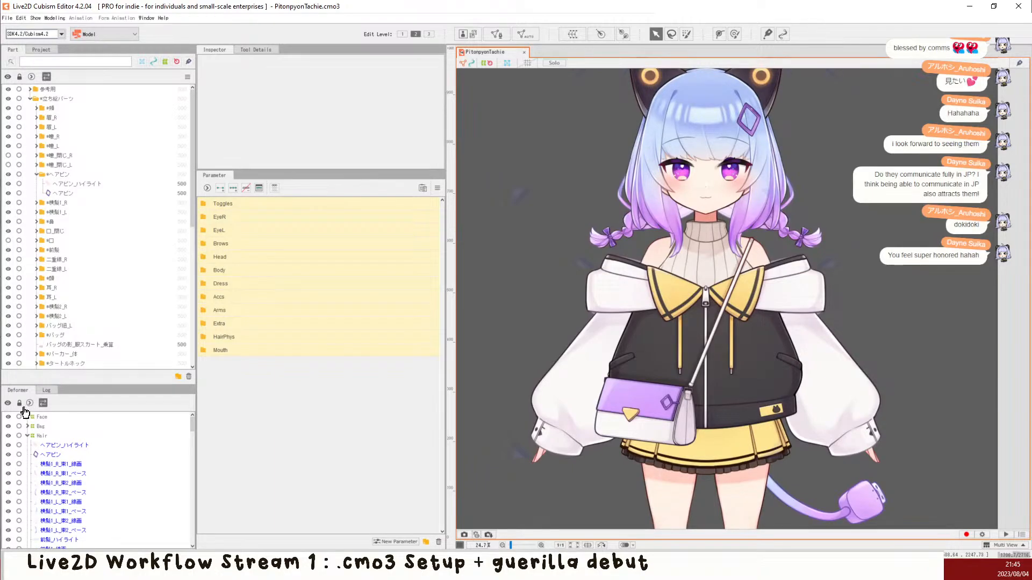
pyautogui.click(27, 435)
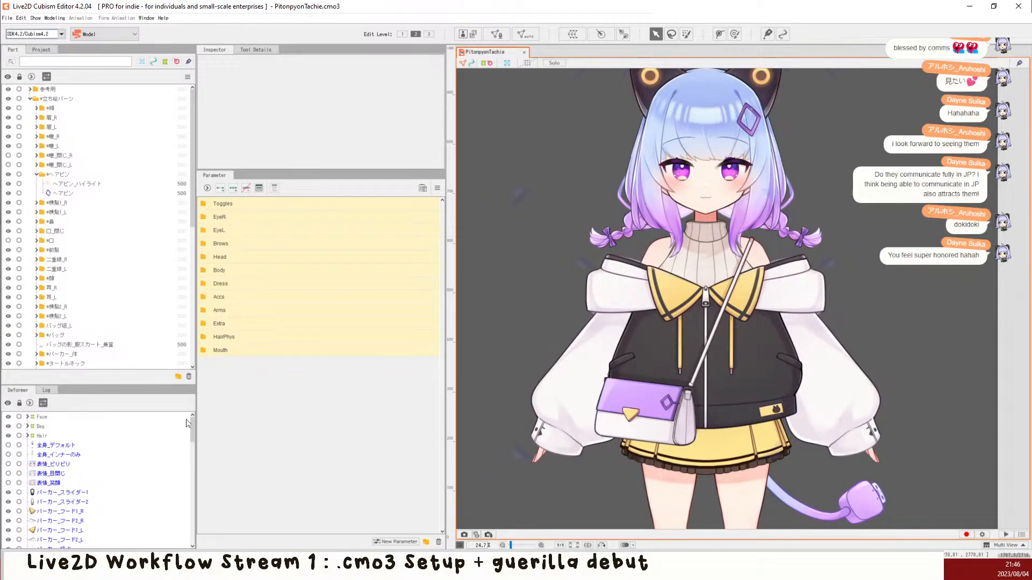
pyautogui.click(98, 494)
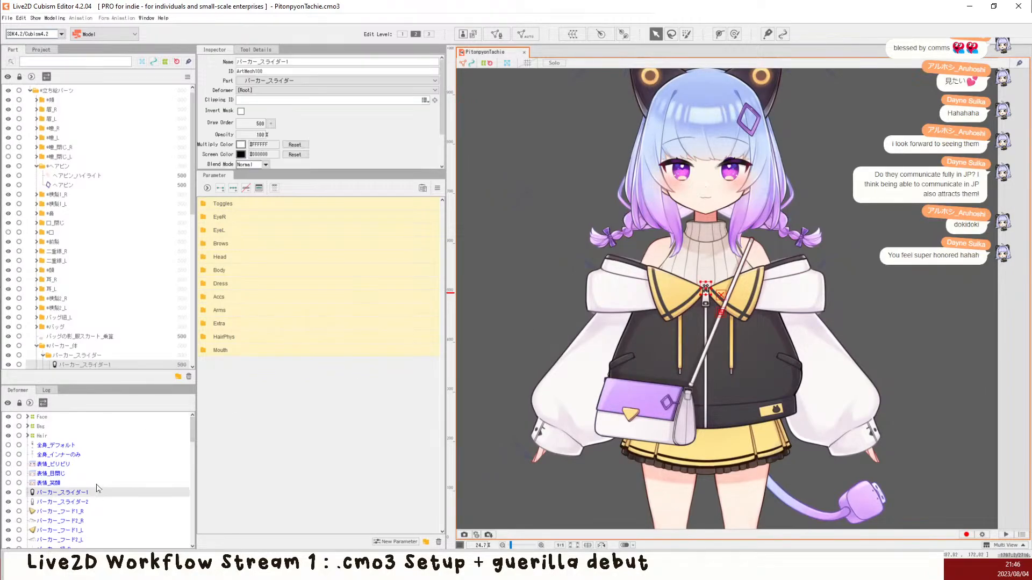
pyautogui.scroll(-4, 85, 476)
pyautogui.scroll(-3, 90, 493)
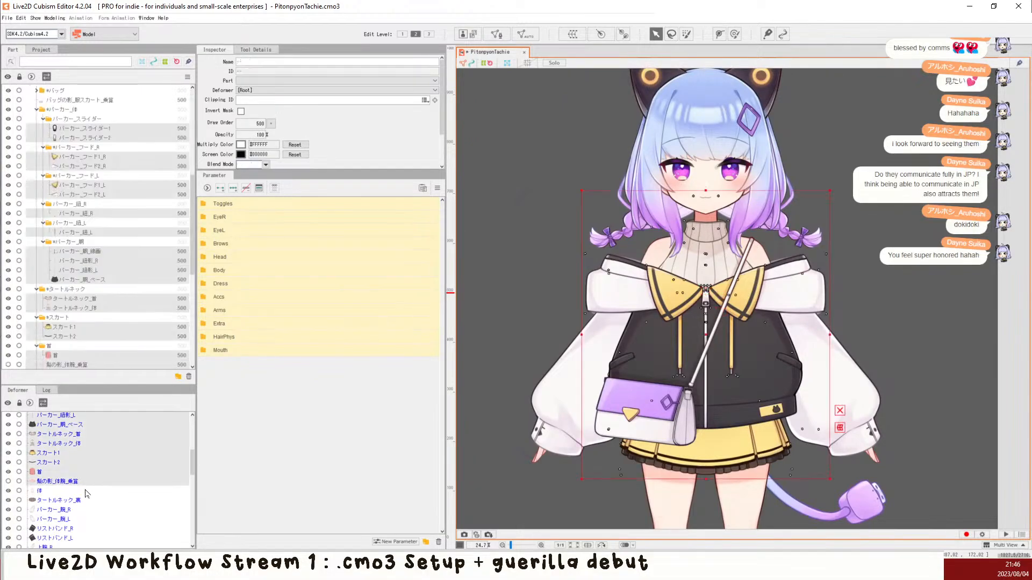
pyautogui.keyDown('shift'); pyautogui.click(85, 491); pyautogui.keyUp('shift')
pyautogui.press('s')
pyautogui.press('s')
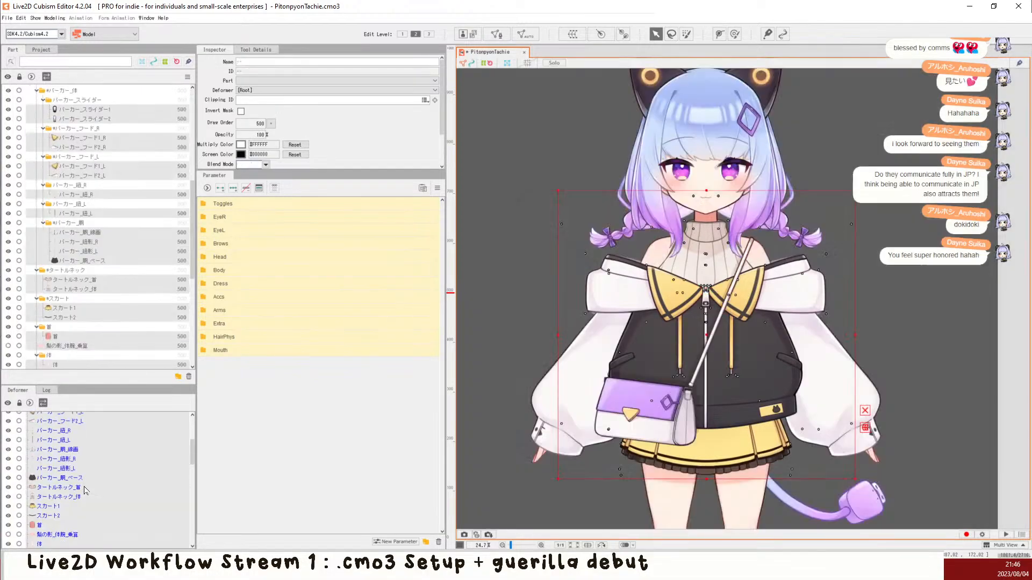
# Step: Extend the selection to タートルネック_裏 and パーカー_腕_R, and make the multiply hair shadow on the body visible
pyautogui.scroll(-1, 84, 490)
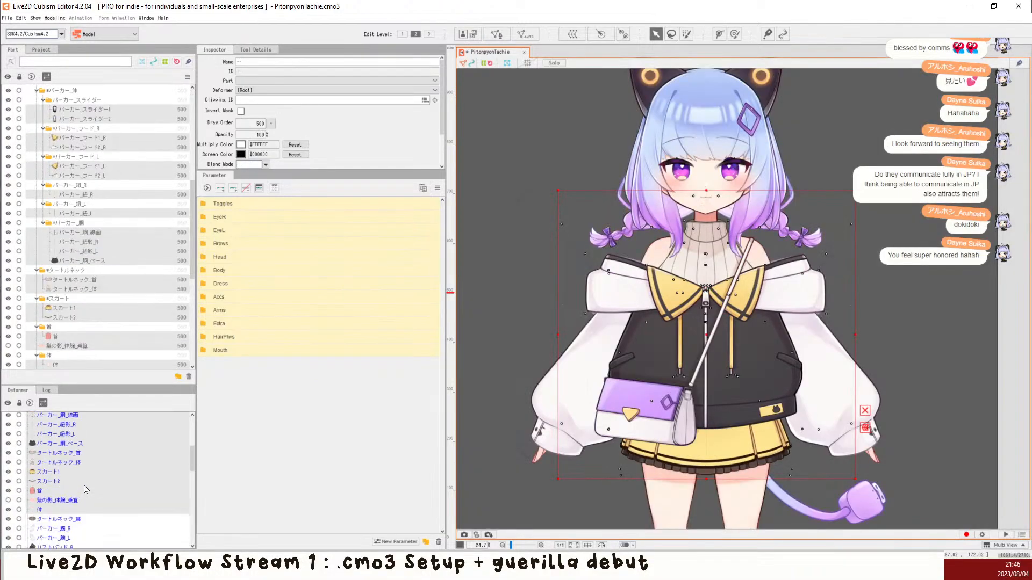
pyautogui.keyDown('shift'); pyautogui.click(74, 520); pyautogui.keyUp('shift')
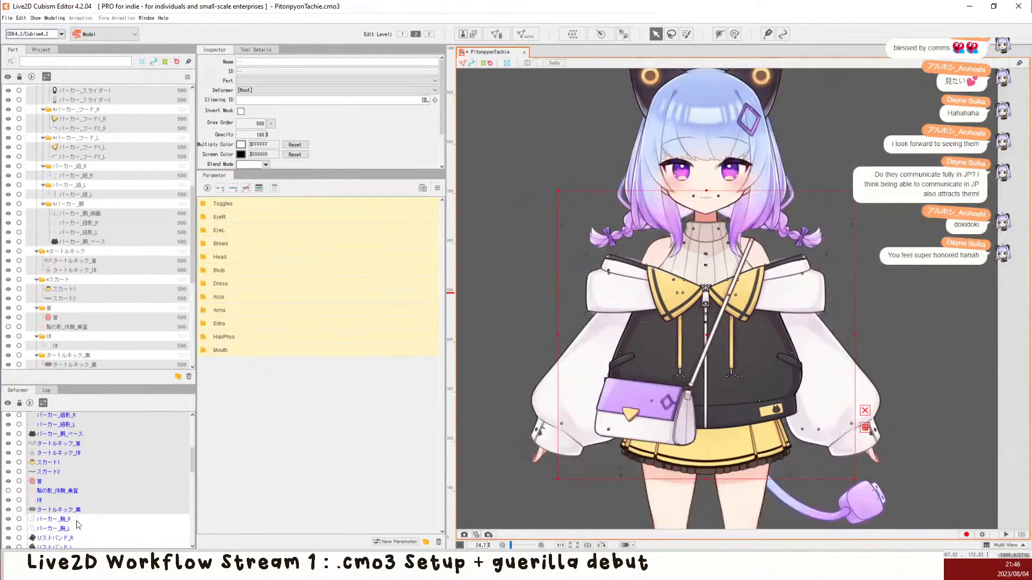
pyautogui.keyDown('shift'); pyautogui.click(79, 521); pyautogui.keyUp('shift')
pyautogui.press('s')
pyautogui.press('s')
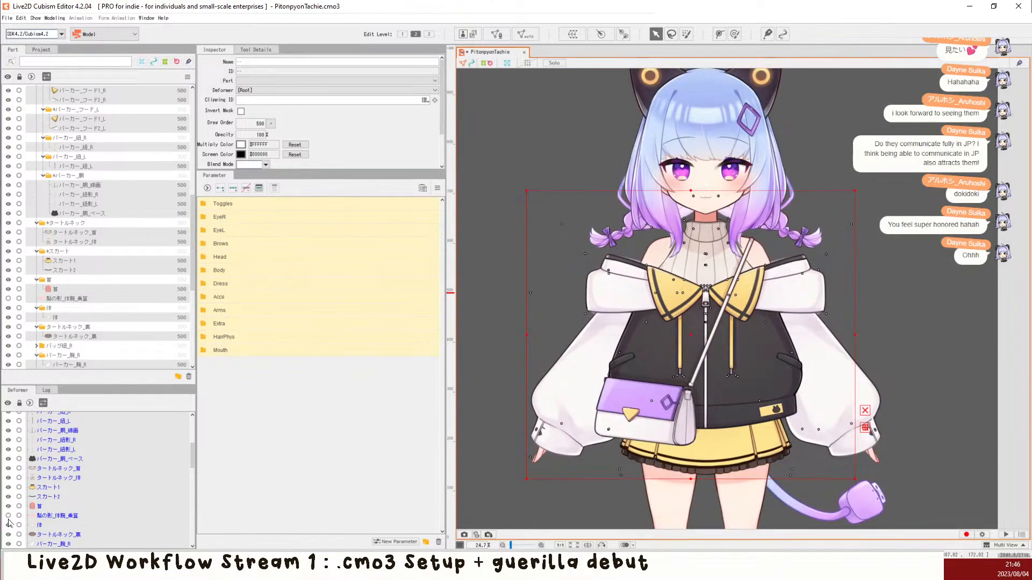
pyautogui.click(8, 518)
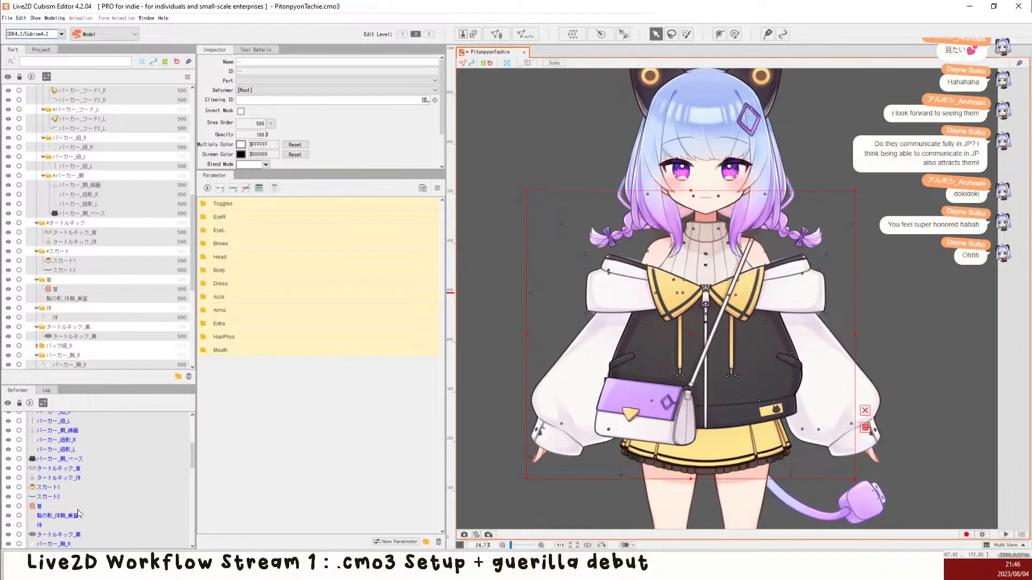
# Step: Add the sleeve パーカー_腕_L and the wristband リストバンド_R to the selected body parts
pyautogui.scroll(-3, 80, 515)
pyautogui.keyDown('ctrl'); pyautogui.click(79, 487); pyautogui.keyUp('ctrl')
pyautogui.keyDown('ctrl'); pyautogui.click(78, 505); pyautogui.keyUp('ctrl')
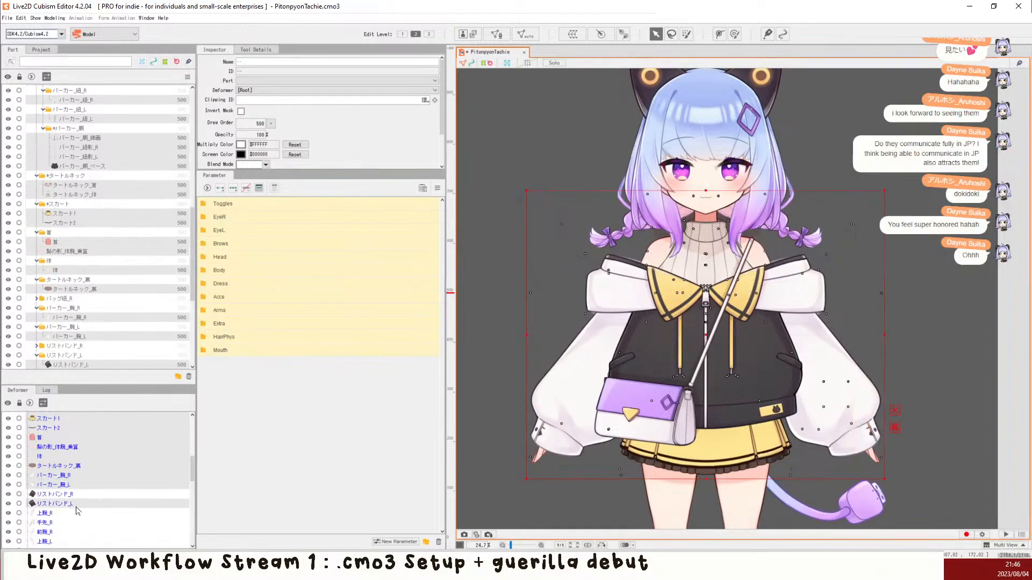
pyautogui.keyDown('ctrl'); pyautogui.click(78, 504); pyautogui.keyUp('ctrl')
pyautogui.keyDown('ctrl'); pyautogui.click(78, 495); pyautogui.keyUp('ctrl')
pyautogui.scroll(-3, 79, 510)
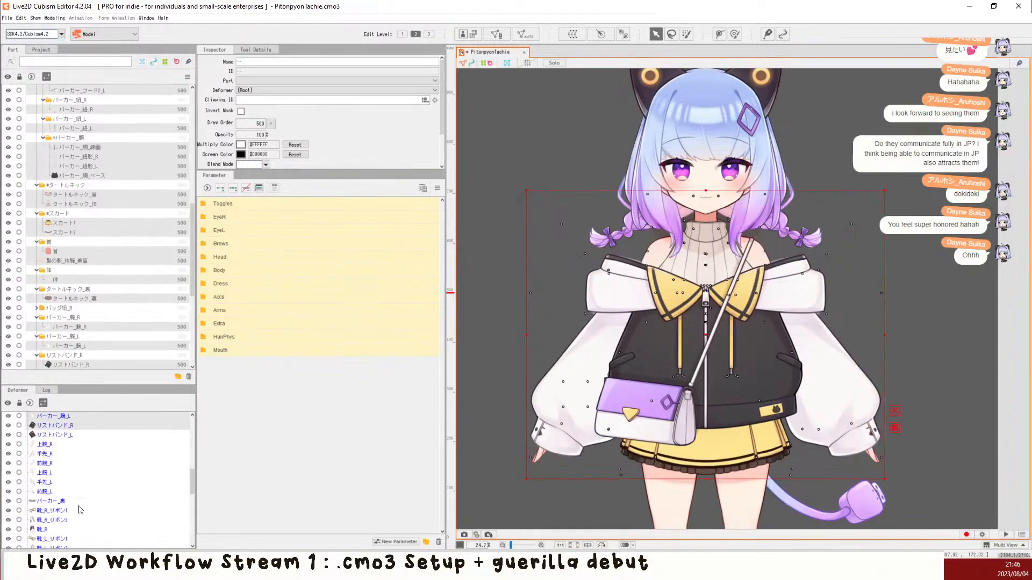
# Step: Add the wristband リストバンド_L and the 上腕, 手先 and 前腕 arm parts of both sides to the selected body parts
pyautogui.keyDown('ctrl'); pyautogui.click(78, 539); pyautogui.keyUp('ctrl')
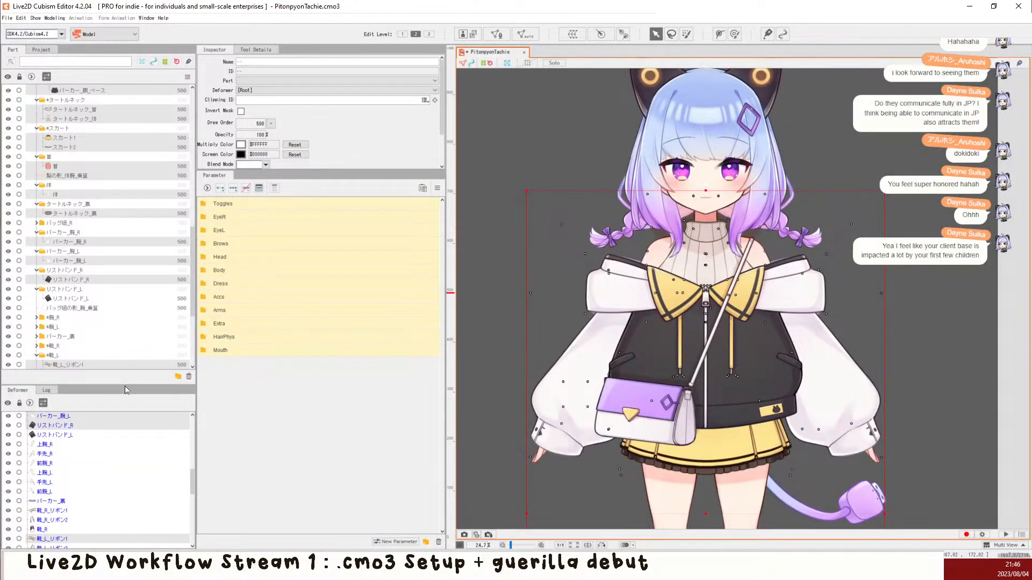
pyautogui.keyDown('ctrl'); pyautogui.click(91, 529); pyautogui.keyUp('ctrl')
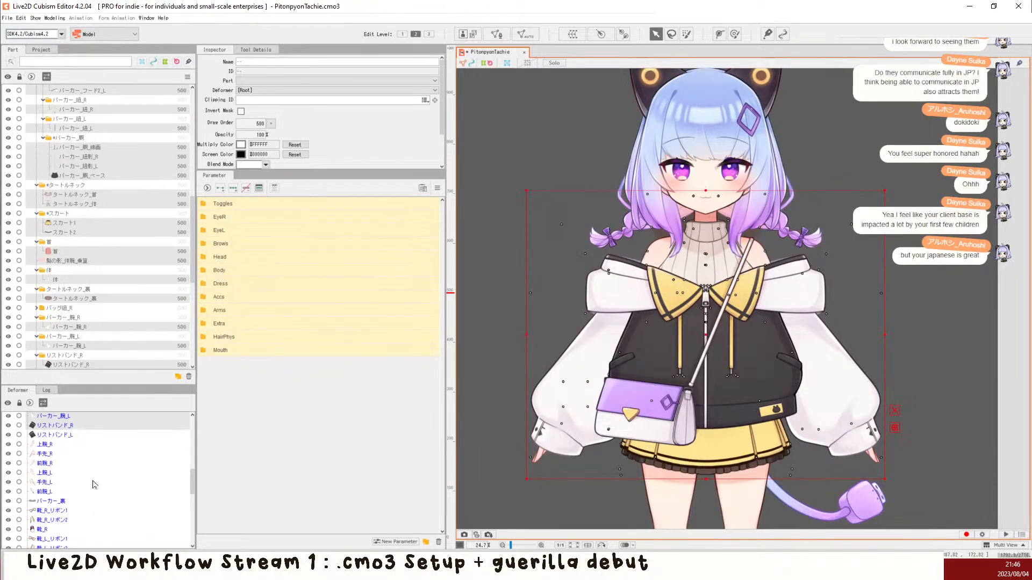
pyautogui.keyDown('ctrl'); pyautogui.click(91, 490); pyautogui.keyUp('ctrl')
pyautogui.keyDown('ctrl'); pyautogui.click(89, 483); pyautogui.keyUp('ctrl')
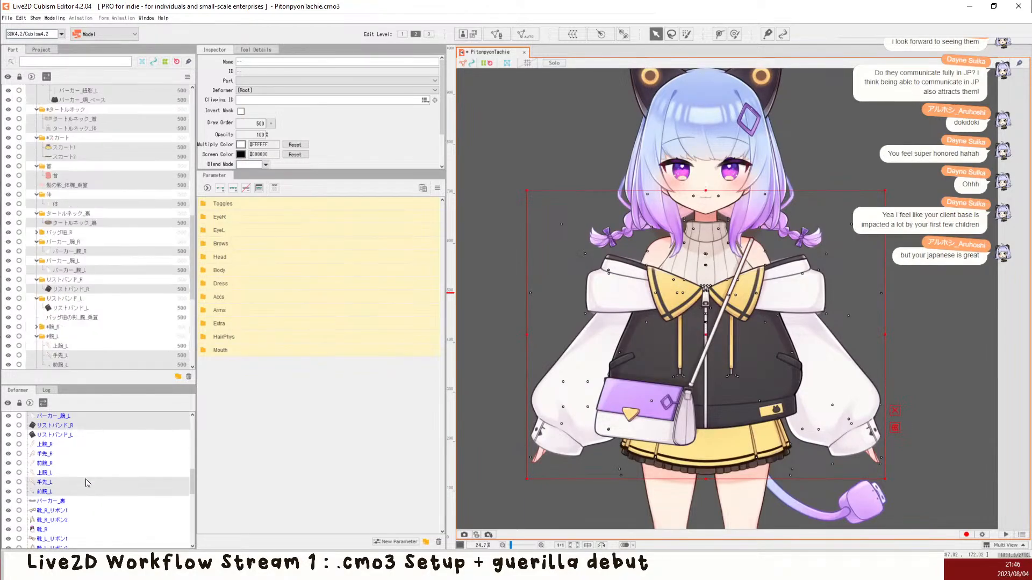
pyautogui.keyDown('ctrl'); pyautogui.click(90, 463); pyautogui.keyUp('ctrl')
pyautogui.keyDown('ctrl'); pyautogui.click(81, 473); pyautogui.keyUp('ctrl')
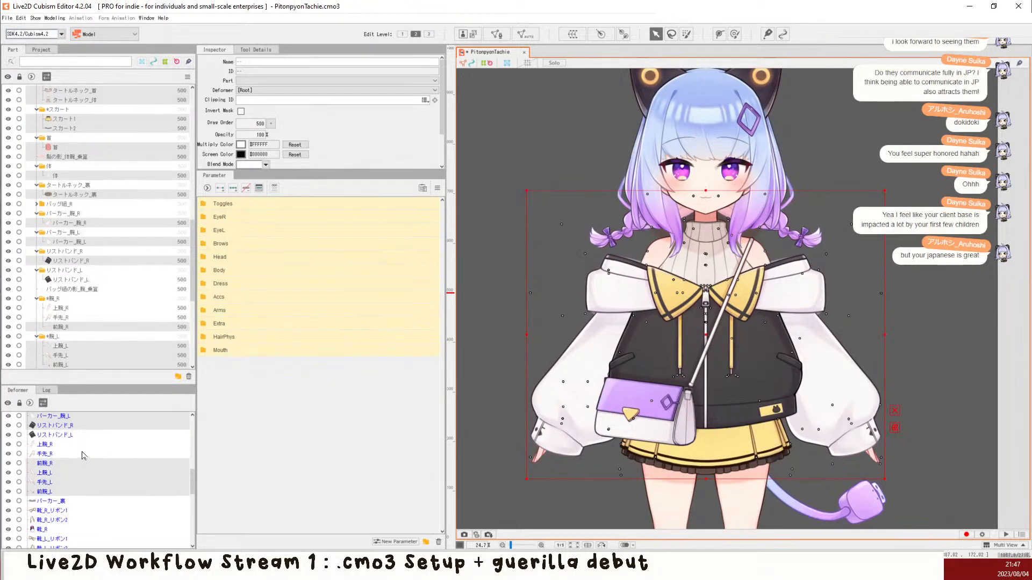
pyautogui.keyDown('ctrl'); pyautogui.click(80, 454); pyautogui.keyUp('ctrl')
pyautogui.keyDown('ctrl'); pyautogui.click(81, 444); pyautogui.keyUp('ctrl')
pyautogui.keyDown('ctrl'); pyautogui.click(79, 437); pyautogui.keyUp('ctrl')
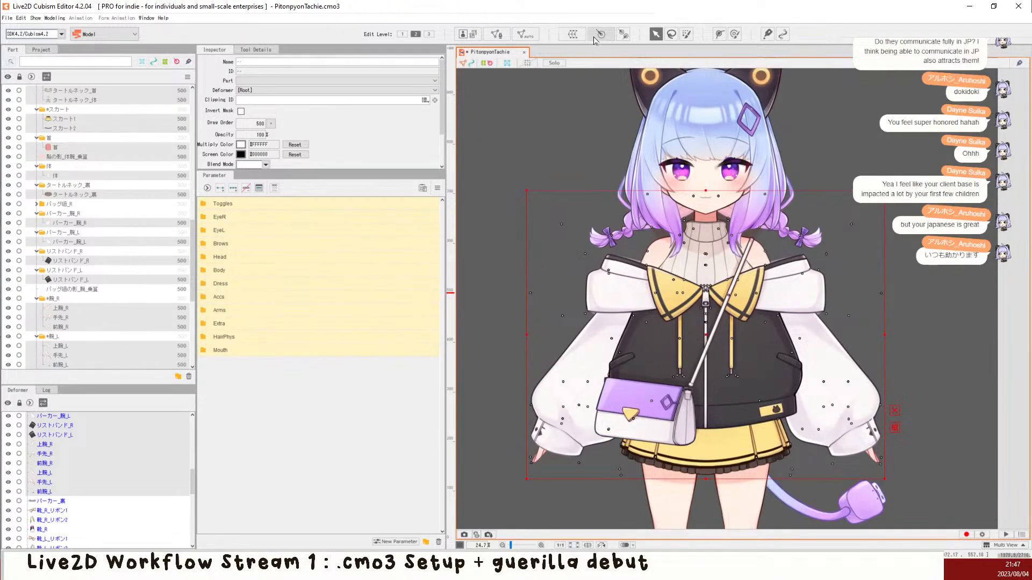
# Step: Create a warp deformer as parent of the selected body parts with 2 × 2 Bezier and 5 × 5 conversion divisions, and collapse the deformer tree
pyautogui.click(573, 35)
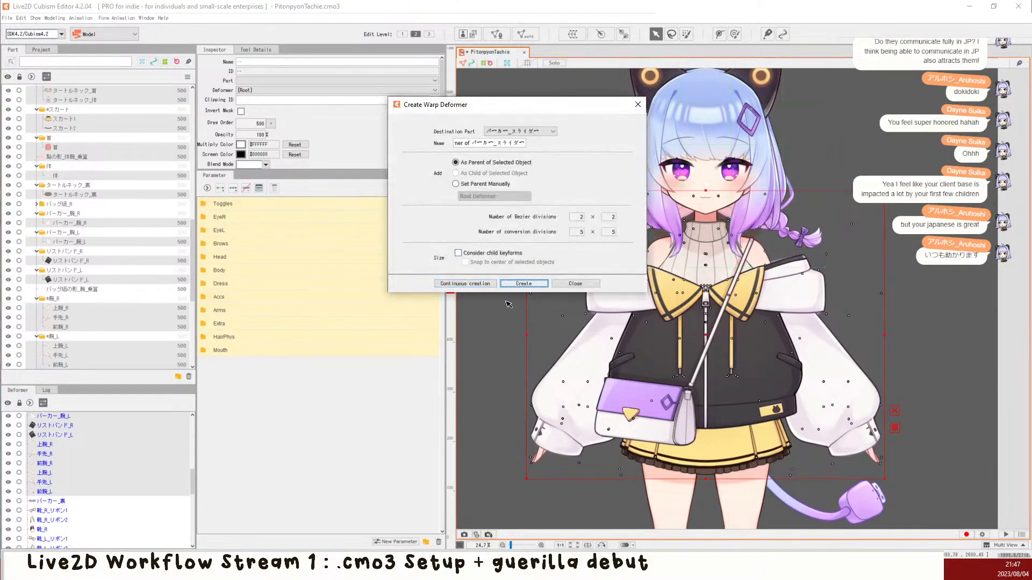
pyautogui.click(494, 285)
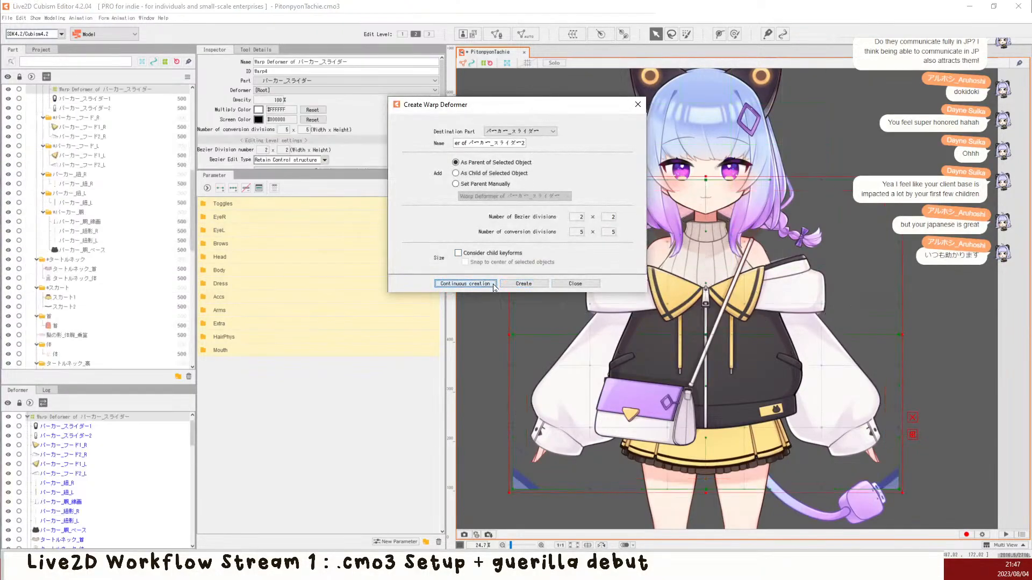
pyautogui.click(638, 104)
pyautogui.press('f')
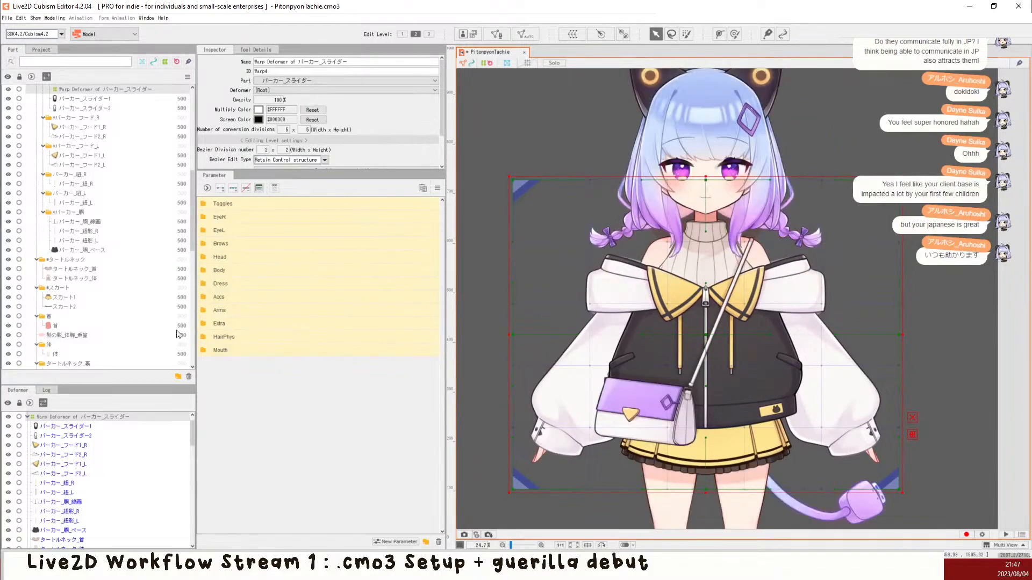
pyautogui.click(29, 404)
pyautogui.click(29, 404)
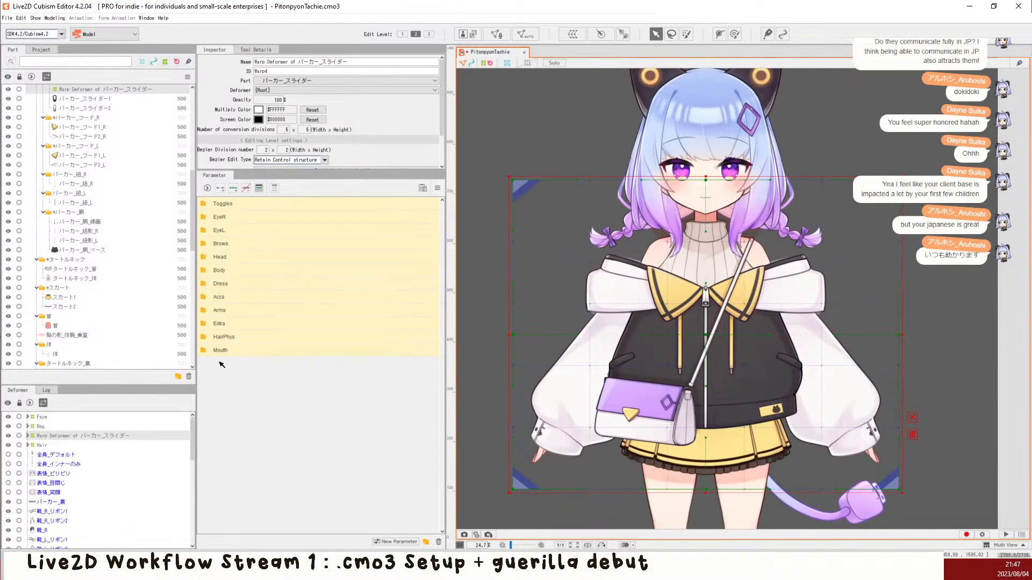
pyautogui.click(497, 245)
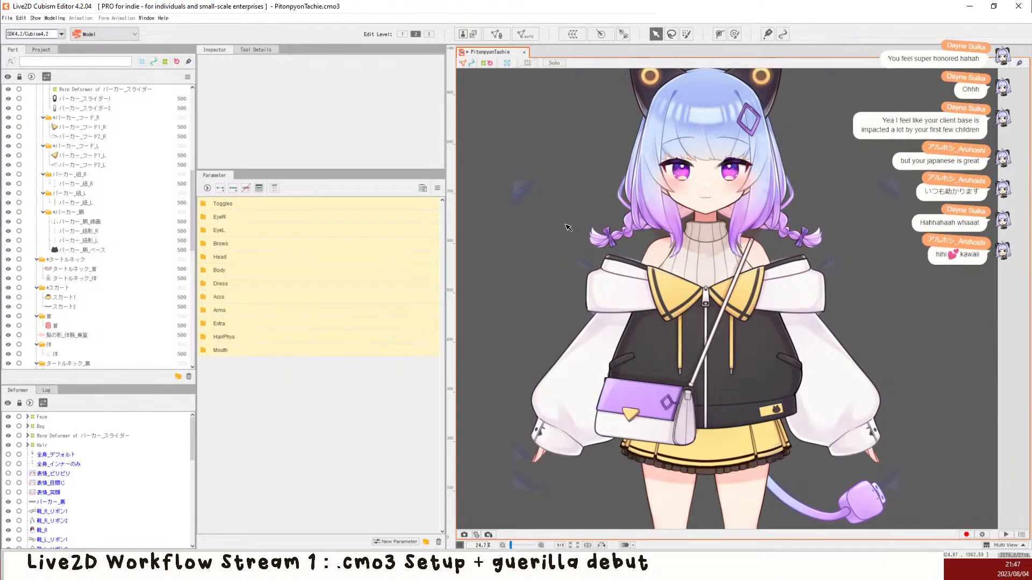
# Step: Select the leg parts from 太腿_R through 下腿_L
pyautogui.scroll(-5, 559, 331)
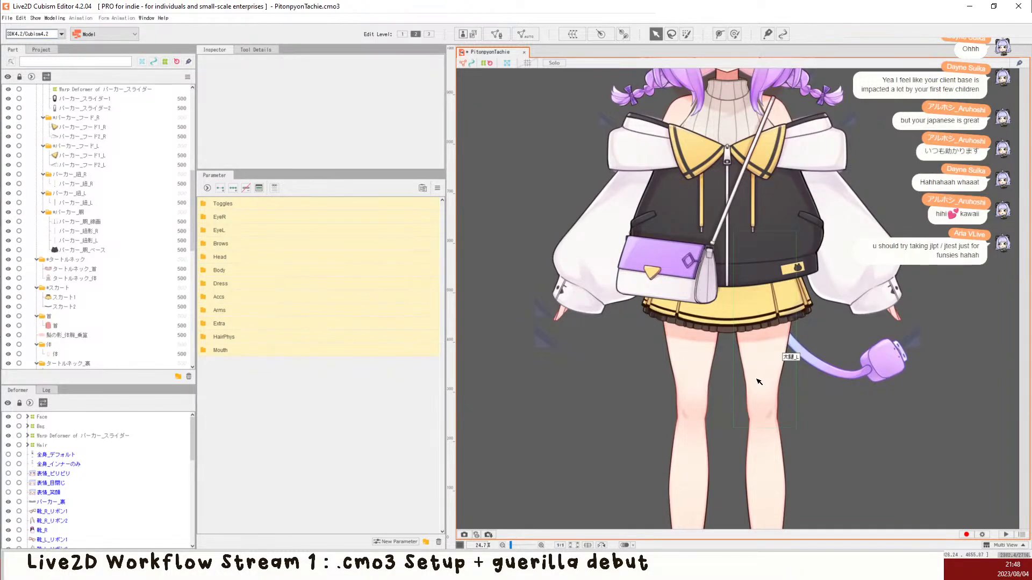
pyautogui.click(721, 420)
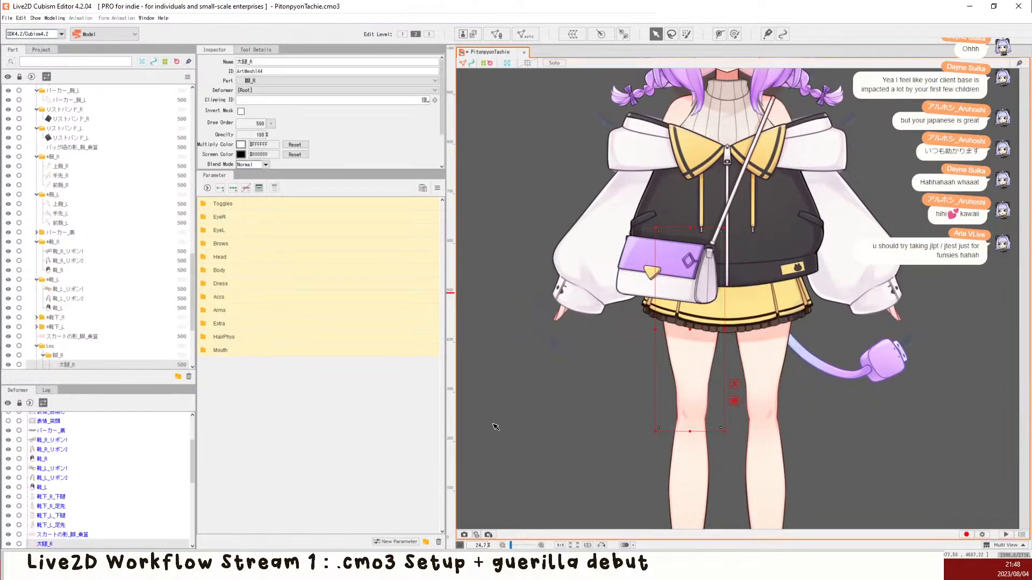
pyautogui.scroll(-2, 74, 446)
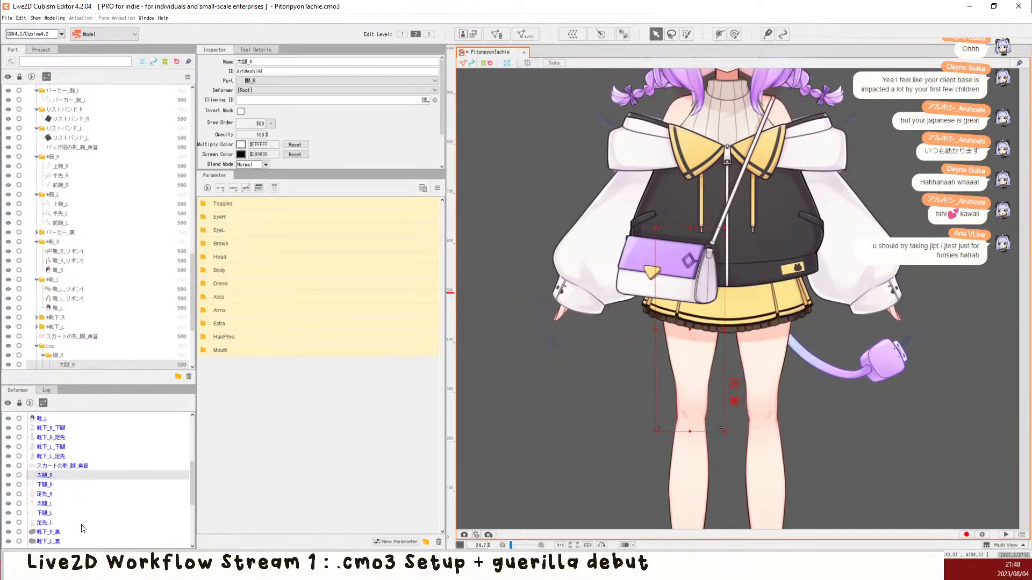
pyautogui.scroll(-4, 82, 529)
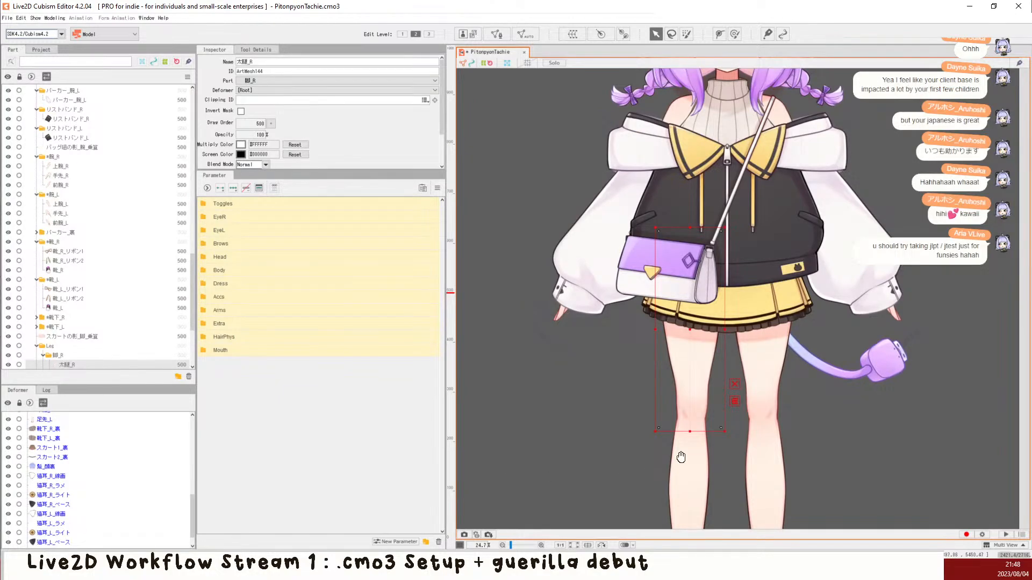
pyautogui.moveTo(681, 457); pyautogui.dragTo(619, 442)
pyautogui.scroll(4, 63, 475)
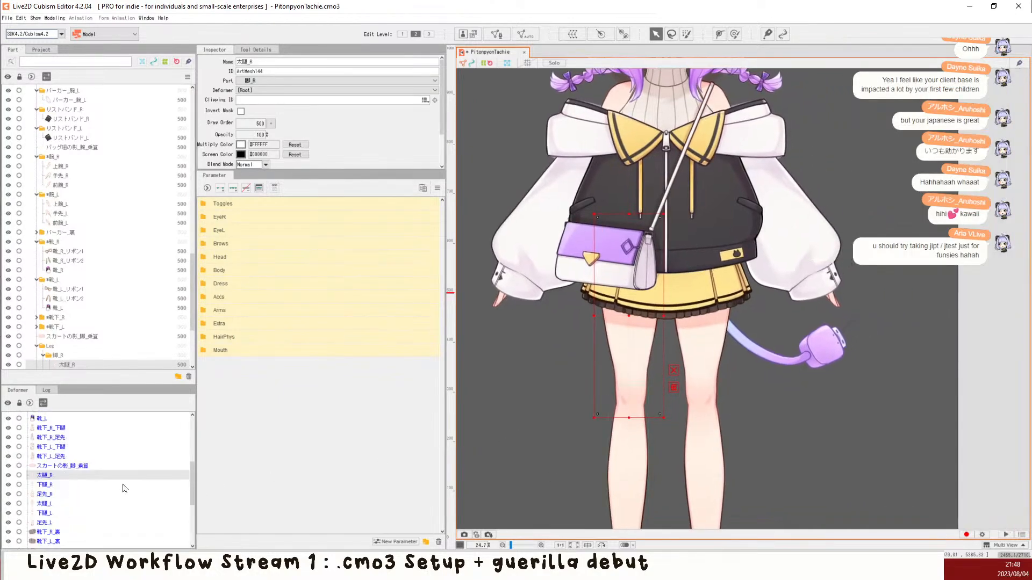
pyautogui.keyDown('shift'); pyautogui.click(74, 514); pyautogui.keyUp('shift')
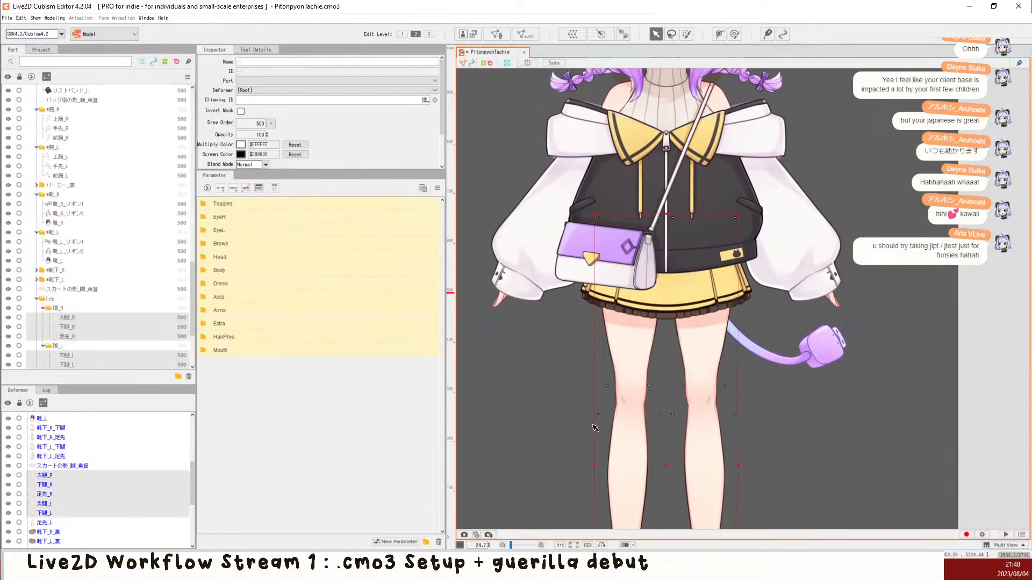
pyautogui.scroll(-1, 86, 499)
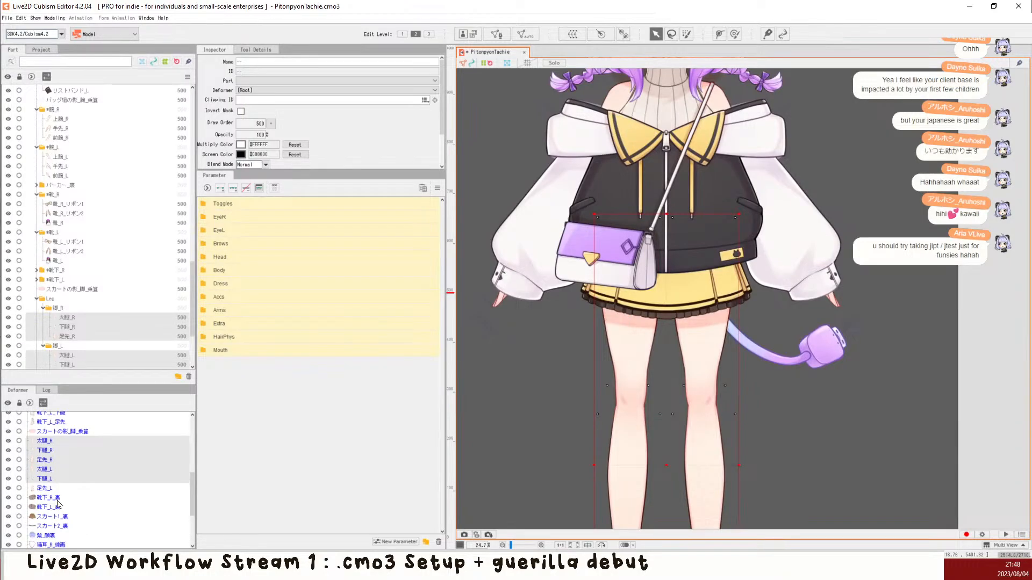
# Step: Select the leg and inner sock parts from 太腿_R through 靴下_L_裏 and keep [Root] as their parent deformer
pyautogui.click(57, 501)
pyautogui.click(69, 508)
pyautogui.moveTo(610, 453); pyautogui.dragTo(653, 348)
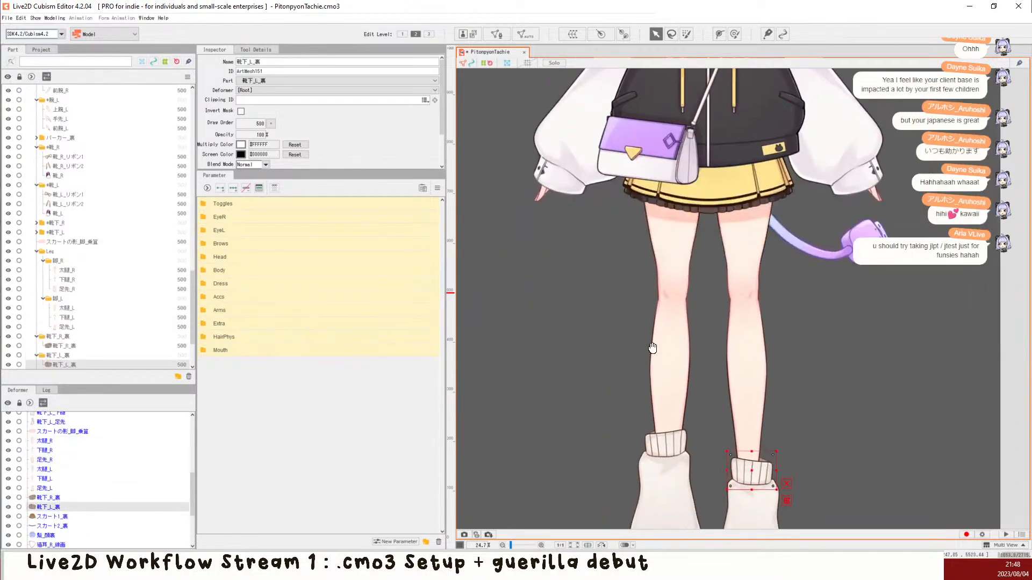
pyautogui.scroll(-3, 653, 348)
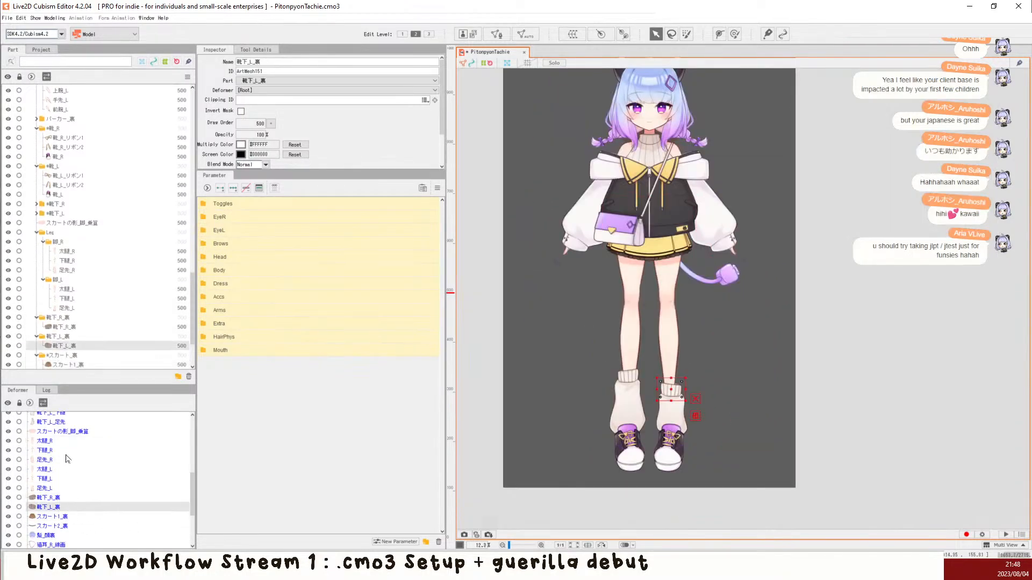
pyautogui.keyDown('shift'); pyautogui.click(66, 440); pyautogui.keyUp('shift')
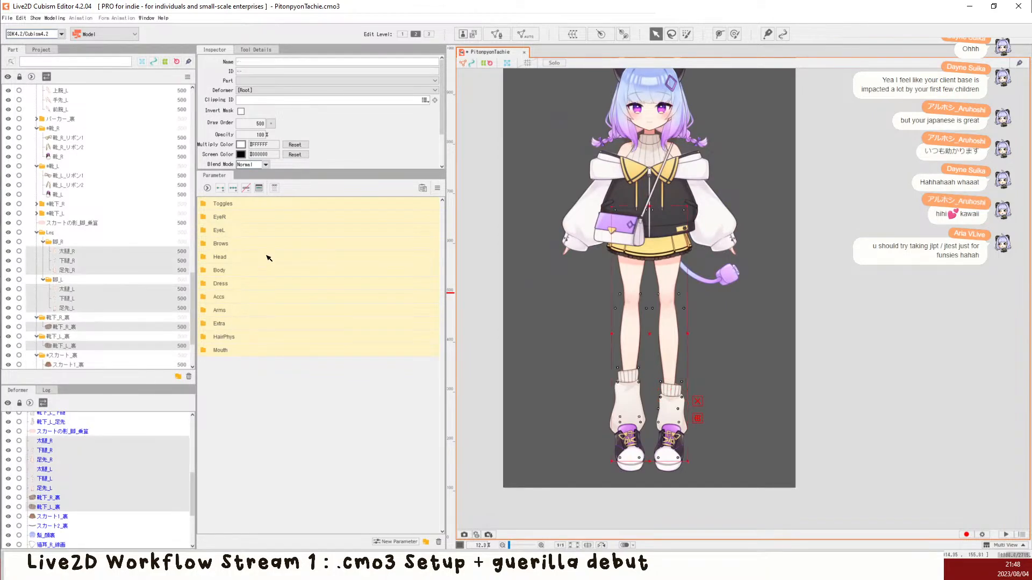
pyautogui.click(291, 91)
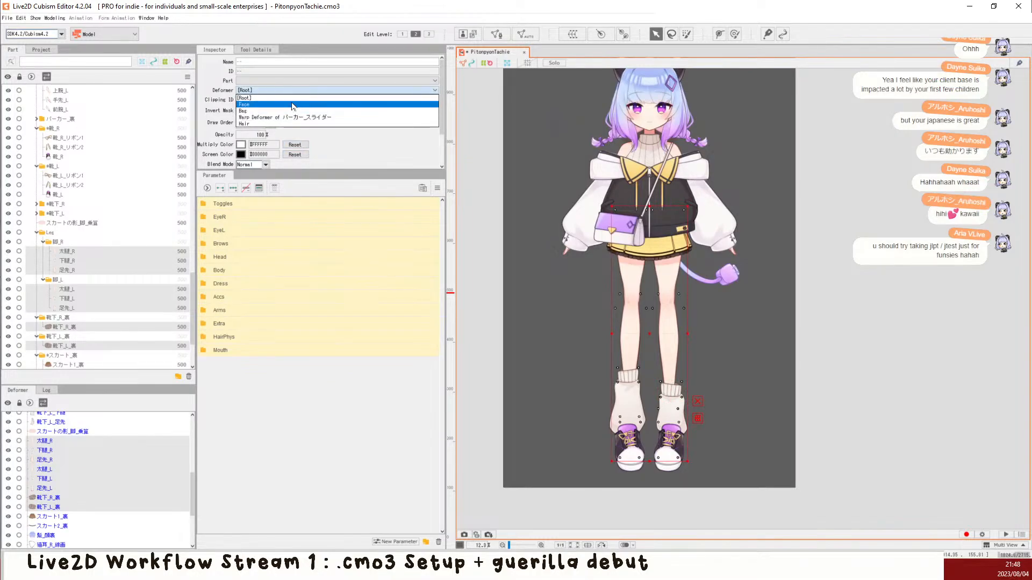
pyautogui.click(298, 99)
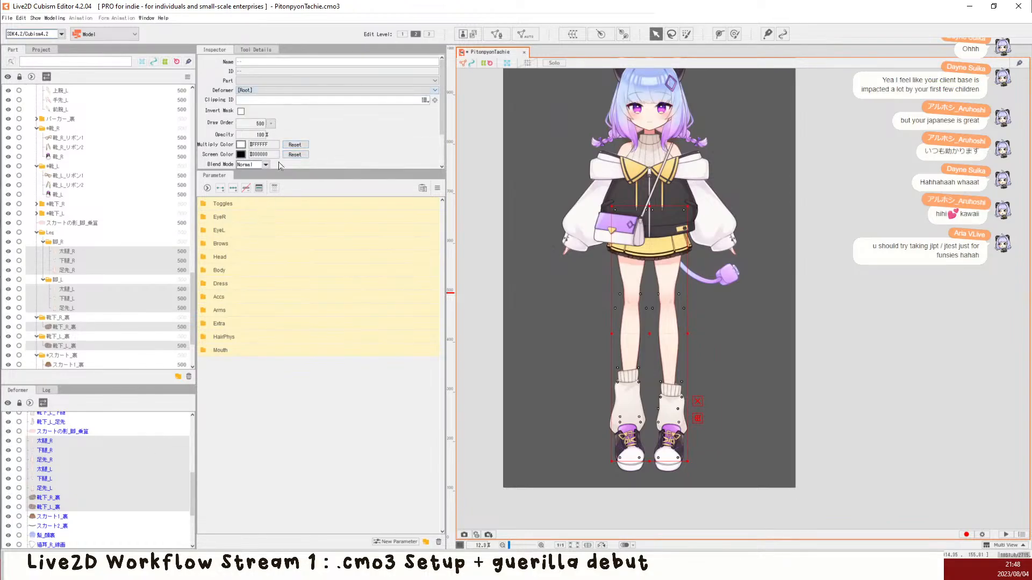
pyautogui.scroll(1, 93, 473)
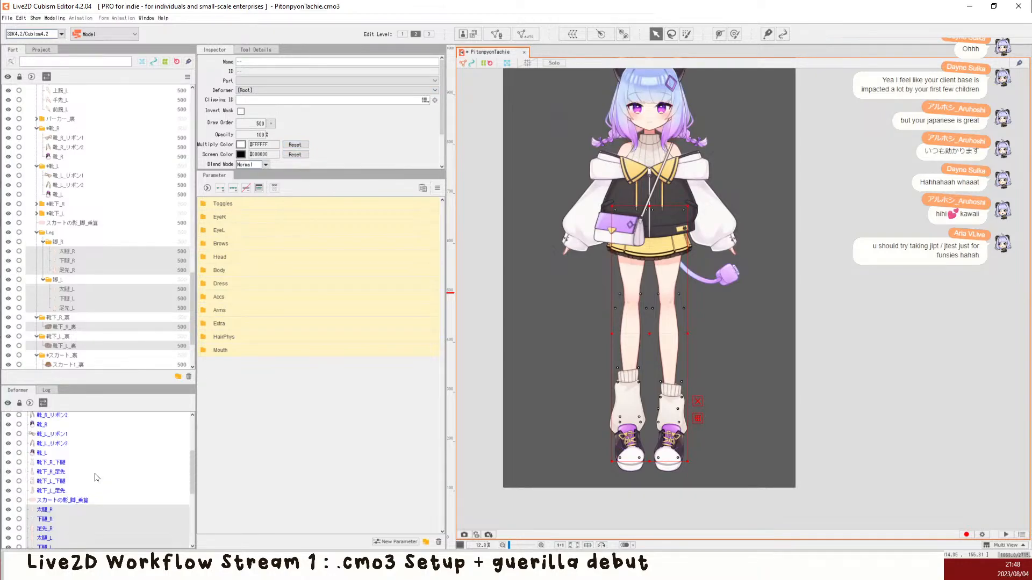
pyautogui.scroll(1, 93, 473)
pyautogui.click(93, 472)
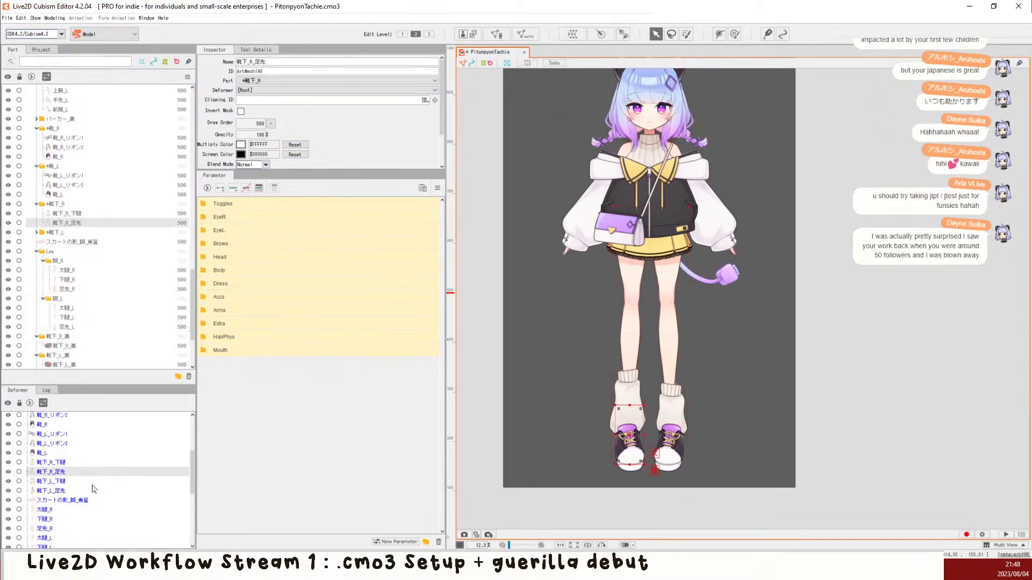
# Step: Rename the warp deformer that holds the body, clothing and arm parts as Body
pyautogui.scroll(3, 92, 489)
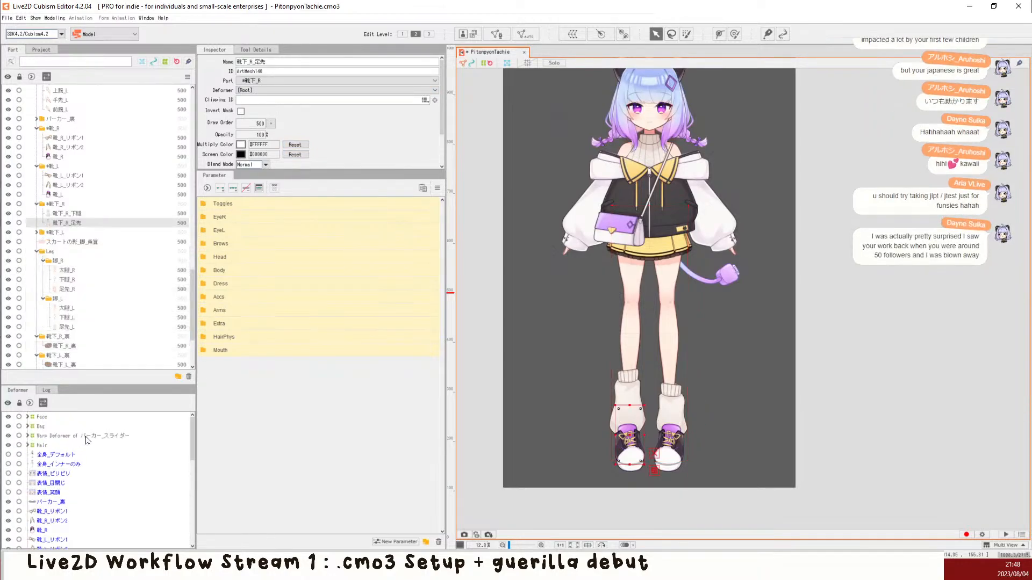
pyautogui.click(87, 436)
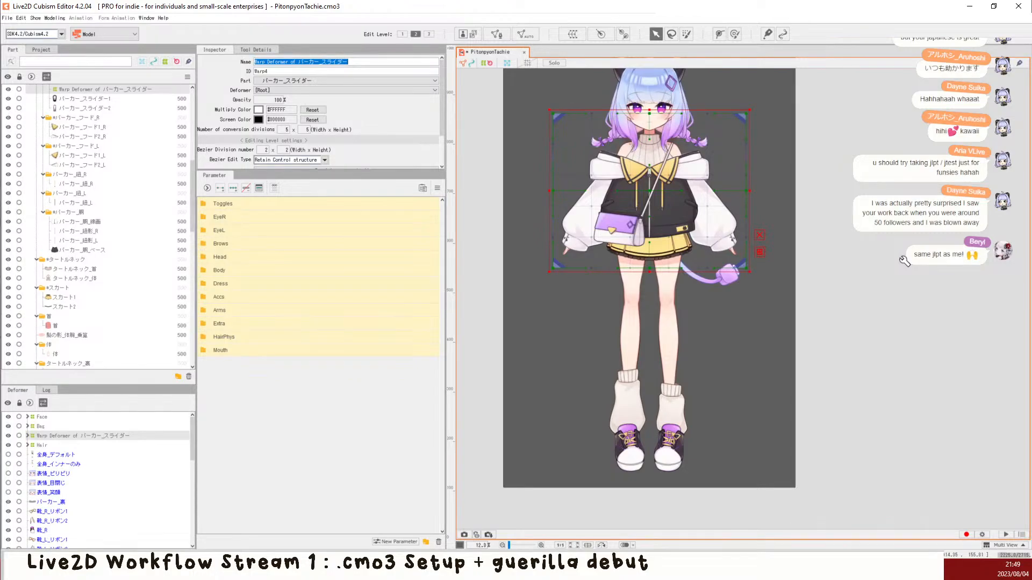
pyautogui.scroll(2, 589, 132)
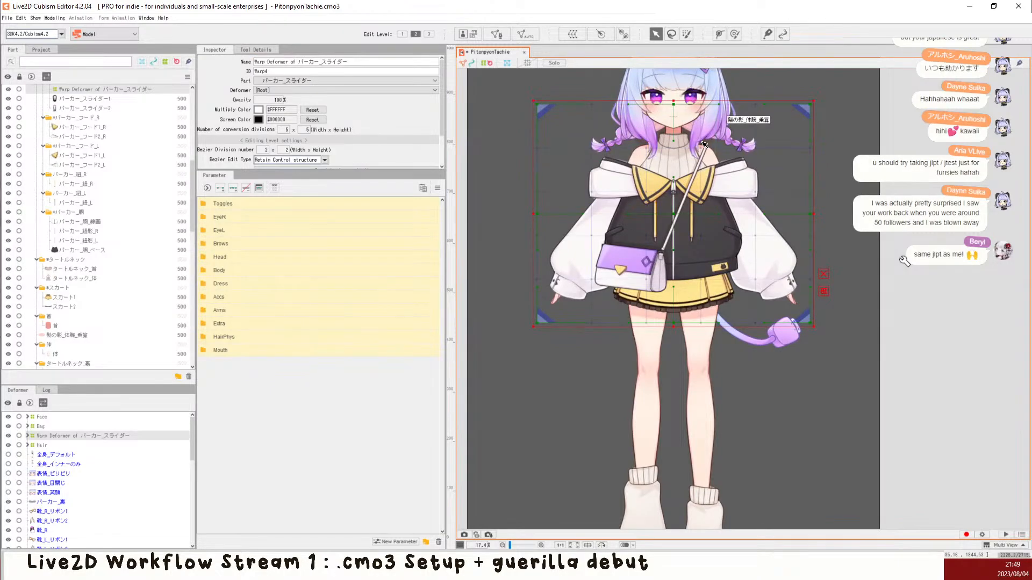
pyautogui.scroll(4, 702, 144)
pyautogui.scroll(-2, 621, 109)
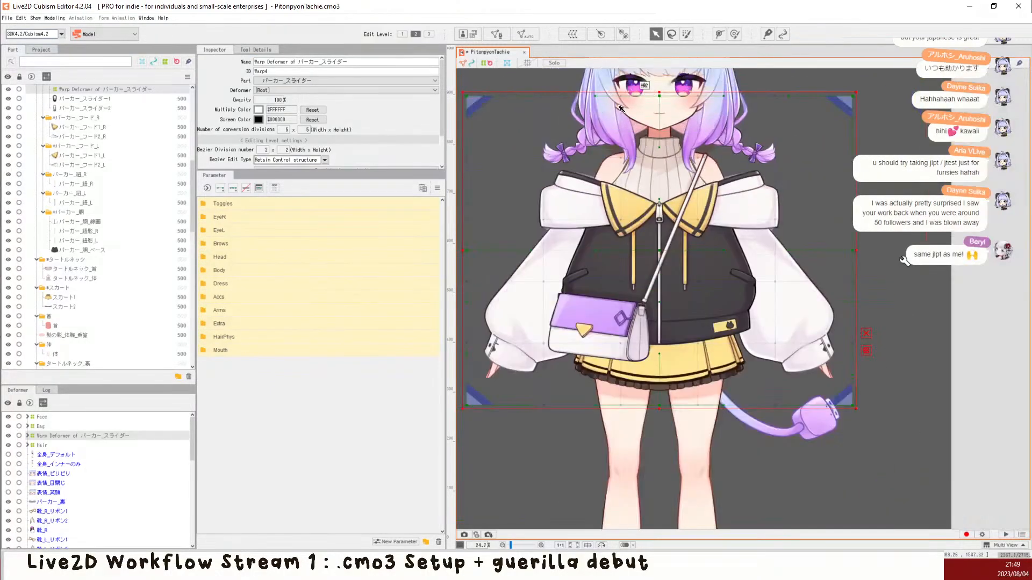
pyautogui.scroll(-1, 618, 117)
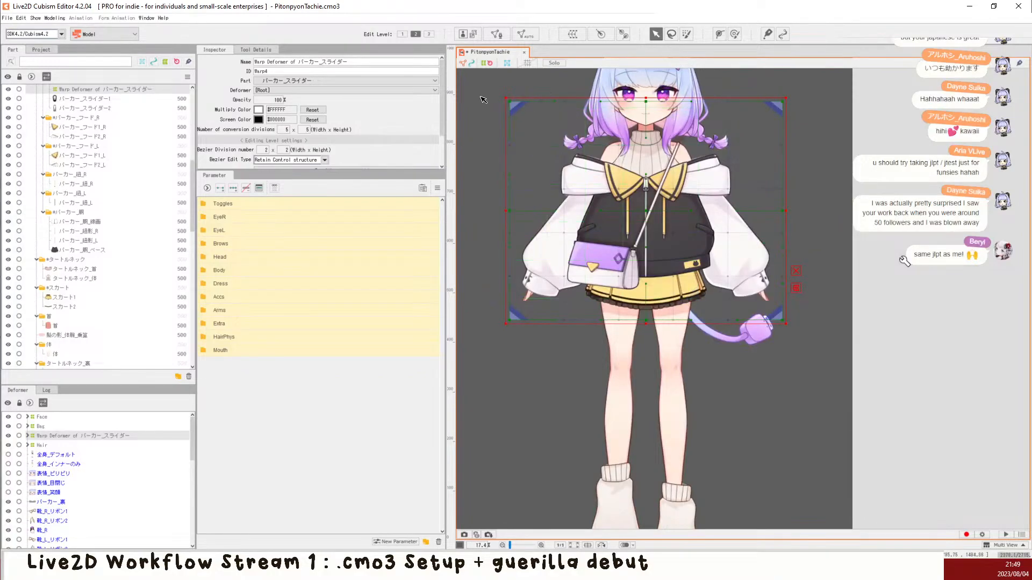
pyautogui.scroll(1, 511, 96)
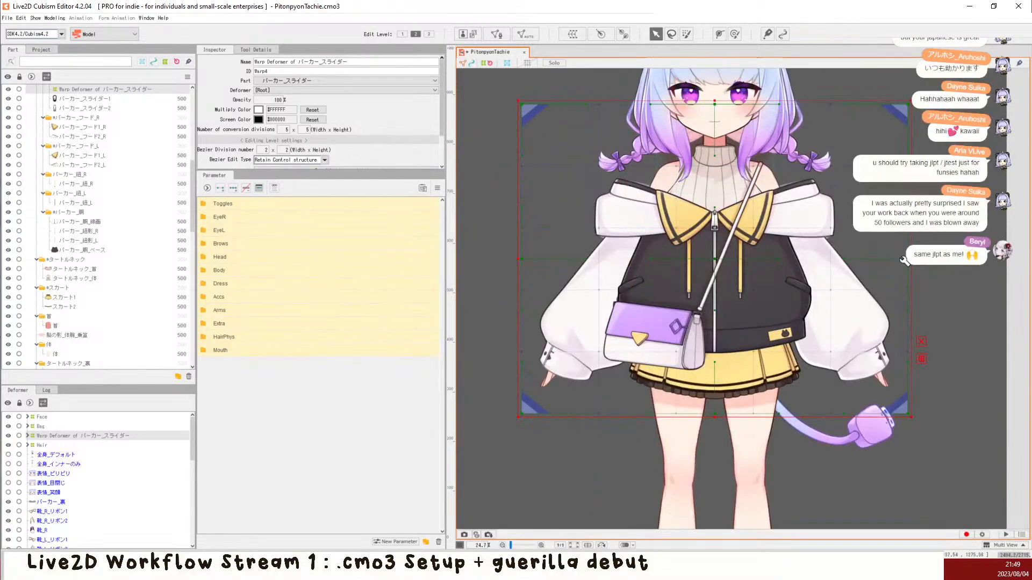
pyautogui.click(322, 62)
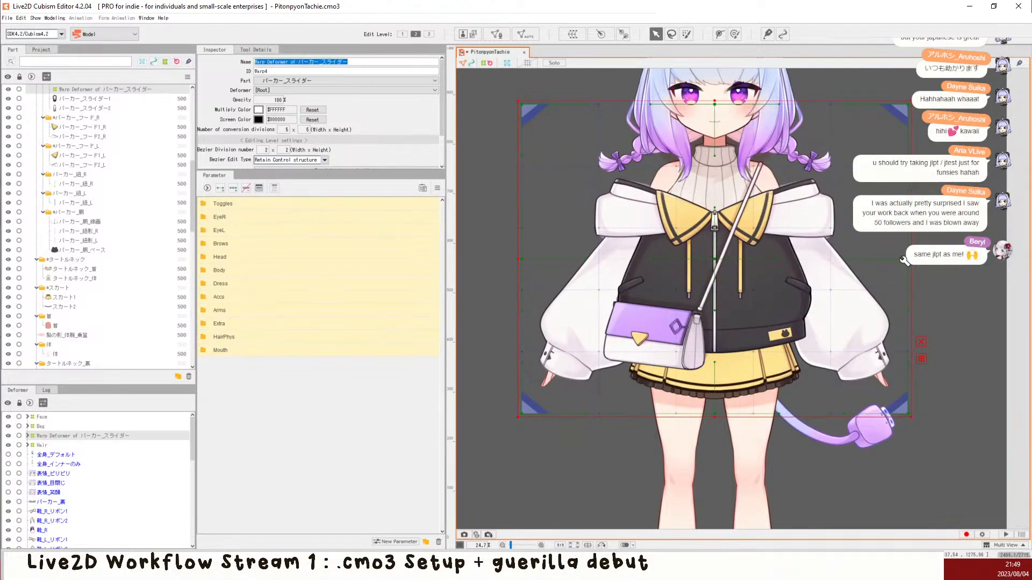
pyautogui.write('P')
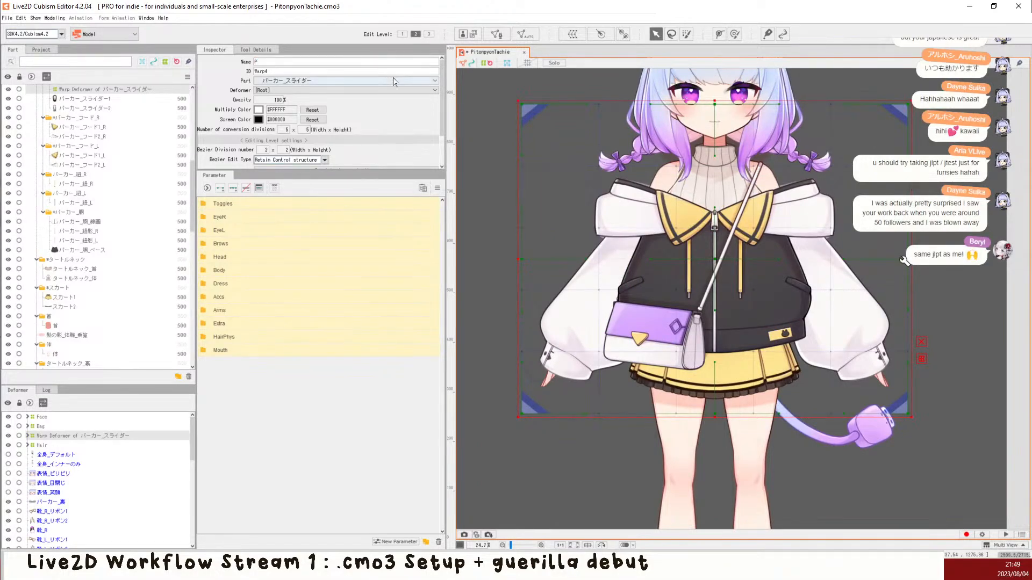
pyautogui.press('BackSpace')
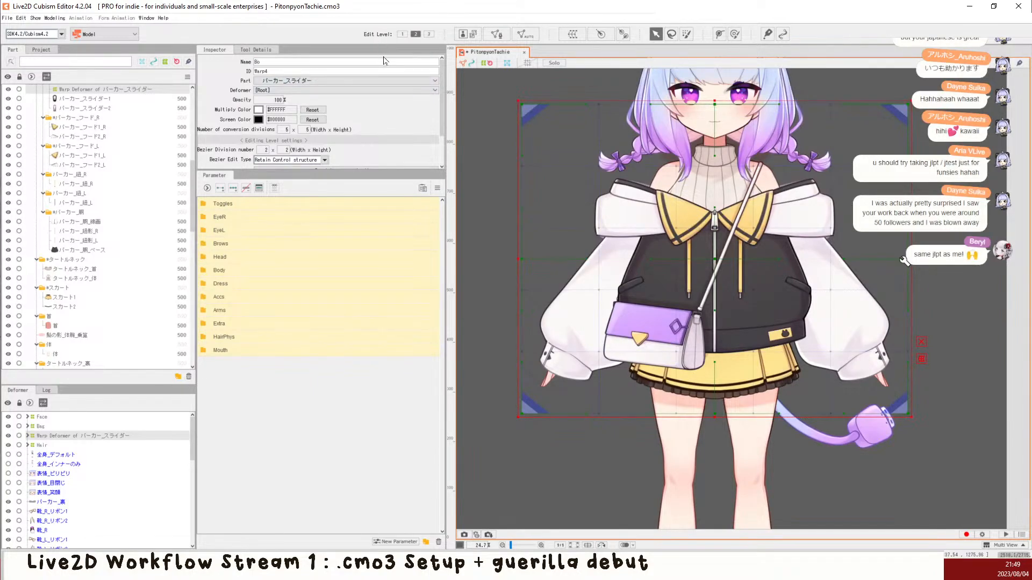
pyautogui.write('Body')
pyautogui.press('Return')
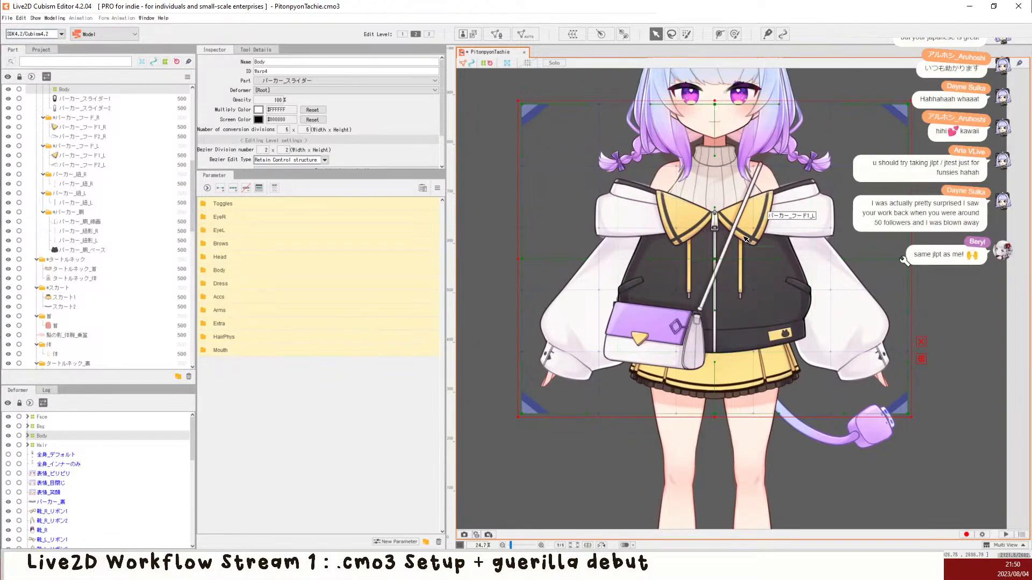
pyautogui.scroll(2, 746, 239)
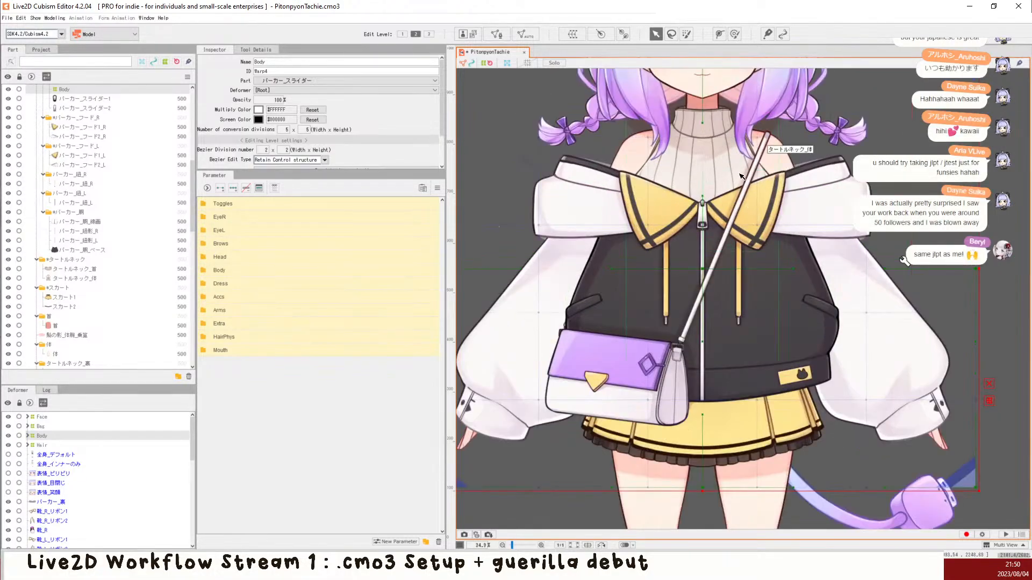
# Step: Deselect the Body warp deformer and save the model file
pyautogui.scroll(-2, 741, 177)
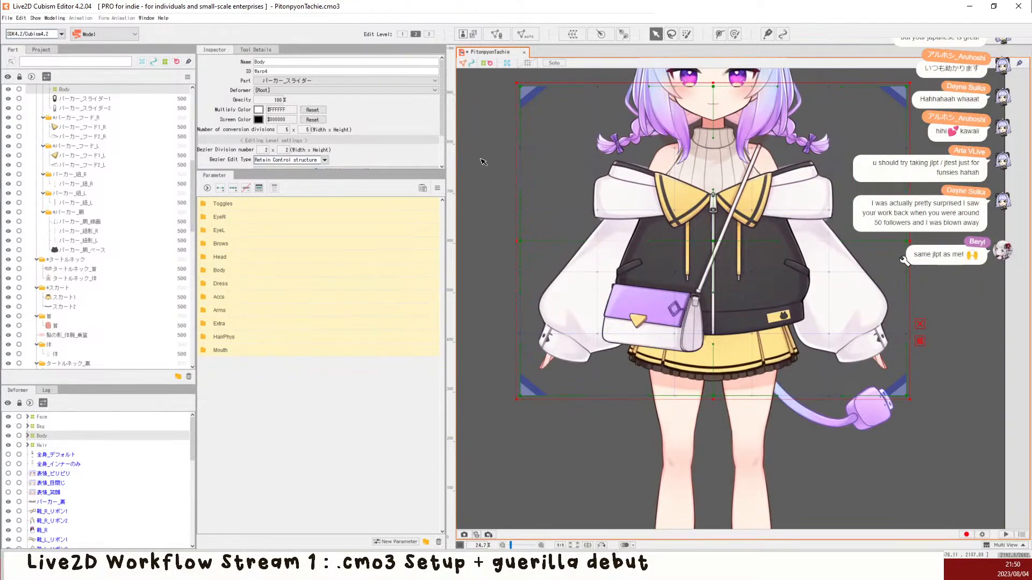
pyautogui.scroll(2, 928, 154)
pyautogui.scroll(-2, 928, 153)
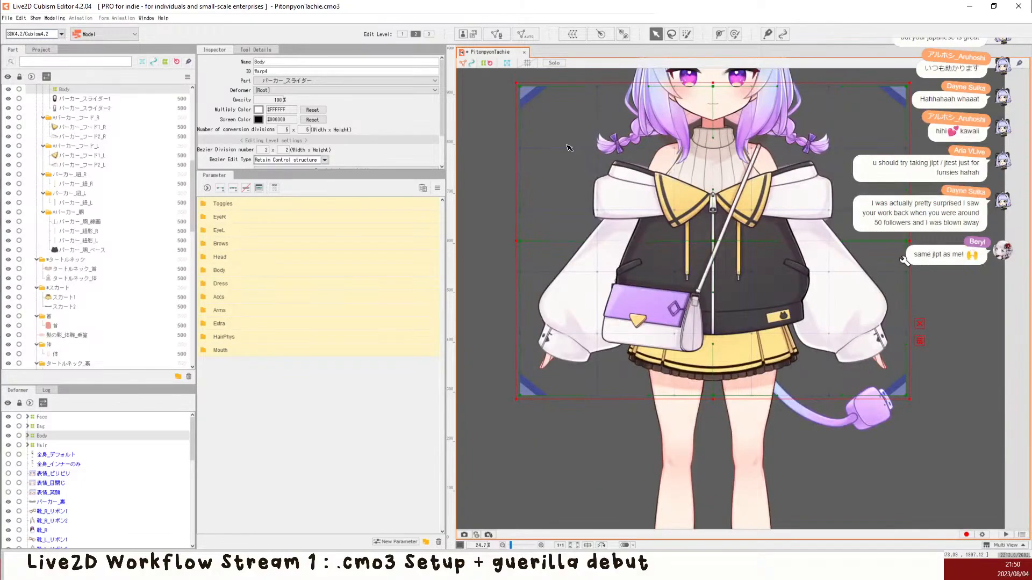
pyautogui.click(499, 179)
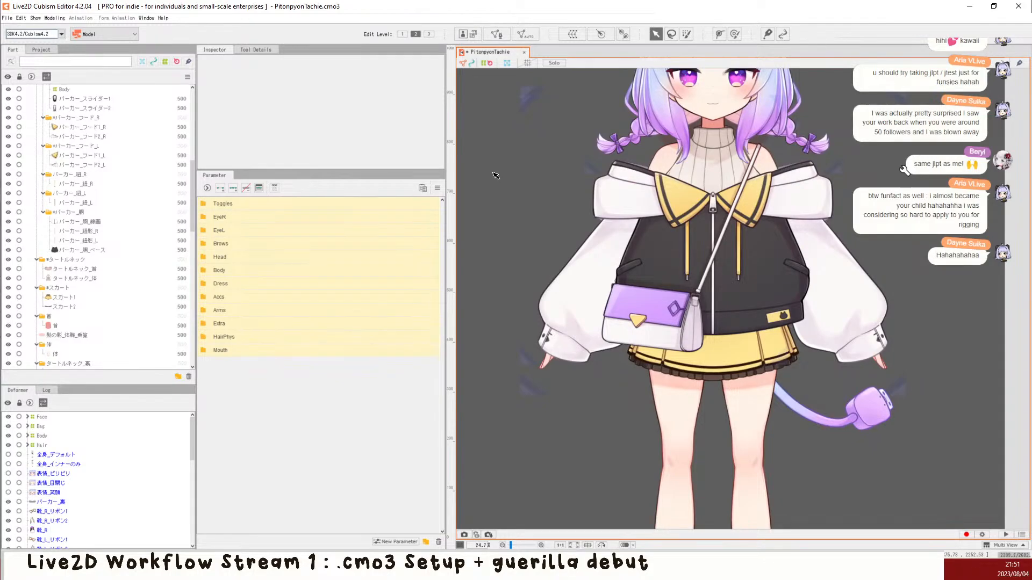
pyautogui.hotkey('ctrl', 's')
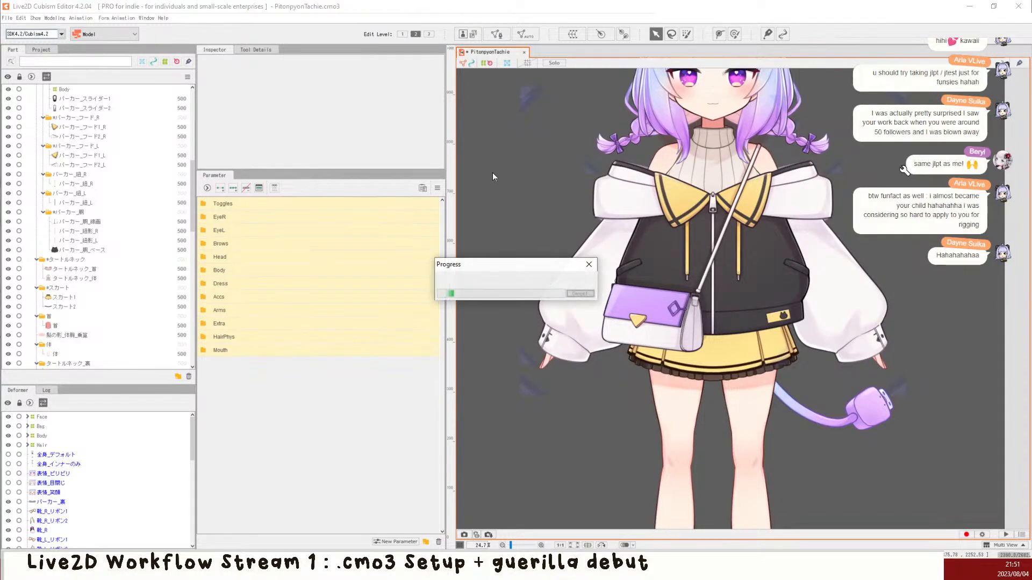
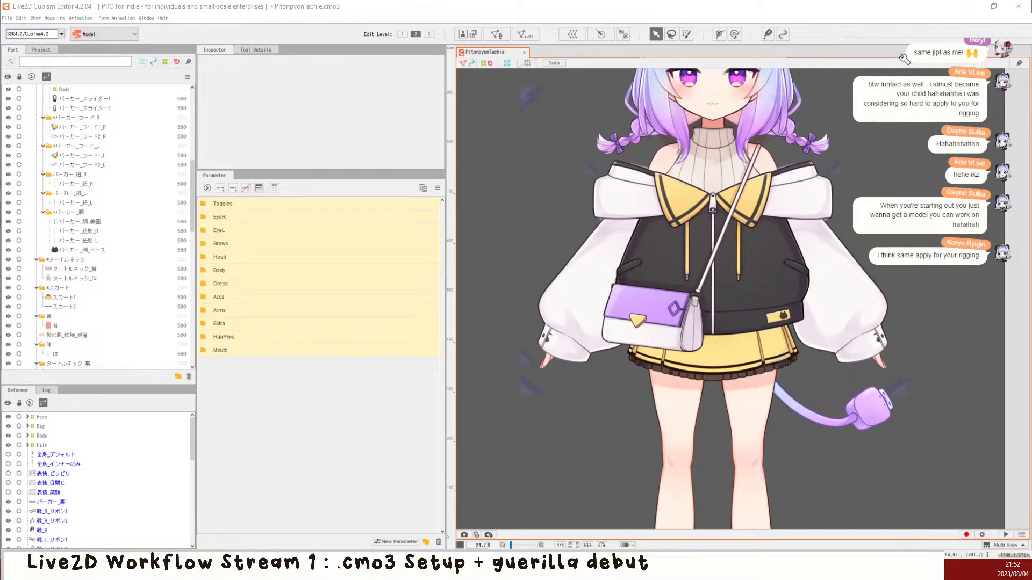
# Step: Switch to the browser window to view the orange-haired character illustration, and move the window out of the way
pyautogui.moveTo(0, 87); pyautogui.dragTo(430, 83)
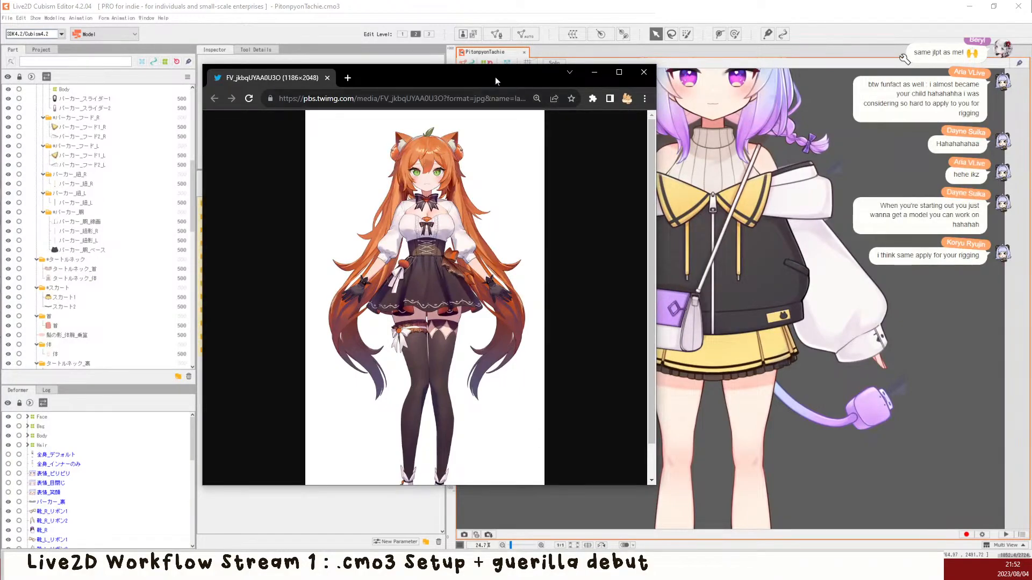
pyautogui.moveTo(495, 77); pyautogui.dragTo(0, 110)
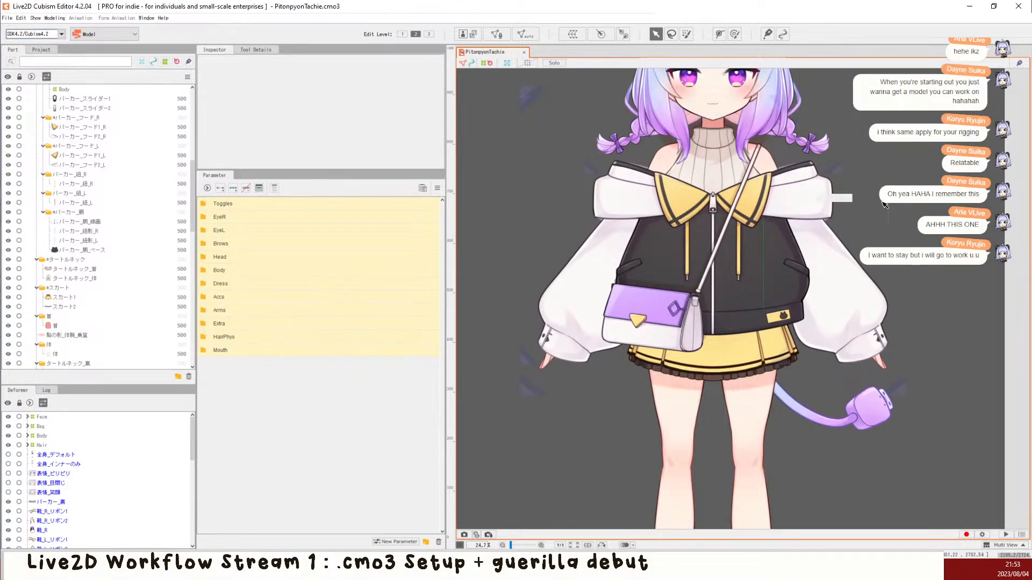
# Step: Select the multiply hair shadow mesh 髪の影_体腕_乗算 under Body, checking the neighbouring 体 mesh
pyautogui.scroll(2, 680, 143)
pyautogui.click(647, 158)
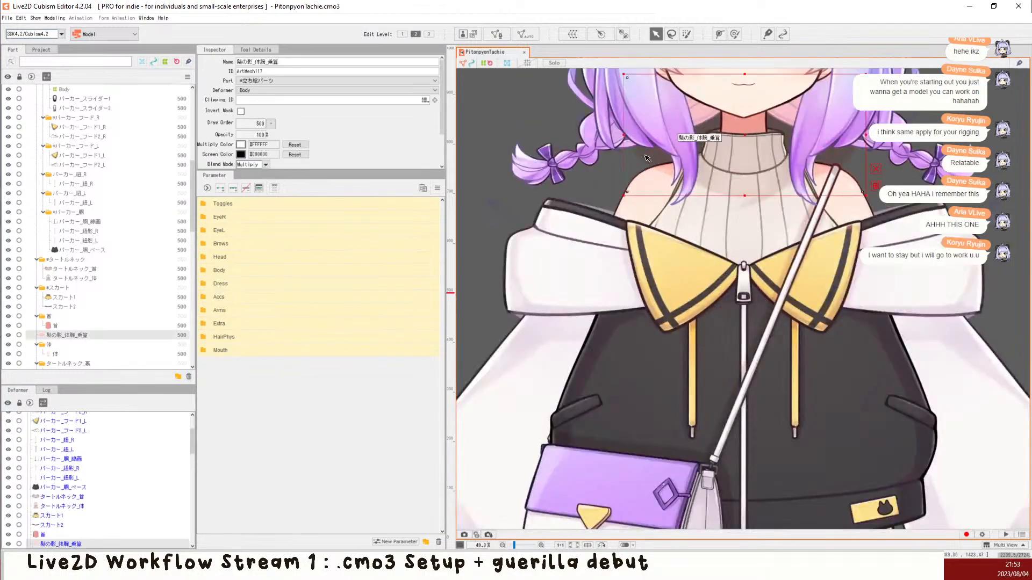
pyautogui.scroll(-5, 75, 495)
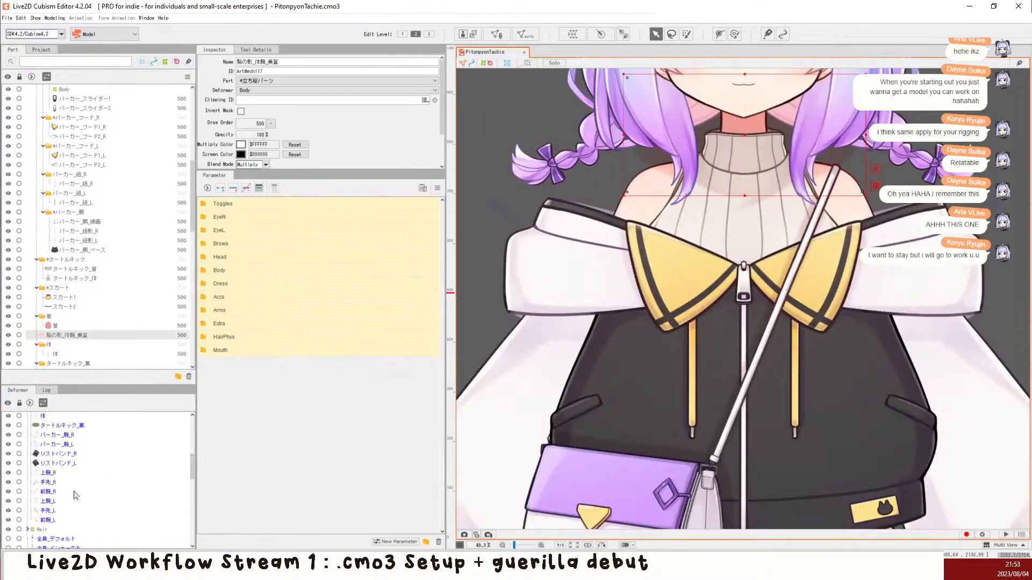
pyautogui.scroll(1, 75, 486)
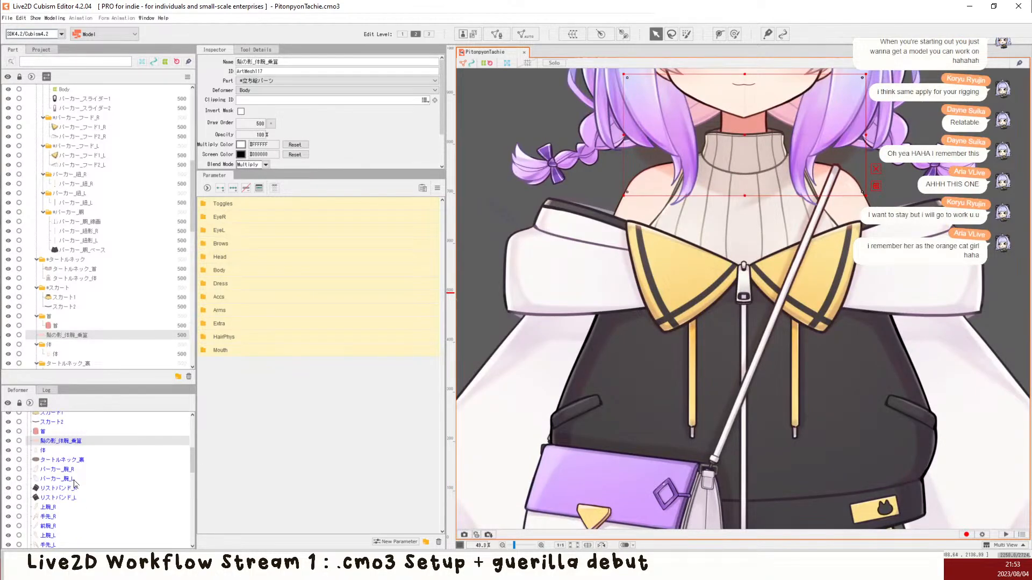
pyautogui.click(82, 451)
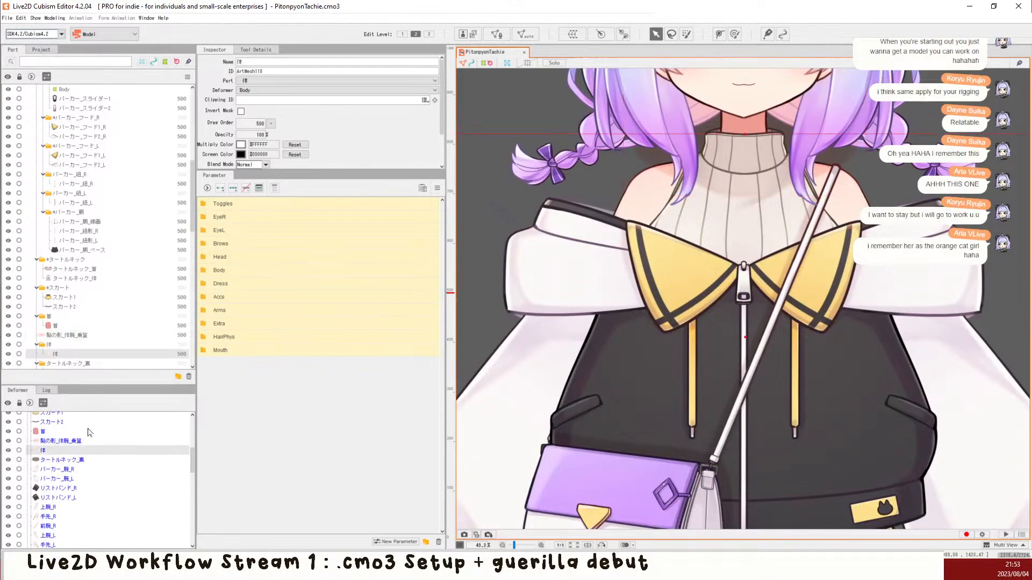
pyautogui.click(63, 441)
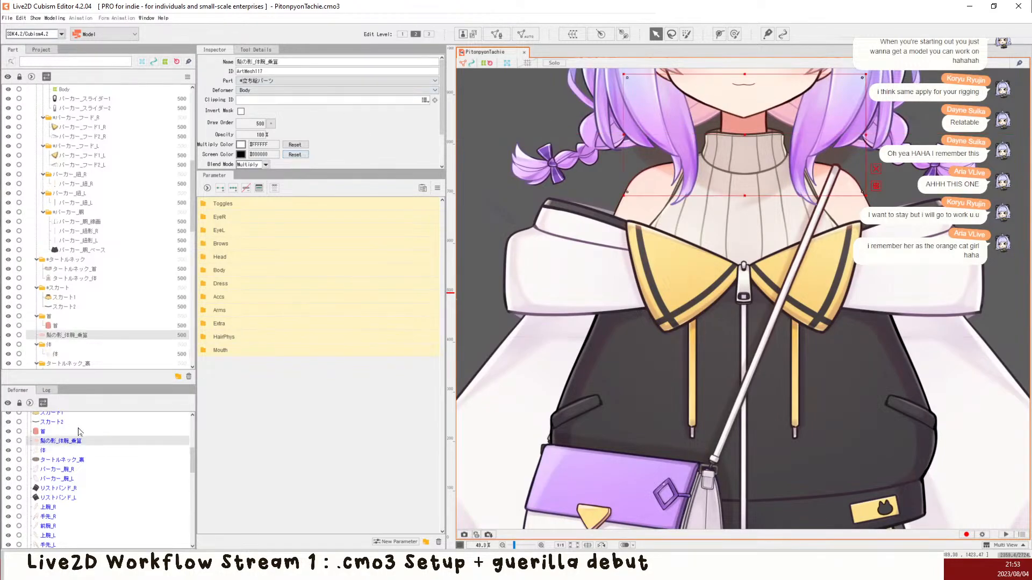
# Step: Try the 体 mesh as the clipping mask of 髪の影_体腕_乗算 and remove it again
pyautogui.click(424, 100)
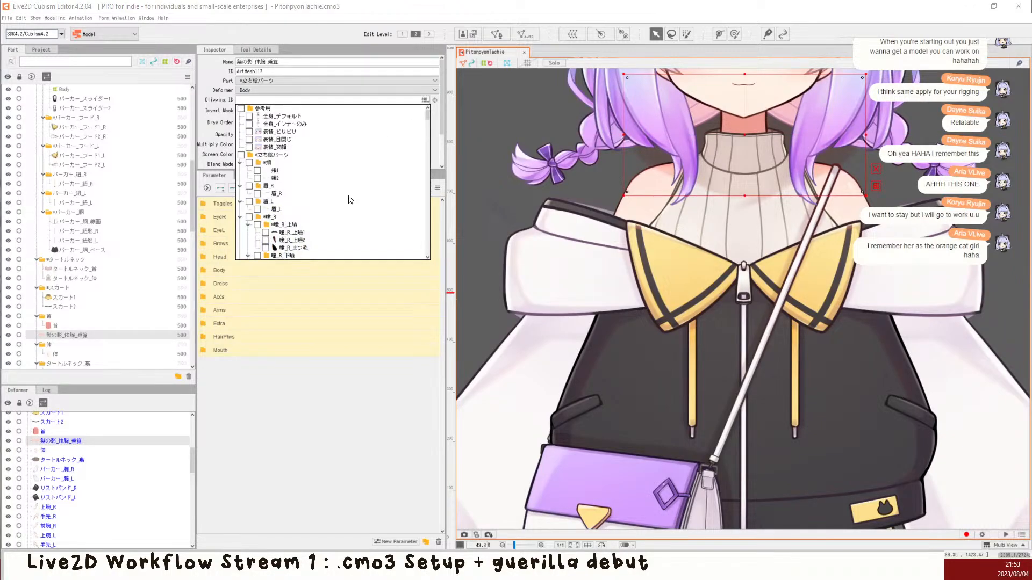
pyautogui.scroll(-12, 347, 206)
pyautogui.scroll(-15, 345, 212)
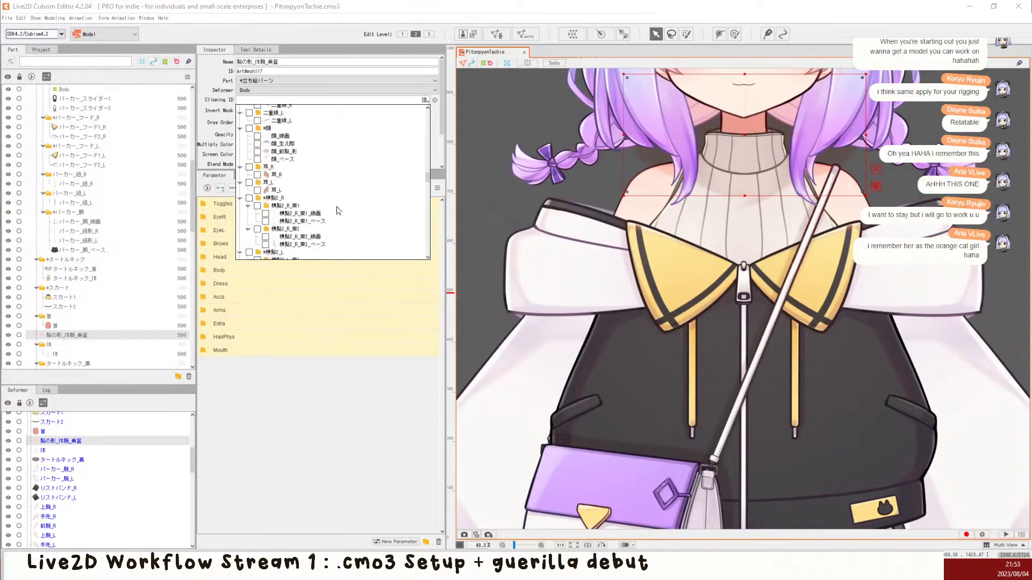
pyautogui.scroll(-15, 289, 212)
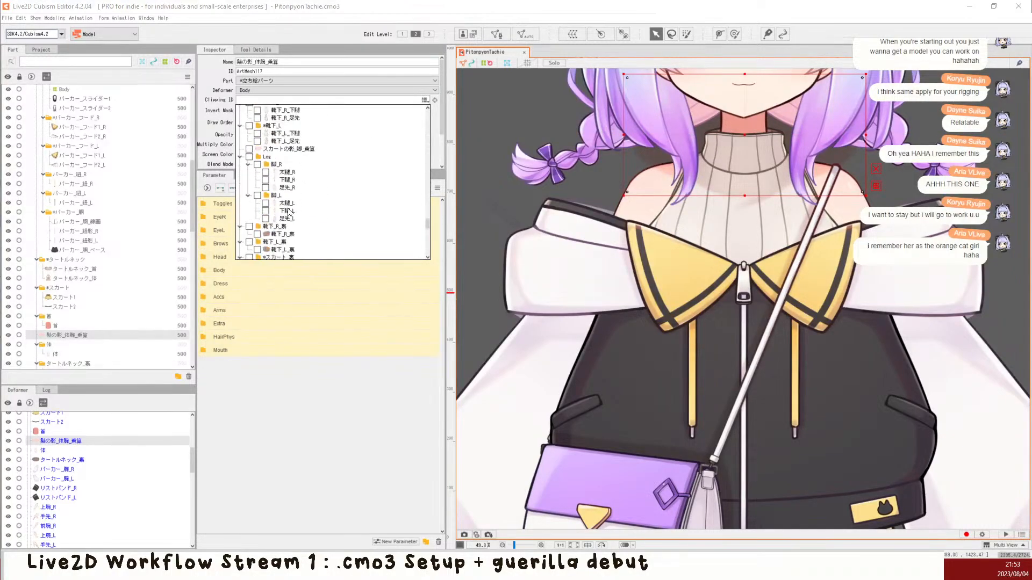
pyautogui.scroll(-15, 289, 213)
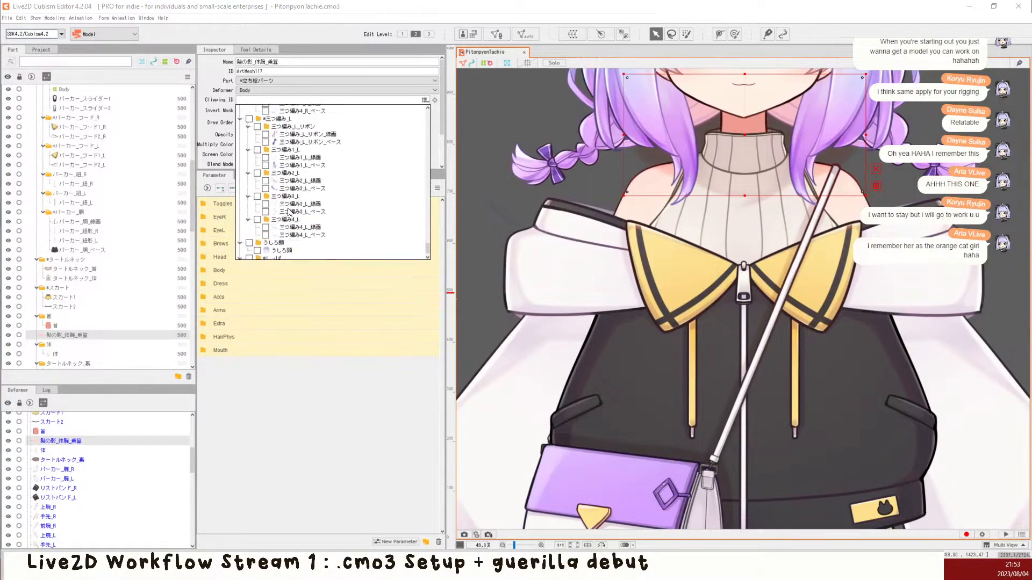
pyautogui.scroll(10, 289, 213)
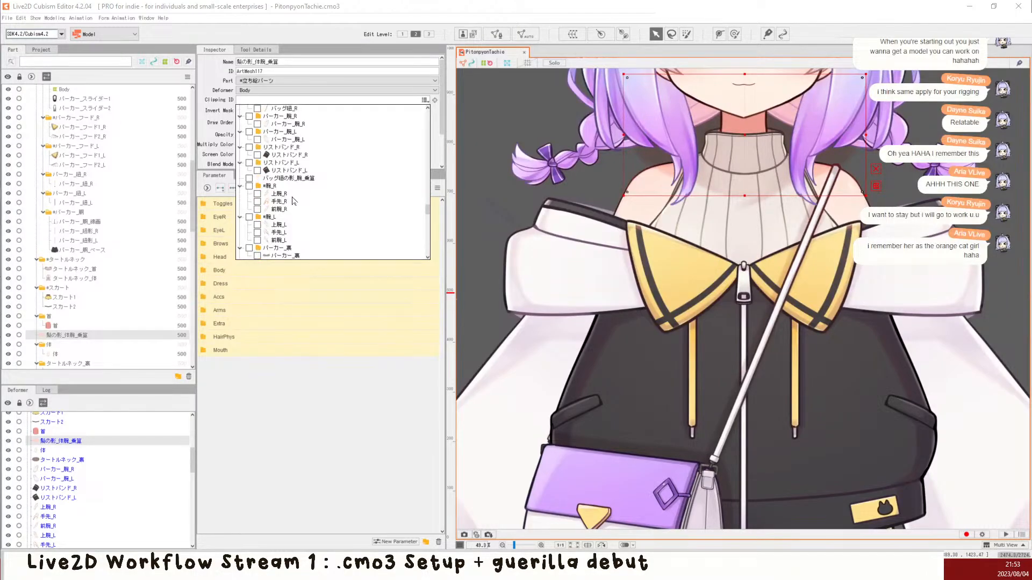
pyautogui.scroll(5, 295, 199)
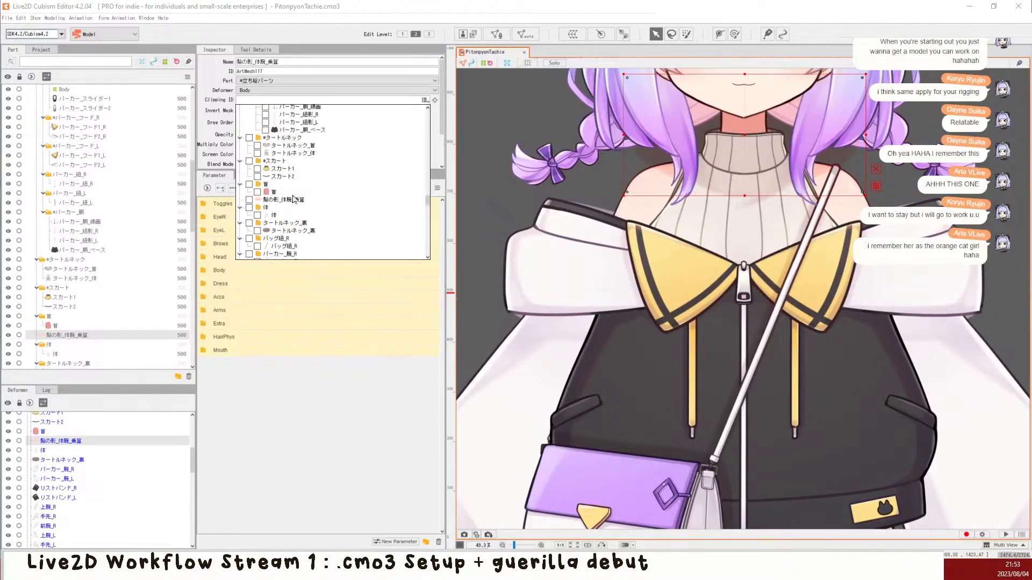
pyautogui.click(258, 215)
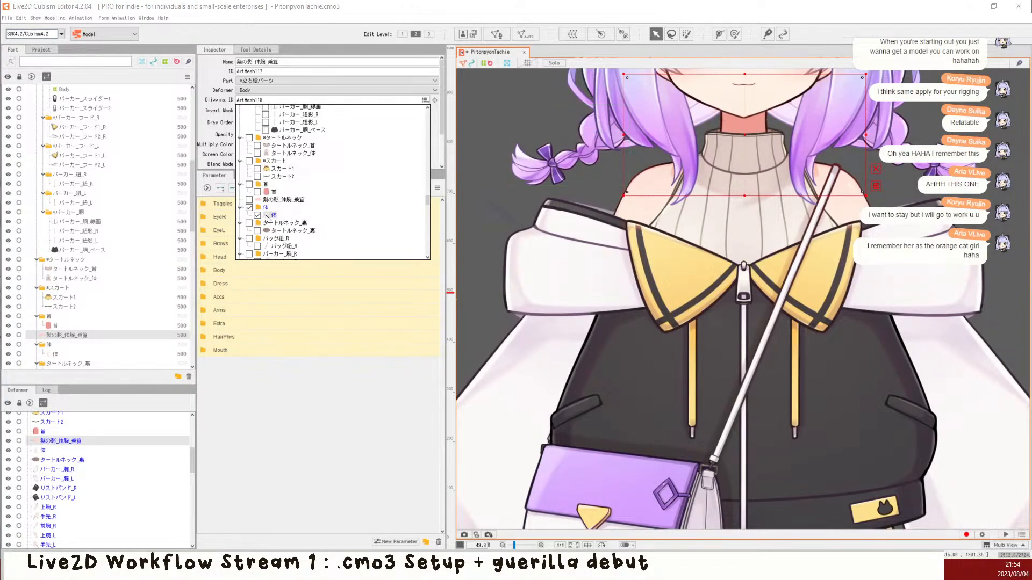
pyautogui.click(258, 215)
# Step: Set the upper arm mesh 上腕_R as clipping mask of 髪の影_体腕_乗算, trying 上腕_L as well
pyautogui.scroll(-3, 293, 180)
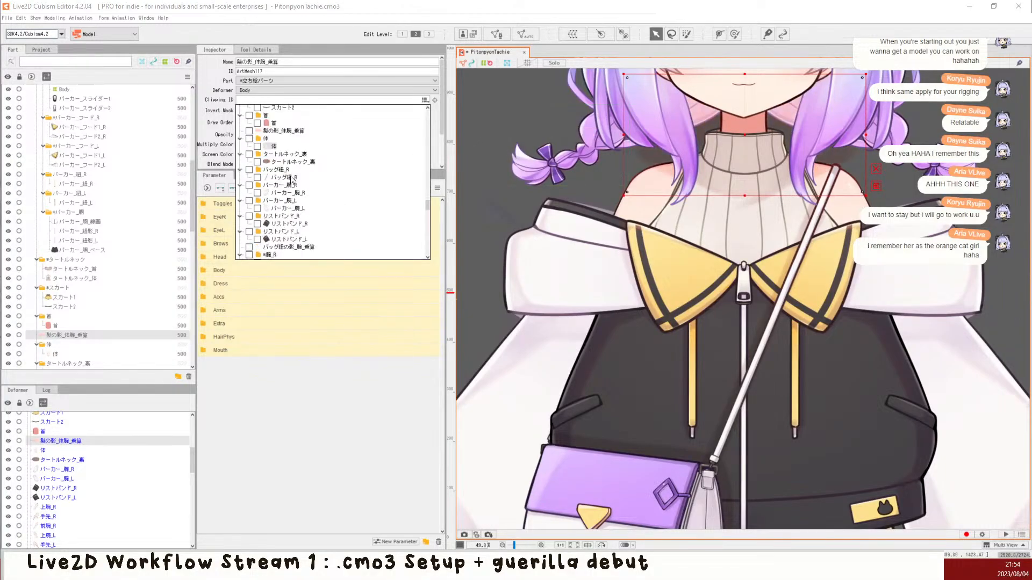
pyautogui.scroll(-3, 305, 193)
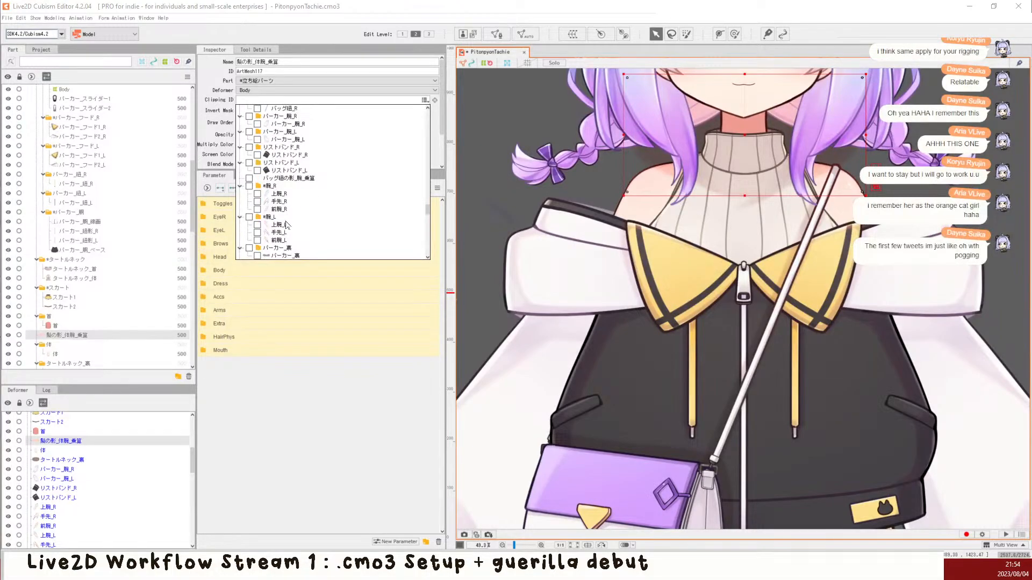
pyautogui.click(257, 225)
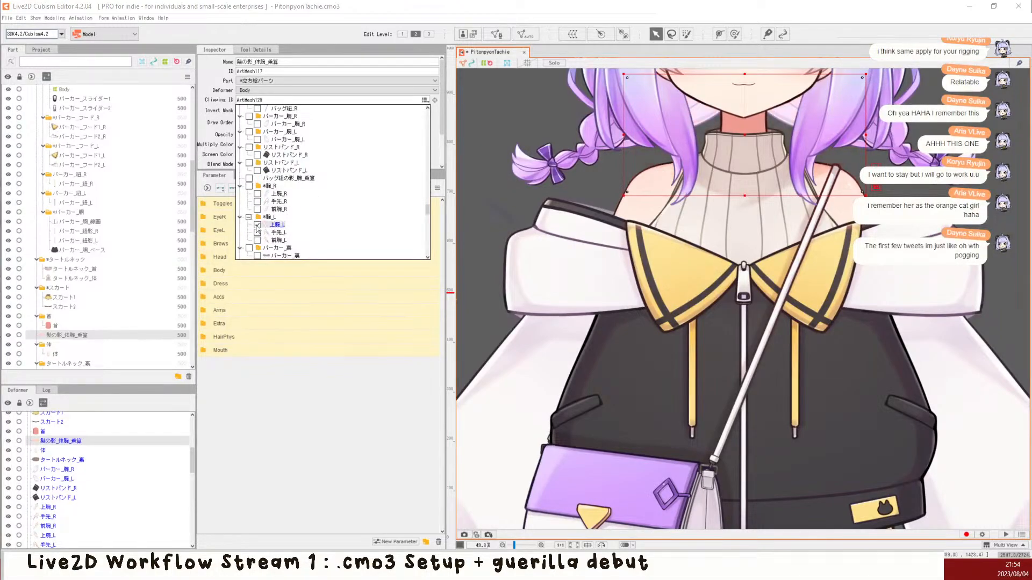
pyautogui.click(258, 226)
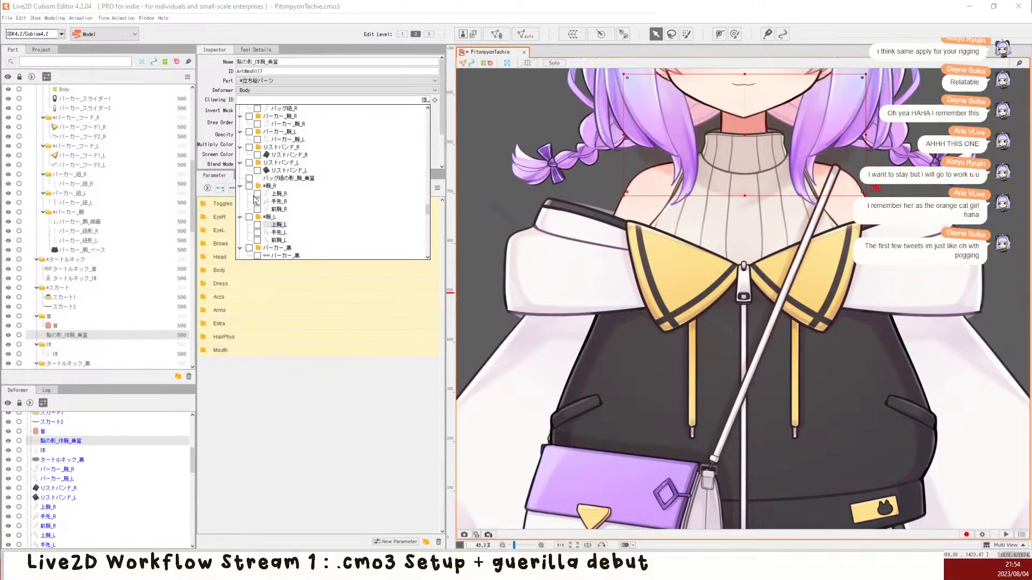
pyautogui.click(258, 194)
pyautogui.click(257, 226)
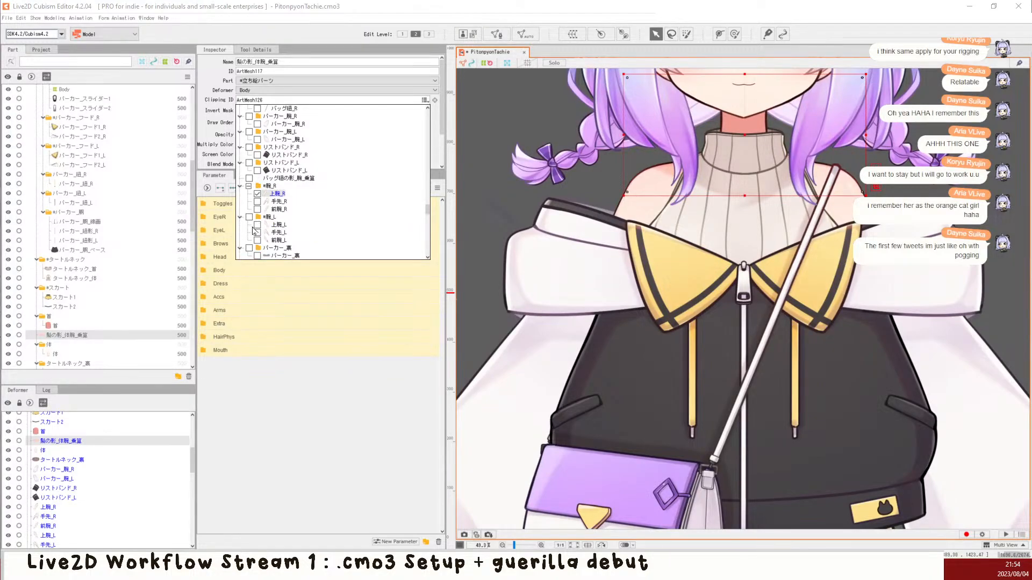
# Step: Deselect the hair shadow mesh and save the model file with its clipping change
pyautogui.click(480, 239)
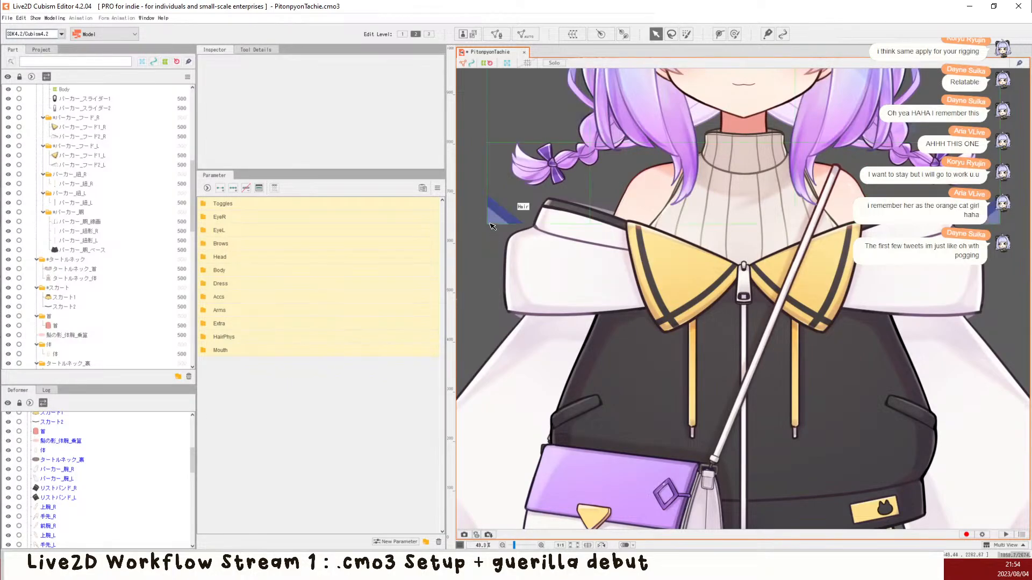
pyautogui.hotkey('ctrl', 's')
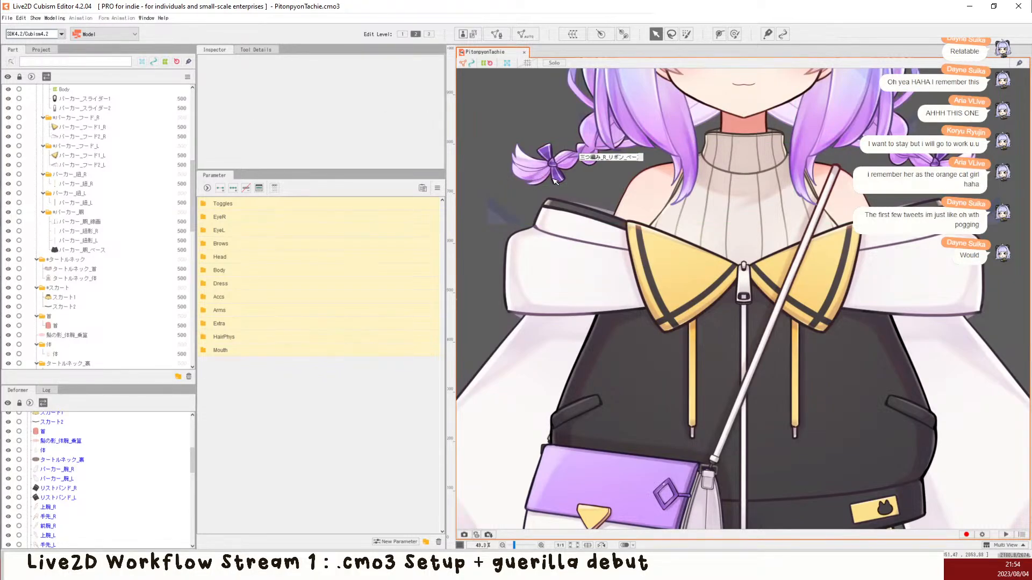
pyautogui.scroll(-3, 555, 182)
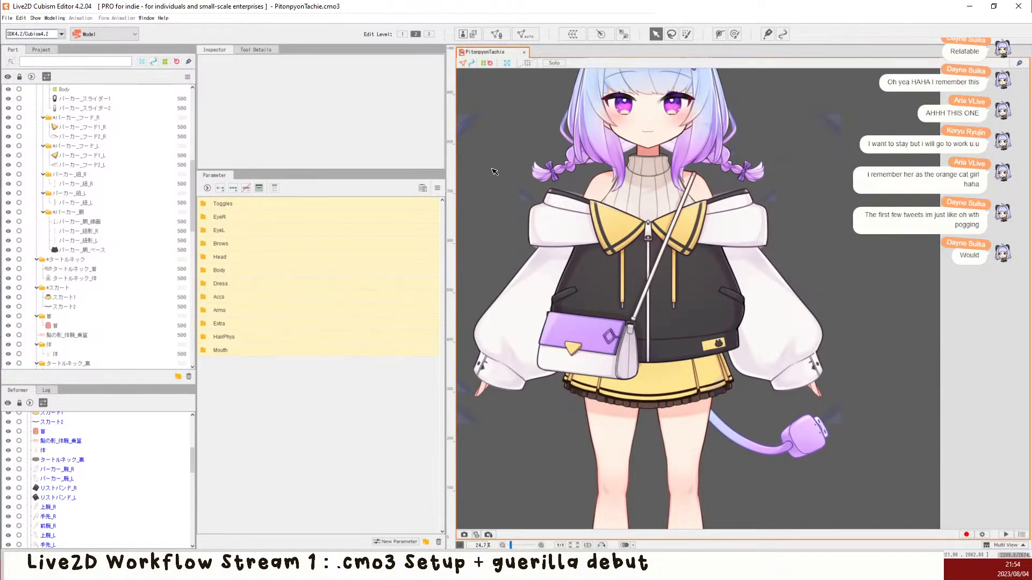
pyautogui.hotkey('ctrl', 's')
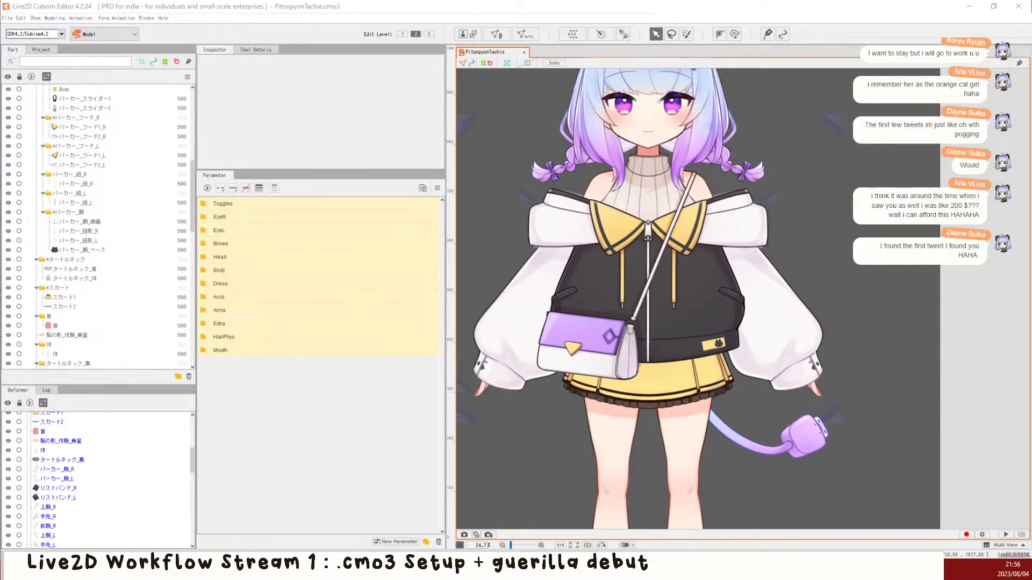
# Step: View the pink-haired character illustration in a narrower, taller browser window, and move the window out of the way
pyautogui.moveTo(0, 16); pyautogui.dragTo(341, 41)
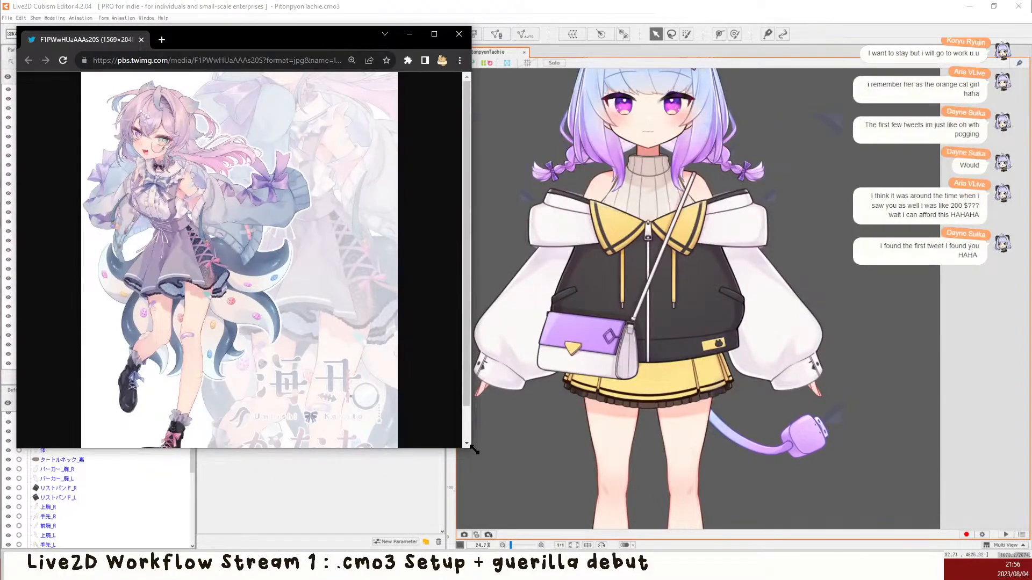
pyautogui.moveTo(472, 451); pyautogui.dragTo(449, 523)
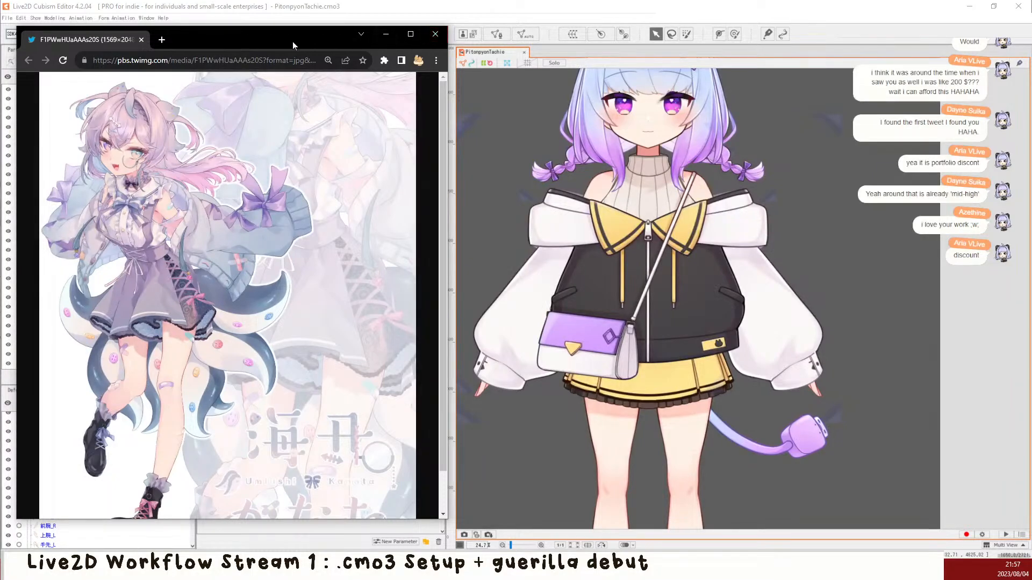
pyautogui.moveTo(293, 41); pyautogui.dragTo(0, 53)
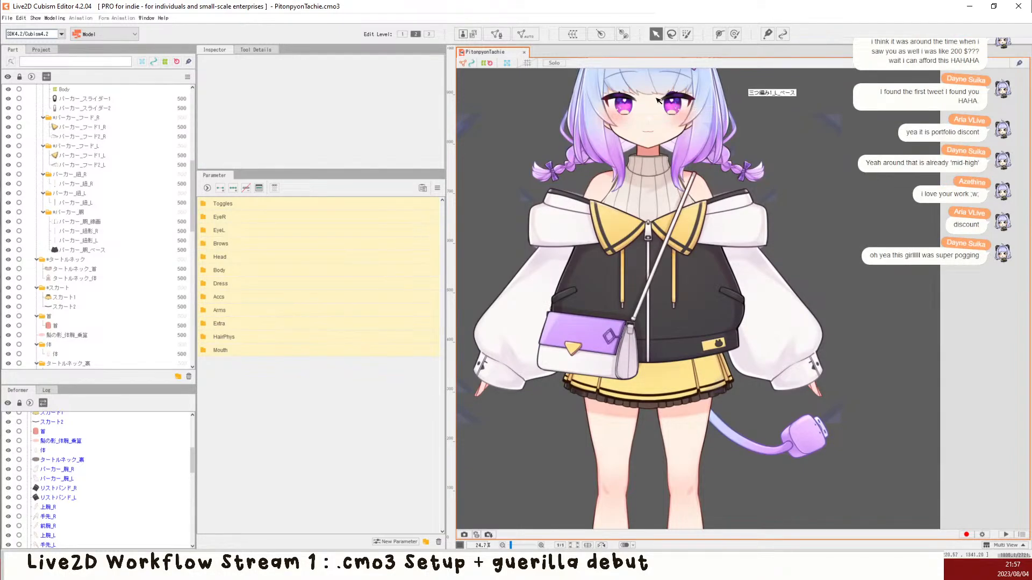
# Step: Save the model file while looking over the character's face and head
pyautogui.scroll(1, 588, 78)
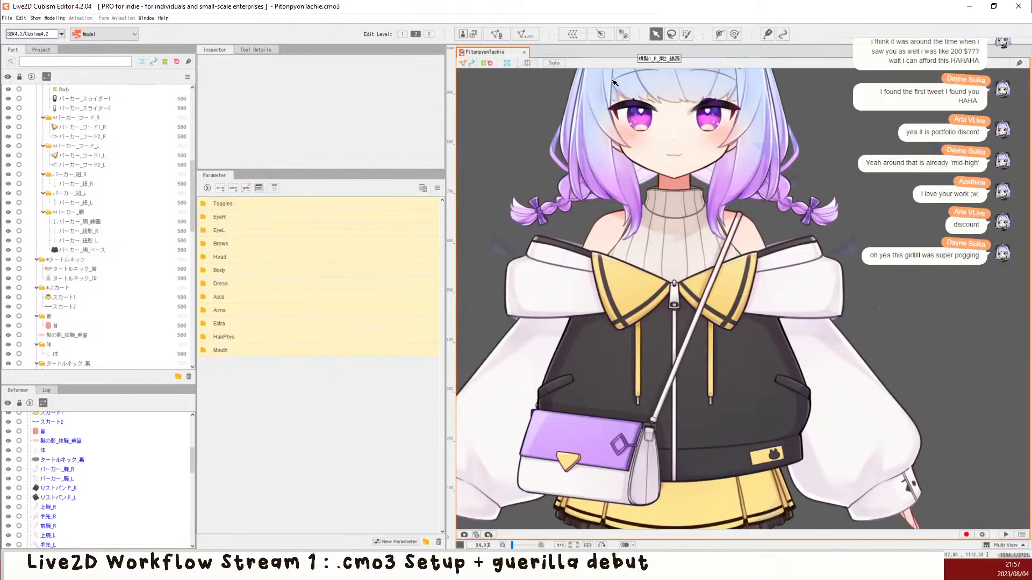
pyautogui.scroll(1, 614, 85)
pyautogui.hotkey('ctrl', 's')
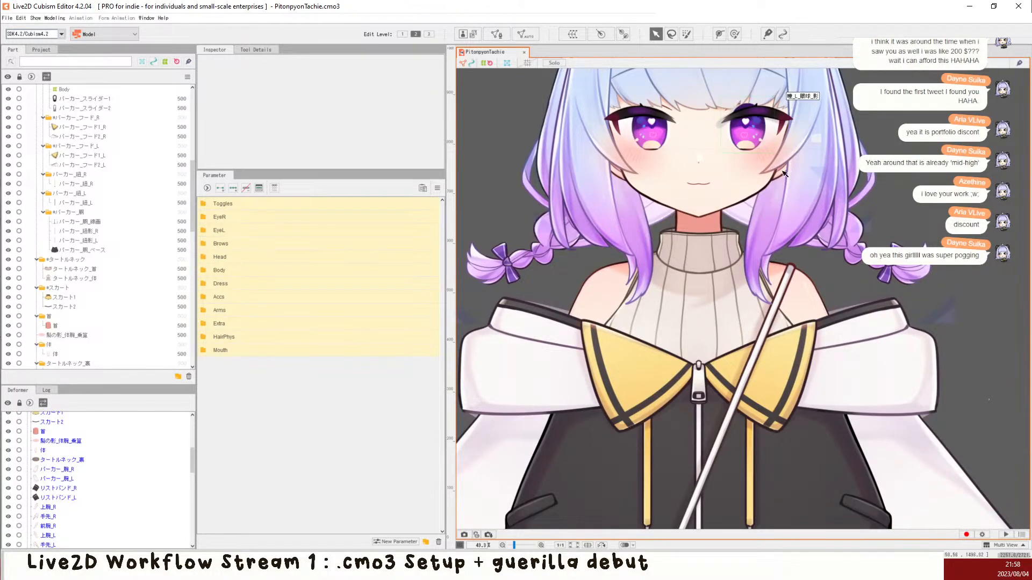
pyautogui.scroll(-5, 816, 137)
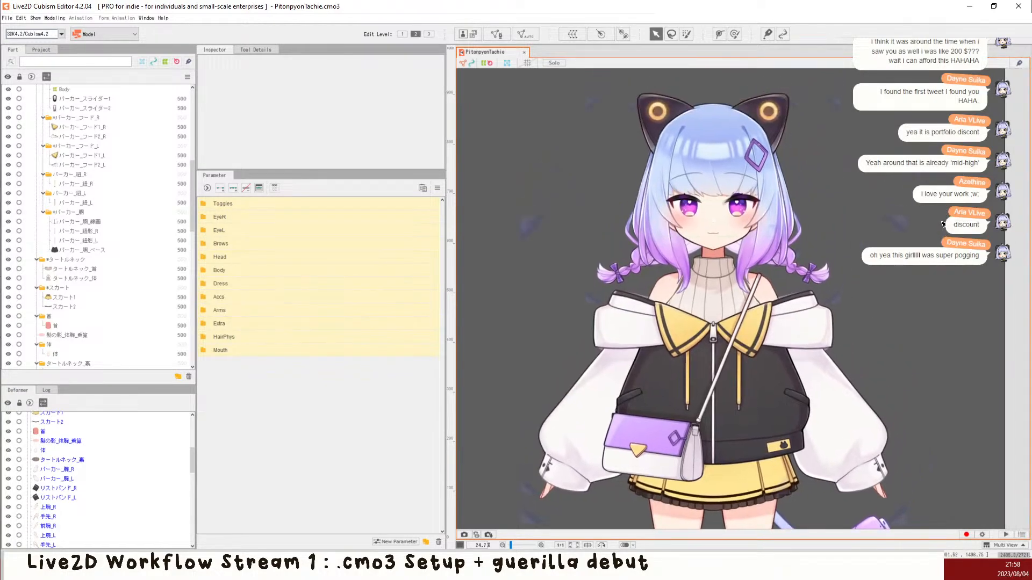
pyautogui.scroll(2, 697, 132)
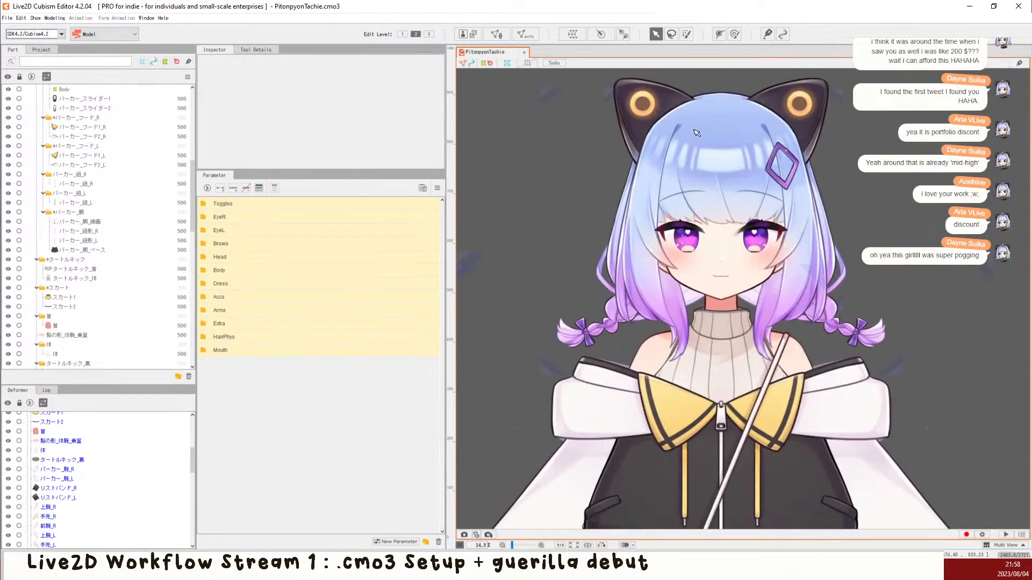
# Step: Save the model file with the character's head and upper body in view
pyautogui.scroll(1, 695, 133)
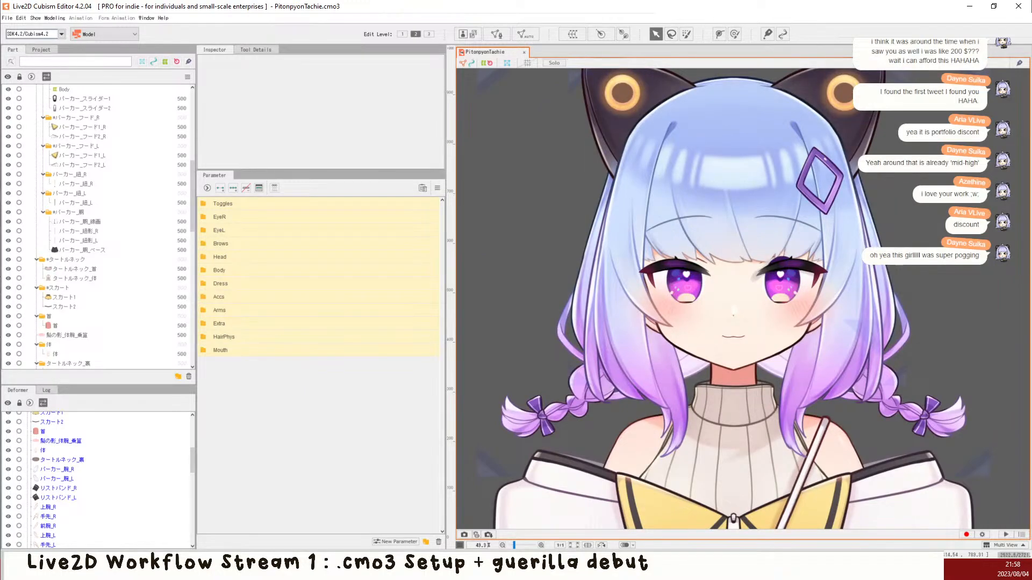
pyautogui.scroll(-1, 919, 171)
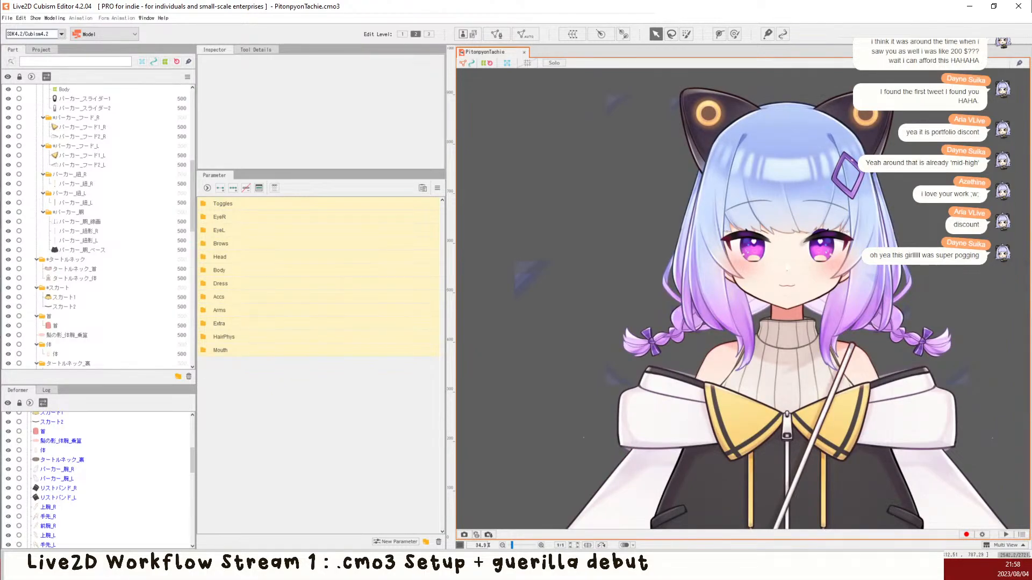
pyautogui.hotkey('ctrl', 's')
pyautogui.moveTo(930, 204); pyautogui.dragTo(811, 215)
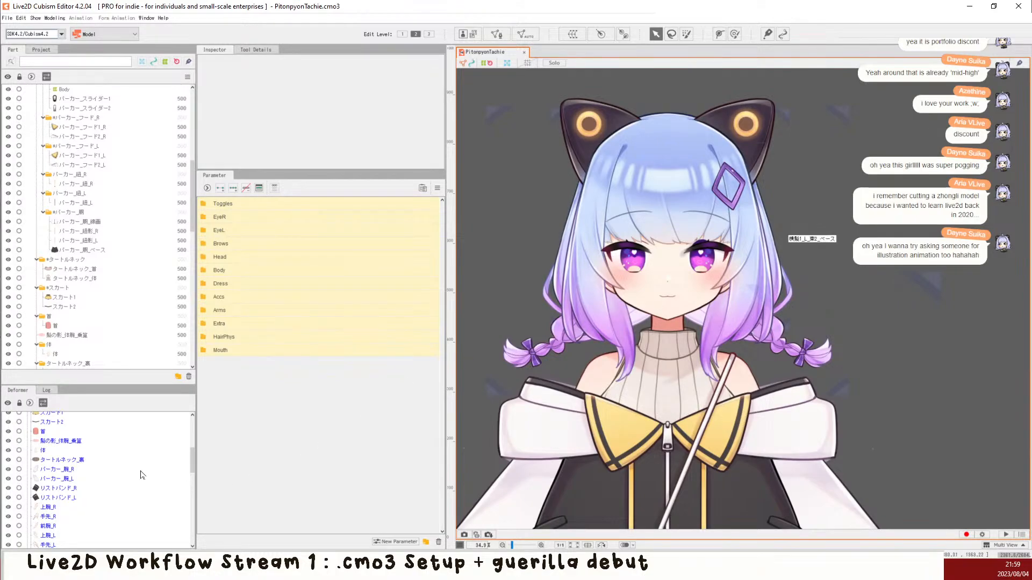
# Step: Check the slider mesh パーカー_スライダー1 and collapse the Body deformer in the deformer hierarchy
pyautogui.scroll(4, 70, 473)
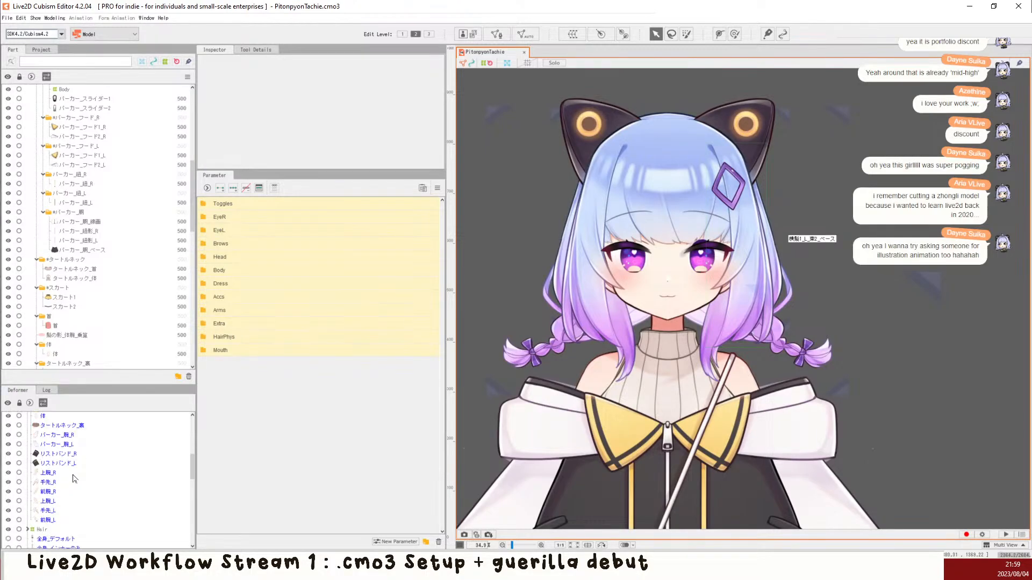
pyautogui.scroll(3, 83, 471)
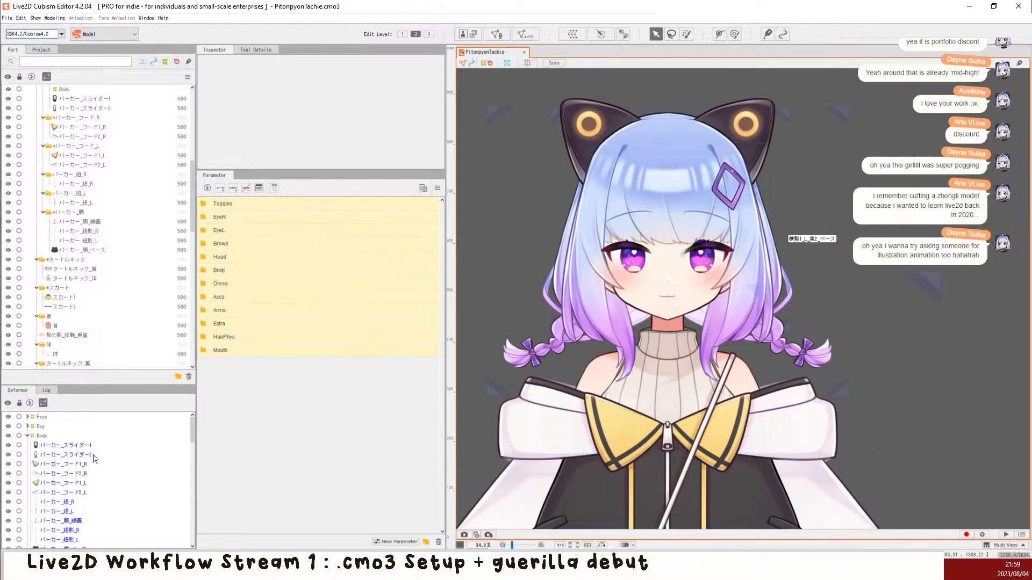
pyautogui.click(92, 446)
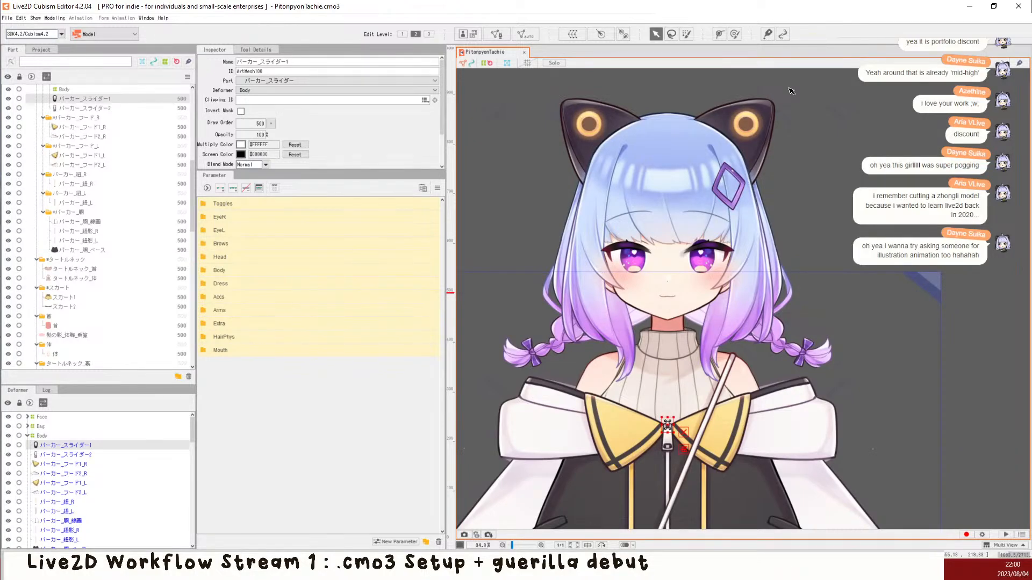
pyautogui.scroll(-3, 768, 287)
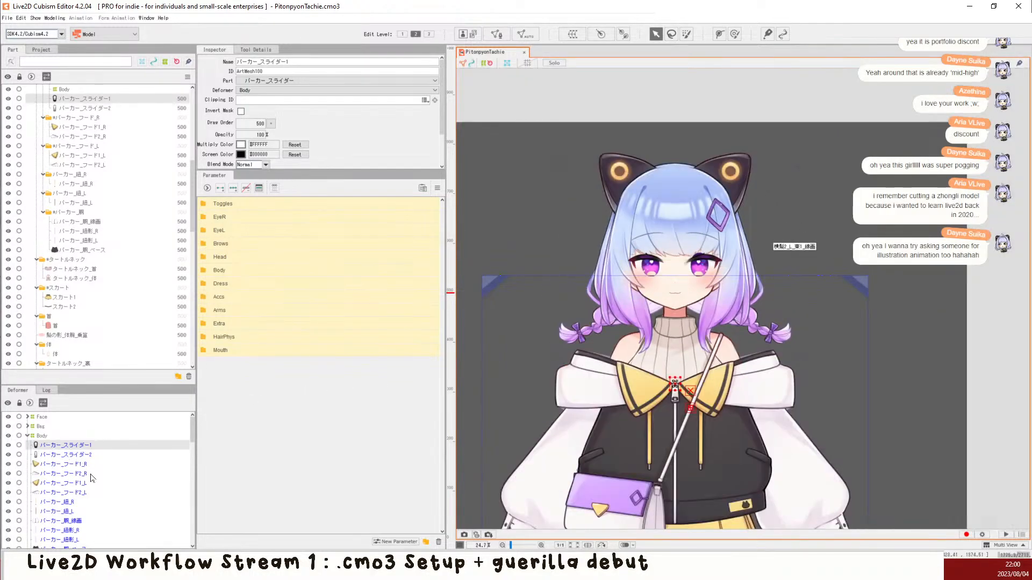
pyautogui.click(29, 437)
pyautogui.click(27, 436)
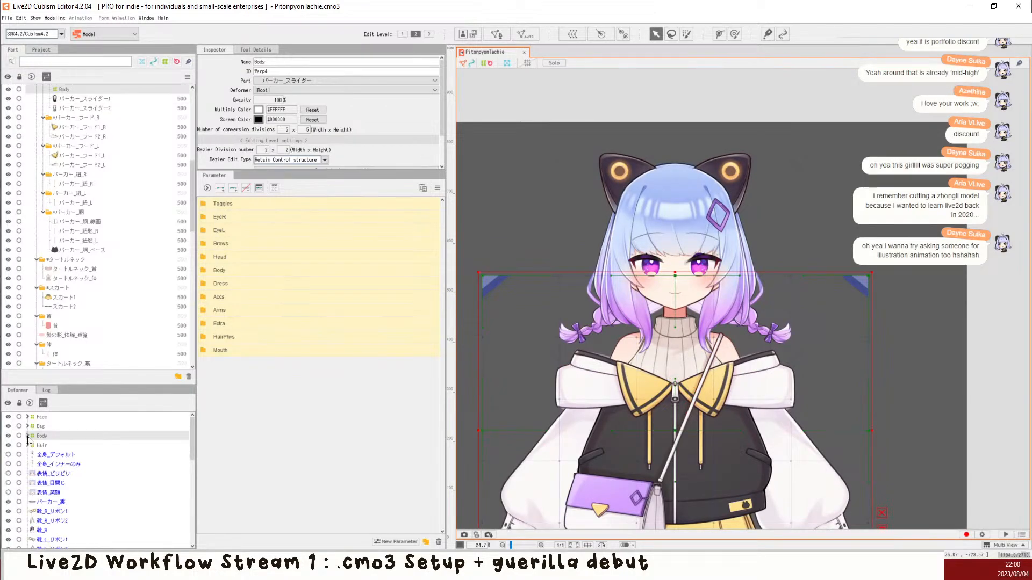
# Step: Assign the ungrouped hoodie back mesh パーカー_裏 to the Body deformer
pyautogui.click(43, 454)
pyautogui.click(62, 483)
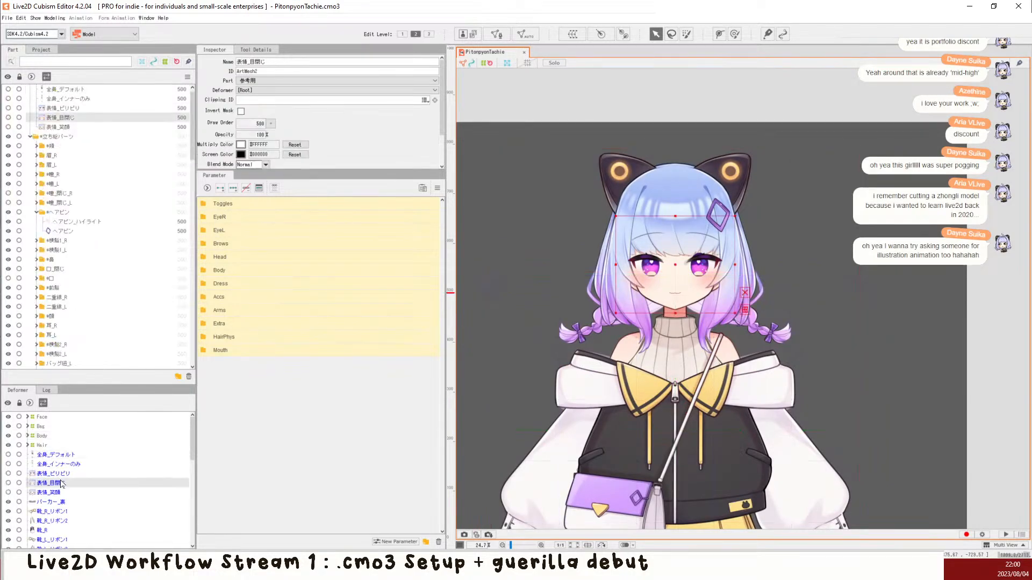
pyautogui.scroll(-2, 62, 484)
pyautogui.click(60, 470)
pyautogui.moveTo(587, 394); pyautogui.dragTo(599, 305)
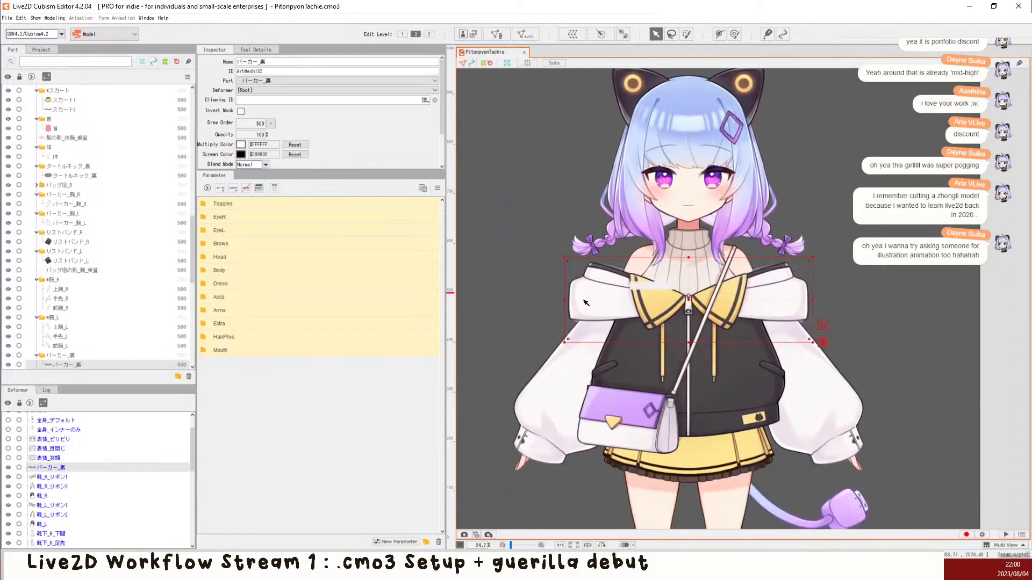
pyautogui.press('f')
pyautogui.click(329, 90)
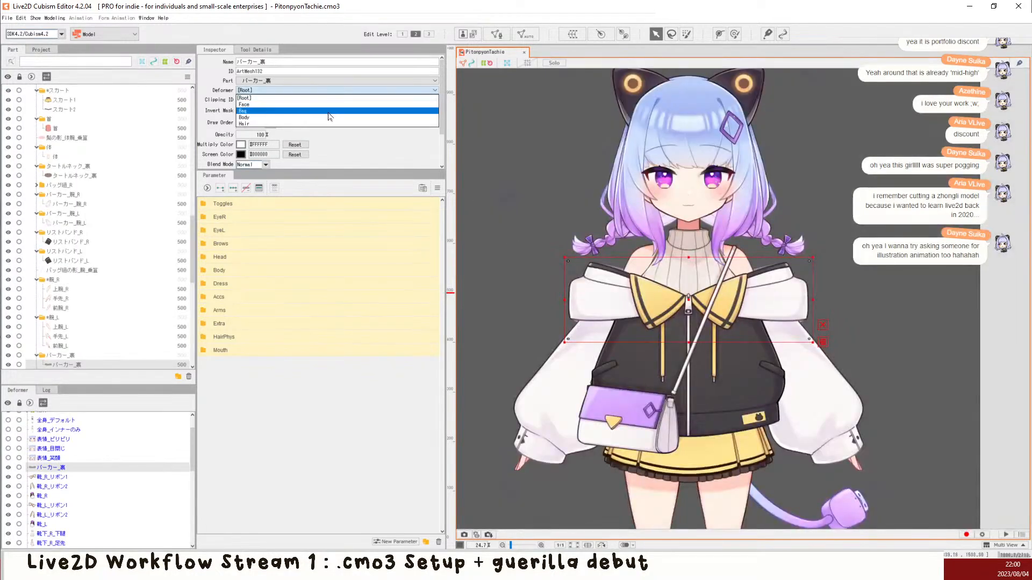
pyautogui.click(330, 118)
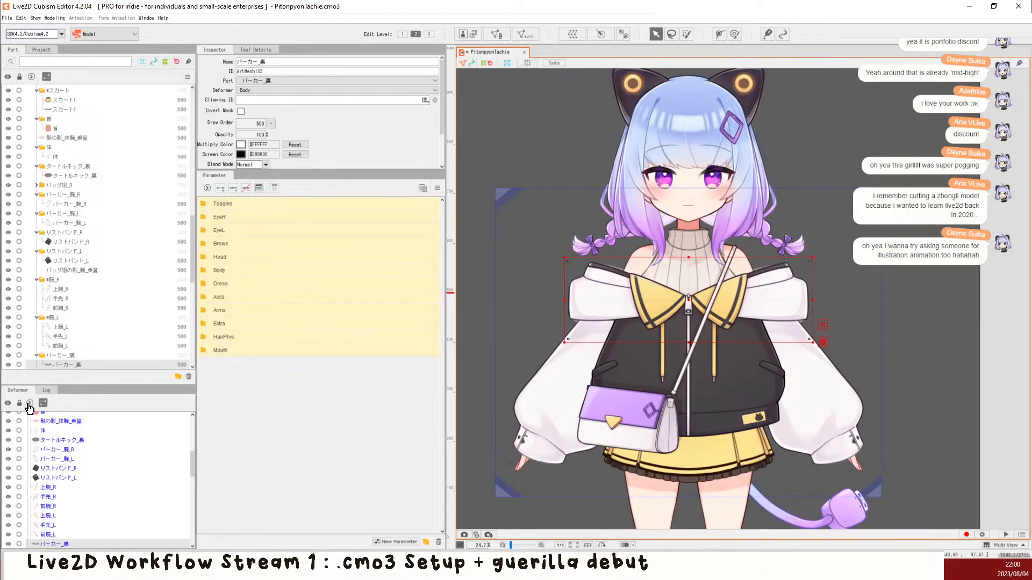
# Step: Deselect the hoodie back mesh and look over the remaining ungrouped meshes and the full character
pyautogui.scroll(-5, 32, 419)
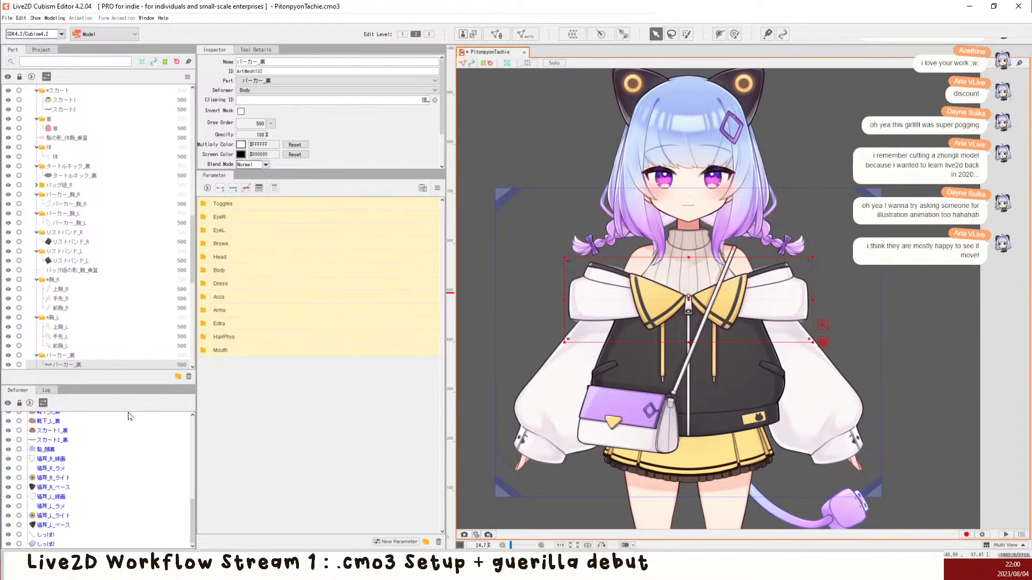
pyautogui.scroll(-3, 182, 471)
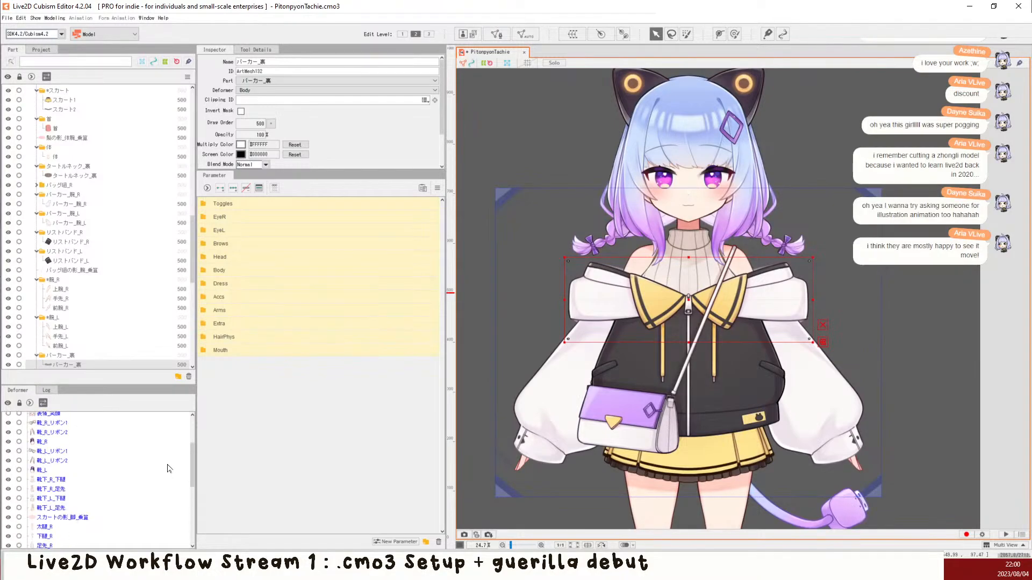
pyautogui.click(504, 345)
pyautogui.scroll(-3, 563, 161)
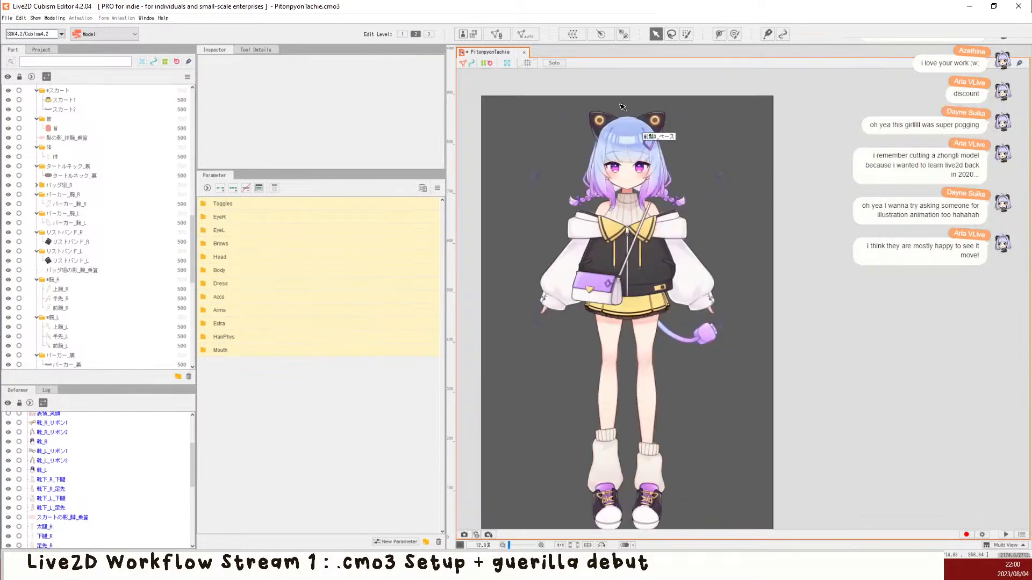
pyautogui.moveTo(628, 429); pyautogui.dragTo(642, 423)
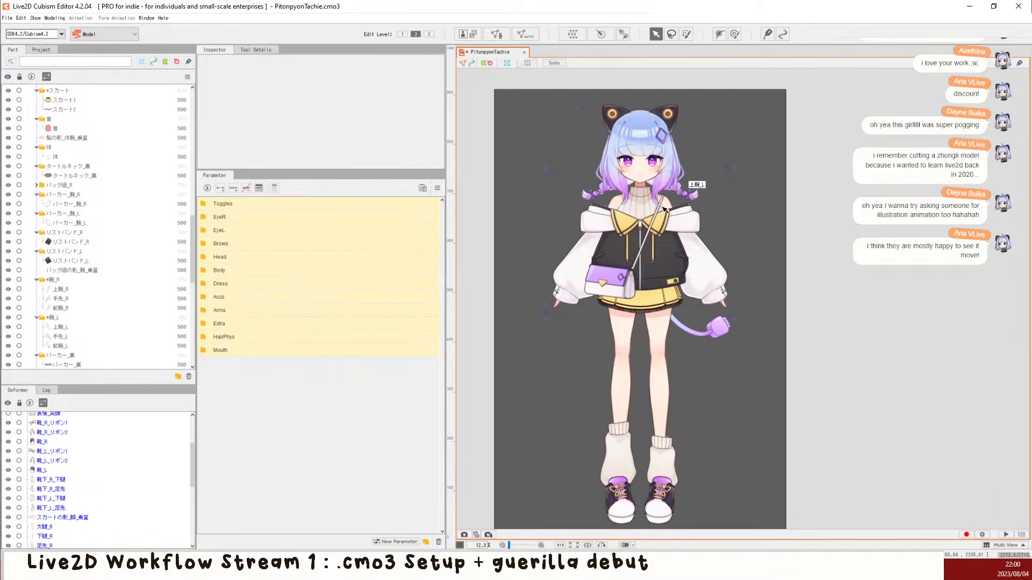
pyautogui.scroll(2, 636, 164)
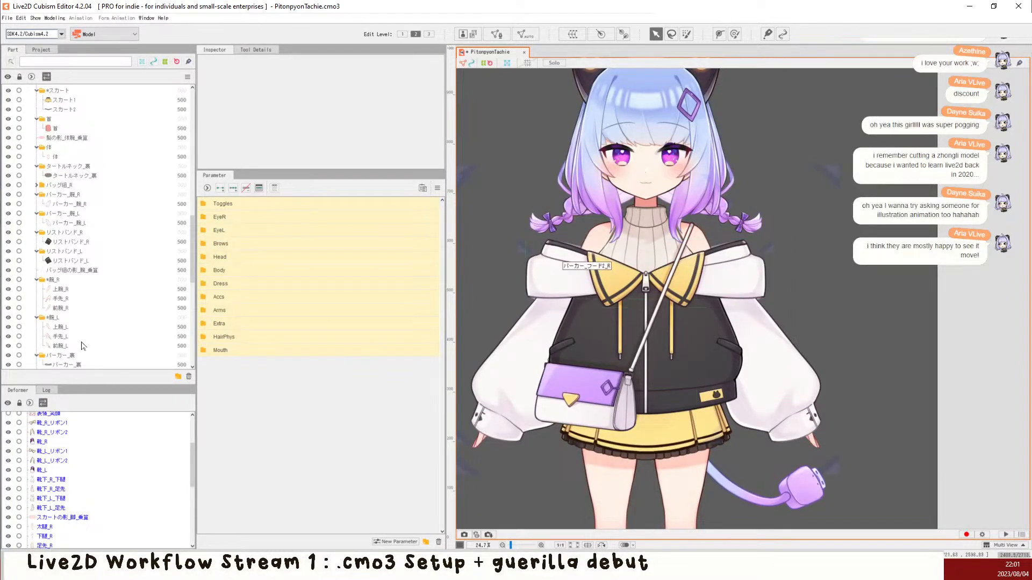
# Step: Select all shoe, sock, skirt shadow and leg meshes from 靴_R_リボン1 through 靴下_L_裏 in the deformer hierarchy
pyautogui.scroll(1, 81, 437)
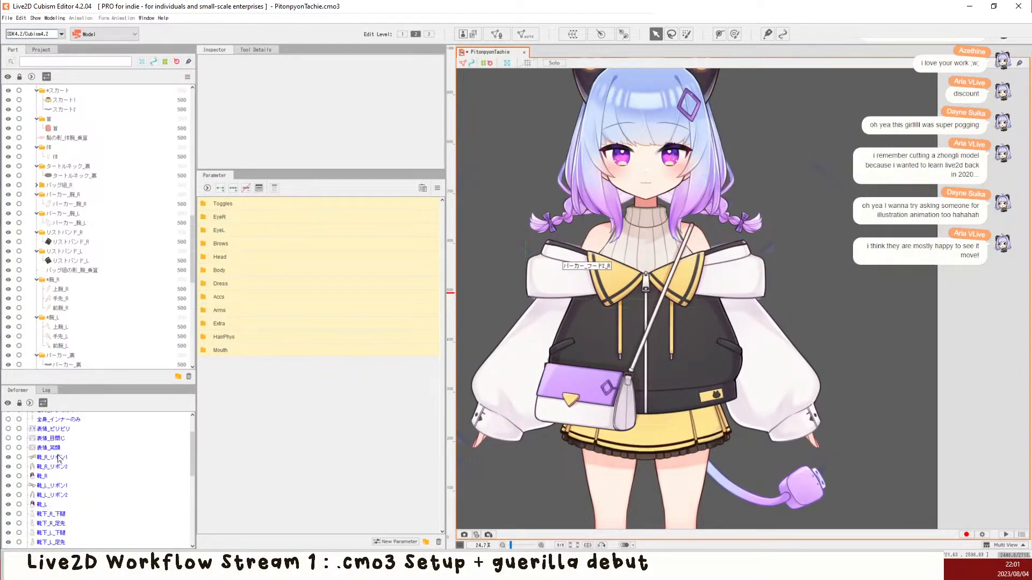
pyautogui.click(59, 459)
pyautogui.scroll(-3, 59, 494)
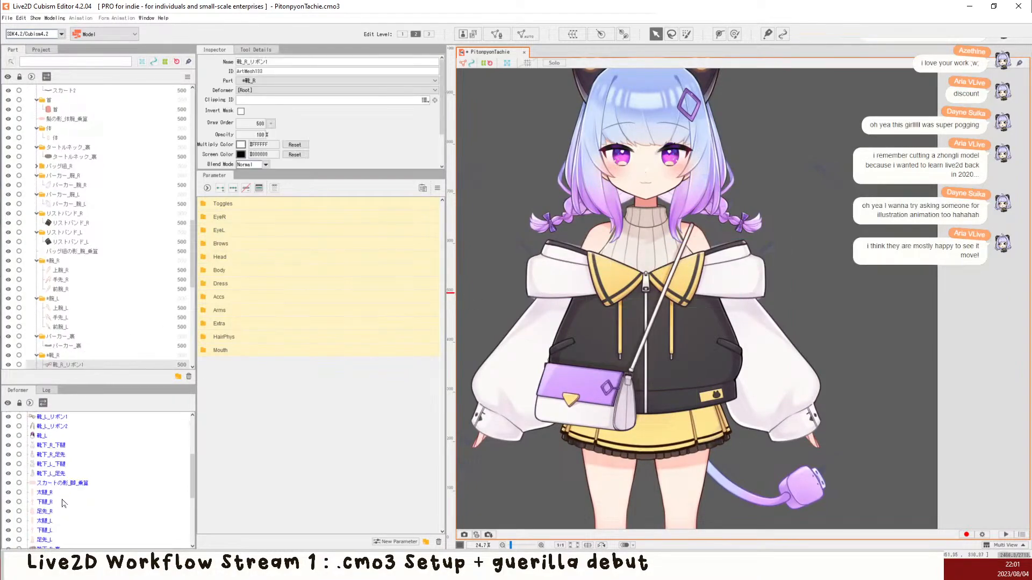
pyautogui.click(69, 484)
pyautogui.scroll(1, 69, 482)
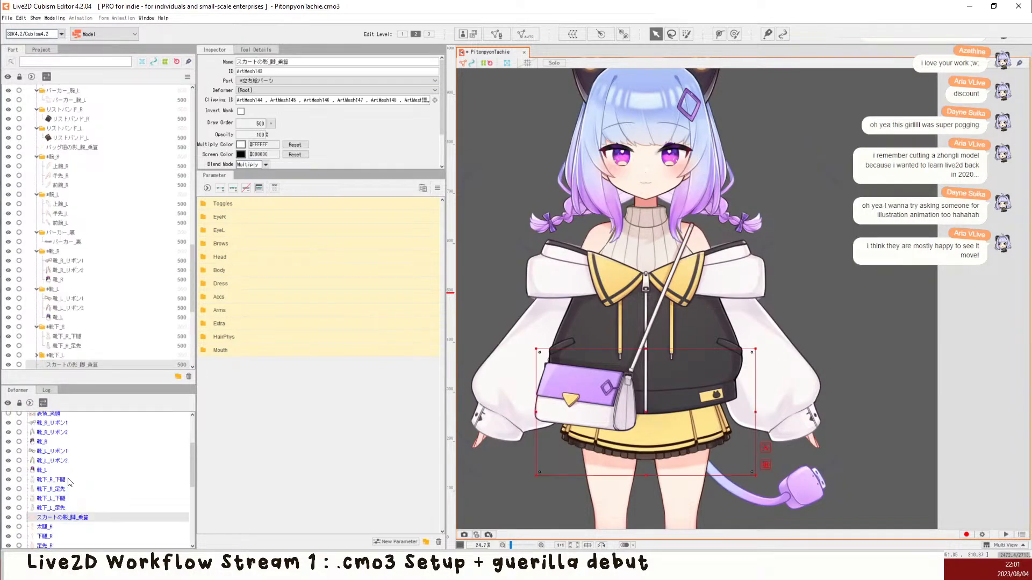
pyautogui.click(69, 423)
pyautogui.scroll(-3, 74, 444)
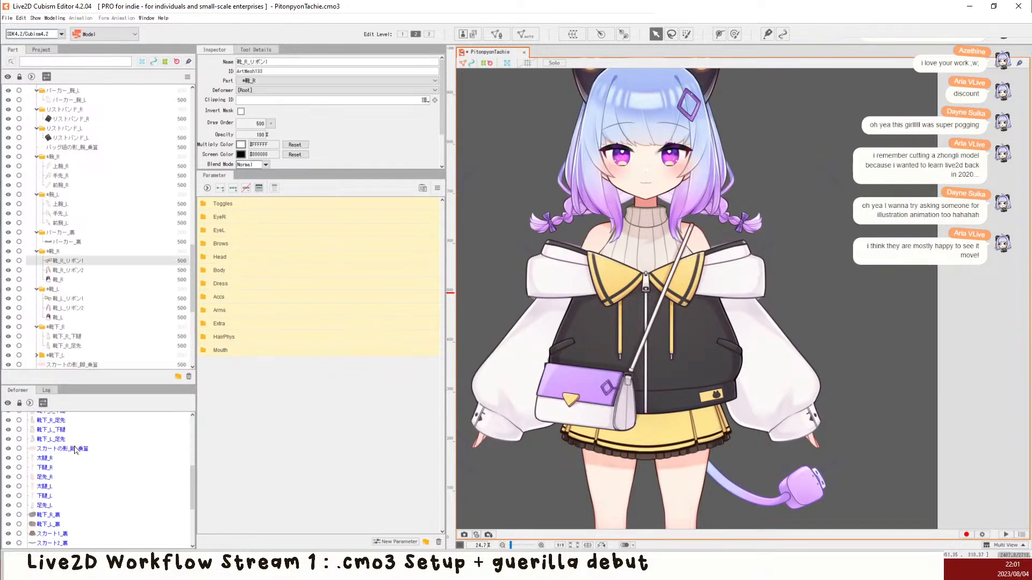
pyautogui.keyDown('shift'); pyautogui.click(59, 525); pyautogui.keyUp('shift')
# Step: Check the selected leg meshes in Solo view and switch back to the full display
pyautogui.scroll(-3, 604, 286)
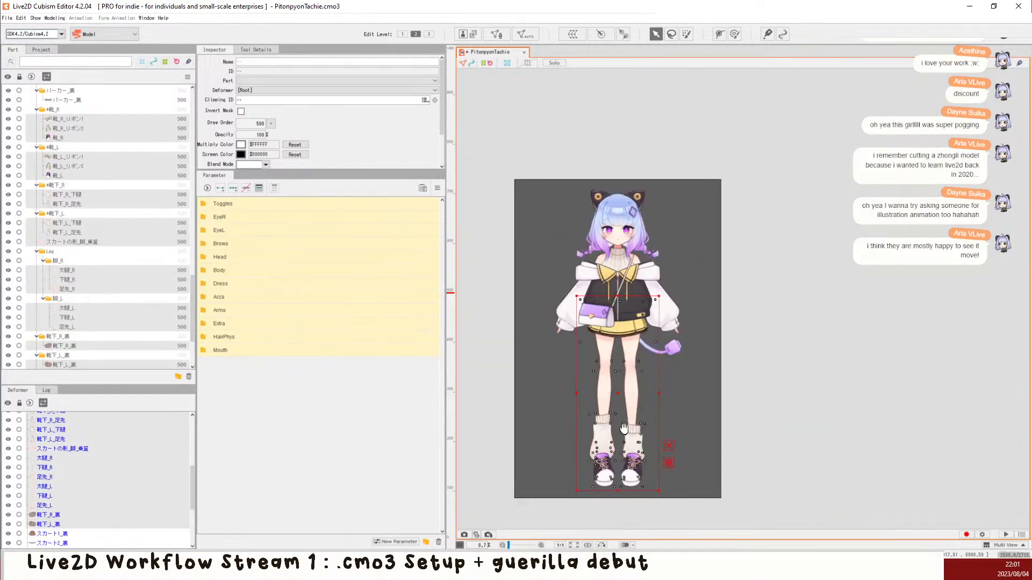
pyautogui.moveTo(603, 280); pyautogui.dragTo(603, 254)
pyautogui.press('s')
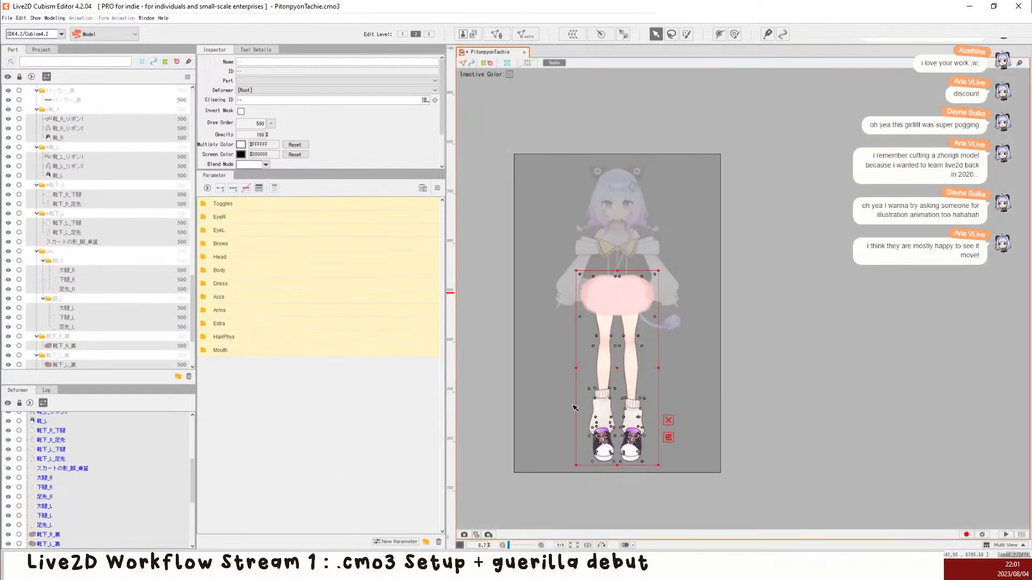
pyautogui.press('s')
# Step: Create a warp deformer named Leg as parent of the selected leg, sock and shoe meshes
pyautogui.click(311, 90)
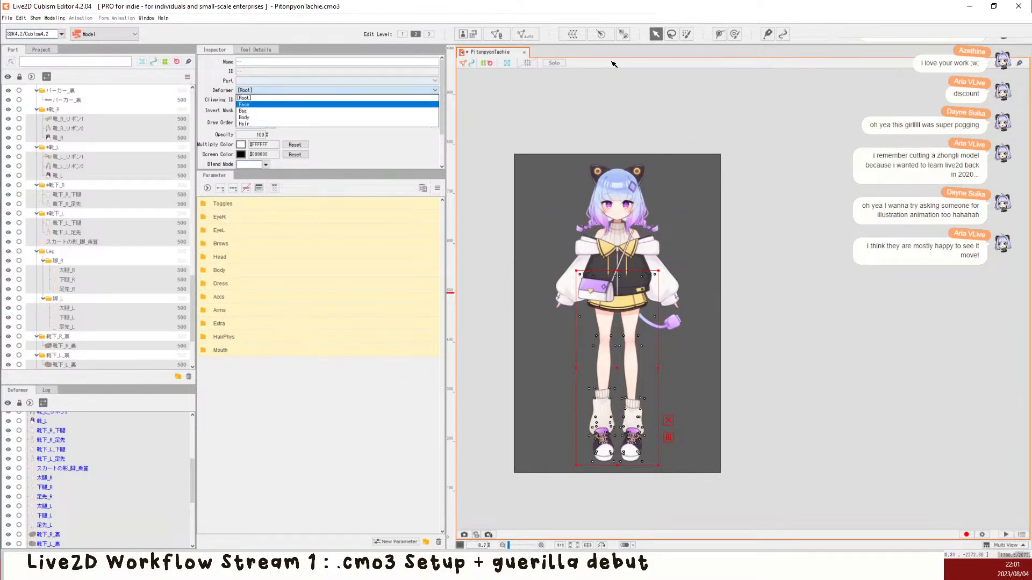
pyautogui.click(568, 32)
pyautogui.click(569, 32)
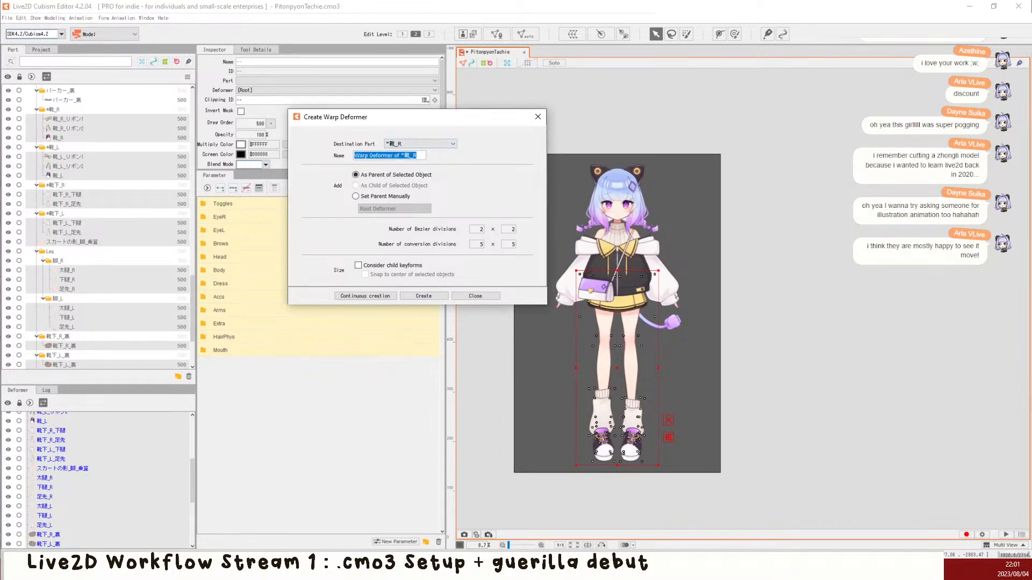
pyautogui.write('L')
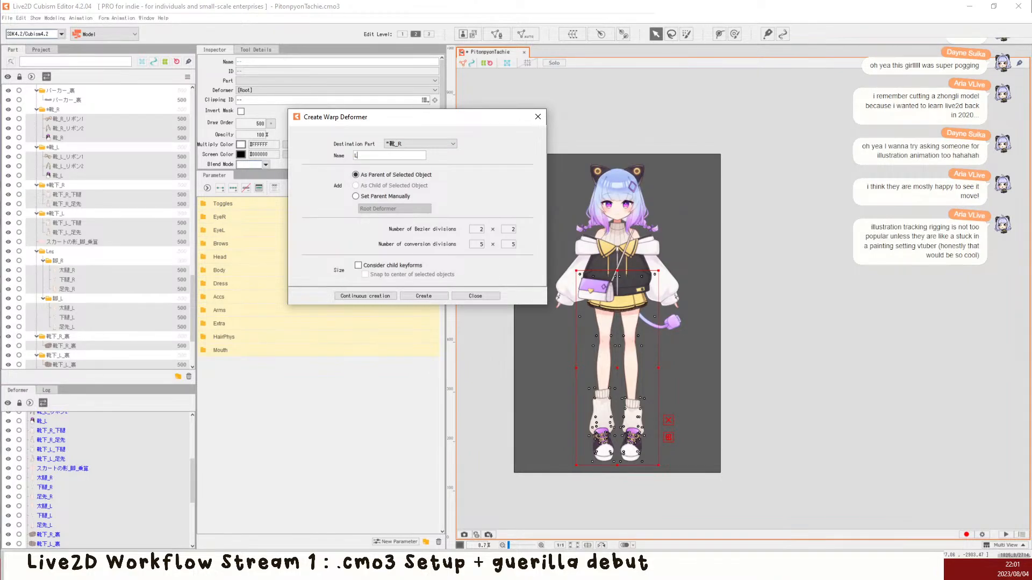
pyautogui.write('eg')
pyautogui.press('Return')
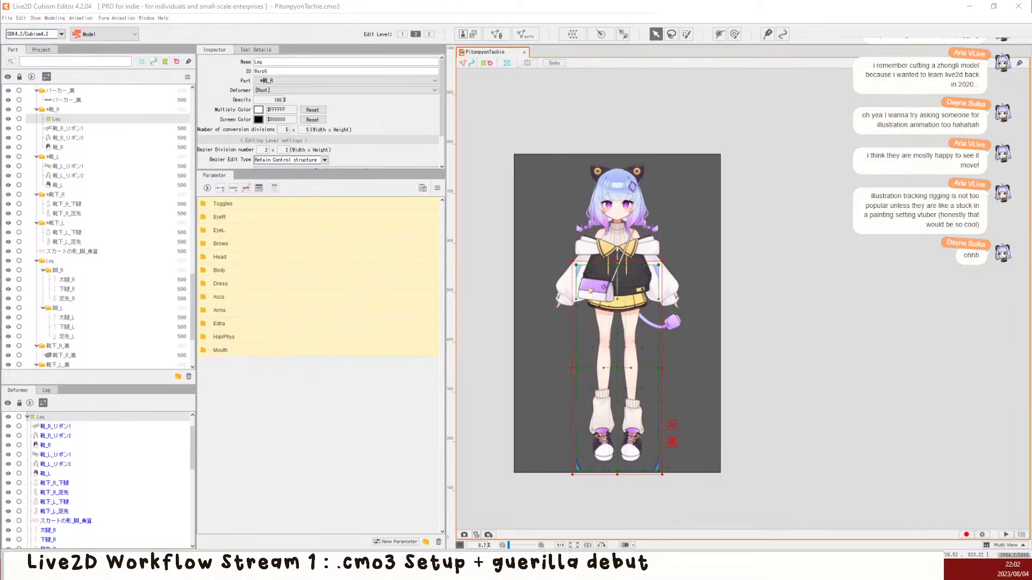
# Step: Switch to the browser with the YouTube illustration making video and read its expanded description
pyautogui.moveTo(0, 33); pyautogui.dragTo(303, 81)
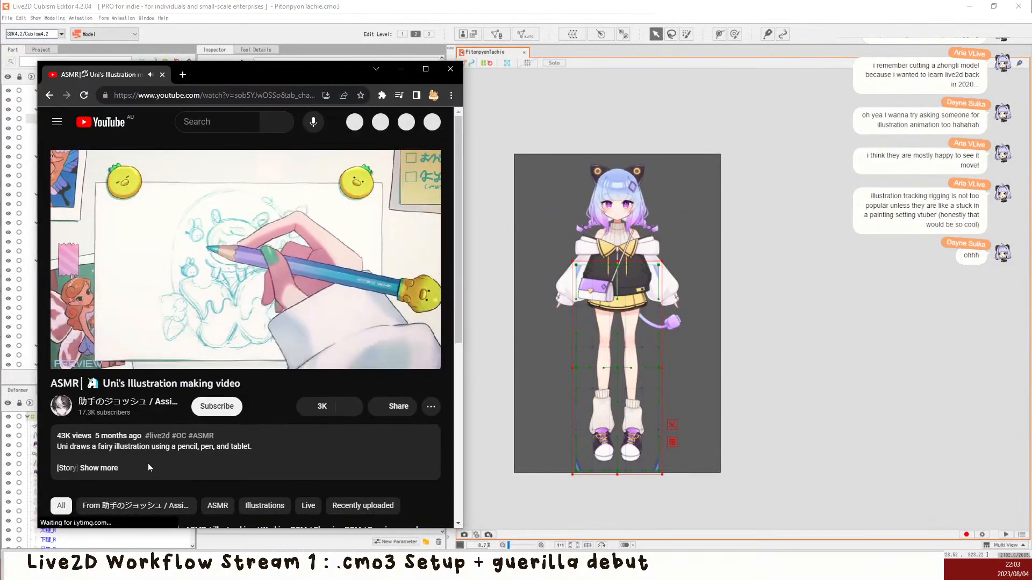
pyautogui.click(101, 467)
pyautogui.scroll(-10, 132, 455)
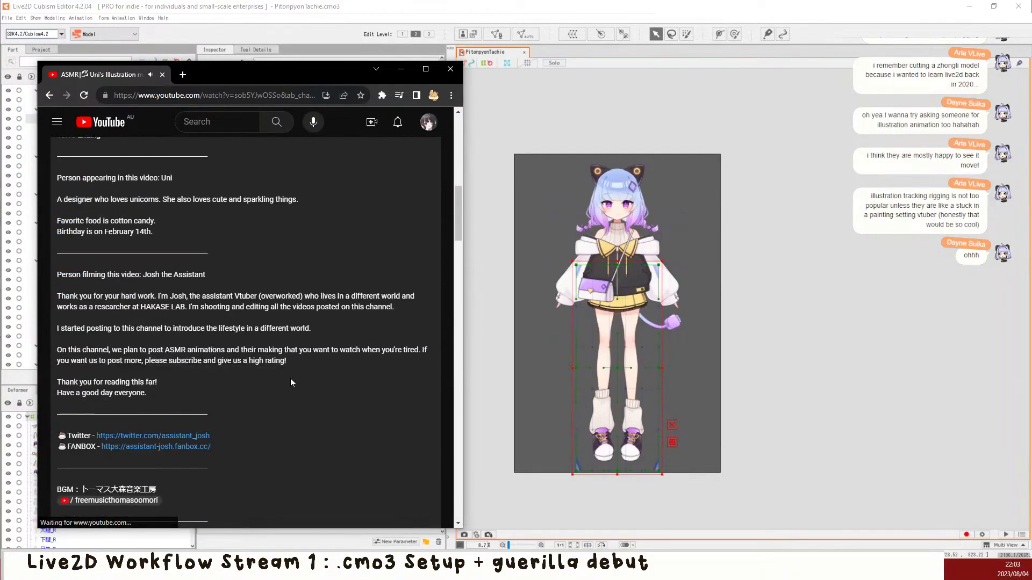
pyautogui.scroll(10, 266, 389)
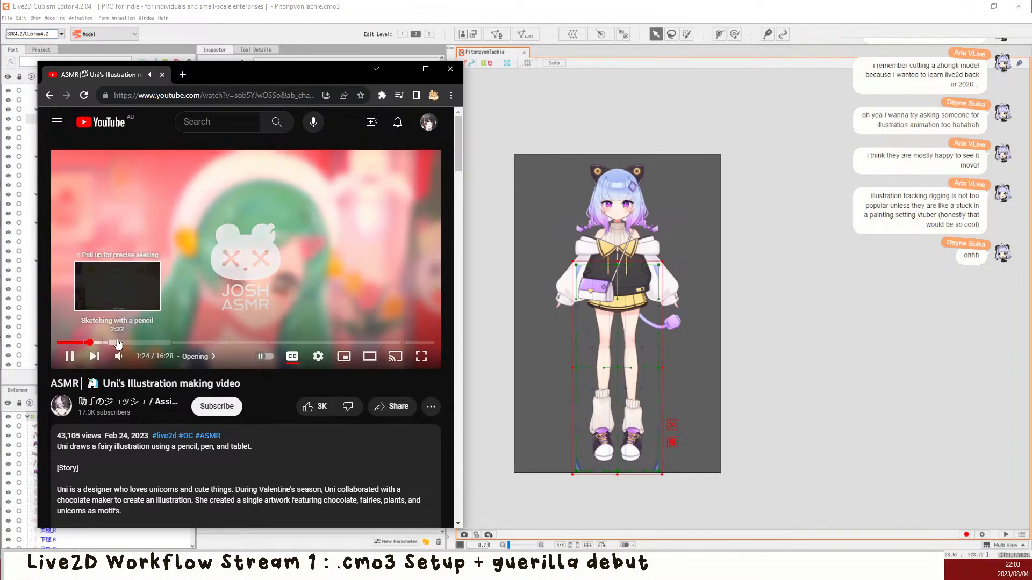
# Step: Skip ahead in the video to the tablet coloring section and pause it there
pyautogui.moveTo(99, 343); pyautogui.dragTo(99, 343)
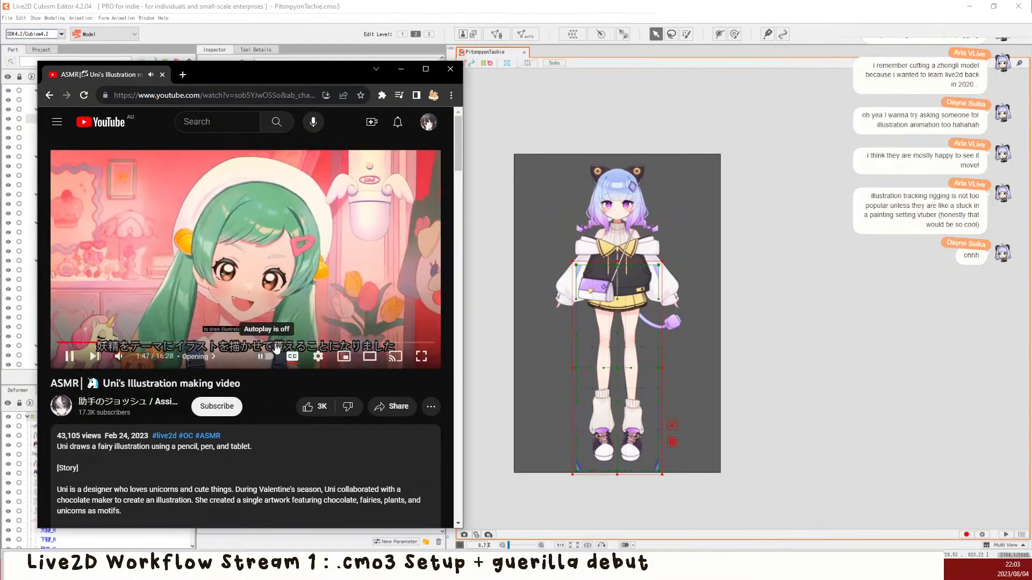
pyautogui.click(280, 343)
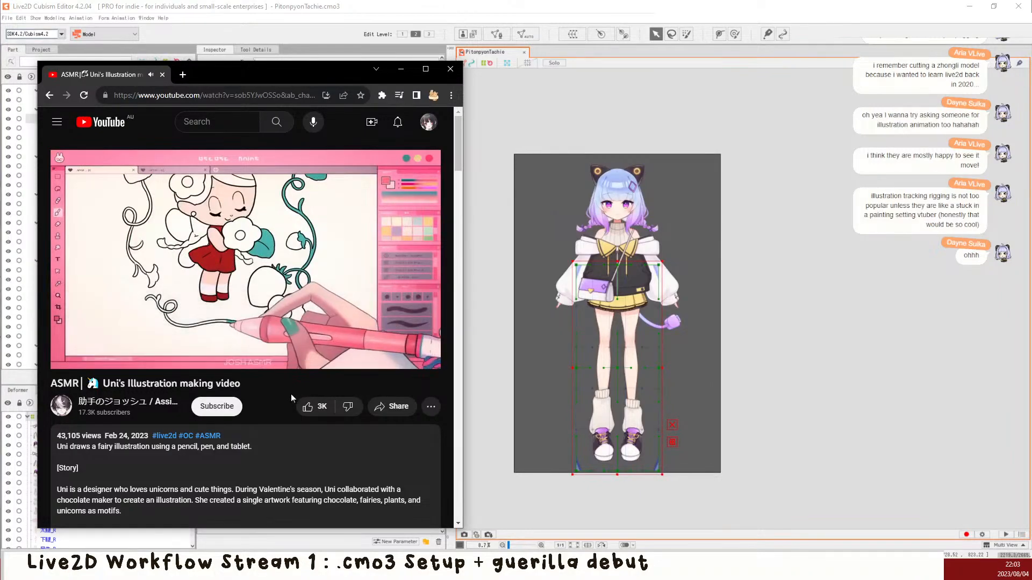
pyautogui.click(258, 245)
# Step: Read through the video description down to the chapters and channel section
pyautogui.scroll(-9, 258, 245)
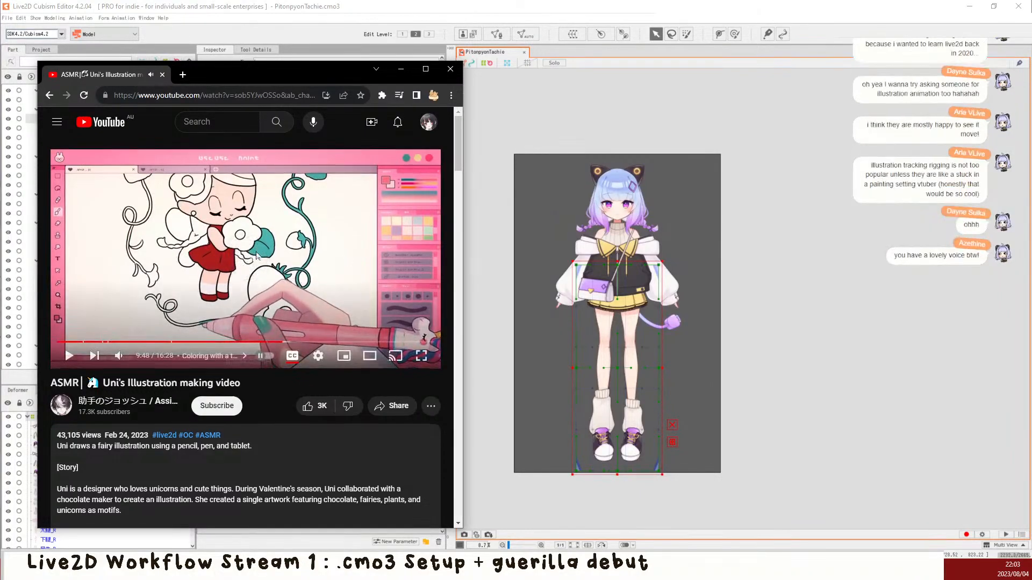
pyautogui.scroll(-5, 266, 263)
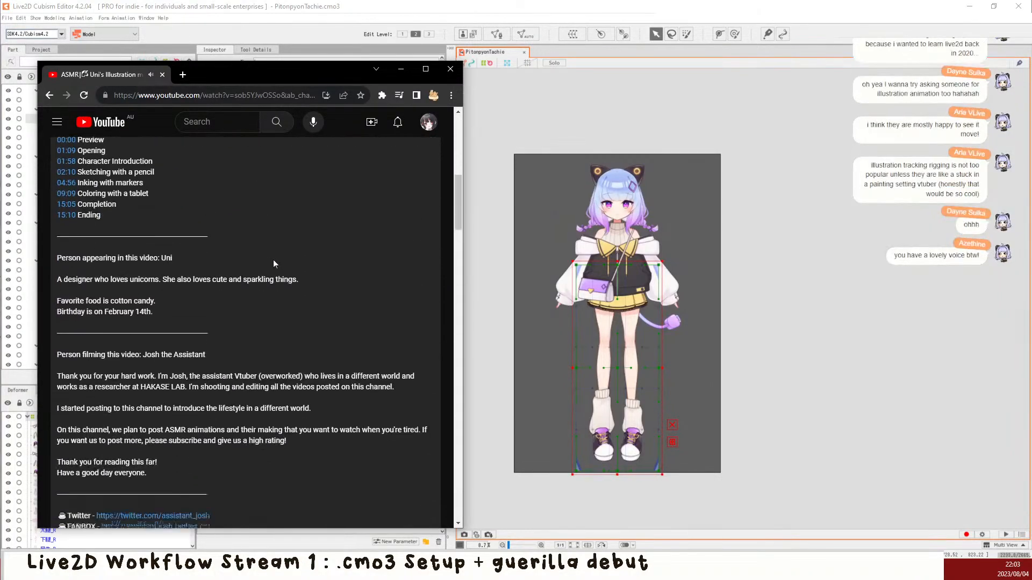
pyautogui.scroll(-8, 258, 276)
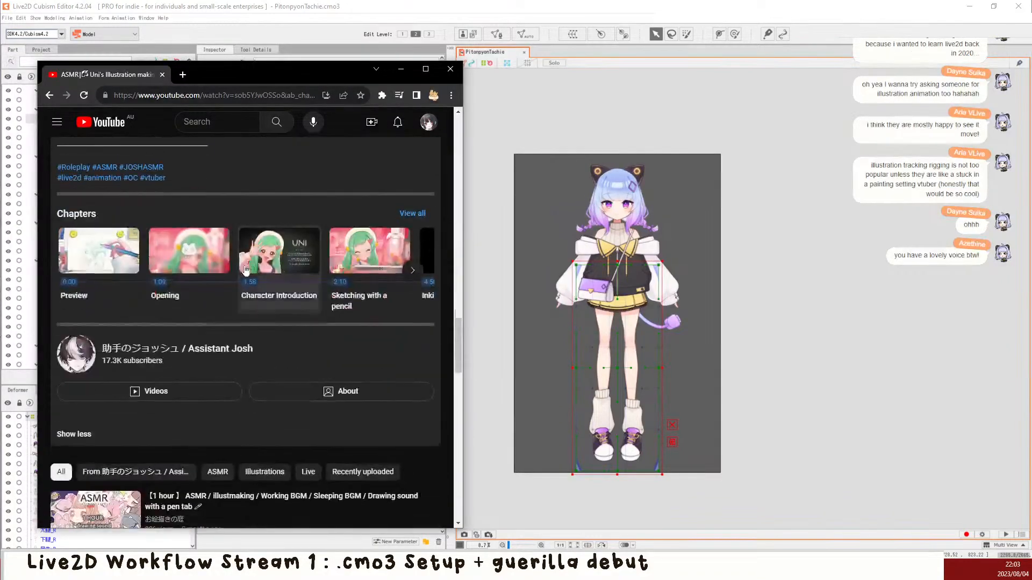
# Step: Browse the video creator's channel uploads and play the ASMR "treatment for a wound" video
pyautogui.scroll(12, 292, 291)
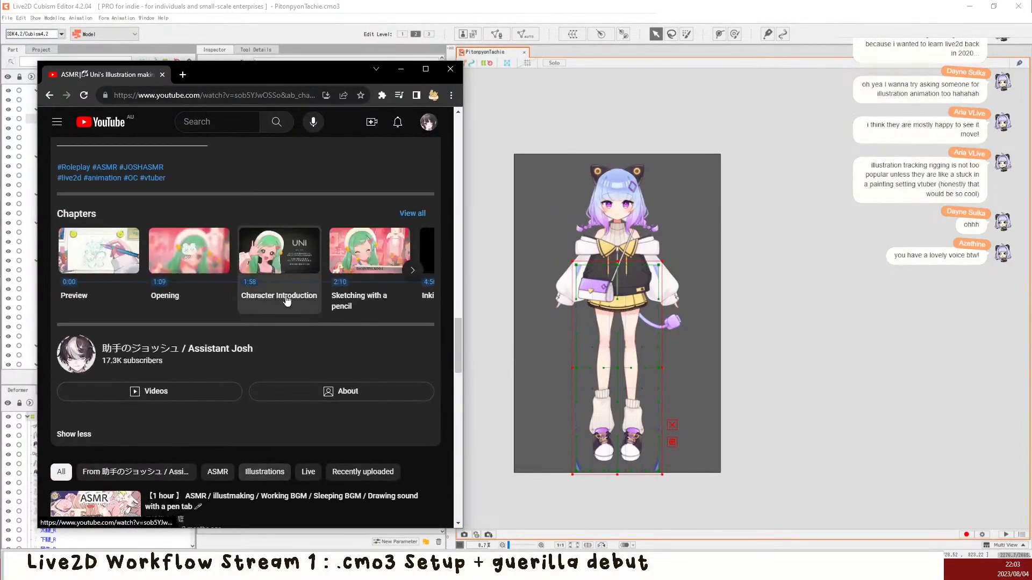
pyautogui.scroll(6, 204, 299)
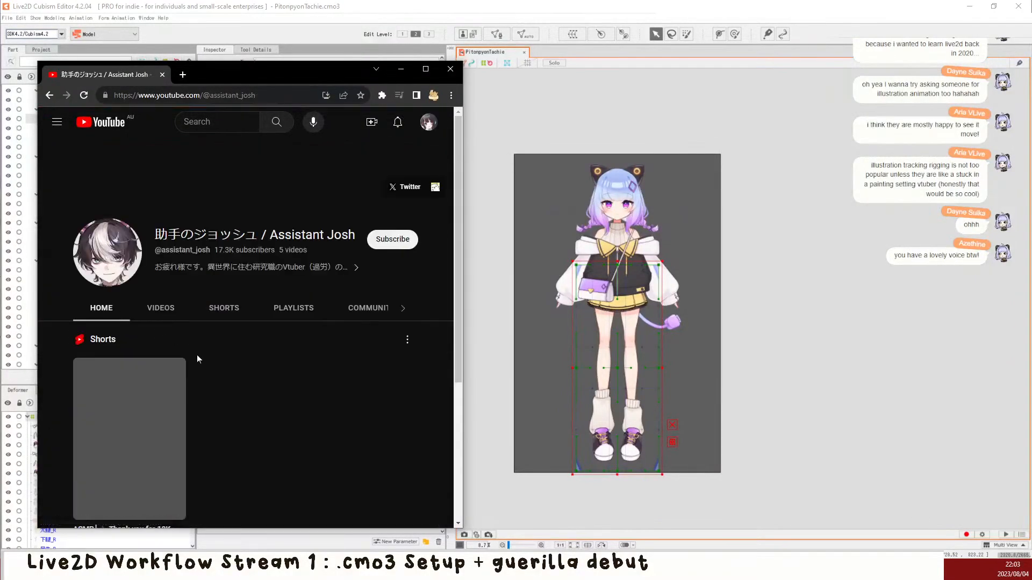
pyautogui.click(167, 310)
pyautogui.scroll(-1, 170, 312)
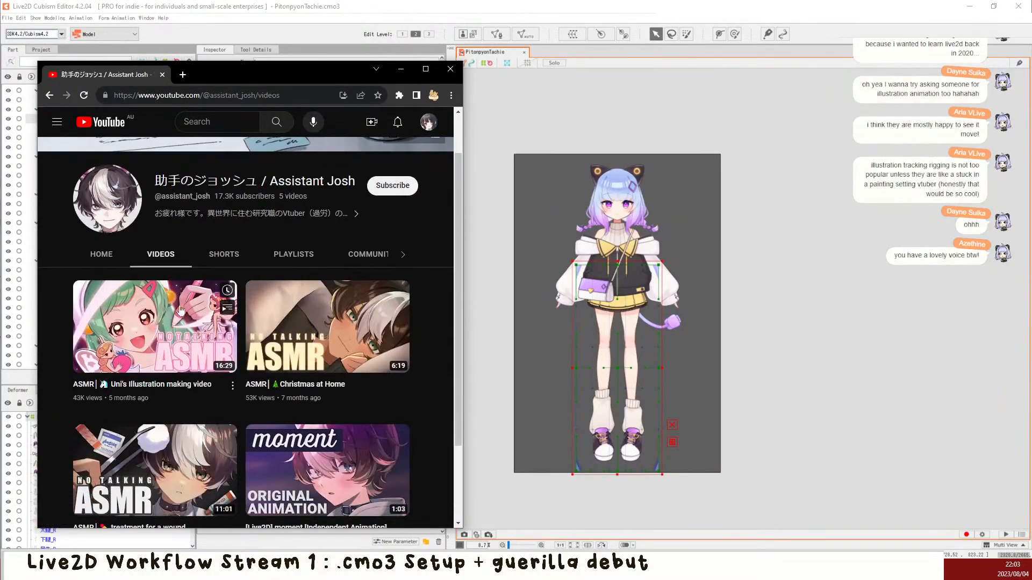
pyautogui.scroll(-1, 168, 417)
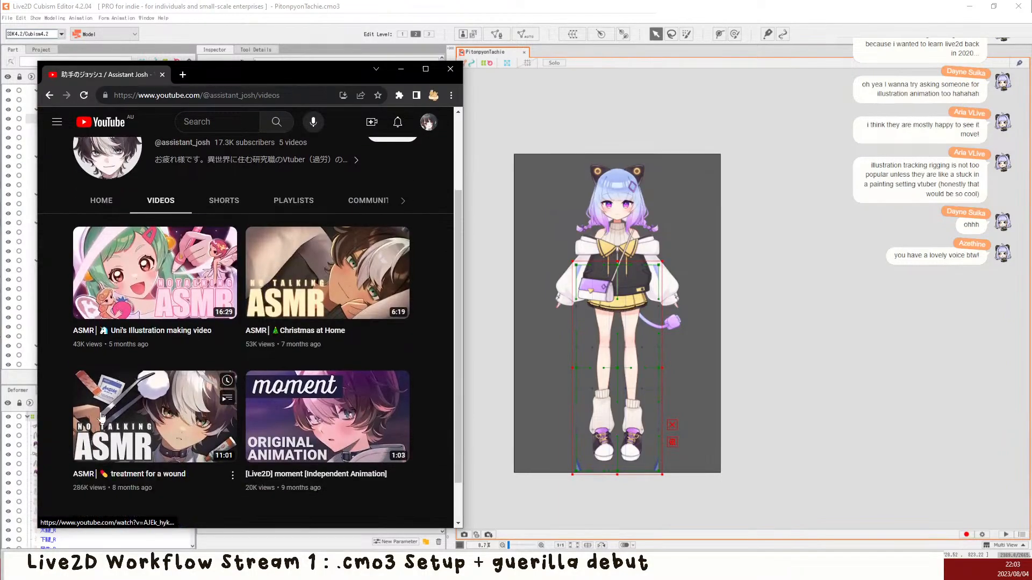
pyautogui.click(168, 416)
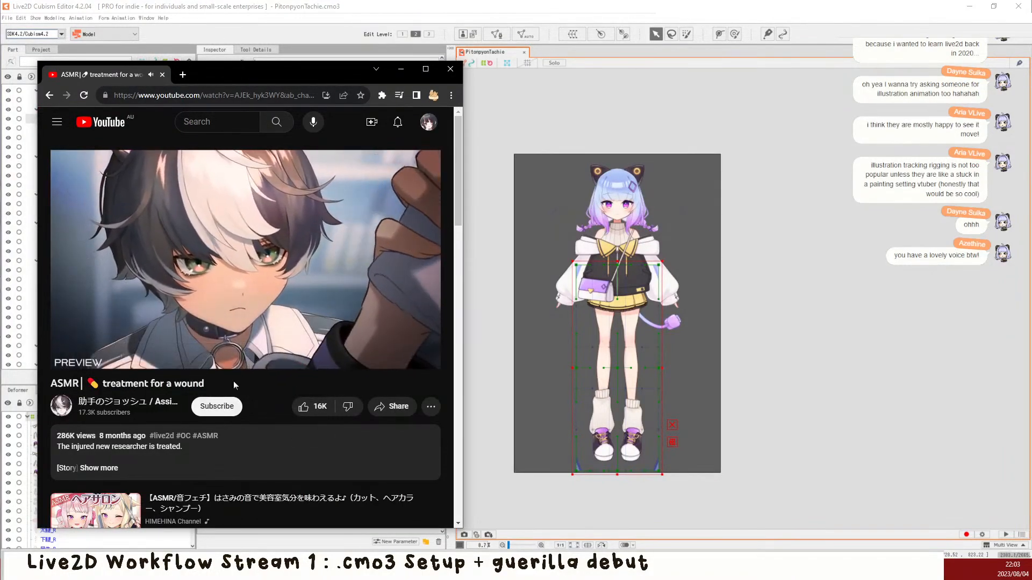
# Step: Close the browser to return to Live2D Cubism Editor, then deselect the Leg deformer and save the model
pyautogui.click(450, 69)
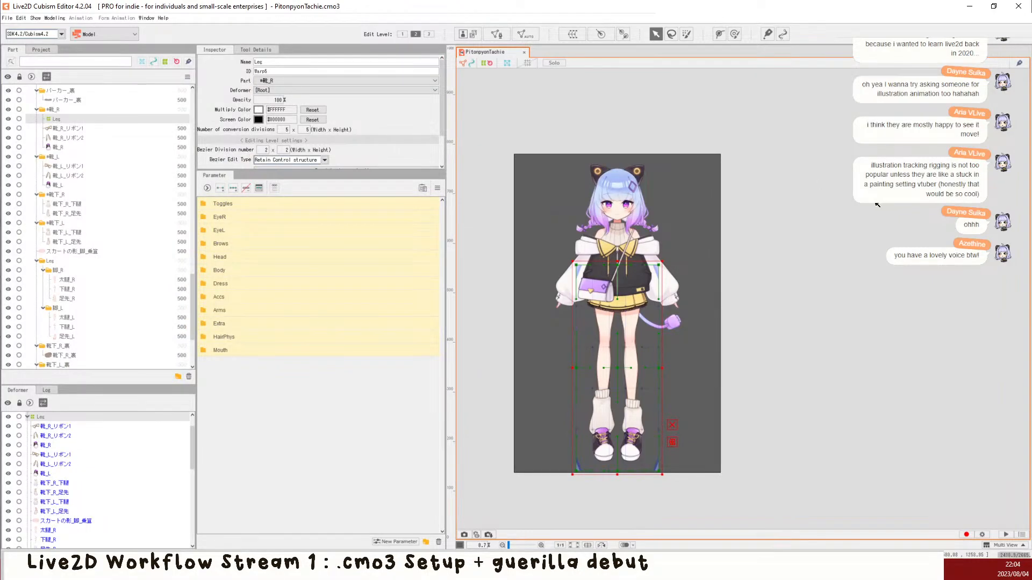
pyautogui.click(768, 189)
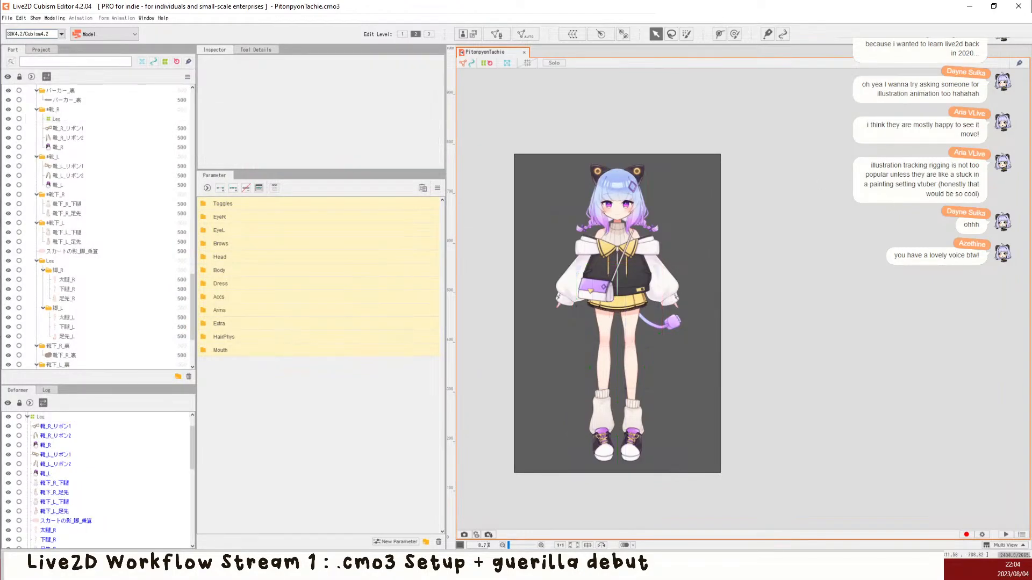
pyautogui.hotkey('ctrl', 's')
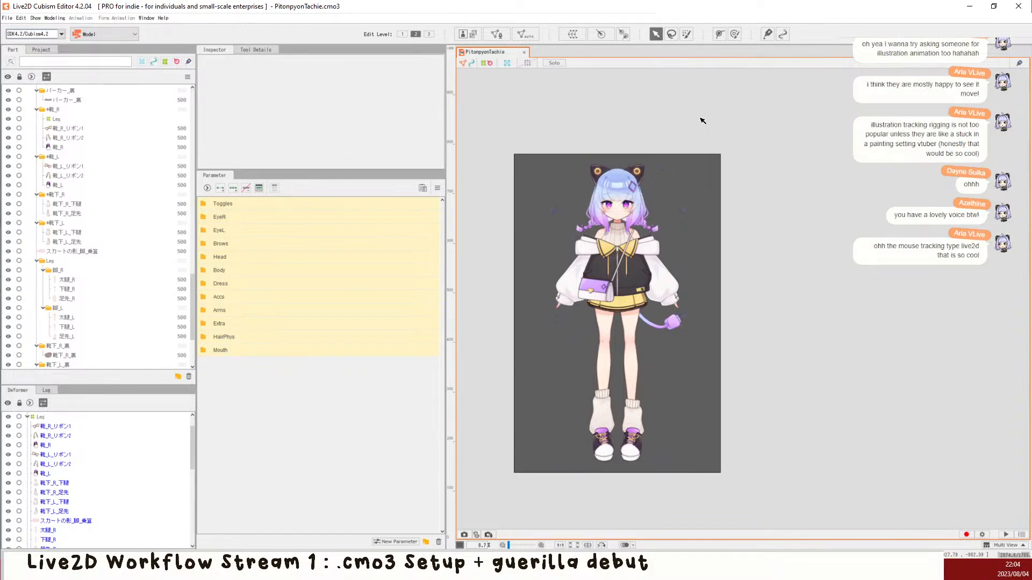
# Step: Assign the back skirt meshes スカート1_裏 and スカート2_裏 to the Body deformer
pyautogui.scroll(1, 612, 181)
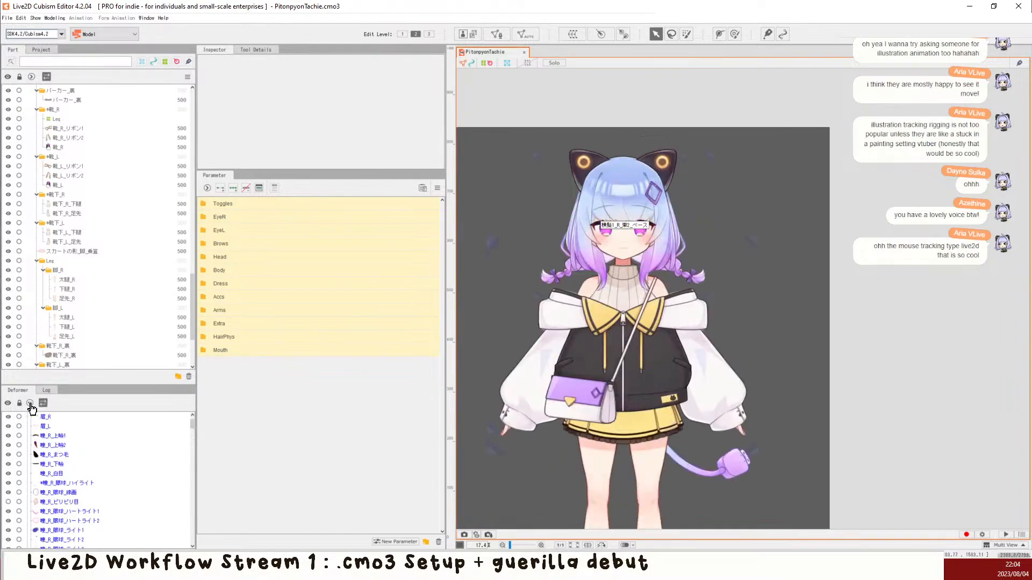
pyautogui.click(28, 416)
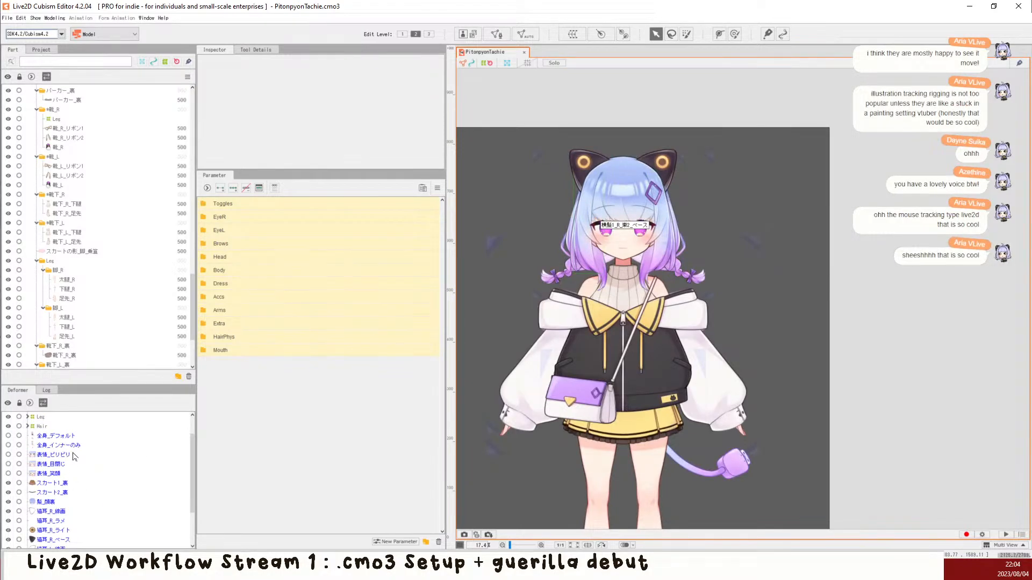
pyautogui.click(65, 484)
pyautogui.keyDown('ctrl'); pyautogui.click(66, 492); pyautogui.keyUp('ctrl')
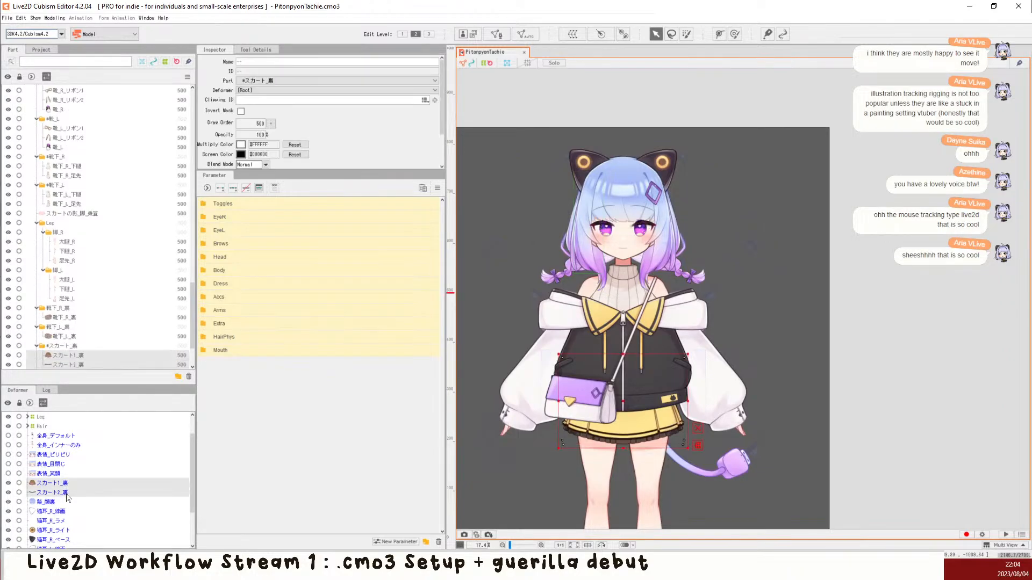
pyautogui.press('s')
pyautogui.click(296, 89)
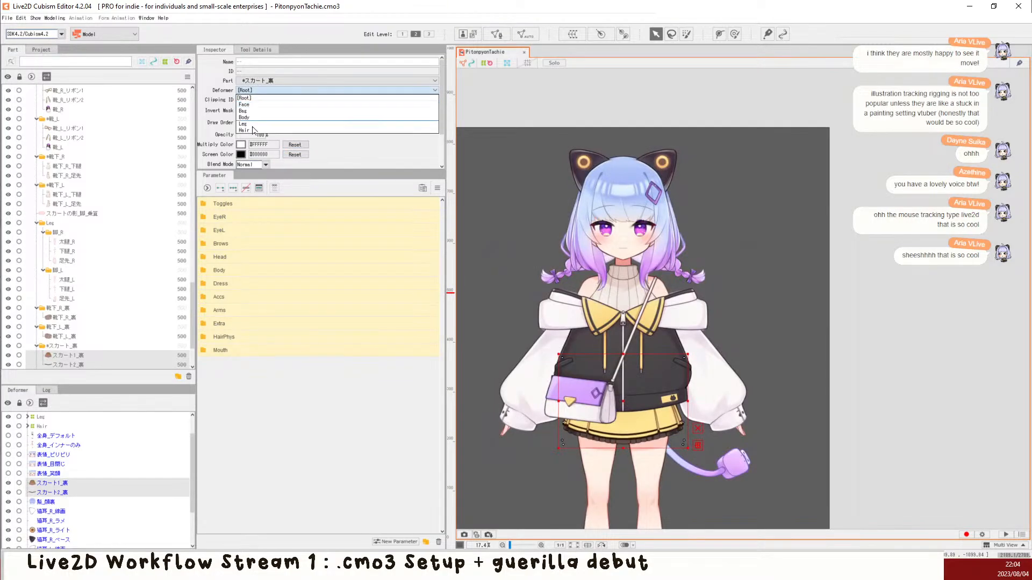
pyautogui.click(244, 117)
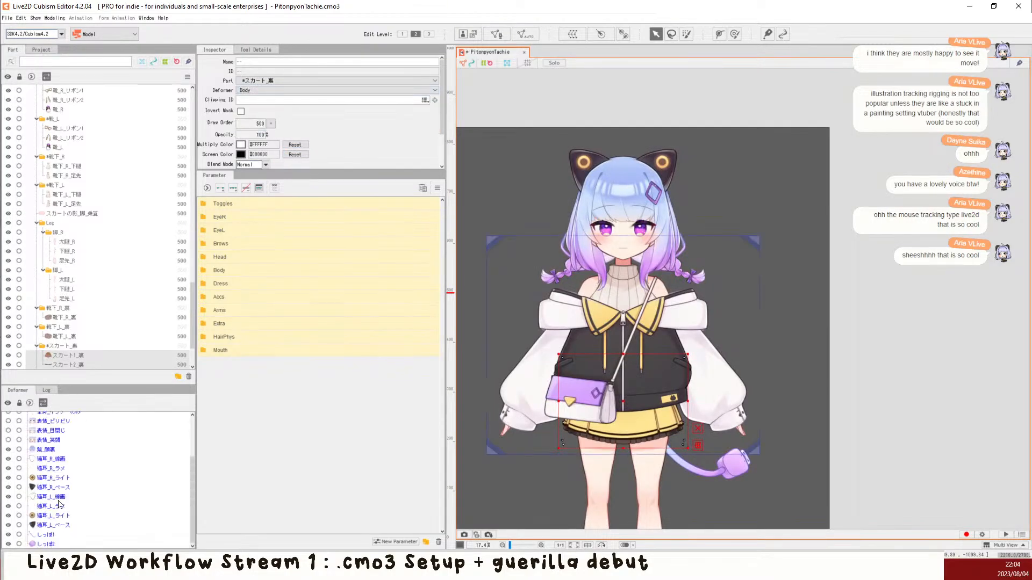
# Step: Assign the 髪_顔裏 hair mesh to the Hair deformer
pyautogui.click(93, 453)
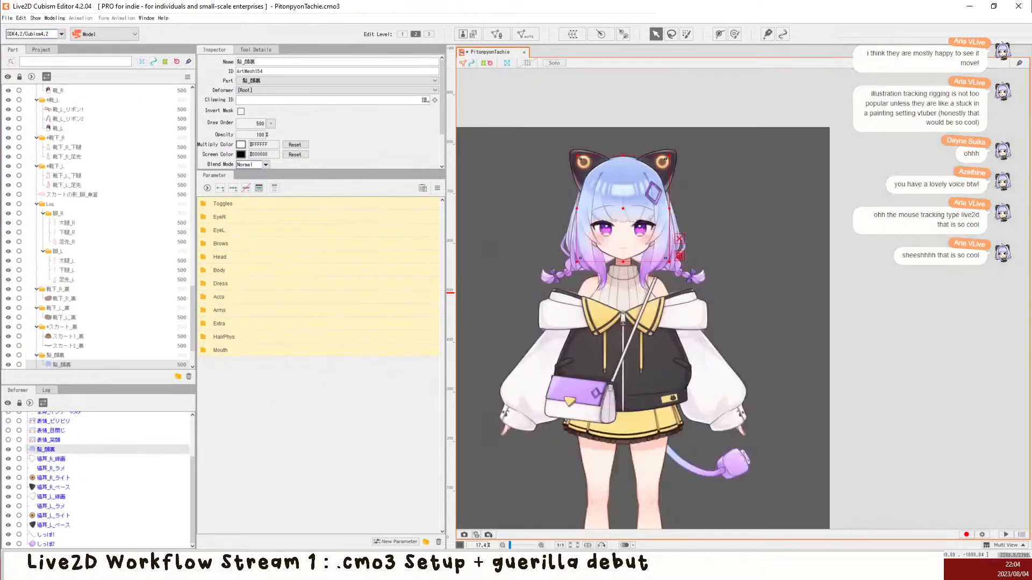
pyautogui.click(307, 91)
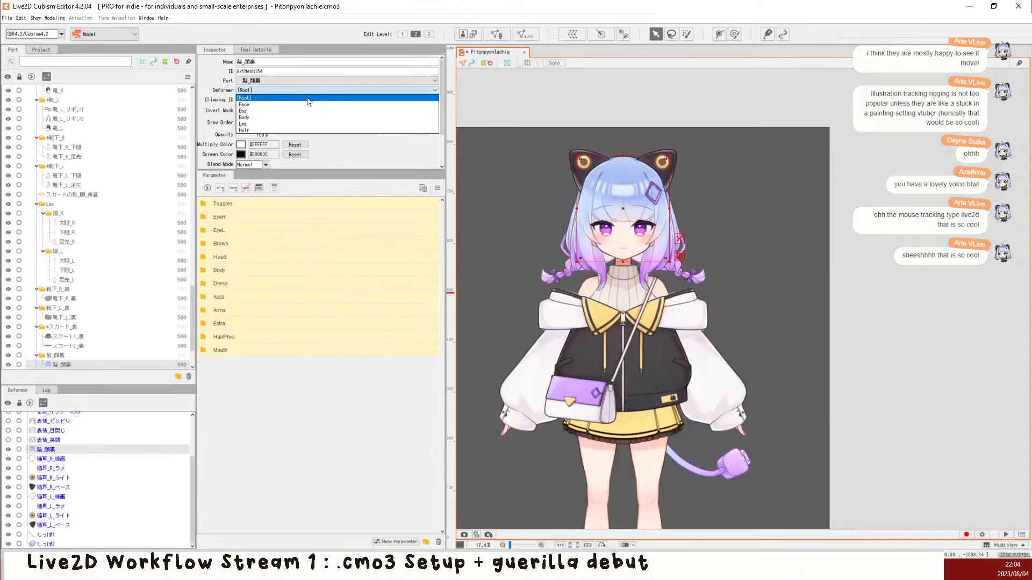
pyautogui.click(299, 130)
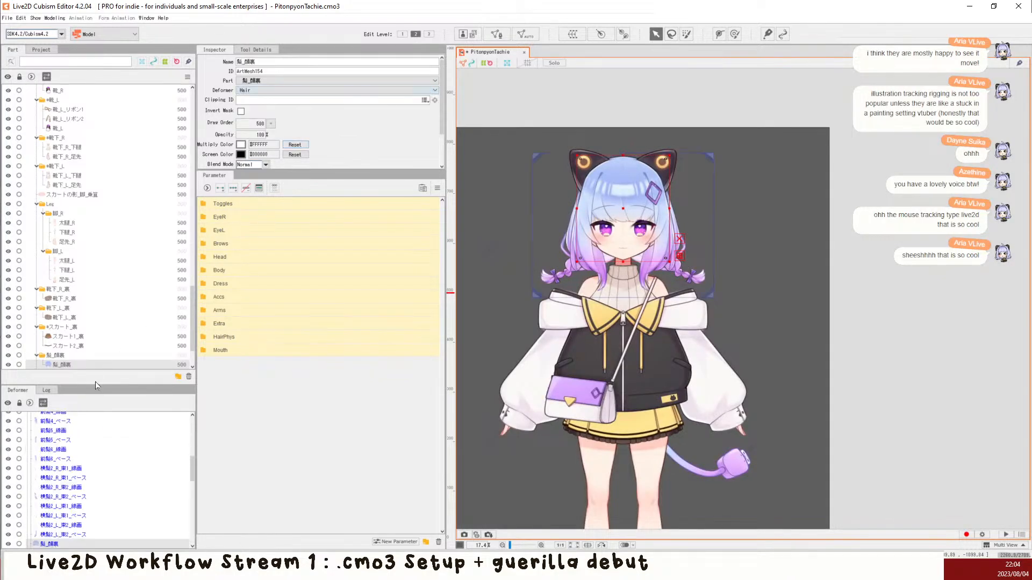
# Step: Create a warp deformer named Tail as parent of the しっぽ1 and しっぽ2 meshes
pyautogui.scroll(-5, 82, 486)
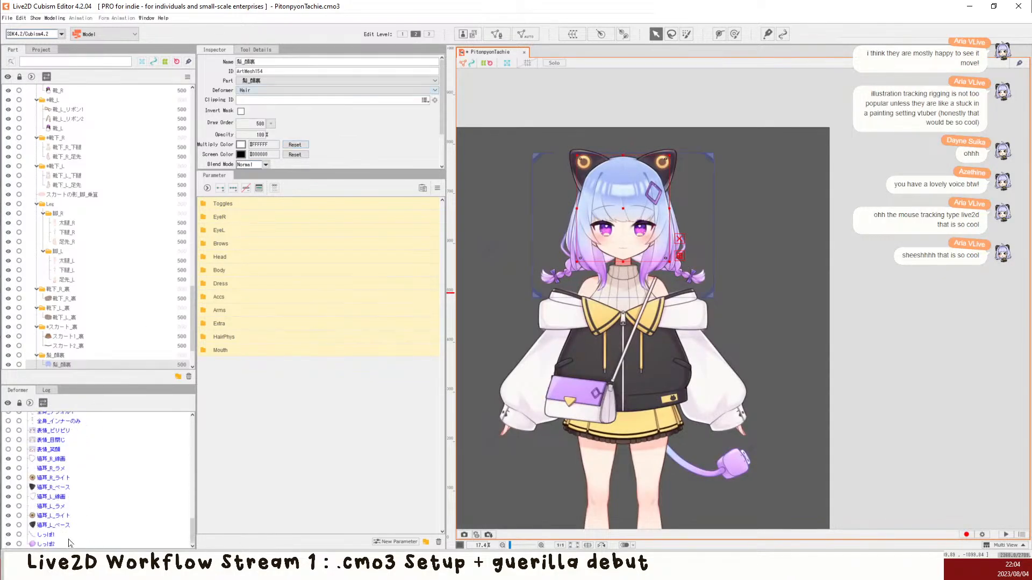
pyautogui.click(69, 538)
pyautogui.keyDown('ctrl'); pyautogui.click(73, 545); pyautogui.keyUp('ctrl')
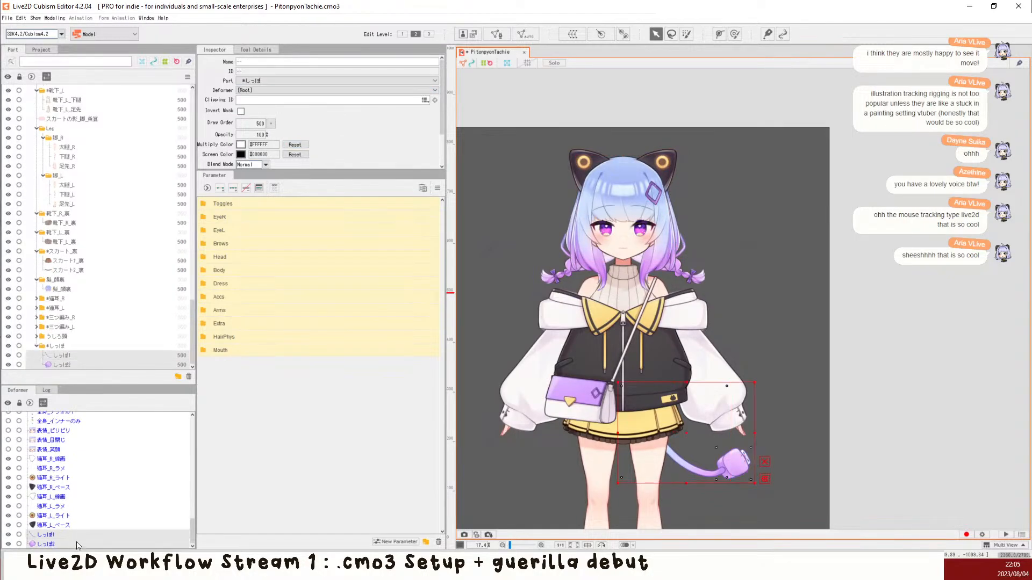
pyautogui.click(554, 62)
pyautogui.click(554, 62)
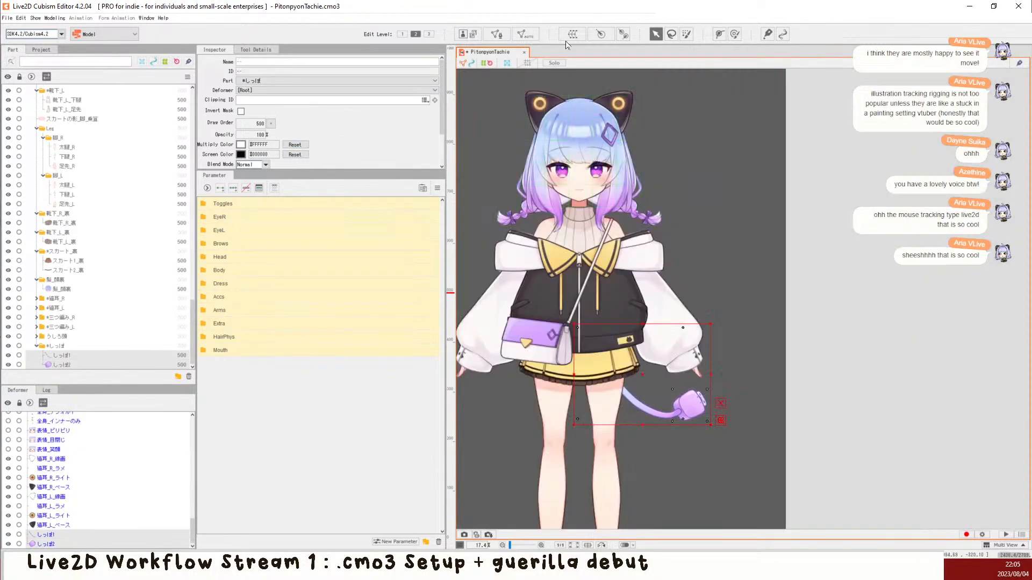
pyautogui.click(573, 34)
pyautogui.hotkey('ctrl', 'a')
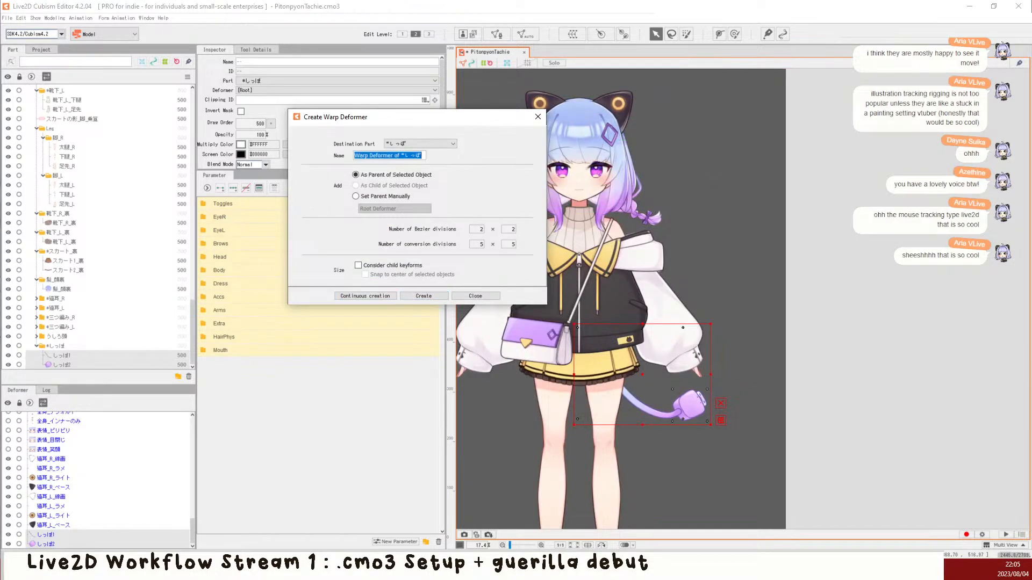
pyautogui.write('Tail')
pyautogui.click(423, 295)
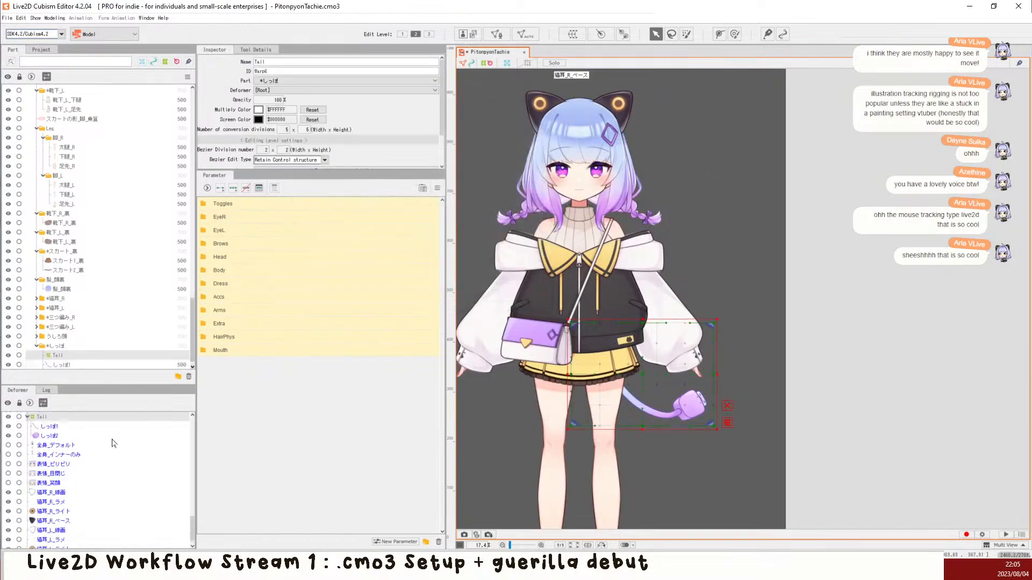
# Step: Create a warp deformer named Ears as parent of all 猫耳_R and 猫耳_L cat ear meshes, and collapse the deformer tree
pyautogui.click(28, 403)
pyautogui.press('Escape')
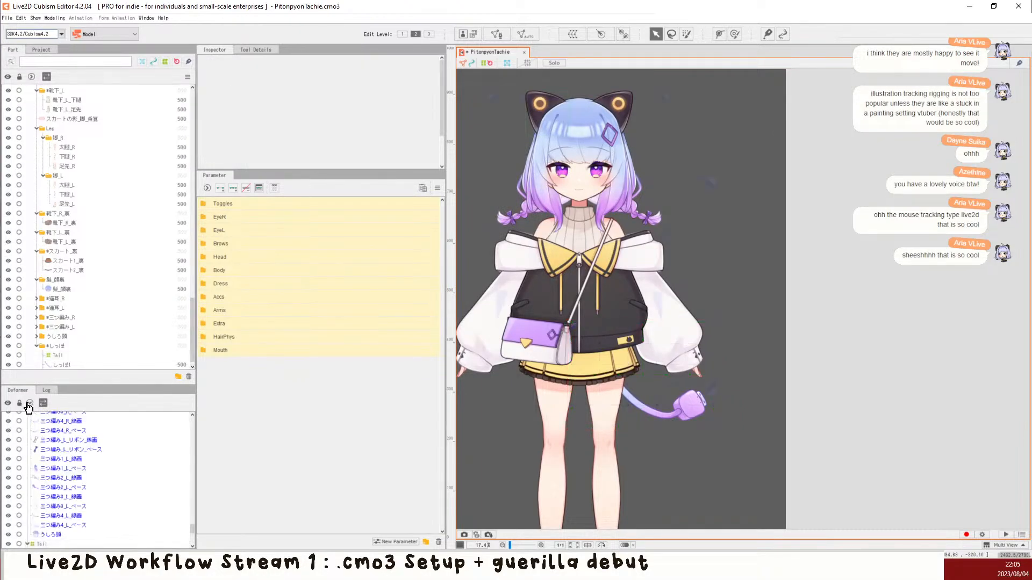
pyautogui.click(30, 404)
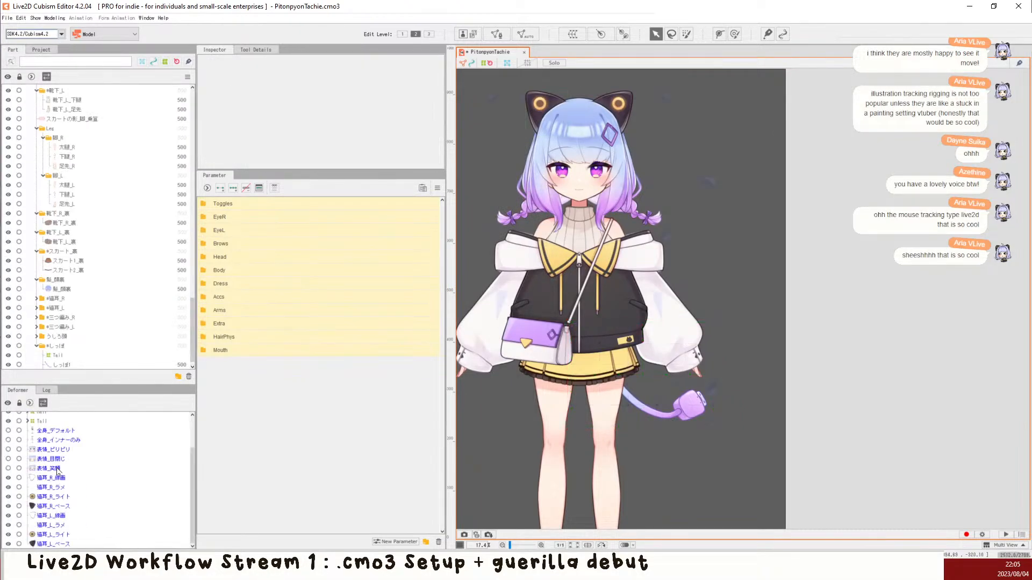
pyautogui.click(54, 478)
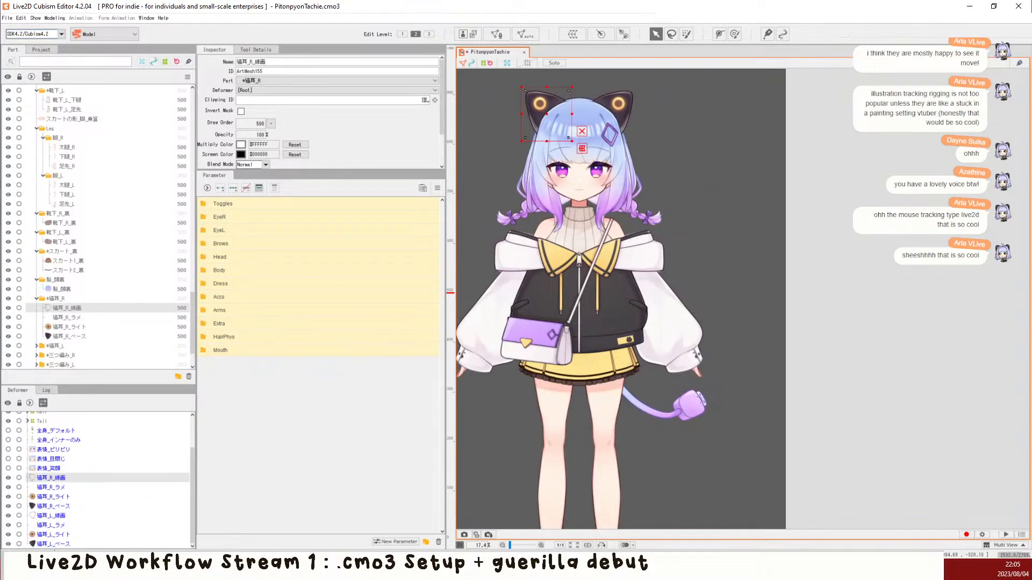
pyautogui.keyDown('shift'); pyautogui.click(53, 544); pyautogui.keyUp('shift')
pyautogui.click(572, 33)
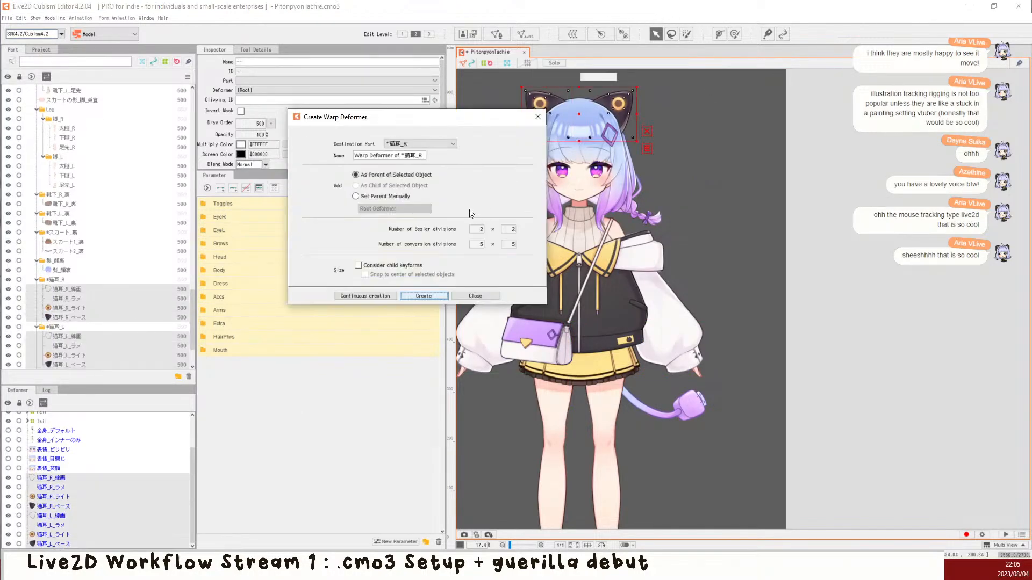
pyautogui.click(409, 155)
pyautogui.write('Ears')
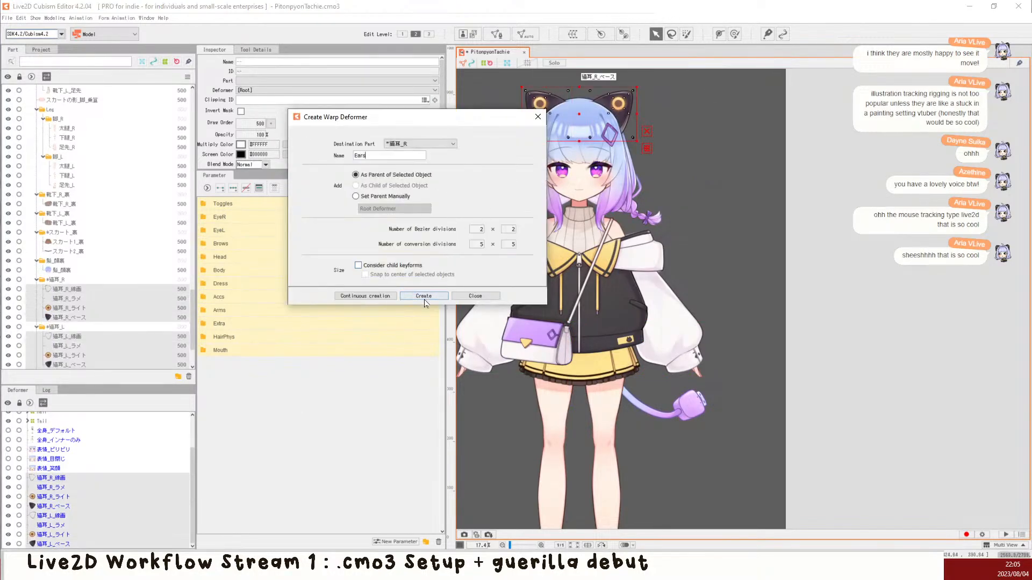
pyautogui.click(423, 296)
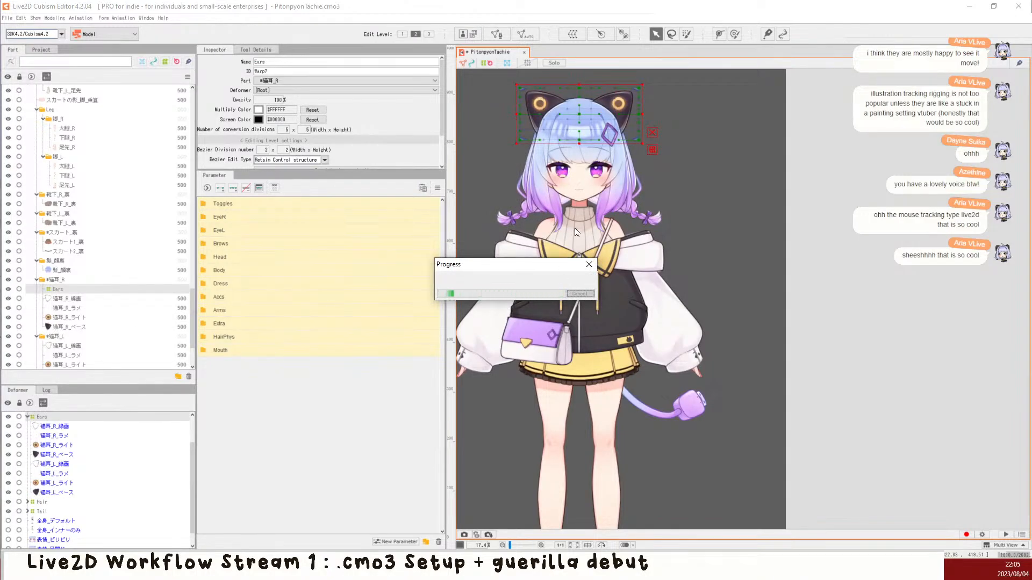
pyautogui.click(28, 418)
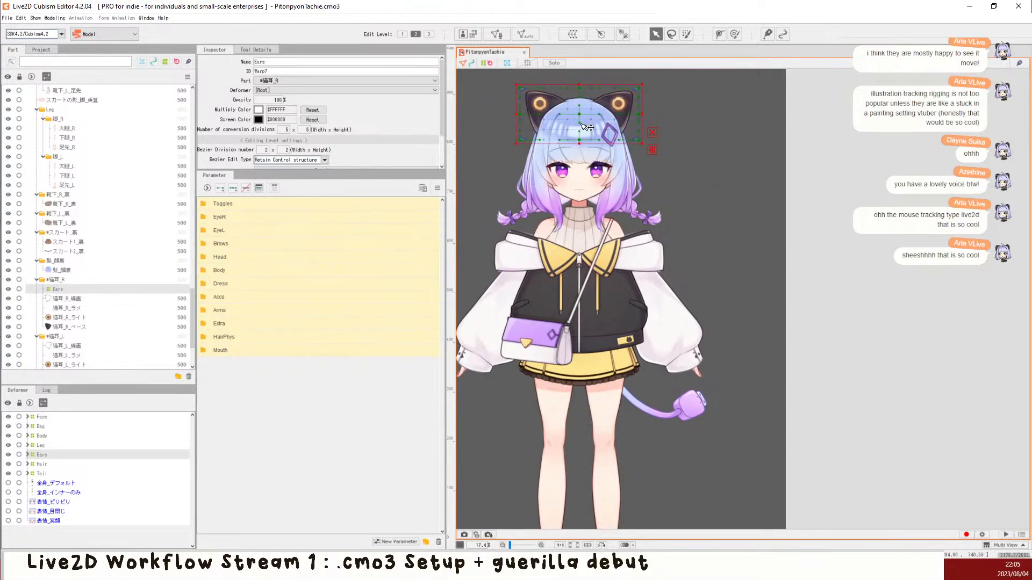
# Step: Check which meshes belong to the Ears deformer by fading out the rest of the model
pyautogui.moveTo(565, 157); pyautogui.dragTo(651, 208)
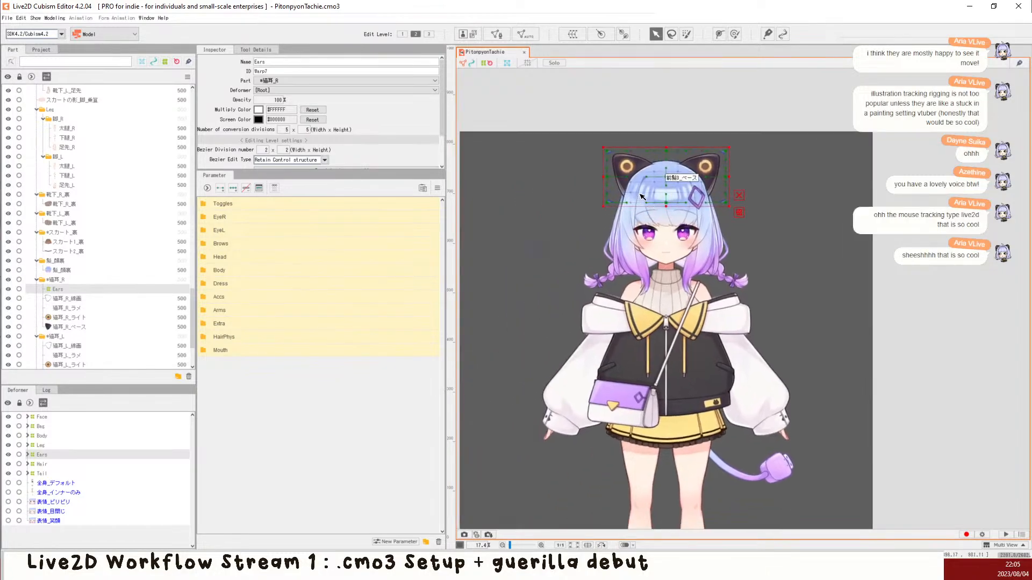
pyautogui.press('f')
pyautogui.scroll(3, 672, 129)
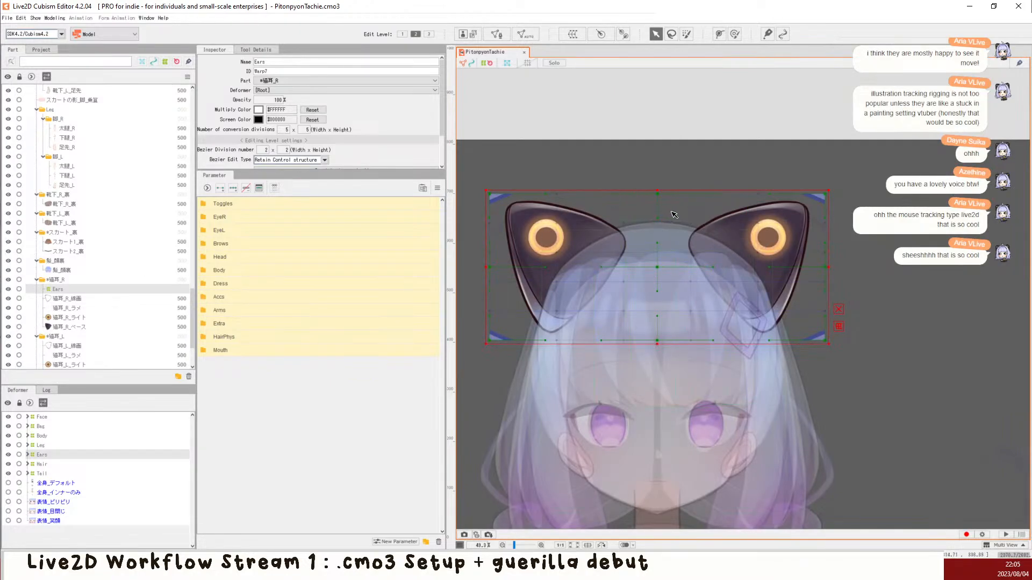
pyautogui.scroll(-3, 673, 214)
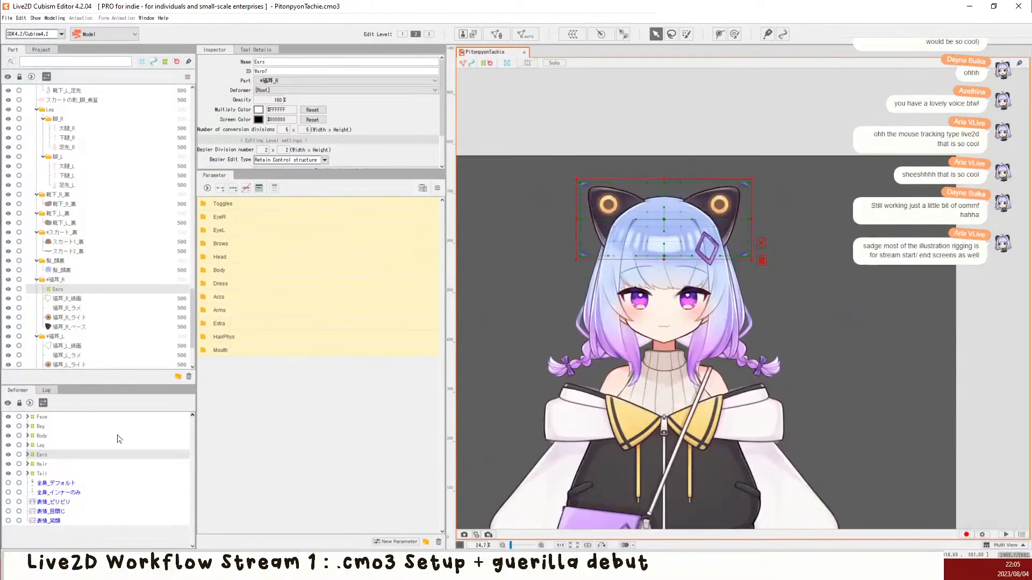
# Step: Select the Face deformer and inspect its meshes up close with the other parts faded, then restore the normal display
pyautogui.click(40, 417)
pyautogui.moveTo(670, 330); pyautogui.dragTo(670, 252)
pyautogui.scroll(2, 650, 136)
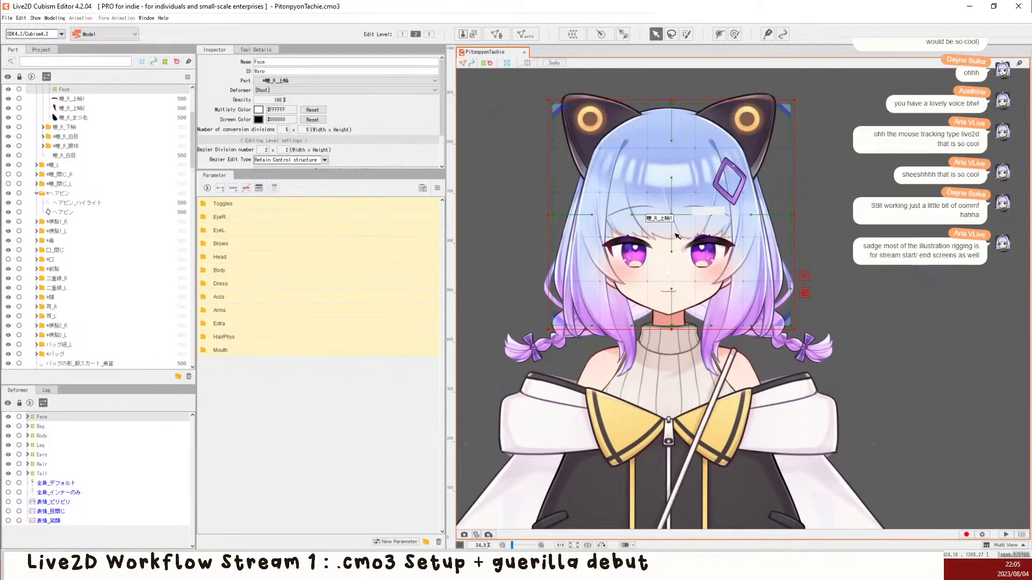
pyautogui.press('f')
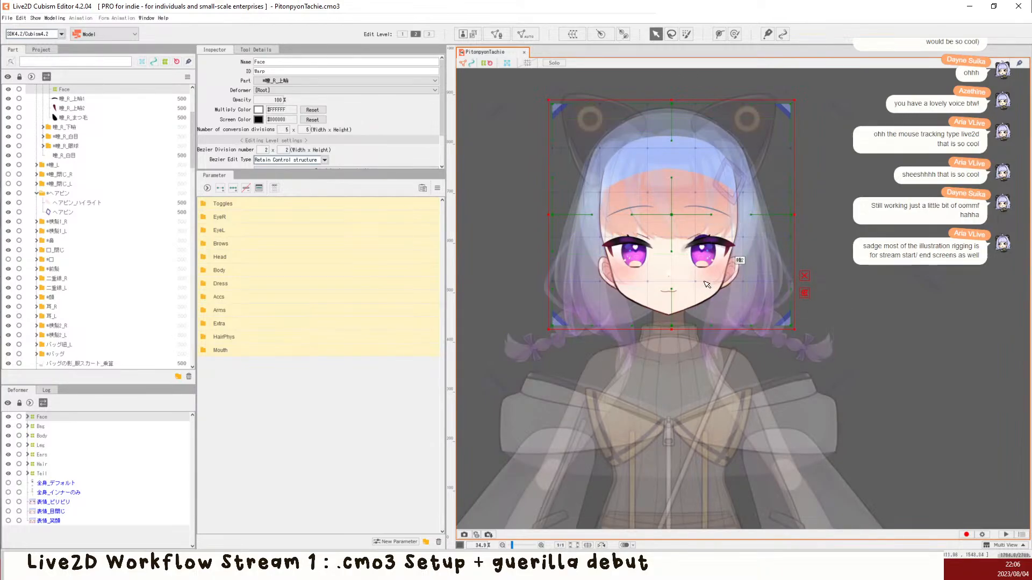
pyautogui.scroll(2, 710, 288)
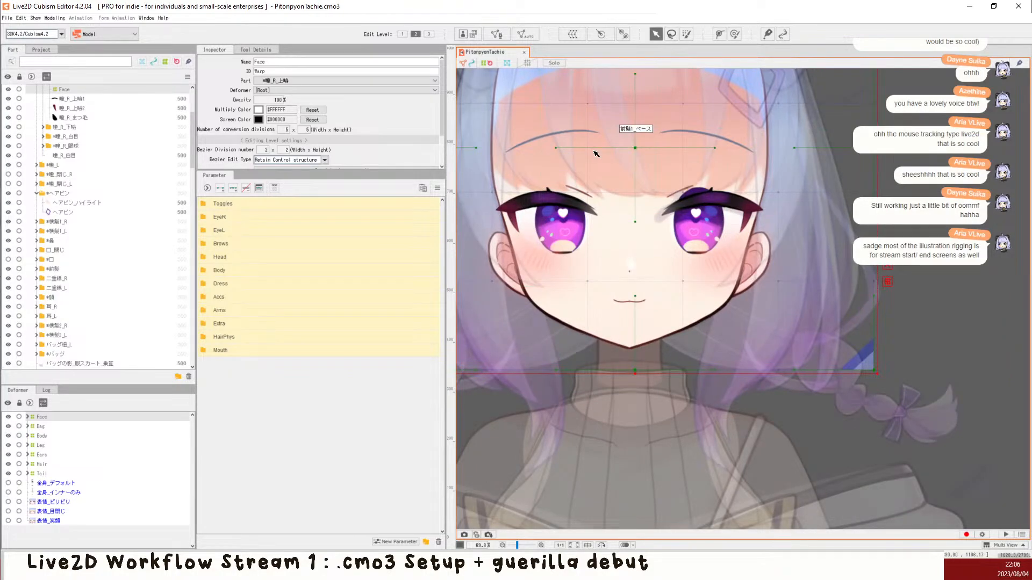
pyautogui.press('f')
pyautogui.scroll(-2, 644, 147)
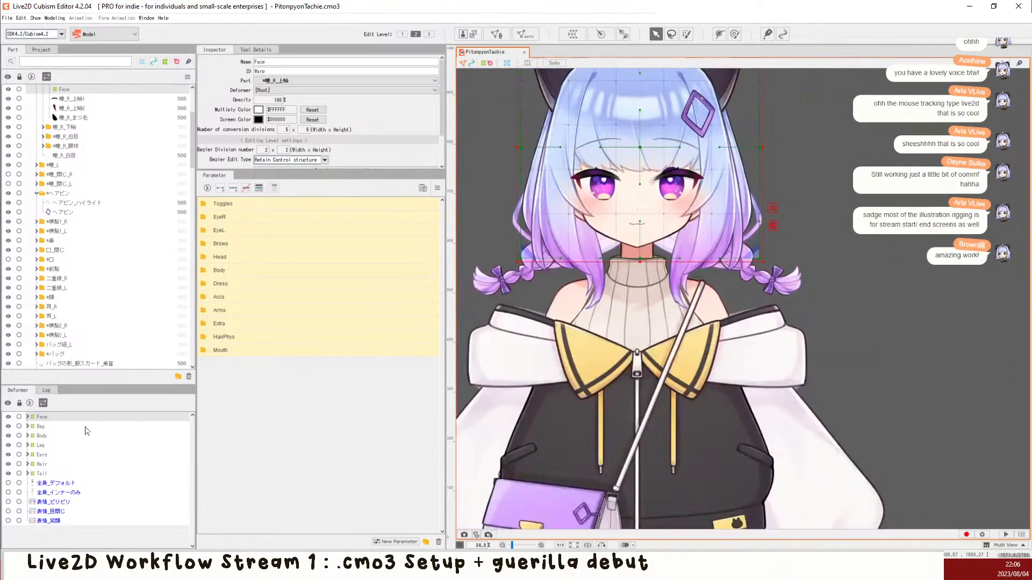
# Step: Check which meshes belong to the Bag deformer by fading out the other parts, and restore the normal display
pyautogui.click(77, 426)
pyautogui.scroll(-2, 544, 356)
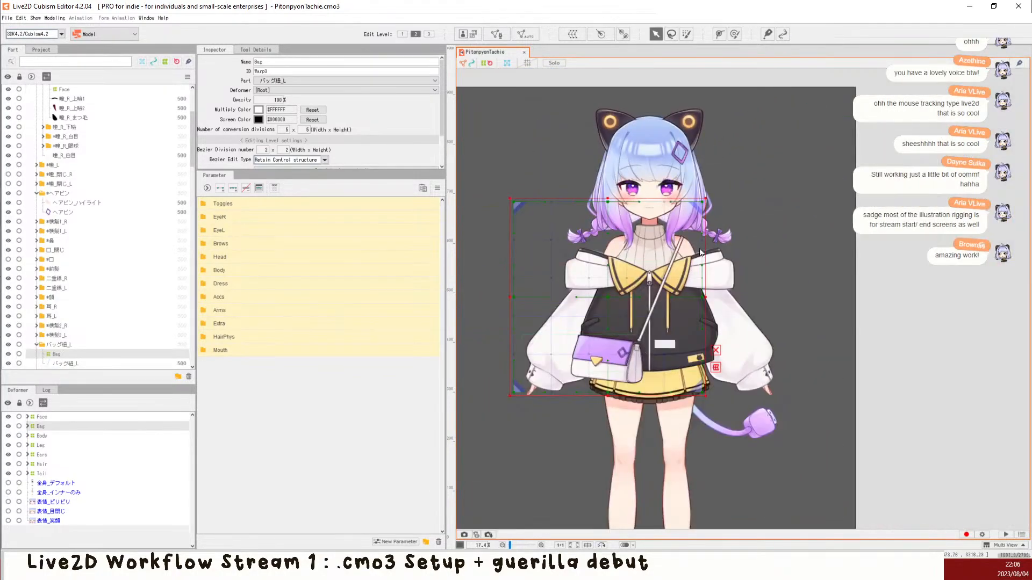
pyautogui.press('f')
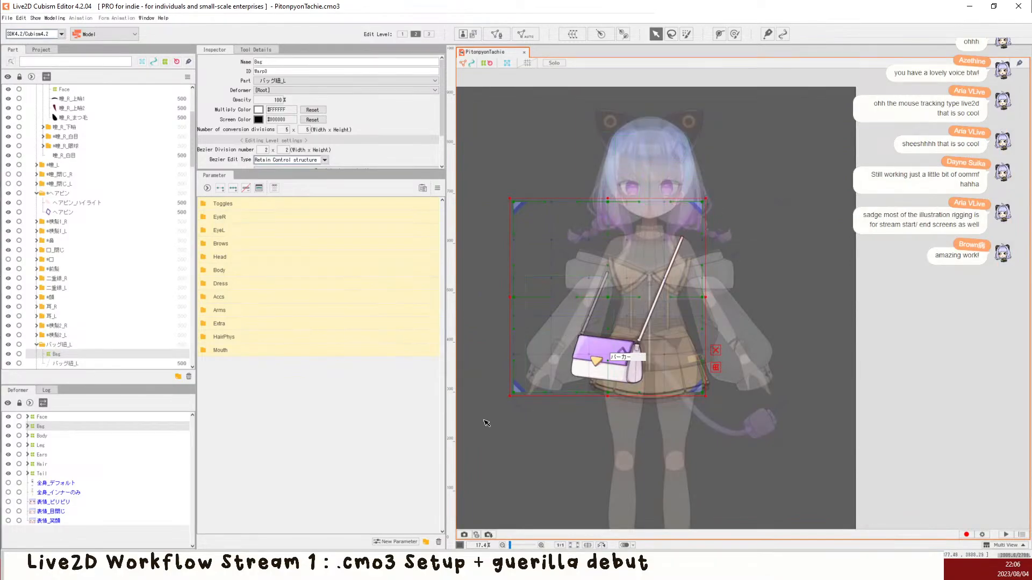
pyautogui.press('f')
# Step: Check which meshes belong to the Body deformer with the rest of the model faded, and restore the normal display
pyautogui.click(91, 436)
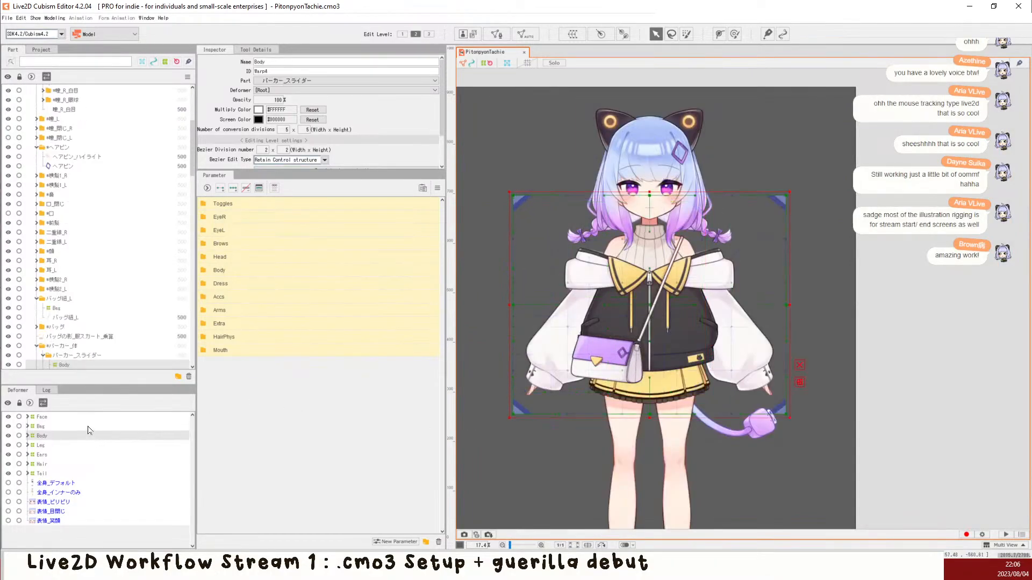
pyautogui.press('f')
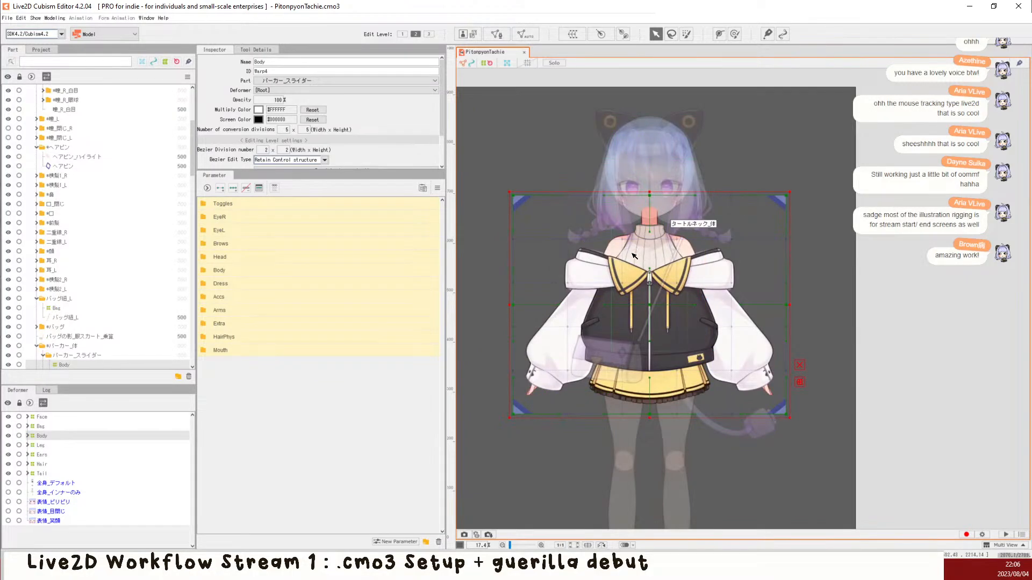
pyautogui.scroll(2, 634, 253)
pyautogui.scroll(-2, 640, 194)
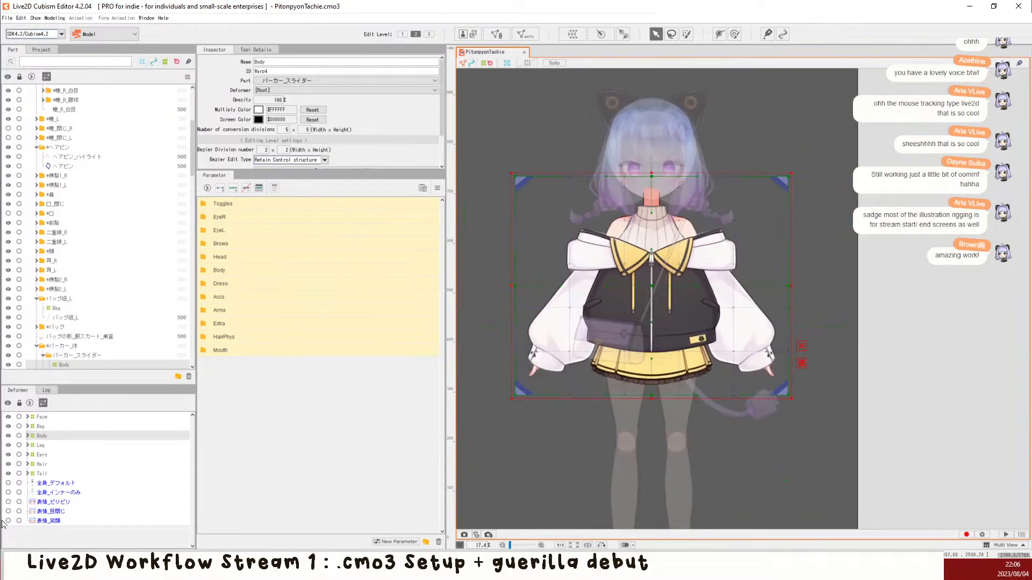
pyautogui.press('f')
# Step: Check the Leg deformer's meshes down to the shoes with the other parts faded, and restore the normal display
pyautogui.click(41, 446)
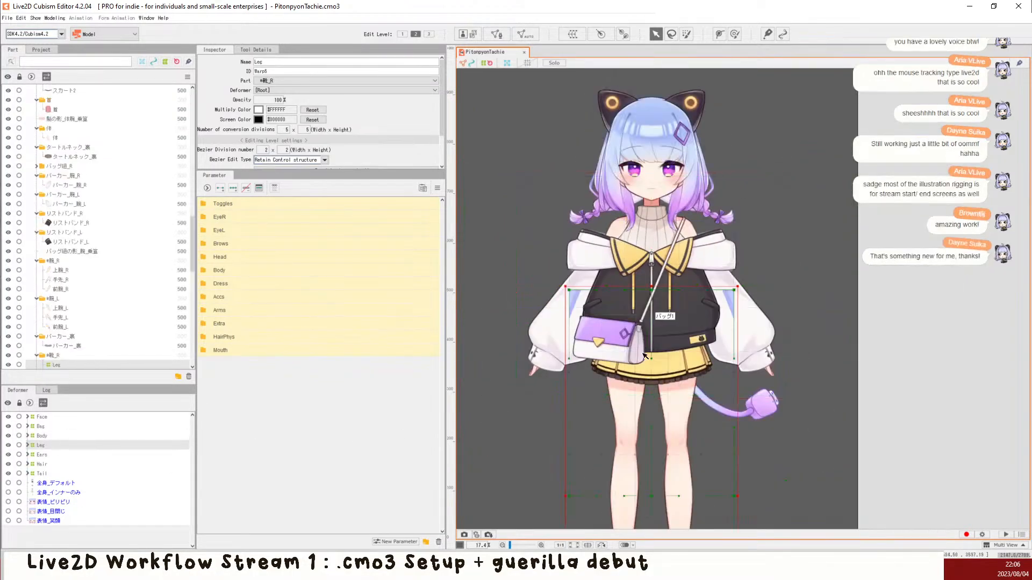
pyautogui.press('f')
pyautogui.scroll(-4, 642, 460)
pyautogui.scroll(4, 642, 460)
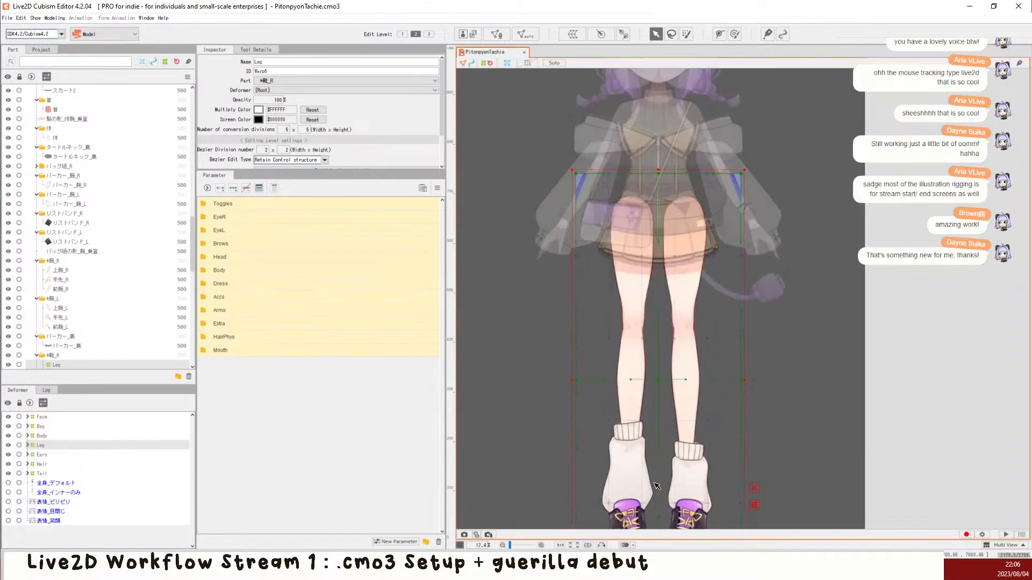
pyautogui.scroll(-2, 656, 480)
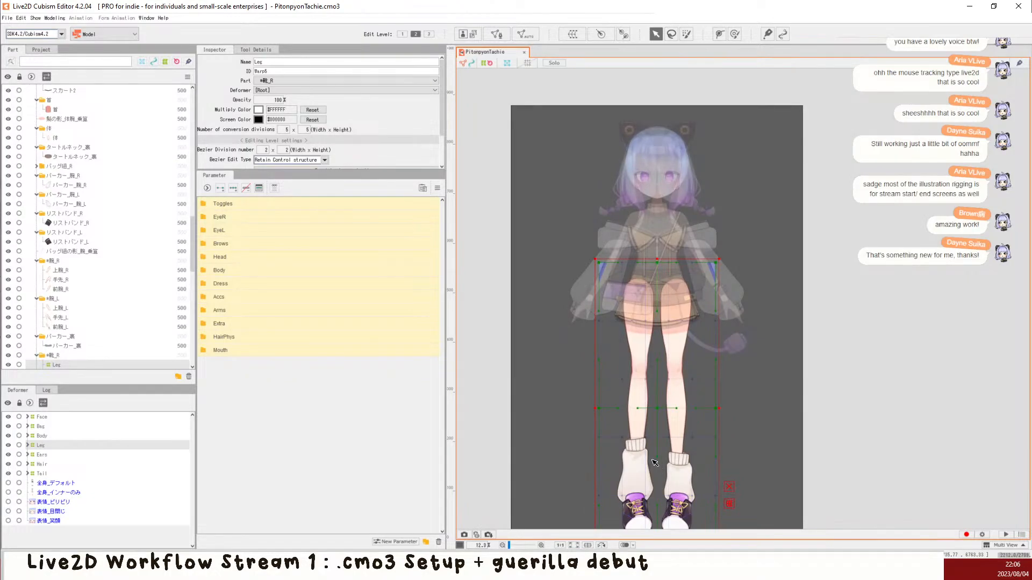
pyautogui.press('f')
# Step: Check the meshes of the Ears deformer and of the Hair deformer, each with the other parts faded
pyautogui.click(64, 454)
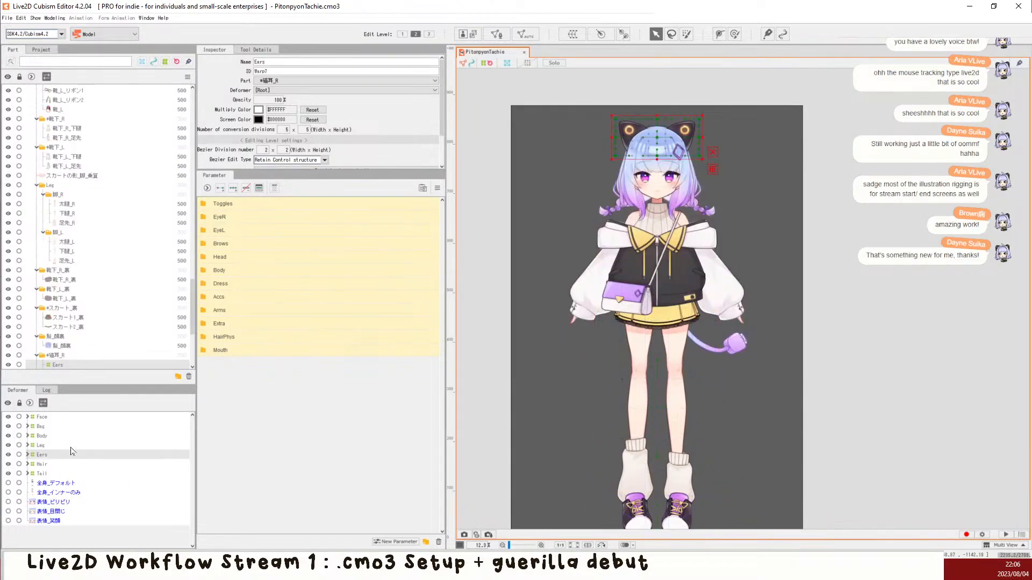
pyautogui.scroll(5, 629, 200)
pyautogui.press('f')
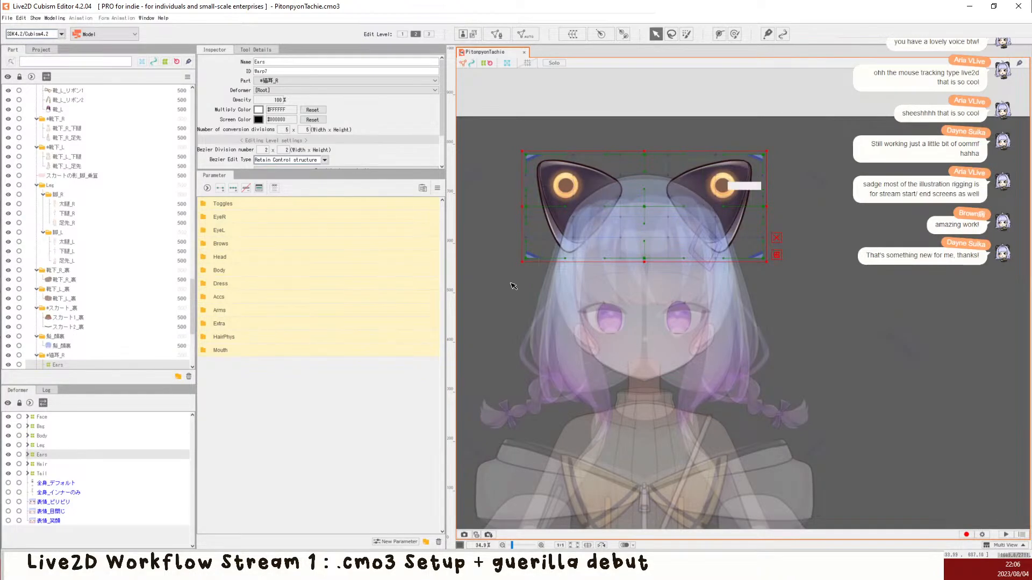
pyautogui.click(42, 464)
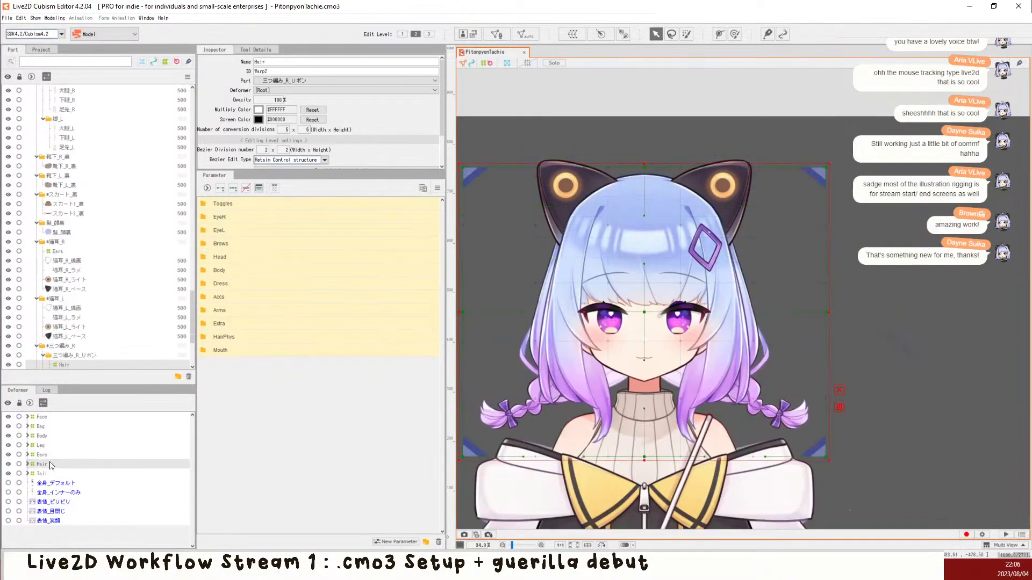
pyautogui.scroll(-2, 688, 335)
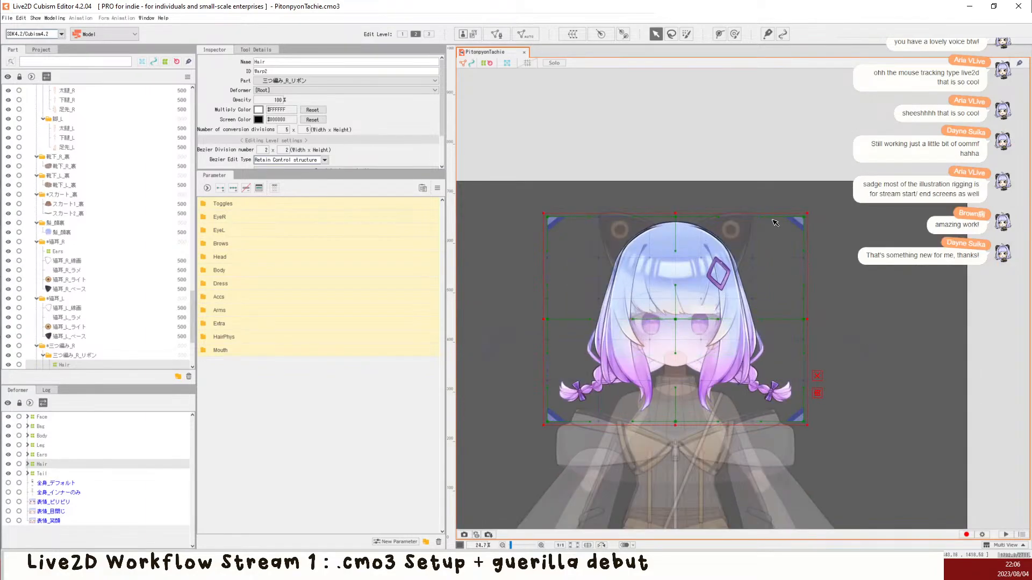
# Step: Select the Tail deformer and check its meshes with the other parts faded
pyautogui.click(42, 474)
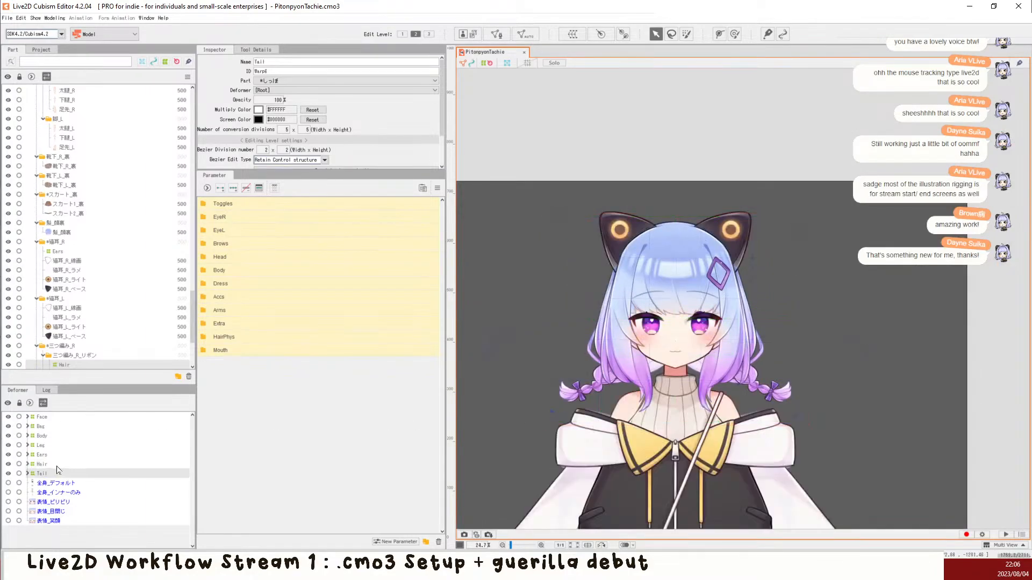
pyautogui.scroll(-5, 691, 344)
pyautogui.scroll(4, 692, 344)
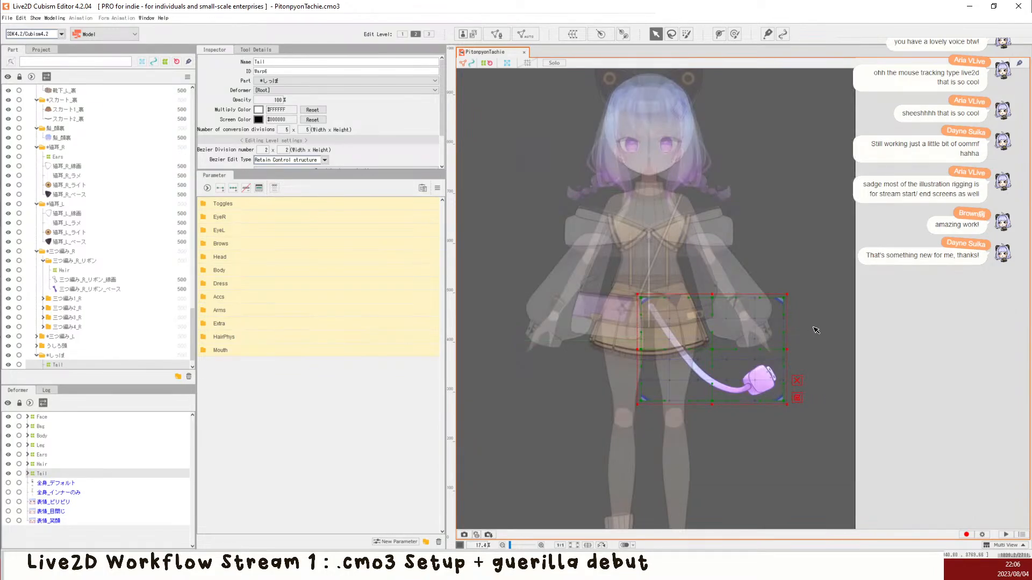
# Step: Deselect the Tail deformer and save the model file
pyautogui.hotkey('ctrl', 's')
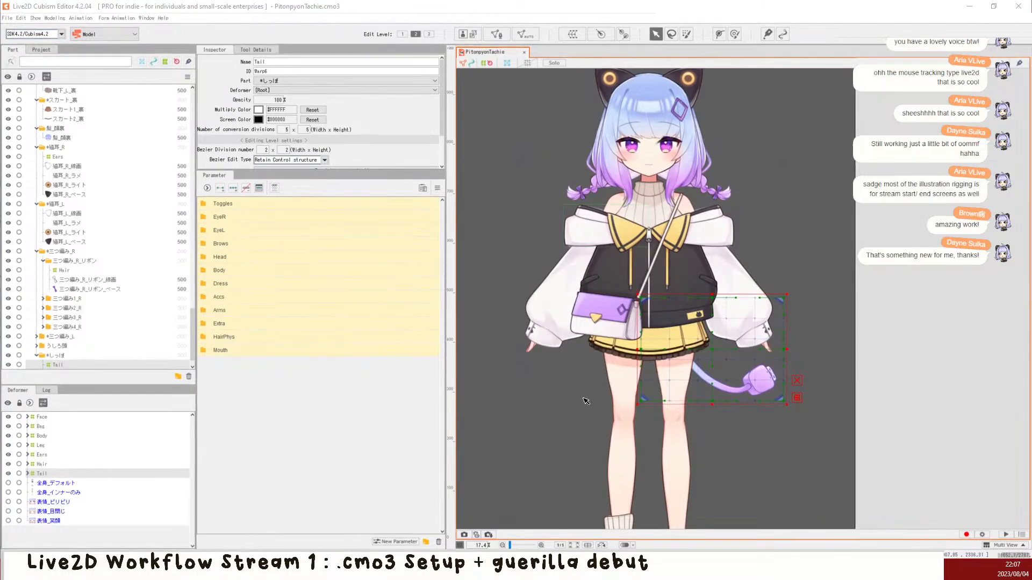
pyautogui.click(949, 346)
pyautogui.hotkey('ctrl', 's')
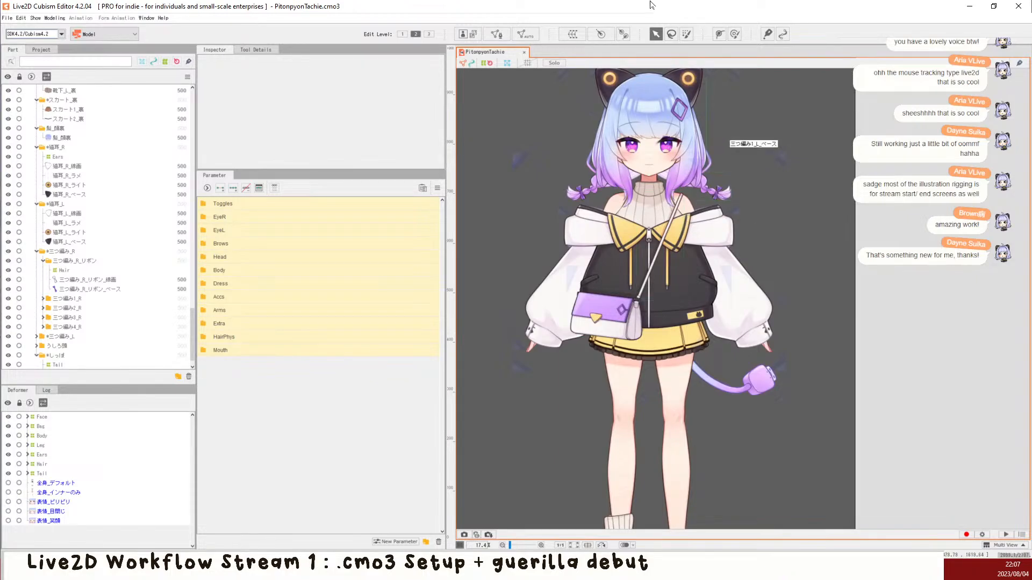
pyautogui.scroll(4, 647, 97)
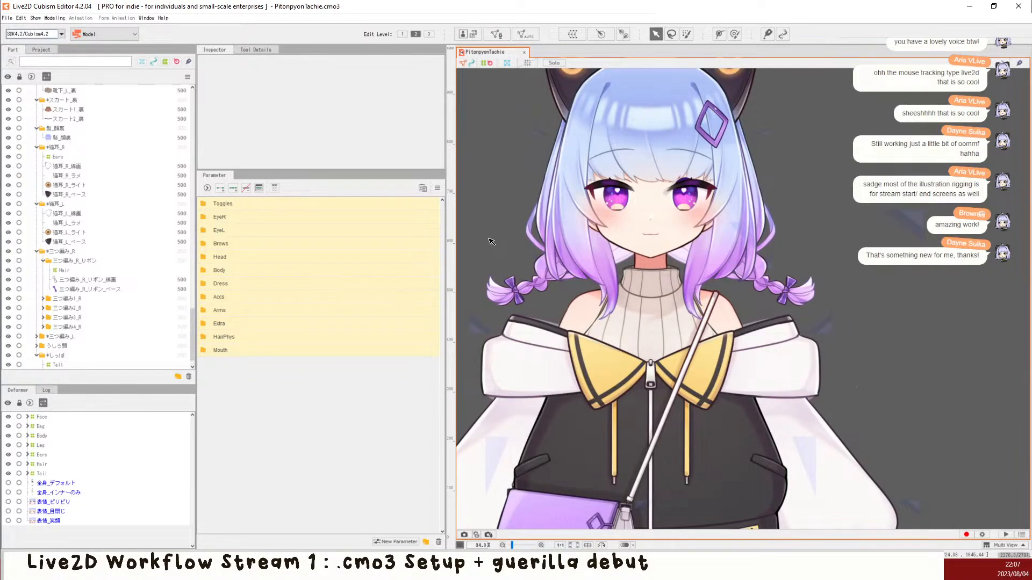
pyautogui.scroll(7, 98, 165)
pyautogui.scroll(15, 99, 165)
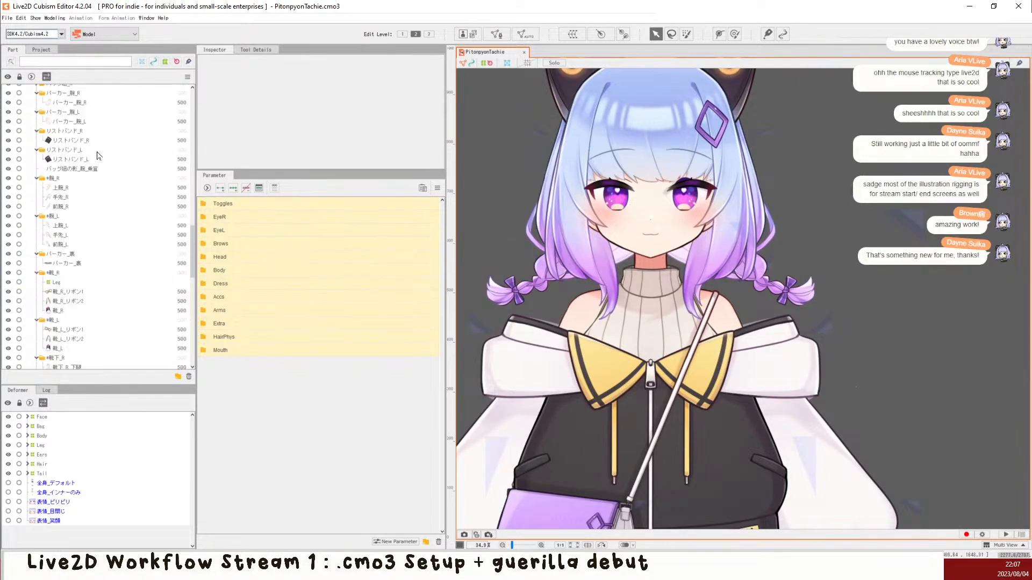
pyautogui.scroll(9, 137, 223)
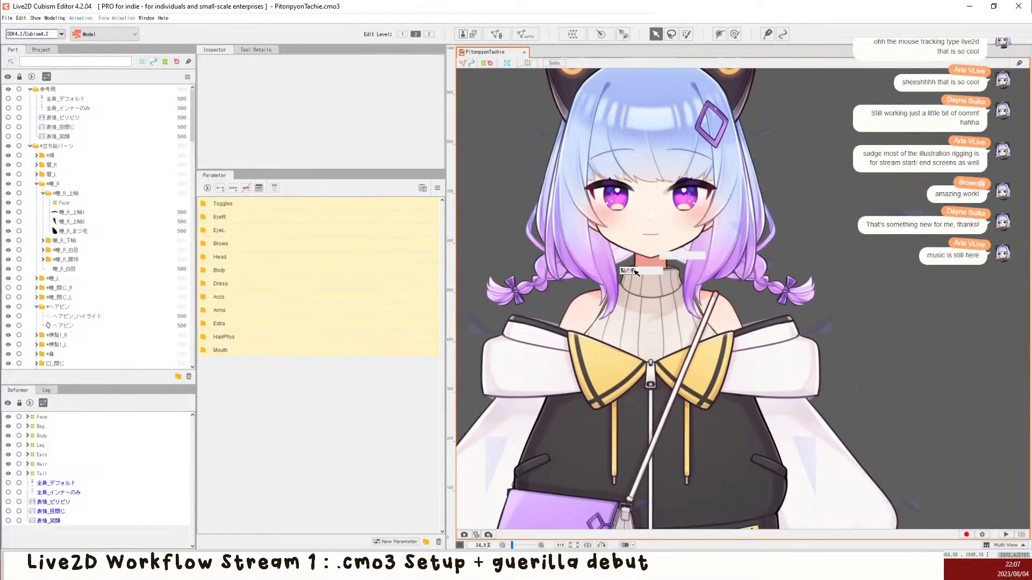
pyautogui.scroll(-3, 639, 243)
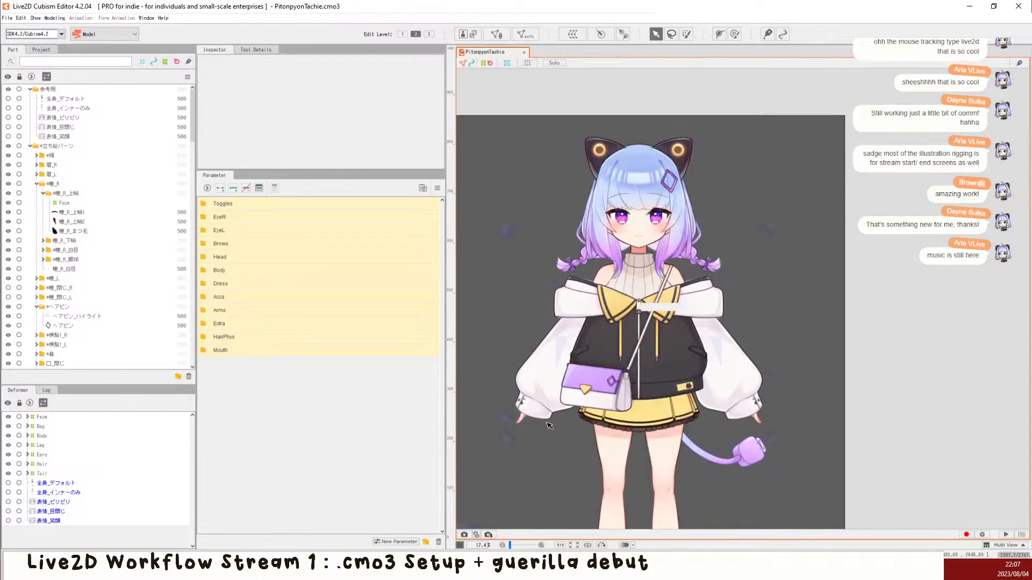
pyautogui.scroll(1, 619, 385)
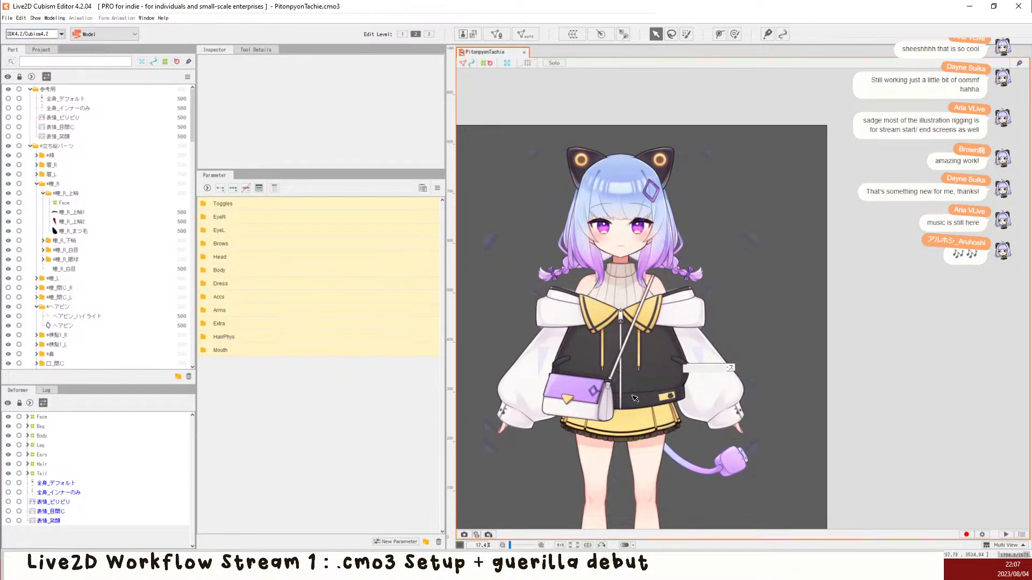
pyautogui.scroll(2, 601, 330)
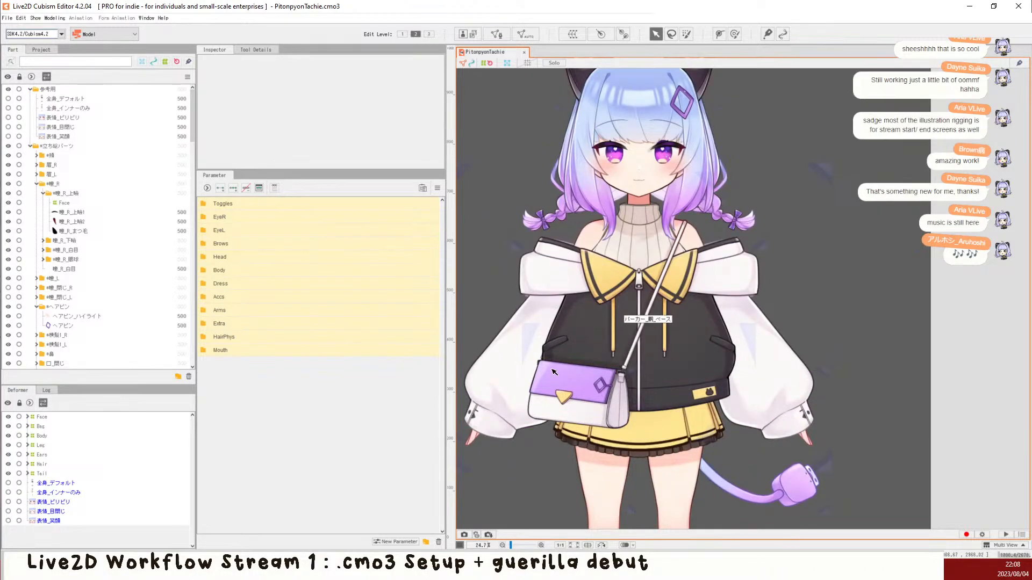
pyautogui.scroll(2, 657, 159)
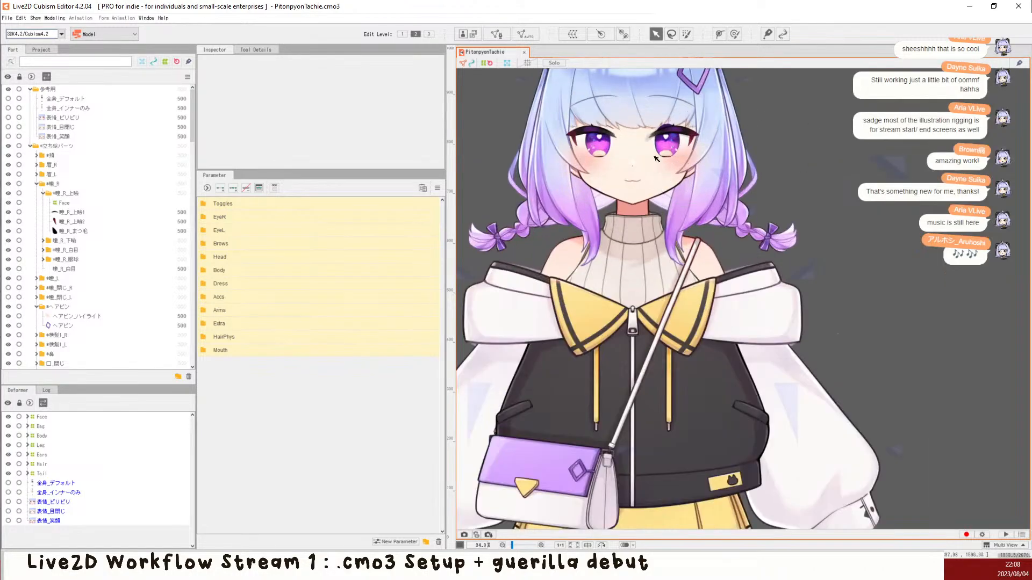
pyautogui.scroll(-2, 631, 127)
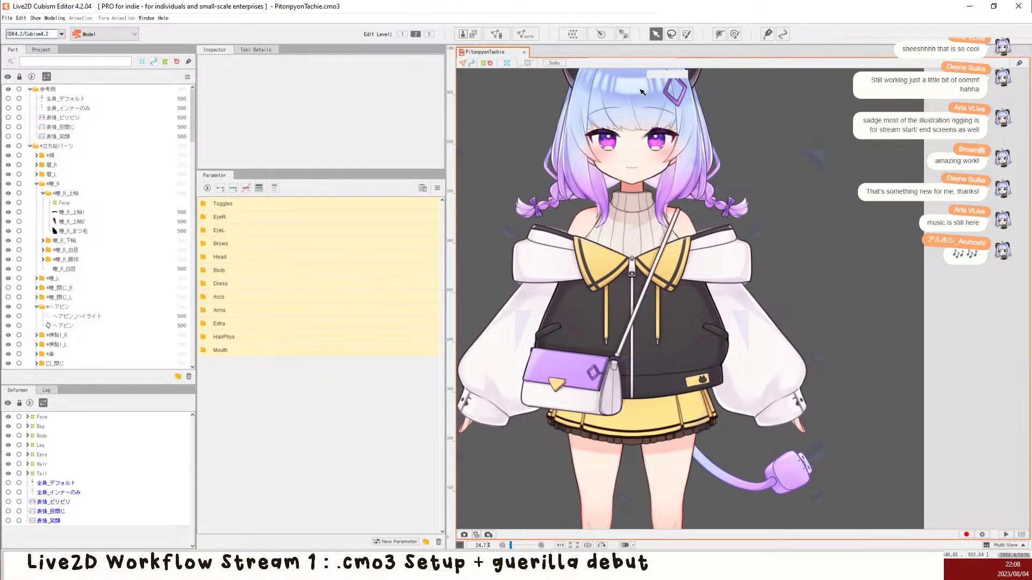
pyautogui.scroll(2, 636, 93)
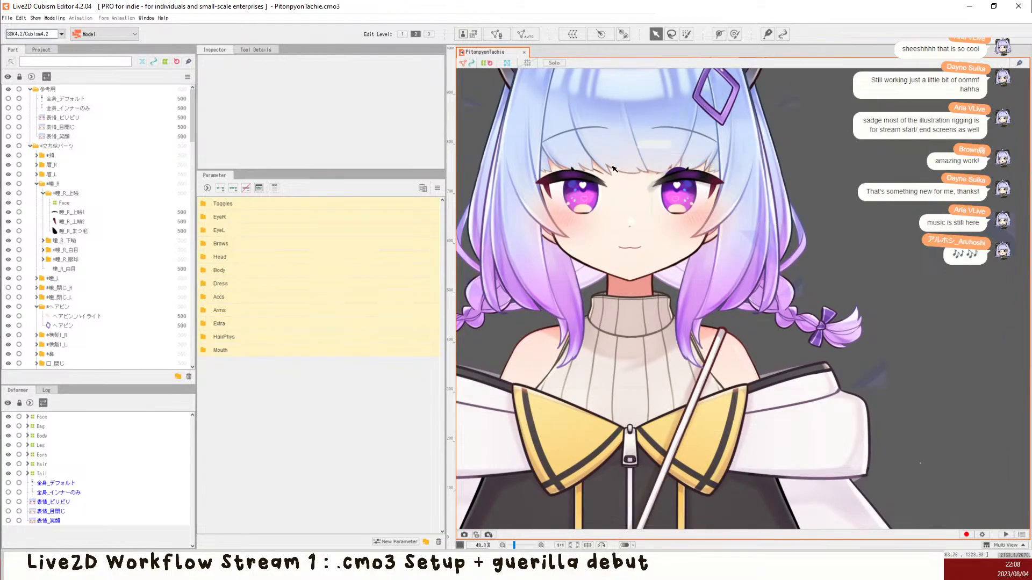
pyautogui.scroll(-5, 580, 175)
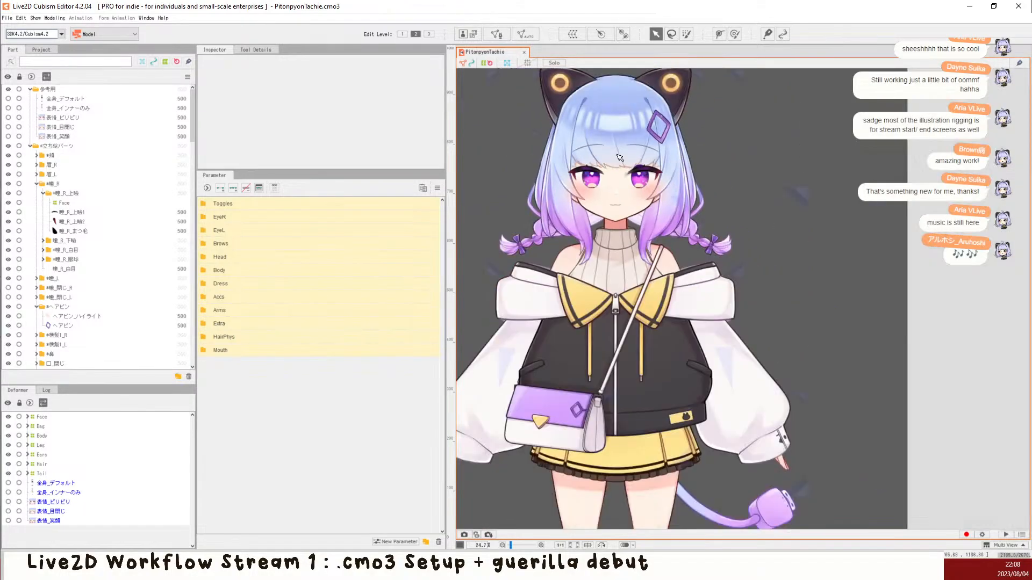
pyautogui.moveTo(628, 286); pyautogui.dragTo(666, 269)
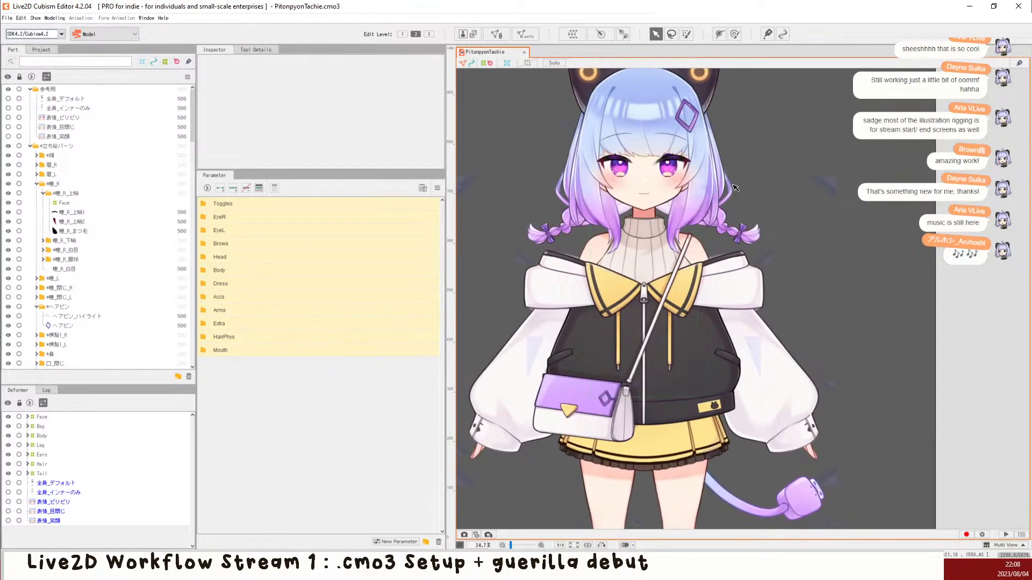
# Step: Save the model file, view the parameters in the EyeR and EyeL groups, and collapse both groups
pyautogui.hotkey('ctrl', 's')
pyautogui.click(207, 217)
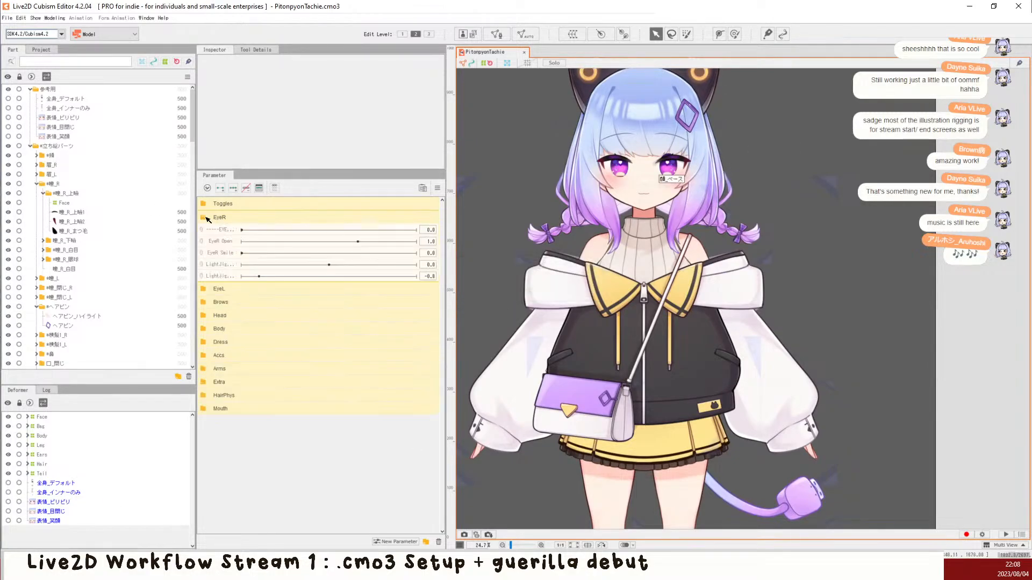
pyautogui.click(205, 287)
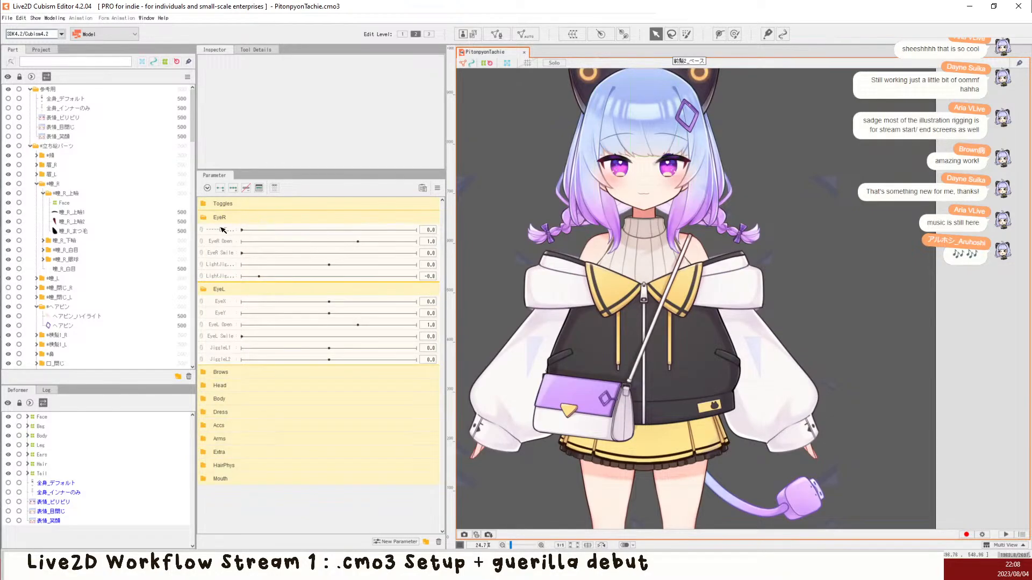
pyautogui.click(207, 218)
pyautogui.click(205, 230)
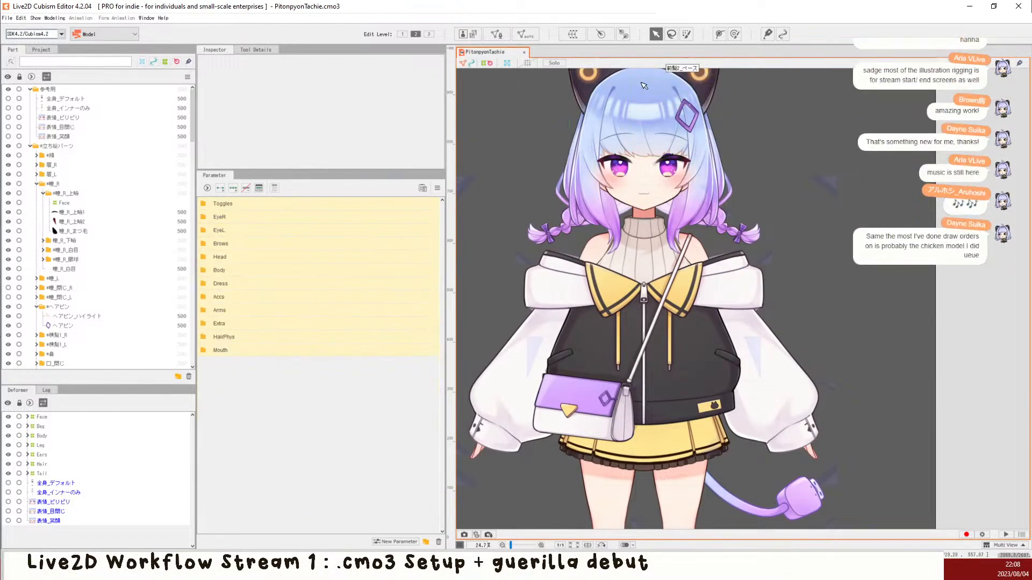
# Step: Examine the model's head up close and tilt the canvas view in perspective
pyautogui.scroll(3, 641, 83)
pyautogui.scroll(-1, 646, 93)
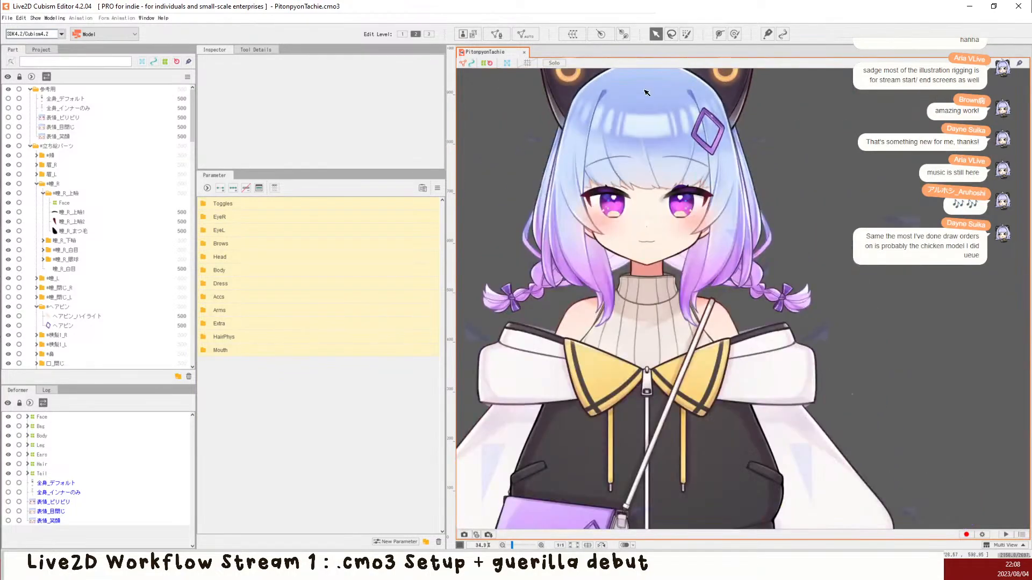
pyautogui.scroll(1, 662, 123)
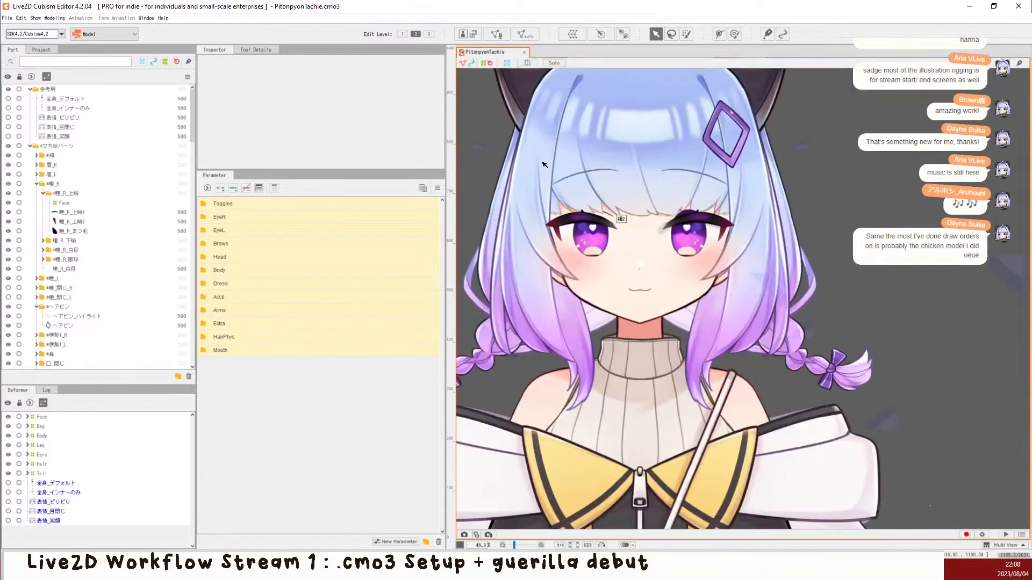
pyautogui.scroll(-1, 559, 169)
pyautogui.scroll(-6, 559, 169)
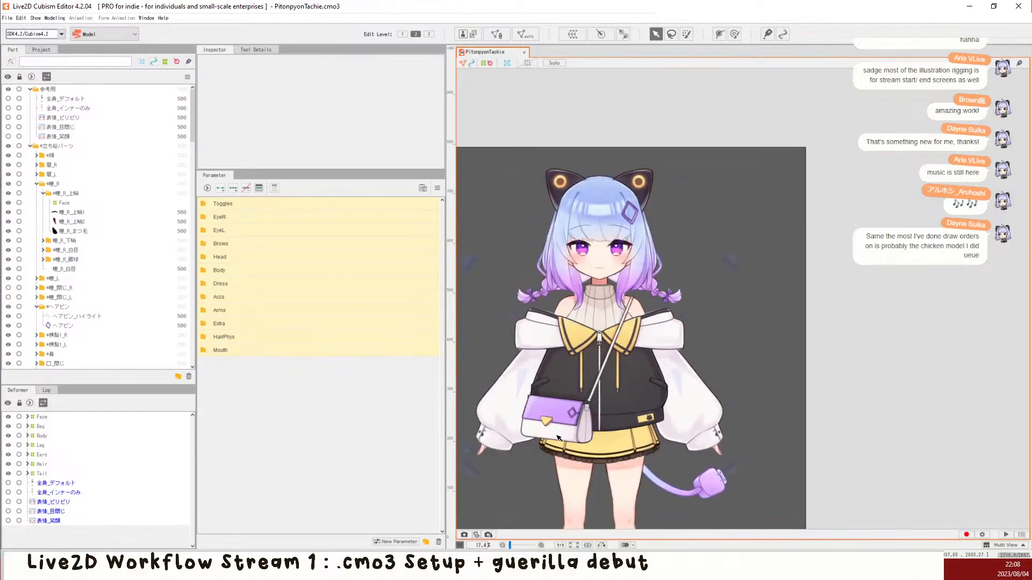
pyautogui.scroll(6, 574, 373)
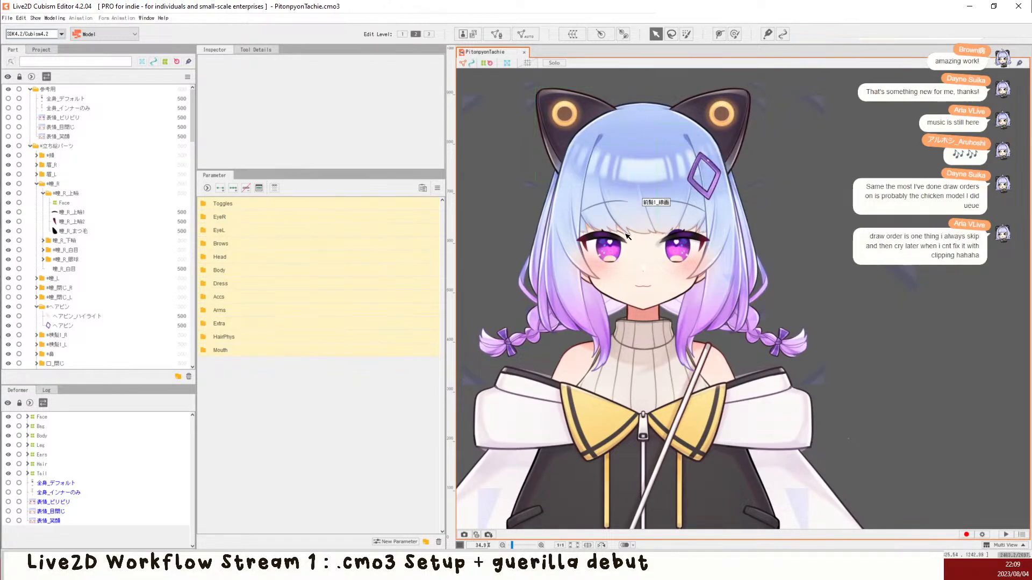
pyautogui.moveTo(604, 245); pyautogui.dragTo(500, 248)
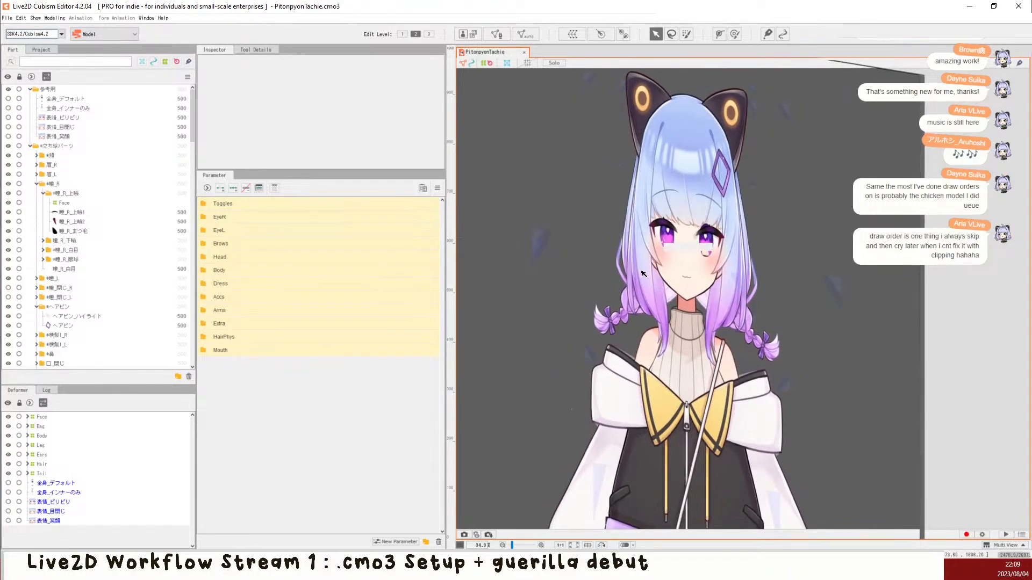
# Step: Examine the whole model with the canvas tilted in perspective, restore the frontal view, and look through the part list
pyautogui.moveTo(580, 292); pyautogui.dragTo(570, 309)
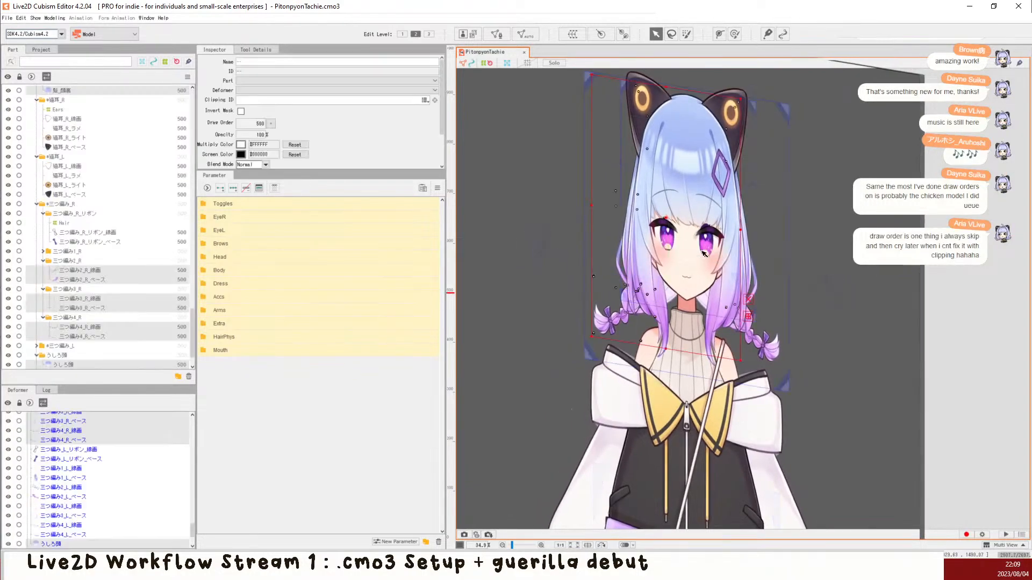
pyautogui.click(571, 310)
pyautogui.scroll(-5, 570, 311)
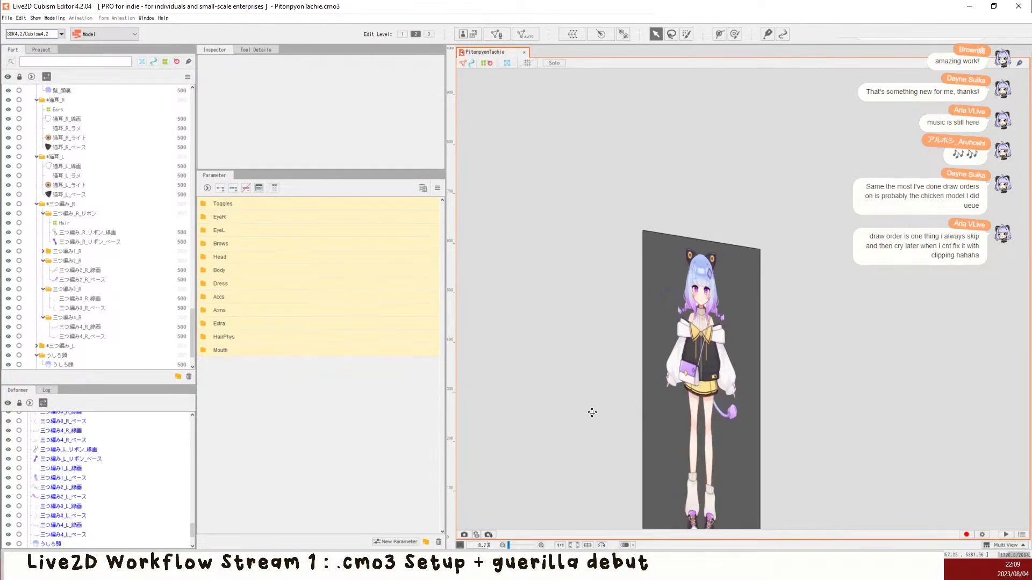
pyautogui.moveTo(589, 411); pyautogui.dragTo(709, 423)
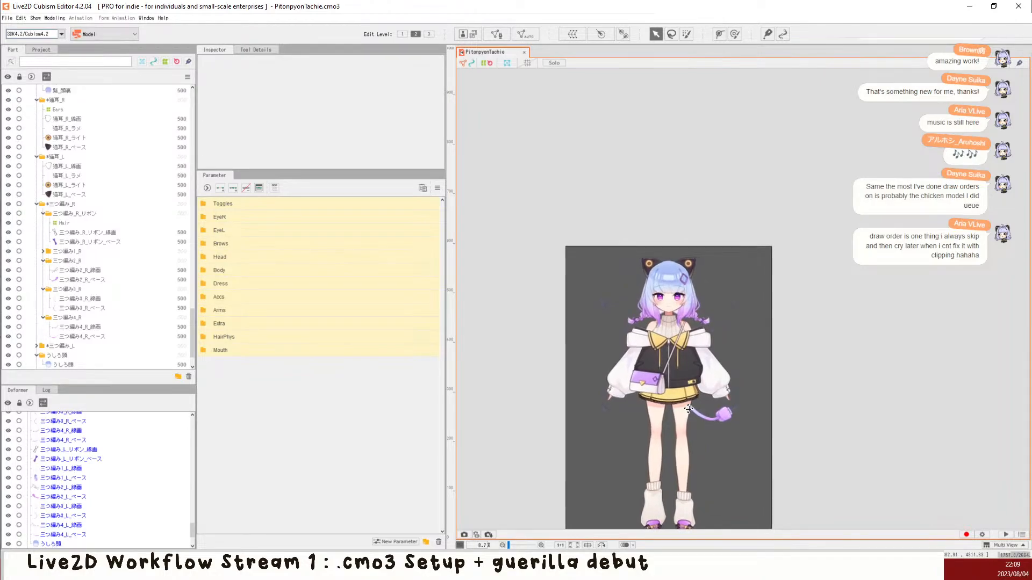
pyautogui.scroll(8, 660, 386)
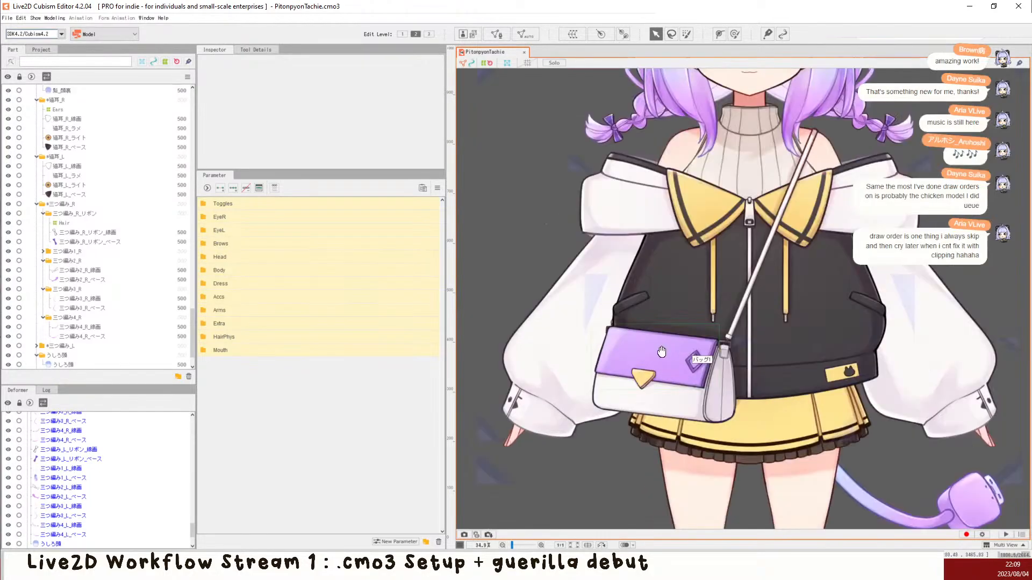
pyautogui.scroll(-3, 596, 339)
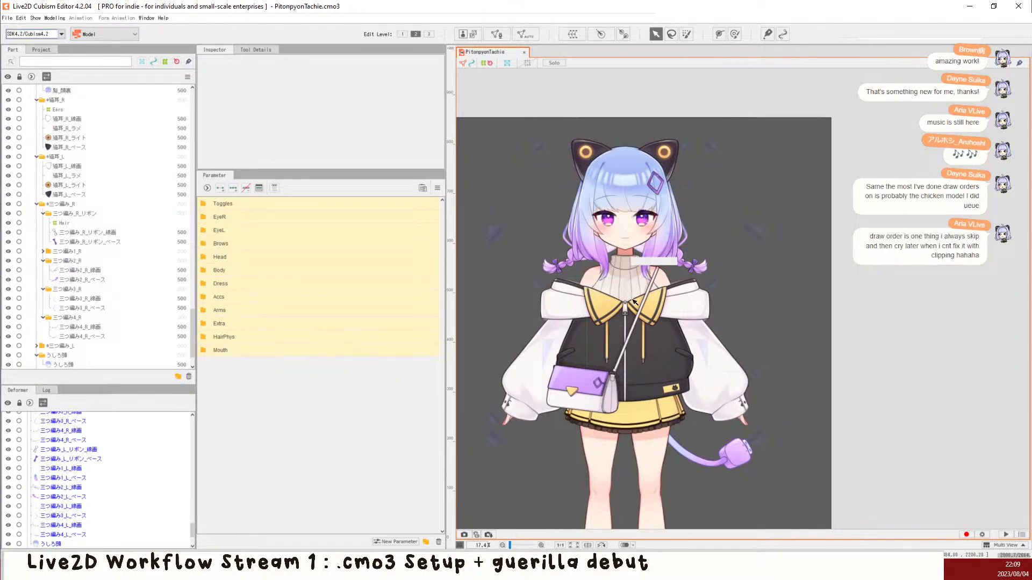
pyautogui.moveTo(616, 326); pyautogui.dragTo(498, 329)
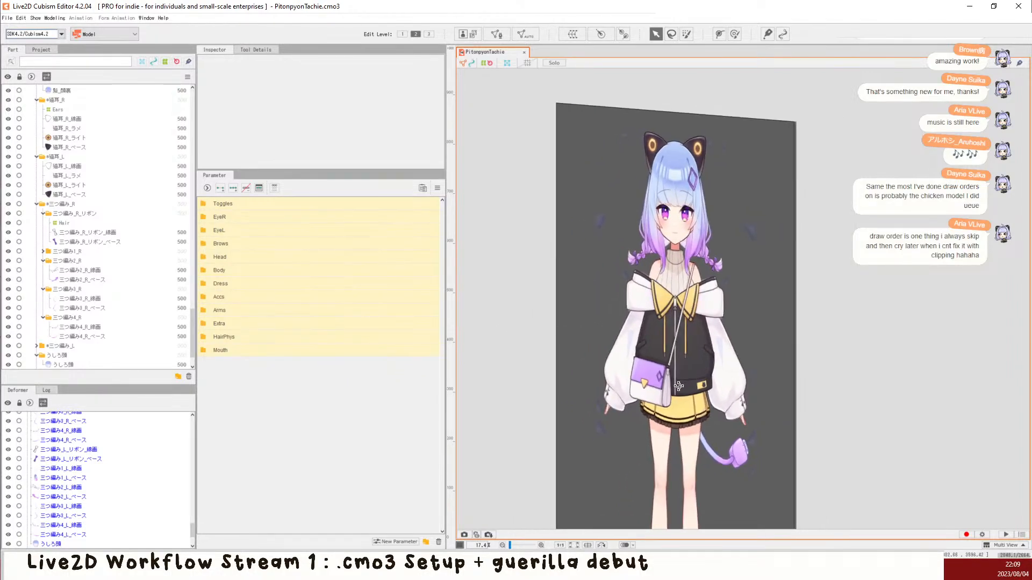
pyautogui.moveTo(678, 386); pyautogui.dragTo(629, 381)
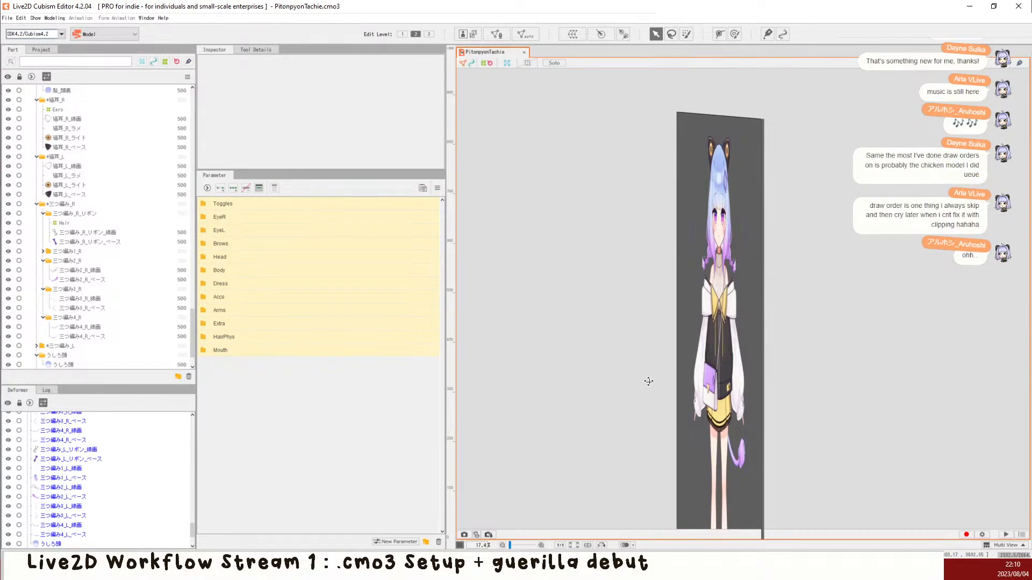
pyautogui.moveTo(647, 381); pyautogui.dragTo(806, 370)
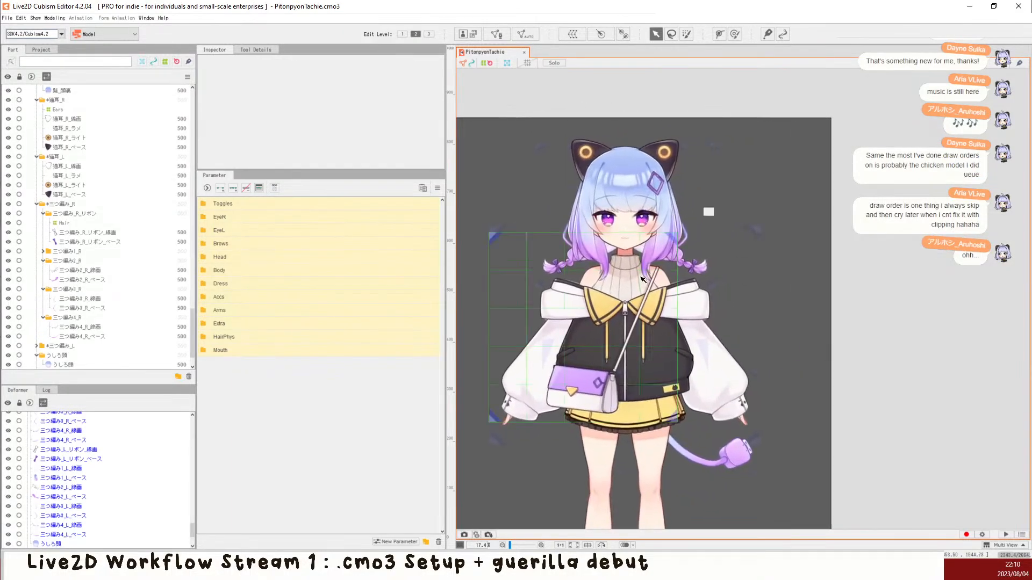
pyautogui.moveTo(651, 306); pyautogui.dragTo(676, 302)
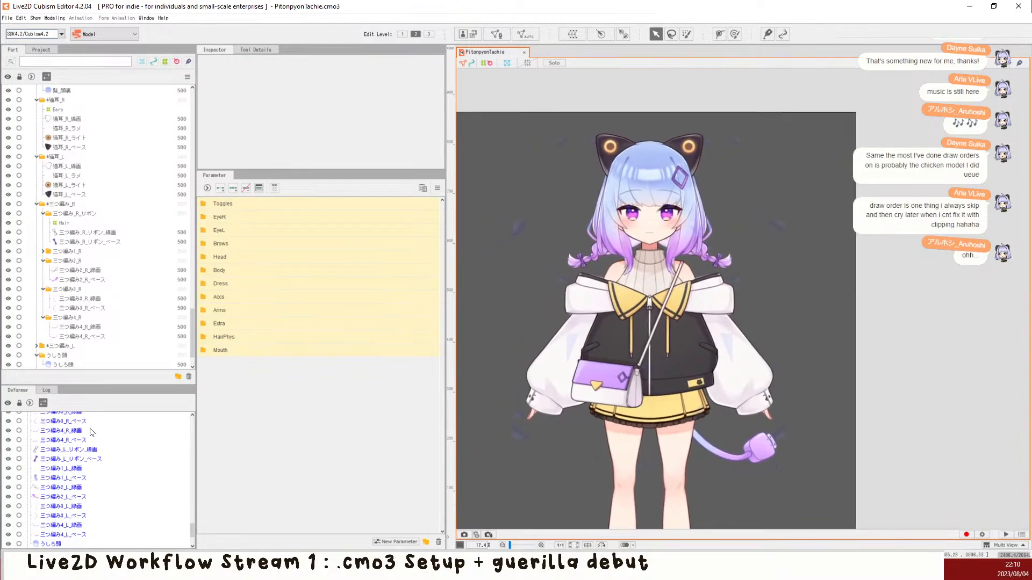
pyautogui.scroll(-15, 79, 276)
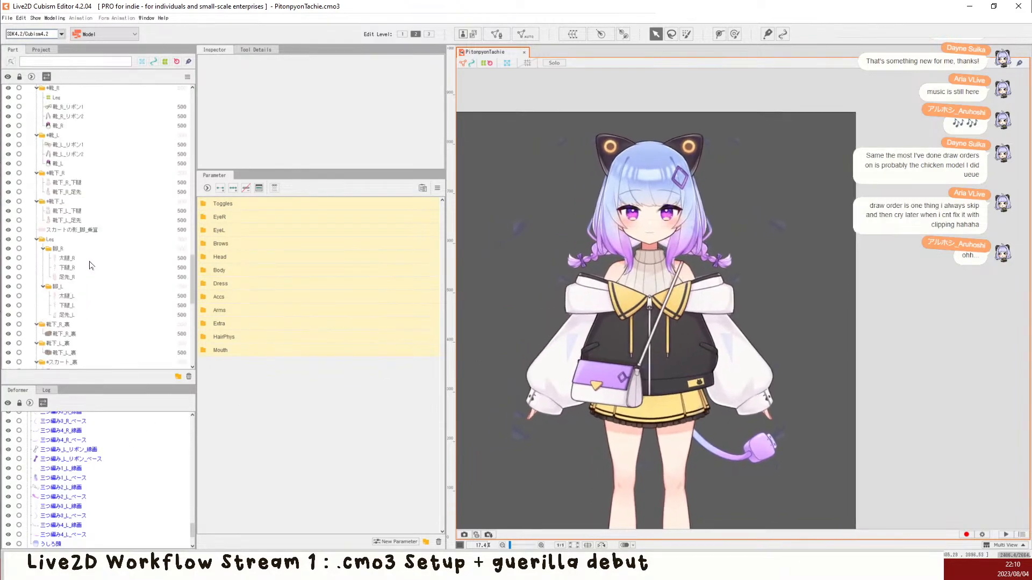
pyautogui.scroll(2, 101, 236)
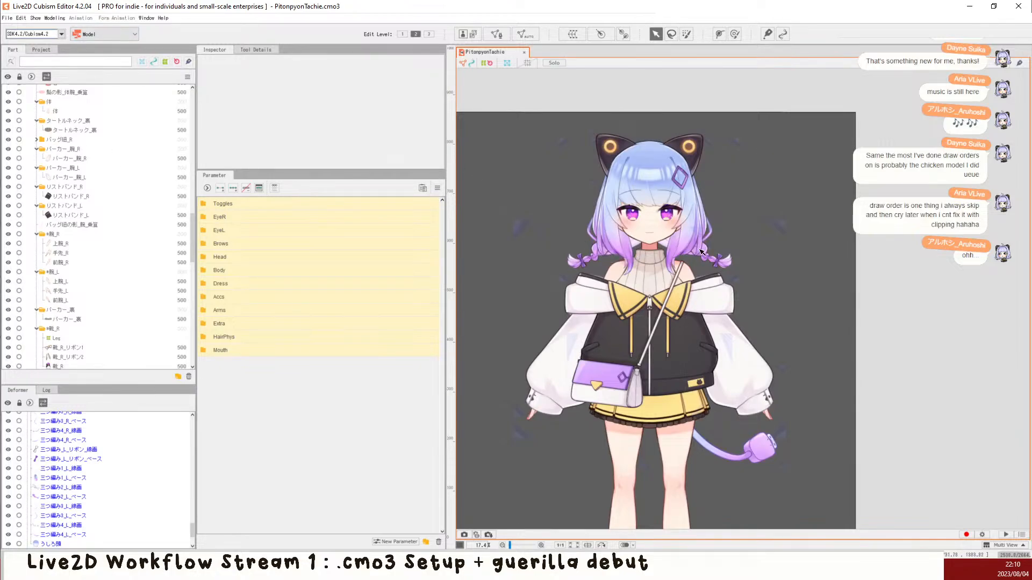
pyautogui.scroll(2, 529, 221)
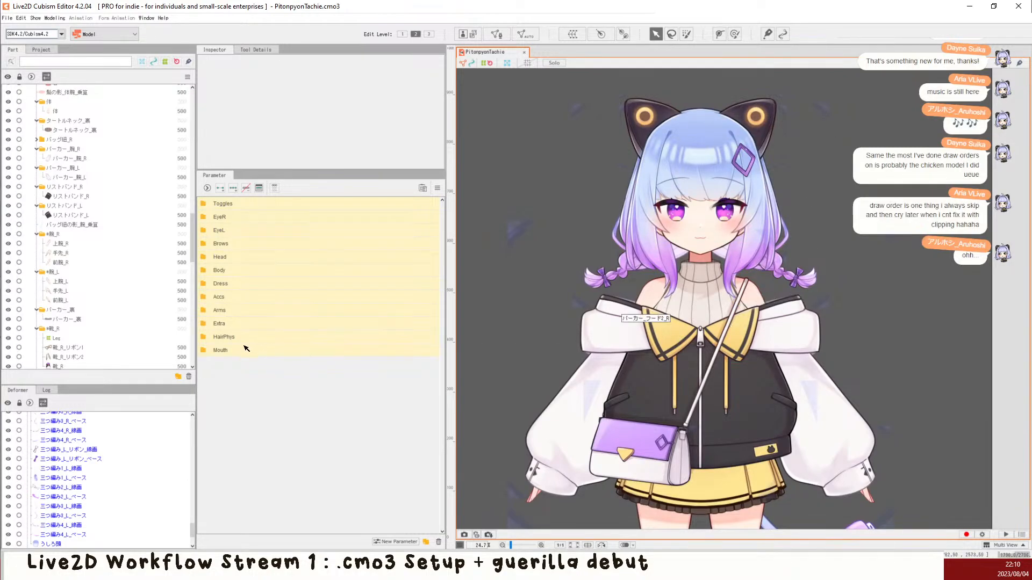
pyautogui.click(239, 206)
pyautogui.rightClick(240, 205)
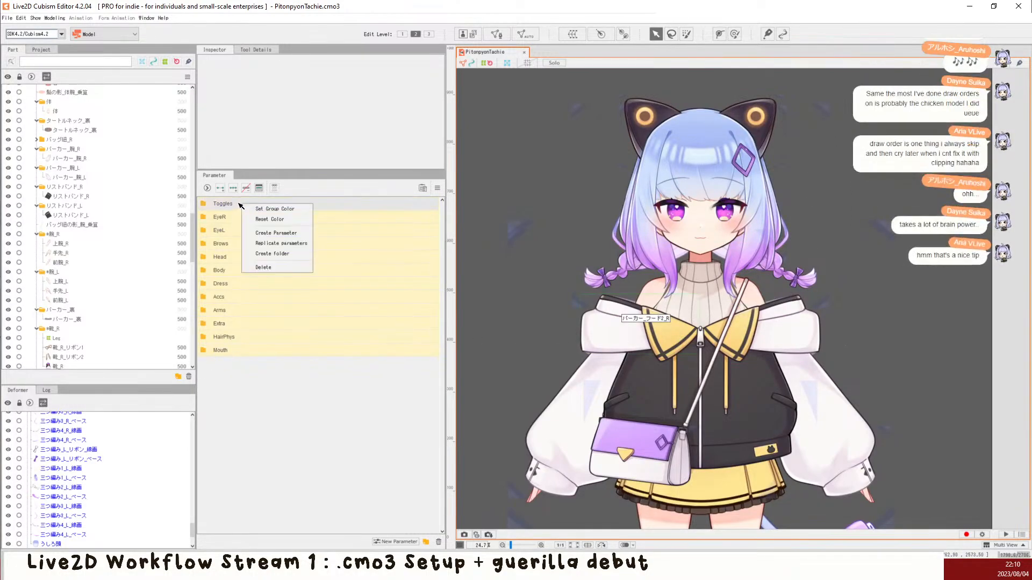
pyautogui.click(379, 365)
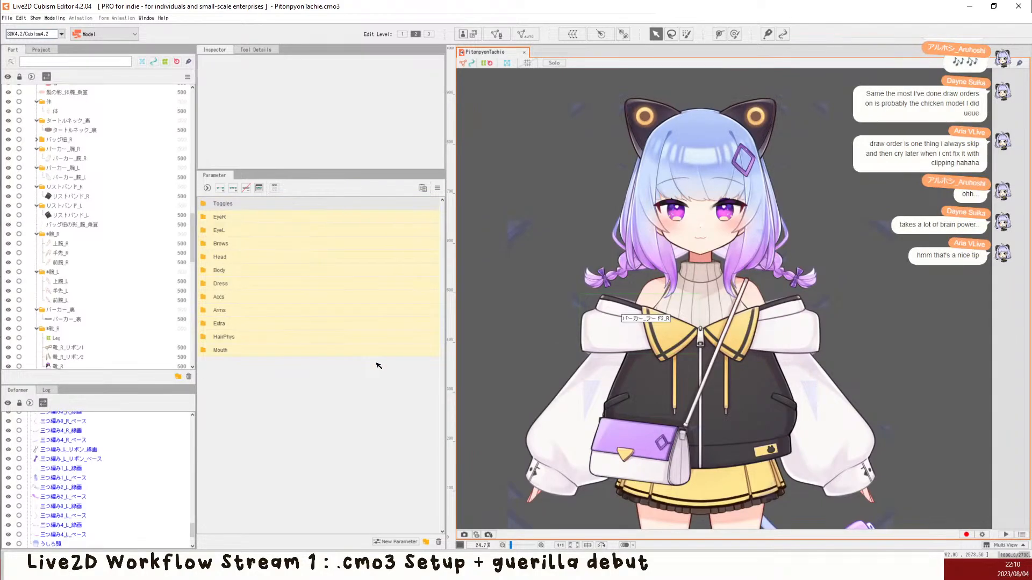
# Step: Set the Mouth parameter group's colour to the light pinkish purple EECEFB sampled from the model's hair
pyautogui.rightClick(383, 354)
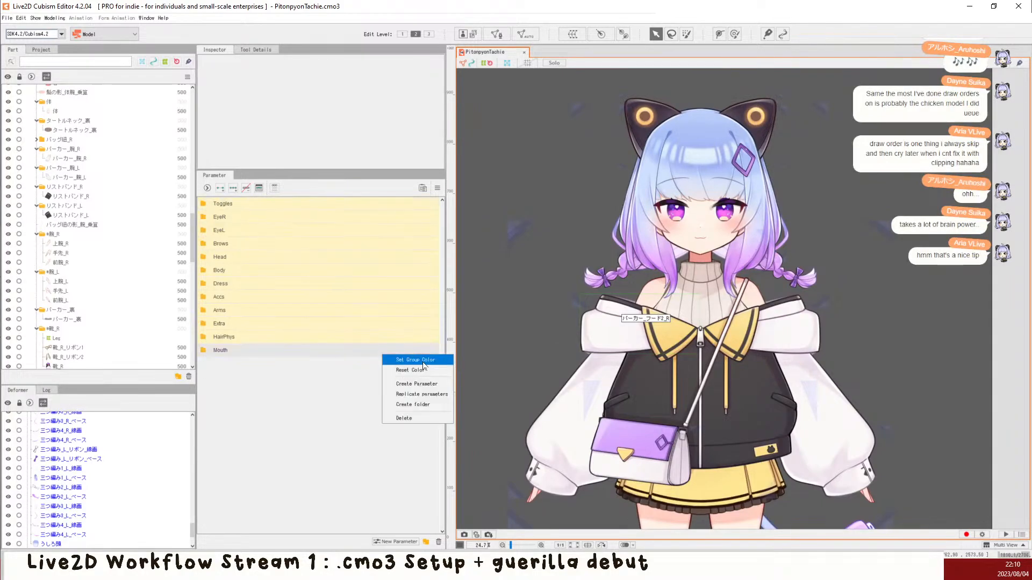
pyautogui.click(414, 360)
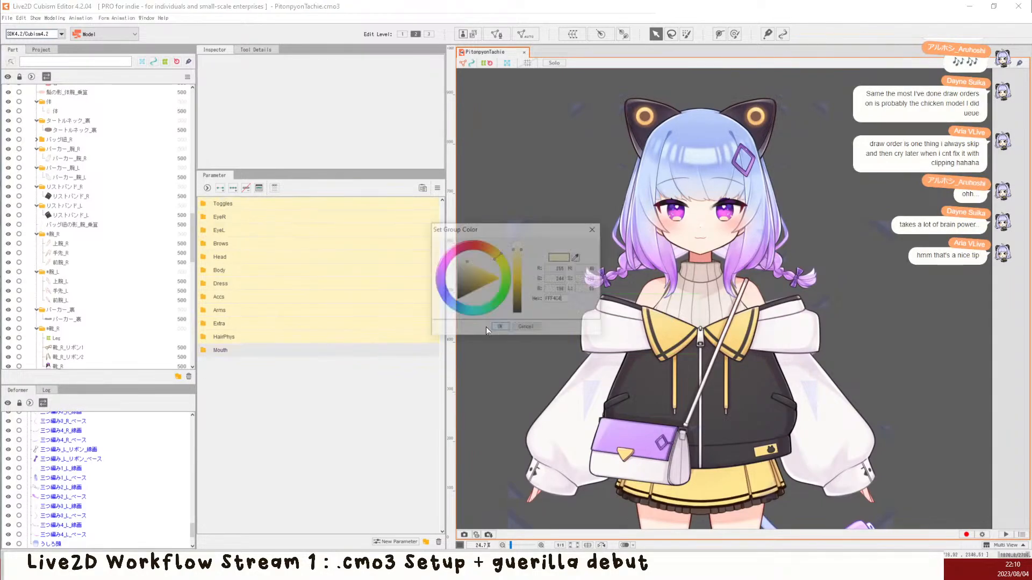
pyautogui.click(577, 258)
pyautogui.click(515, 297)
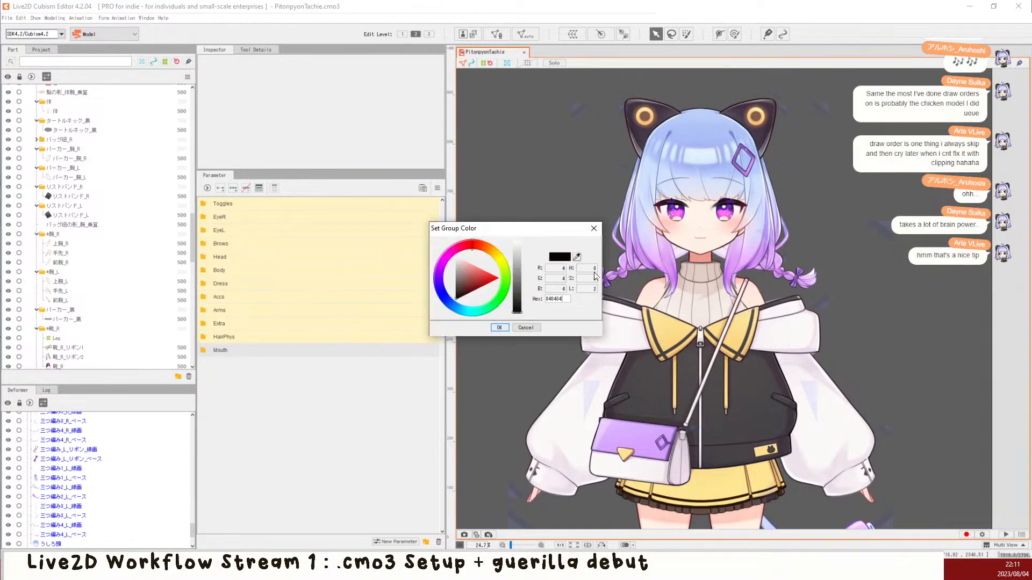
pyautogui.moveTo(577, 258); pyautogui.dragTo(656, 241)
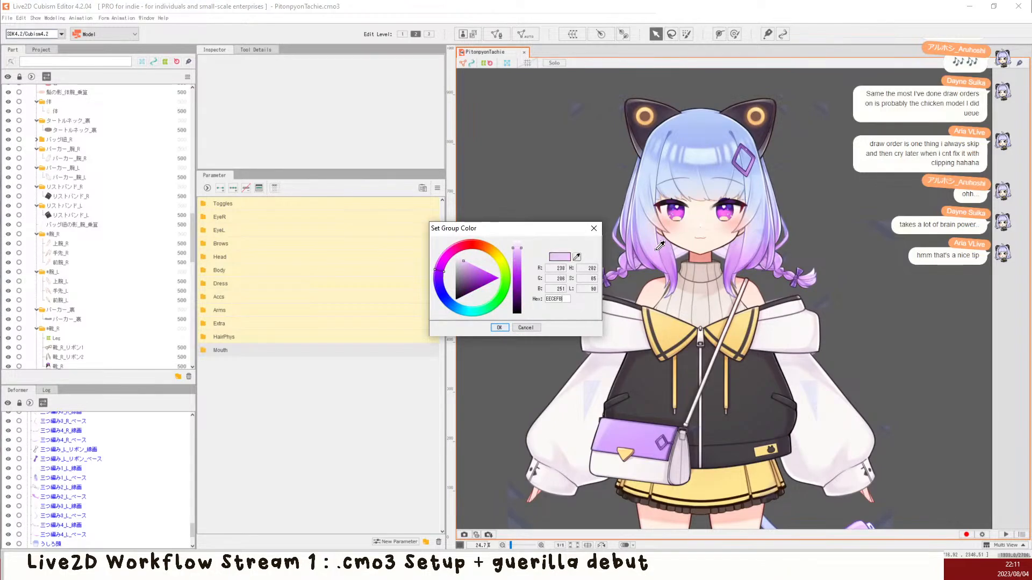
pyautogui.click(500, 328)
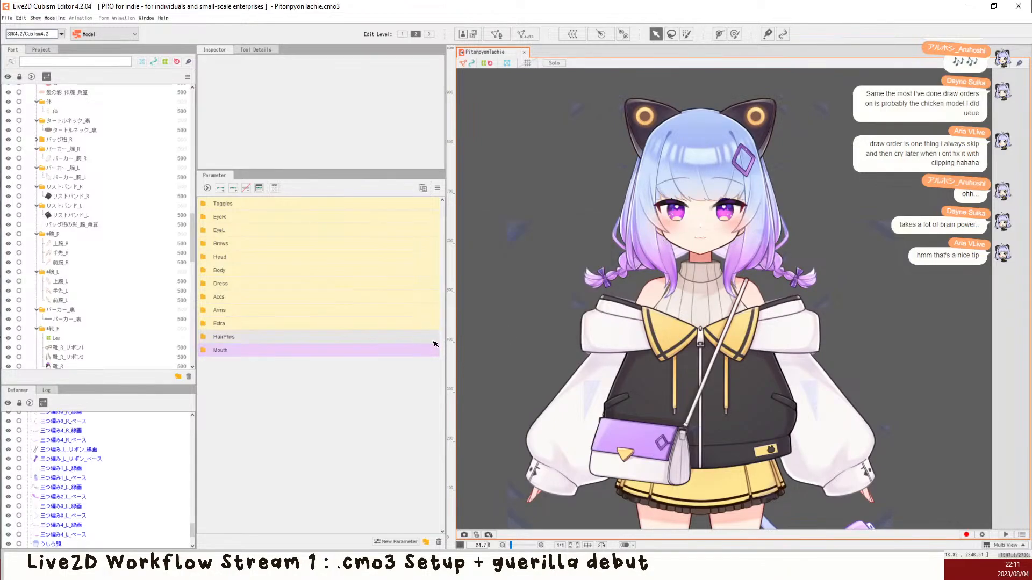
# Step: Set the HairPhys parameter group's colour to the light purple E7D7FB sampled from the model's hair
pyautogui.rightClick(430, 337)
pyautogui.click(452, 340)
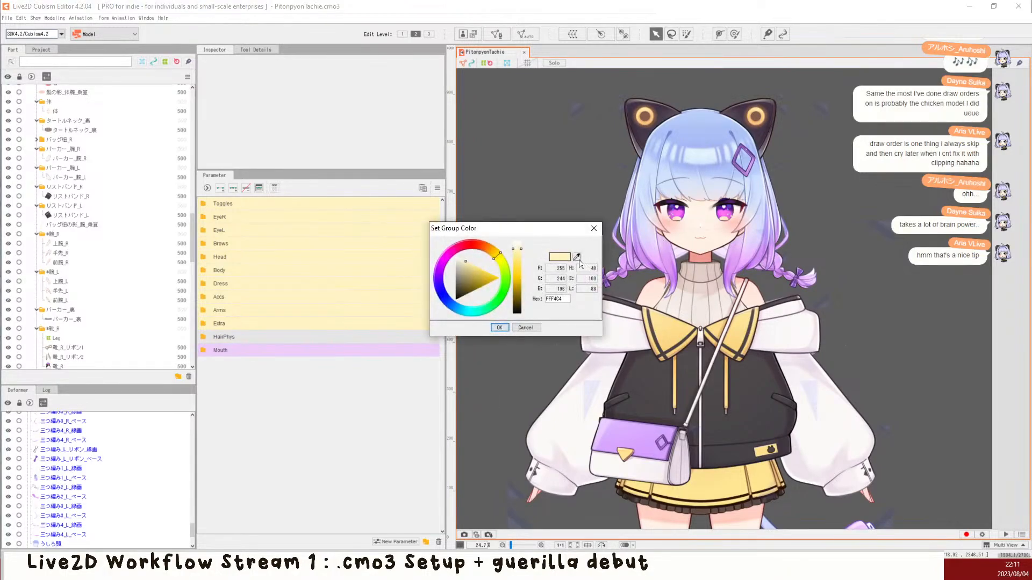
pyautogui.moveTo(579, 263); pyautogui.dragTo(654, 236)
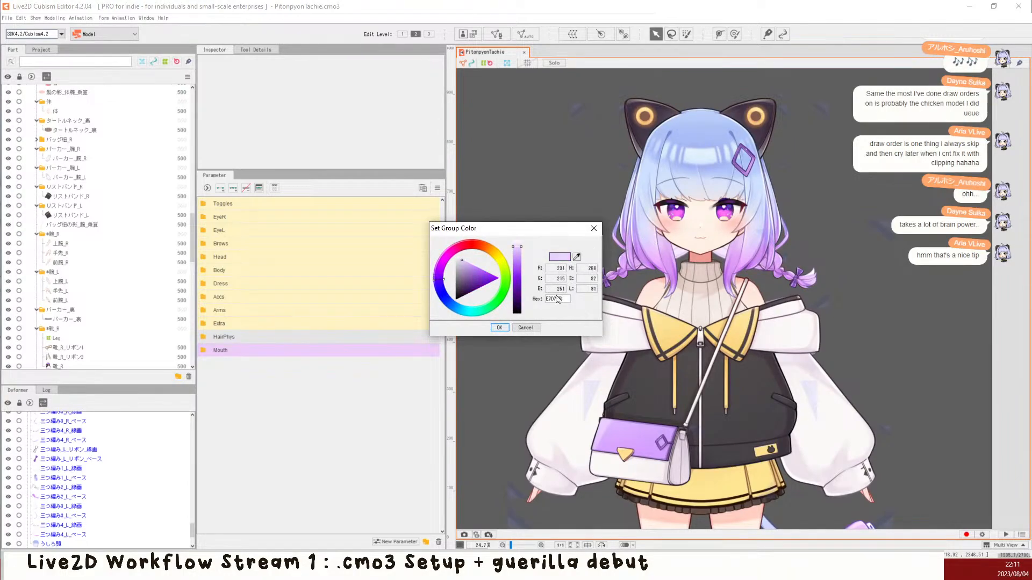
pyautogui.click(507, 328)
# Step: Set the Extra parameter group's colour to a slightly lighter lavender than the HairPhys group
pyautogui.rightClick(387, 323)
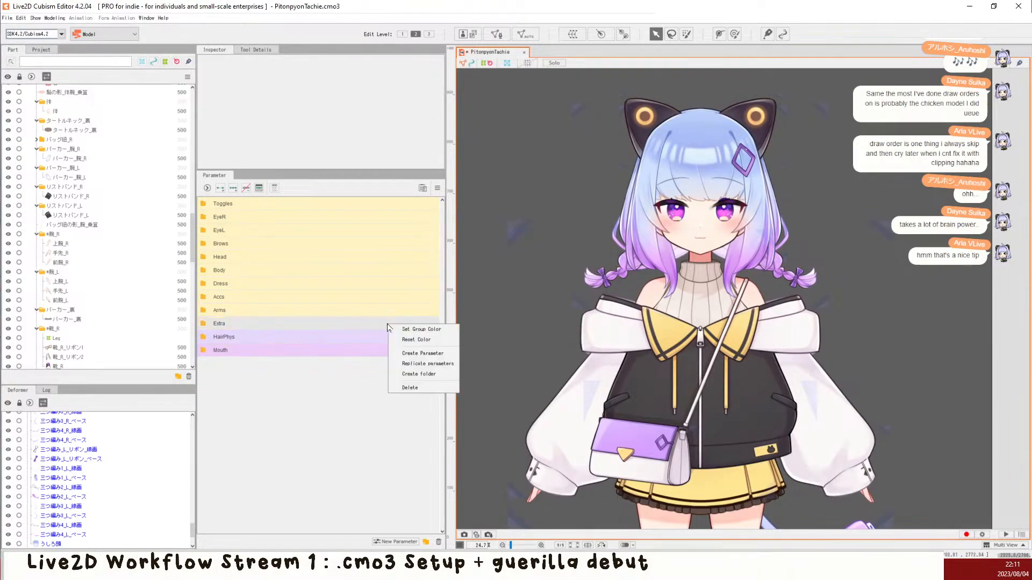
pyautogui.click(414, 329)
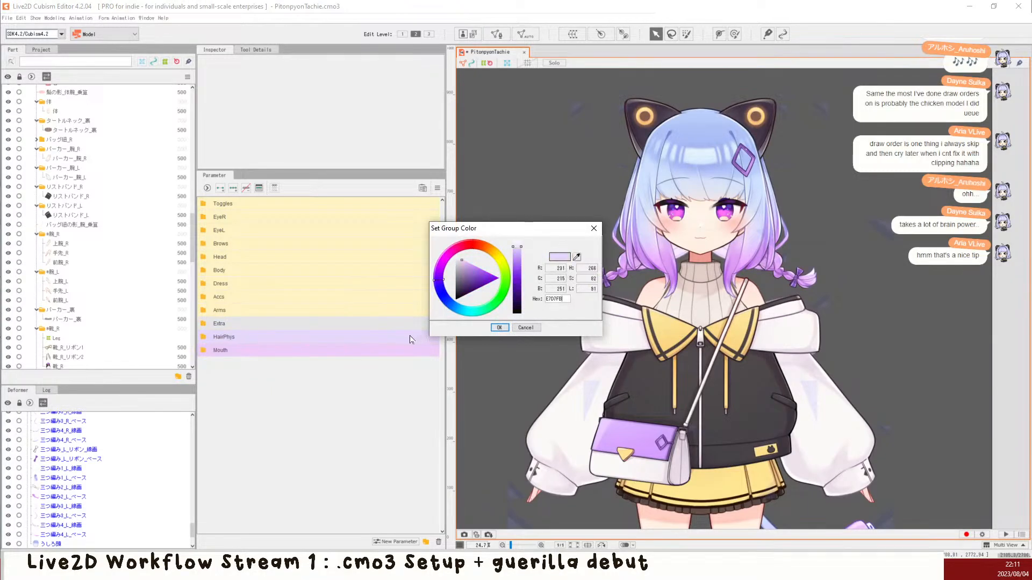
pyautogui.click(517, 247)
pyautogui.click(499, 327)
# Step: Set the Arms parameter group's colour to the pale bluish lavender E5E0F9 sampled from the model's hair
pyautogui.click(387, 310)
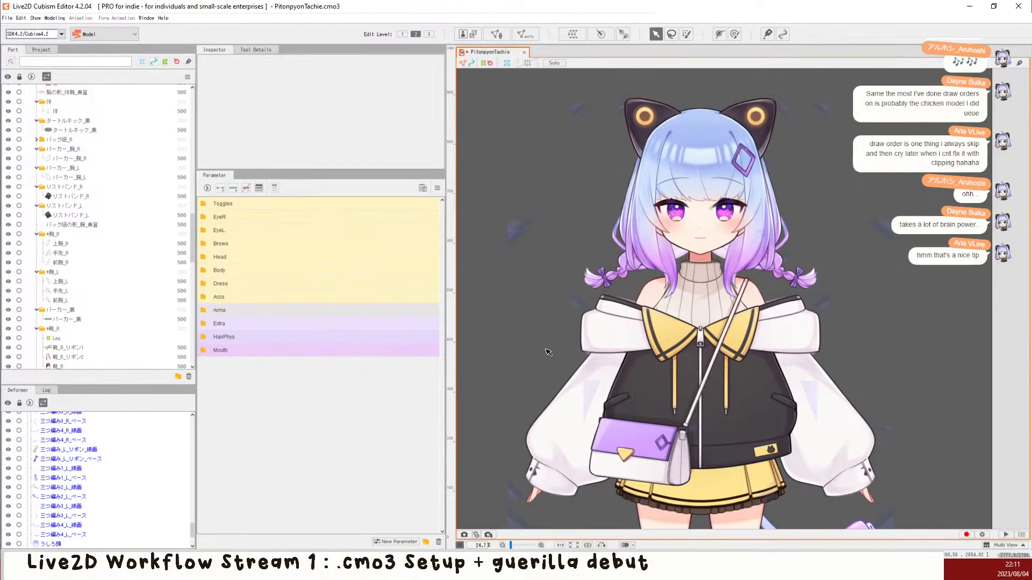
pyautogui.rightClick(401, 311)
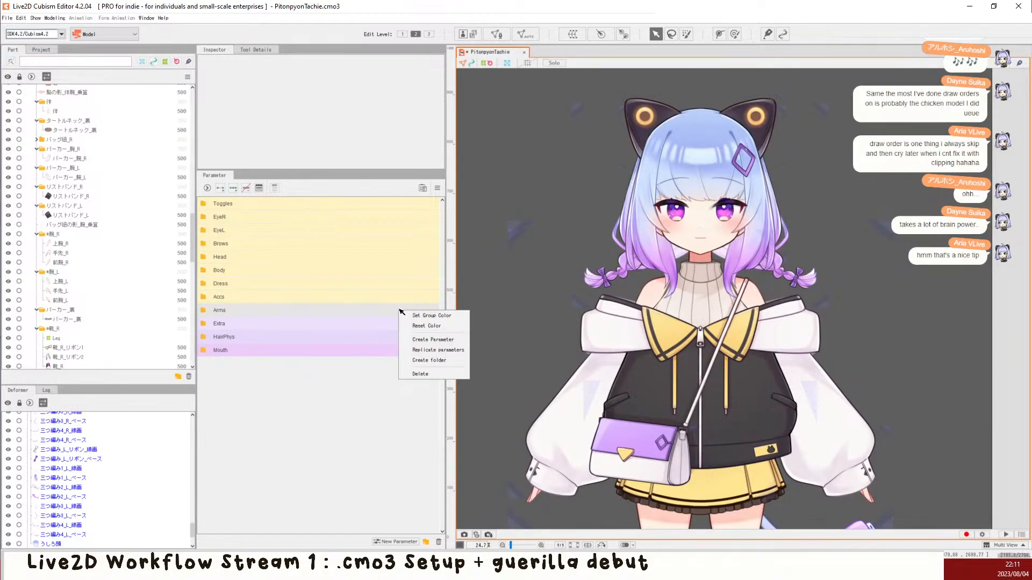
pyautogui.click(465, 319)
pyautogui.click(576, 258)
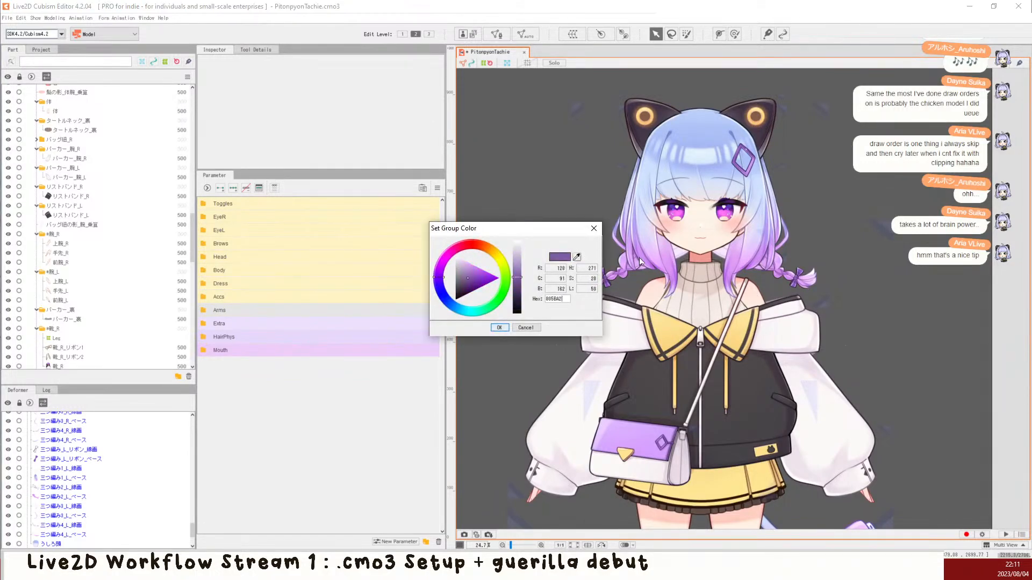
pyautogui.click(646, 227)
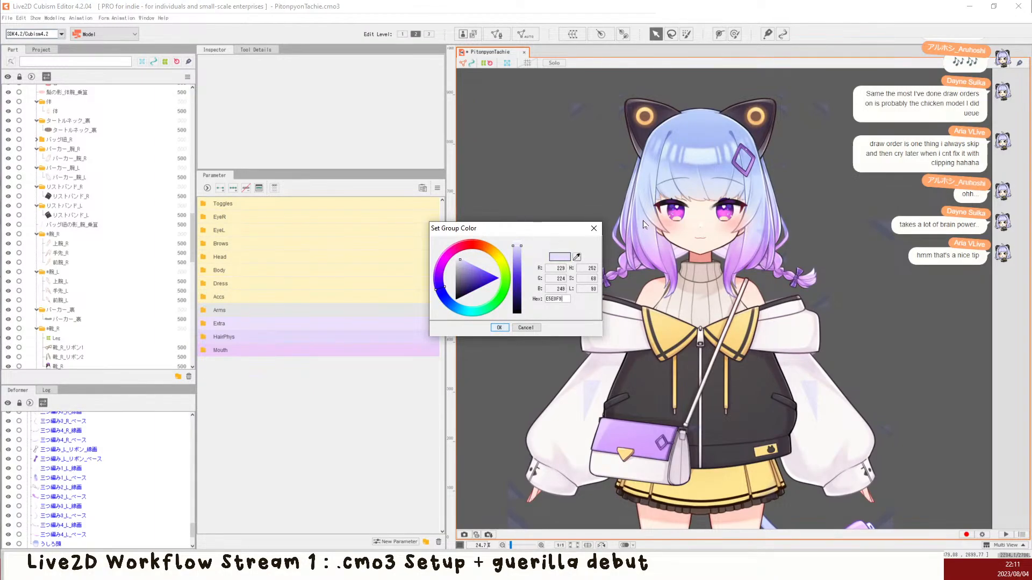
pyautogui.click(503, 327)
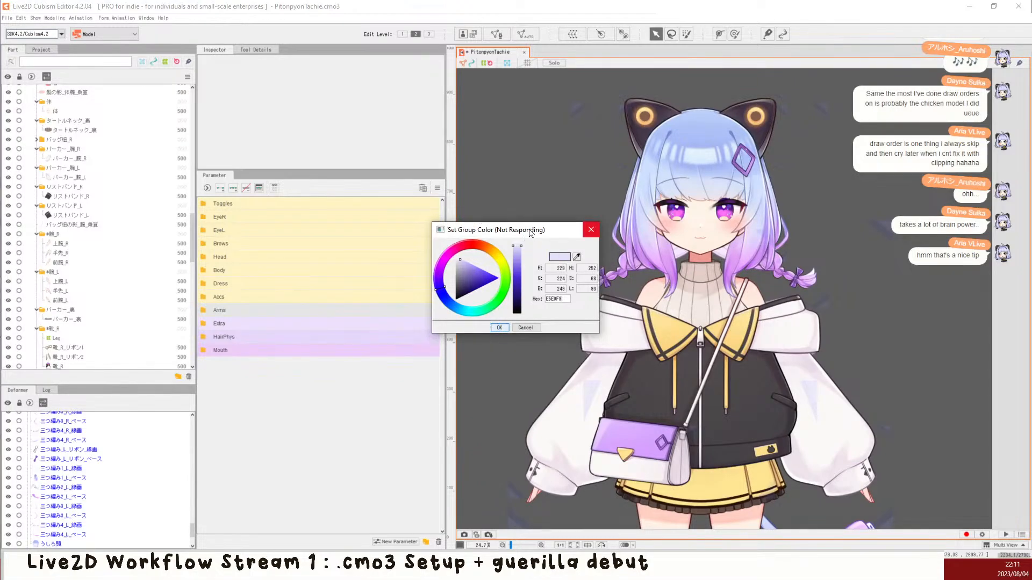
# Step: Set the Accs parameter group's colour to the light blue D0E1FF sampled from the model's hair
pyautogui.rightClick(404, 298)
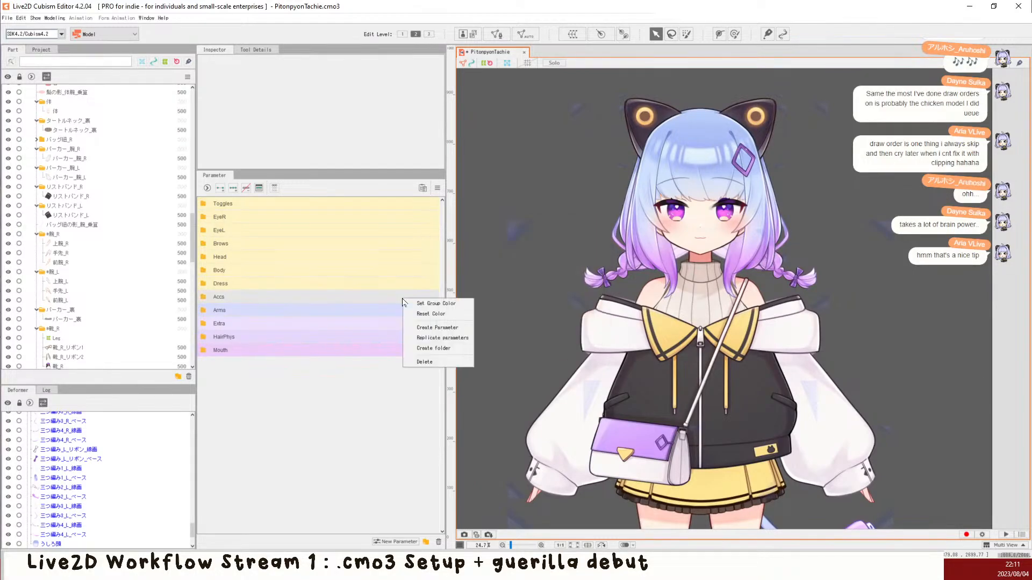
pyautogui.click(470, 306)
pyautogui.click(579, 252)
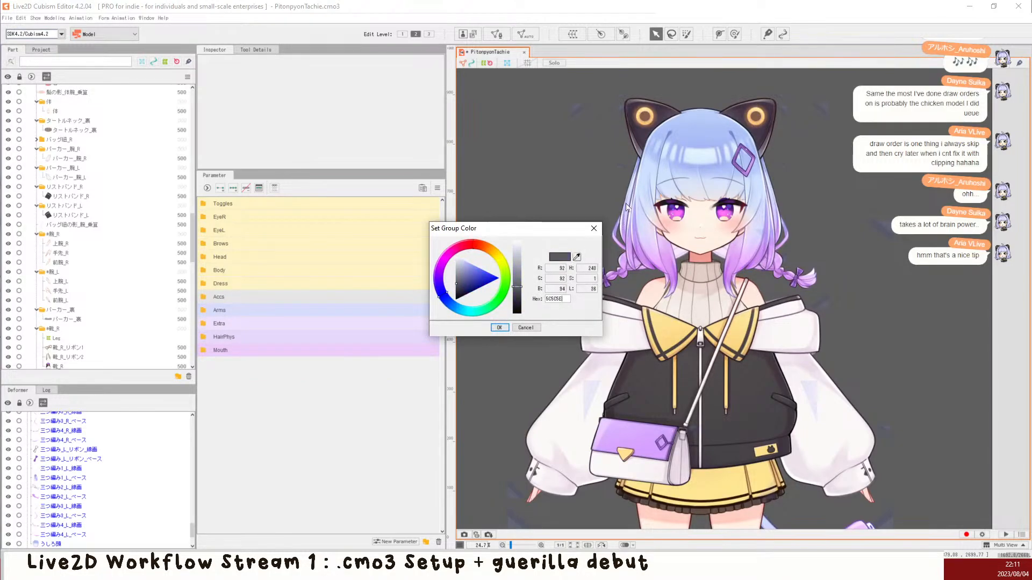
pyautogui.click(643, 196)
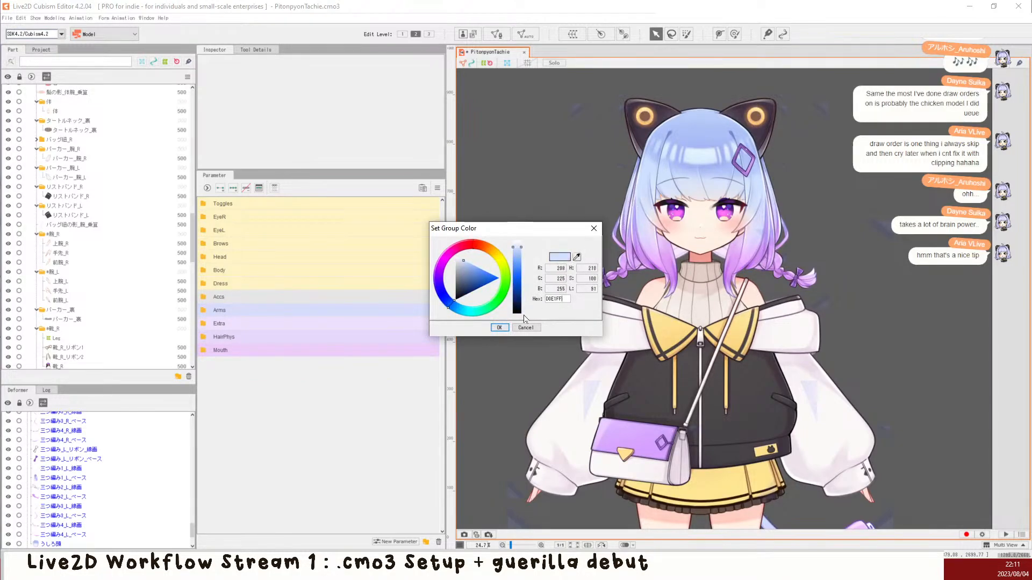
pyautogui.click(499, 328)
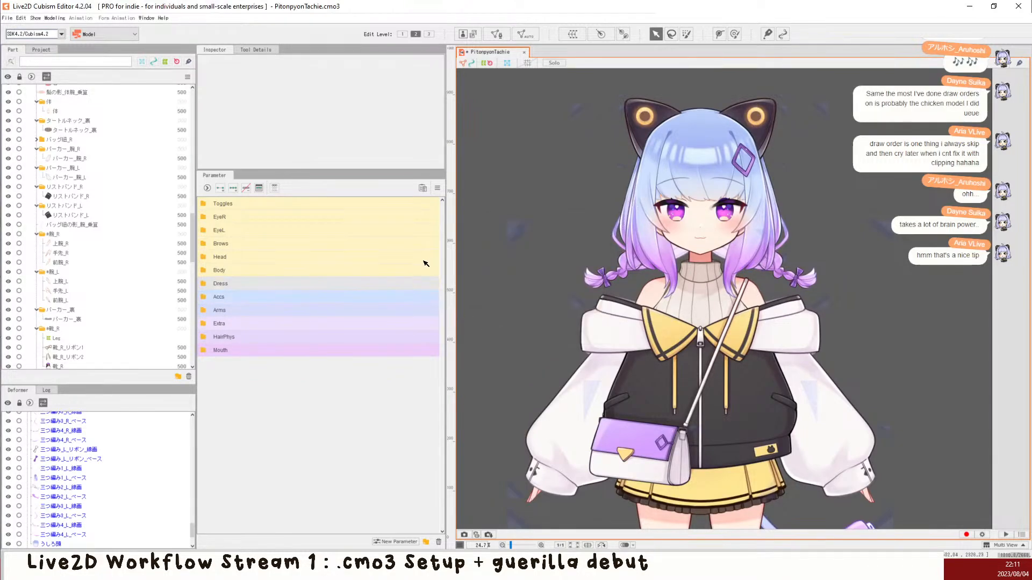
# Step: Set the Dress parameter group's colour to the light blue CFE0FF sampled from the coloured Accs group
pyautogui.rightClick(413, 290)
pyautogui.click(446, 294)
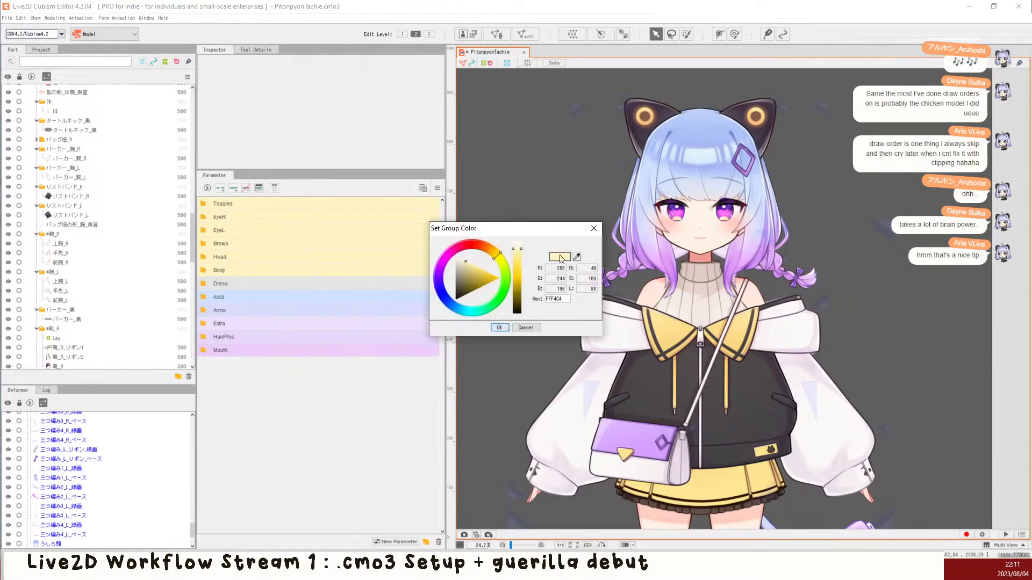
pyautogui.click(577, 257)
pyautogui.click(421, 295)
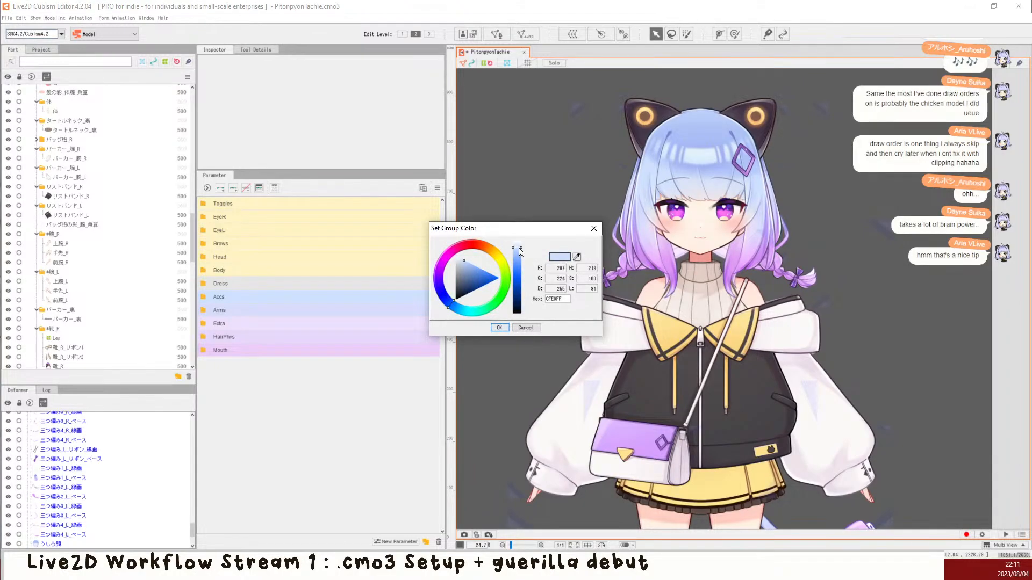
pyautogui.moveTo(521, 252); pyautogui.dragTo(525, 251)
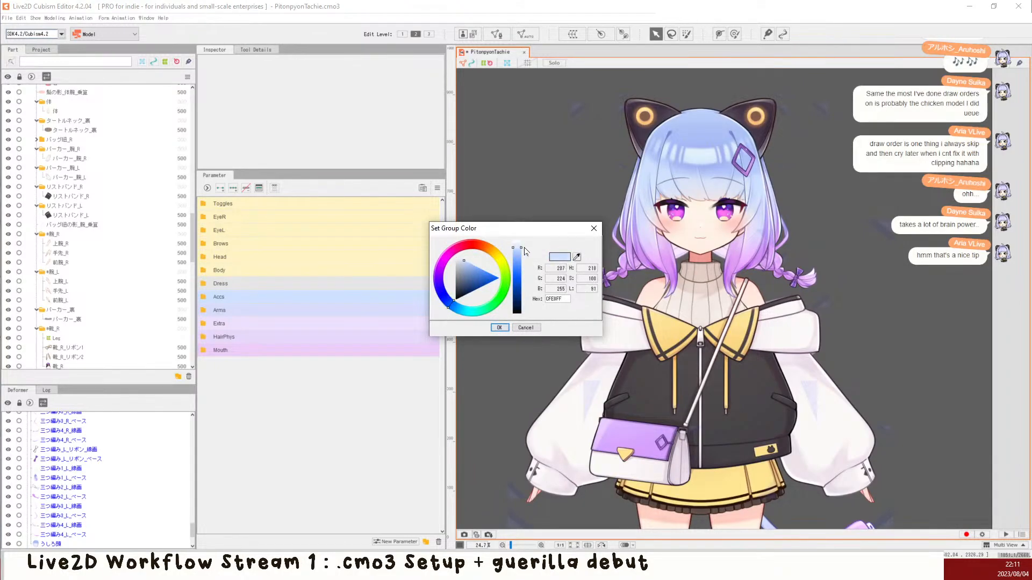
pyautogui.click(499, 328)
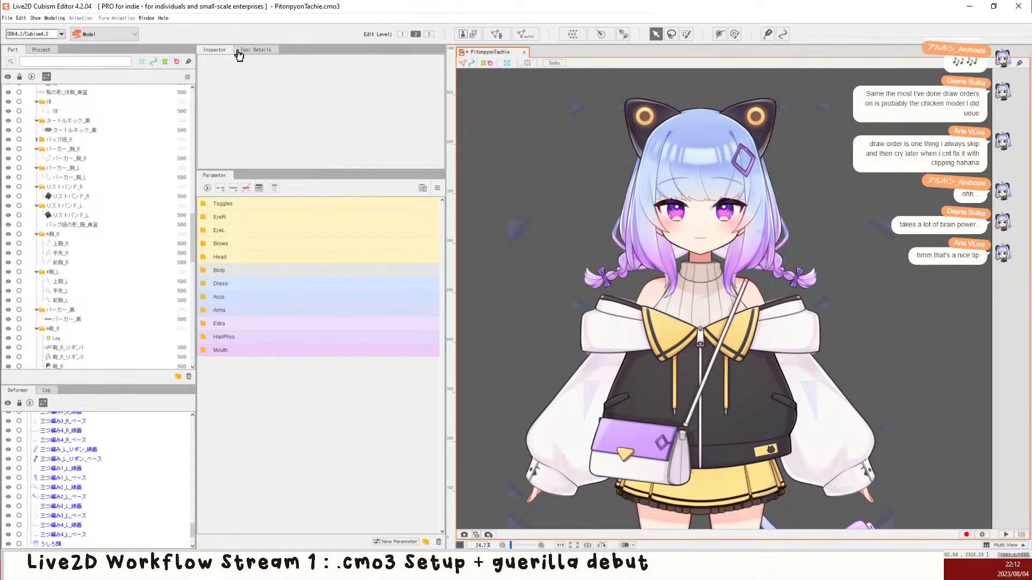
# Step: Set the warp deformer grid colour in the display settings to the magenta E50DFF
pyautogui.click(524, 253)
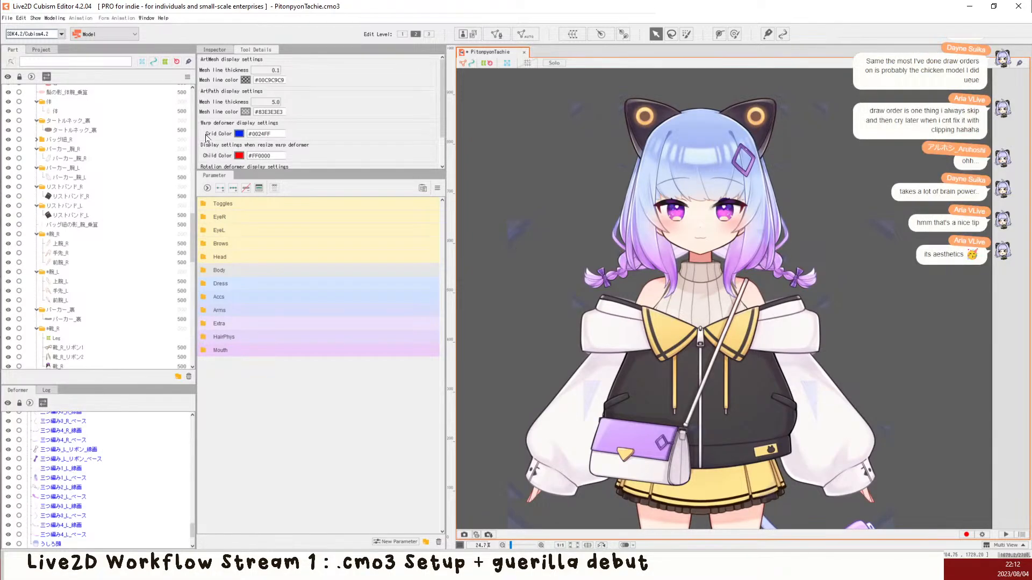
pyautogui.scroll(-2, 234, 117)
pyautogui.click(239, 100)
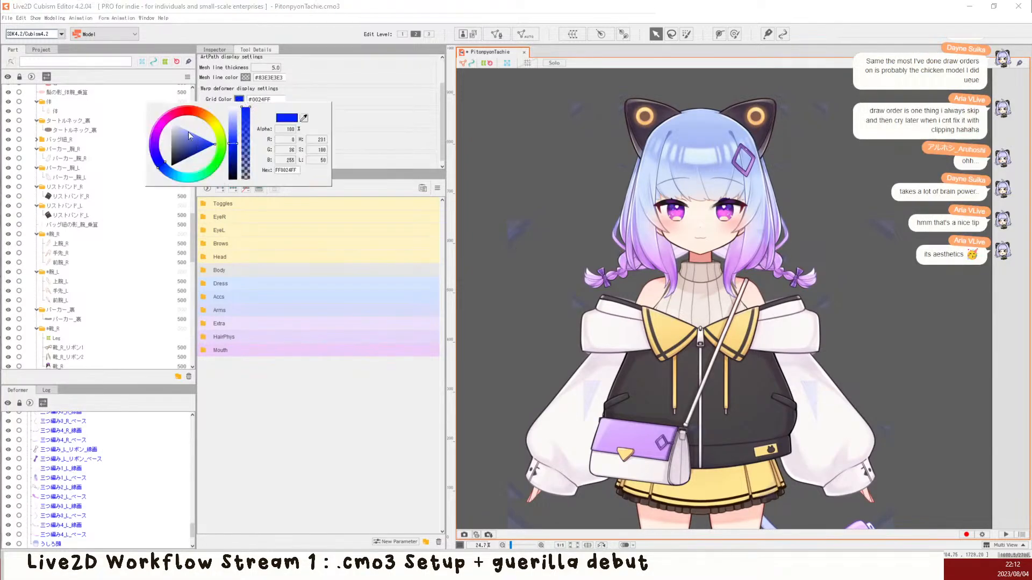
pyautogui.click(157, 134)
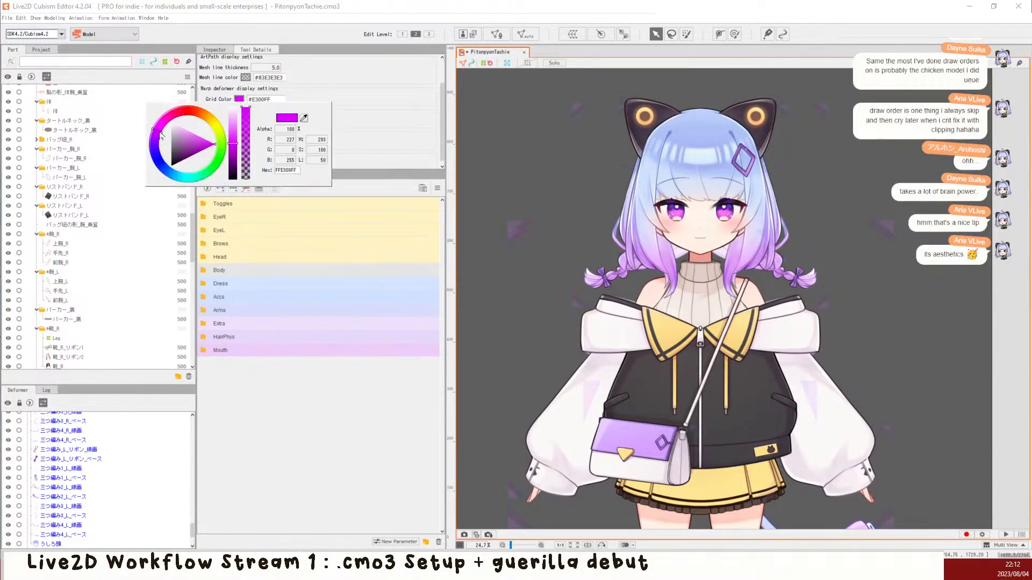
pyautogui.click(187, 140)
pyautogui.moveTo(202, 143); pyautogui.dragTo(213, 144)
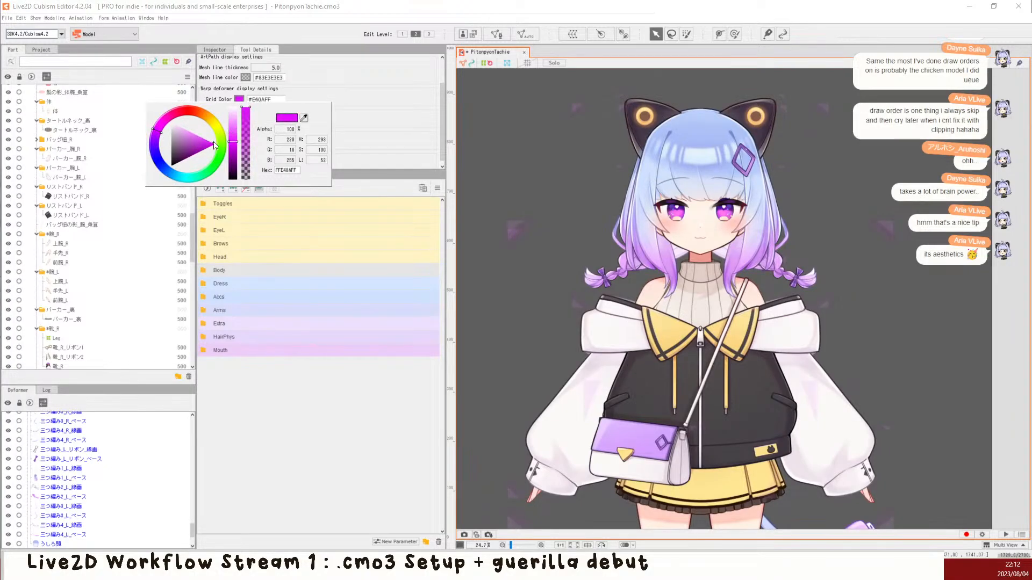
pyautogui.click(725, 264)
pyautogui.scroll(-2, 725, 264)
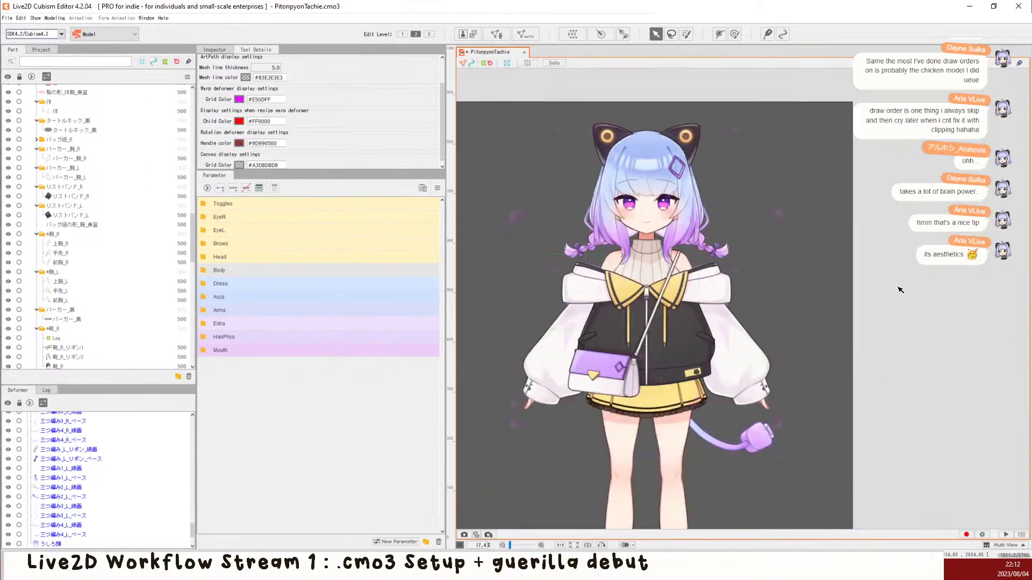
pyautogui.scroll(2, 540, 175)
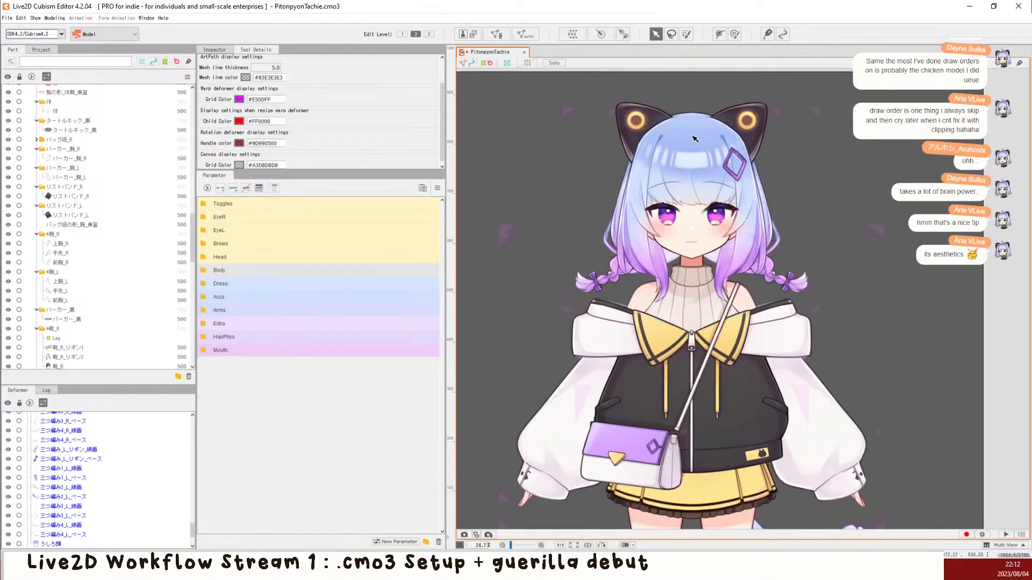
pyautogui.scroll(-1, 259, 121)
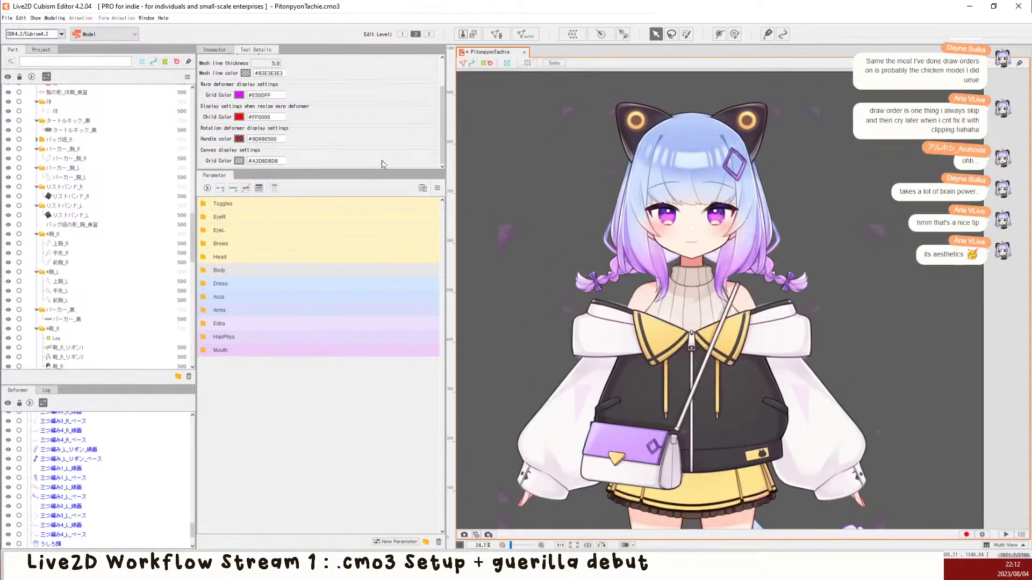
# Step: Set the Body parameter group's colour to the pale blue E4EEFF
pyautogui.click(384, 273)
pyautogui.rightClick(434, 273)
pyautogui.click(460, 277)
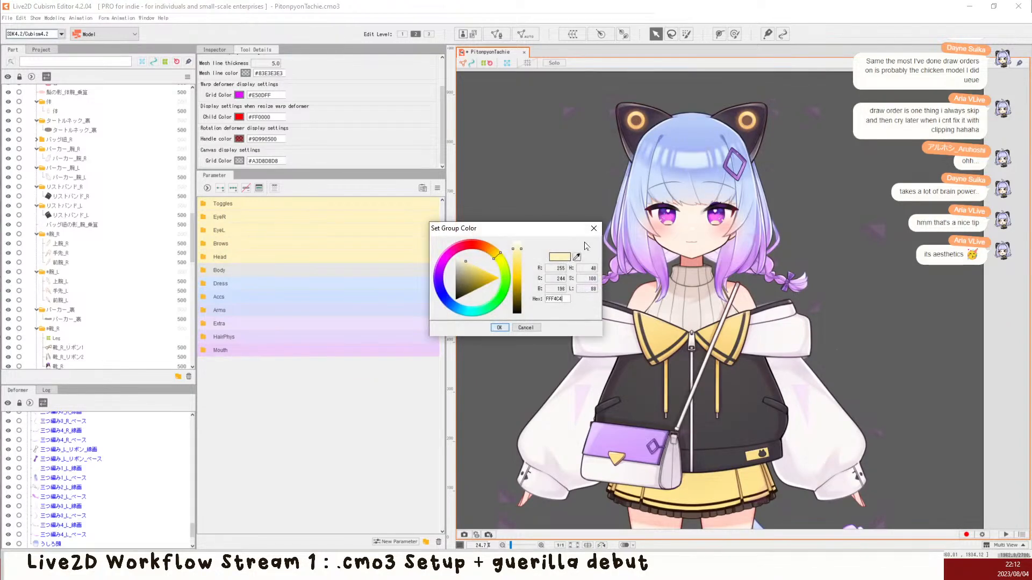
pyautogui.click(516, 245)
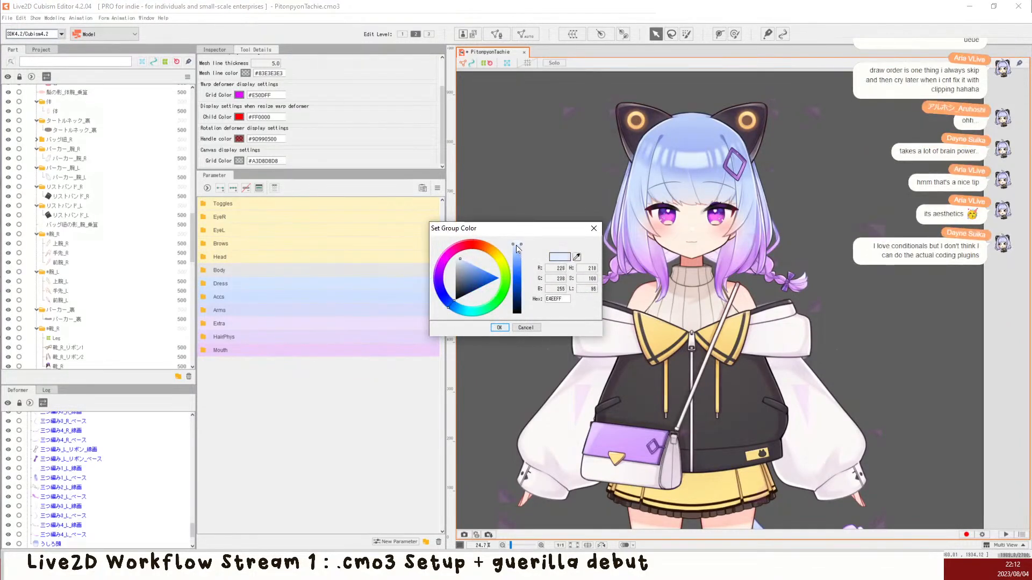
pyautogui.click(499, 327)
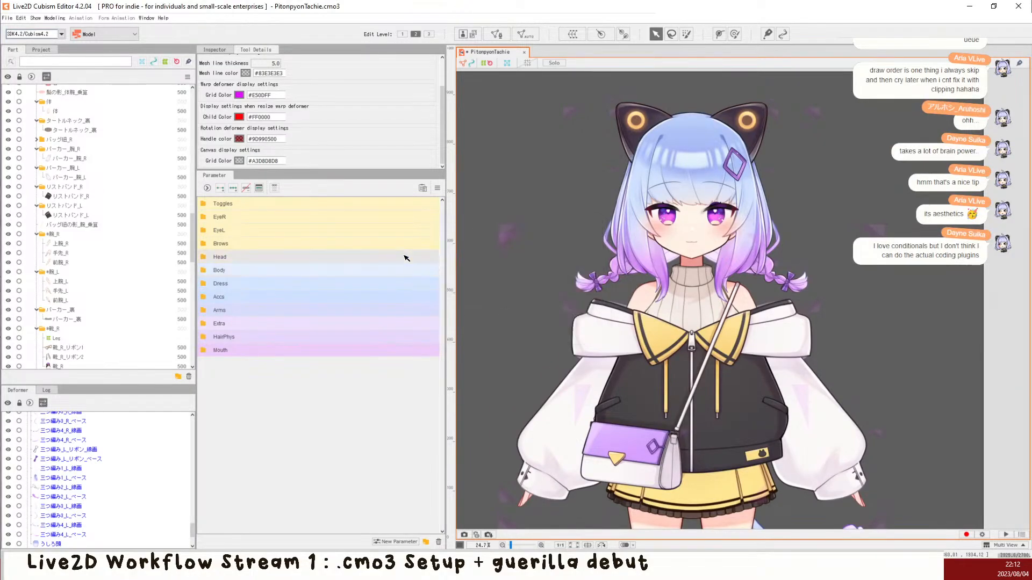
# Step: Set the Head parameter group's colour to an almost white blue, lighter than the Body group's colour
pyautogui.rightClick(406, 258)
pyautogui.click(467, 263)
pyautogui.click(576, 257)
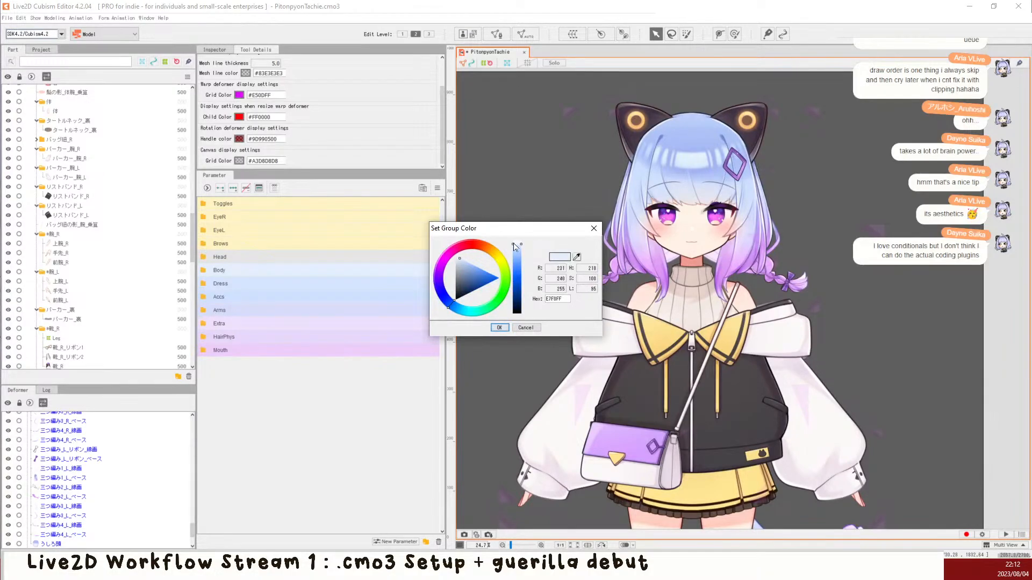
pyautogui.click(513, 248)
pyautogui.moveTo(510, 245); pyautogui.dragTo(509, 242)
pyautogui.click(499, 327)
# Step: Set the Brows parameter group's colour to white FFFFFF
pyautogui.rightClick(410, 247)
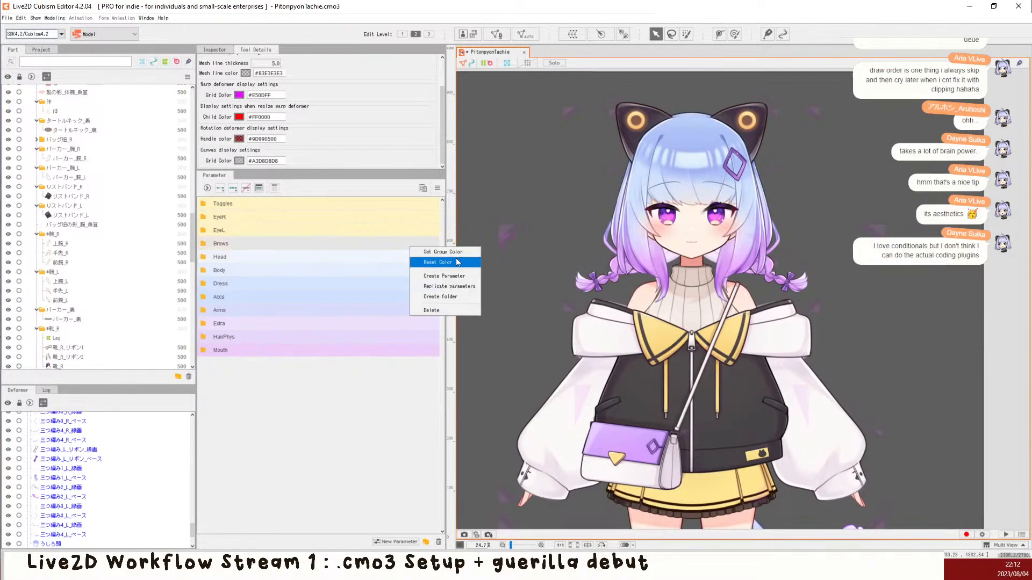
pyautogui.click(442, 251)
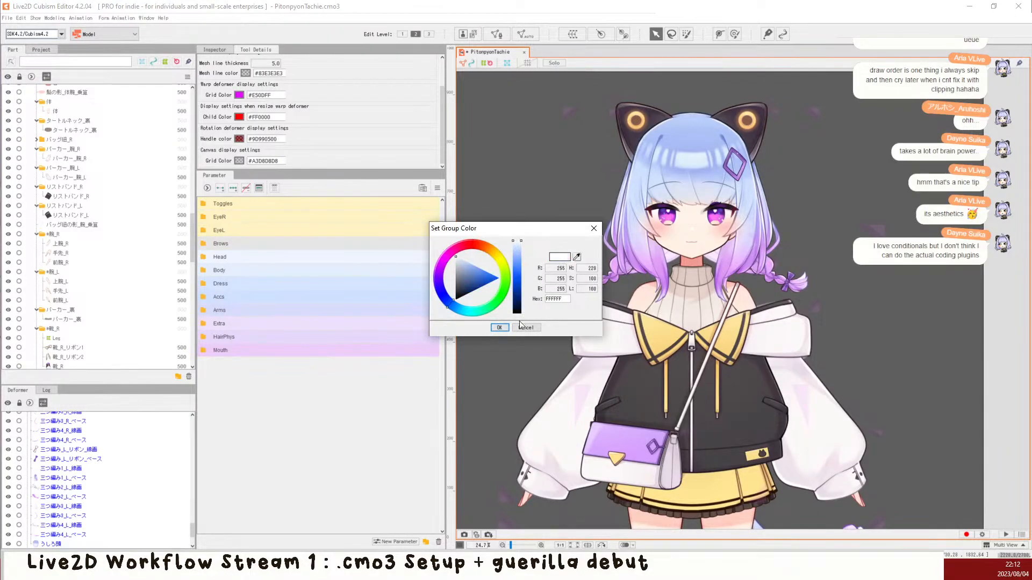
pyautogui.click(499, 327)
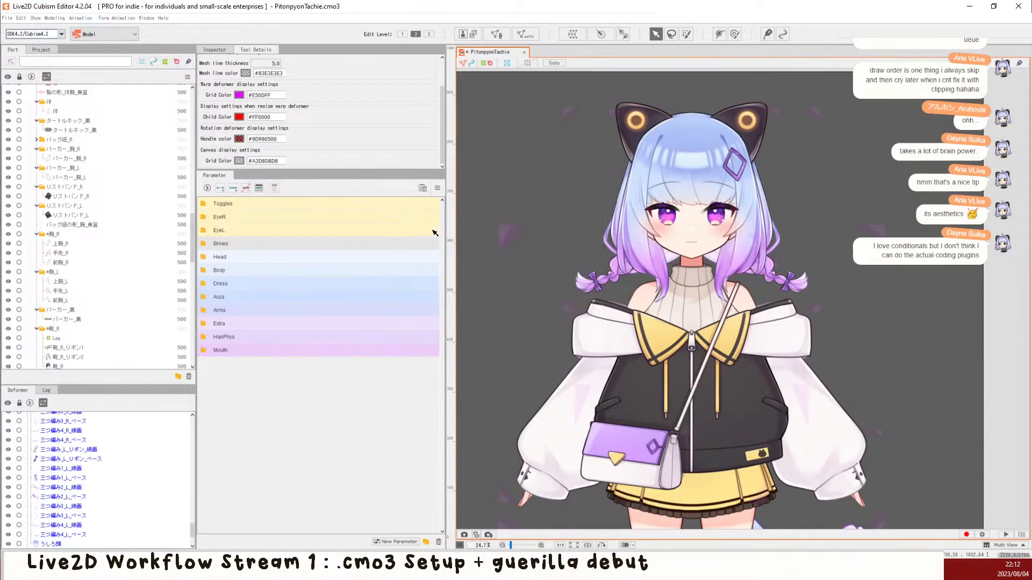
# Step: Set the EyeL parameter group's colour to the light grey E3E3E3
pyautogui.rightClick(388, 235)
pyautogui.click(418, 242)
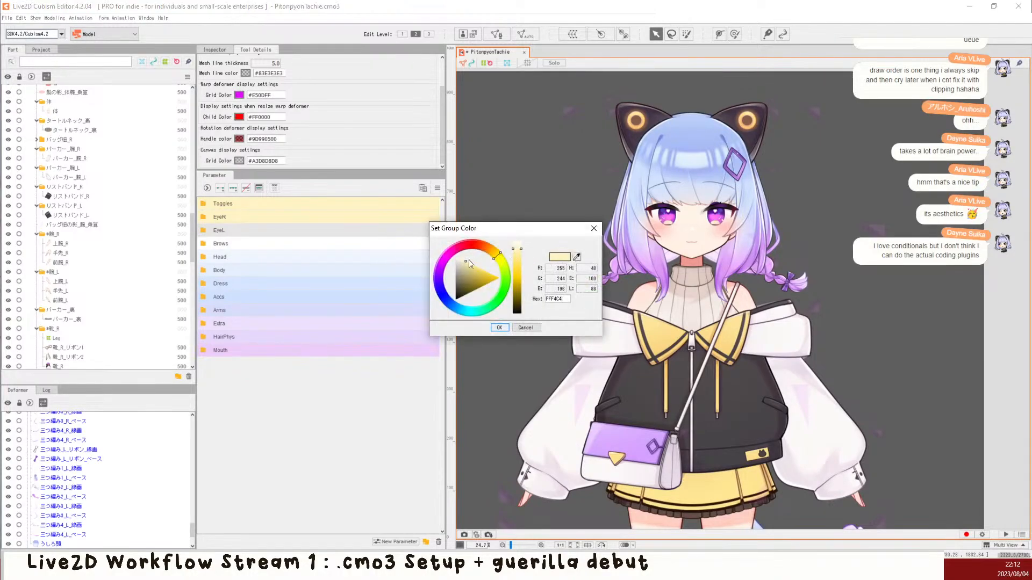
pyautogui.moveTo(458, 258); pyautogui.dragTo(440, 250)
pyautogui.click(518, 249)
pyautogui.click(500, 328)
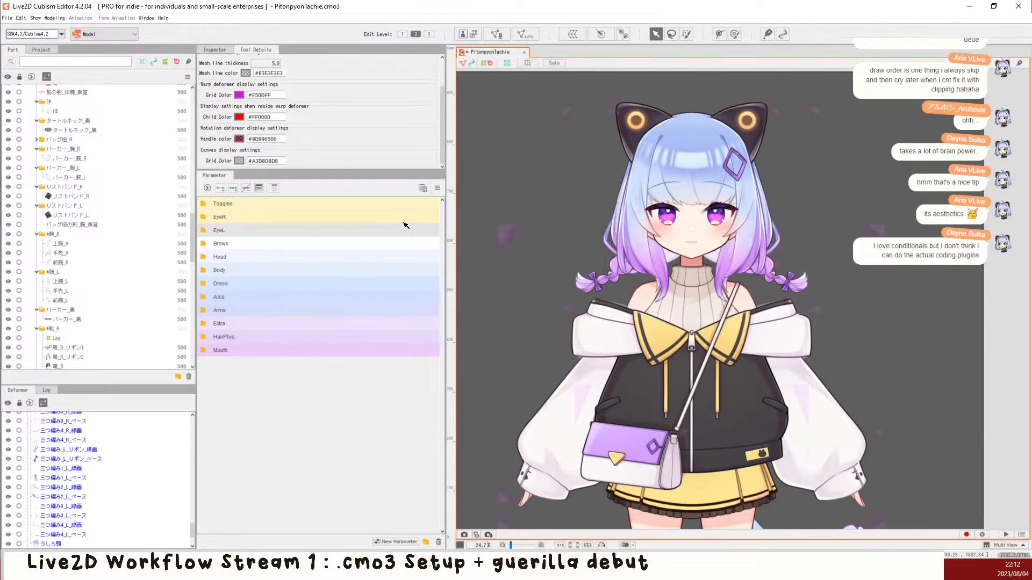
# Step: Set the EyeR parameter group's colour to the medium grey A2A2A2, darkened from the EyeL group's sampled grey
pyautogui.rightClick(412, 219)
pyautogui.click(432, 223)
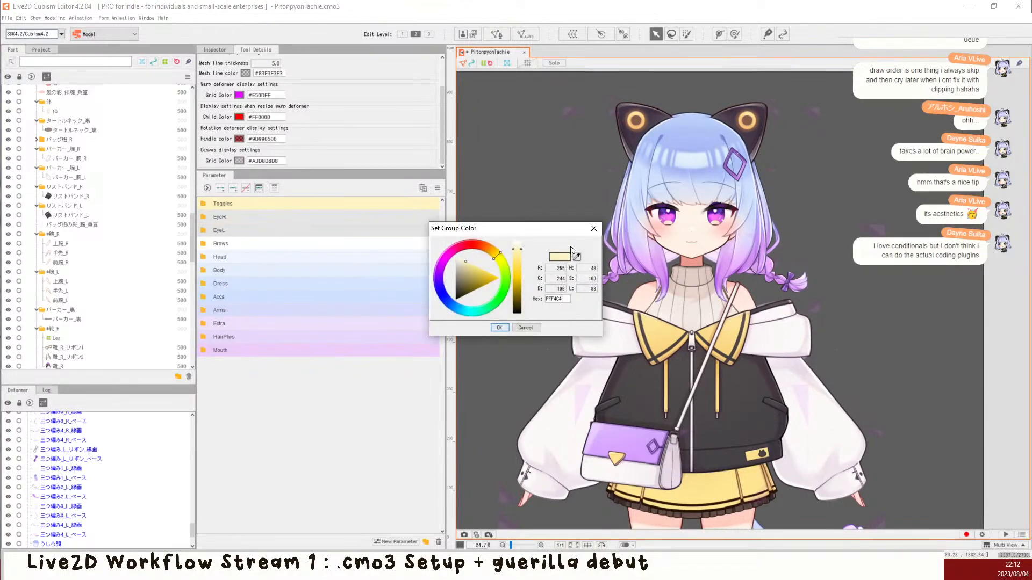
pyautogui.moveTo(420, 235); pyautogui.dragTo(416, 232)
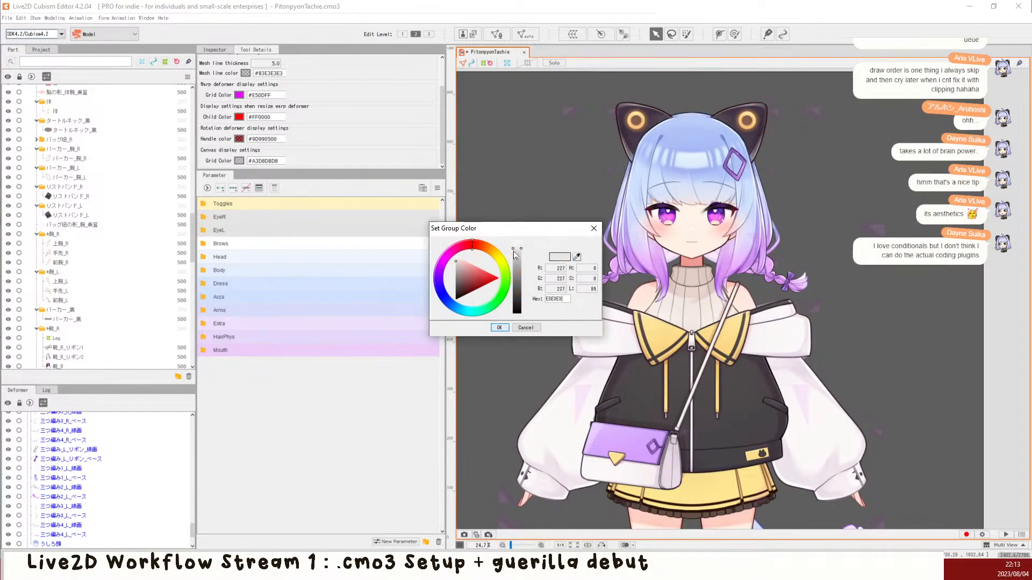
pyautogui.moveTo(514, 250); pyautogui.dragTo(519, 271)
pyautogui.click(499, 328)
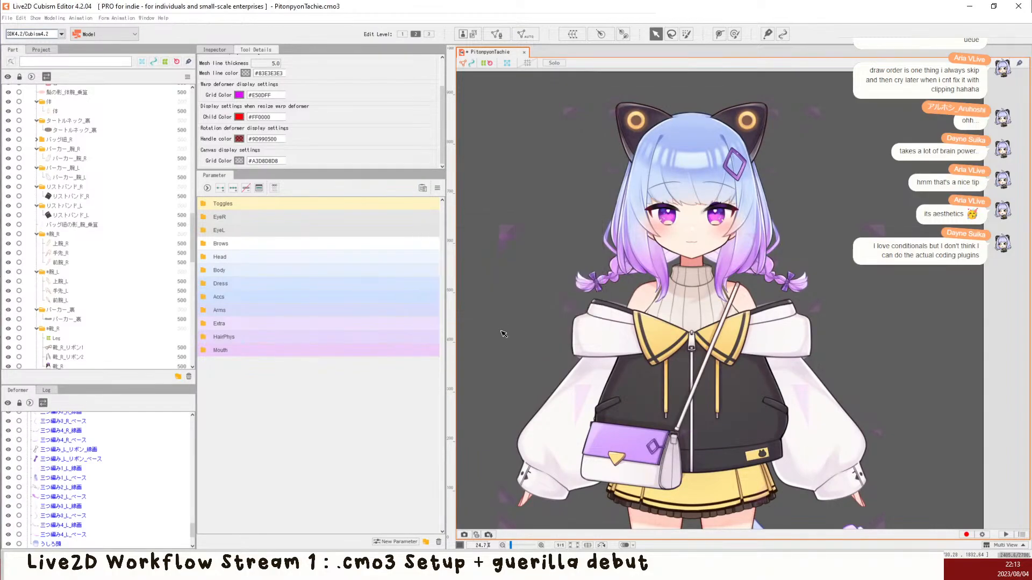
# Step: Set the Toggles parameter group's colour to the yellow FCDC8B sampled from the model's jacket collar
pyautogui.rightClick(399, 209)
pyautogui.click(419, 216)
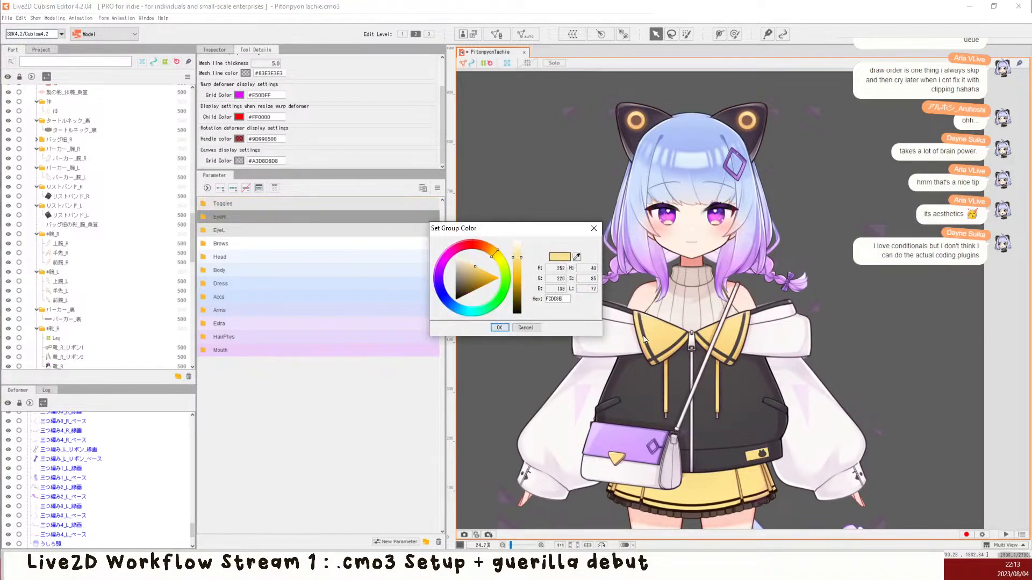
pyautogui.click(499, 328)
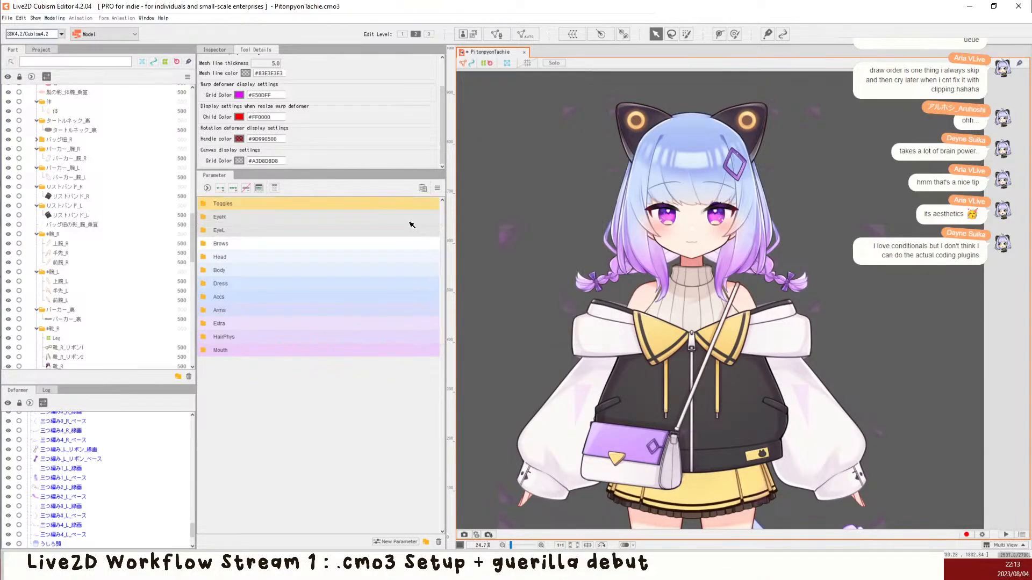
# Step: Darken the EyeR parameter group's colour to a dark grey
pyautogui.rightClick(421, 220)
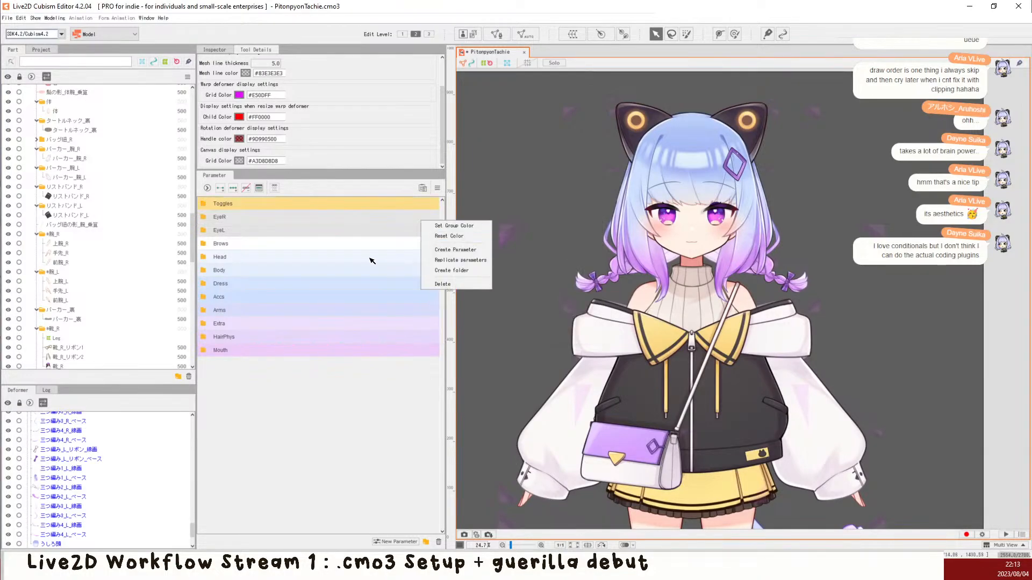
pyautogui.click(372, 258)
pyautogui.rightClick(402, 220)
pyautogui.click(447, 225)
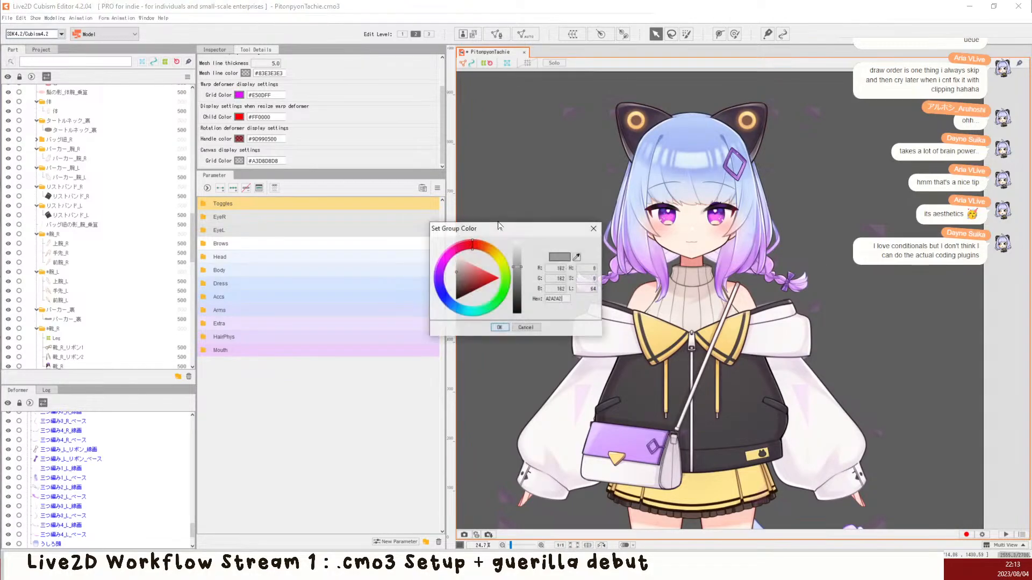
pyautogui.moveTo(520, 271); pyautogui.dragTo(519, 284)
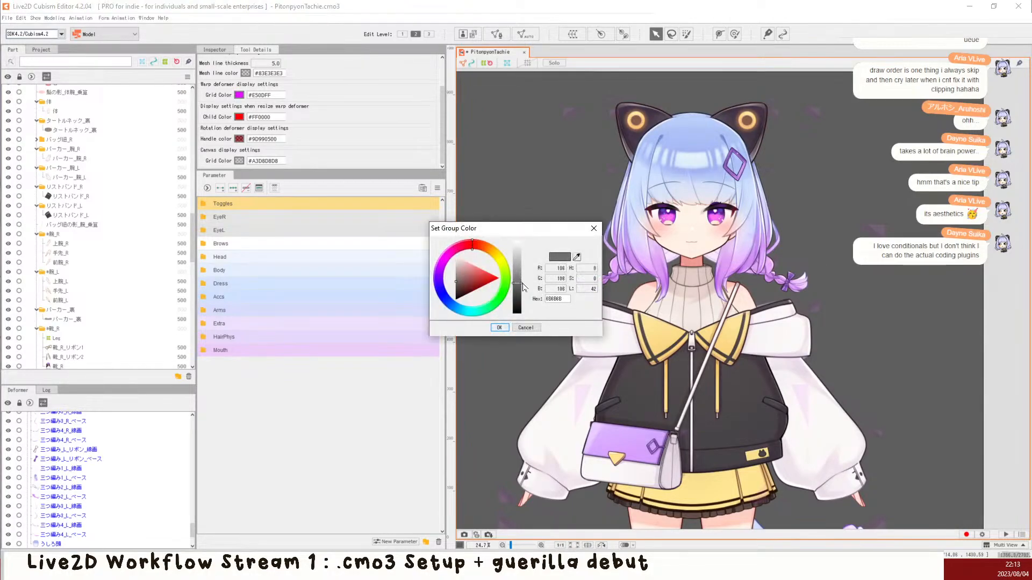
pyautogui.click(498, 328)
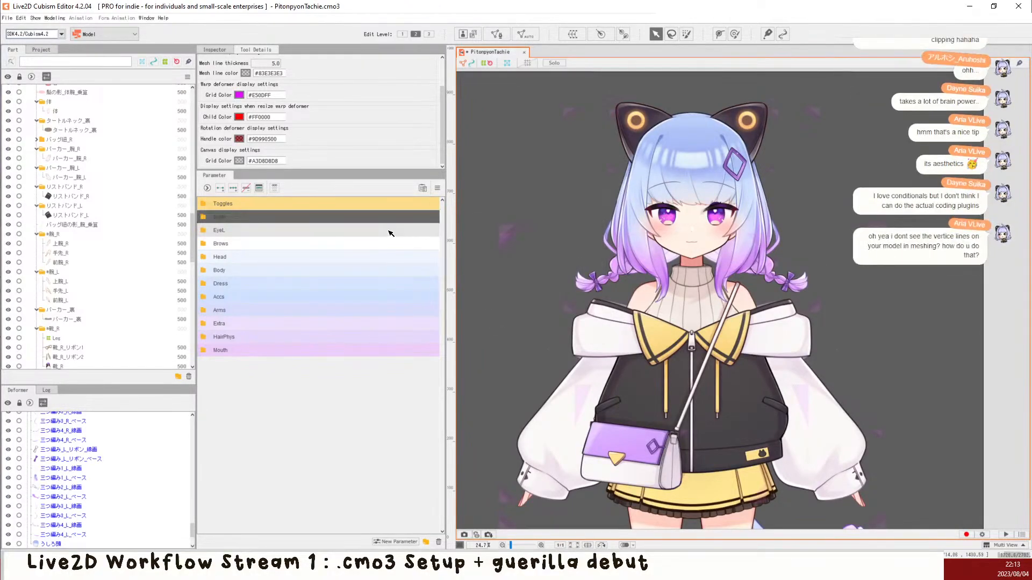
# Step: Set the EyeL parameter group's colour to the grey 848484, slightly lighter than the EyeR group's sampled colour
pyautogui.rightClick(391, 233)
pyautogui.click(441, 237)
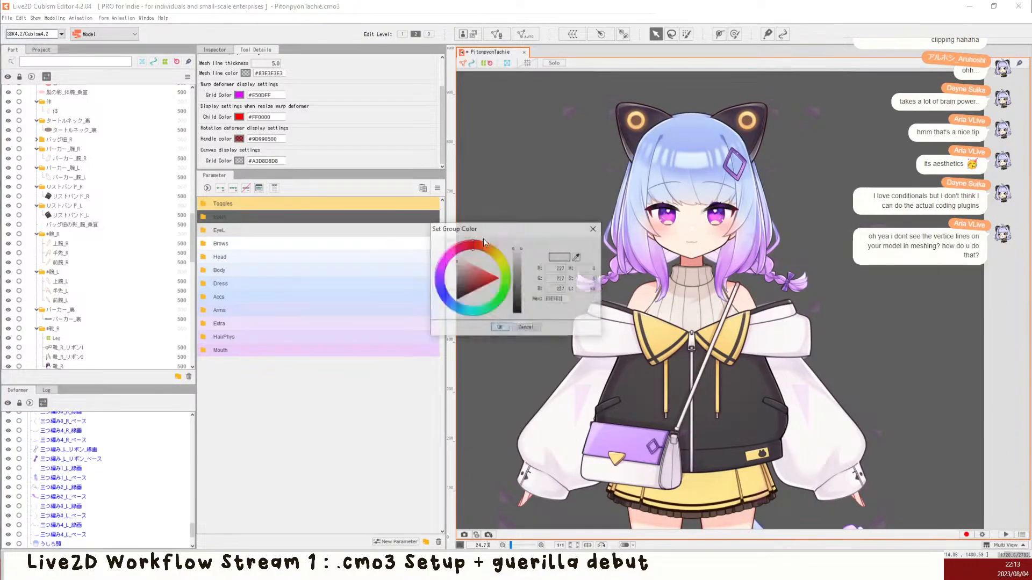
pyautogui.click(576, 257)
pyautogui.click(414, 220)
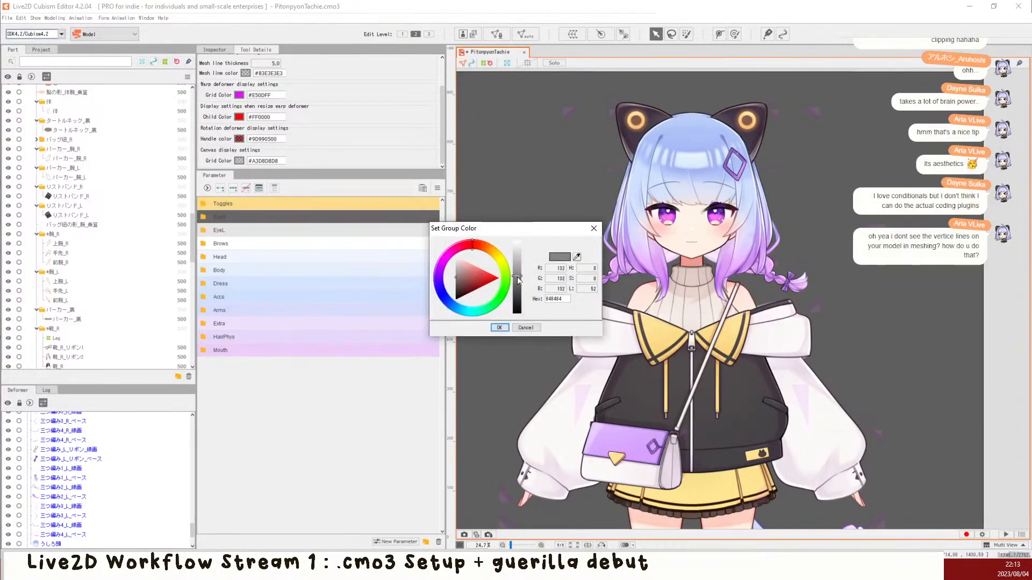
pyautogui.click(499, 328)
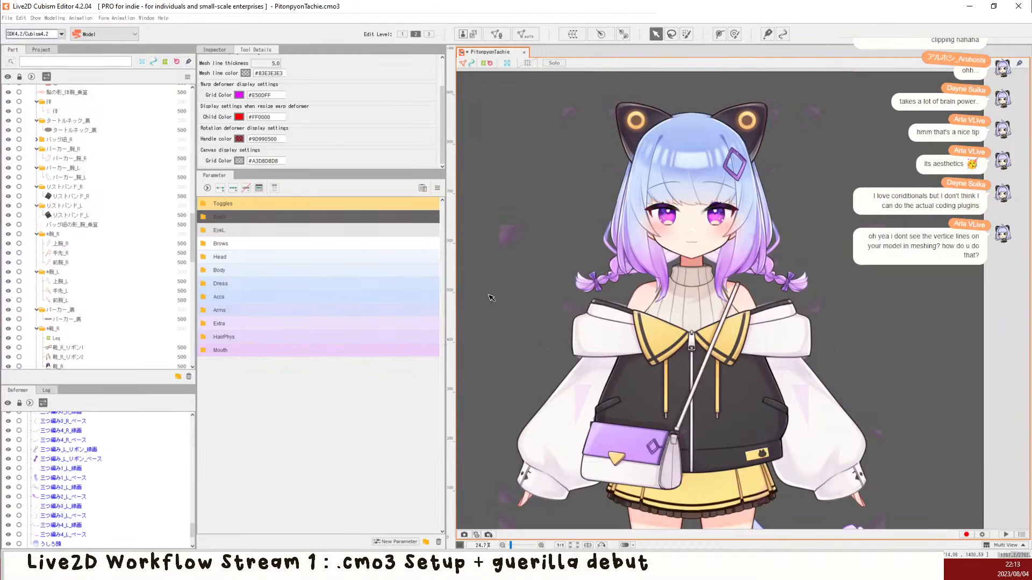
# Step: Darken the Brows parameter group's colour from white to a light grey
pyautogui.rightClick(419, 243)
pyautogui.click(436, 246)
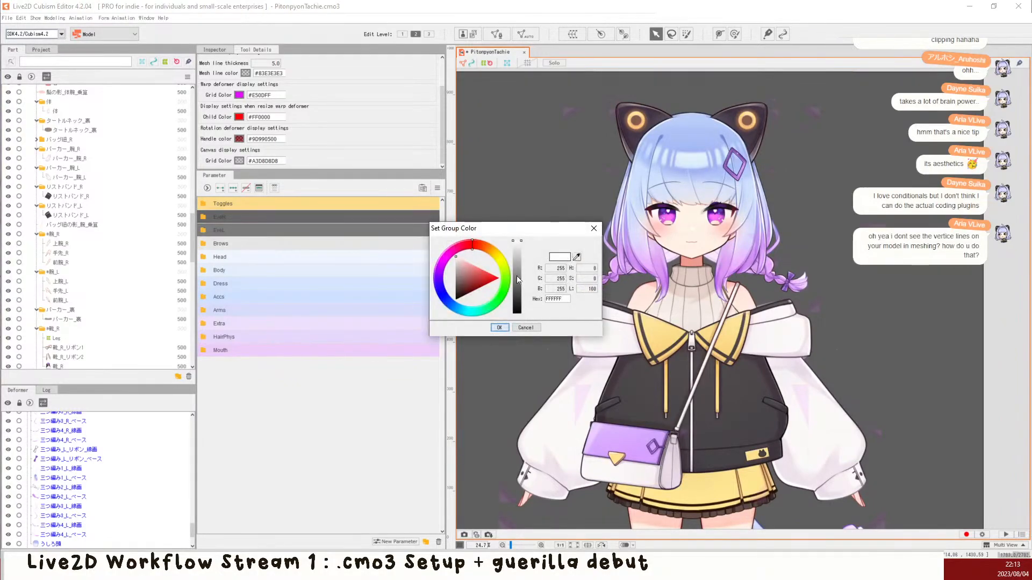
pyautogui.click(499, 327)
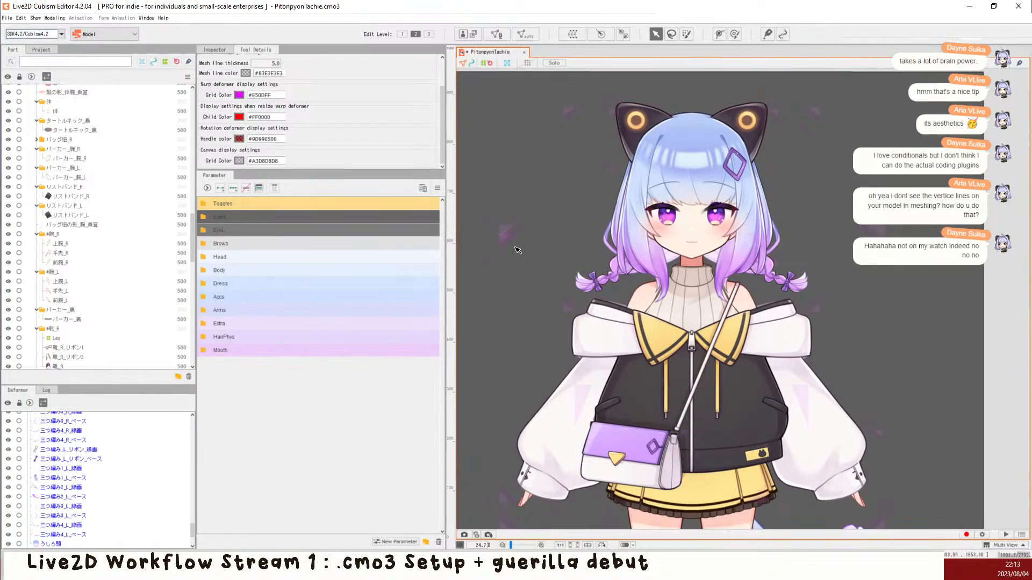
# Step: Save the model file and select the front hair highlight mesh on the model
pyautogui.hotkey('ctrl', 's')
pyautogui.click(707, 164)
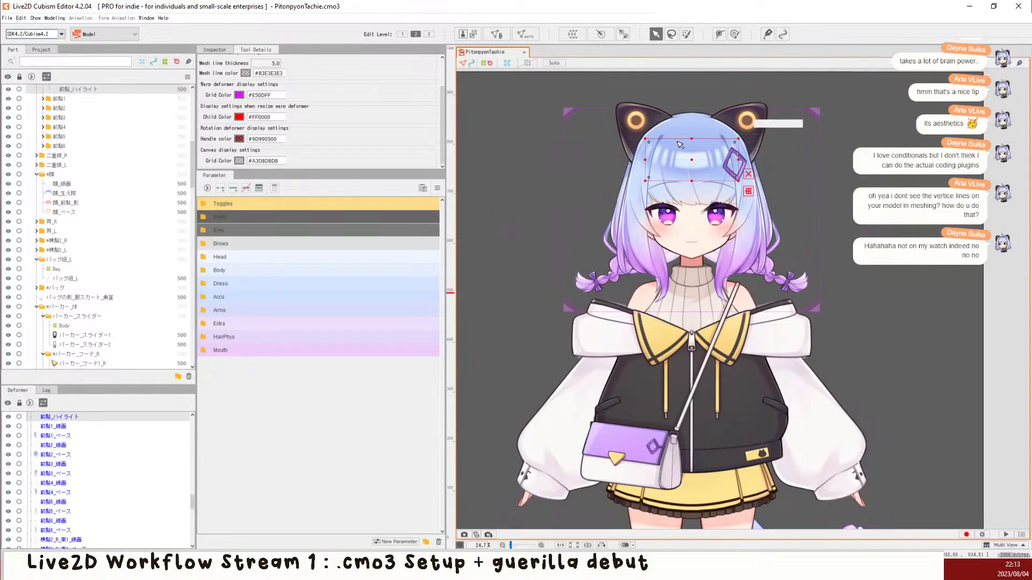
# Step: Generate the front hair highlight's mesh automatically with the Standard preset
pyautogui.scroll(5, 708, 166)
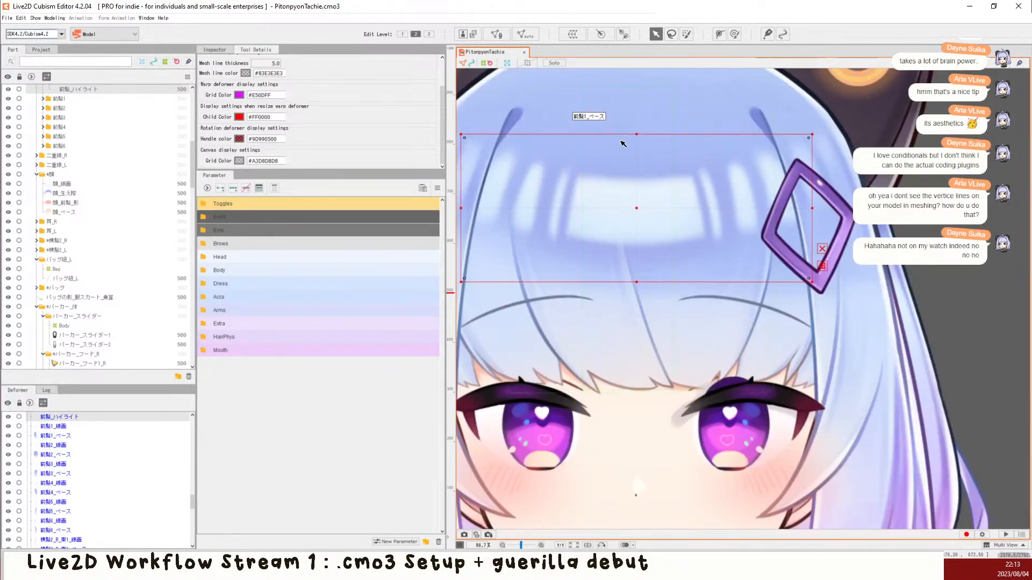
pyautogui.click(526, 35)
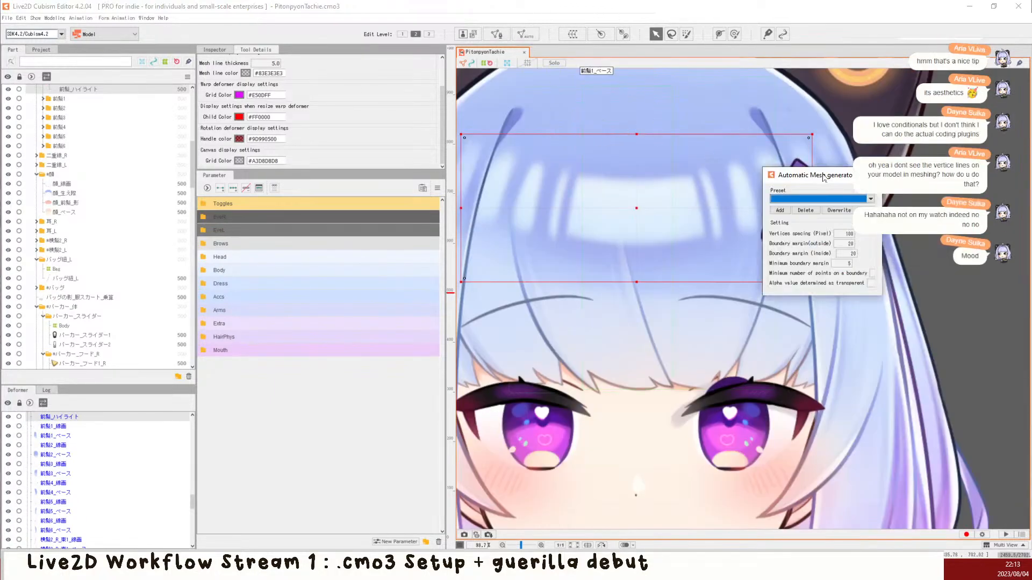
pyautogui.click(870, 199)
pyautogui.click(795, 221)
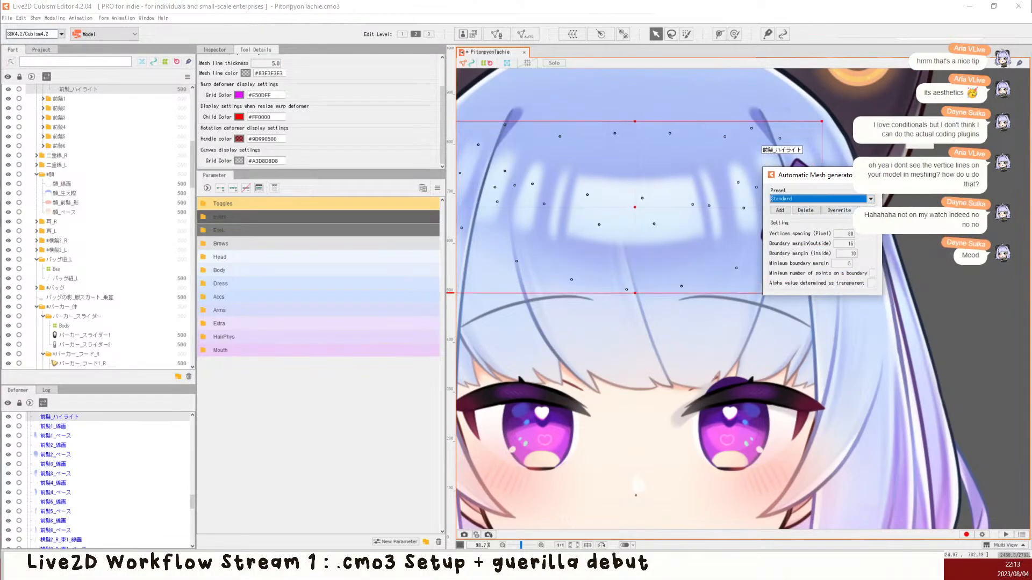
pyautogui.click(870, 175)
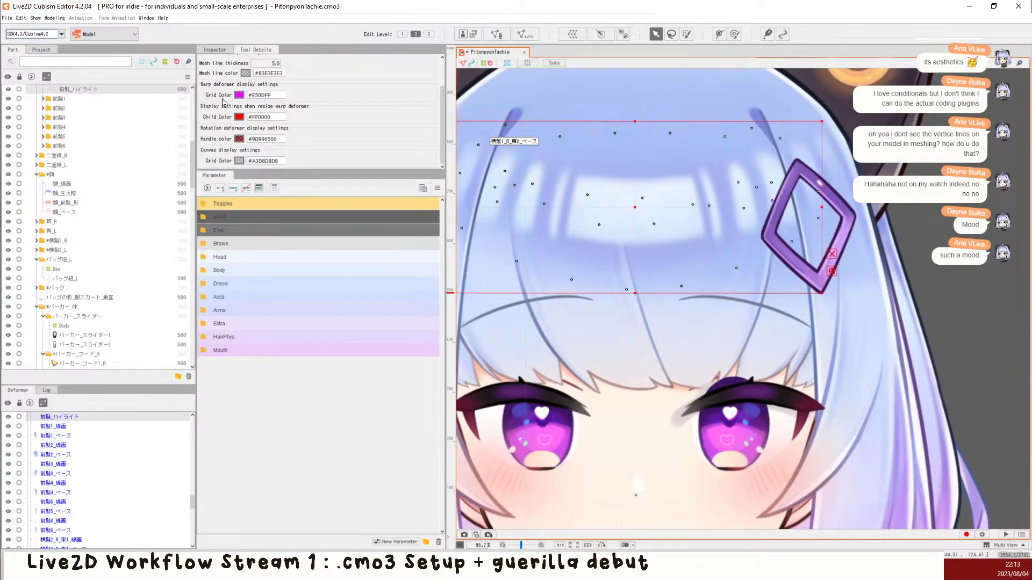
# Step: Enlarge the display settings area and set the ArtMesh line colour to fully opaque black
pyautogui.scroll(3, 220, 101)
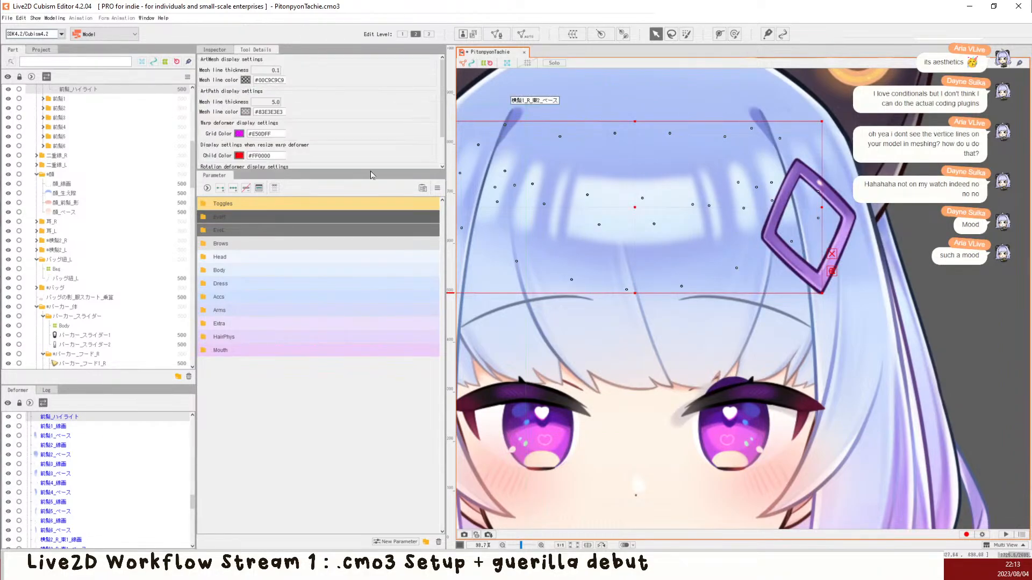
pyautogui.moveTo(371, 171); pyautogui.dragTo(395, 275)
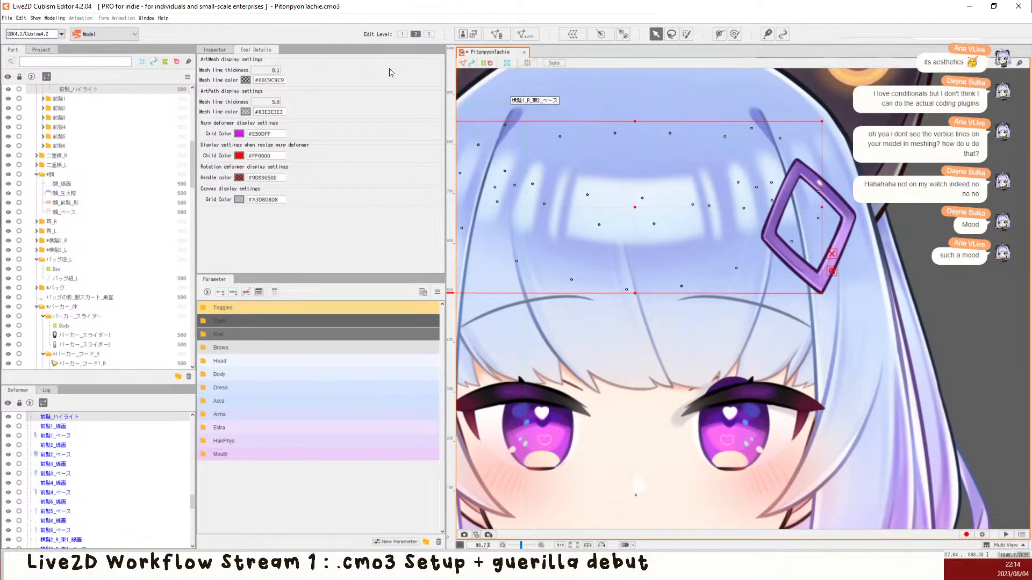
pyautogui.click(246, 81)
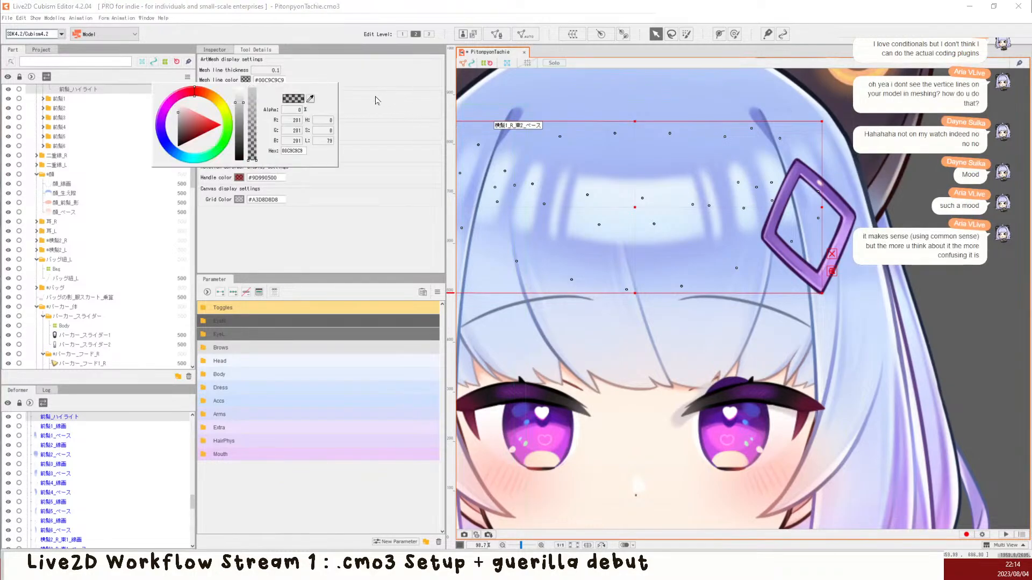
pyautogui.moveTo(256, 157)
pyautogui.mouseDown()
pyautogui.moveTo(263, 85)
pyautogui.moveTo(240, 129)
pyautogui.moveTo(248, 171)
pyautogui.mouseUp()
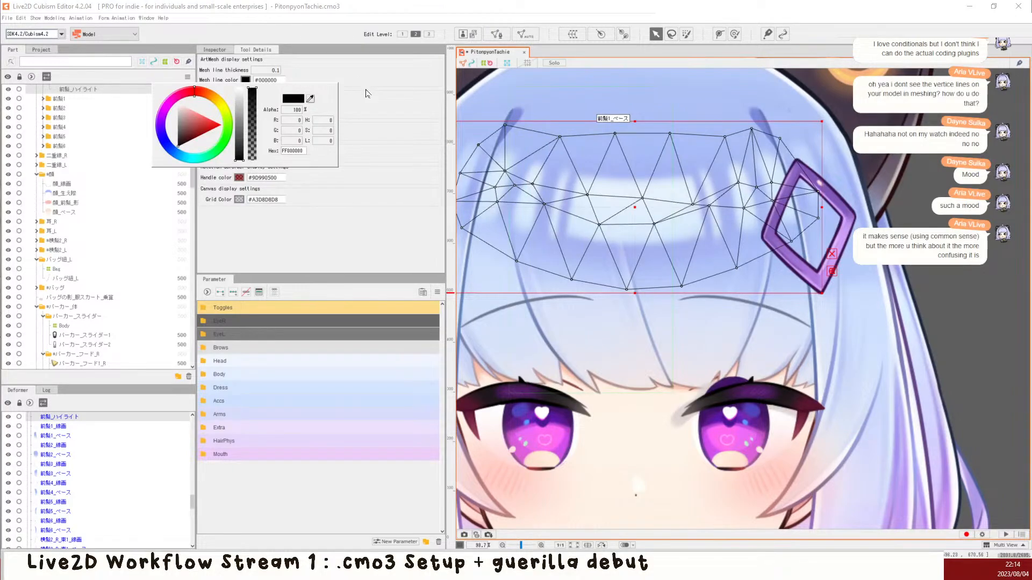
pyautogui.click(365, 91)
pyautogui.click(246, 81)
pyautogui.click(377, 157)
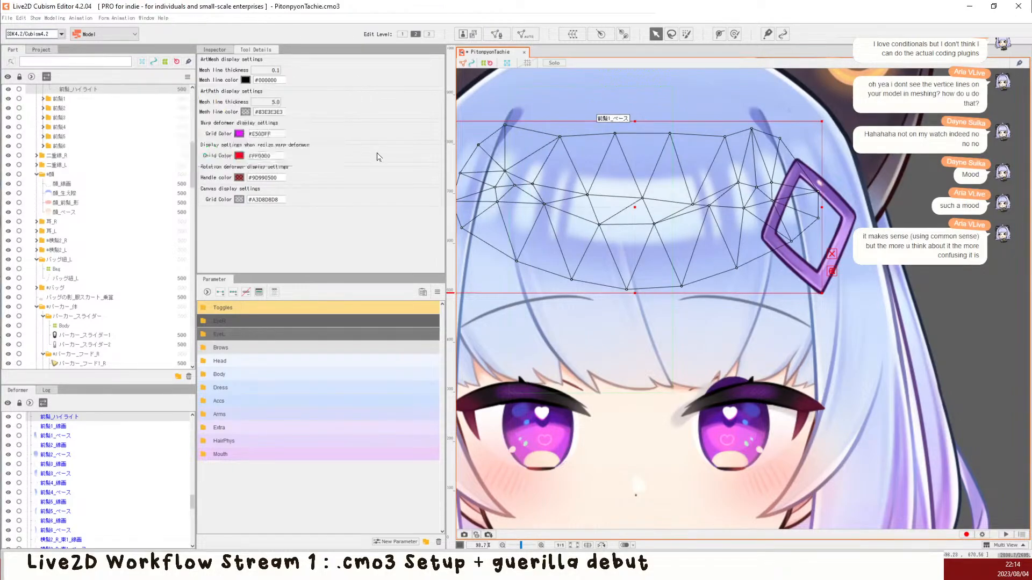
# Step: View the front hair highlight in mesh edit mode and leave it without making changes
pyautogui.click(246, 81)
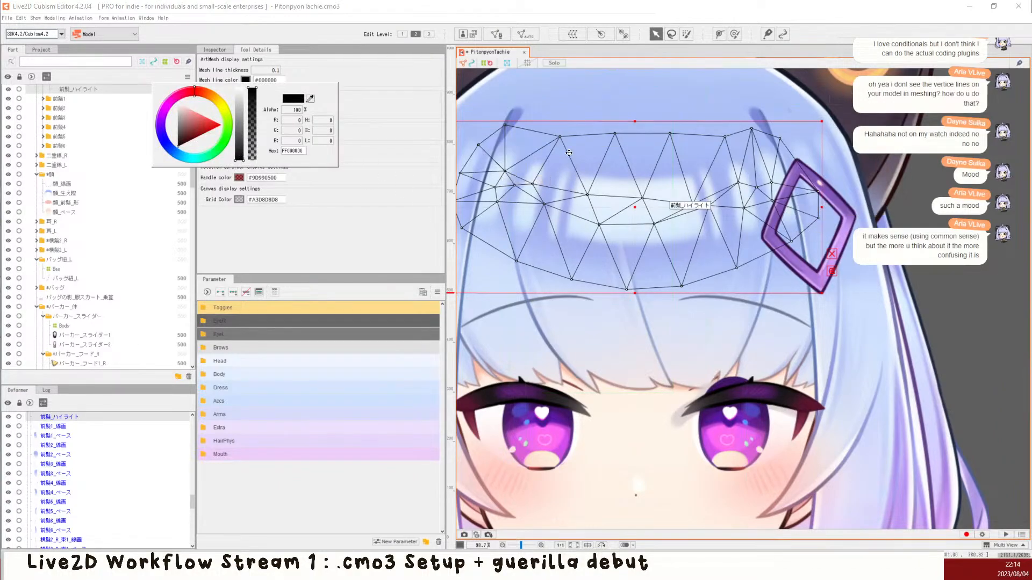
pyautogui.click(495, 35)
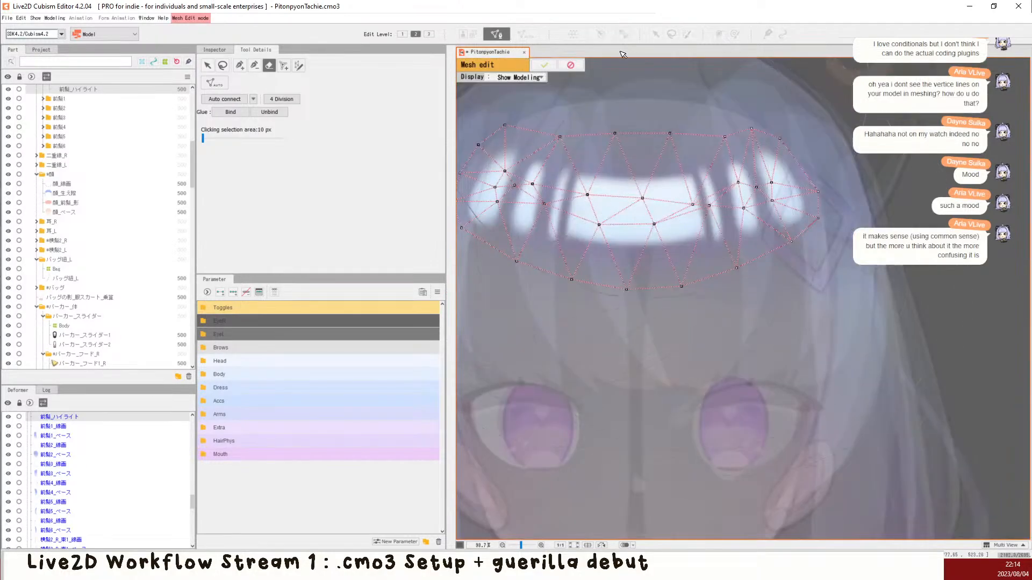
pyautogui.click(571, 65)
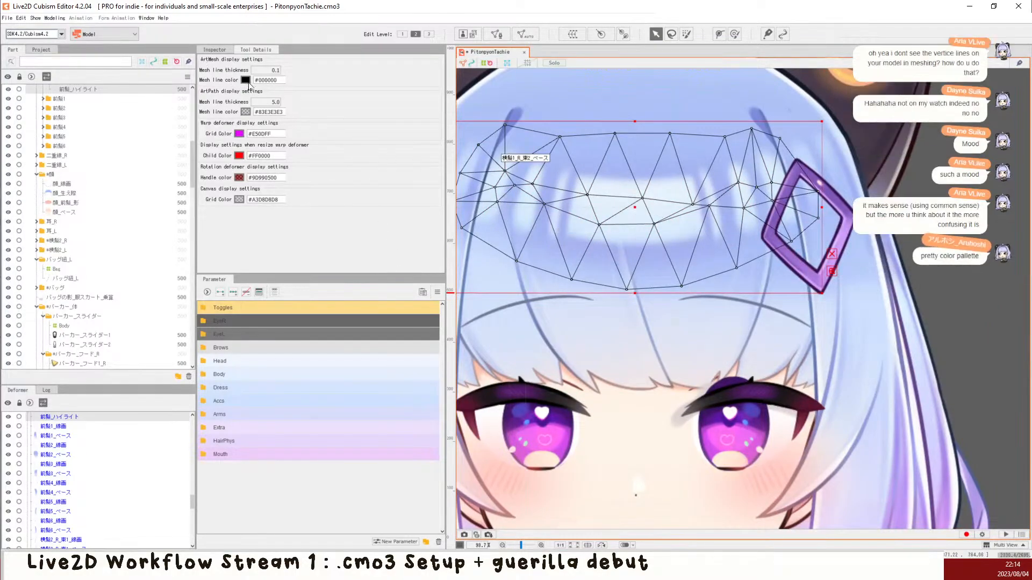
# Step: Set the ArtMesh line colour to fully transparent white (#00FFFFFF) and save the model
pyautogui.click(245, 79)
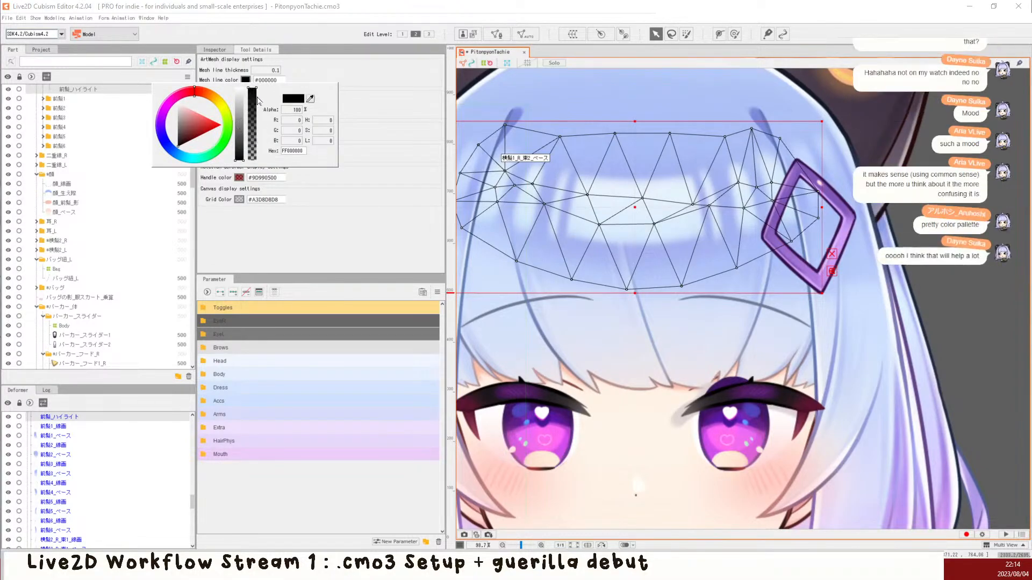
pyautogui.moveTo(253, 97); pyautogui.dragTo(255, 230)
pyautogui.moveTo(241, 136); pyautogui.dragTo(241, 89)
pyautogui.click(397, 93)
pyautogui.scroll(-4, 691, 132)
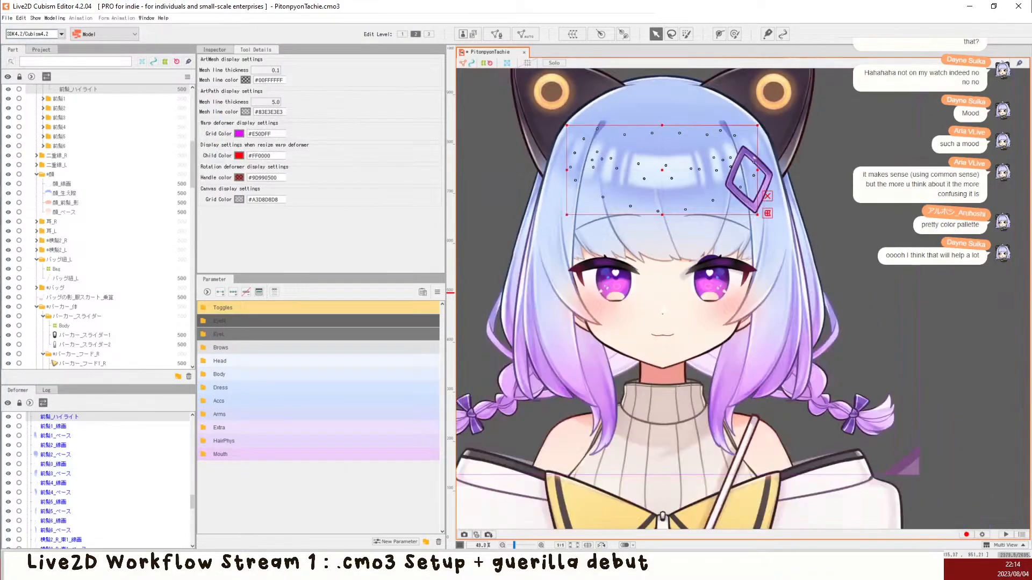
pyautogui.hotkey('ctrl', 's')
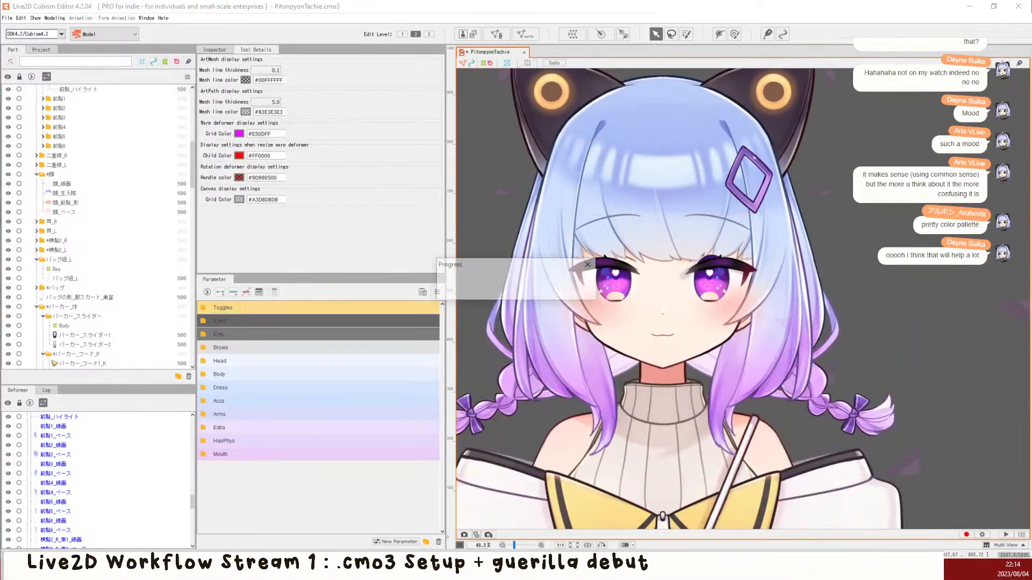
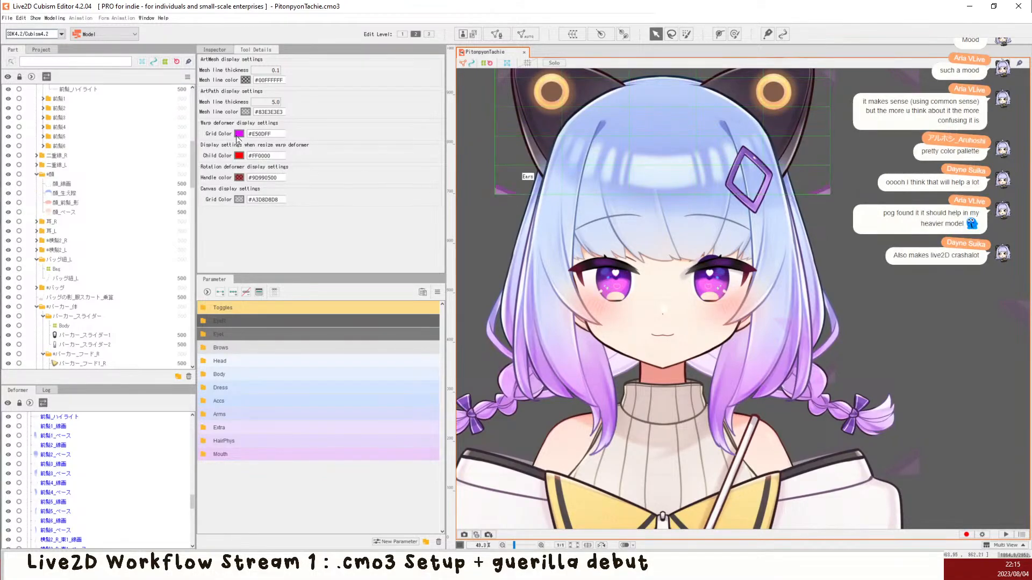
# Step: Make the warp deformer grid colour semi-transparent, #90E50DFF, and check how it looks on the model
pyautogui.click(238, 135)
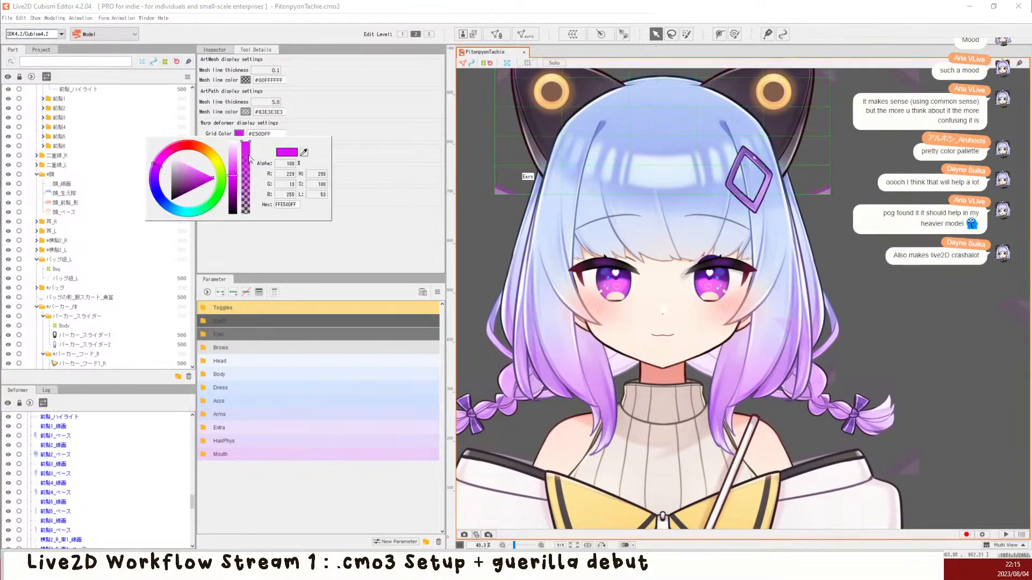
pyautogui.click(246, 177)
pyautogui.moveTo(247, 163)
pyautogui.mouseDown()
pyautogui.moveTo(254, 221)
pyautogui.moveTo(265, 185)
pyautogui.mouseUp()
pyautogui.click(247, 173)
pyautogui.click(923, 191)
pyautogui.scroll(-3, 848, 155)
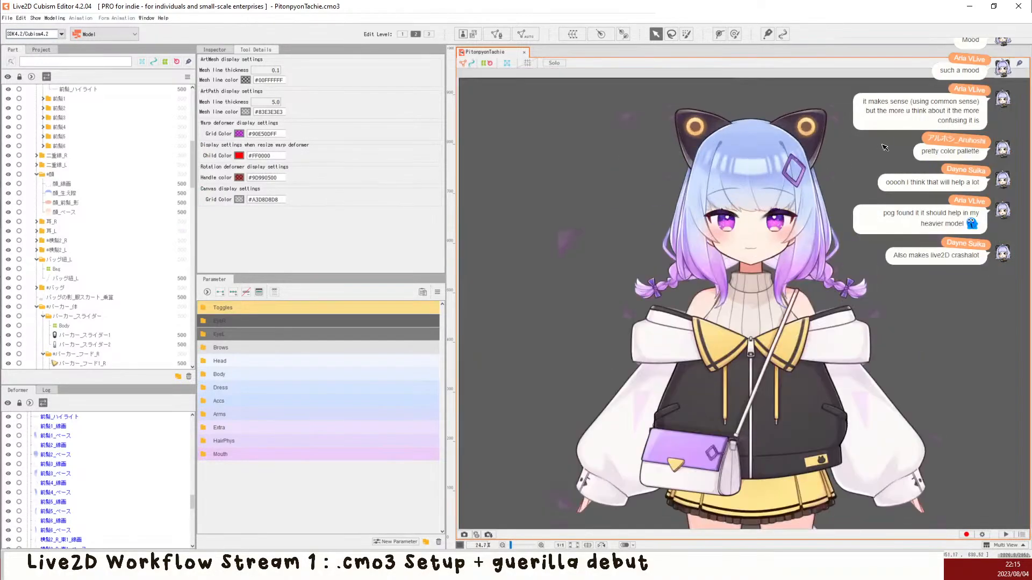
pyautogui.scroll(3, 883, 148)
pyautogui.scroll(-2, 622, 142)
pyautogui.scroll(2, 569, 119)
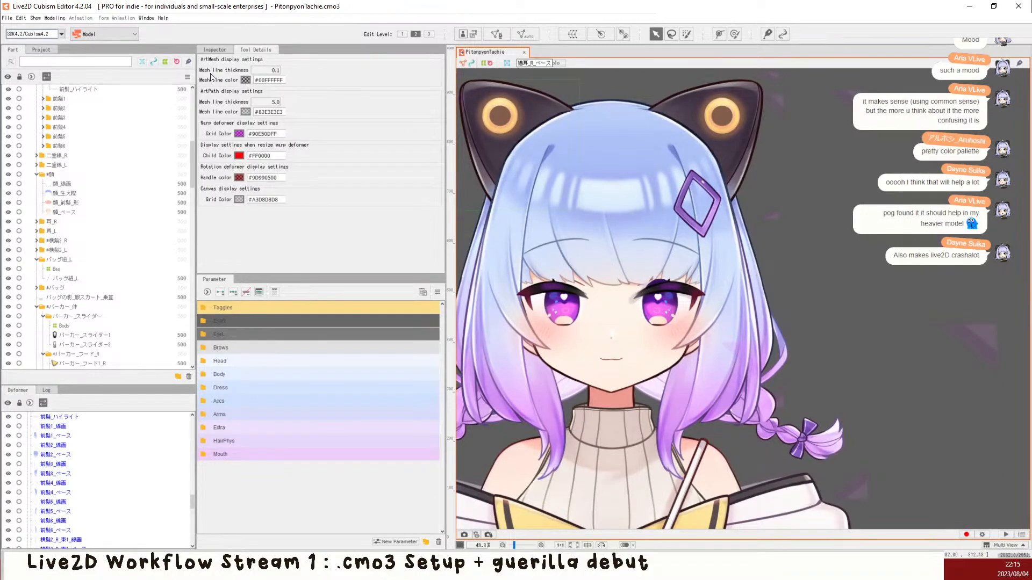
# Step: Darken the transparent ArtMesh line colour to grey #00575757 and select the front hair highlight to check it
pyautogui.click(245, 80)
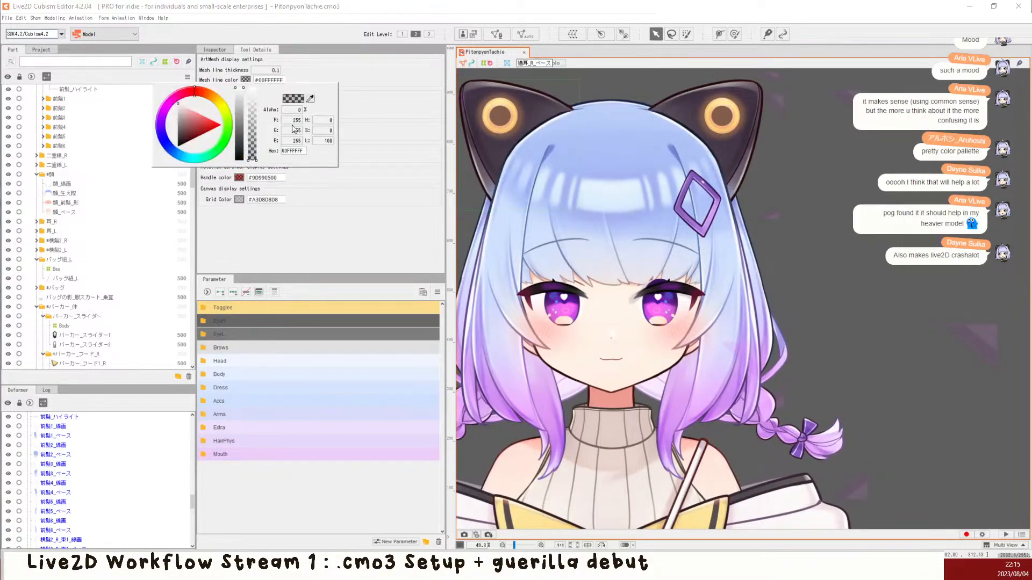
pyautogui.moveTo(237, 118); pyautogui.dragTo(238, 135)
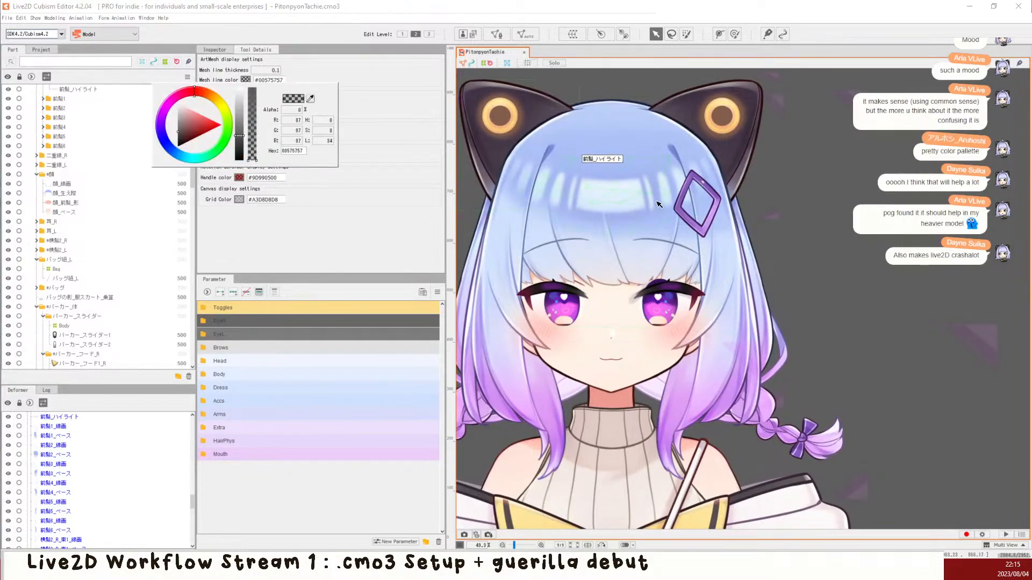
pyautogui.click(628, 197)
pyautogui.click(628, 197)
pyautogui.scroll(2, 555, 171)
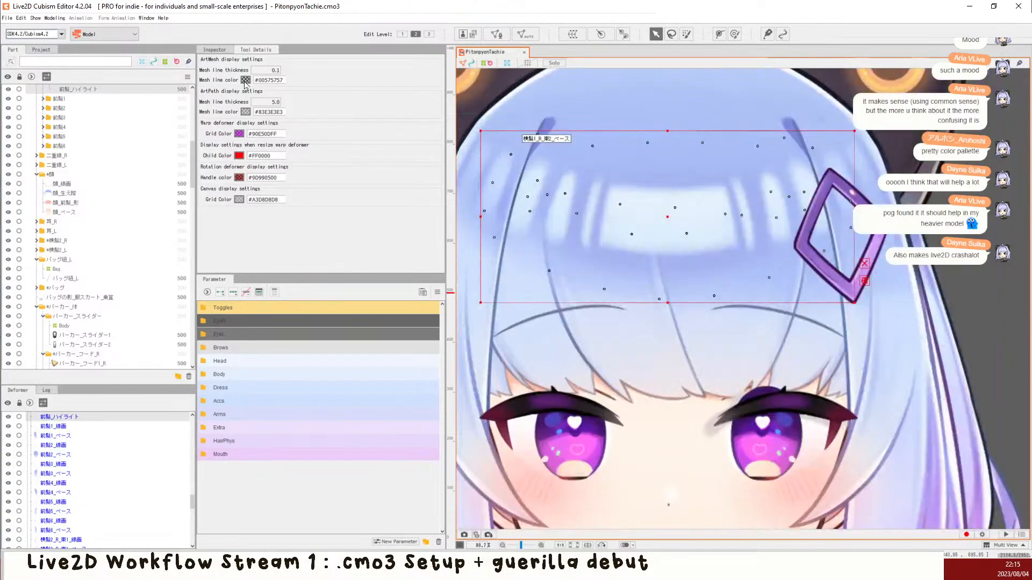
# Step: Set the ArtMesh line colour to opaque white (#FFFFFF) and try other hues on the hair highlight's mesh
pyautogui.click(247, 81)
pyautogui.moveTo(237, 120); pyautogui.dragTo(242, 79)
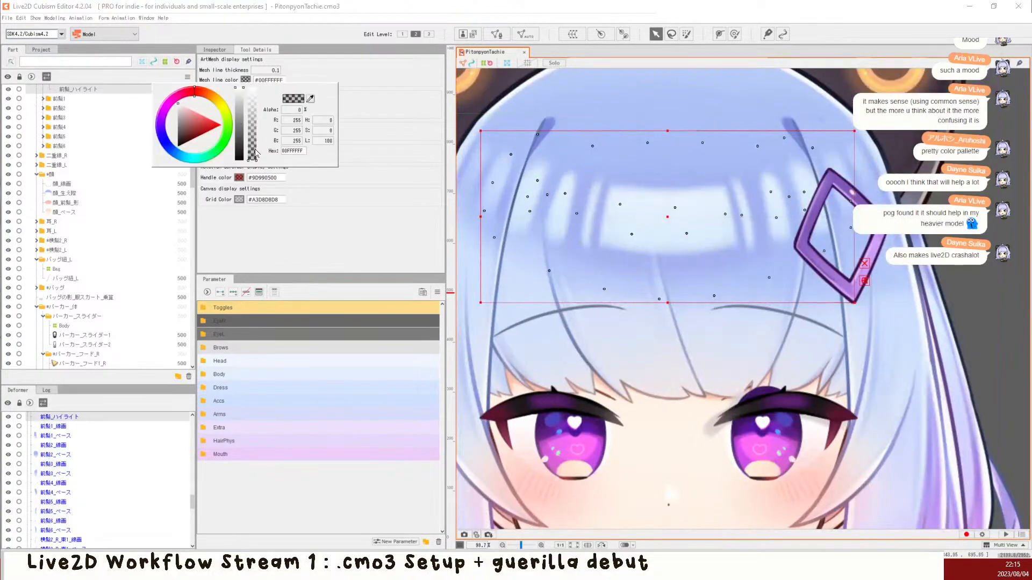
pyautogui.moveTo(254, 151); pyautogui.dragTo(265, 60)
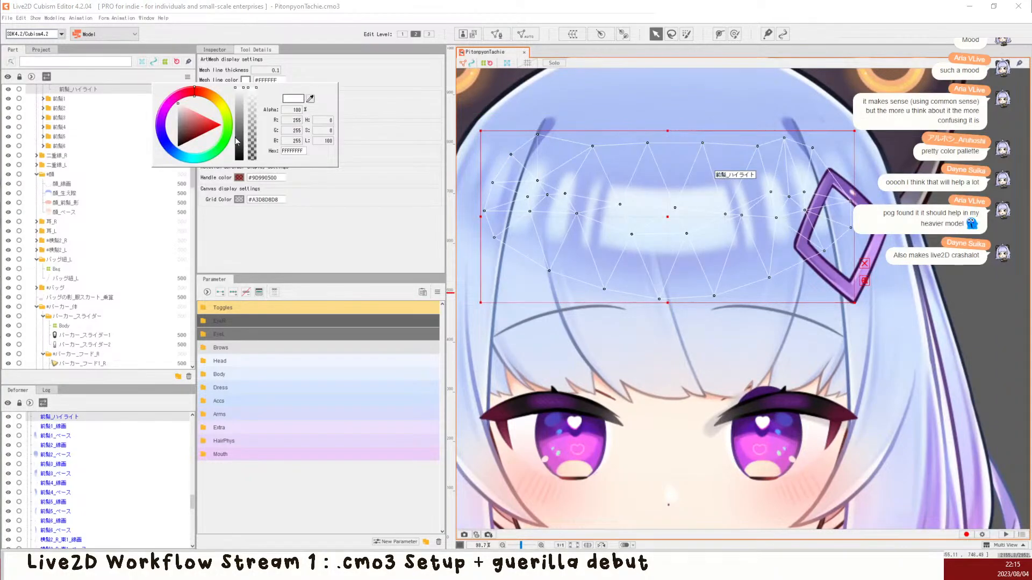
pyautogui.moveTo(239, 135); pyautogui.dragTo(238, 162)
pyautogui.click(206, 94)
pyautogui.moveTo(202, 120); pyautogui.dragTo(231, 102)
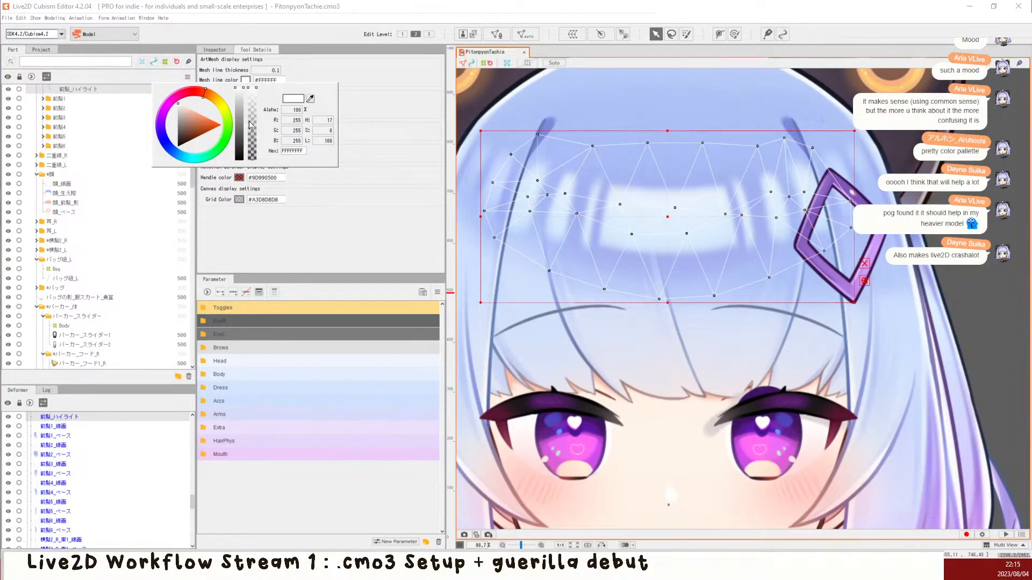
pyautogui.click(728, 185)
pyautogui.scroll(-4, 728, 185)
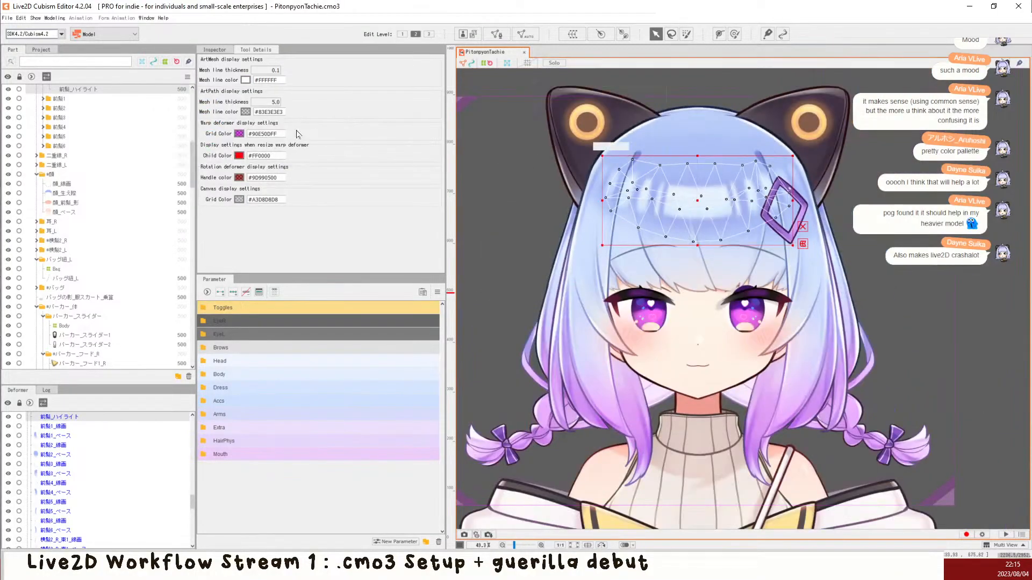
# Step: Reduce the ArtMesh line colour's alpha to 0 so only the vertices of the hair highlight mesh show
pyautogui.click(245, 80)
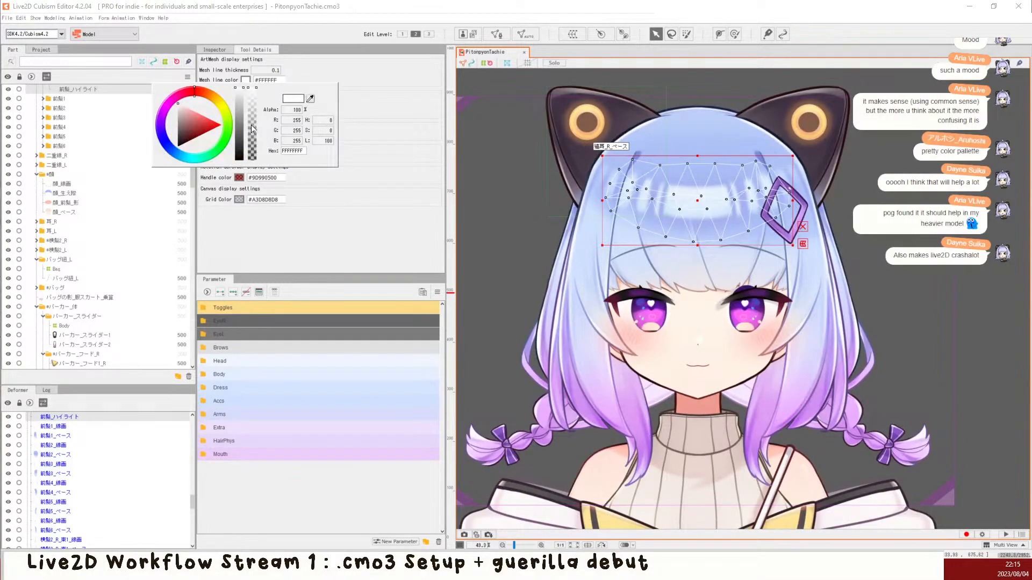
pyautogui.moveTo(252, 128); pyautogui.dragTo(252, 160)
pyautogui.click(682, 165)
pyautogui.scroll(4, 681, 165)
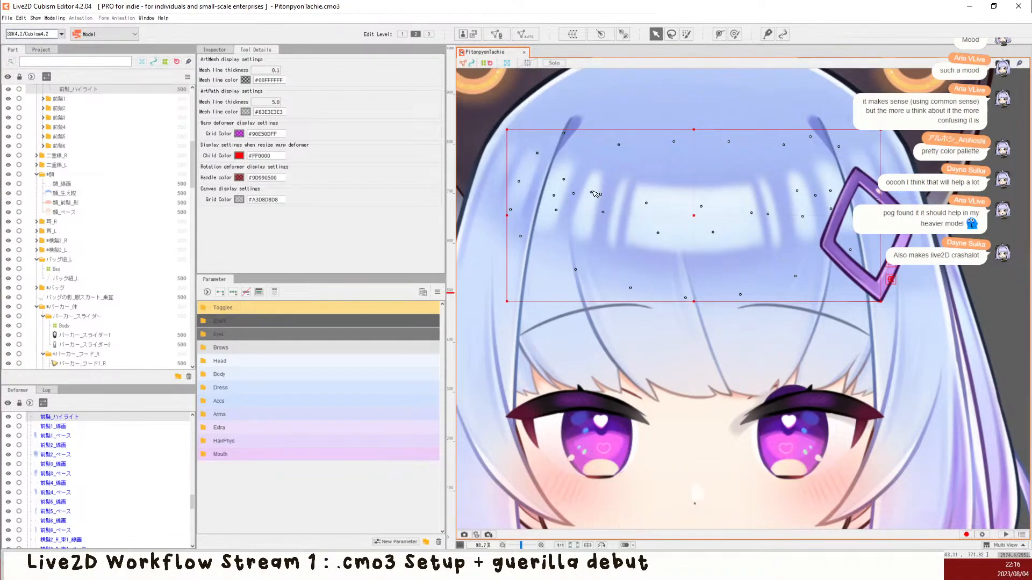
# Step: Try moving one vertex of the front hair highlight mesh, undo the move and save the model
pyautogui.moveTo(592, 193); pyautogui.dragTo(626, 205)
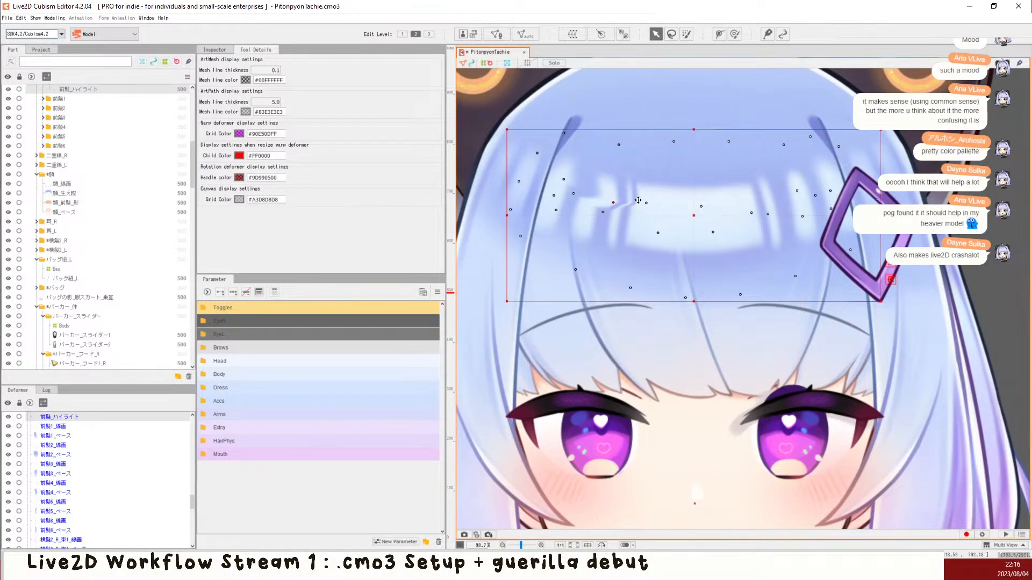
pyautogui.hotkey('ctrl', 'z')
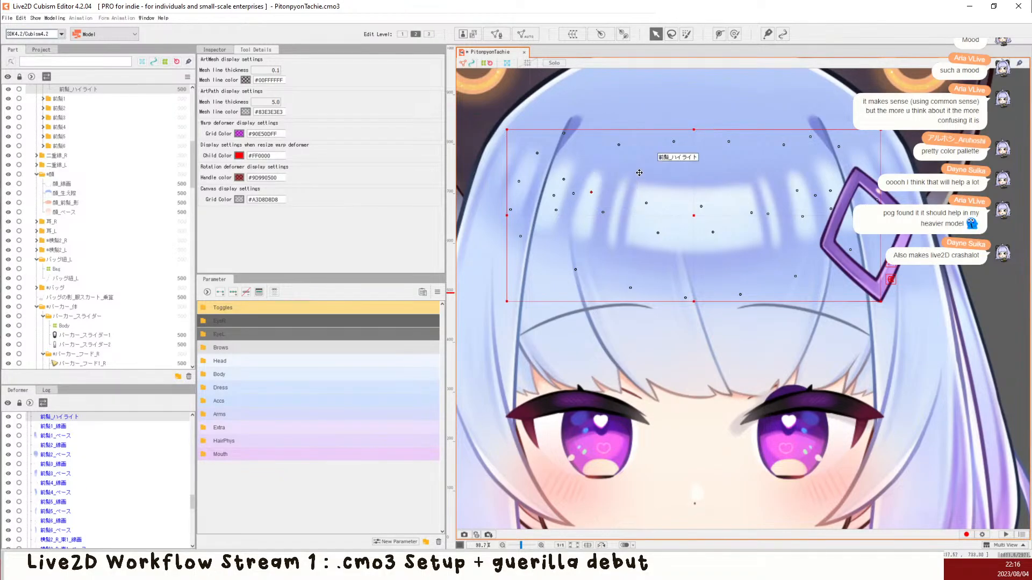
pyautogui.hotkey('ctrl', 's')
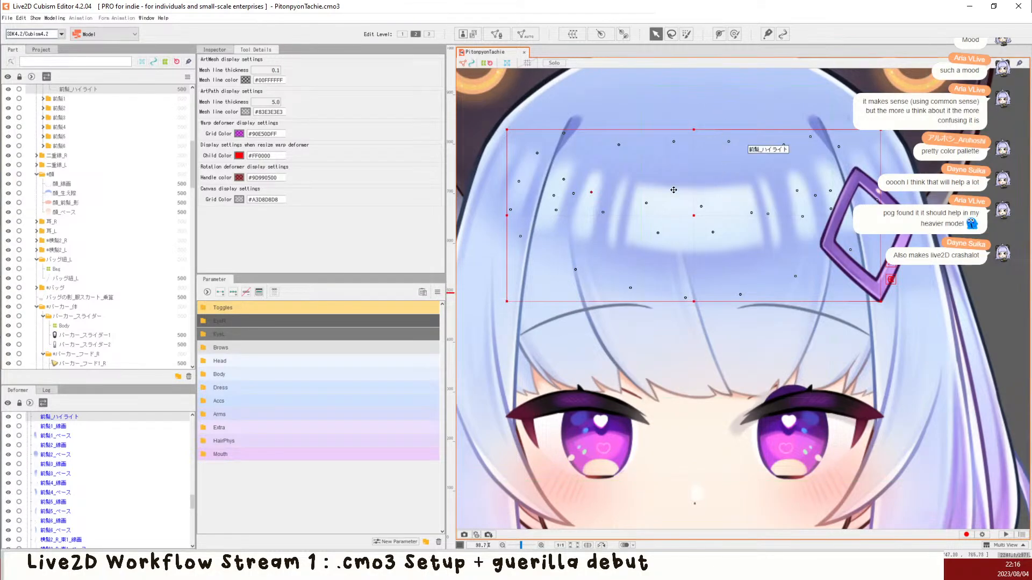
# Step: Deselect the front hair highlight mesh and open the Physics/Scene Blending Settings
pyautogui.scroll(-3, 598, 190)
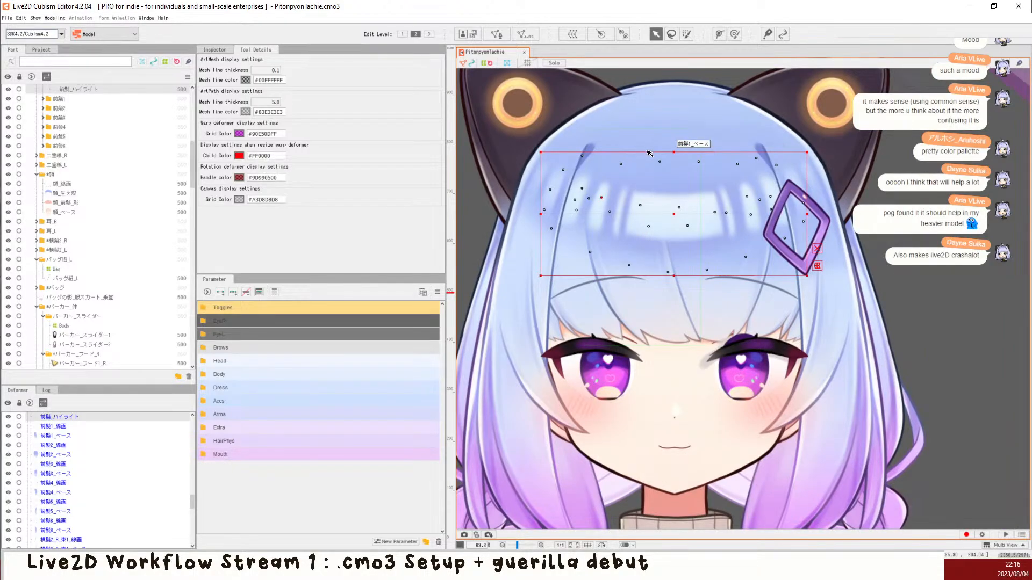
pyautogui.scroll(-2, 634, 162)
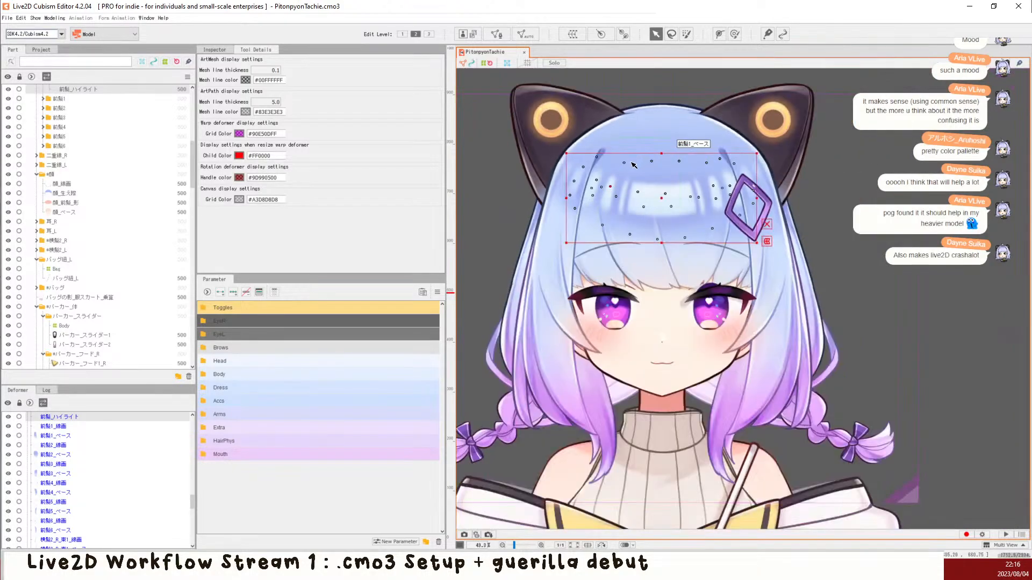
pyautogui.scroll(-2, 618, 161)
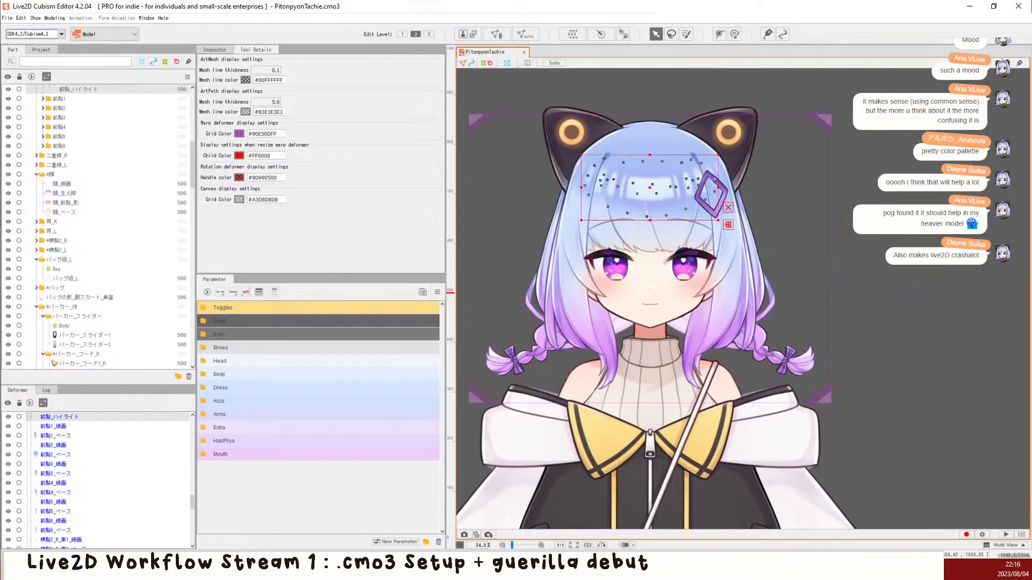
pyautogui.click(911, 292)
pyautogui.hotkey('ctrl', 'p')
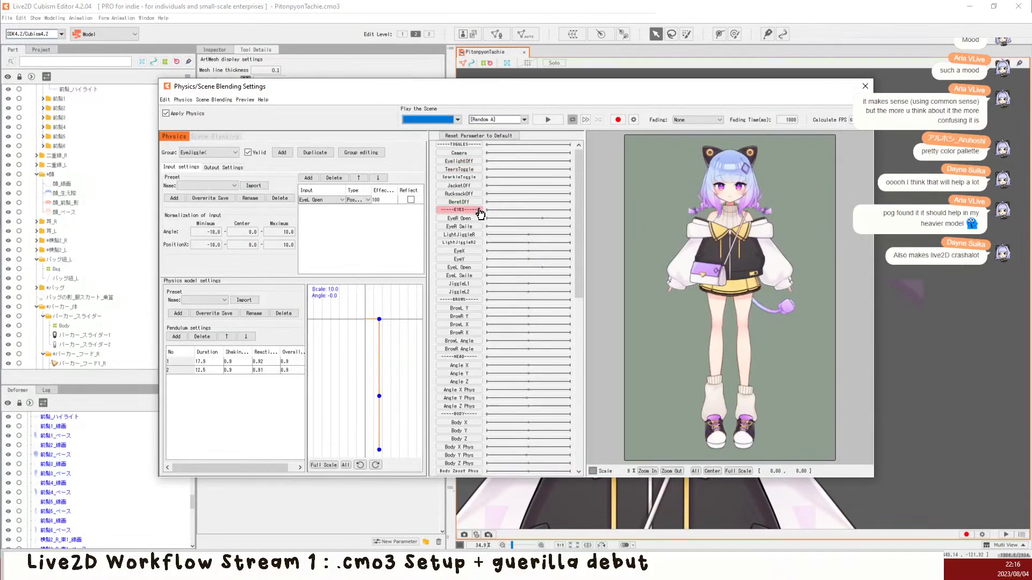
# Step: Look through the physics parameter list and the physics group list with its pendulum, input and output columns, and close both windows
pyautogui.scroll(-8, 484, 258)
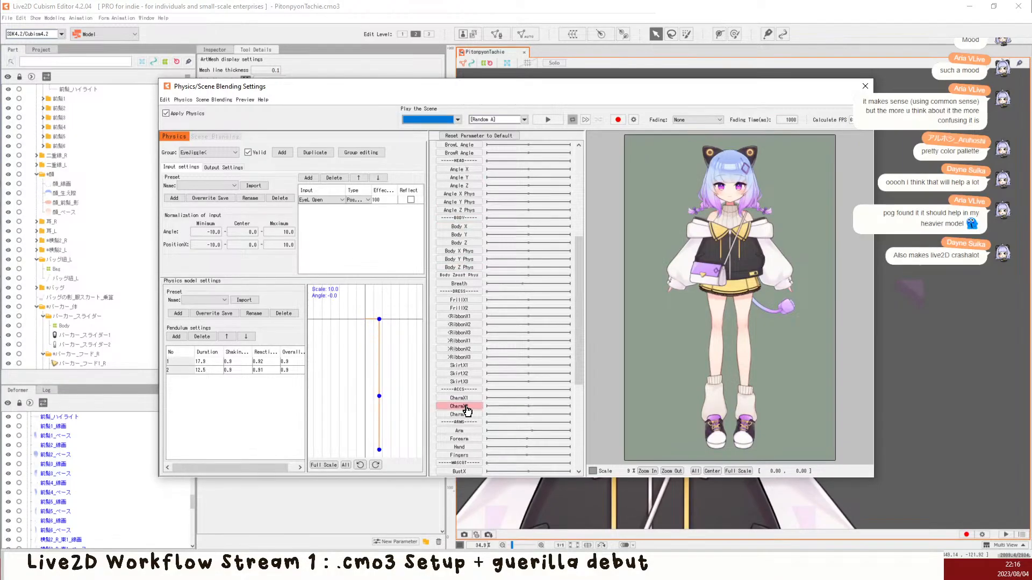
pyautogui.scroll(-5, 499, 313)
pyautogui.click(365, 152)
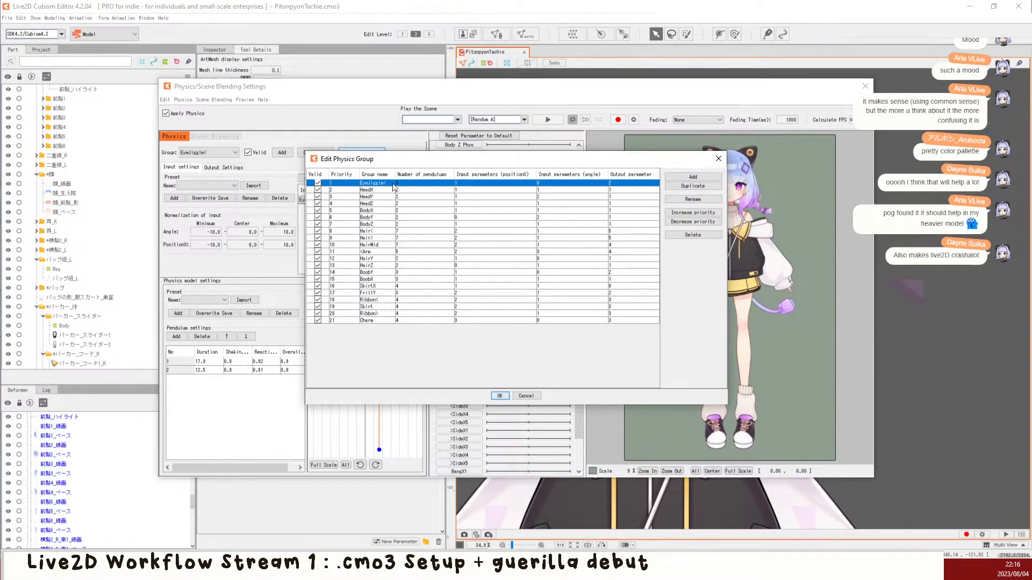
pyautogui.moveTo(393, 184)
pyautogui.mouseDown()
pyautogui.moveTo(386, 218)
pyautogui.moveTo(387, 186)
pyautogui.mouseUp()
pyautogui.click(386, 209)
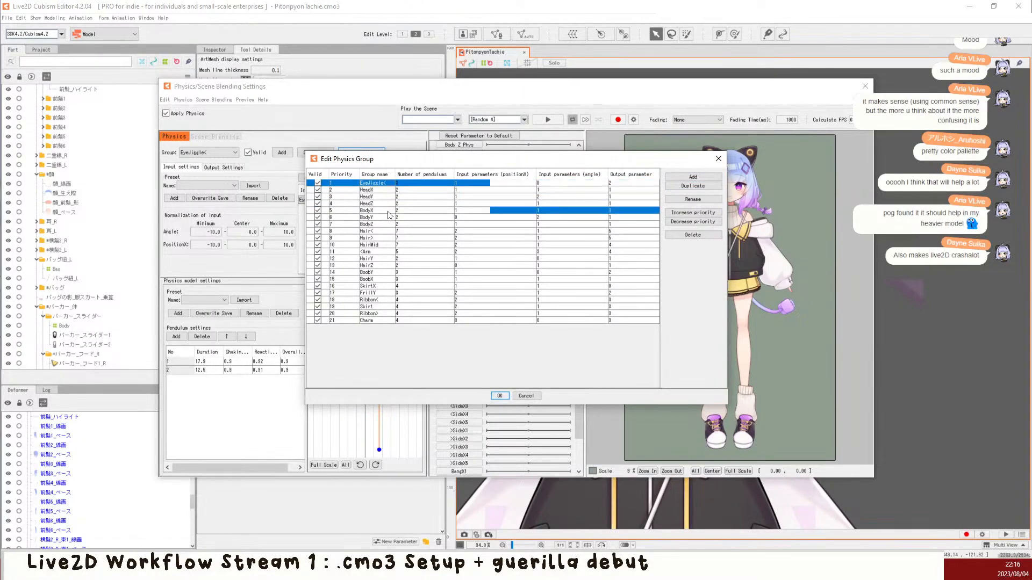
pyautogui.click(396, 183)
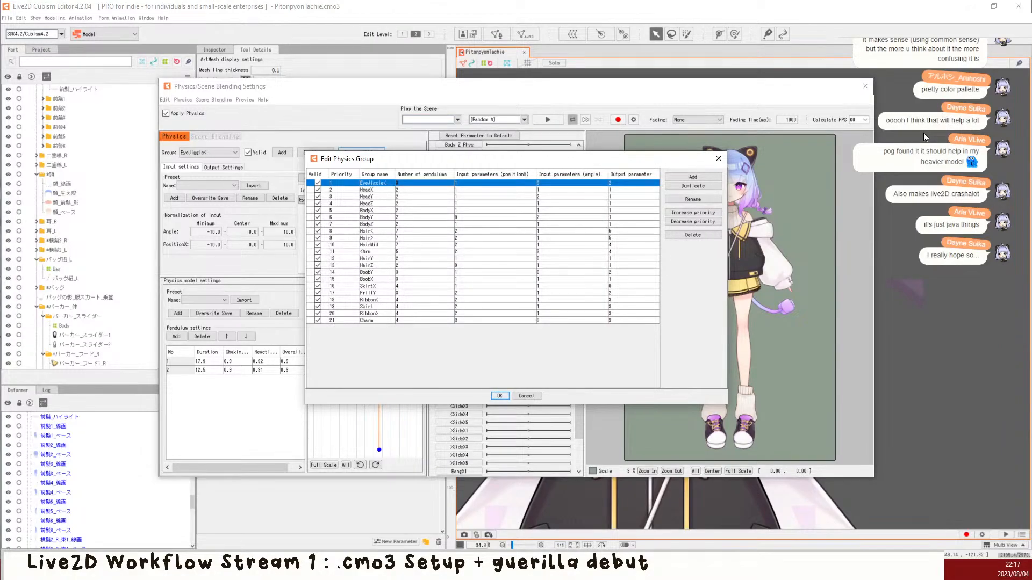
pyautogui.click(486, 293)
pyautogui.click(489, 285)
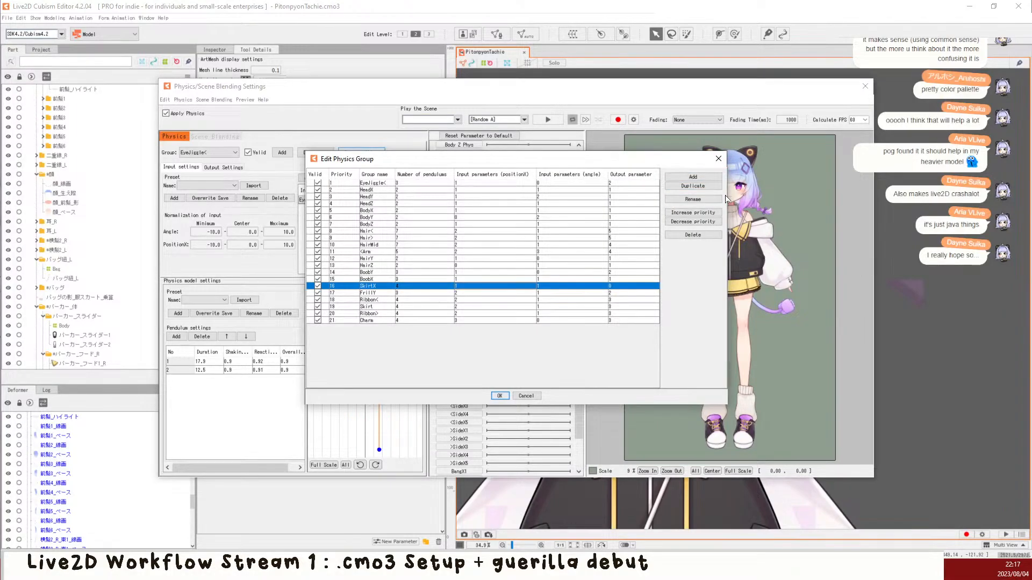
pyautogui.click(718, 159)
pyautogui.click(863, 86)
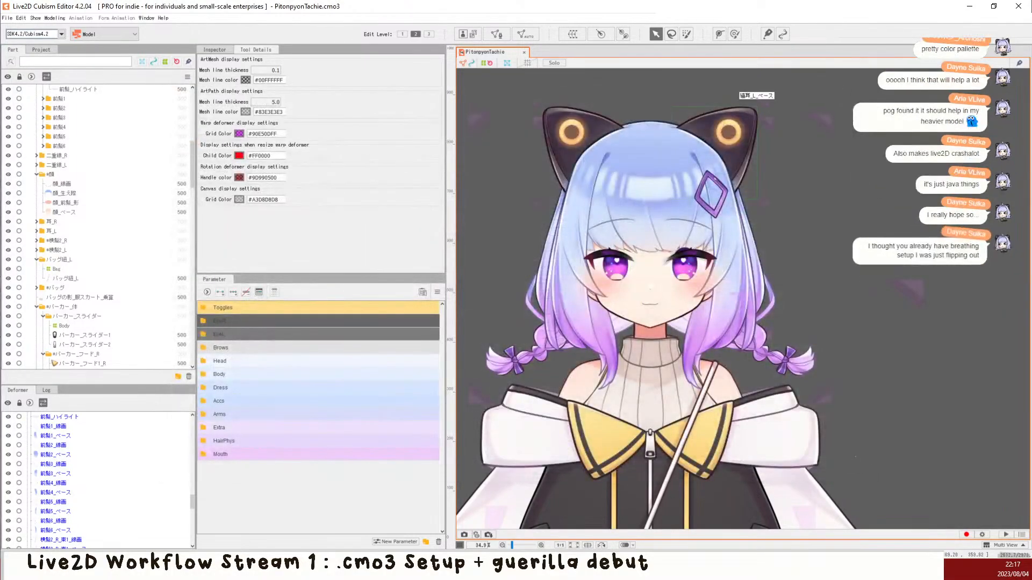
pyautogui.click(51, 19)
pyautogui.moveTo(78, 33)
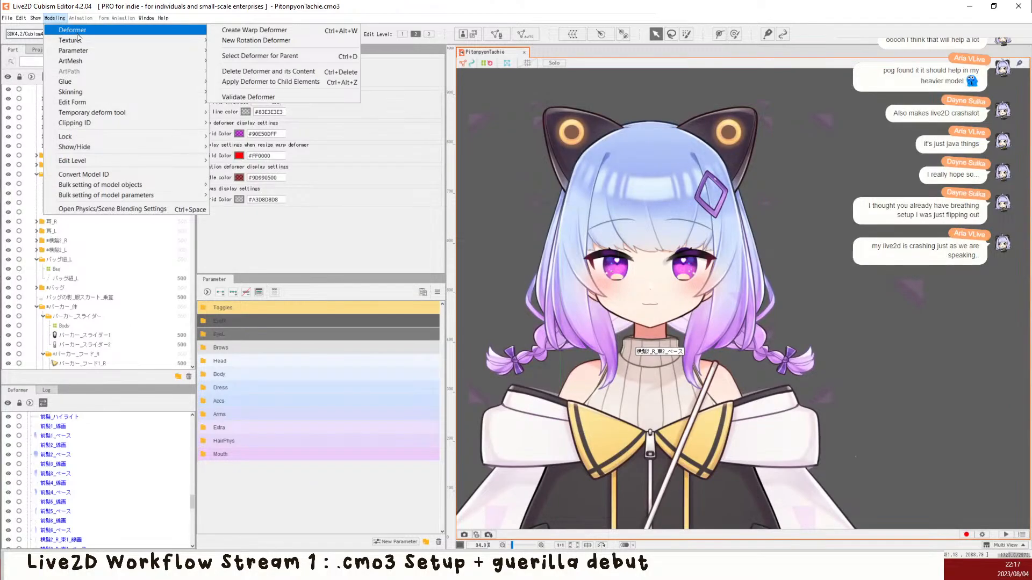
pyautogui.click(520, 255)
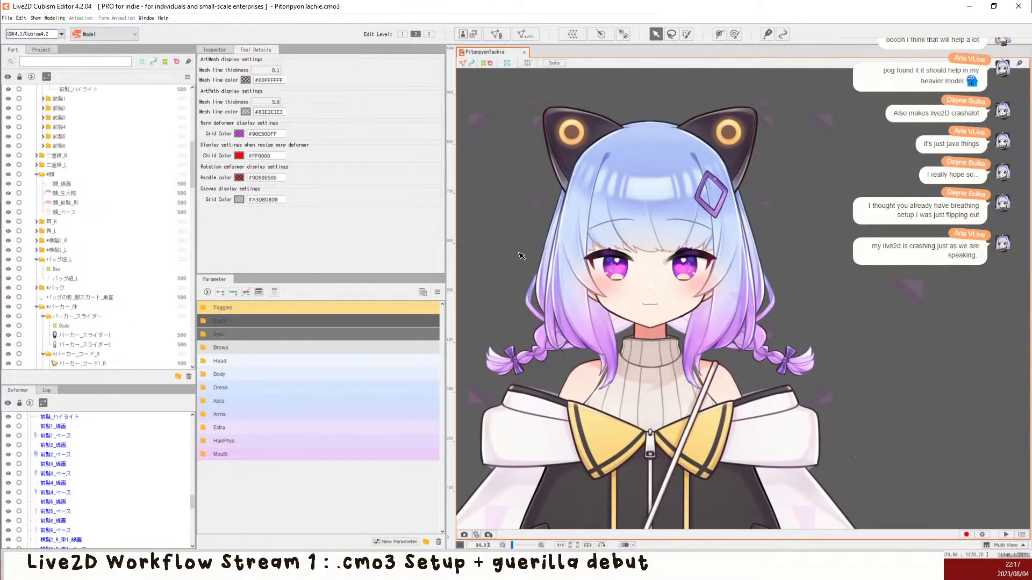
pyautogui.scroll(3, 690, 268)
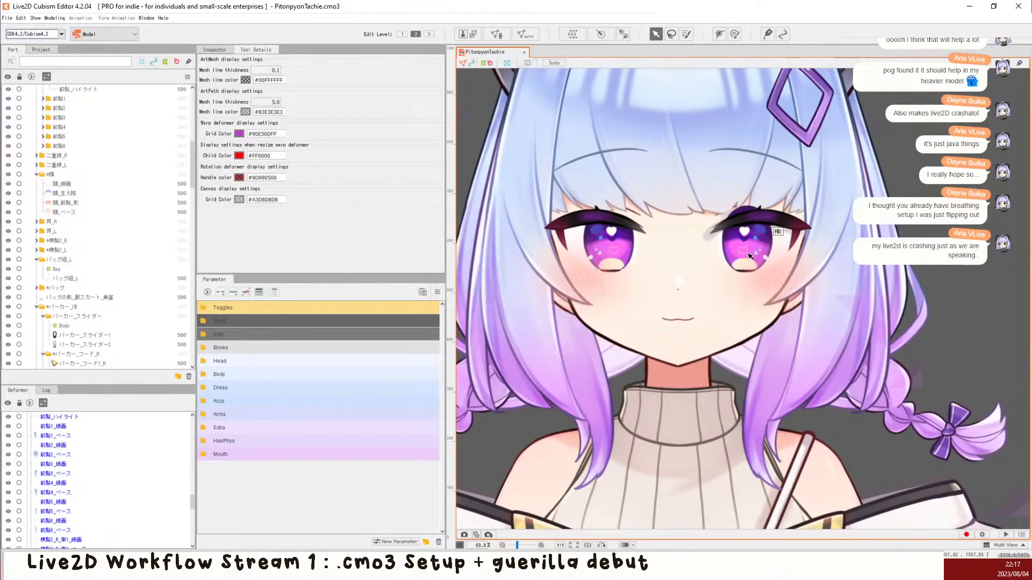
pyautogui.scroll(-4, 813, 151)
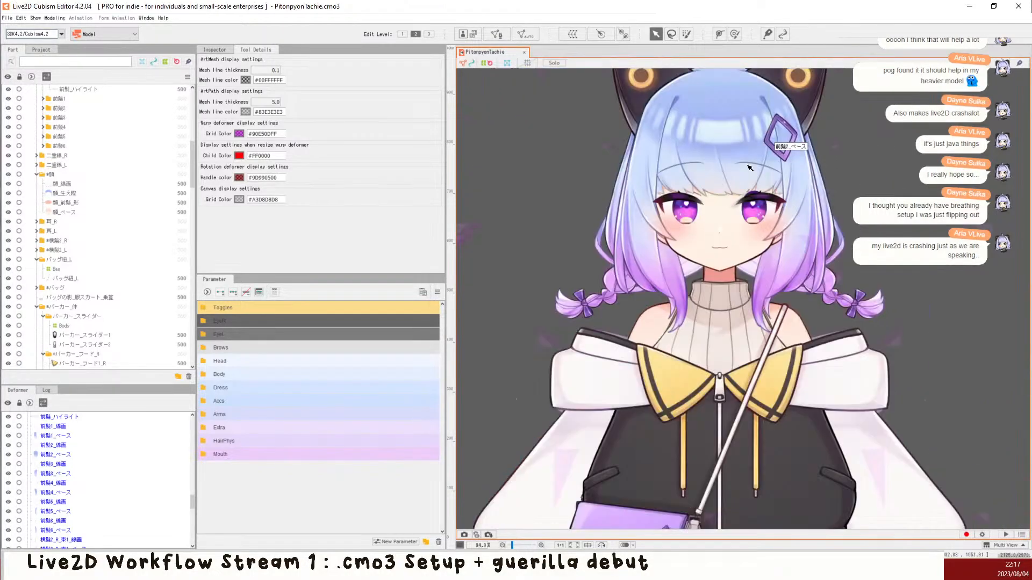
pyautogui.scroll(2, 764, 119)
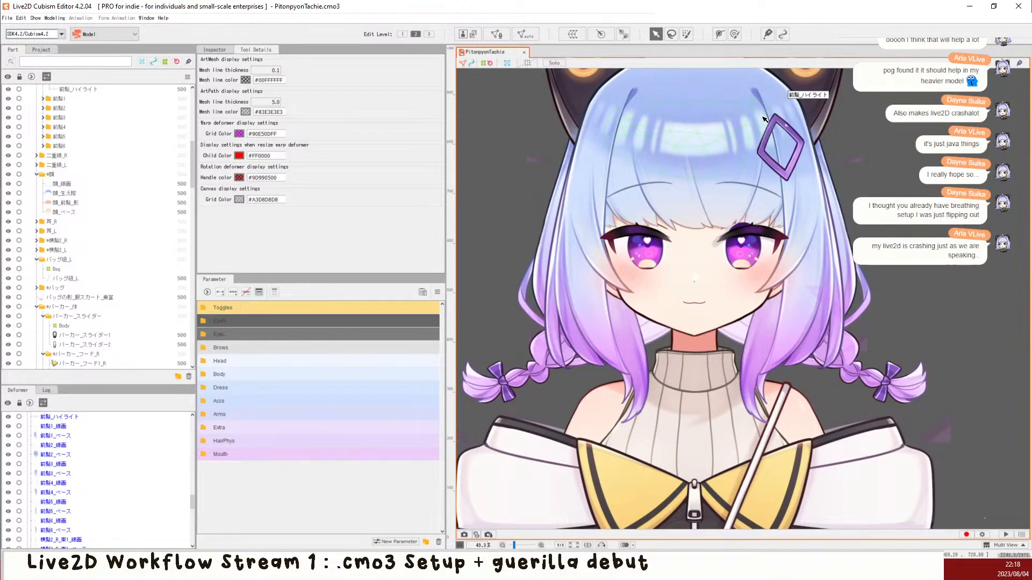
pyautogui.scroll(-3, 683, 154)
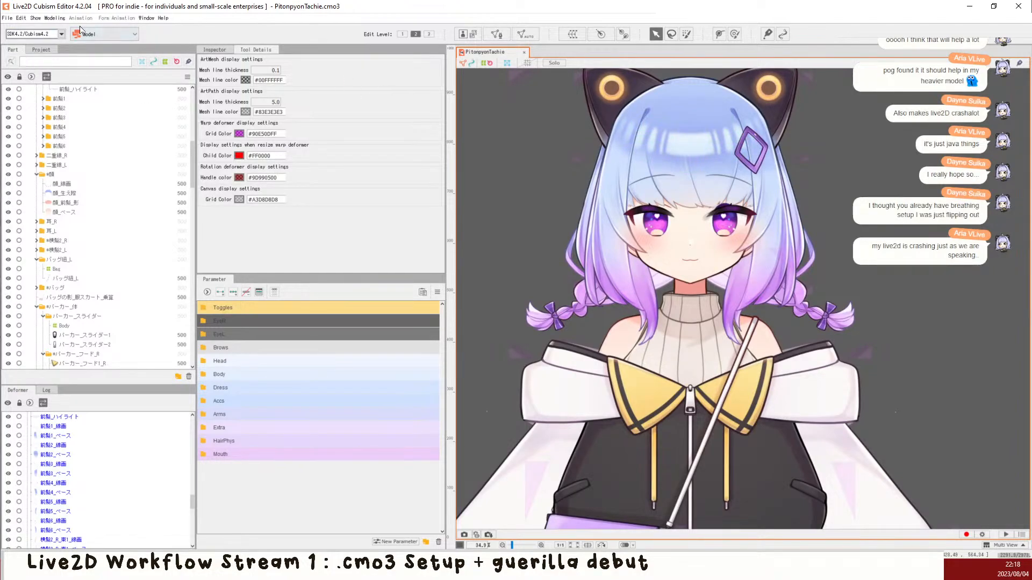
pyautogui.click(48, 20)
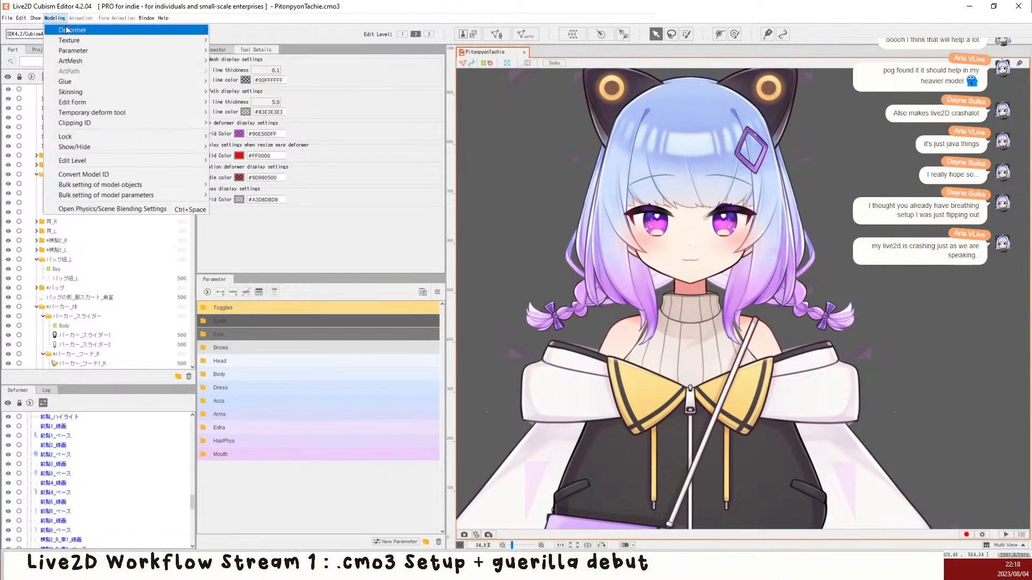
pyautogui.click(66, 19)
pyautogui.click(45, 18)
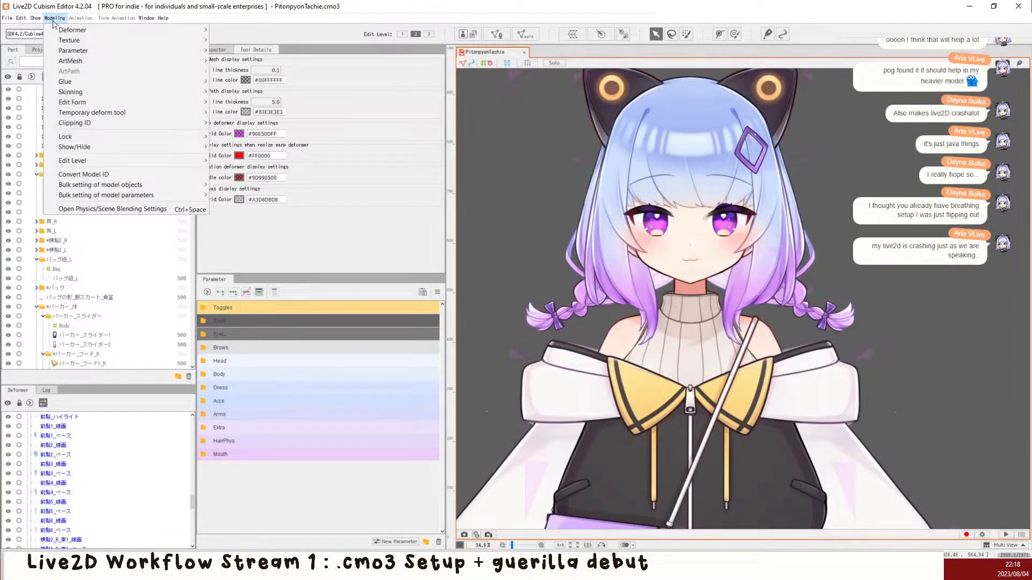
pyautogui.moveTo(62, 49)
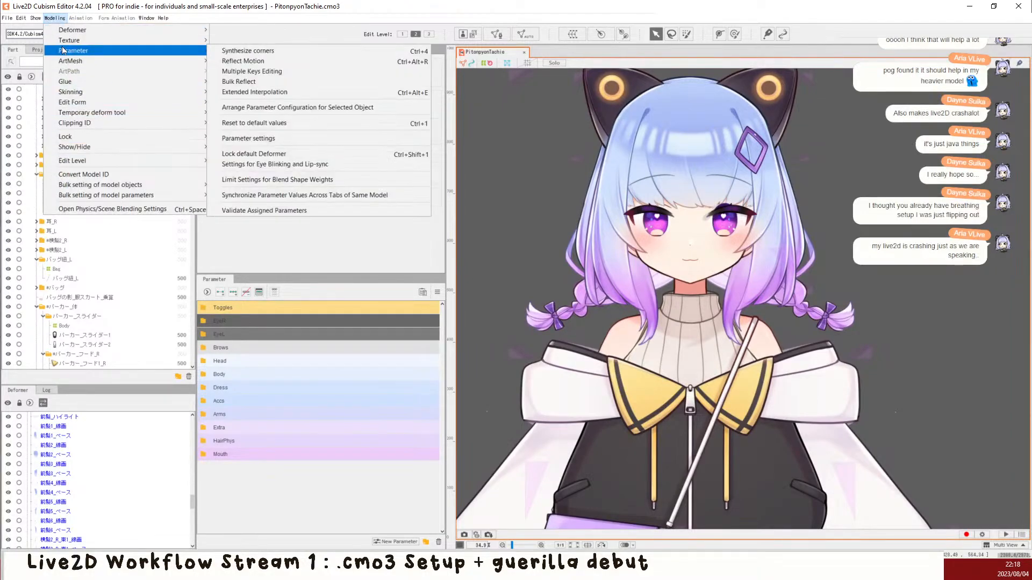
# Step: Create a new 4096 × 4096 px texture atlas with all model images as the default layout
pyautogui.click(63, 19)
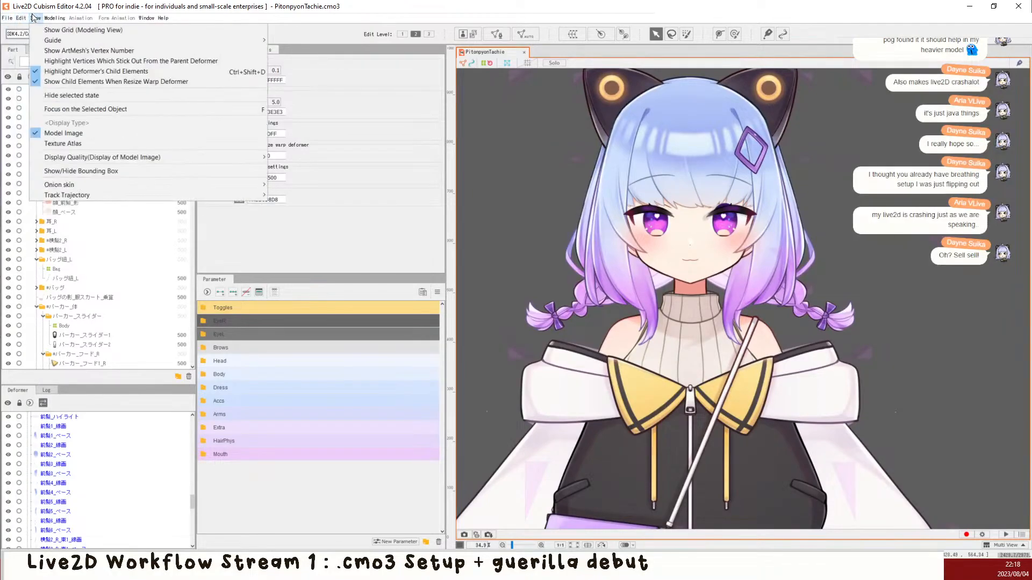
pyautogui.moveTo(47, 17)
pyautogui.moveTo(83, 40)
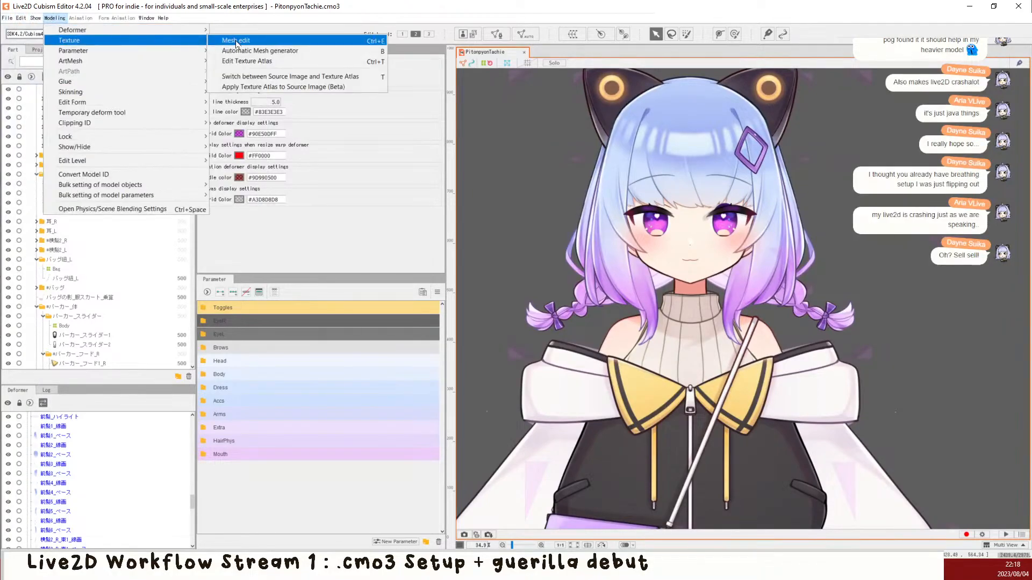
pyautogui.click(303, 61)
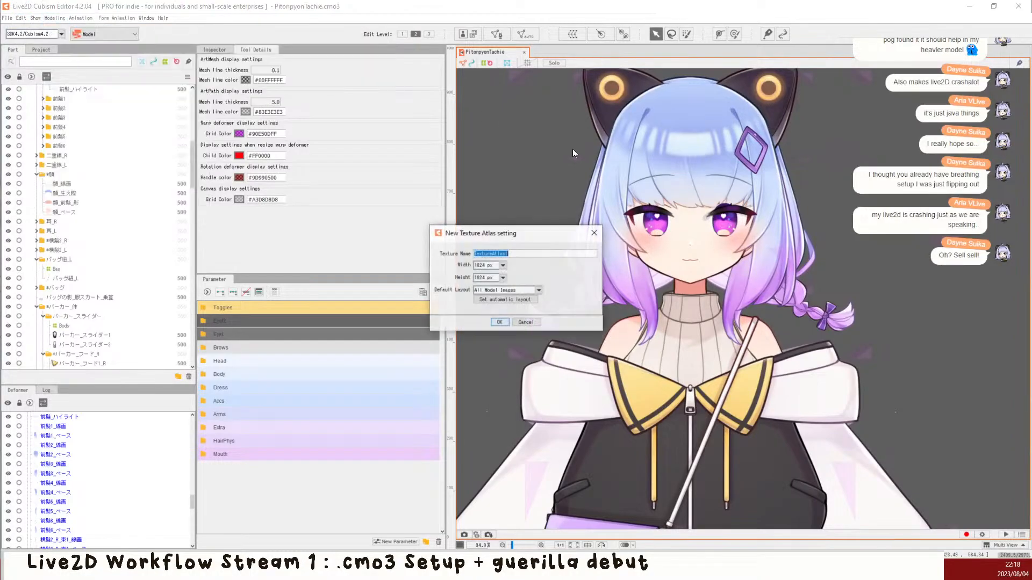
pyautogui.click(503, 277)
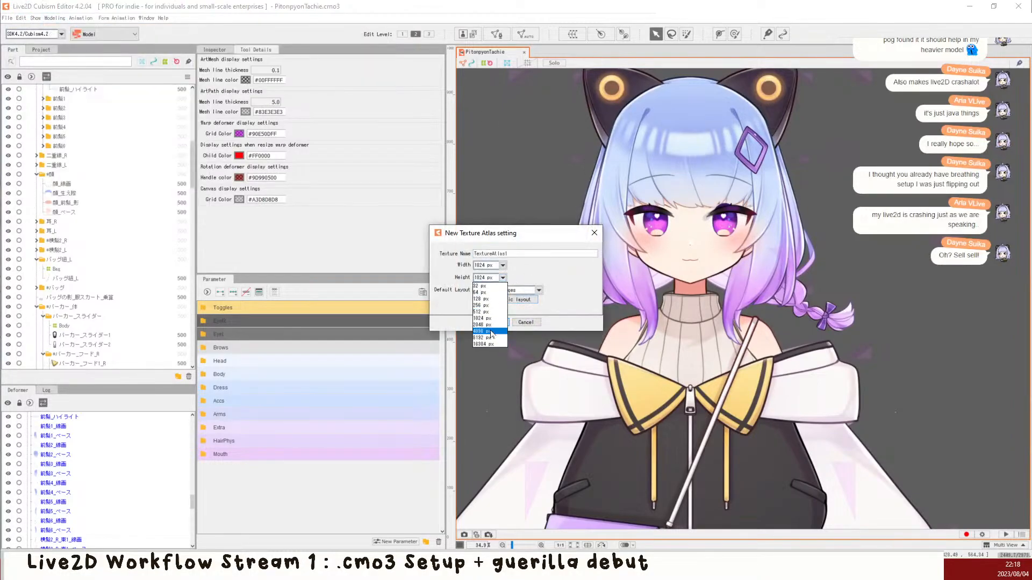
pyautogui.click(490, 329)
pyautogui.click(502, 265)
pyautogui.click(497, 319)
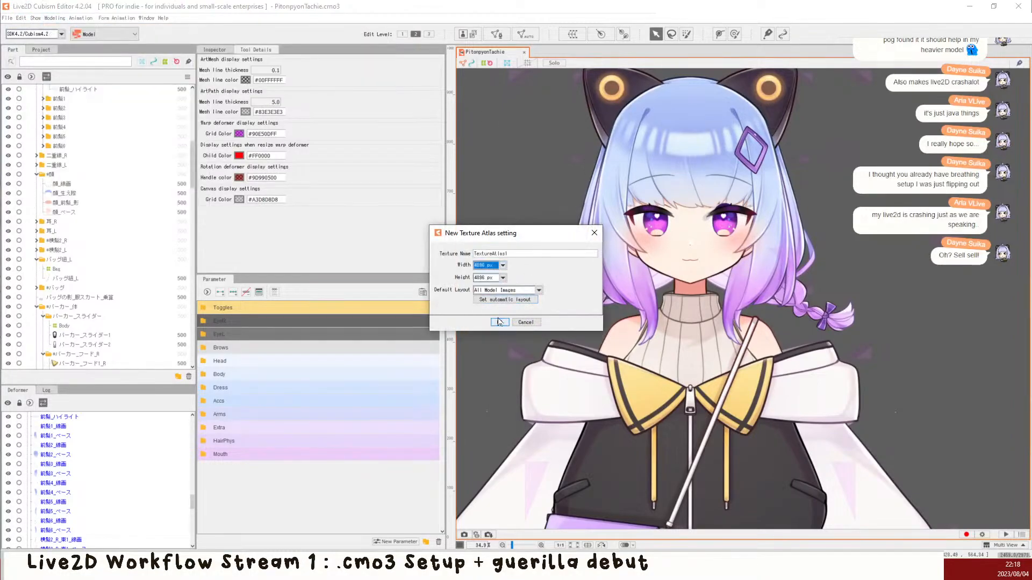
pyautogui.click(503, 323)
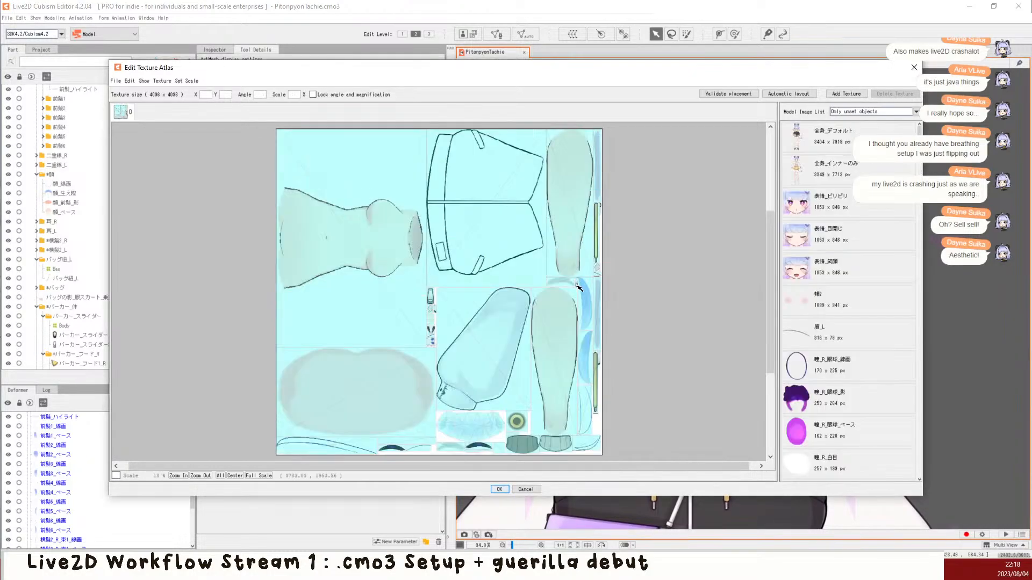
# Step: Add a second 4096 × 4096 px texture to the atlas and place all the unset model images on it
pyautogui.click(848, 100)
pyautogui.click(502, 313)
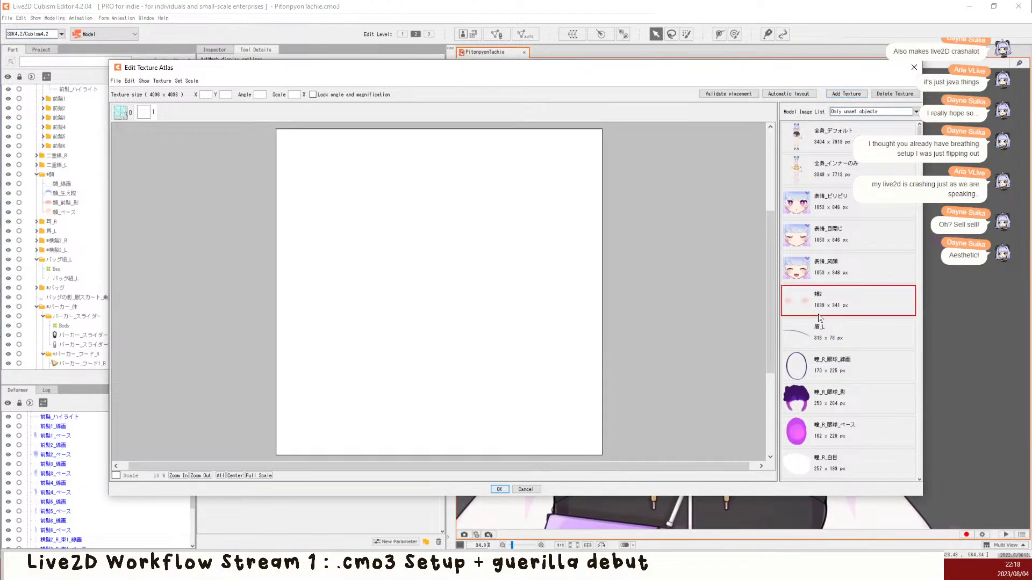
pyautogui.hotkey('ctrl', 'a')
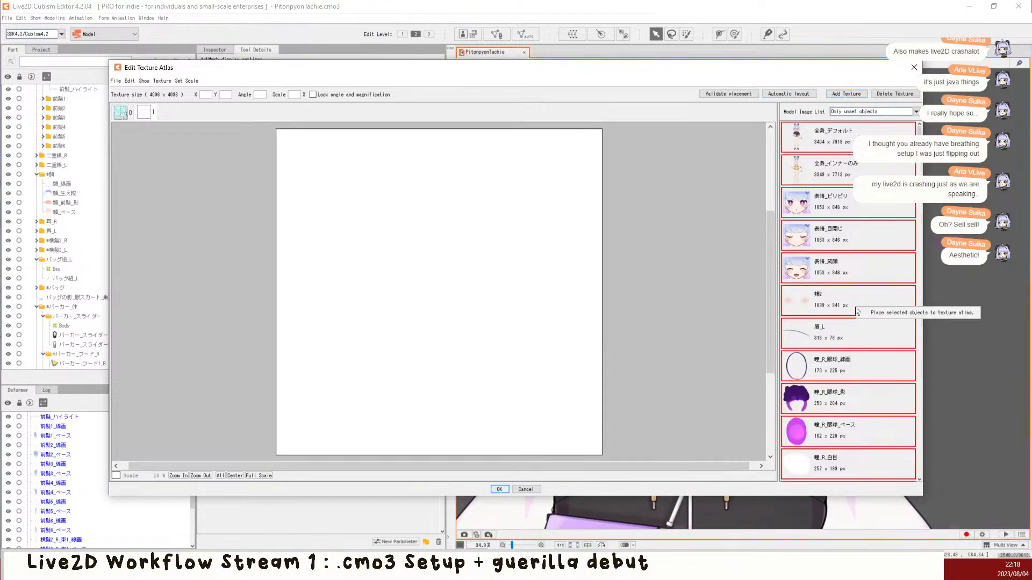
pyautogui.moveTo(642, 255); pyautogui.dragTo(505, 274)
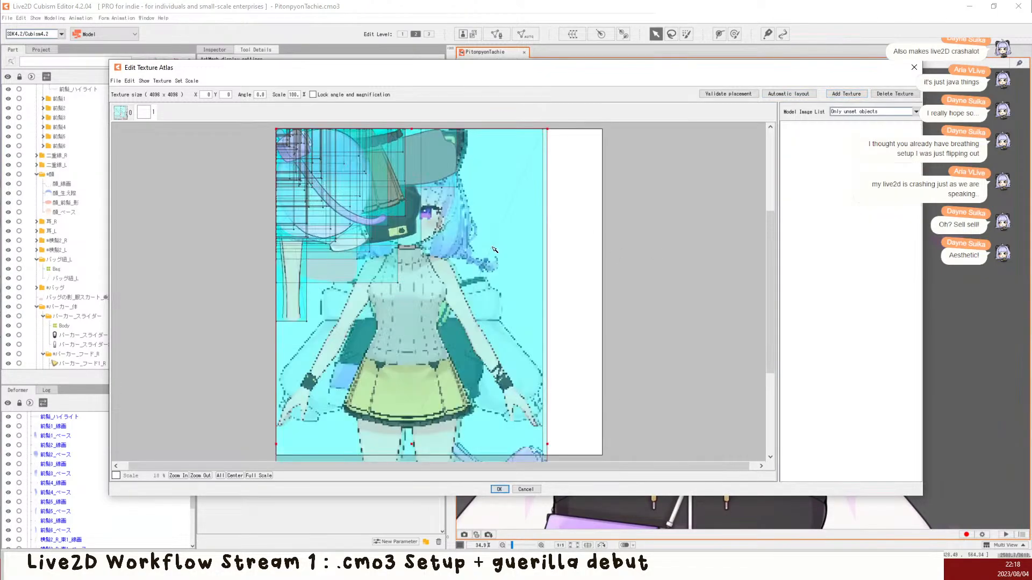
# Step: Remove the two full-body reference images from the second texture and automatically lay out the model images by mesh with rotations allowed
pyautogui.click(463, 328)
pyautogui.press('Delete')
pyautogui.click(437, 350)
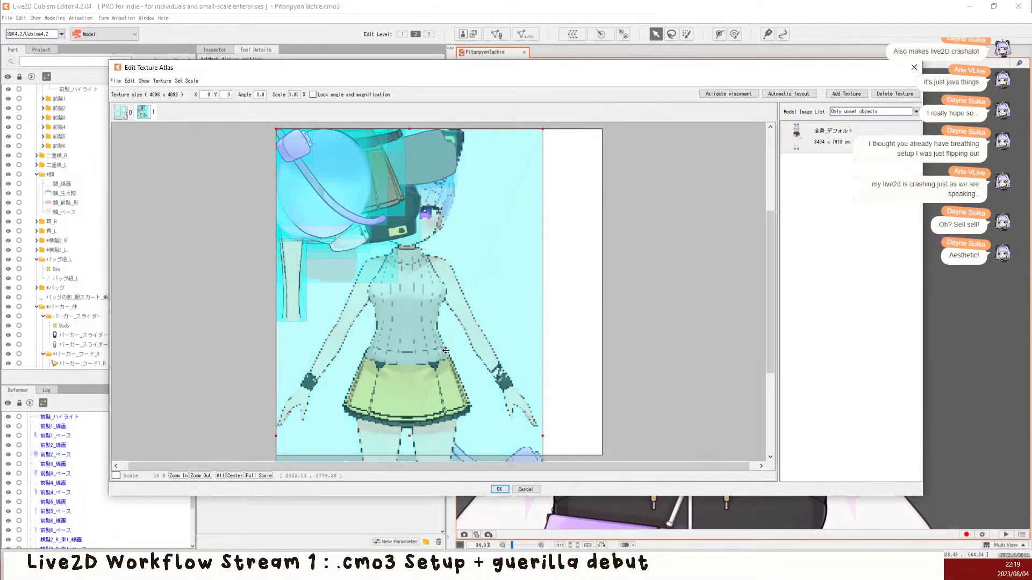
pyautogui.press('Delete')
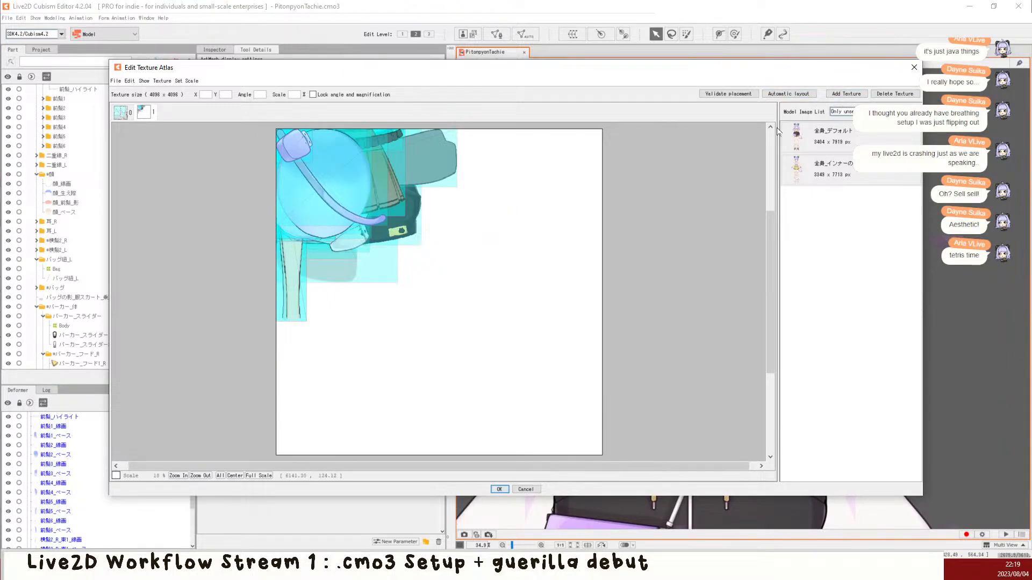
pyautogui.click(784, 96)
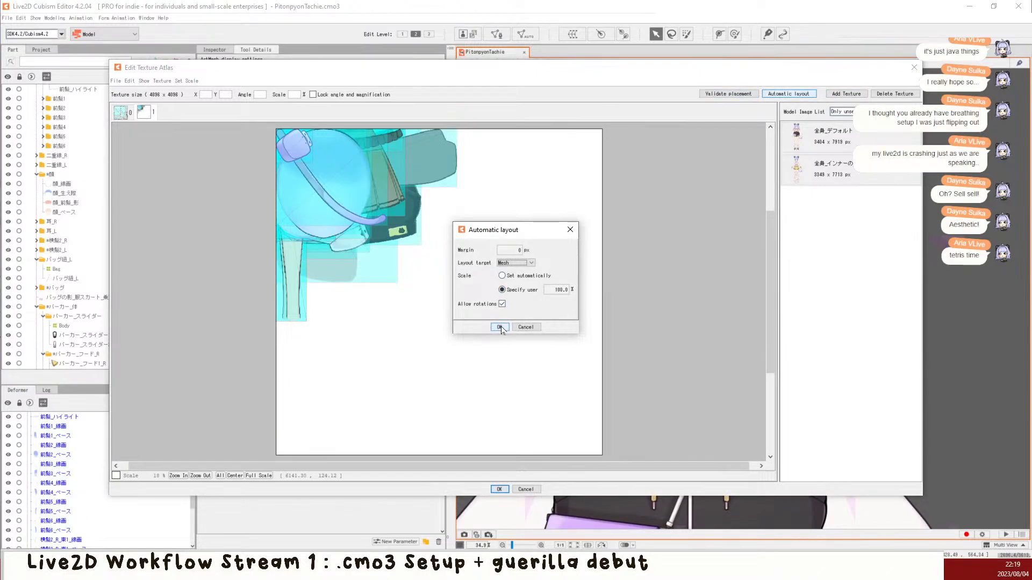
pyautogui.click(500, 328)
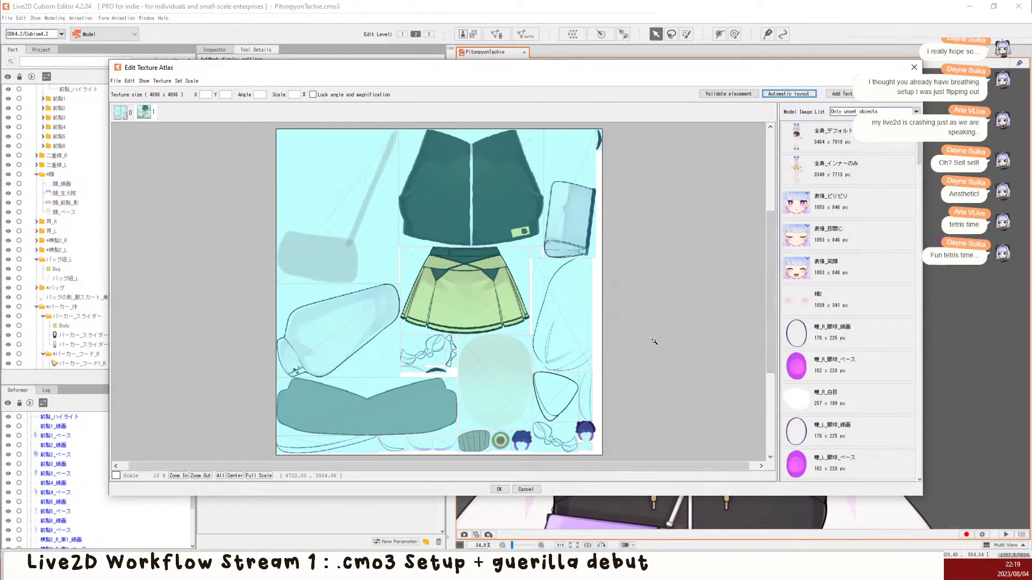
# Step: Reposition the dark purple eyeball shadow piece at the second texture's lower-right corner so it lies inside the texture boundary
pyautogui.click(597, 437)
pyautogui.moveTo(585, 431); pyautogui.dragTo(597, 434)
pyautogui.click(602, 434)
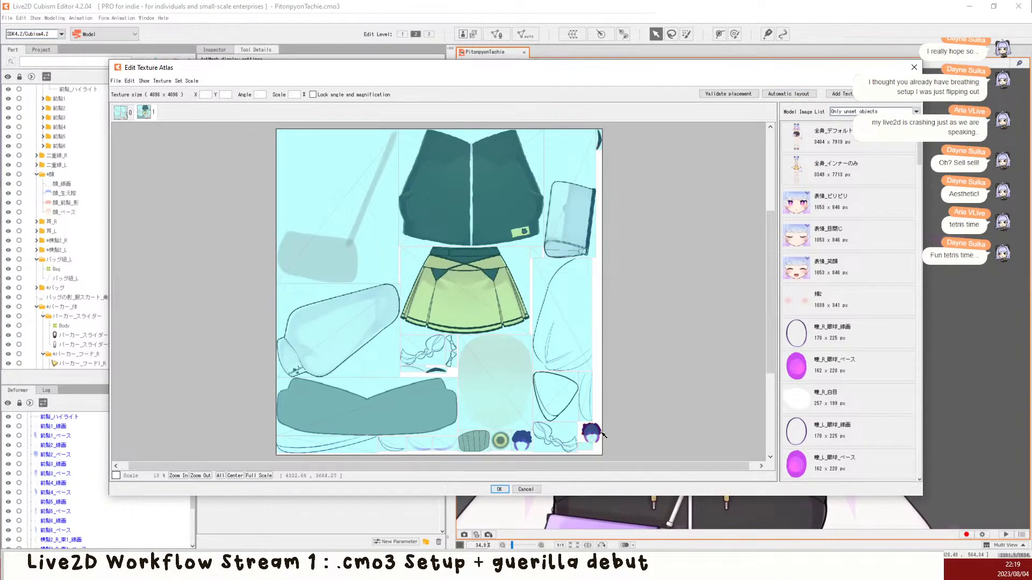
pyautogui.click(597, 433)
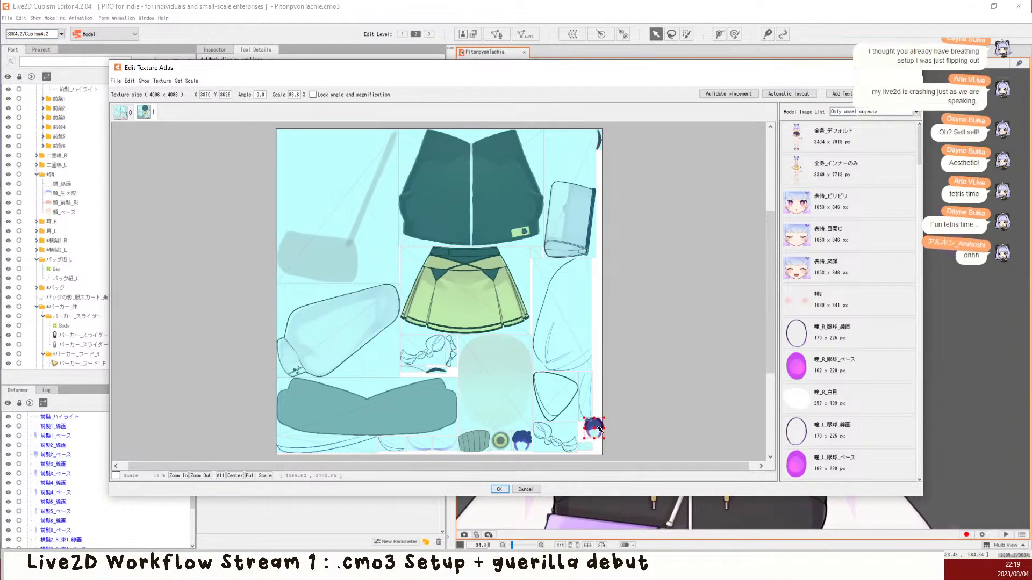
pyautogui.moveTo(598, 432); pyautogui.dragTo(596, 429)
pyautogui.click(634, 421)
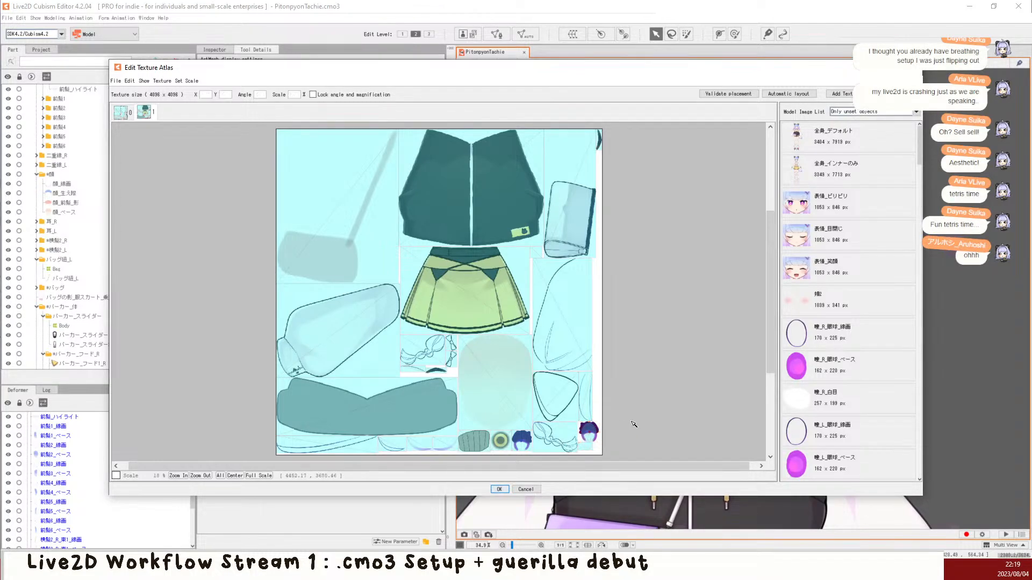
# Step: Shift the tiny piece below the corner eyeball shadow so that it sits centred under it, and deselect it
pyautogui.click(586, 446)
pyautogui.moveTo(586, 446); pyautogui.dragTo(585, 448)
pyautogui.click(652, 408)
pyautogui.click(583, 452)
pyautogui.moveTo(585, 448); pyautogui.dragTo(589, 447)
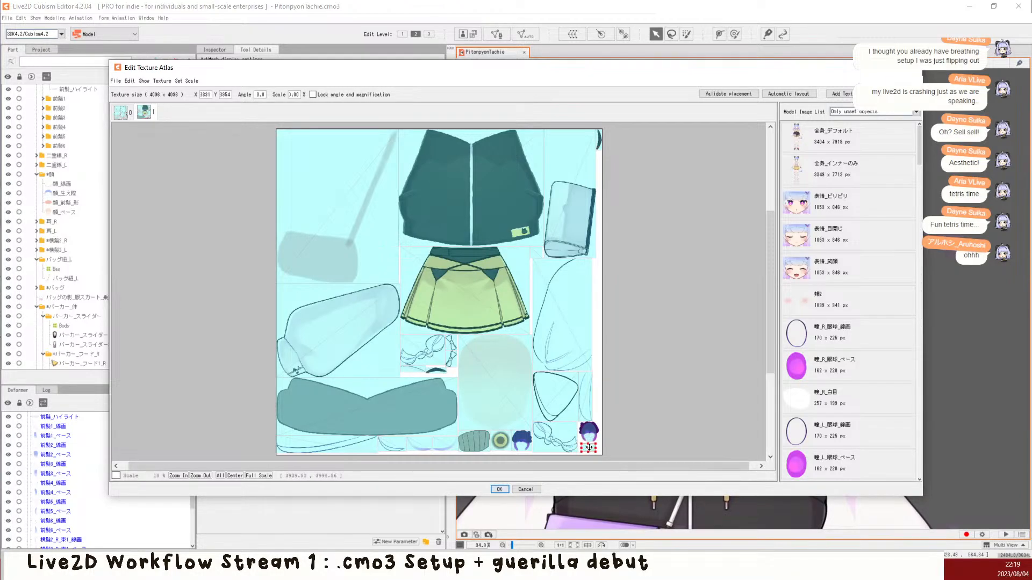
pyautogui.click(669, 346)
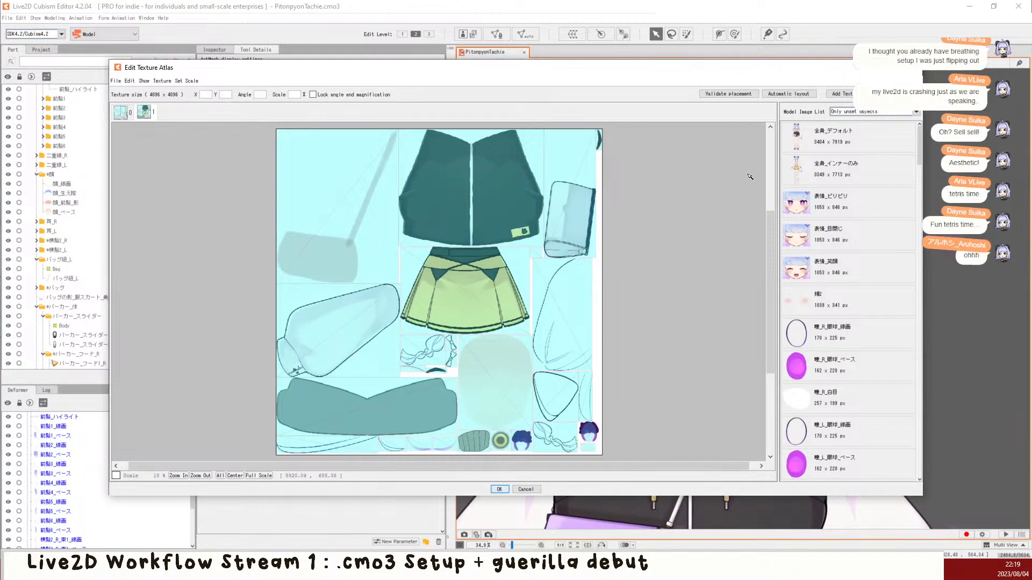
# Step: Add a third 4096 × 4096 px texture to the atlas
pyautogui.click(847, 95)
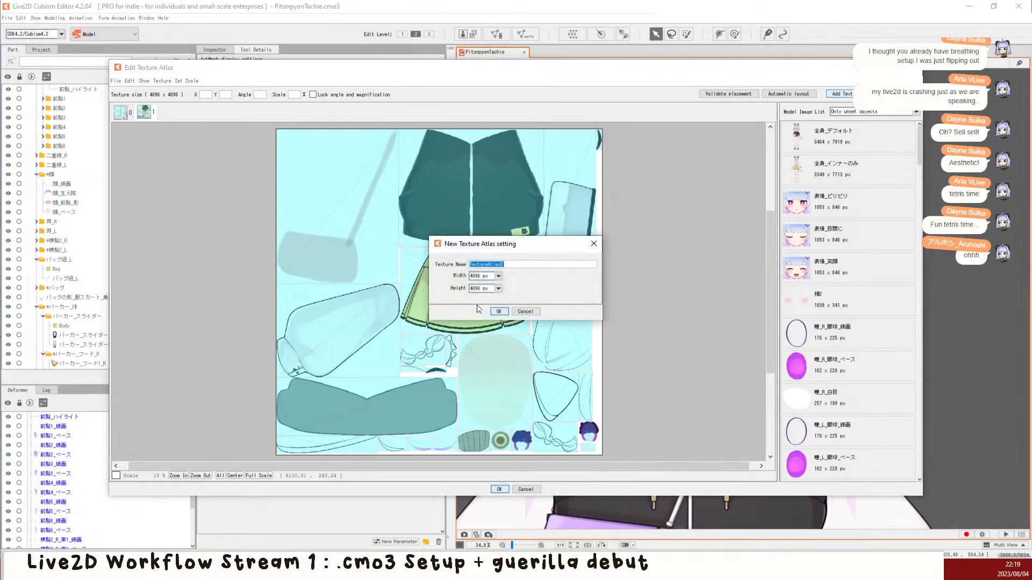
pyautogui.click(500, 315)
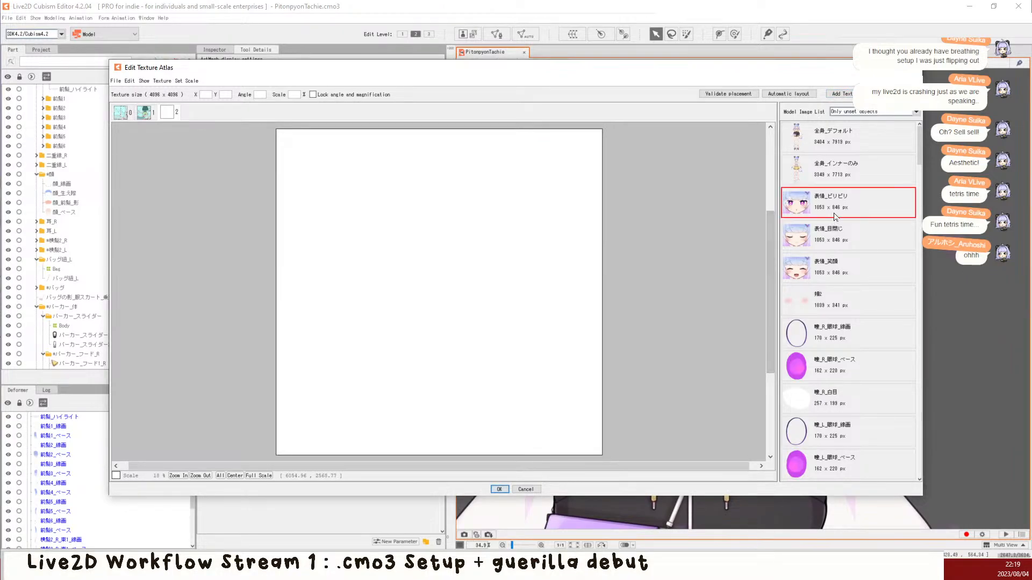
# Step: Place all unset images except the two full-body references on the third texture and automatically lay them out by mesh at 100% scale with rotations allowed
pyautogui.scroll(-12, 816, 261)
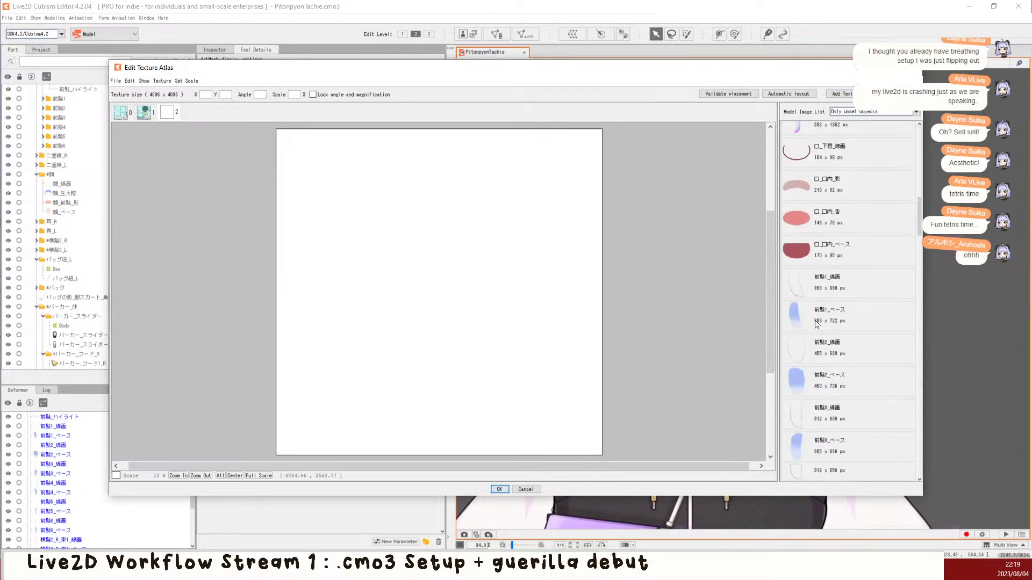
pyautogui.scroll(-4, 811, 370)
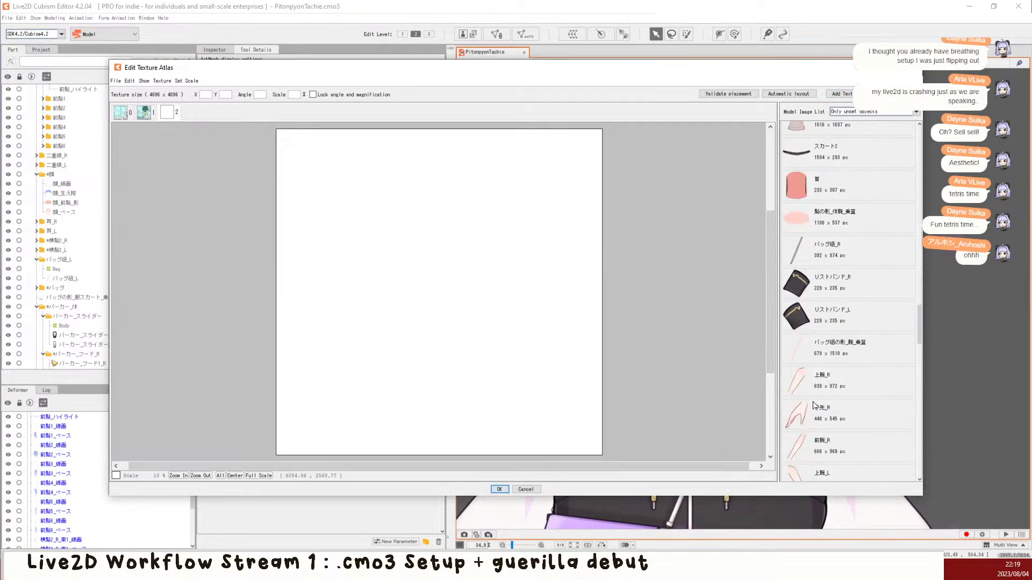
pyautogui.hotkey('ctrl', 'a')
pyautogui.moveTo(830, 417); pyautogui.dragTo(762, 134)
pyautogui.click(788, 94)
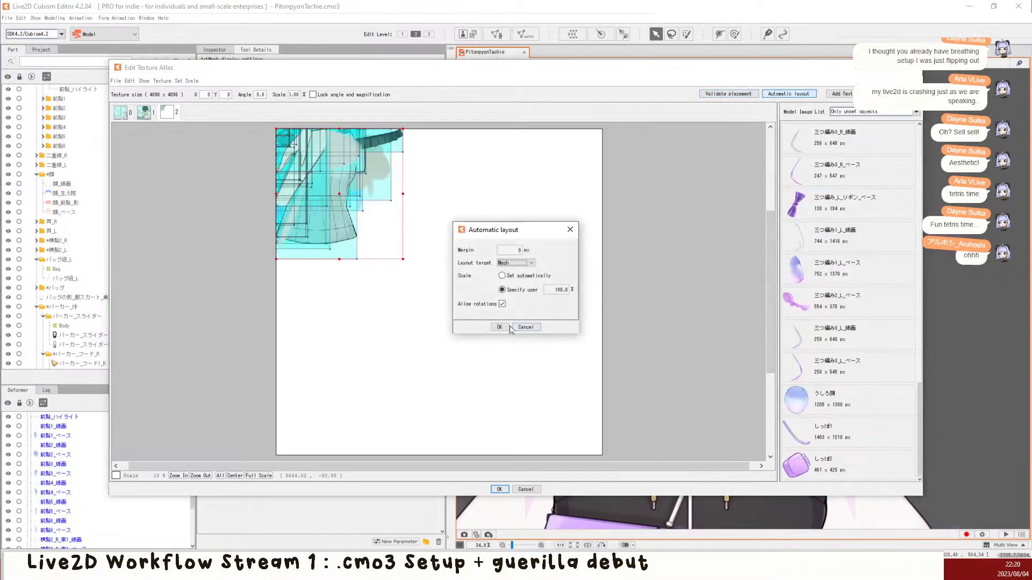
pyautogui.click(501, 327)
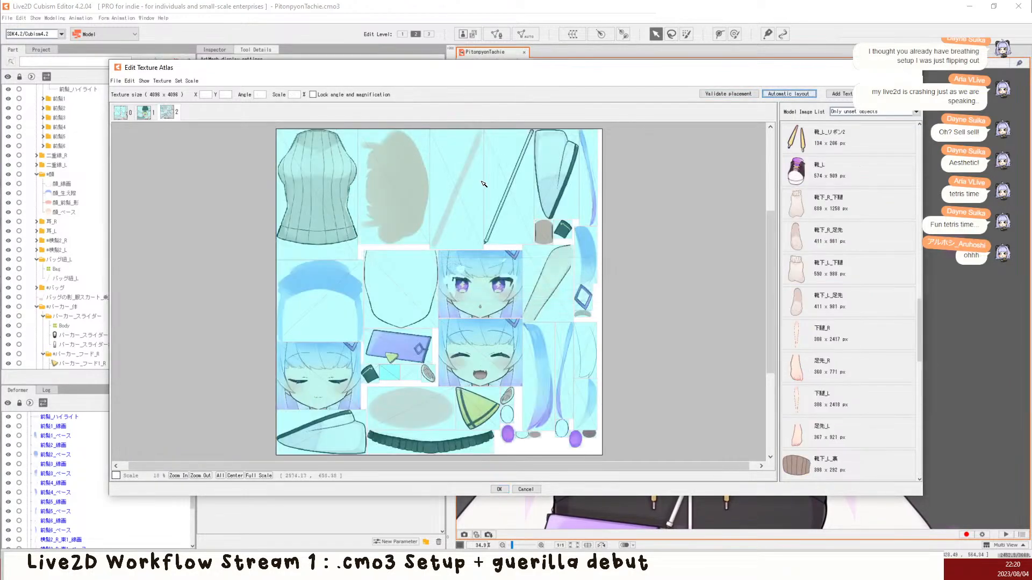
# Step: Add a fourth 4096 × 4096 px texture and automatically lay out the remaining unset images on it, excluding the two full-body references
pyautogui.click(841, 94)
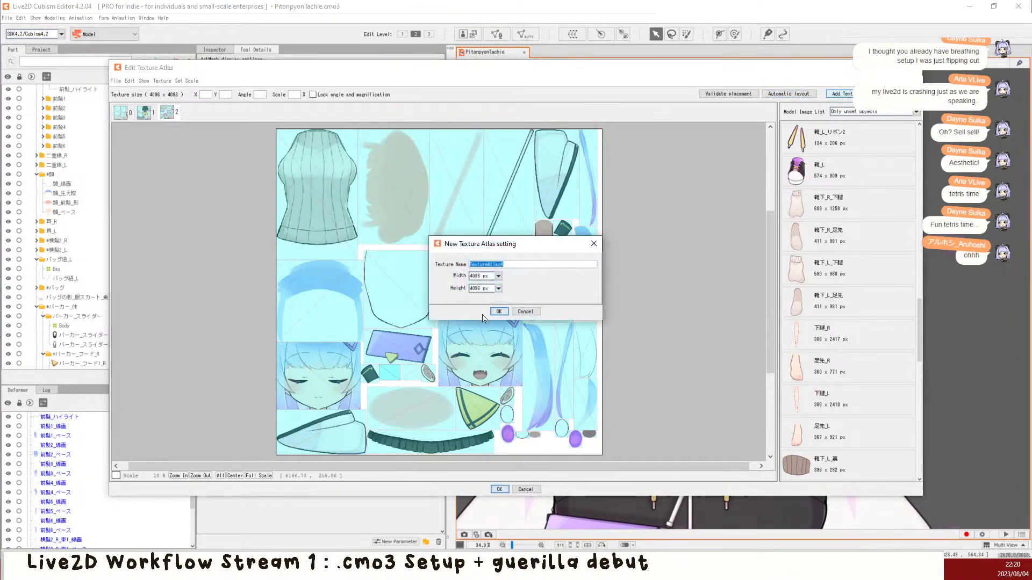
pyautogui.click(500, 313)
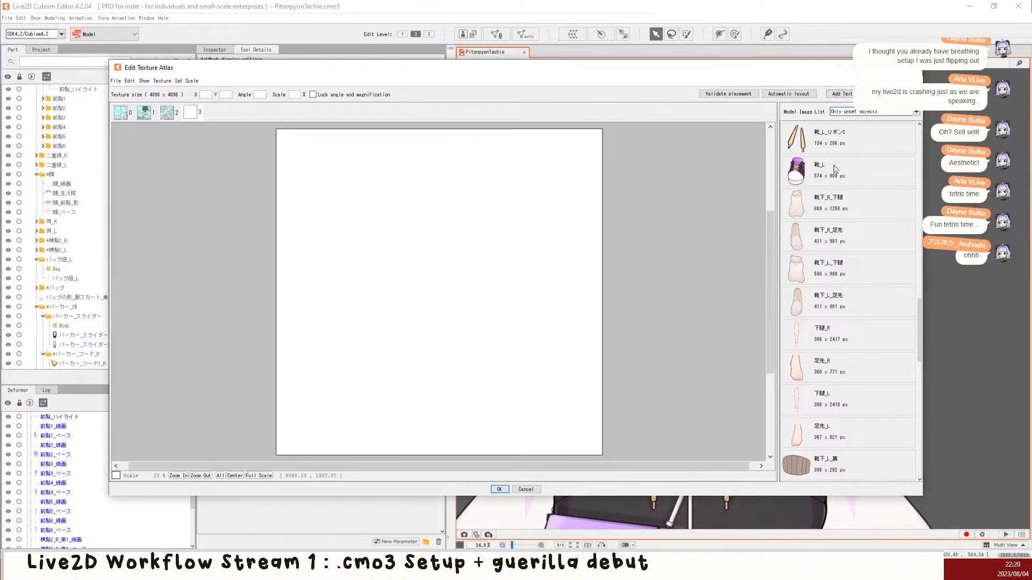
pyautogui.scroll(10, 834, 168)
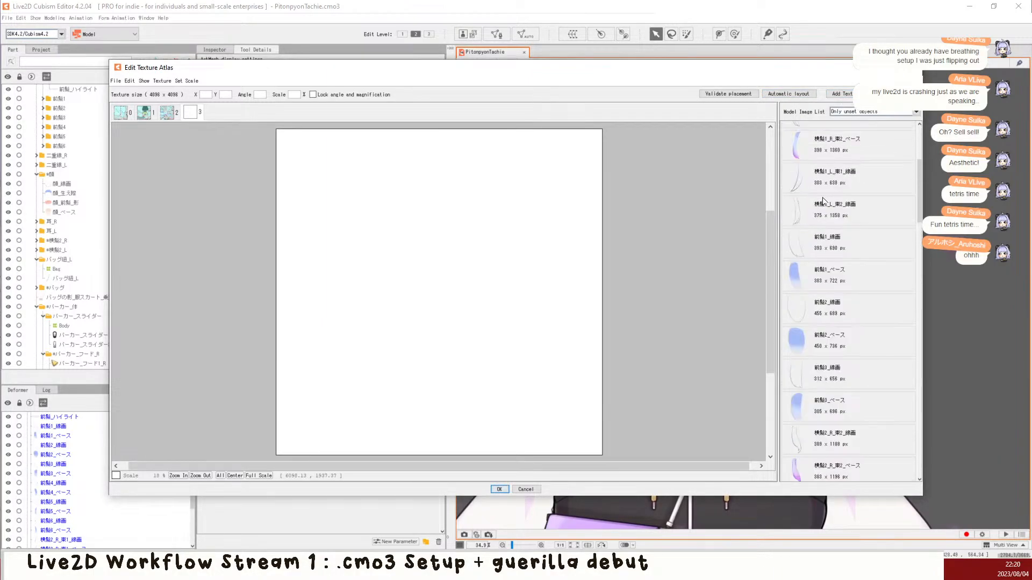
pyautogui.scroll(-10, 822, 201)
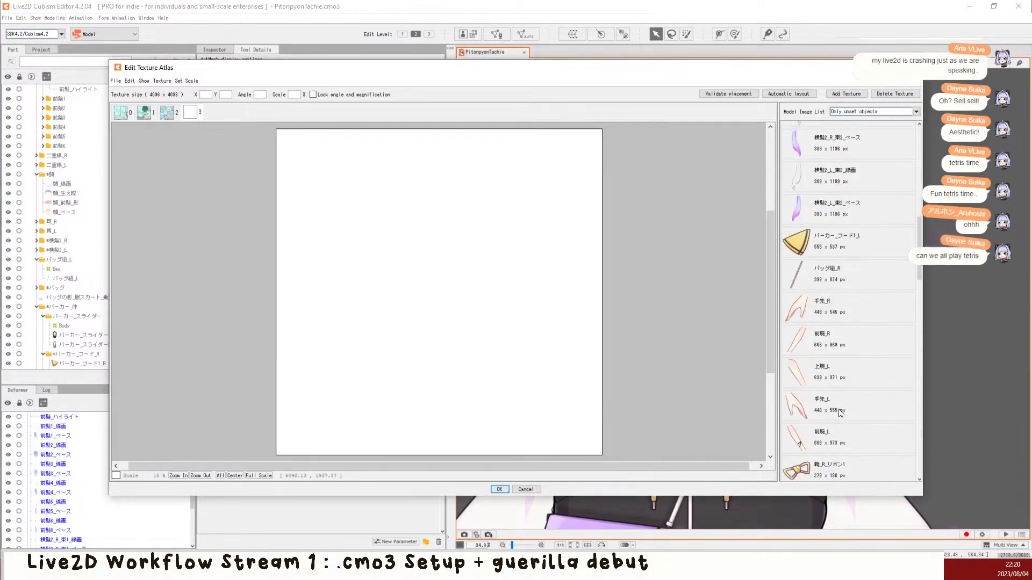
pyautogui.scroll(-15, 840, 412)
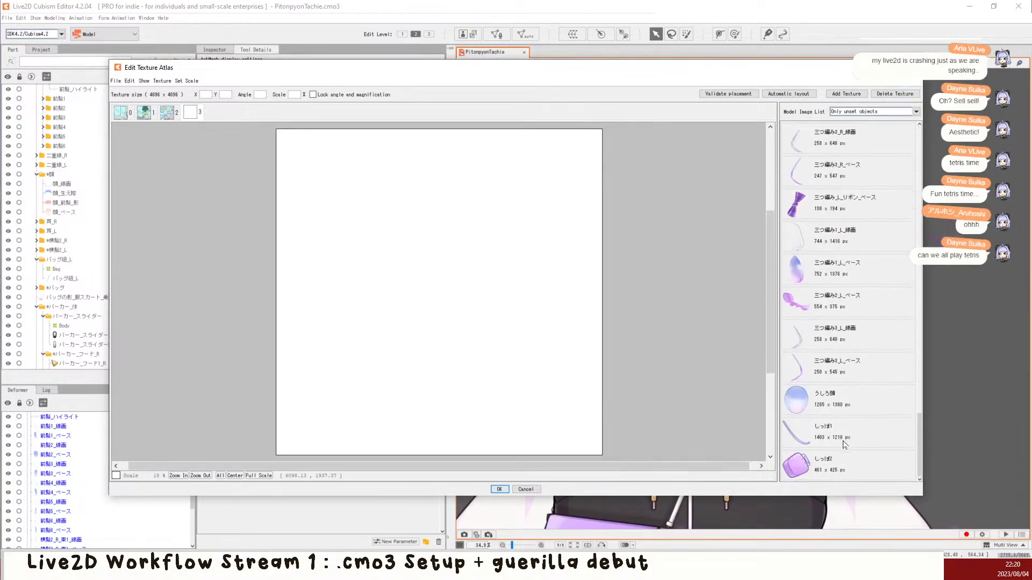
pyautogui.keyDown('shift'); pyautogui.click(837, 463); pyautogui.keyUp('shift')
pyautogui.doubleClick(842, 464)
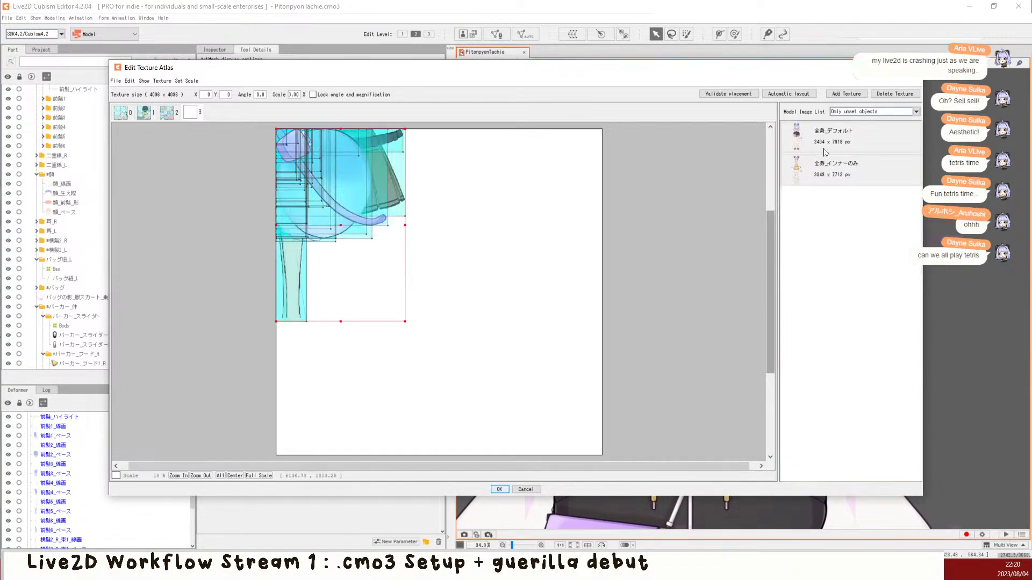
pyautogui.click(788, 93)
pyautogui.click(499, 327)
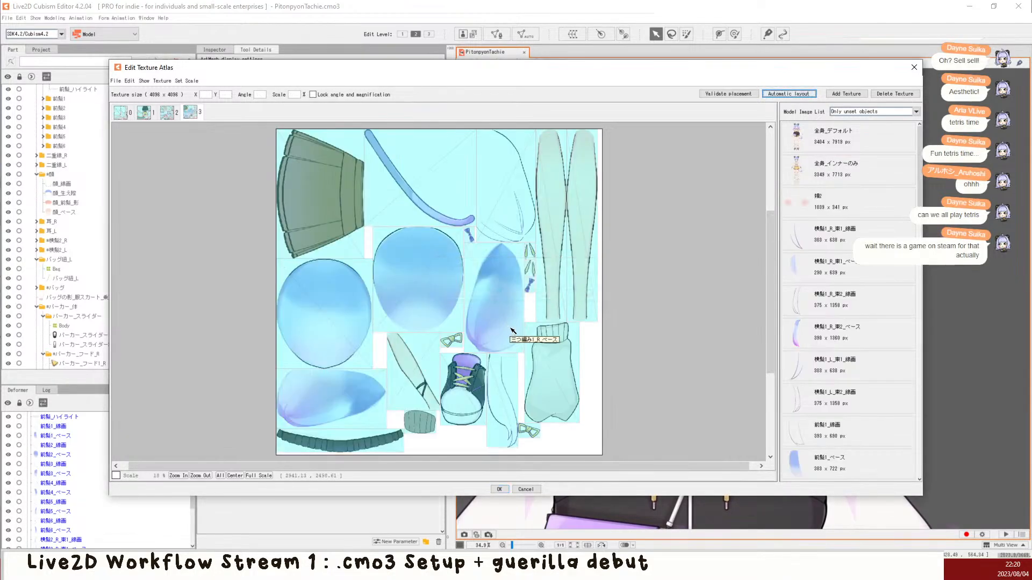
# Step: Add a fifth 4096 × 4096 px texture and automatically lay out the leftover images from 頬2 to しっぽ2 on it by mesh at 100% scale
pyautogui.click(846, 94)
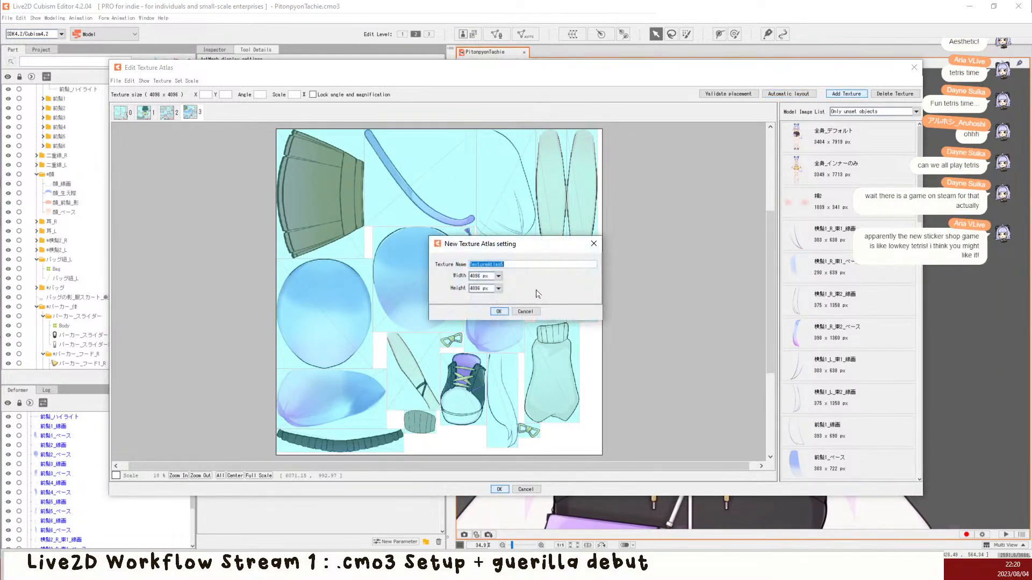
pyautogui.click(499, 312)
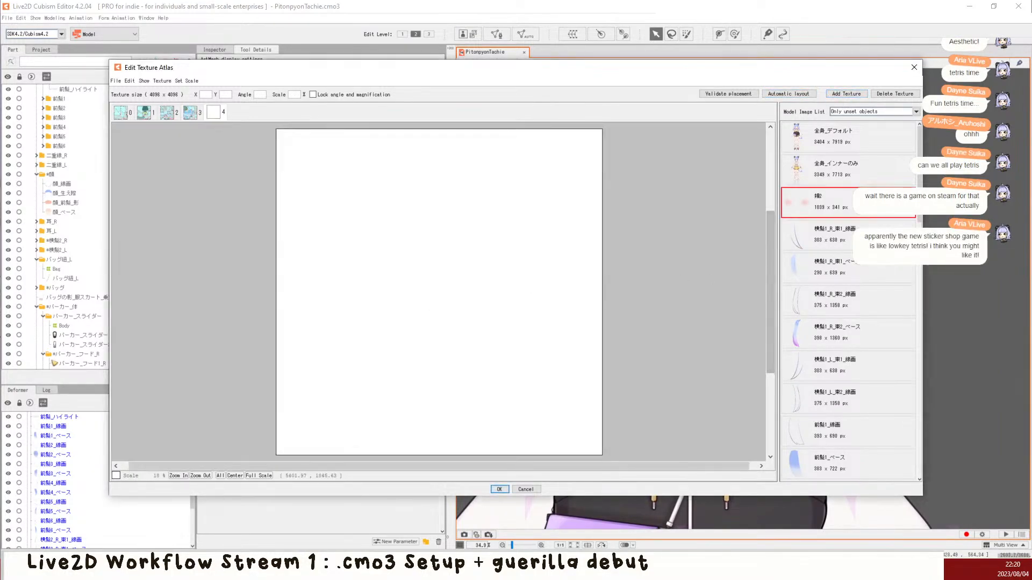
pyautogui.scroll(-15, 836, 449)
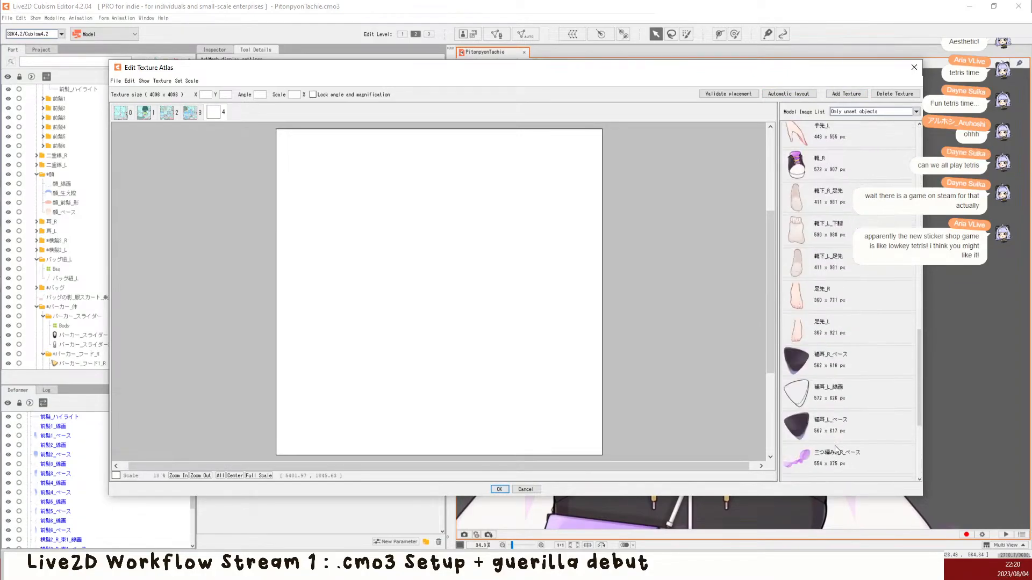
pyautogui.scroll(-3, 835, 450)
pyautogui.keyDown('shift'); pyautogui.click(840, 466); pyautogui.keyUp('shift')
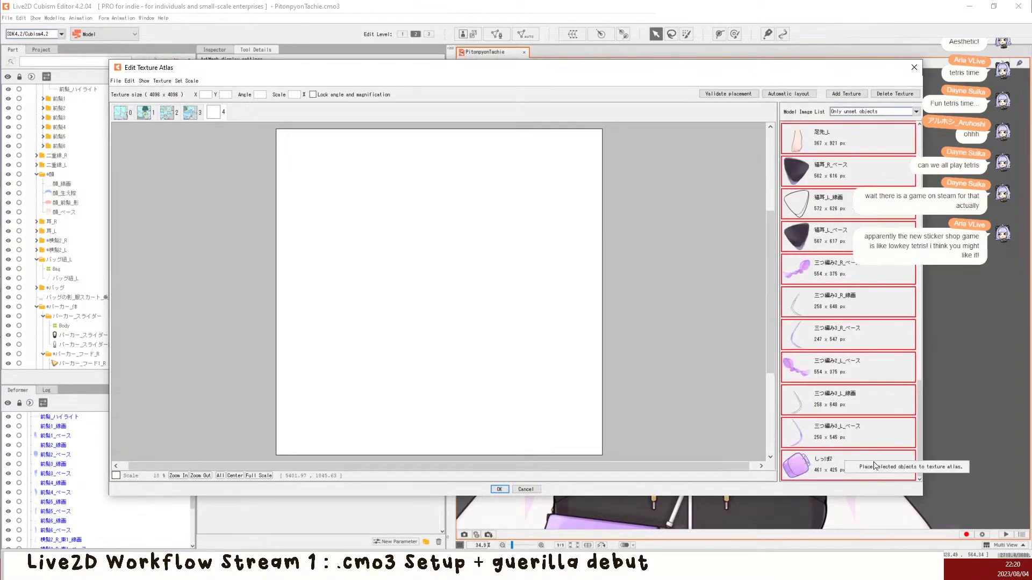
pyautogui.click(874, 467)
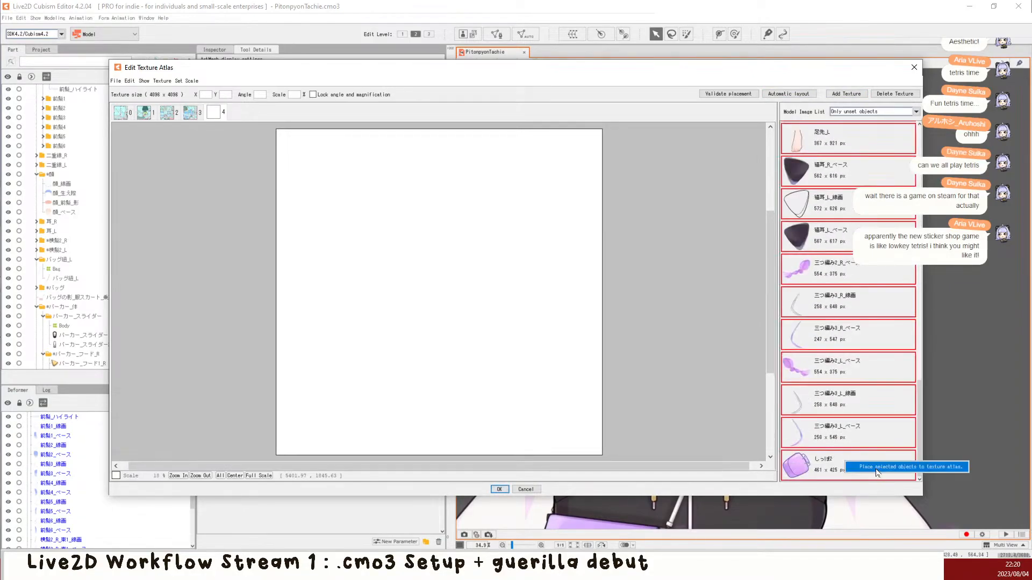
pyautogui.click(403, 255)
pyautogui.click(789, 94)
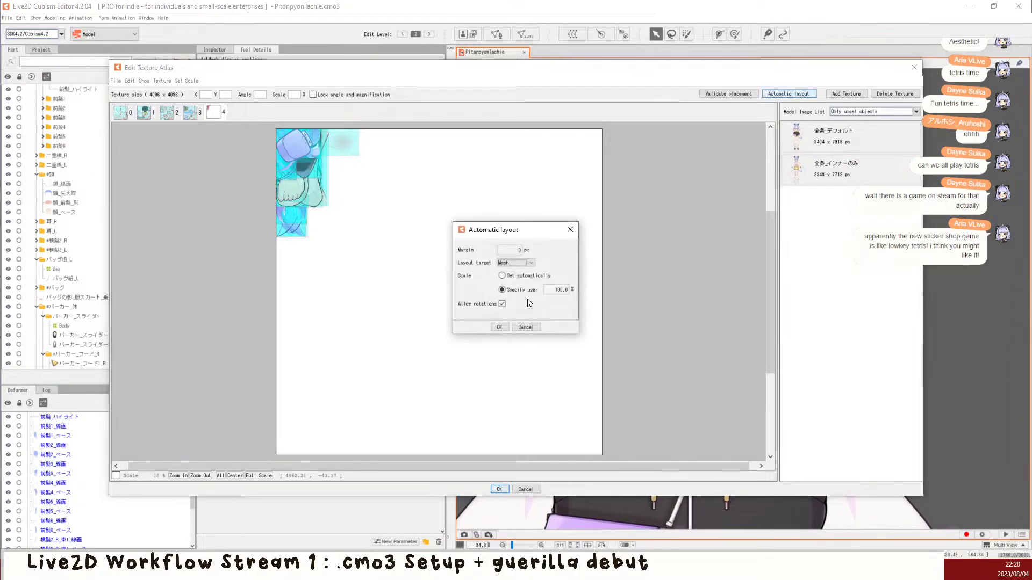
pyautogui.click(499, 327)
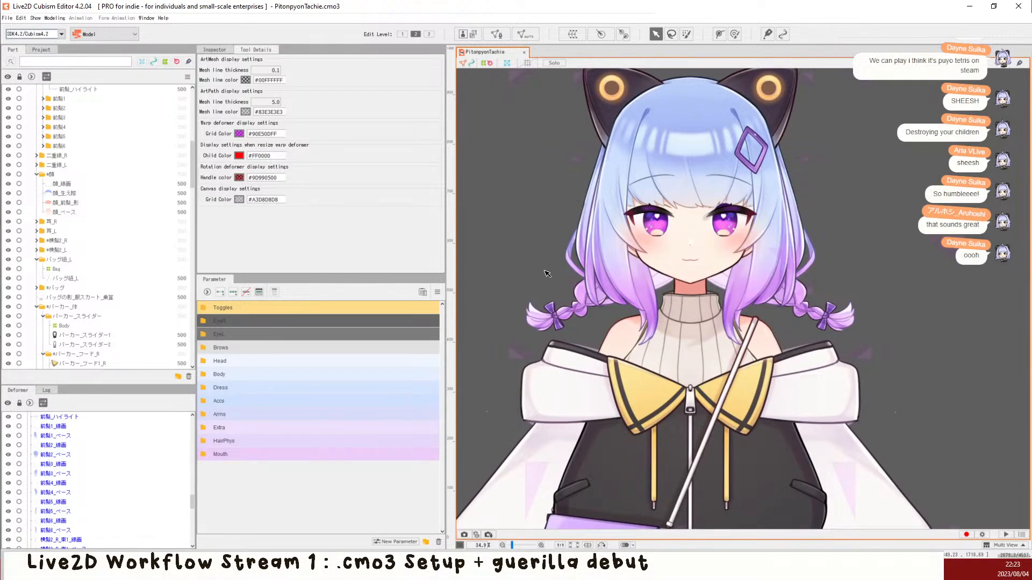
pyautogui.hotkey('ctrl', 't')
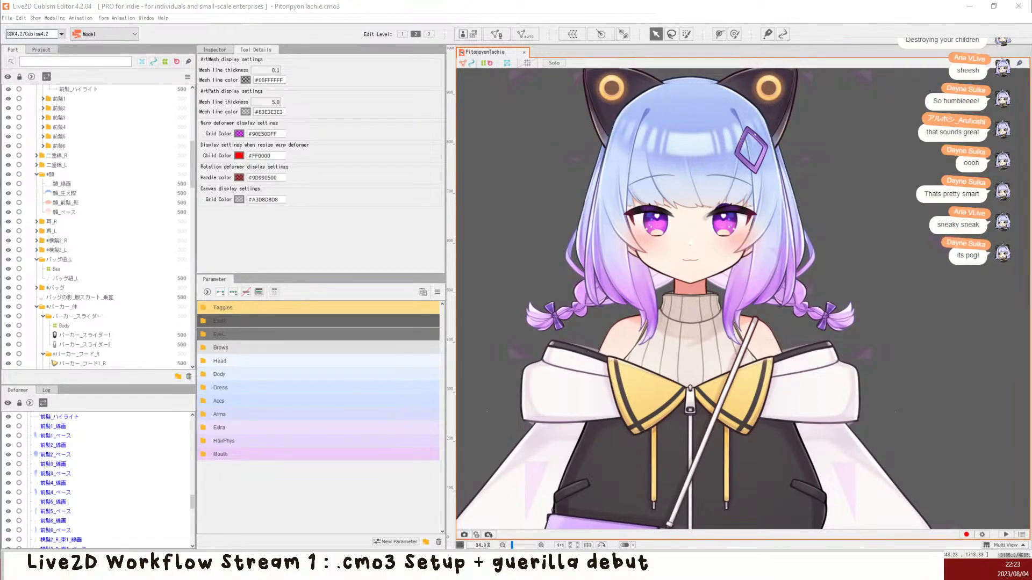
pyautogui.click(950, 160)
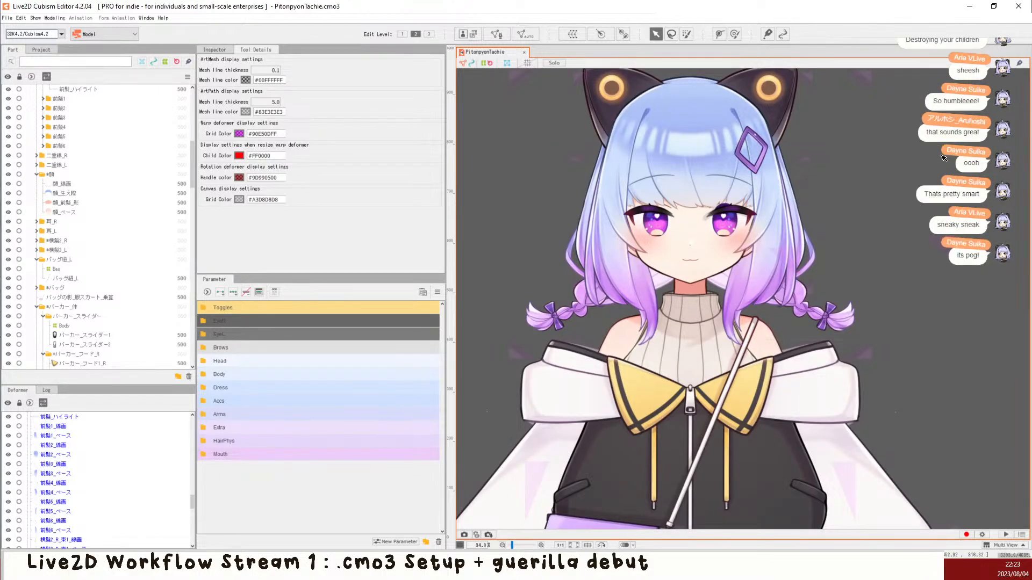